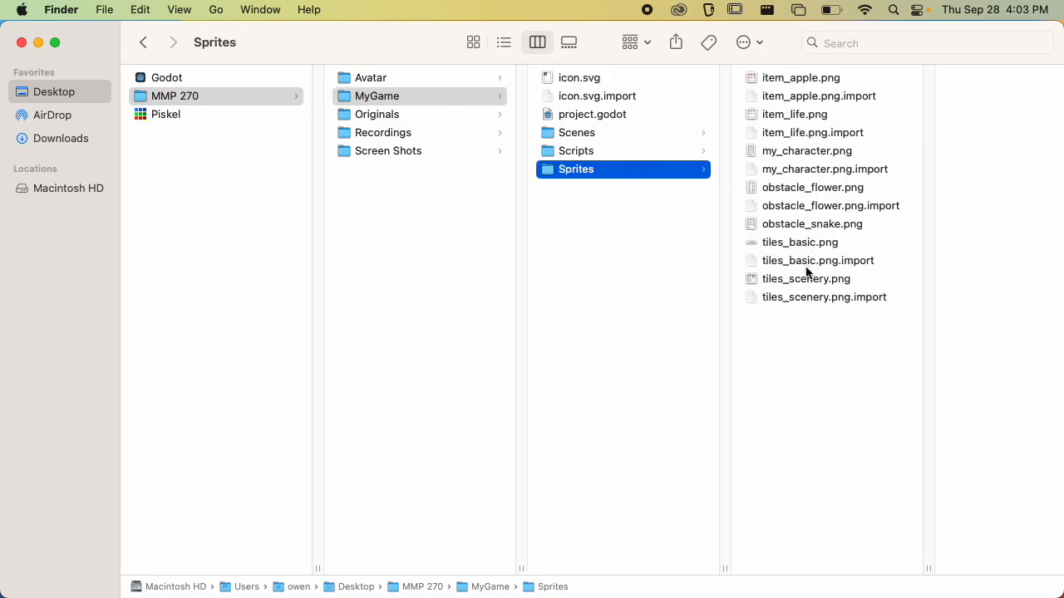
Preview the obstacle_snake.png and my_character.png sprite sheets in the MyGame Sprites folder
{"action": "left_click", "coordinate": [811, 226]}
{"action": "key", "text": "space"}
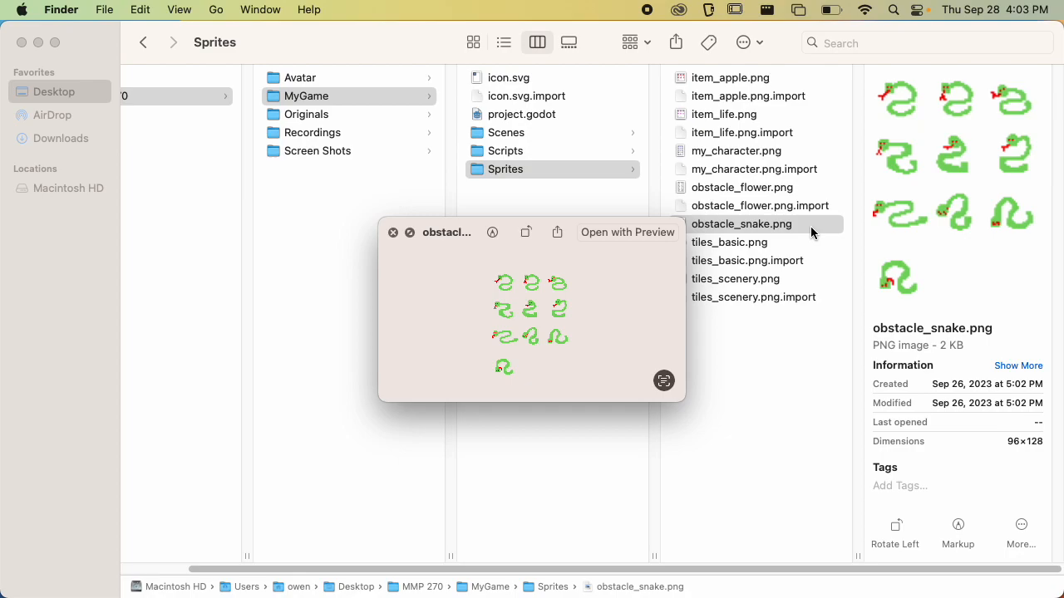
{"action": "key", "text": "space"}
{"action": "left_click", "coordinate": [767, 155]}
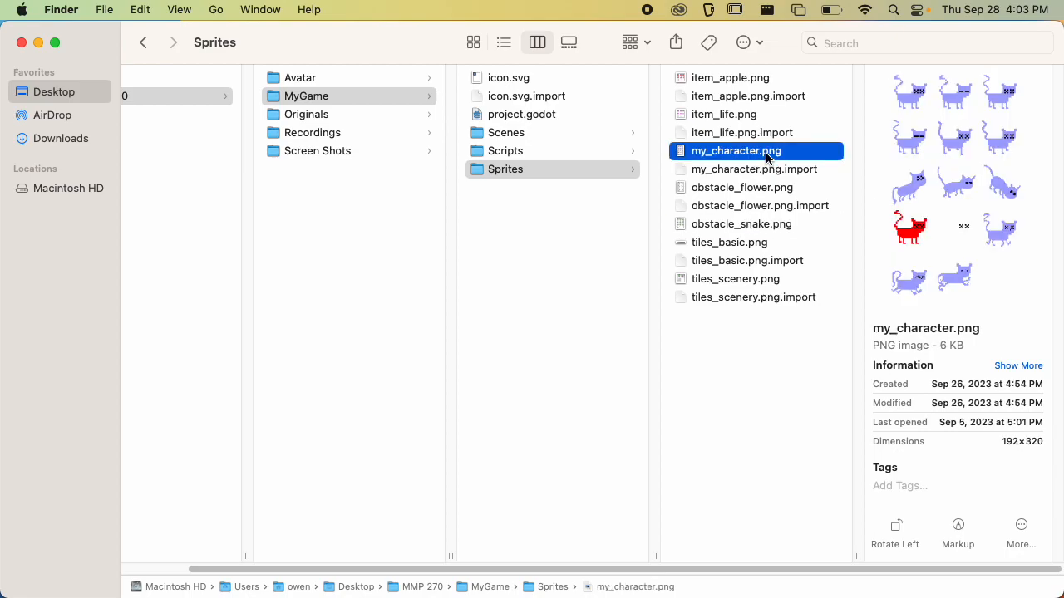
{"action": "key", "text": "space"}
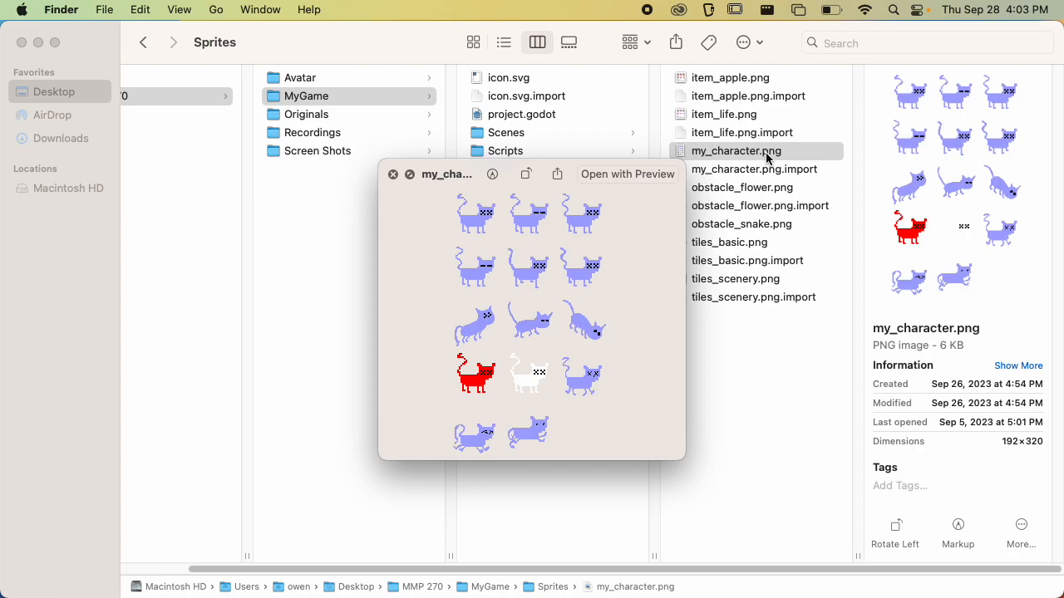
{"action": "key", "text": "space"}
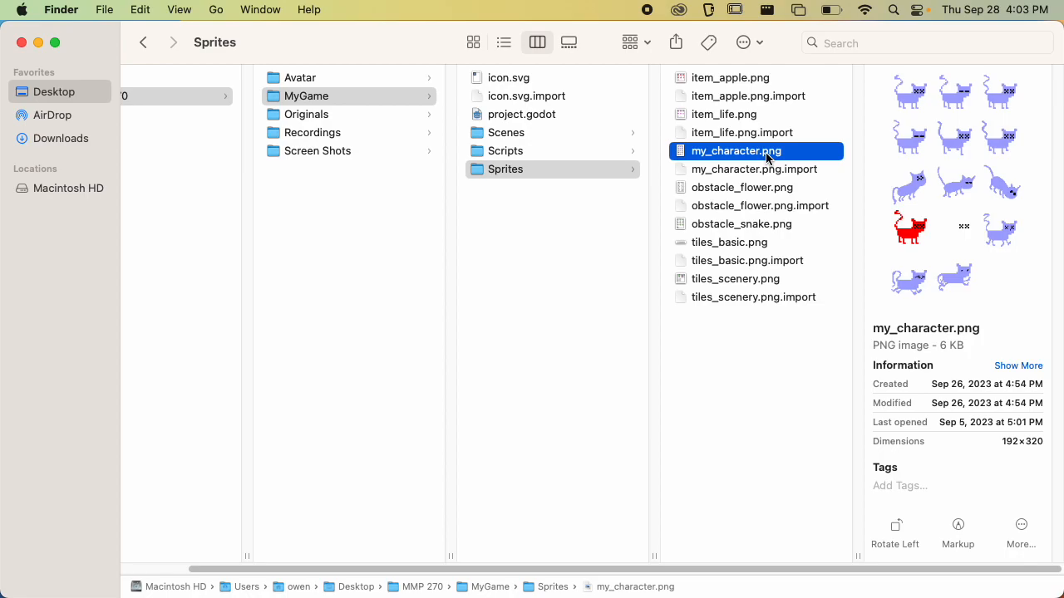
Open MyGame's project.godot in Godot and close all the scenes that are open in the editor
{"action": "left_click", "coordinate": [548, 118]}
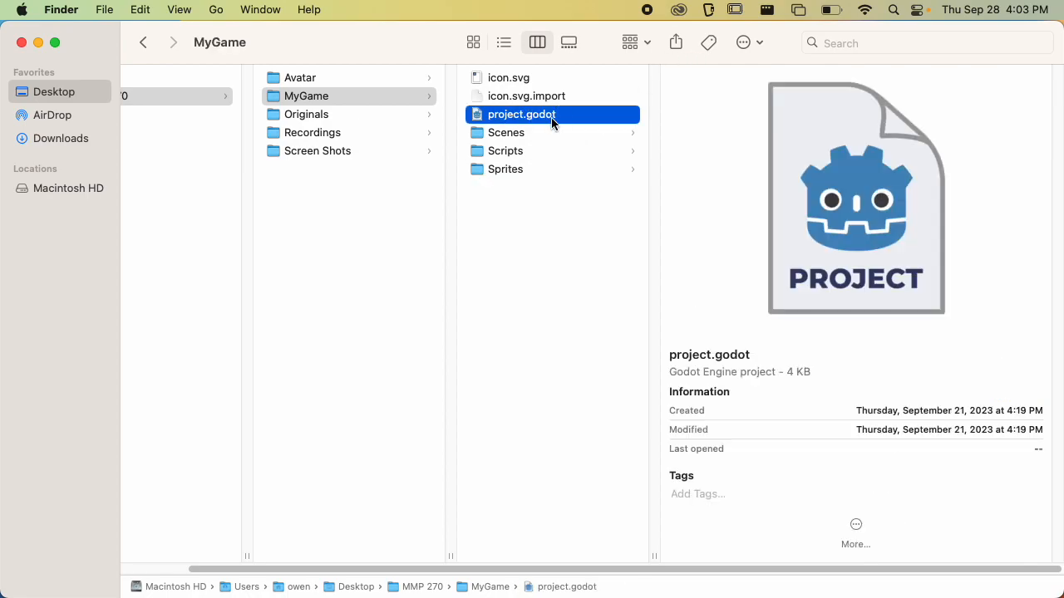
{"action": "double_click", "coordinate": [552, 121]}
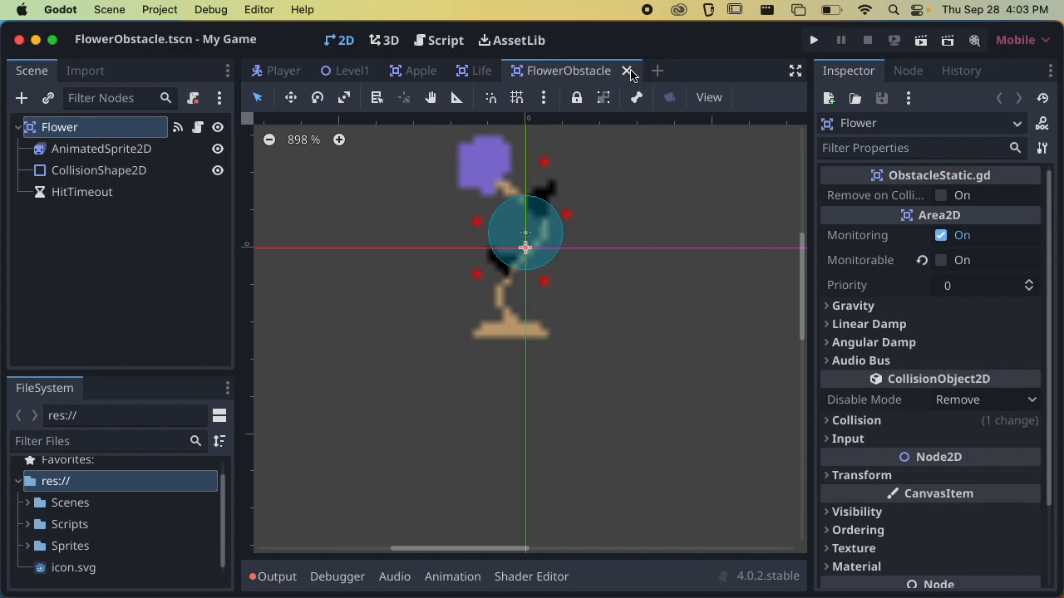
{"action": "left_click", "coordinate": [627, 70]}
{"action": "left_click", "coordinate": [505, 71]}
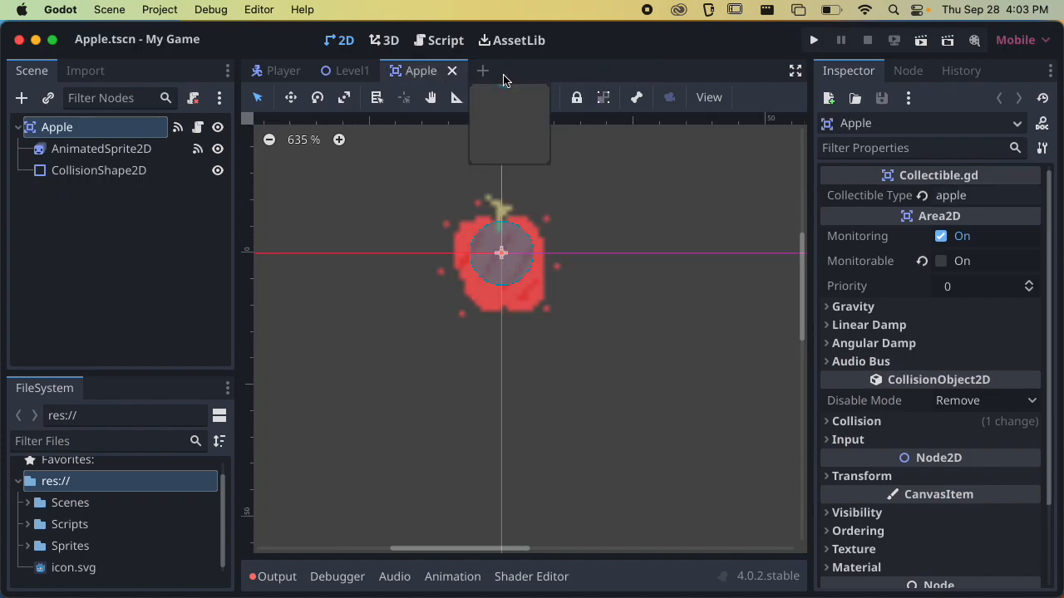
{"action": "left_click", "coordinate": [452, 73]}
{"action": "left_click", "coordinate": [386, 70]}
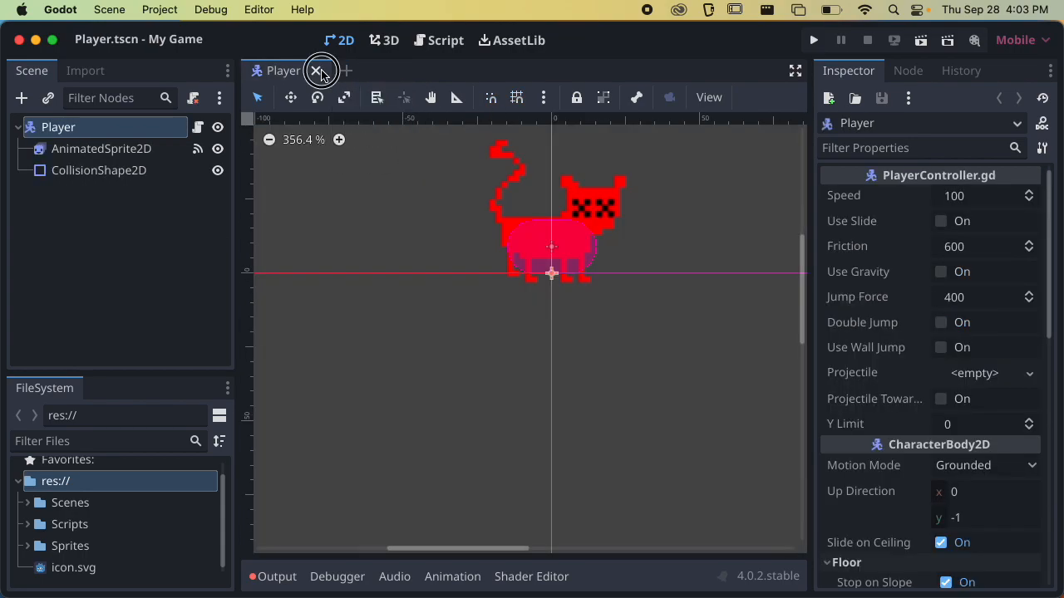
{"action": "left_click", "coordinate": [320, 71]}
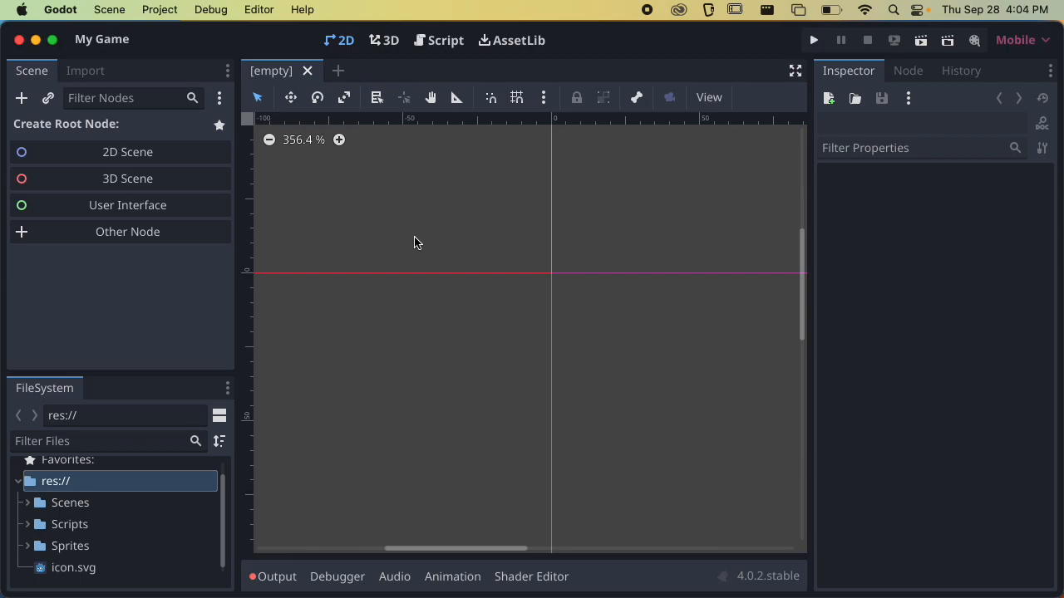
Enlarge the project file list and open Level1.tscn from the Scenes/Levels folder
{"action": "left_click_drag", "start_coordinate": [115, 373], "coordinate": [123, 311]}
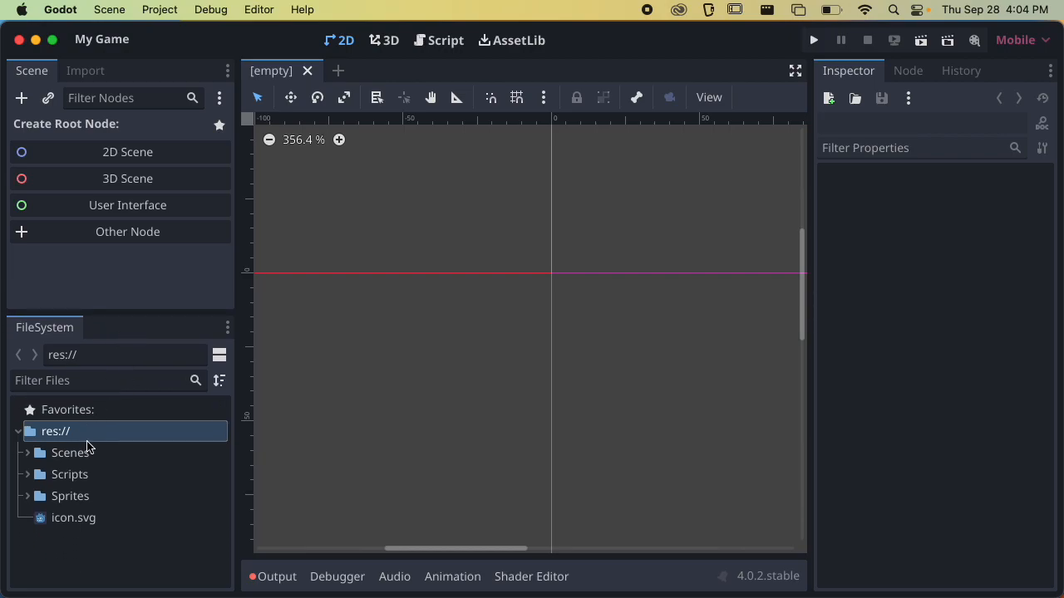
{"action": "left_click", "coordinate": [28, 453]}
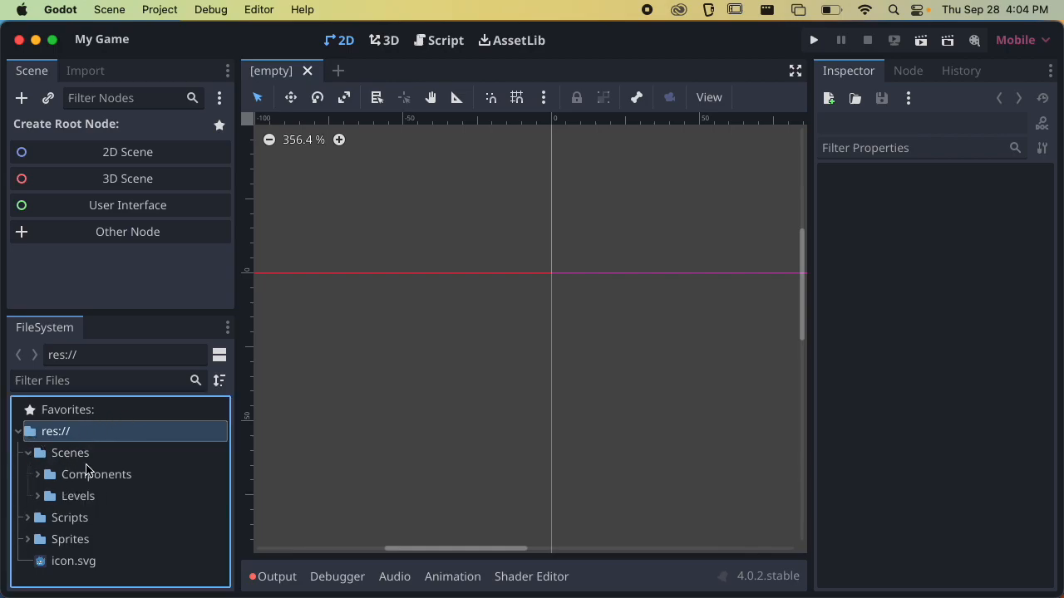
{"action": "left_click", "coordinate": [39, 496]}
{"action": "left_click", "coordinate": [101, 516]}
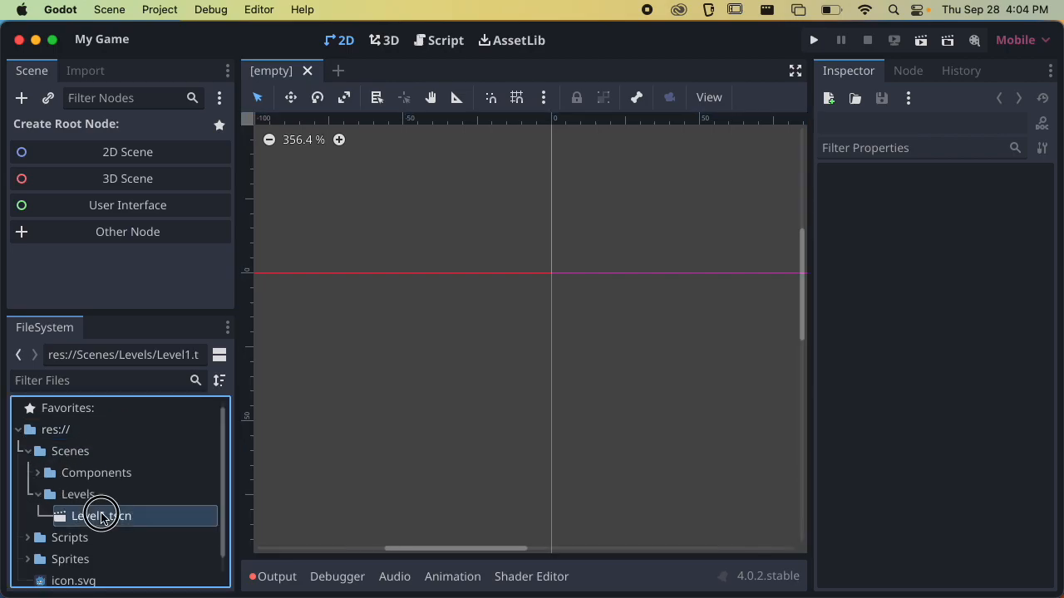
{"action": "double_click", "coordinate": [102, 516]}
Examine the Level1 map layout, giving the file list more room and collapsing the root node's Ordering properties
{"action": "scroll", "coordinate": [388, 399], "scroll_direction": "down", "scroll_amount": 6}
{"action": "middle_click_drag", "start_coordinate": [488, 349], "coordinate": [402, 345]}
{"action": "scroll", "coordinate": [397, 349], "scroll_direction": "up", "scroll_amount": 5}
{"action": "scroll", "coordinate": [396, 348], "scroll_direction": "down", "scroll_amount": 1}
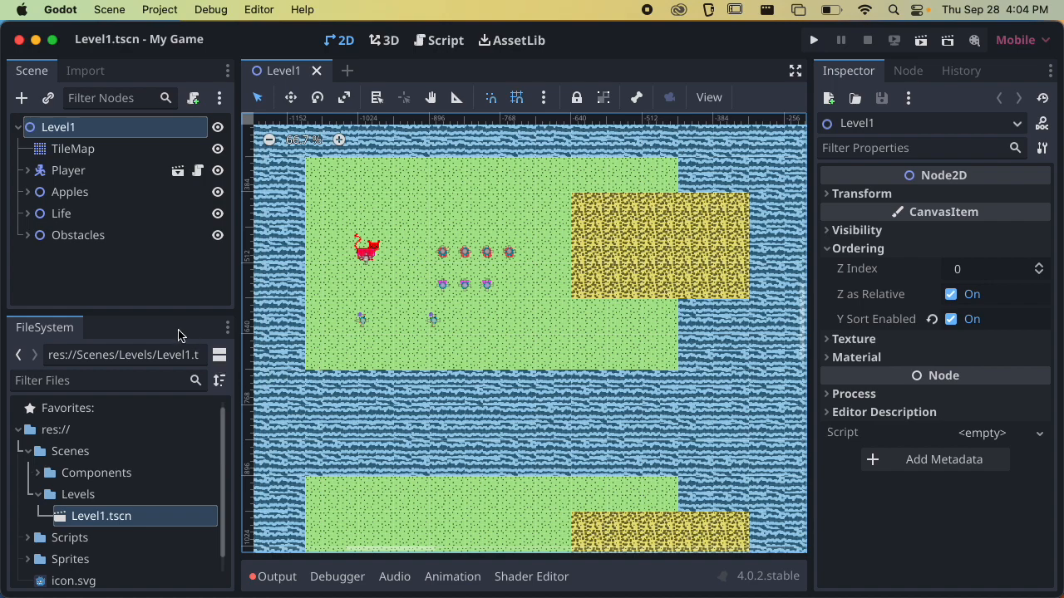
{"action": "left_click_drag", "start_coordinate": [160, 316], "coordinate": [166, 287]}
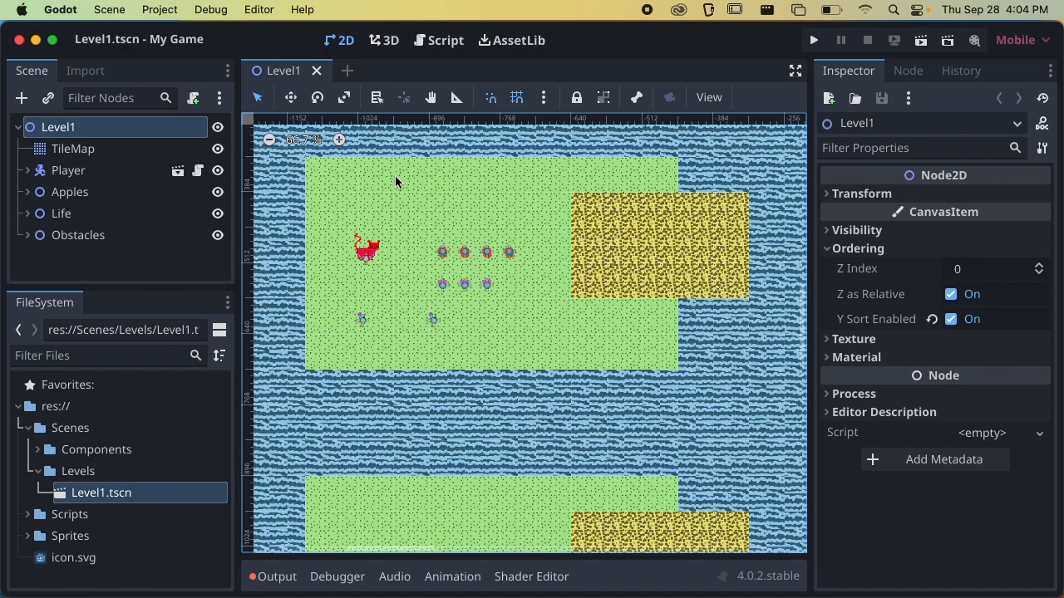
{"action": "left_click", "coordinate": [834, 249]}
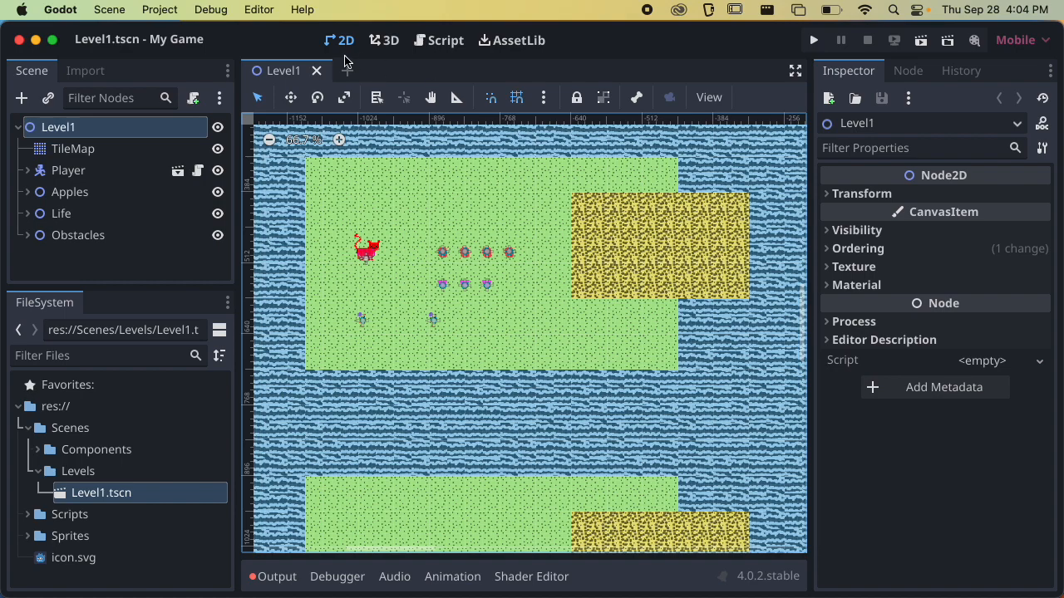
Create a new scene with a 2D root node and rename the root Level2
{"action": "left_click", "coordinate": [348, 71]}
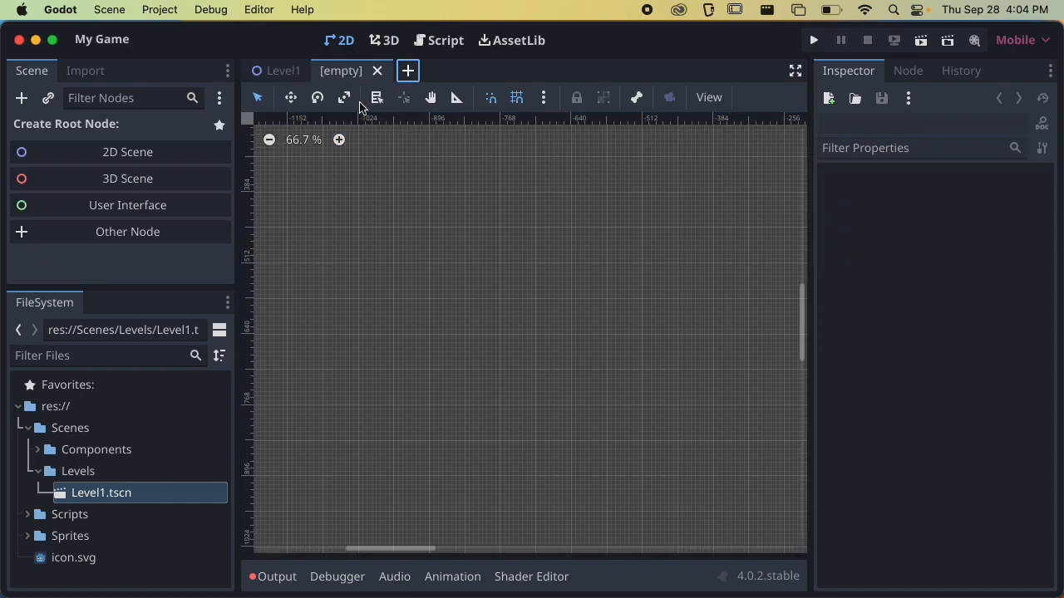
{"action": "left_click", "coordinate": [129, 159]}
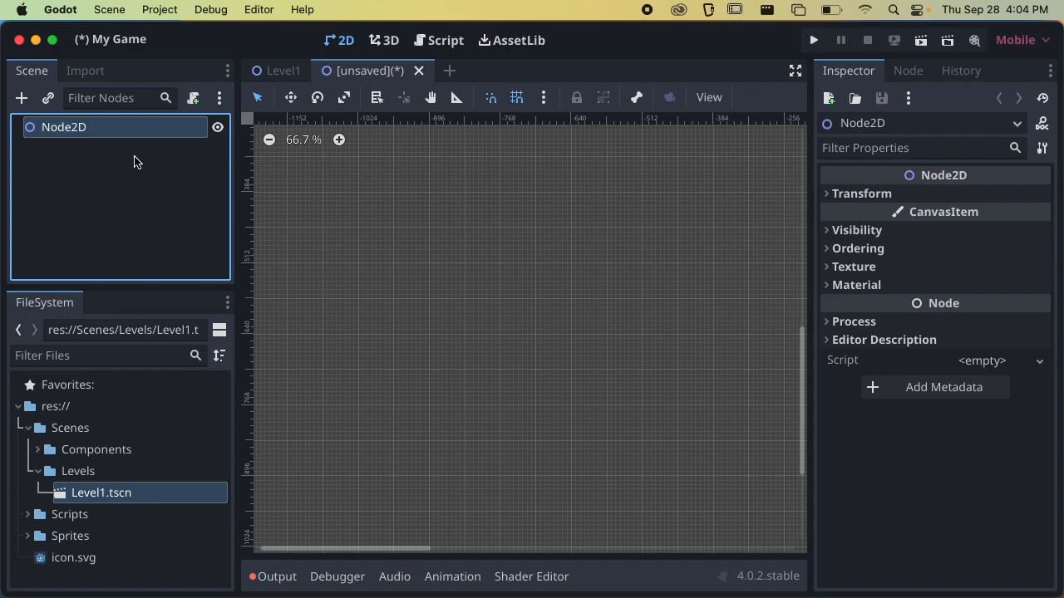
{"action": "double_click", "coordinate": [87, 133]}
{"action": "type", "text": "Le"}
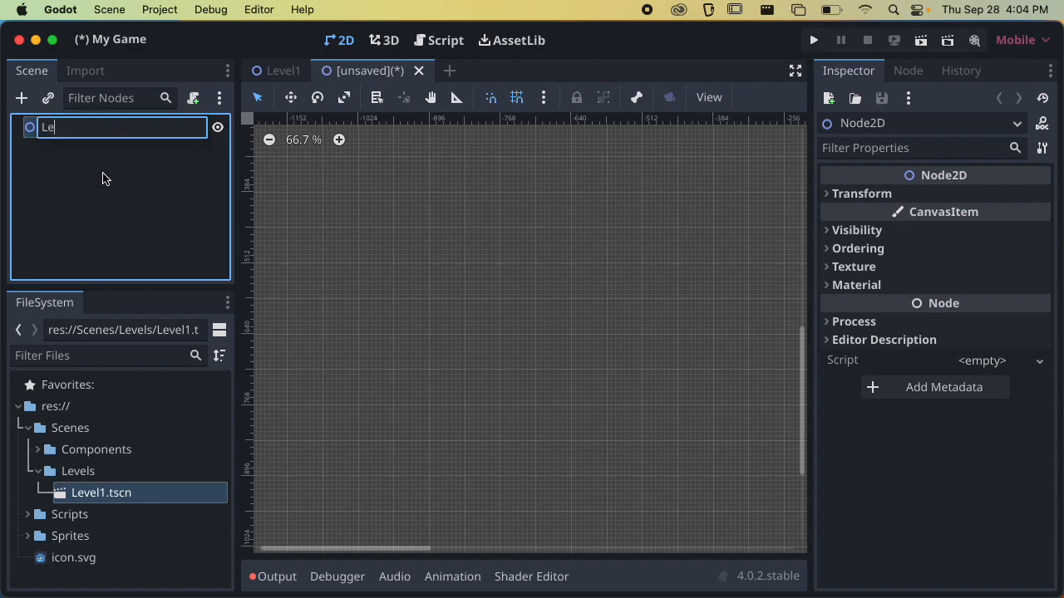
{"action": "type", "text": "vel2"}
{"action": "key", "text": "Return"}
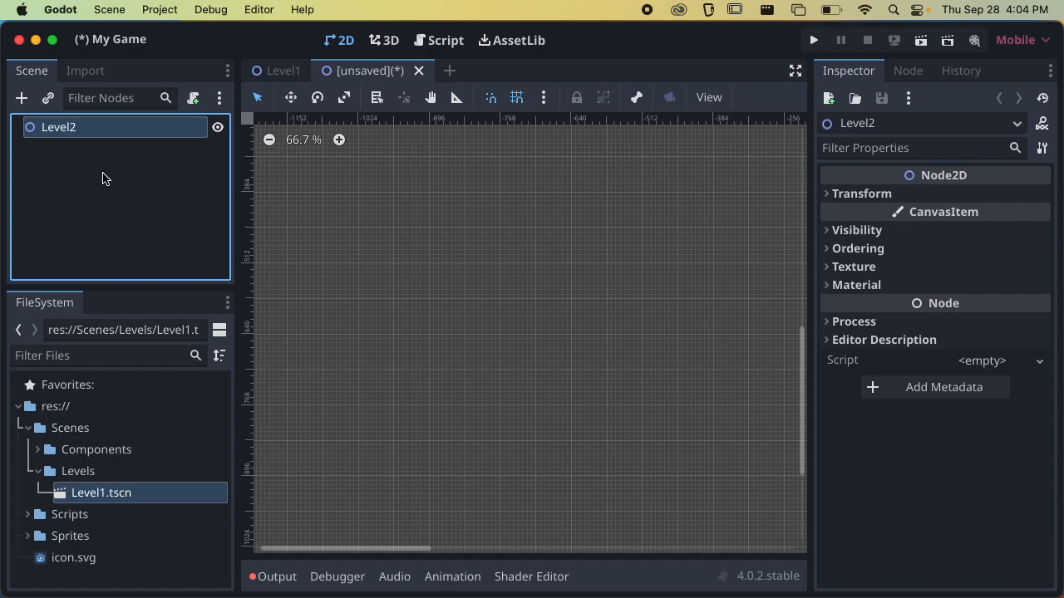
Save the new scene as Level2.tscn in the Scenes/Levels folder
{"action": "key", "text": "super+s"}
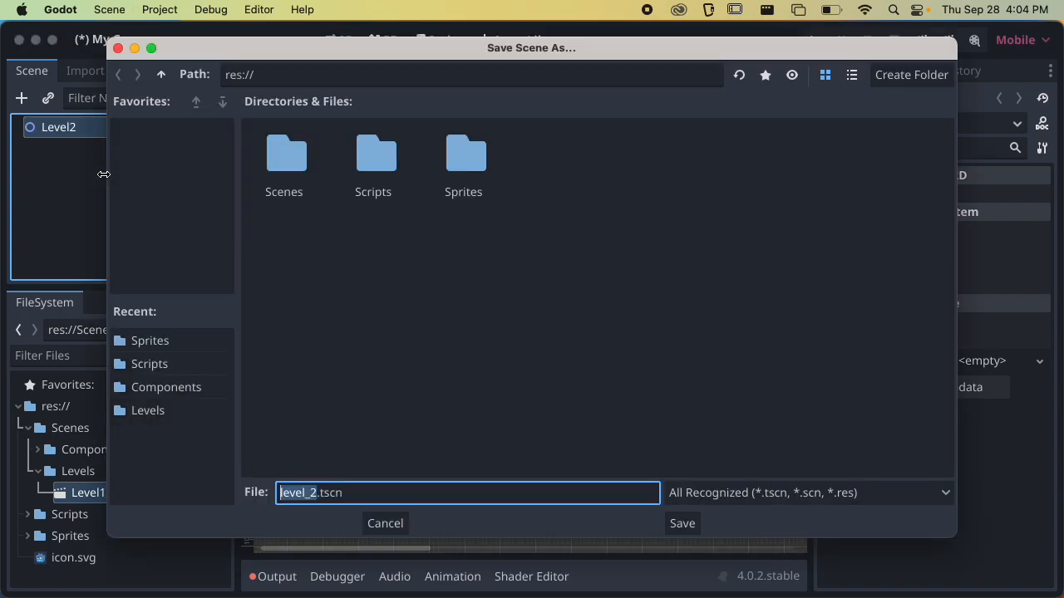
{"action": "double_click", "coordinate": [297, 165]}
{"action": "double_click", "coordinate": [376, 155]}
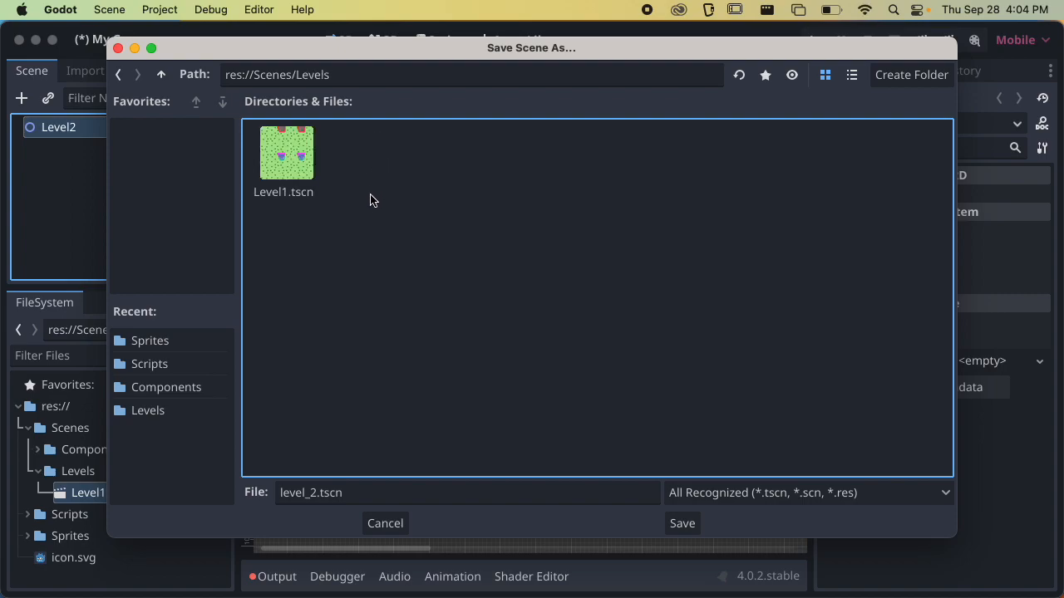
{"action": "left_click", "coordinate": [313, 495]}
{"action": "left_click_drag", "start_coordinate": [316, 496], "coordinate": [281, 496]}
{"action": "type", "text": "Level"}
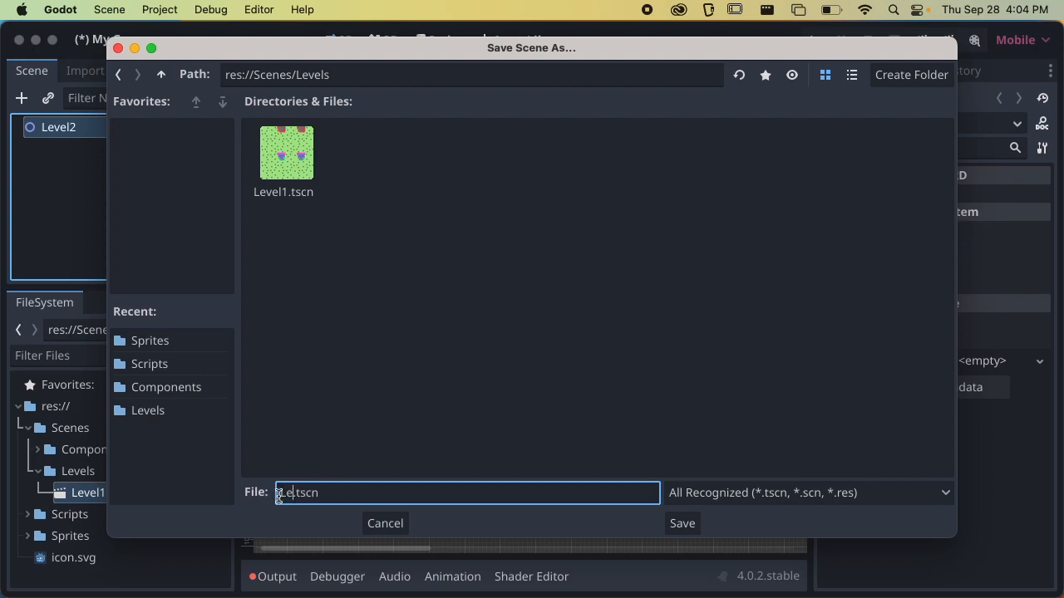
{"action": "type", "text": "2"}
{"action": "left_click", "coordinate": [680, 523]}
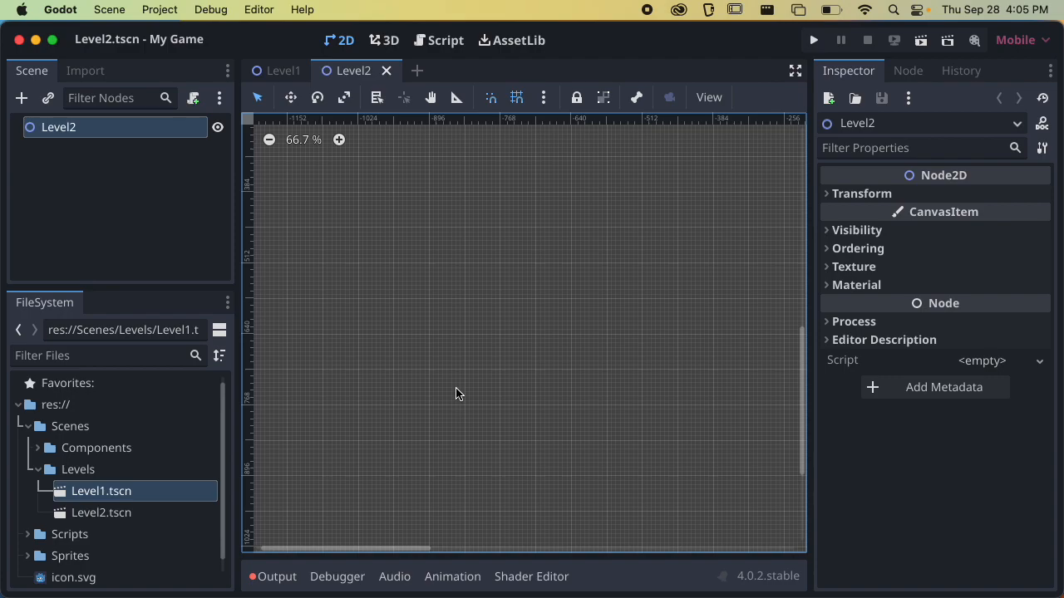
Copy the Player node with its Camera2D child from the Level1 scene
{"action": "scroll", "coordinate": [502, 399], "scroll_direction": "down", "scroll_amount": 4}
{"action": "scroll", "coordinate": [474, 359], "scroll_direction": "right", "scroll_amount": 2}
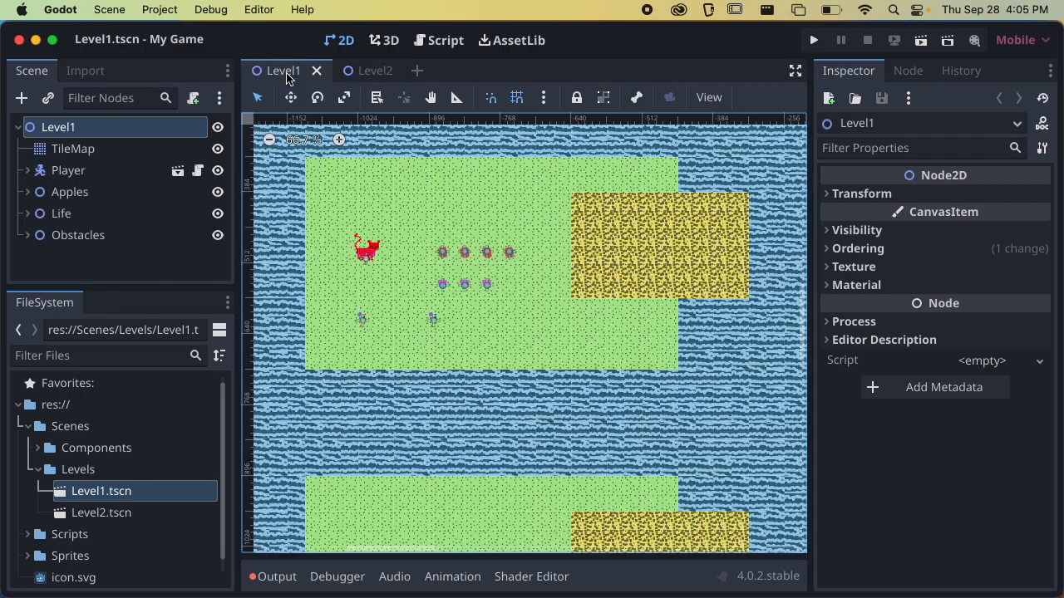
{"action": "left_click", "coordinate": [287, 75]}
{"action": "left_click", "coordinate": [56, 173]}
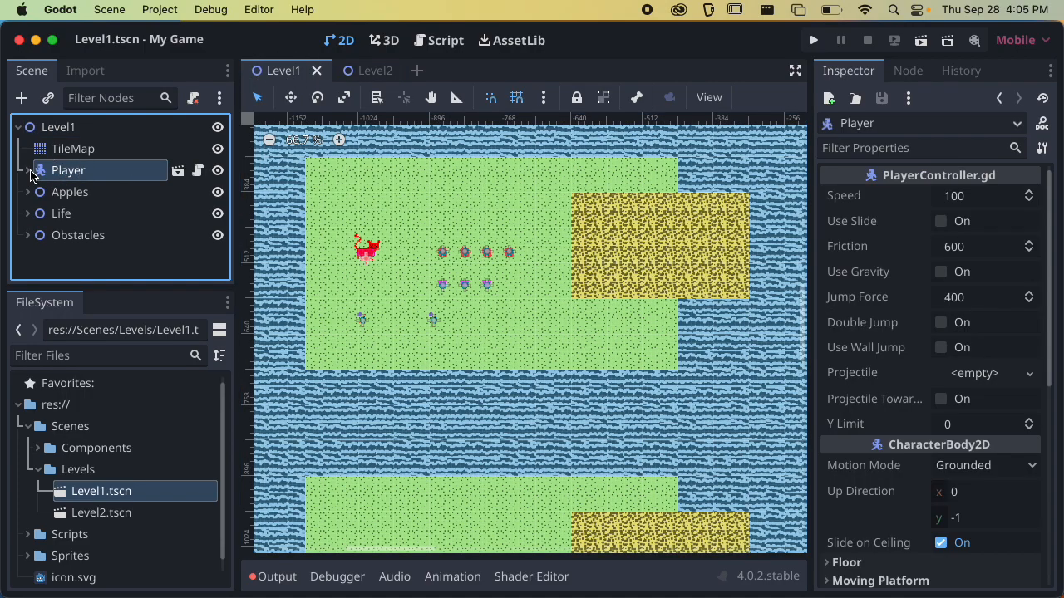
{"action": "left_click", "coordinate": [29, 172]}
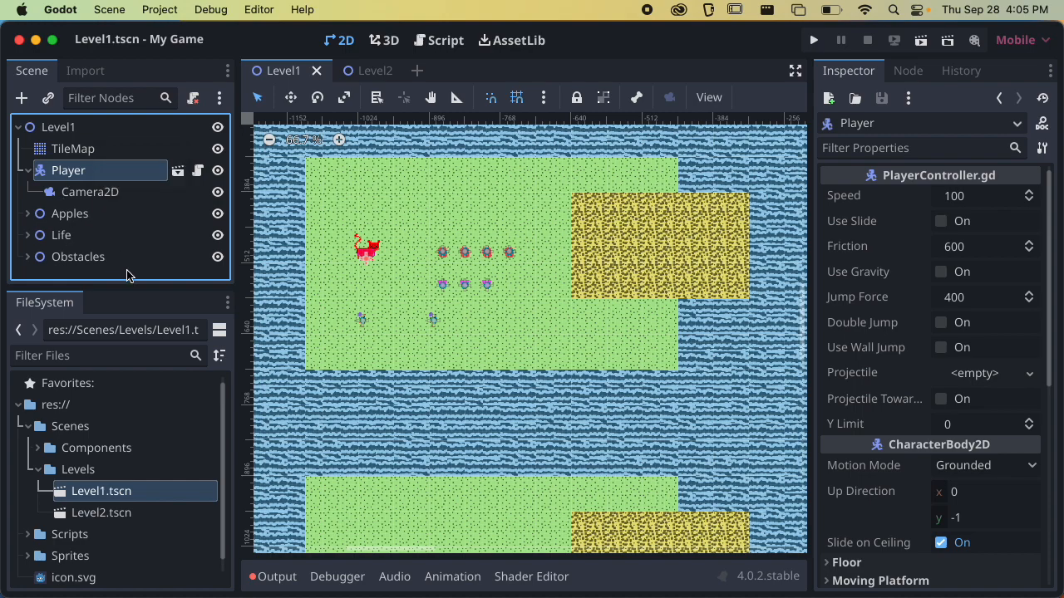
{"action": "right_click", "coordinate": [80, 171]}
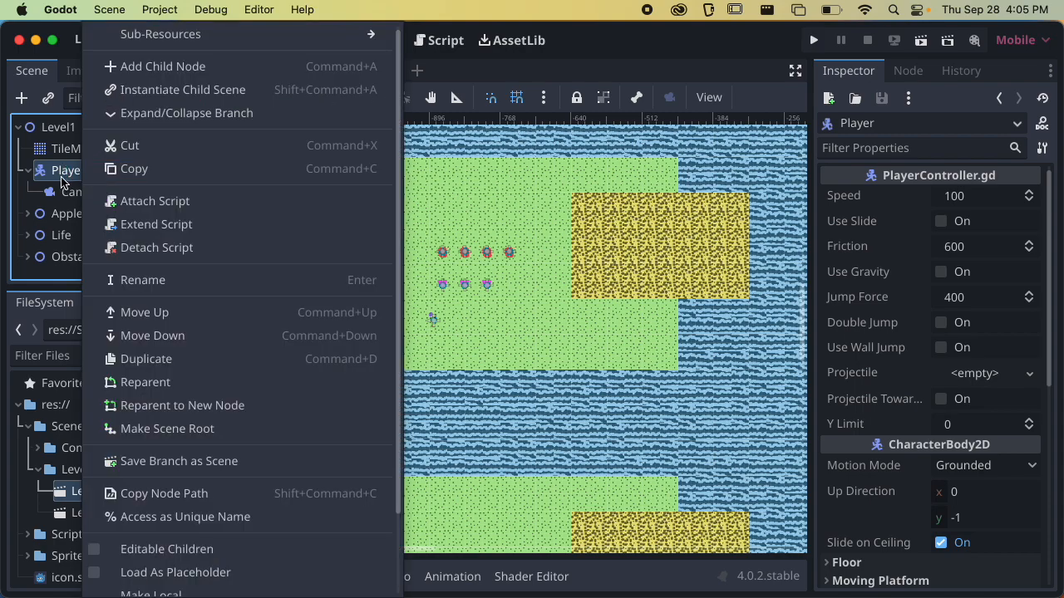
{"action": "left_click", "coordinate": [137, 169]}
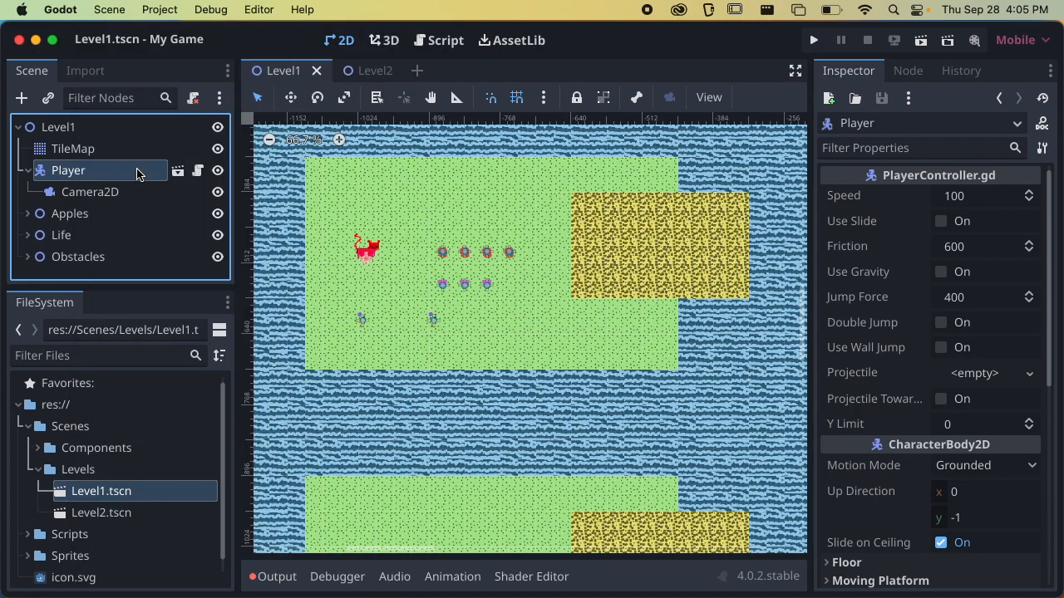
Paste the copied Player node under the root node of the Level2 scene
{"action": "left_click", "coordinate": [347, 71]}
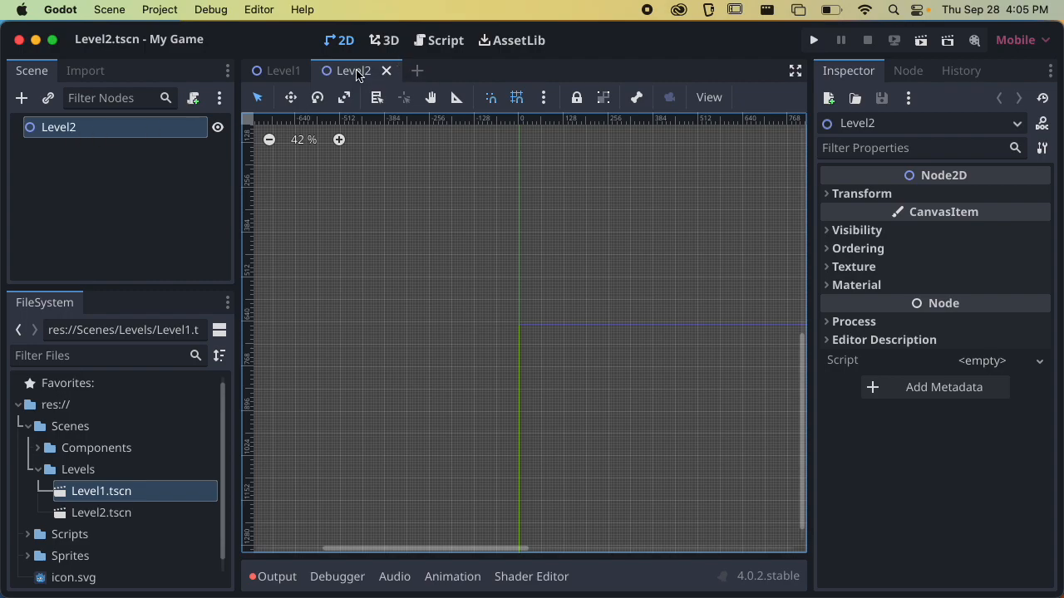
{"action": "right_click", "coordinate": [70, 130]}
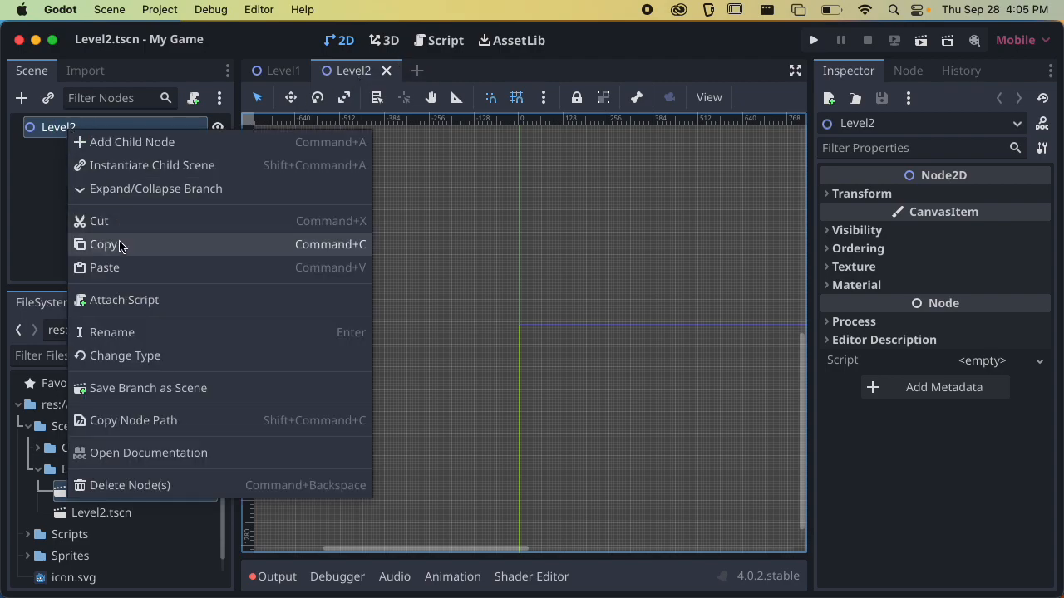
{"action": "left_click", "coordinate": [121, 267]}
Locate the pasted Player in the Level2 scene and frame it in the 2D view
{"action": "scroll", "coordinate": [519, 329], "scroll_direction": "down", "scroll_amount": 4}
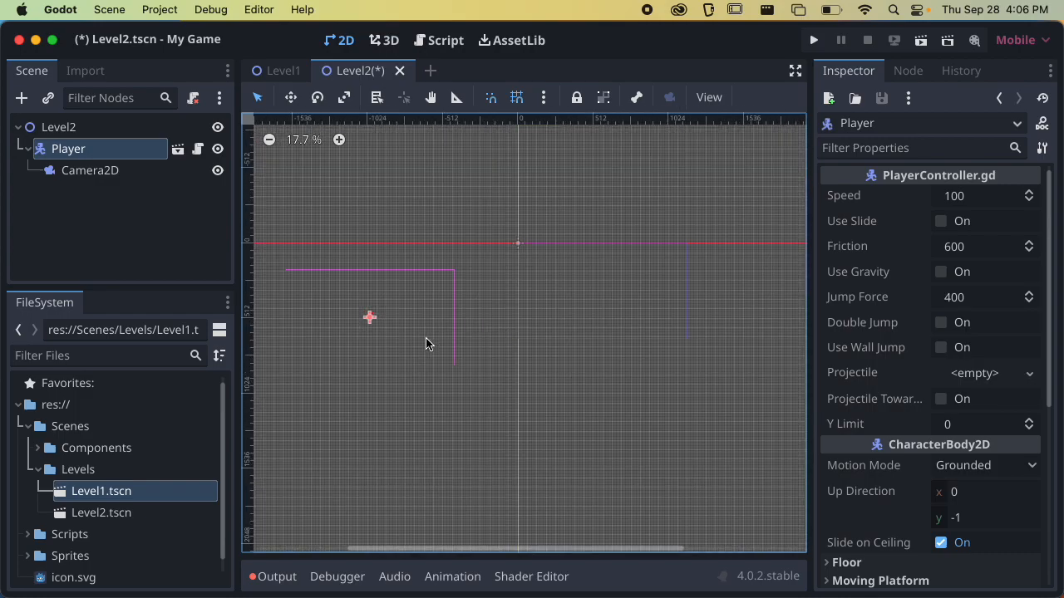
{"action": "scroll", "coordinate": [414, 274], "scroll_direction": "up", "scroll_amount": 4}
{"action": "scroll", "coordinate": [380, 295], "scroll_direction": "up", "scroll_amount": 5}
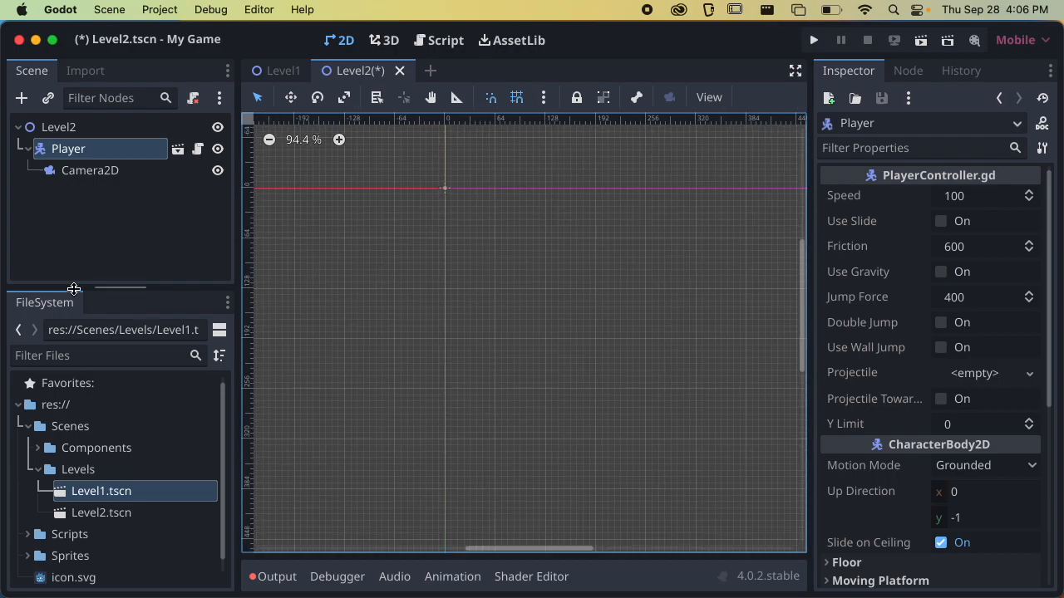
{"action": "left_click", "coordinate": [130, 239]}
{"action": "left_click", "coordinate": [90, 159]}
{"action": "key", "text": "f"}
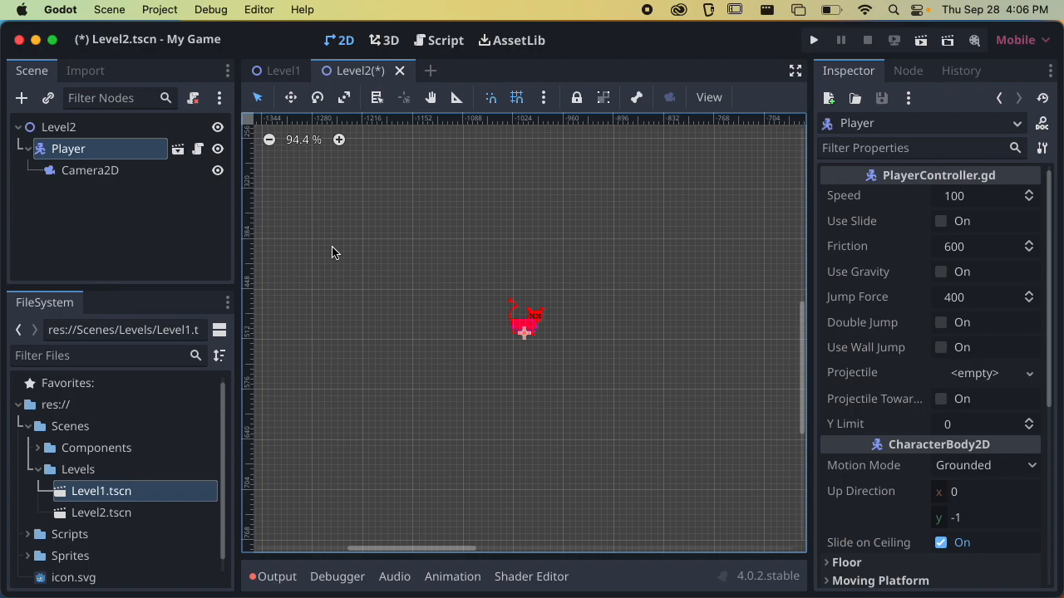
{"action": "scroll", "coordinate": [368, 260], "scroll_direction": "down", "scroll_amount": 1}
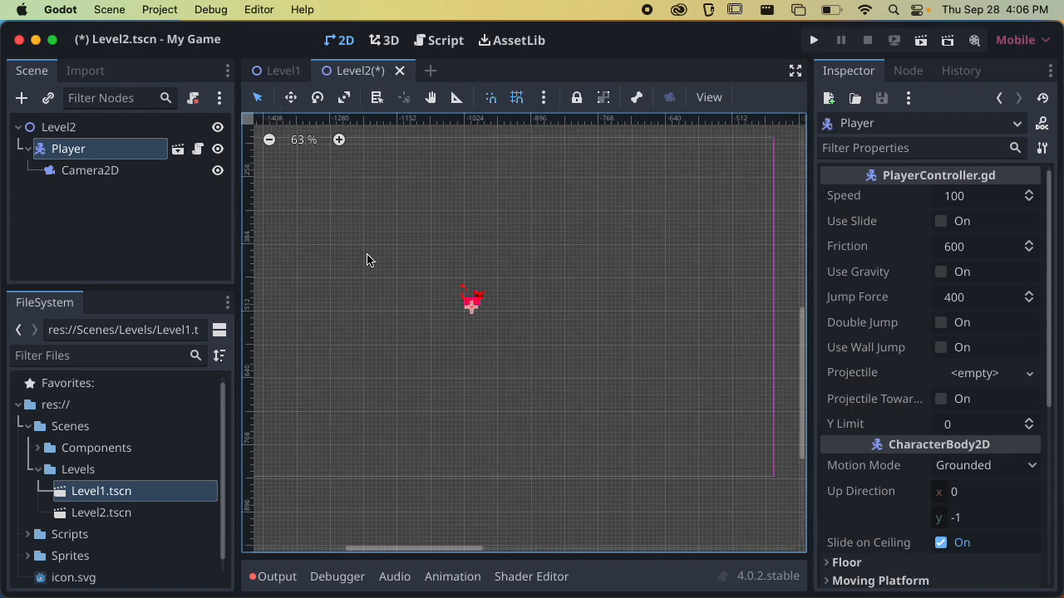
Reset the Player node's position to the Level2 scene origin at 0, 0
{"action": "scroll", "coordinate": [474, 231], "scroll_direction": "down", "scroll_amount": 6}
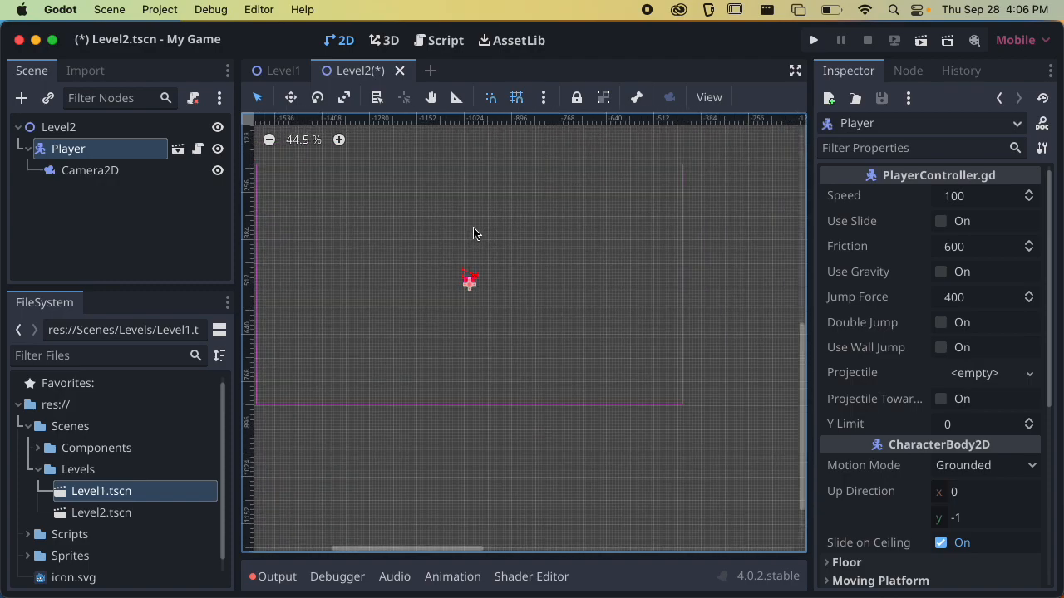
{"action": "left_click", "coordinate": [70, 172]}
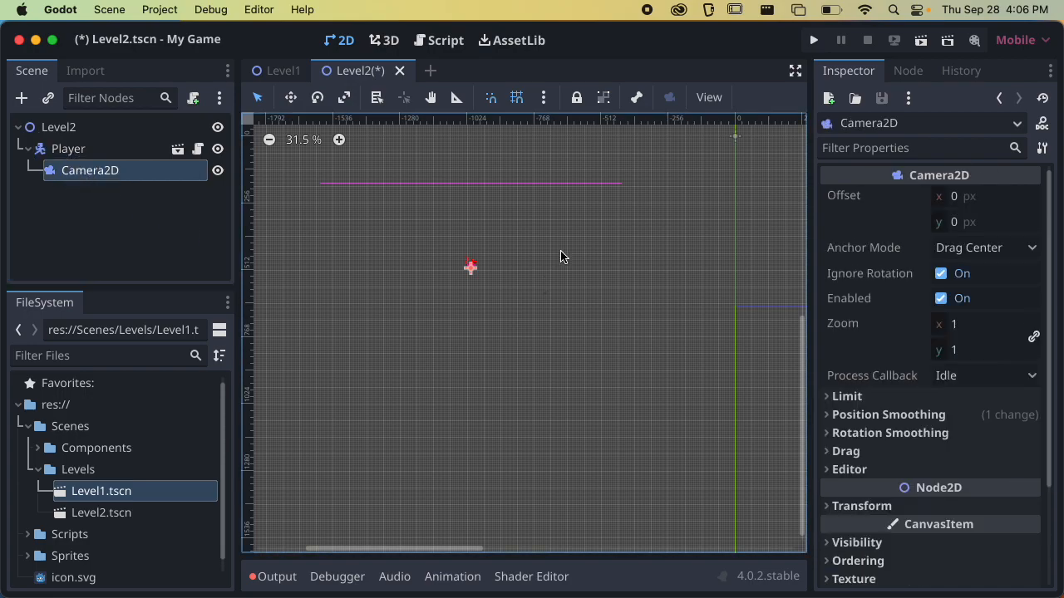
{"action": "key", "text": "f"}
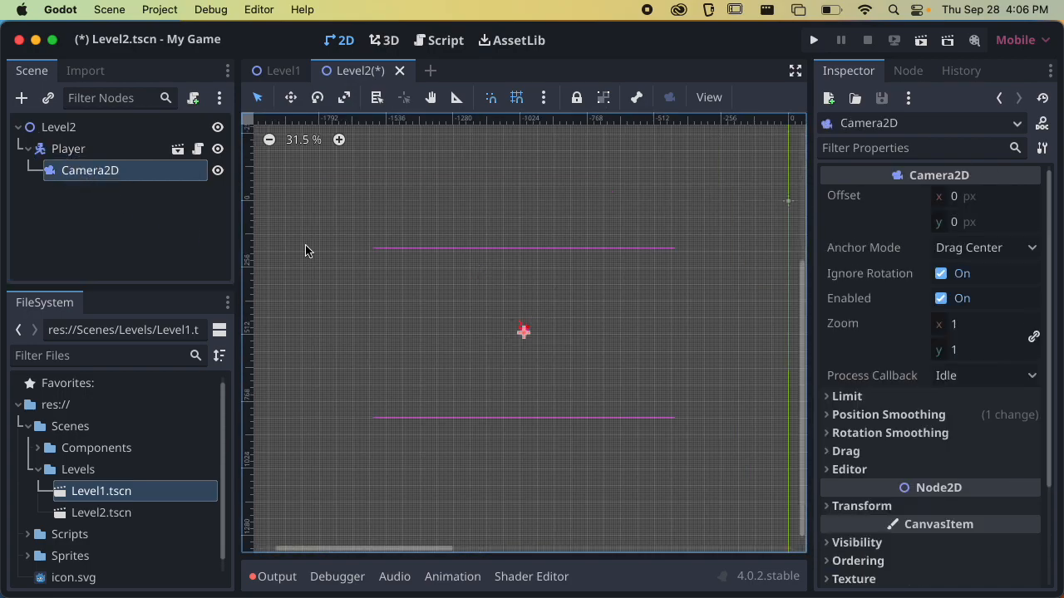
{"action": "left_click", "coordinate": [120, 148]}
{"action": "scroll", "coordinate": [615, 328], "scroll_direction": "down", "scroll_amount": 2}
{"action": "middle_click_drag", "start_coordinate": [616, 328], "coordinate": [527, 373]}
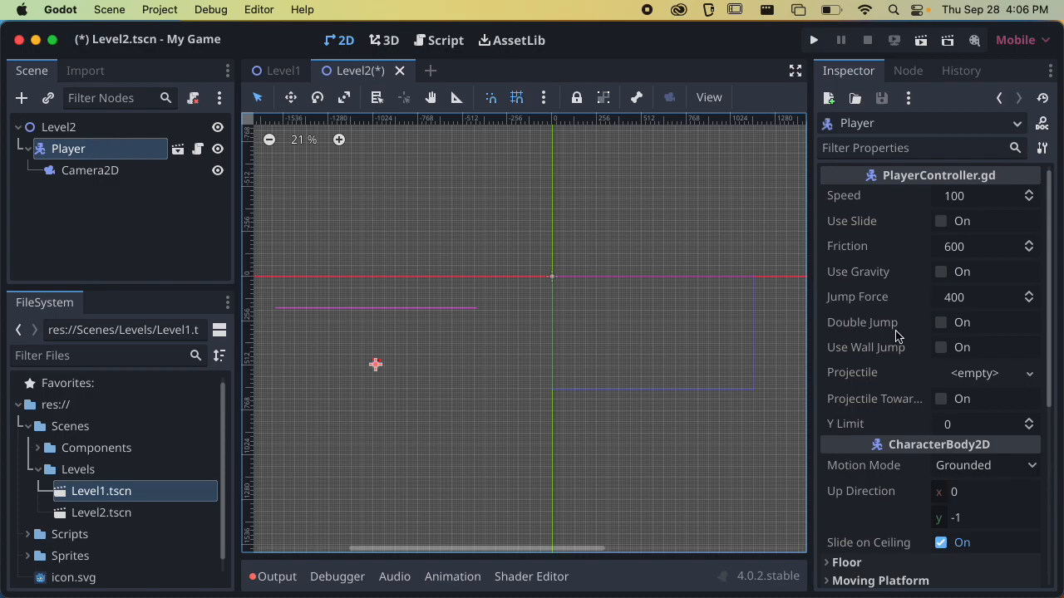
{"action": "scroll", "coordinate": [909, 362], "scroll_direction": "down", "scroll_amount": 5}
{"action": "scroll", "coordinate": [910, 362], "scroll_direction": "down", "scroll_amount": 2}
{"action": "left_click", "coordinate": [889, 385]}
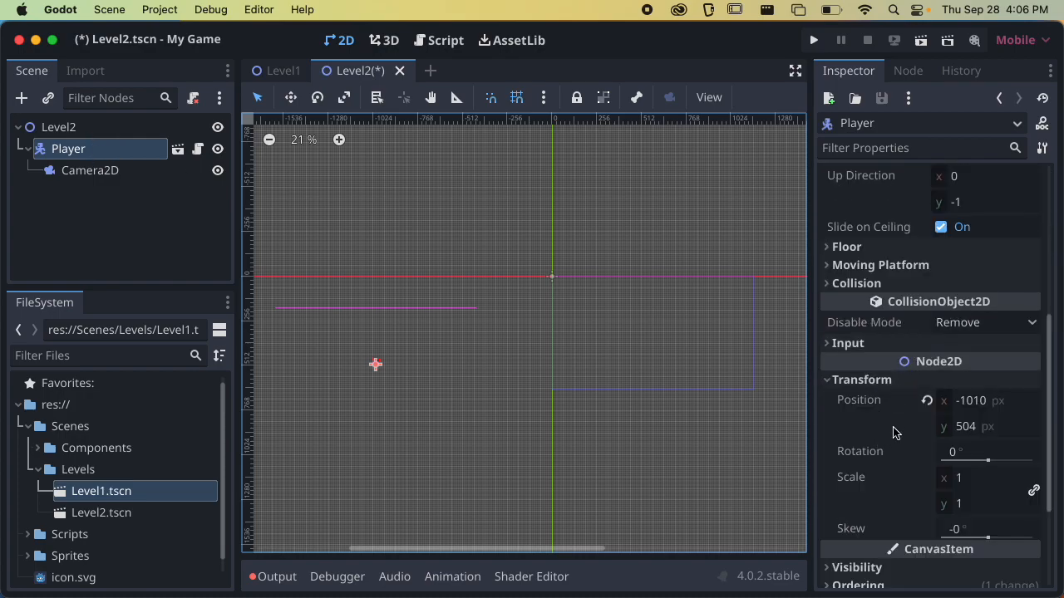
{"action": "left_click", "coordinate": [927, 401]}
{"action": "scroll", "coordinate": [604, 301], "scroll_direction": "up", "scroll_amount": 2}
{"action": "scroll", "coordinate": [604, 300], "scroll_direction": "up", "scroll_amount": 6}
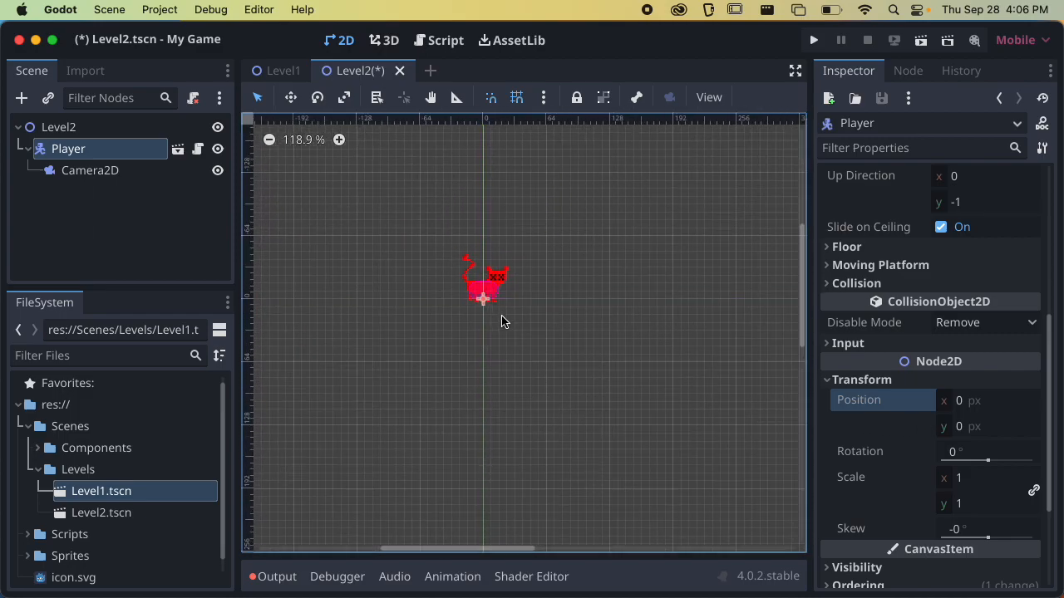
{"action": "scroll", "coordinate": [527, 310], "scroll_direction": "up", "scroll_amount": 1}
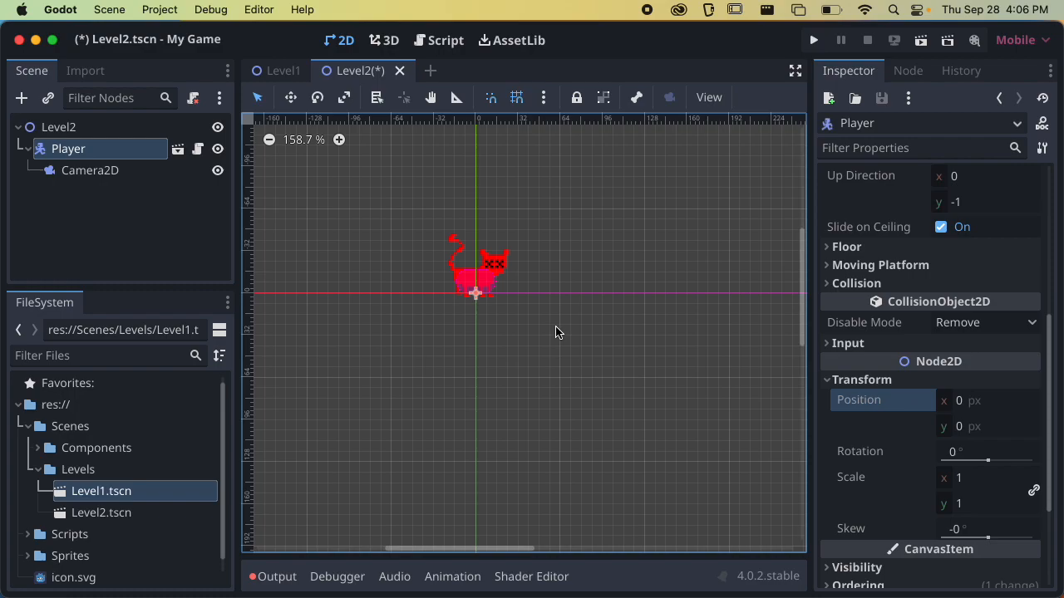
{"action": "left_click", "coordinate": [827, 381]}
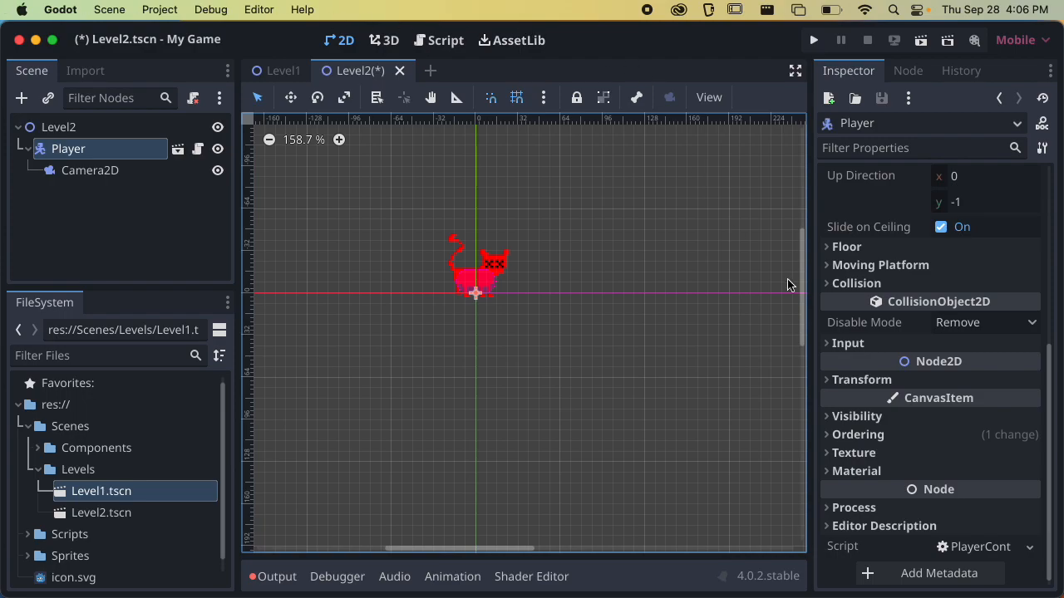
Add a TileMap node under the Level2 root and place it above the Player node in the scene tree
{"action": "scroll", "coordinate": [881, 241], "scroll_direction": "up", "scroll_amount": 5}
{"action": "left_click", "coordinate": [125, 202]}
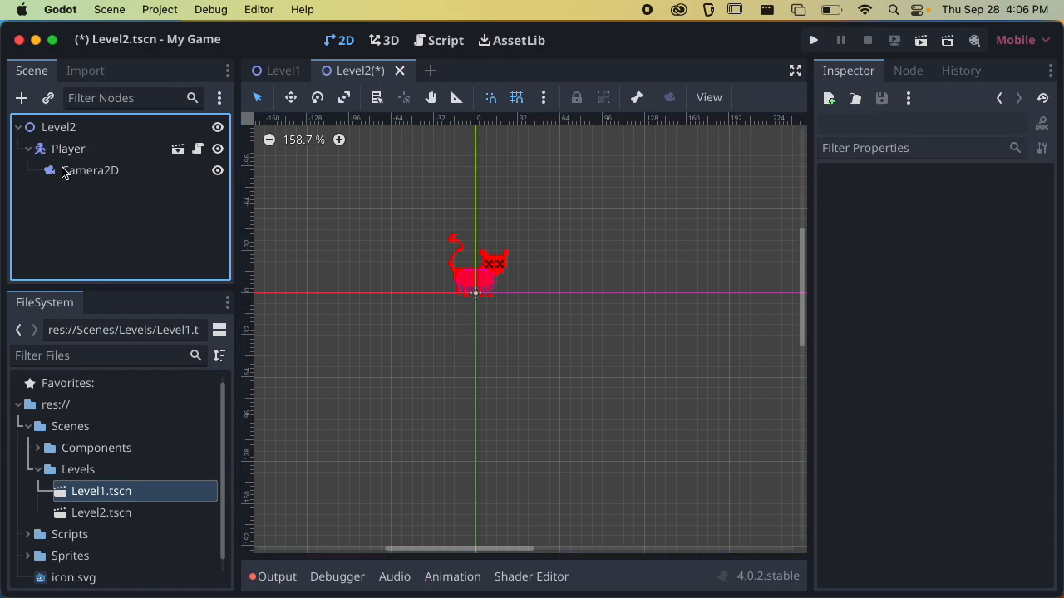
{"action": "left_click", "coordinate": [29, 150]}
{"action": "left_click", "coordinate": [65, 131]}
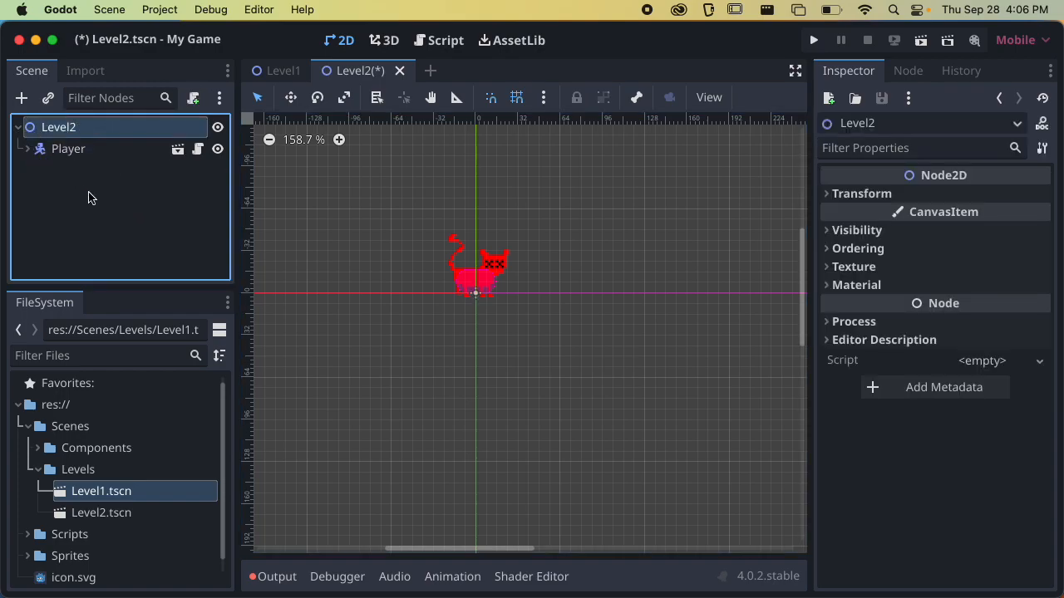
{"action": "scroll", "coordinate": [618, 351], "scroll_direction": "down", "scroll_amount": 3}
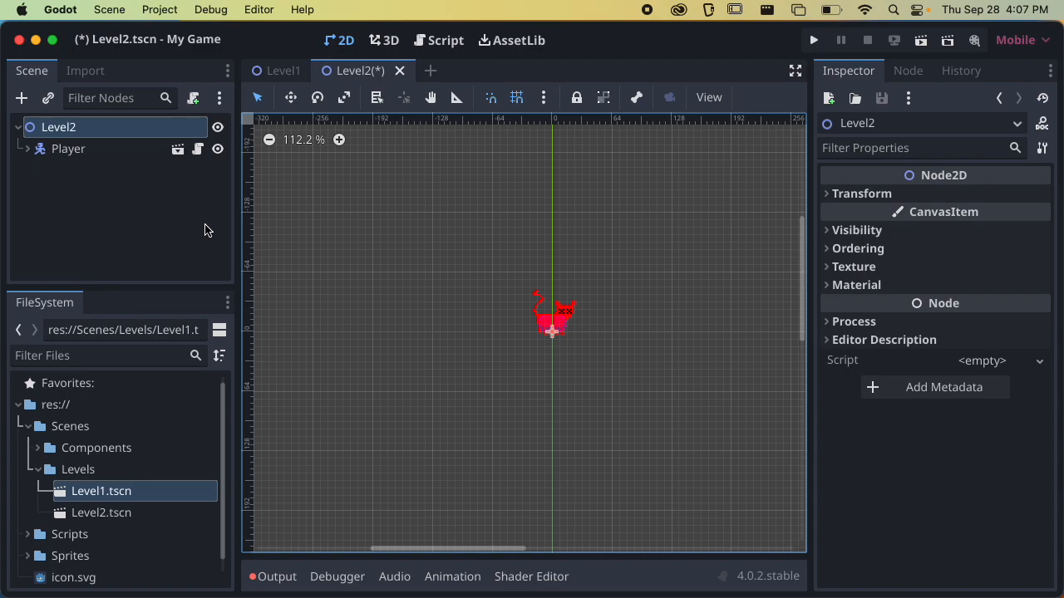
{"action": "left_click", "coordinate": [24, 99]}
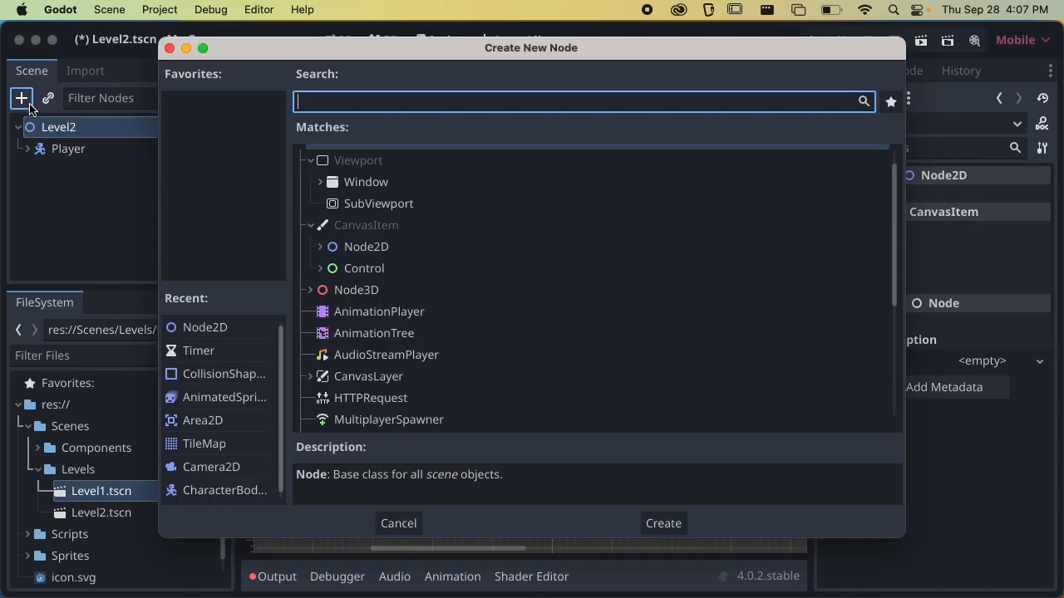
{"action": "type", "text": "tilemap"}
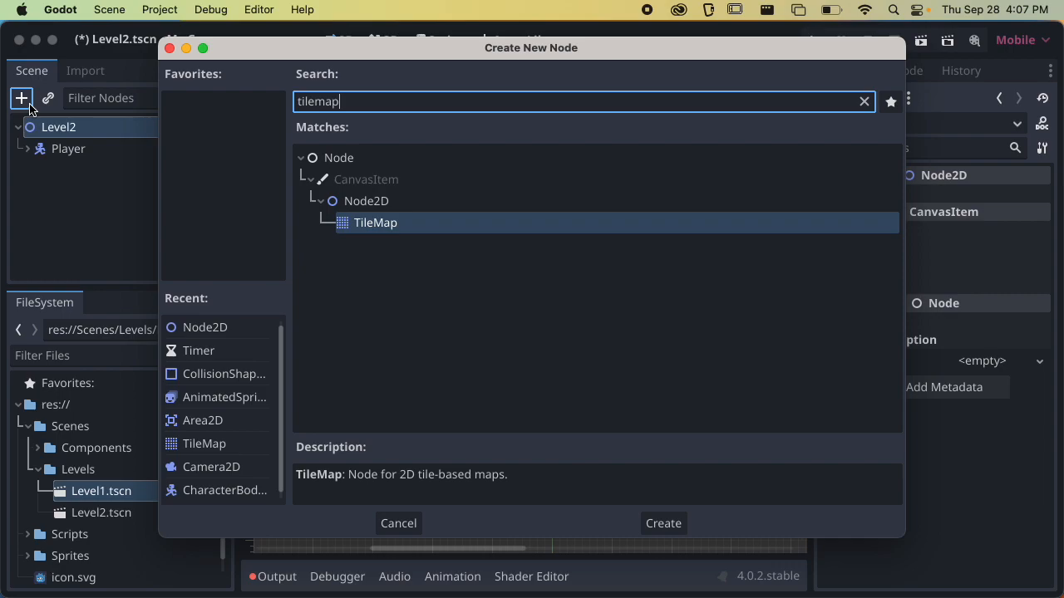
{"action": "key", "text": "Return"}
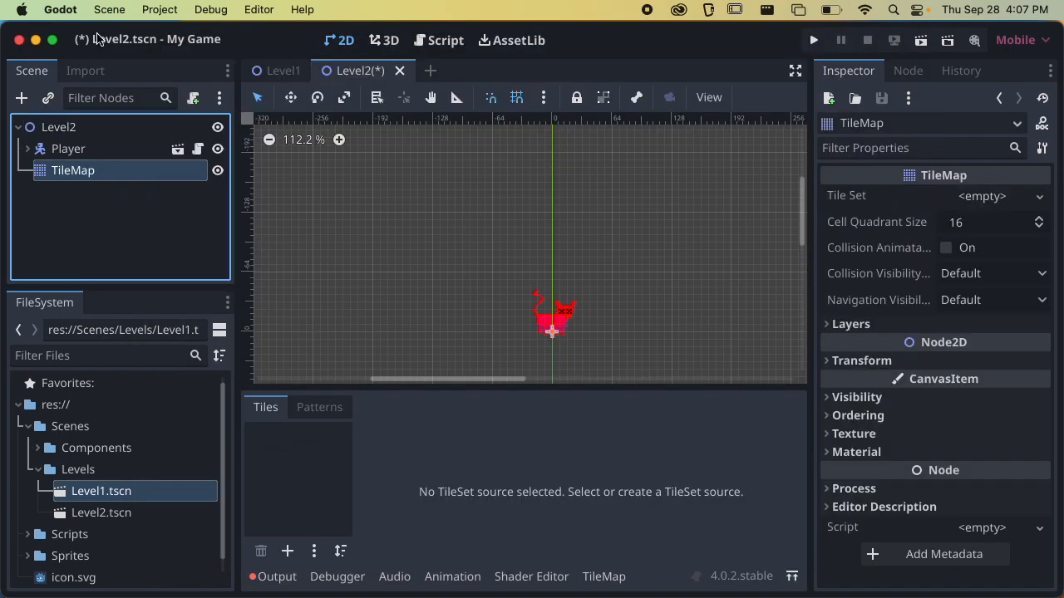
{"action": "left_click_drag", "start_coordinate": [59, 173], "coordinate": [66, 146]}
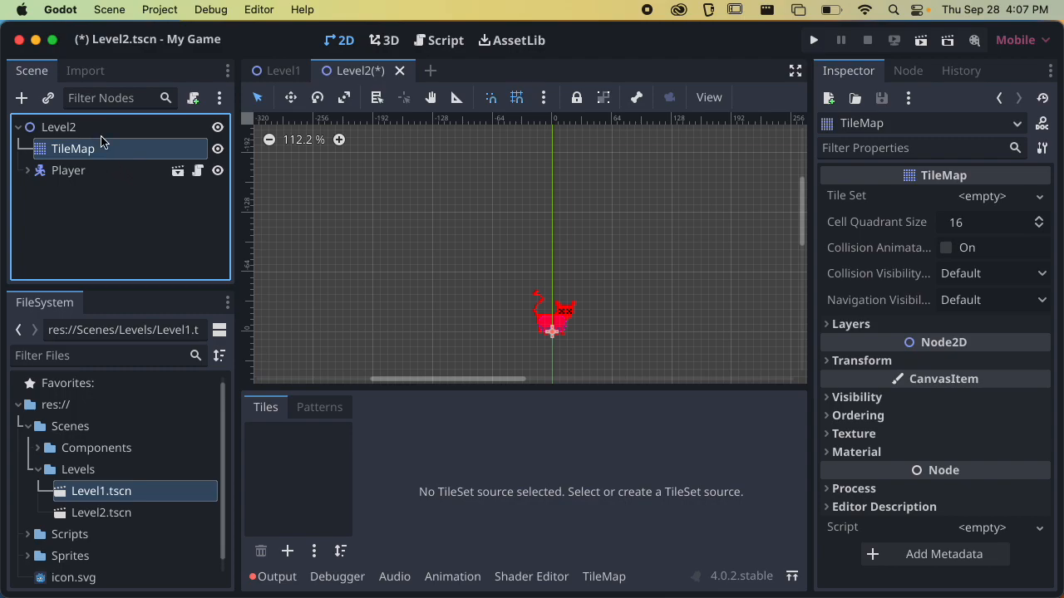
Assign a new TileSet resource to the TileMap and expand its properties
{"action": "scroll", "coordinate": [501, 228], "scroll_direction": "down", "scroll_amount": 2}
{"action": "scroll", "coordinate": [492, 207], "scroll_direction": "down", "scroll_amount": 2}
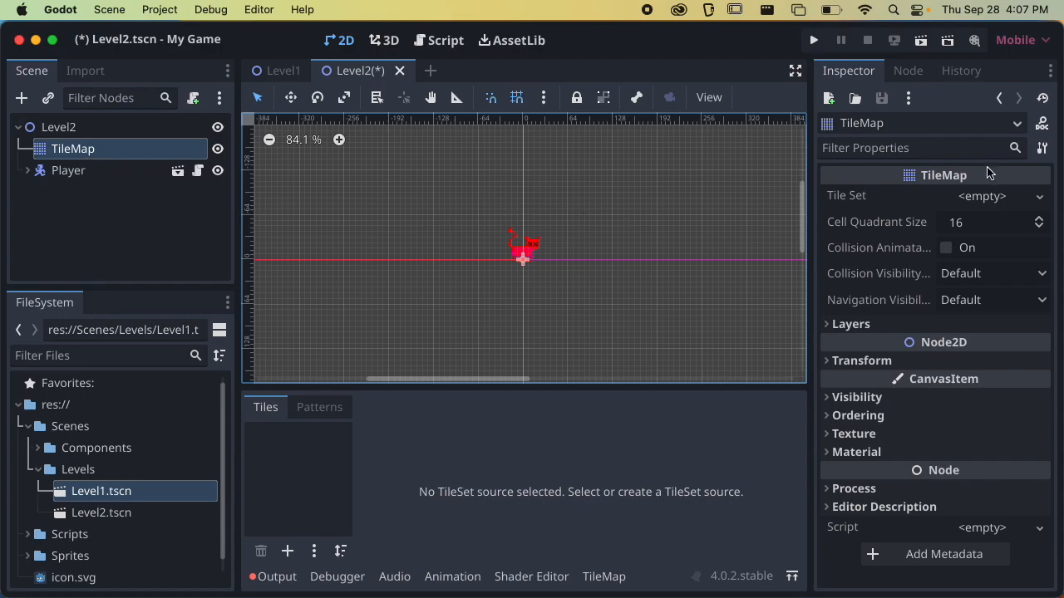
{"action": "left_click", "coordinate": [986, 200]}
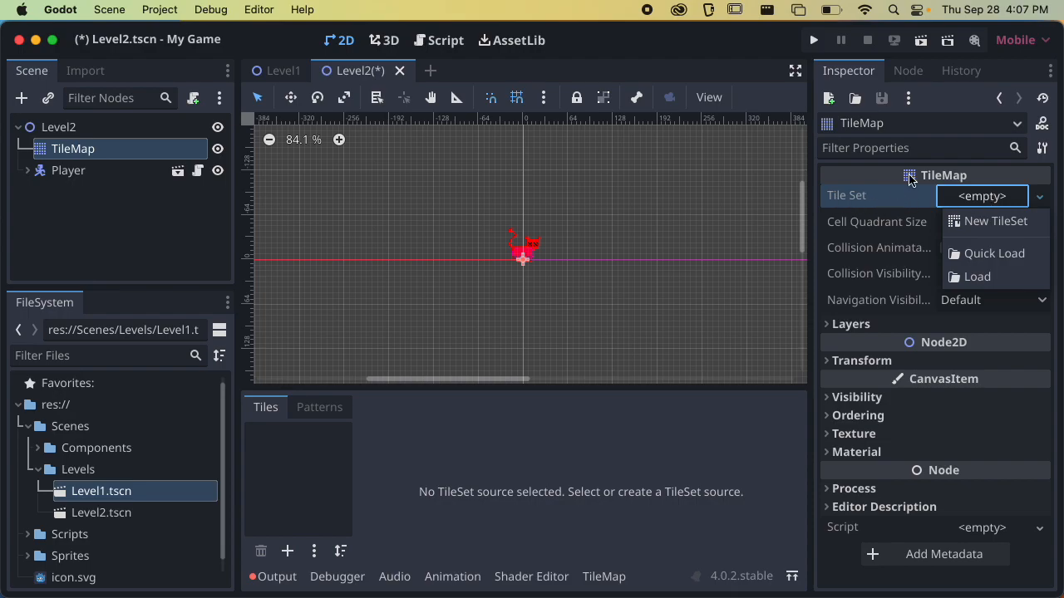
{"action": "left_click", "coordinate": [985, 222]}
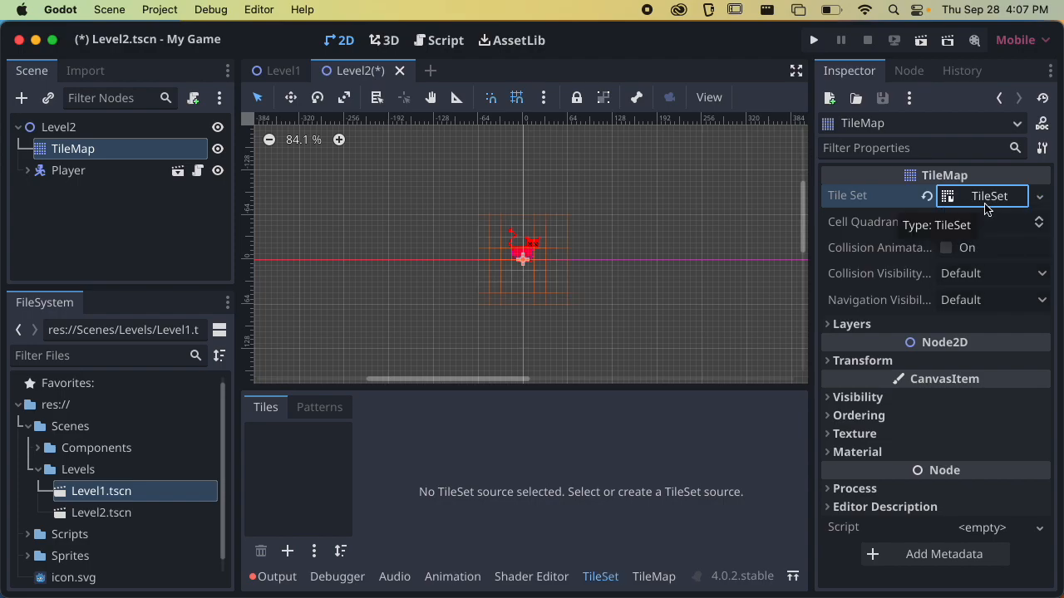
{"action": "left_click", "coordinate": [987, 199]}
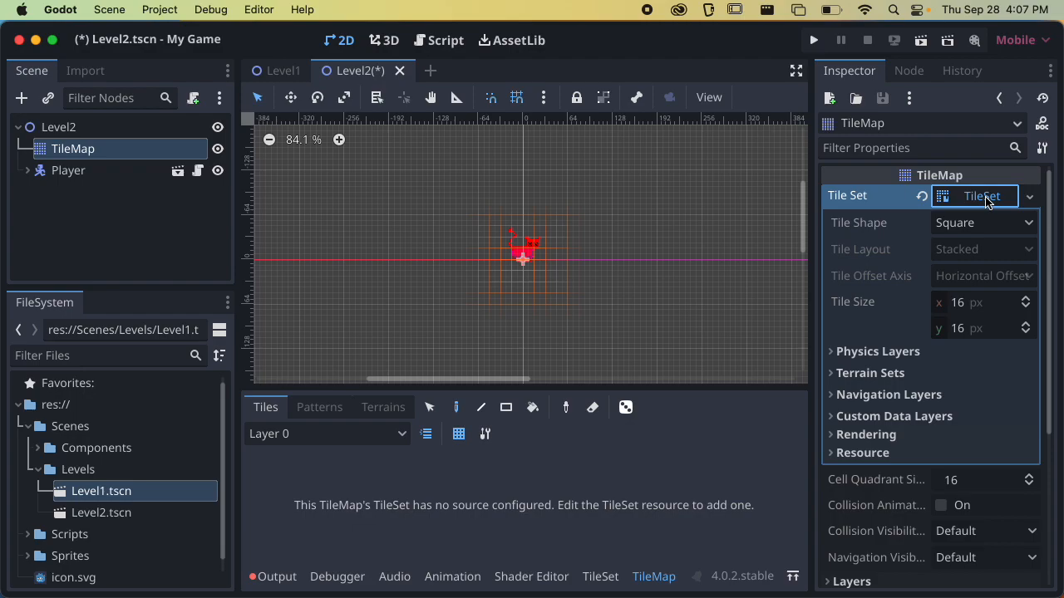
{"action": "left_click", "coordinate": [986, 200]}
{"action": "left_click", "coordinate": [987, 201]}
{"action": "left_click", "coordinate": [986, 201]}
{"action": "left_click", "coordinate": [986, 200]}
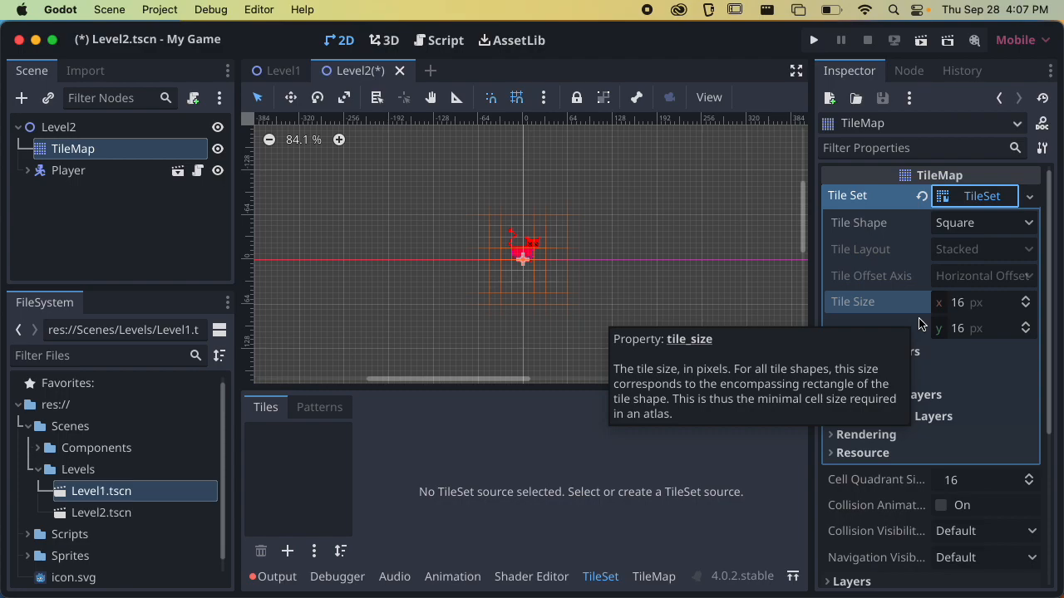
Set the TileSet's tile size to 32 by 32 px
{"action": "left_click", "coordinate": [976, 305]}
{"action": "type", "text": "32"}
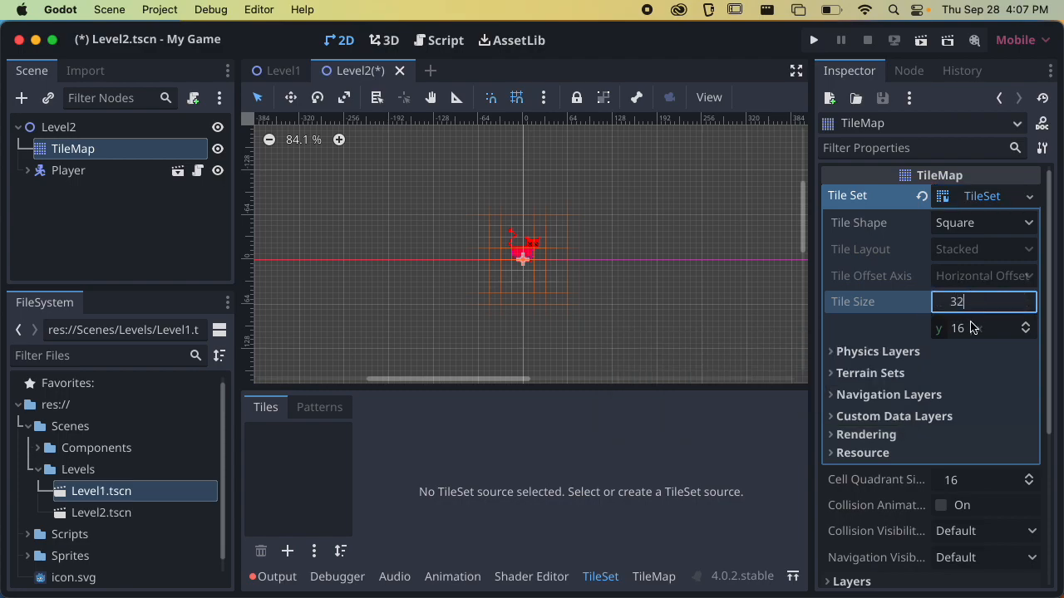
{"action": "left_click", "coordinate": [972, 328]}
{"action": "type", "text": "32"}
{"action": "key", "text": "Return"}
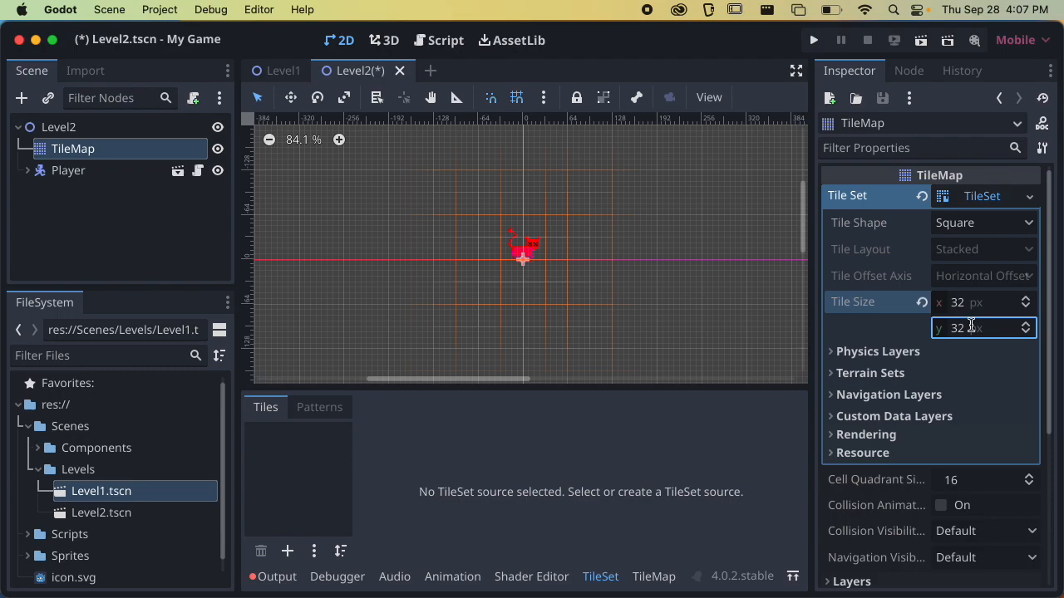
Add a physics layer to the TileSet and set its collision layer to Tiles only, with Player turned off
{"action": "left_click", "coordinate": [890, 355]}
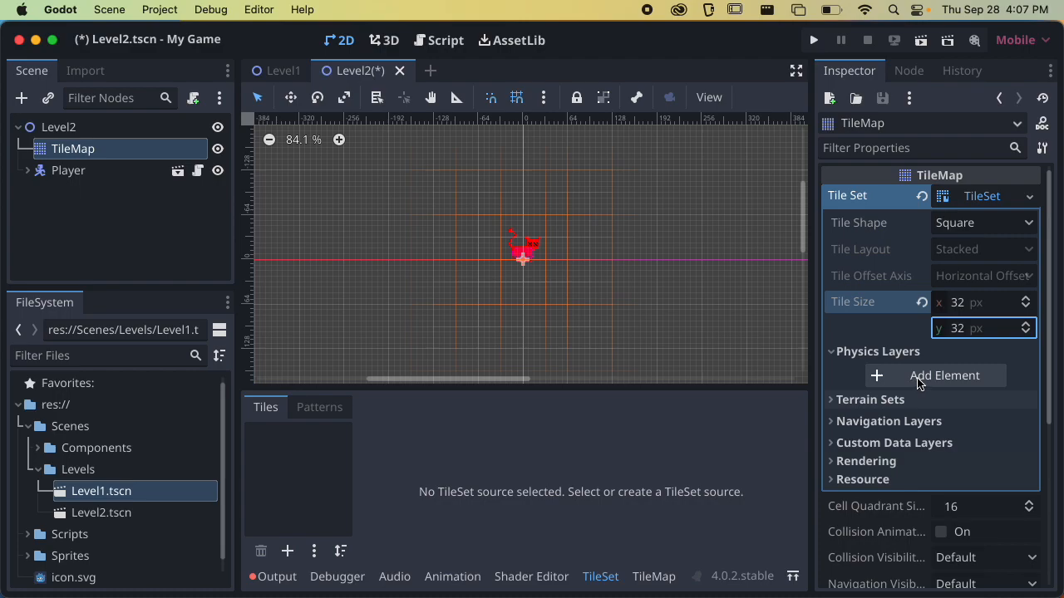
{"action": "left_click", "coordinate": [918, 379]}
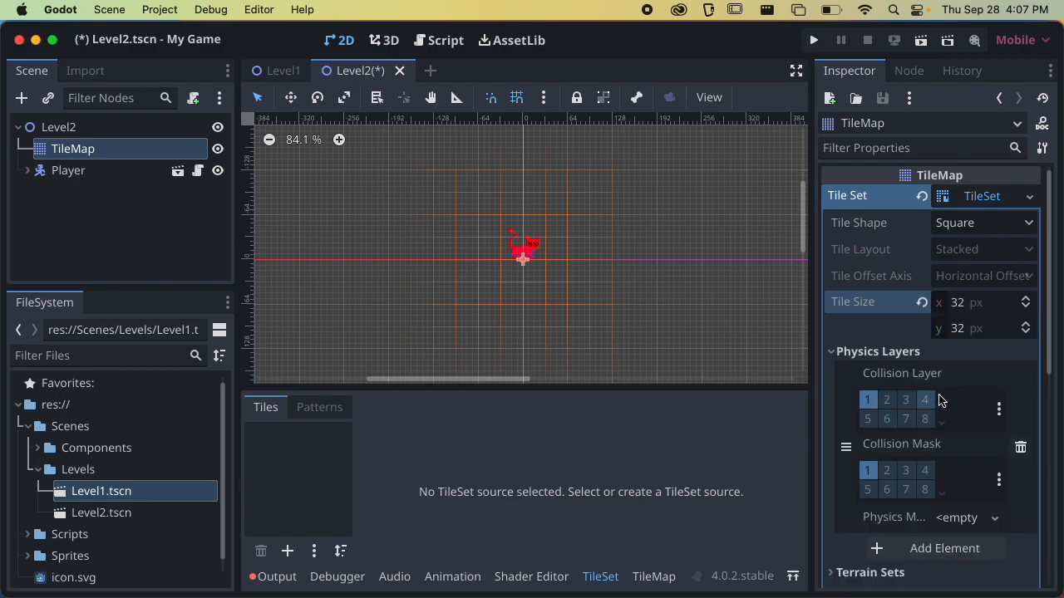
{"action": "left_click", "coordinate": [999, 409]}
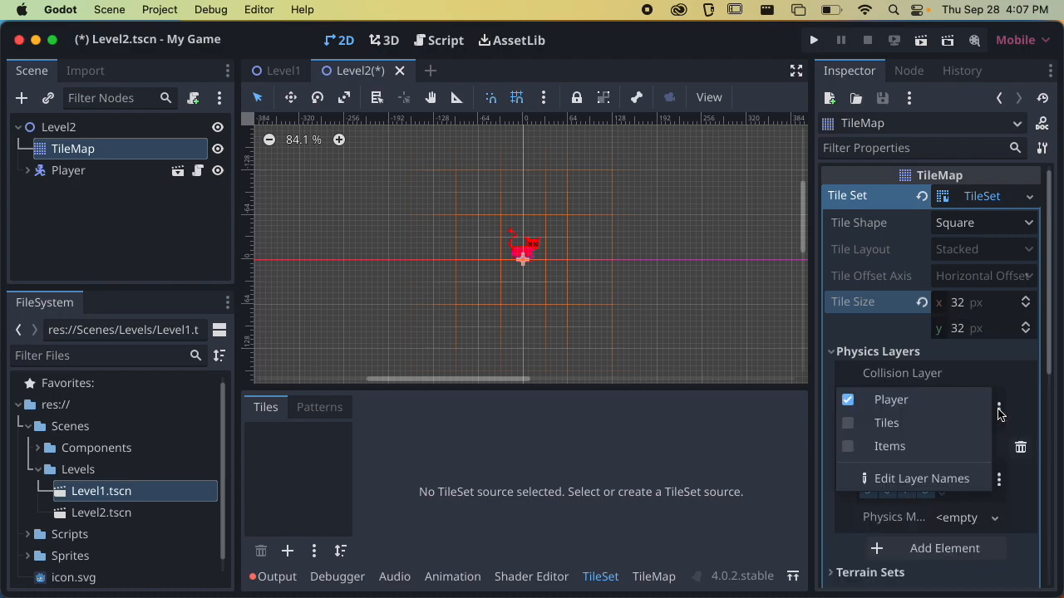
{"action": "left_click", "coordinate": [911, 423]}
{"action": "left_click", "coordinate": [913, 401]}
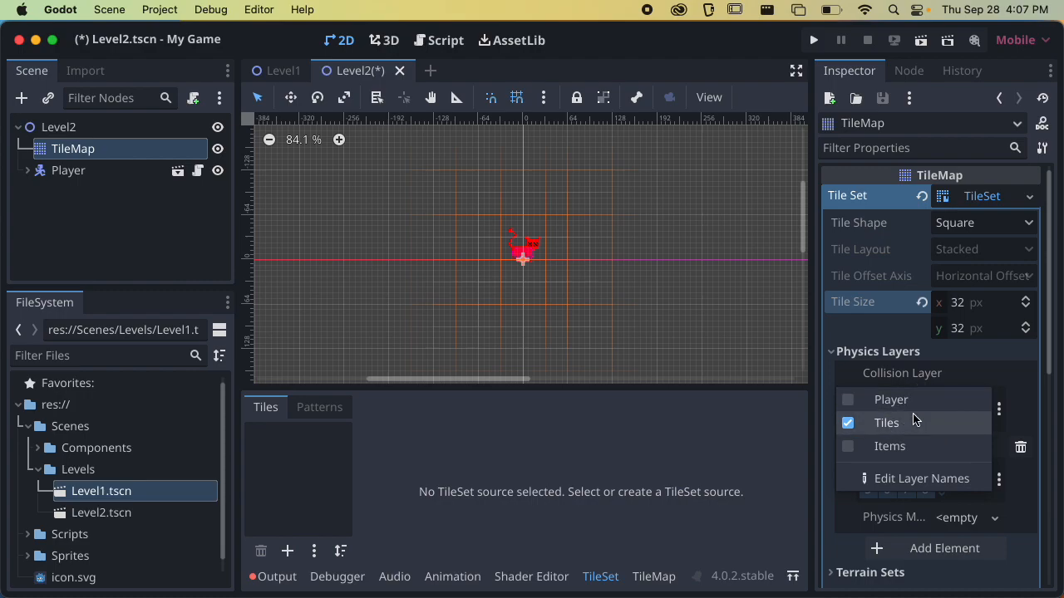
{"action": "left_click", "coordinate": [1001, 379]}
Name 2D physics layer 4 "Enemy" in the project's layer names
{"action": "left_click", "coordinate": [998, 481]}
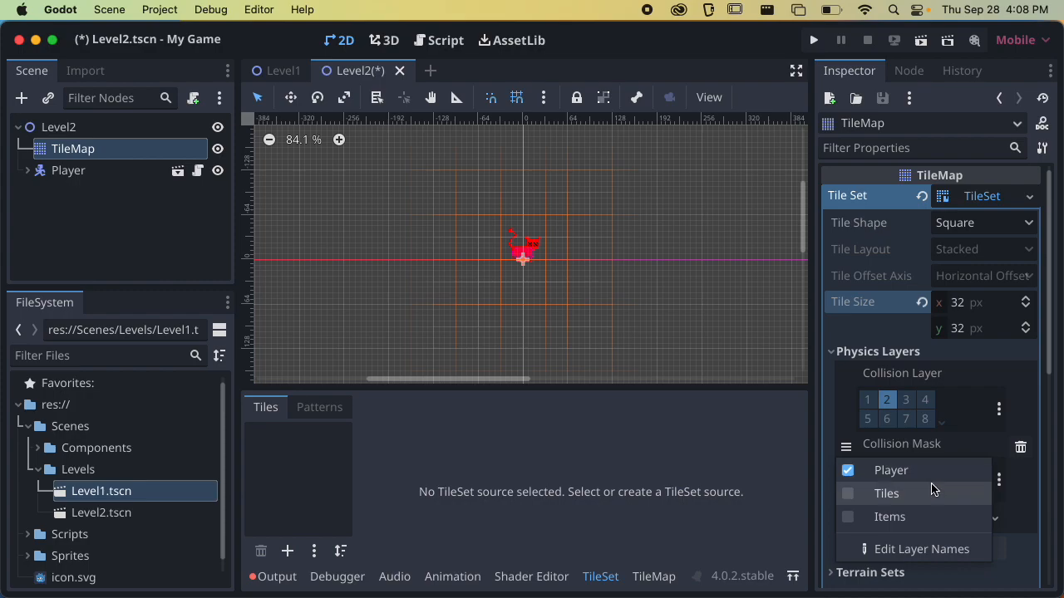
{"action": "left_click", "coordinate": [1007, 487]}
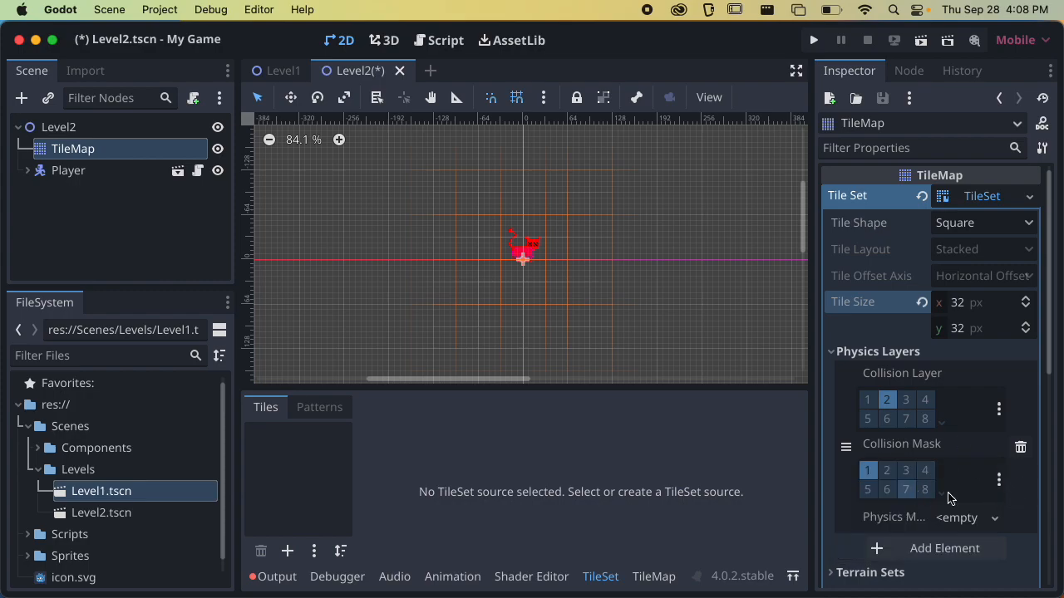
{"action": "left_click", "coordinate": [999, 482]}
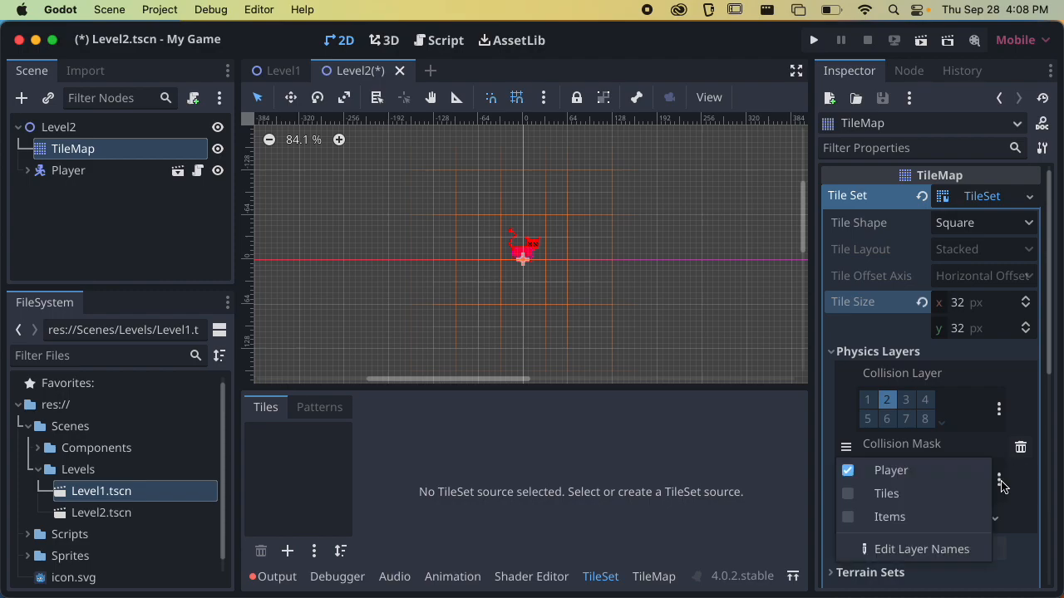
{"action": "left_click", "coordinate": [942, 551]}
{"action": "left_click", "coordinate": [686, 202]}
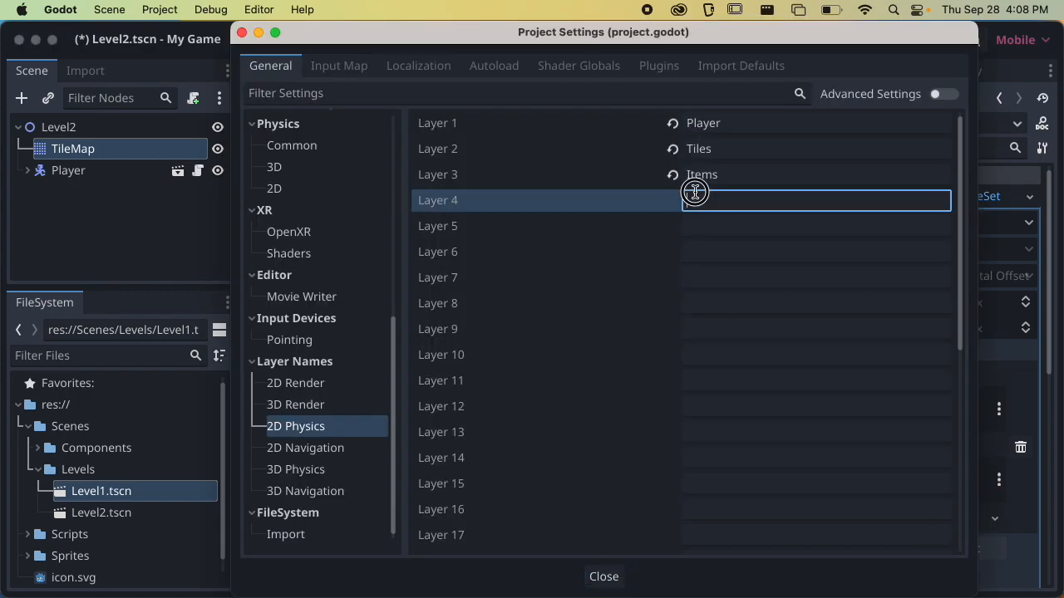
{"action": "type", "text": "Enemy"}
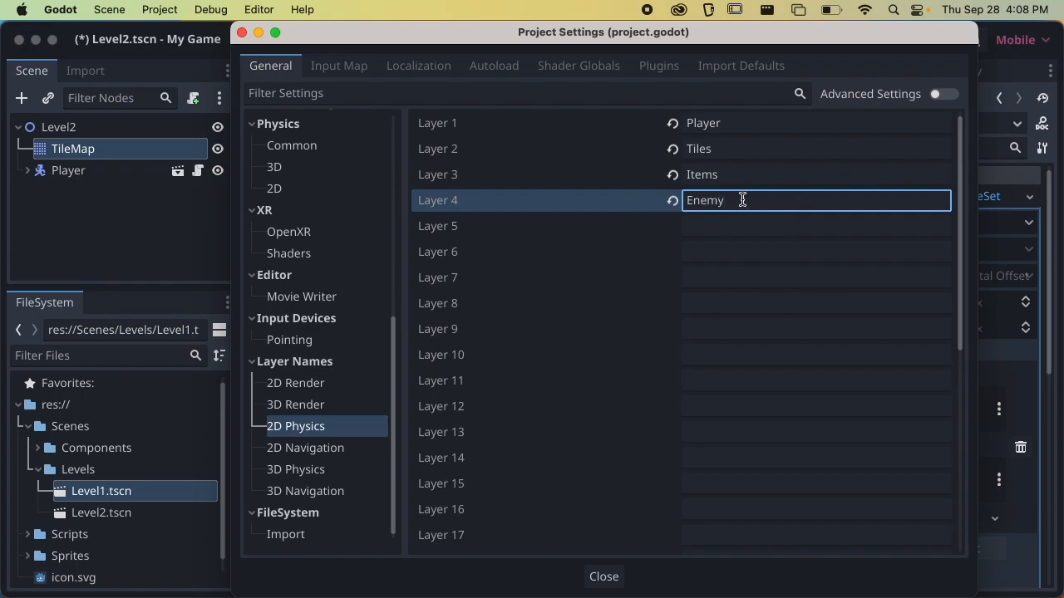
{"action": "left_click", "coordinate": [604, 577]}
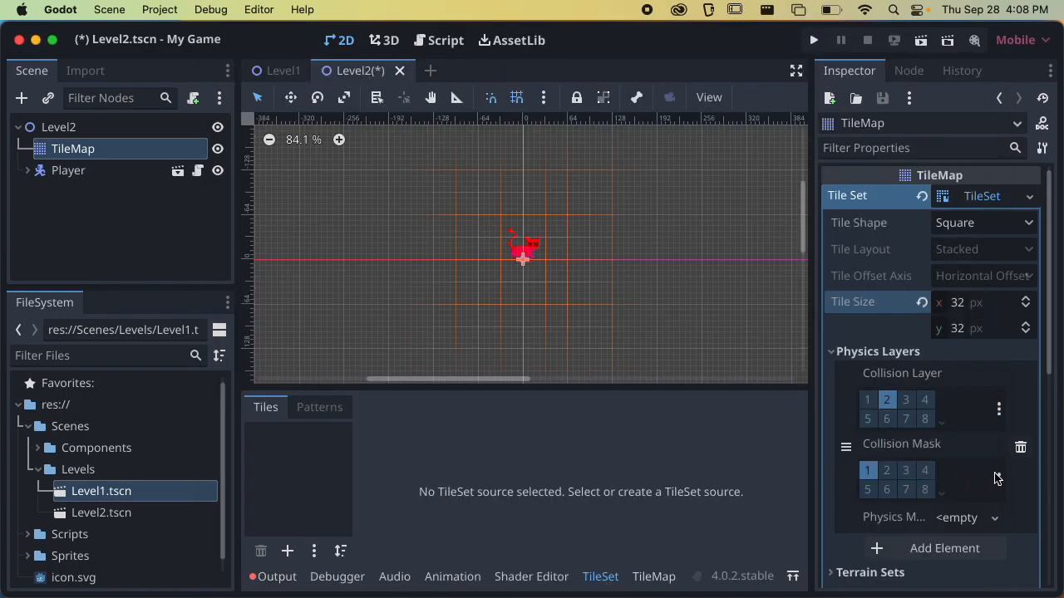
Enable the Enemy layer in the collision mask of the TileSet's physics layer and check its collision layer selection
{"action": "left_click", "coordinate": [998, 480]}
{"action": "left_click", "coordinate": [909, 541]}
{"action": "left_click", "coordinate": [1004, 480]}
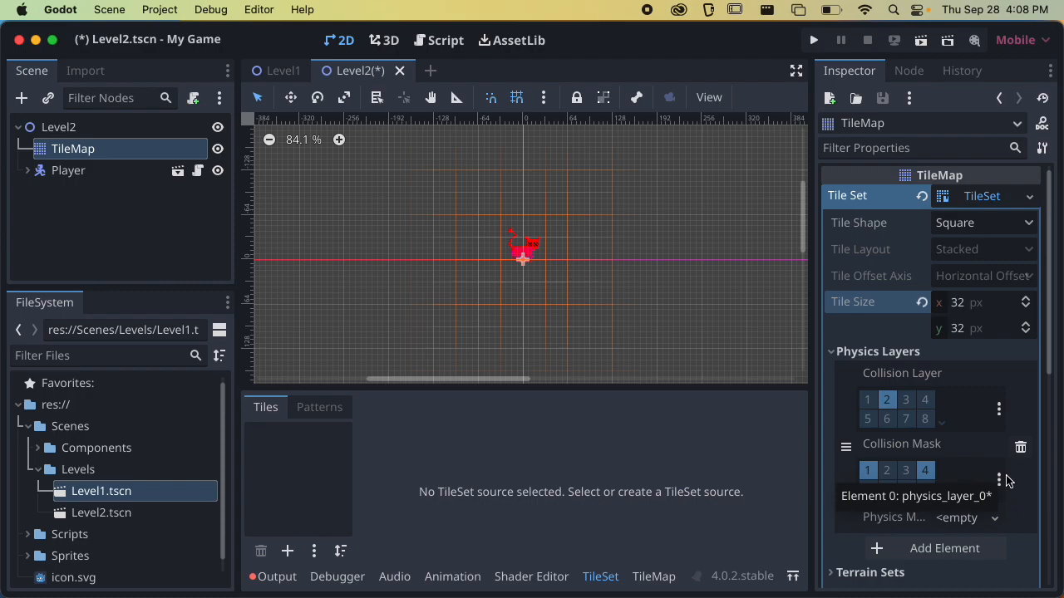
{"action": "left_click", "coordinate": [999, 409]}
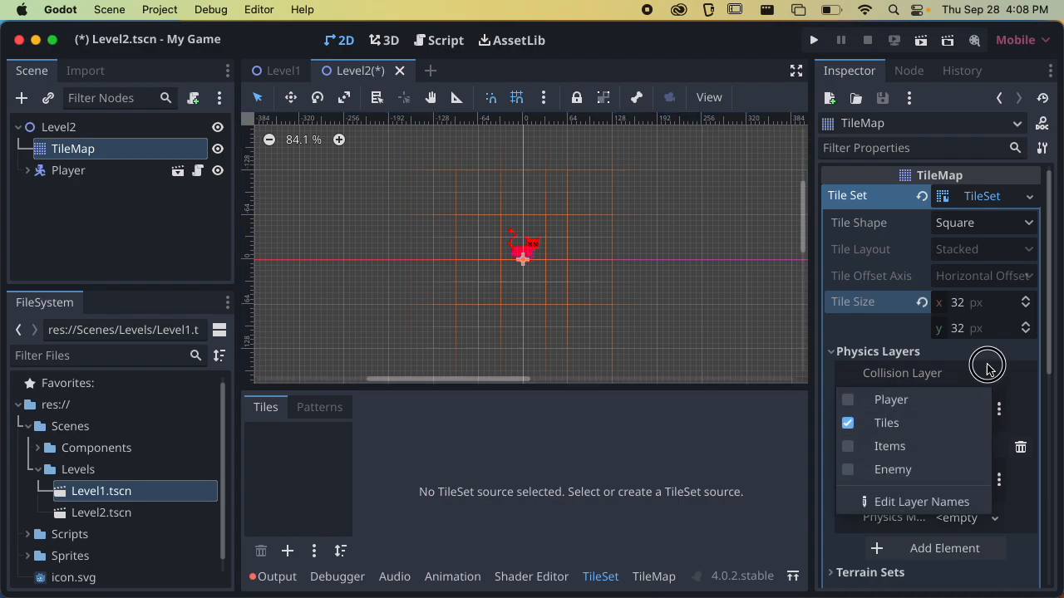
{"action": "left_click", "coordinate": [989, 373]}
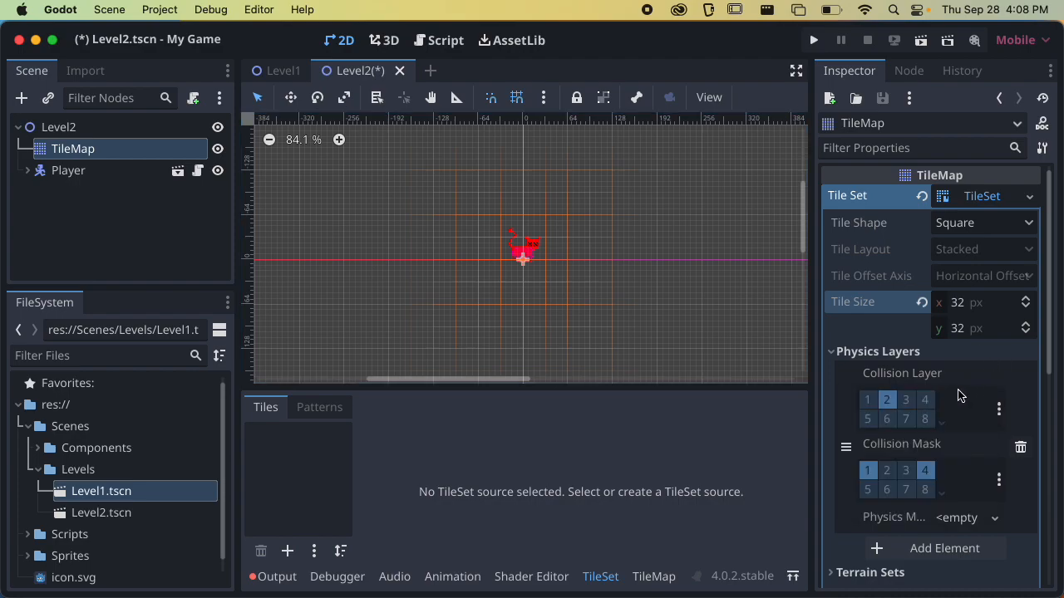
Review which named layers are selected in the physics layer's collision layer and collision mask, and collapse the physics layer settings
{"action": "left_click", "coordinate": [892, 382]}
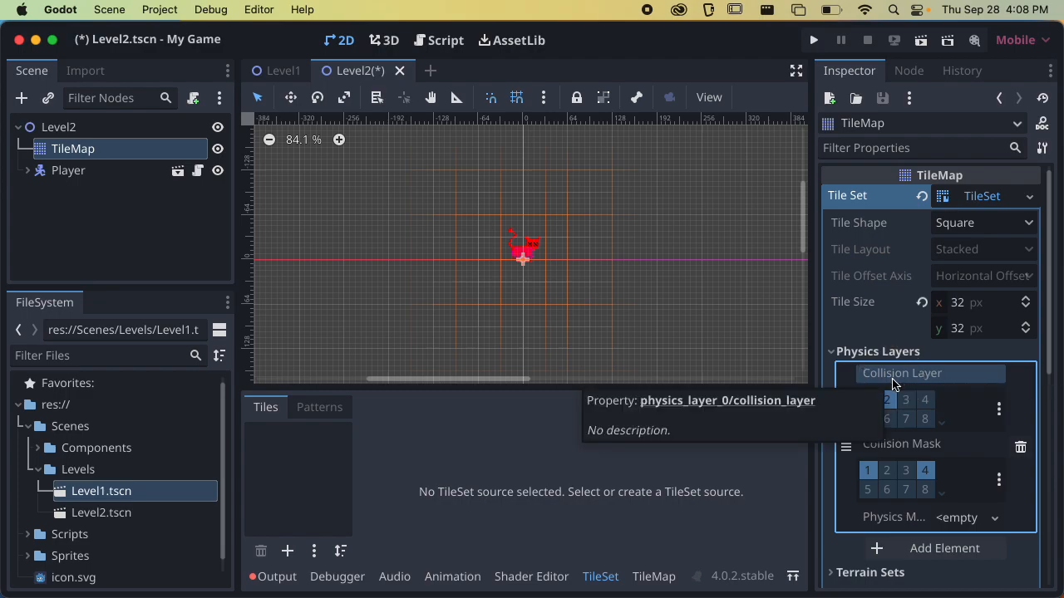
{"action": "left_click", "coordinate": [1000, 411]}
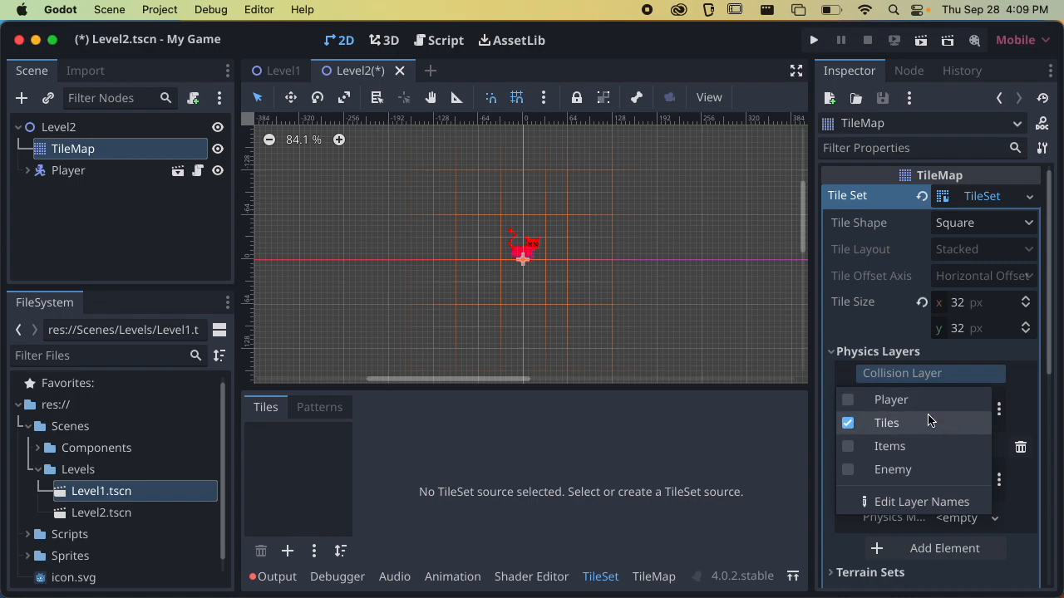
{"action": "left_click", "coordinate": [1016, 397]}
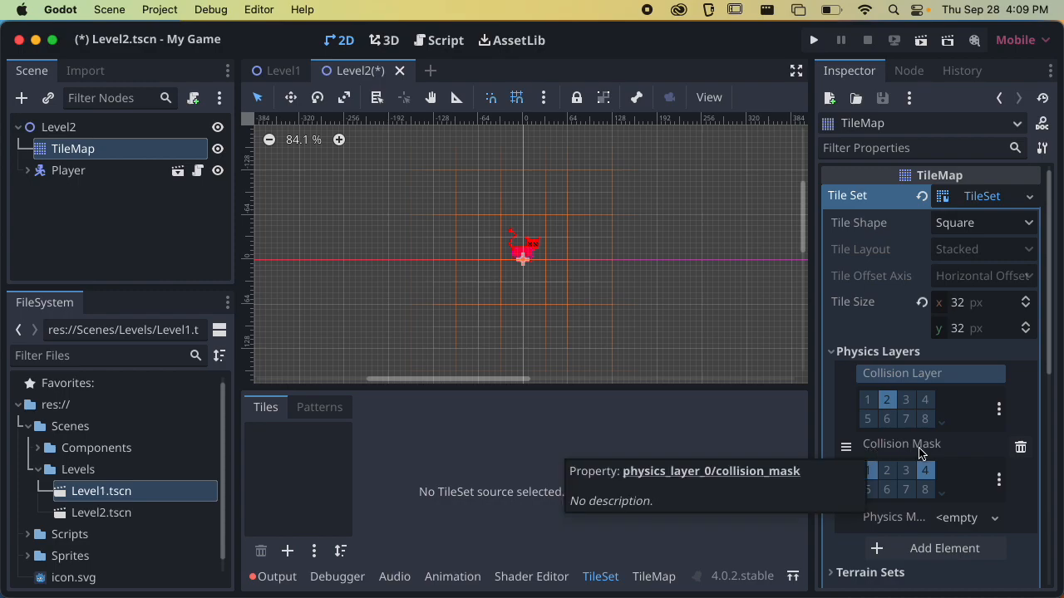
{"action": "left_click", "coordinate": [999, 480]}
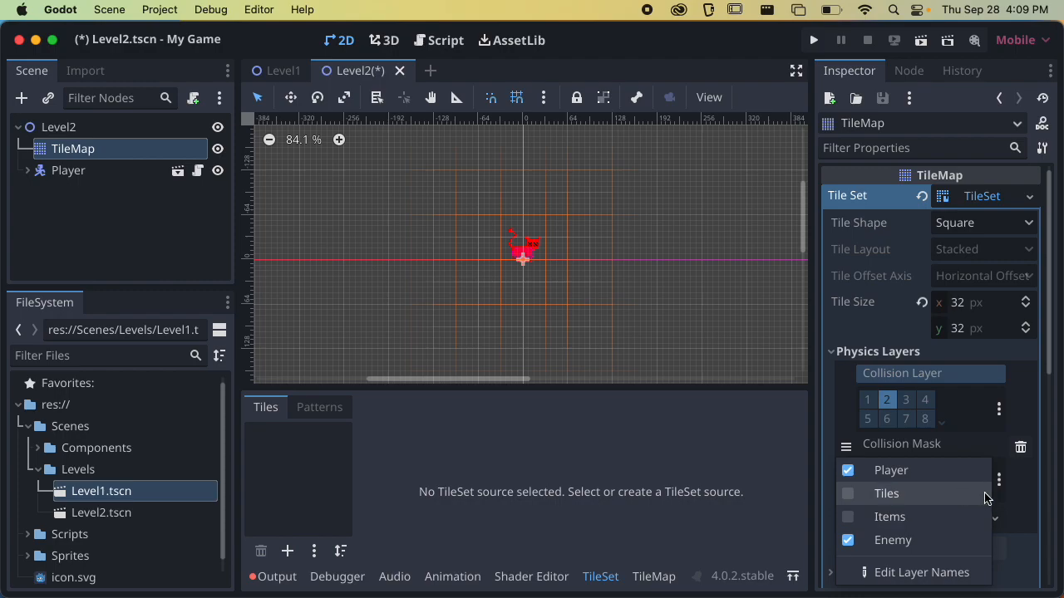
{"action": "left_click", "coordinate": [1015, 493]}
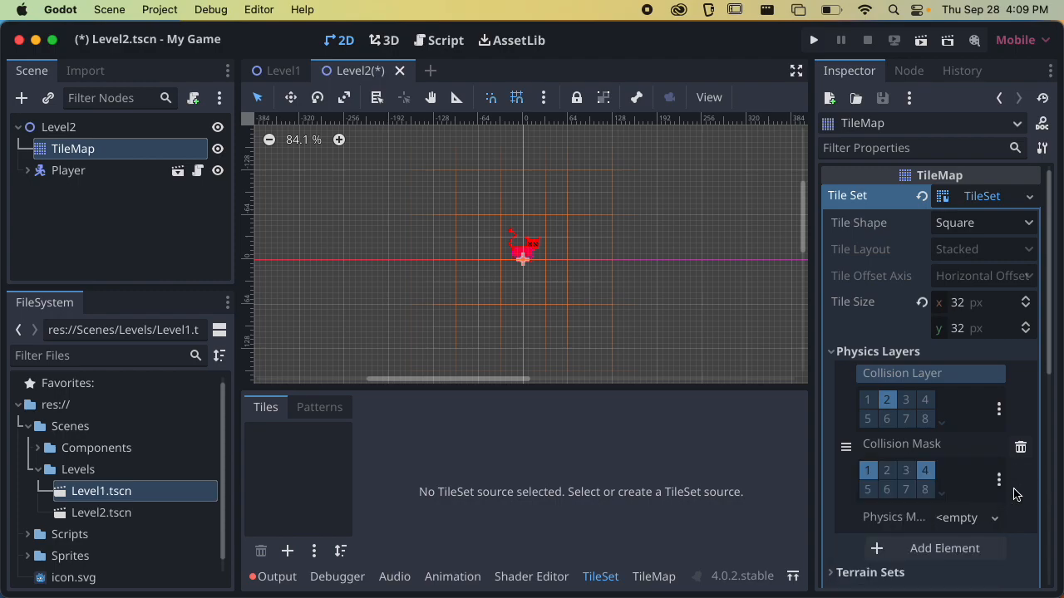
{"action": "left_click", "coordinate": [871, 353]}
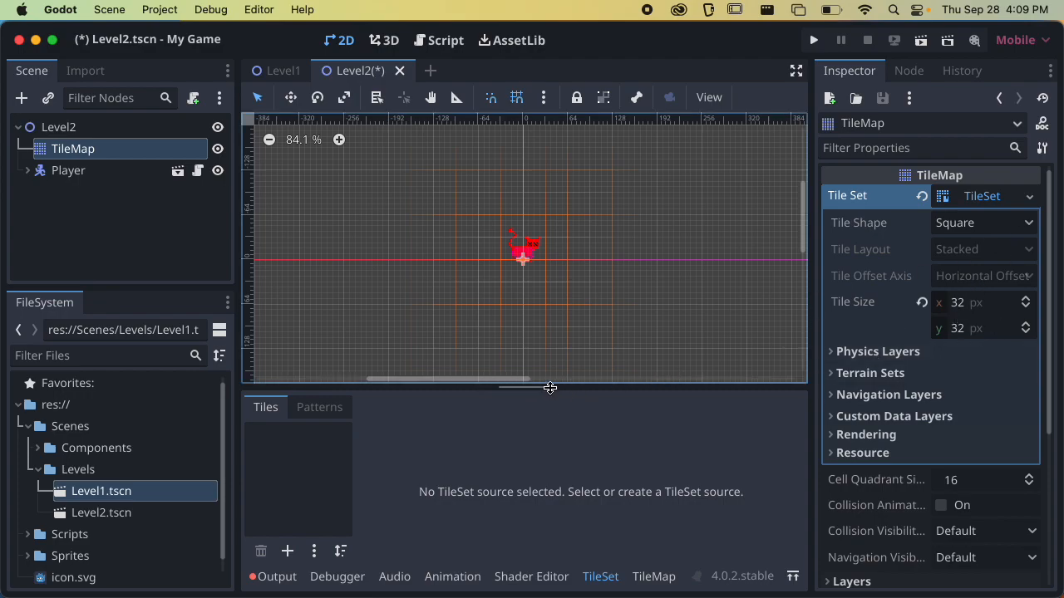
Add tiles_basic.png from the Sprites folder to the TileSet as an atlas, with its tiles created automatically
{"action": "left_click_drag", "start_coordinate": [549, 389], "coordinate": [554, 356]}
{"action": "left_click_drag", "start_coordinate": [565, 302], "coordinate": [559, 266]}
{"action": "left_click", "coordinate": [40, 469]}
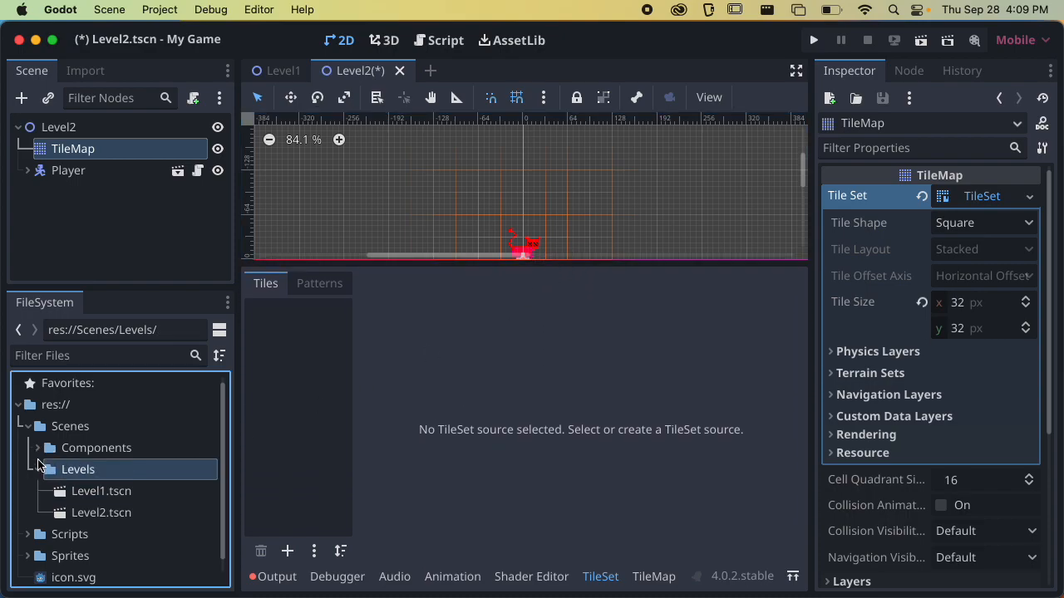
{"action": "left_click", "coordinate": [25, 426]}
{"action": "left_click", "coordinate": [28, 470]}
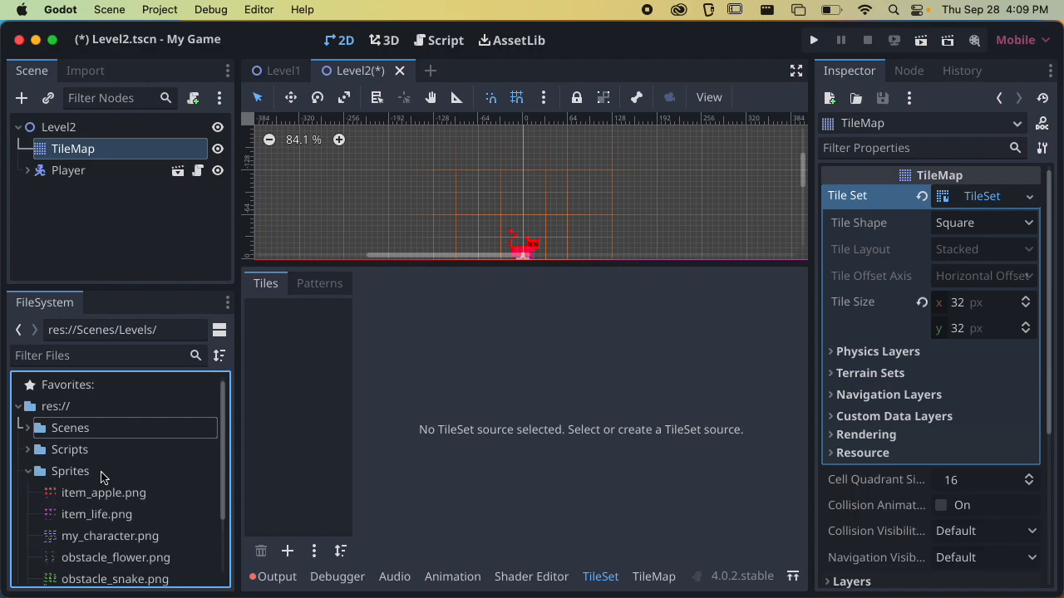
{"action": "scroll", "coordinate": [103, 476], "scroll_direction": "down", "scroll_amount": 3}
{"action": "left_click_drag", "start_coordinate": [81, 532], "coordinate": [267, 436]}
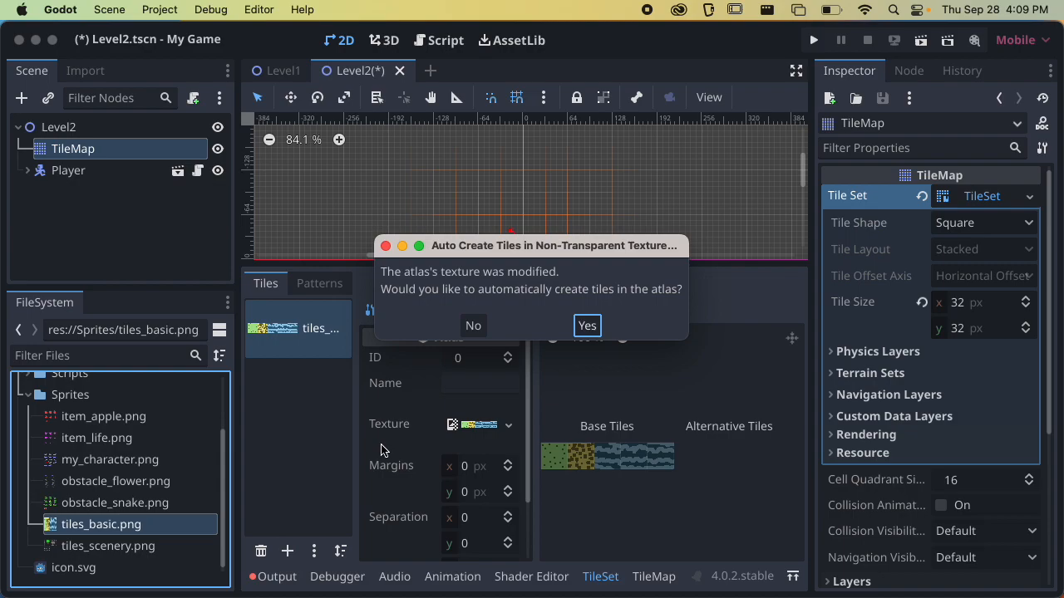
{"action": "left_click", "coordinate": [587, 326]}
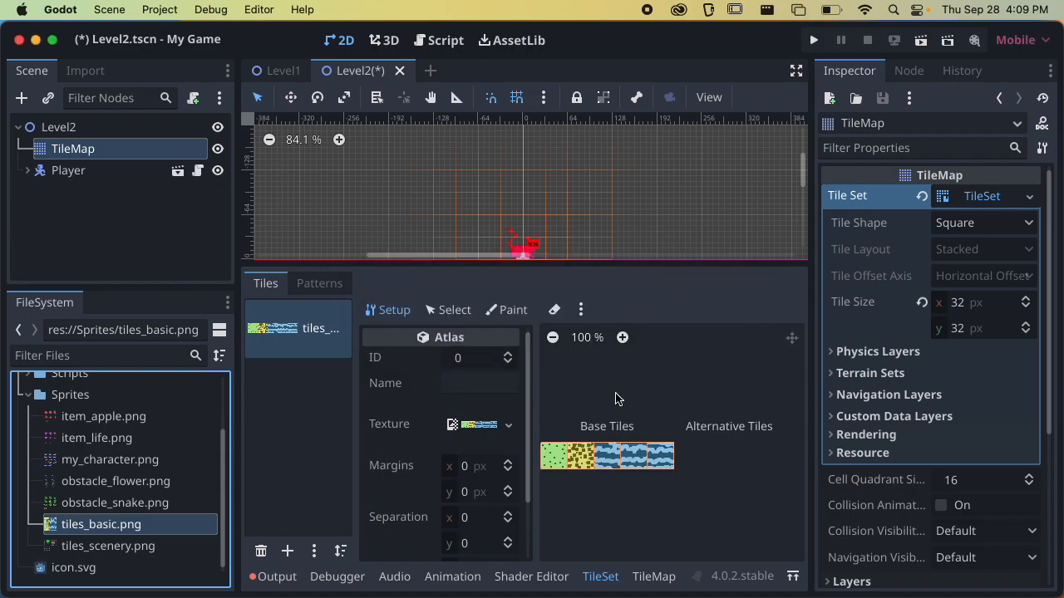
{"action": "scroll", "coordinate": [587, 430], "scroll_direction": "up", "scroll_amount": 2}
{"action": "scroll", "coordinate": [656, 474], "scroll_direction": "down", "scroll_amount": 1}
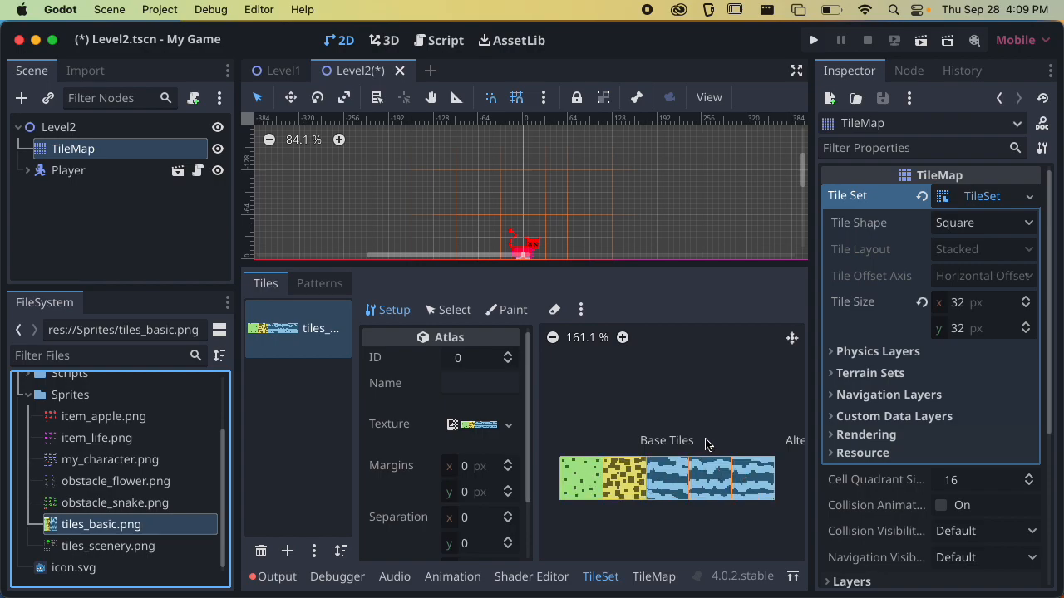
{"action": "middle_click_drag", "start_coordinate": [665, 476], "coordinate": [678, 415]}
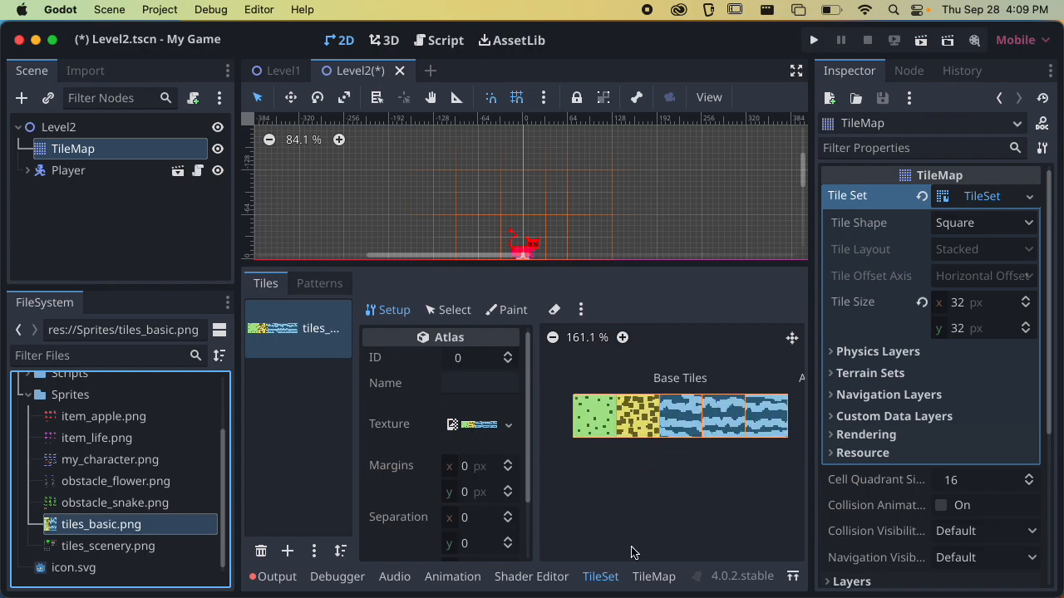
Paint a nine-tile-wide platform on the TileMap beneath the player, with a row of grass tiles above a row of dirt tiles
{"action": "left_click", "coordinate": [647, 577]}
{"action": "scroll", "coordinate": [565, 233], "scroll_direction": "down", "scroll_amount": 2}
{"action": "middle_click_drag", "start_coordinate": [565, 221], "coordinate": [552, 149]}
{"action": "left_click_drag", "start_coordinate": [544, 261], "coordinate": [532, 362]}
{"action": "scroll", "coordinate": [534, 290], "scroll_direction": "up", "scroll_amount": 3}
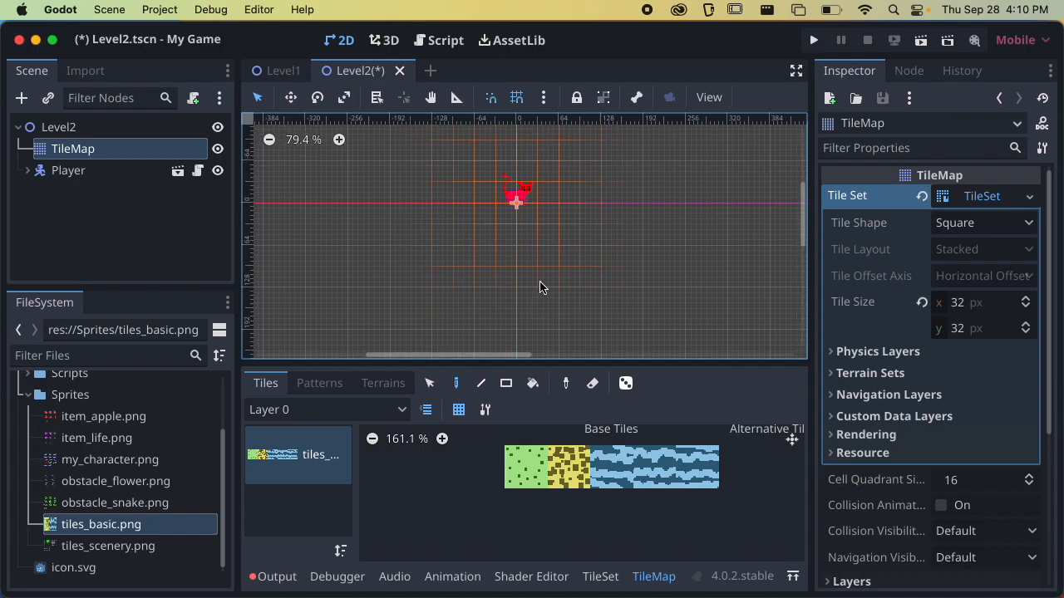
{"action": "left_click", "coordinate": [526, 467]}
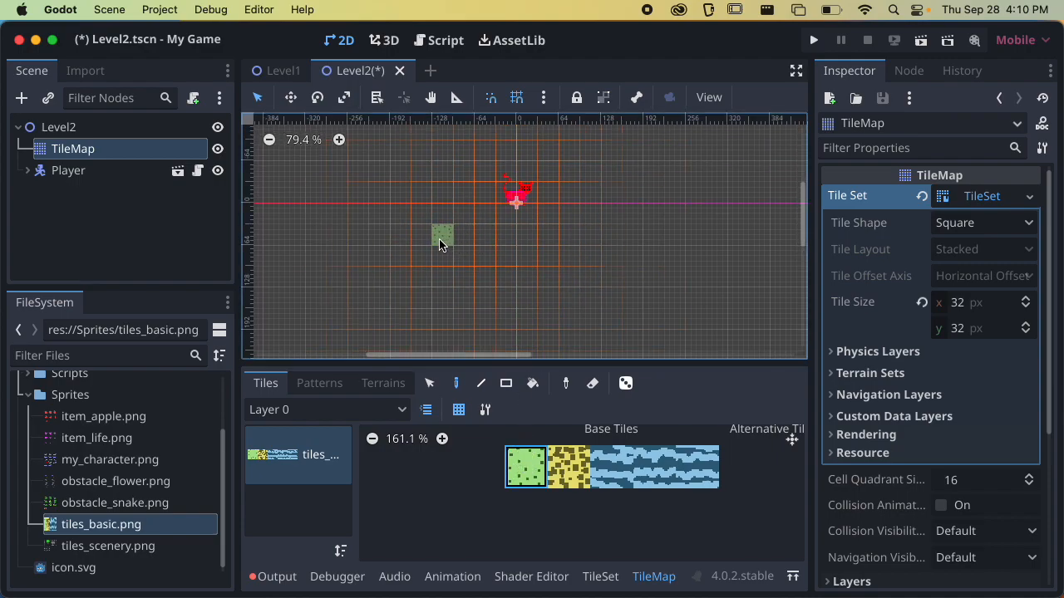
{"action": "left_click_drag", "start_coordinate": [425, 242], "coordinate": [591, 234]}
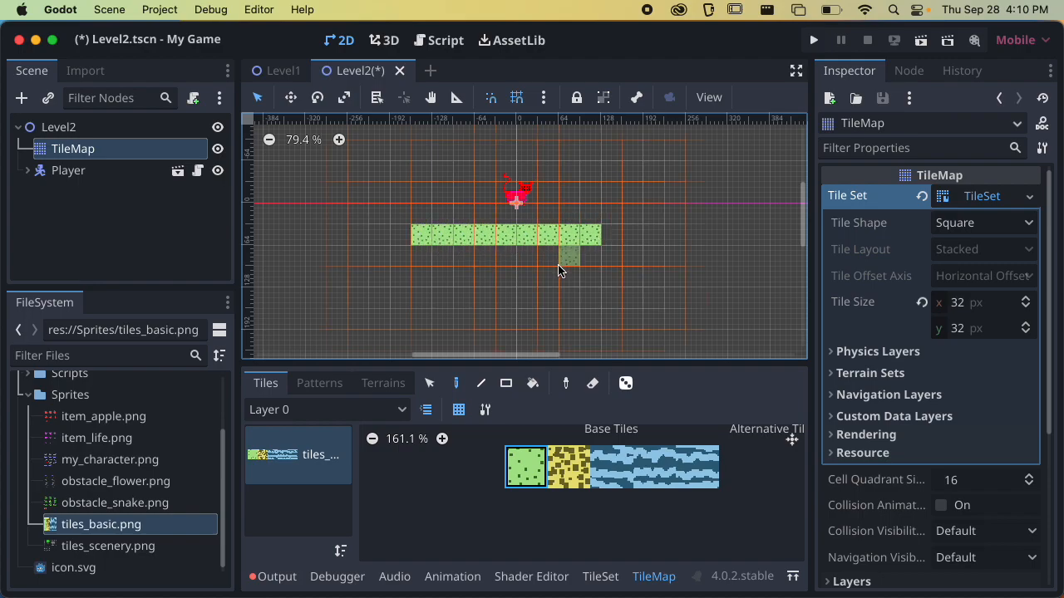
{"action": "left_click", "coordinate": [568, 467]}
{"action": "left_click_drag", "start_coordinate": [420, 254], "coordinate": [590, 256]}
Paint two more grass rows, each eight tiles long, to the right of the first platform at the same height, leaving two-tile gaps
{"action": "scroll", "coordinate": [565, 280], "scroll_direction": "down", "scroll_amount": 1}
{"action": "middle_click_drag", "start_coordinate": [565, 280], "coordinate": [505, 275]}
{"action": "left_click", "coordinate": [526, 467]}
{"action": "left_click_drag", "start_coordinate": [587, 237], "coordinate": [702, 236]}
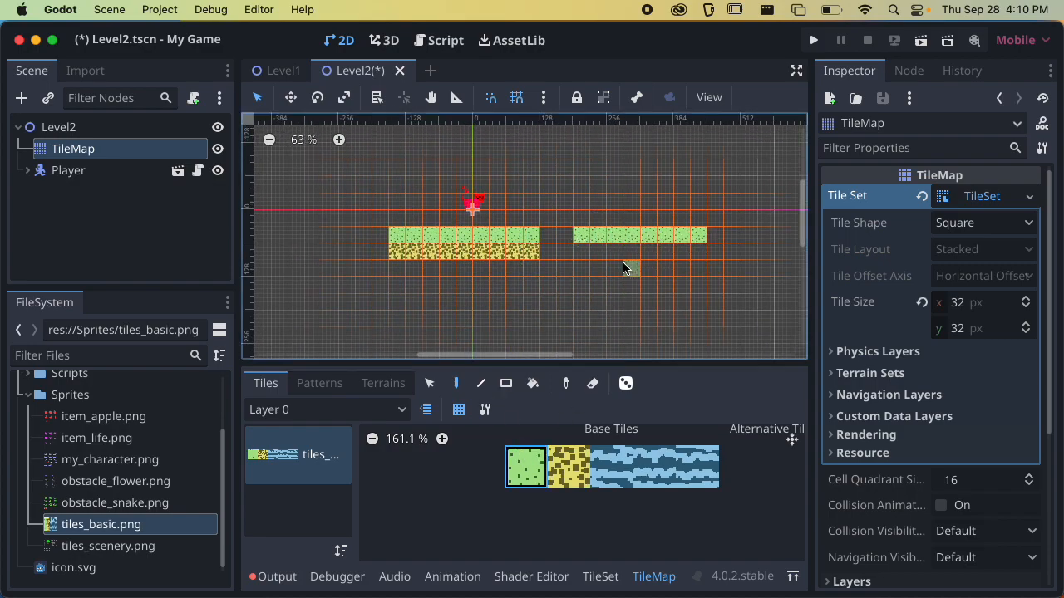
{"action": "scroll", "coordinate": [632, 261], "scroll_direction": "right", "scroll_amount": 3}
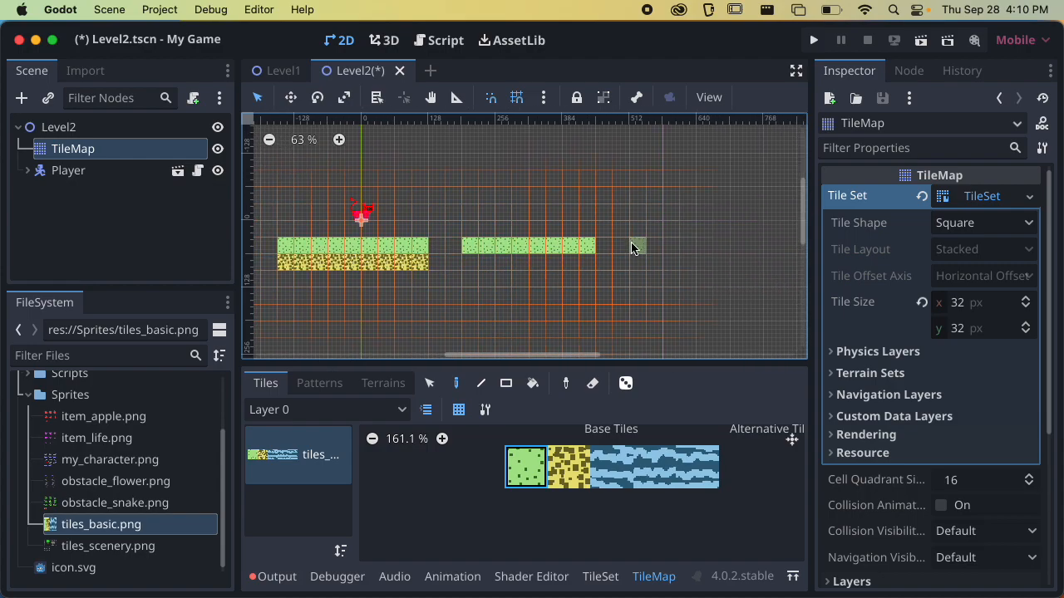
{"action": "left_click_drag", "start_coordinate": [640, 250], "coordinate": [758, 246]}
{"action": "scroll", "coordinate": [628, 293], "scroll_direction": "down", "scroll_amount": 3}
Paint a row of dirt tiles directly under both eight-tile grass rows
{"action": "left_click", "coordinate": [568, 467]}
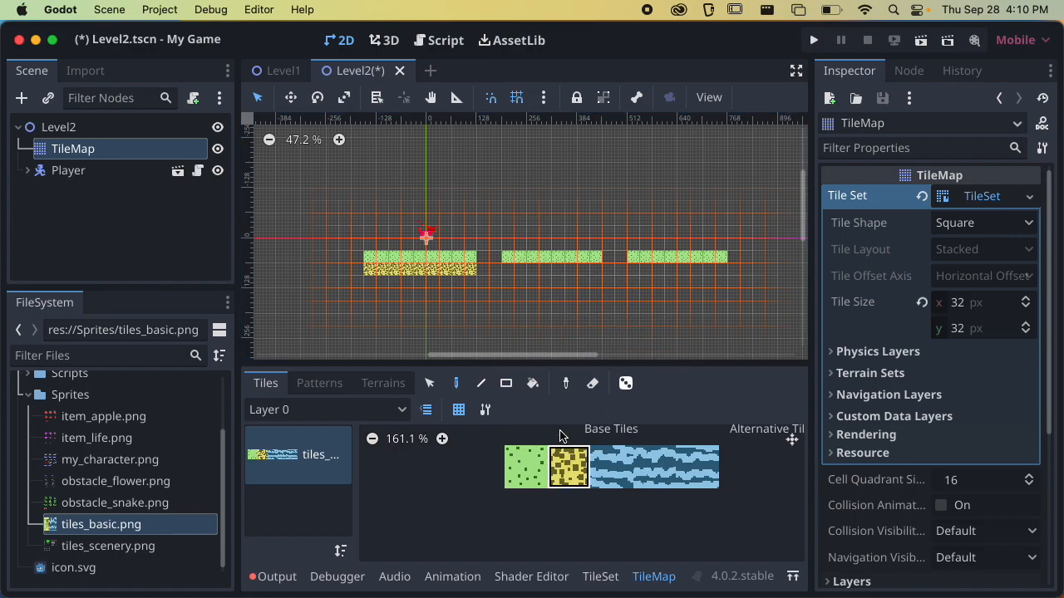
{"action": "left_click_drag", "start_coordinate": [510, 277], "coordinate": [722, 271]}
{"action": "scroll", "coordinate": [638, 286], "scroll_direction": "down", "scroll_amount": 1}
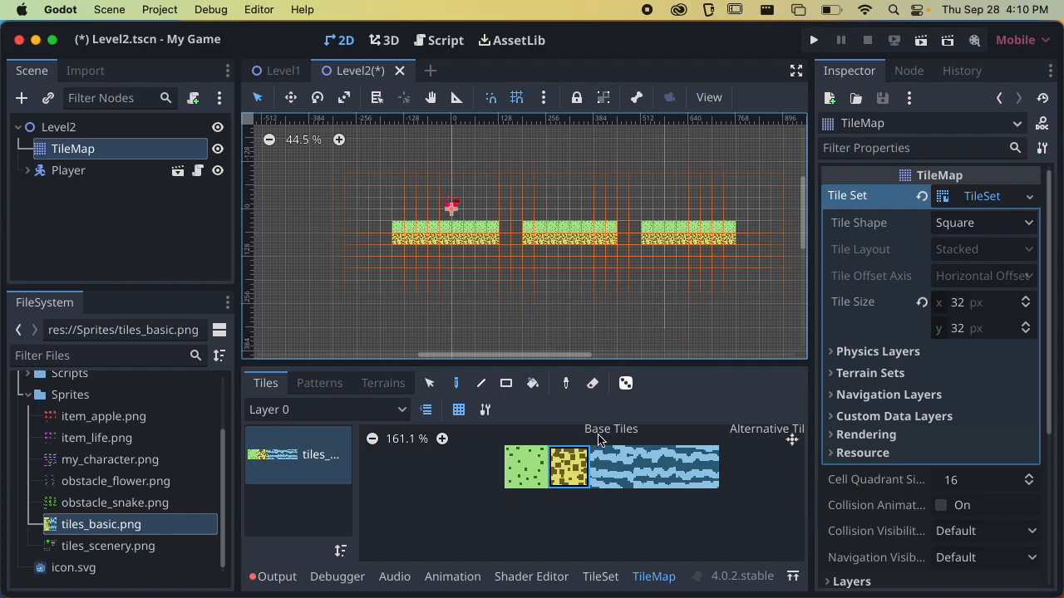
Fill the area beside, between and below the platforms with the three water tiles, using random tile placement
{"action": "left_click_drag", "start_coordinate": [612, 469], "coordinate": [696, 484]}
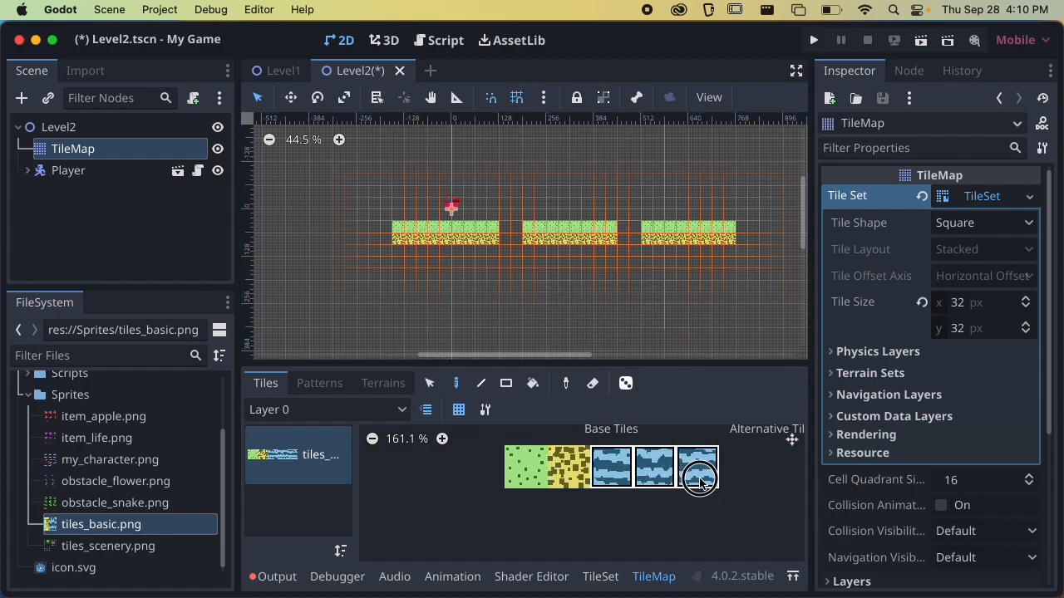
{"action": "left_click", "coordinate": [628, 385]}
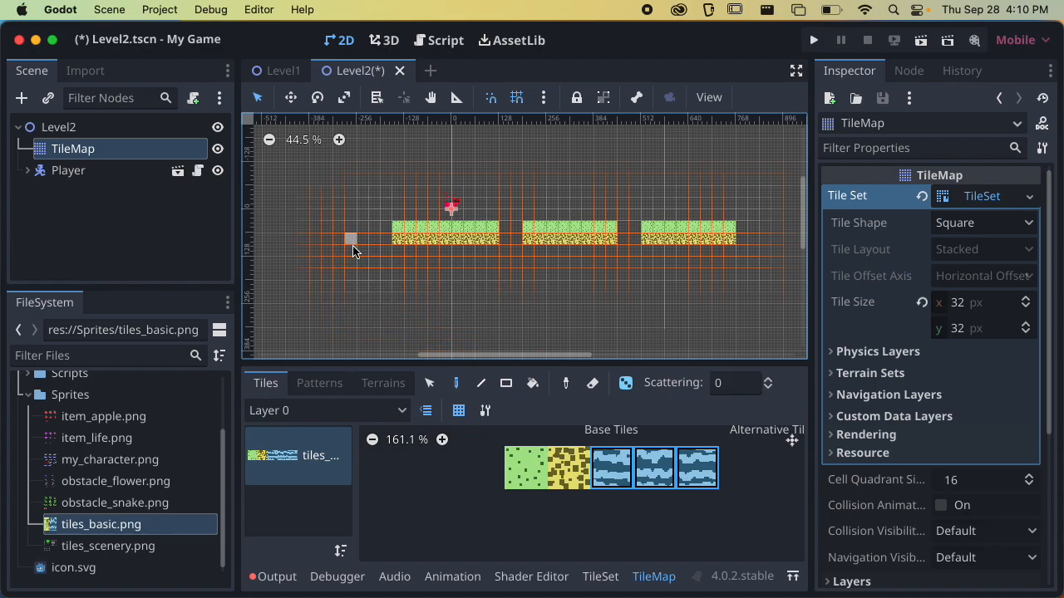
{"action": "mouse_move", "coordinate": [327, 233]}
{"action": "left_mouse_down", "text": "shift+super"}
{"action": "mouse_move", "coordinate": [316, 230]}
{"action": "mouse_move", "coordinate": [553, 282]}
{"action": "mouse_move", "coordinate": [734, 302]}
{"action": "mouse_move", "coordinate": [404, 268]}
{"action": "mouse_move", "coordinate": [380, 292]}
{"action": "mouse_move", "coordinate": [404, 284]}
{"action": "mouse_move", "coordinate": [732, 309]}
{"action": "left_mouse_up", "text": "shift+super"}
{"action": "left_click_drag", "start_coordinate": [508, 229], "coordinate": [517, 242], "text": "shift+super"}
{"action": "left_click_drag", "start_coordinate": [622, 229], "coordinate": [631, 244], "text": "shift+super"}
{"action": "left_click_drag", "start_coordinate": [743, 233], "coordinate": [786, 317], "text": "shift+super"}
{"action": "left_click_drag", "start_coordinate": [322, 308], "coordinate": [397, 320], "text": "shift+super"}
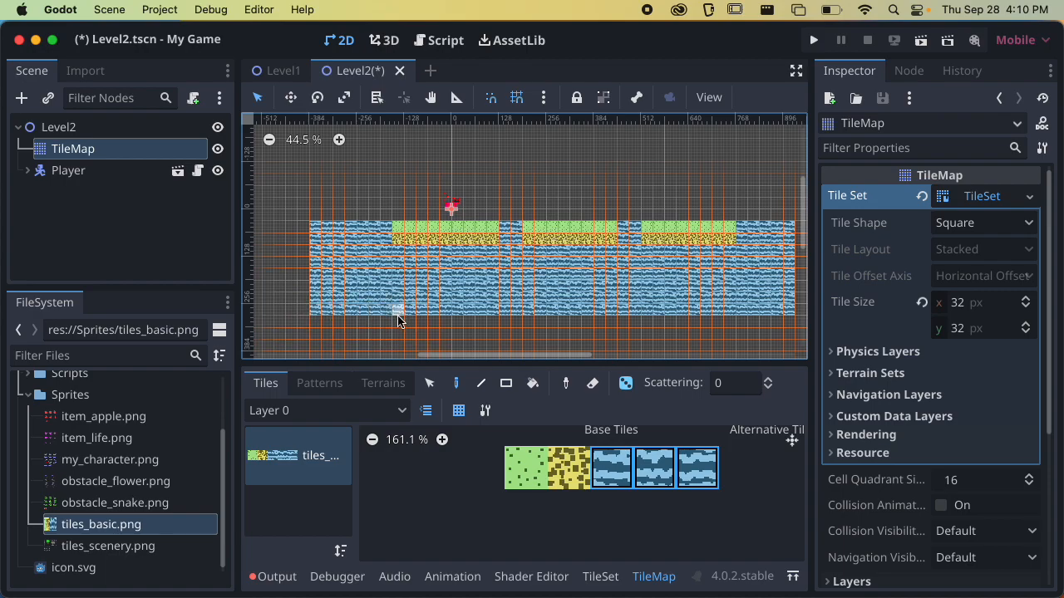
Extend the random water tiles above the platforms and behind the player across the level's full width, and save the scene
{"action": "scroll", "coordinate": [455, 304], "scroll_direction": "down", "scroll_amount": 2}
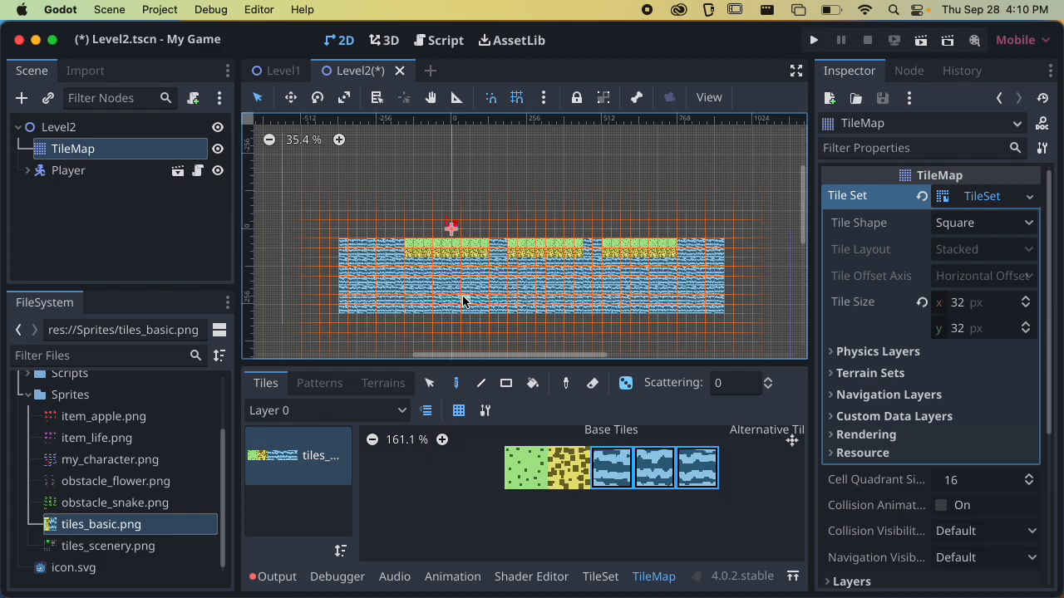
{"action": "scroll", "coordinate": [368, 304], "scroll_direction": "up", "scroll_amount": 5}
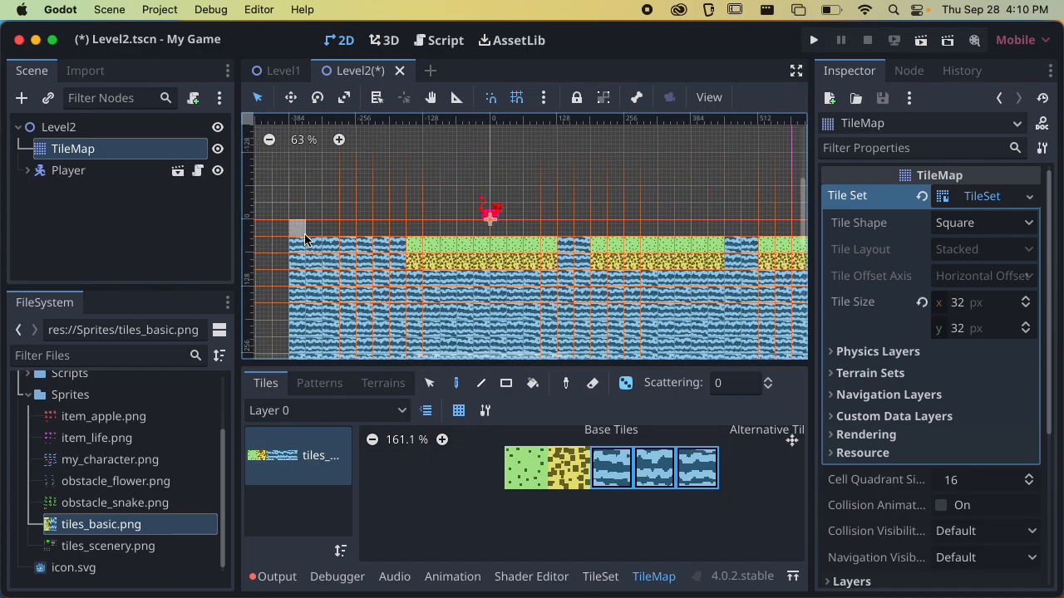
{"action": "scroll", "coordinate": [306, 231], "scroll_direction": "down", "scroll_amount": 2}
{"action": "left_click_drag", "start_coordinate": [306, 230], "coordinate": [777, 230], "text": "shift"}
{"action": "scroll", "coordinate": [765, 235], "scroll_direction": "right", "scroll_amount": 5}
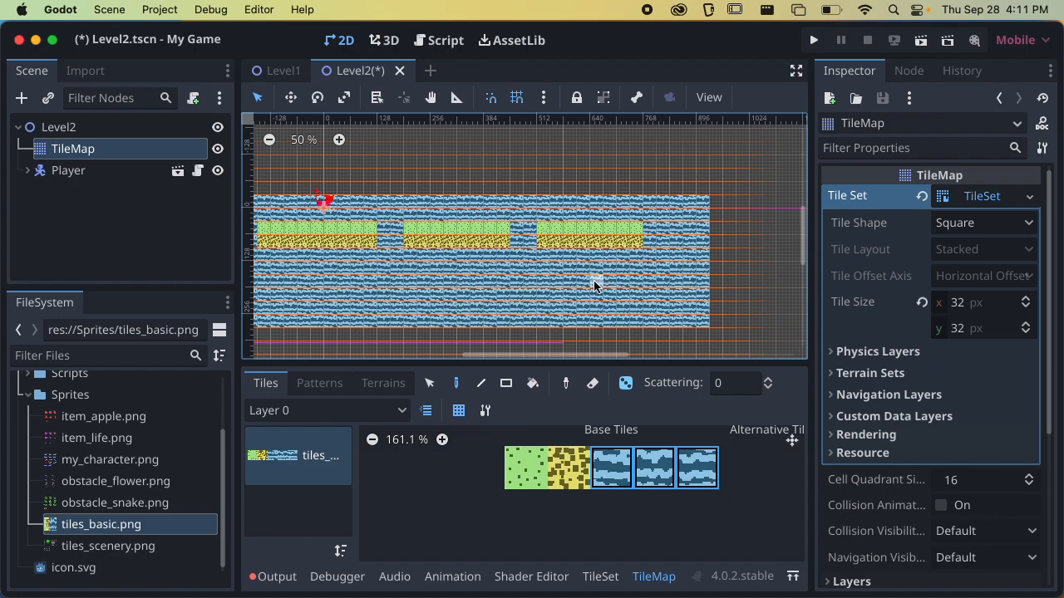
{"action": "scroll", "coordinate": [632, 291], "scroll_direction": "down", "scroll_amount": 1}
{"action": "left_click_drag", "start_coordinate": [349, 185], "coordinate": [748, 235], "text": "shift+super"}
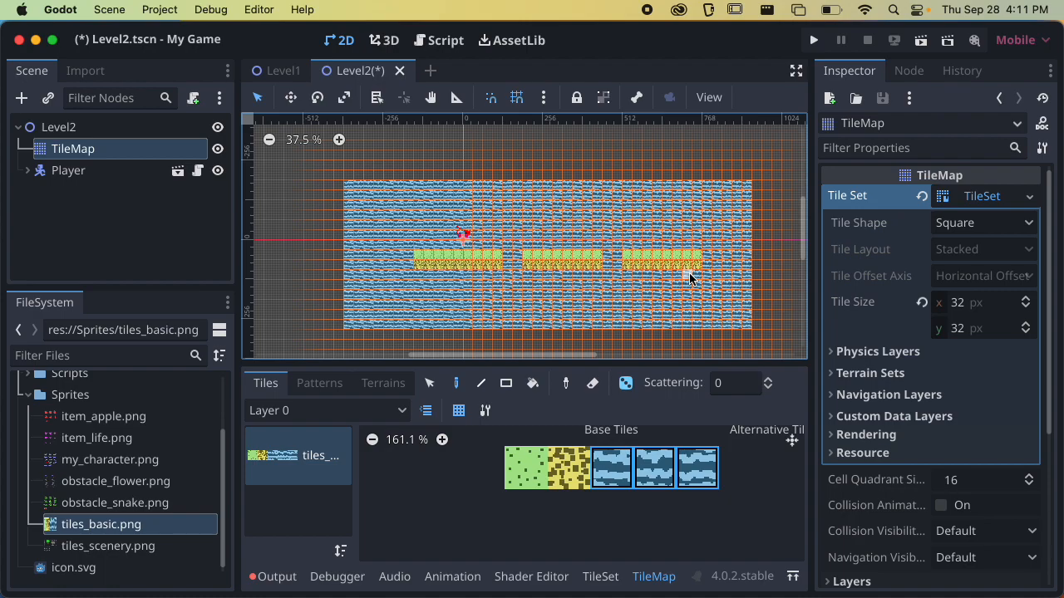
{"action": "key", "text": "super+s"}
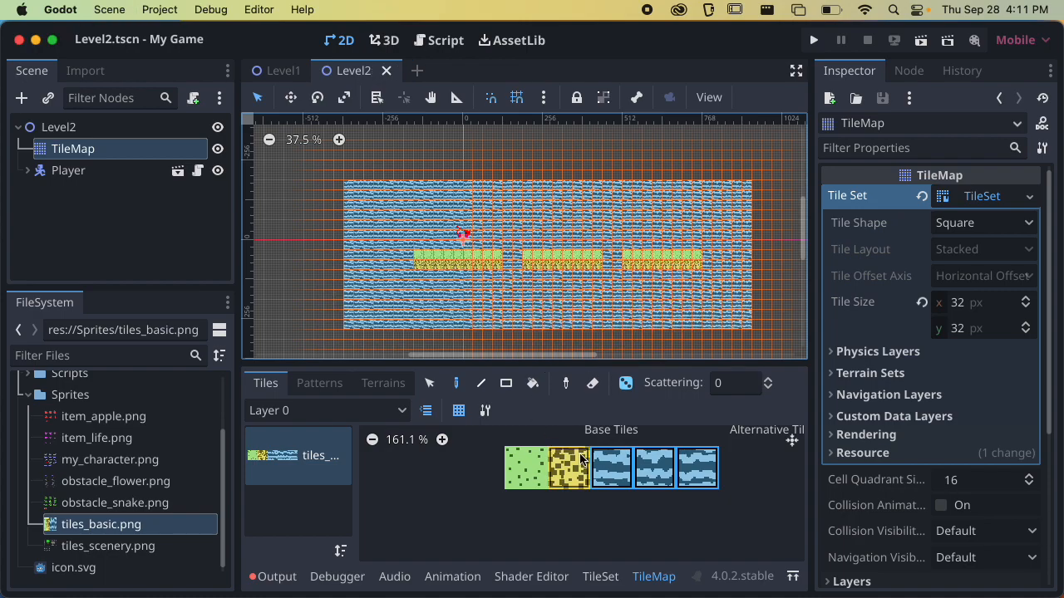
Set the tiles_basic atlas in the TileSet editor to paint the Physics Layer 0 property, and expand the TileSet's physics layer settings
{"action": "left_click_drag", "start_coordinate": [557, 363], "coordinate": [557, 331]}
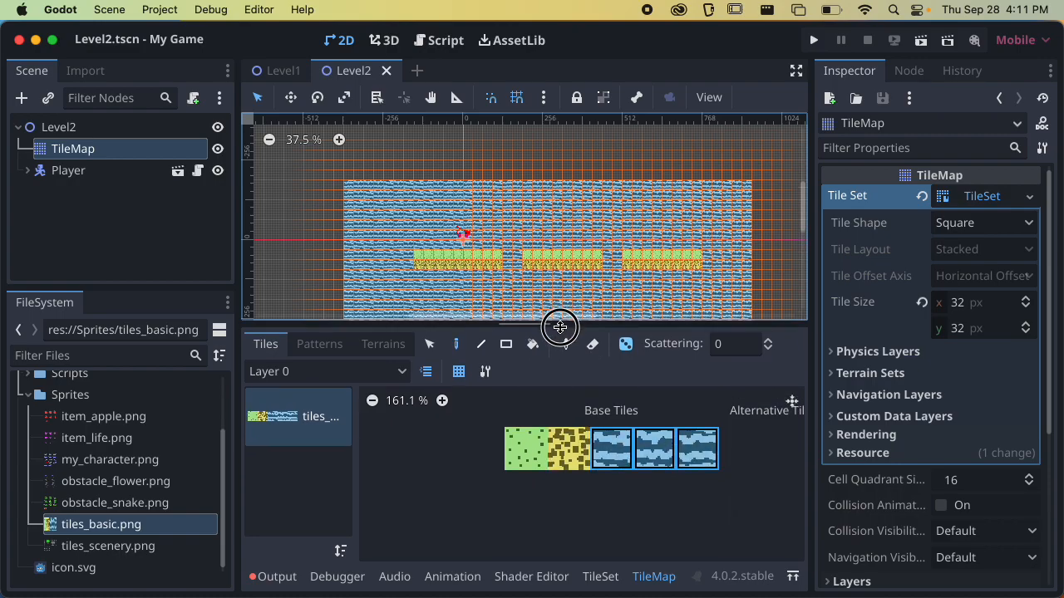
{"action": "scroll", "coordinate": [509, 259], "scroll_direction": "up", "scroll_amount": 3}
{"action": "scroll", "coordinate": [508, 258], "scroll_direction": "up", "scroll_amount": 1}
{"action": "scroll", "coordinate": [508, 257], "scroll_direction": "left", "scroll_amount": 2}
{"action": "scroll", "coordinate": [508, 258], "scroll_direction": "down", "scroll_amount": 2}
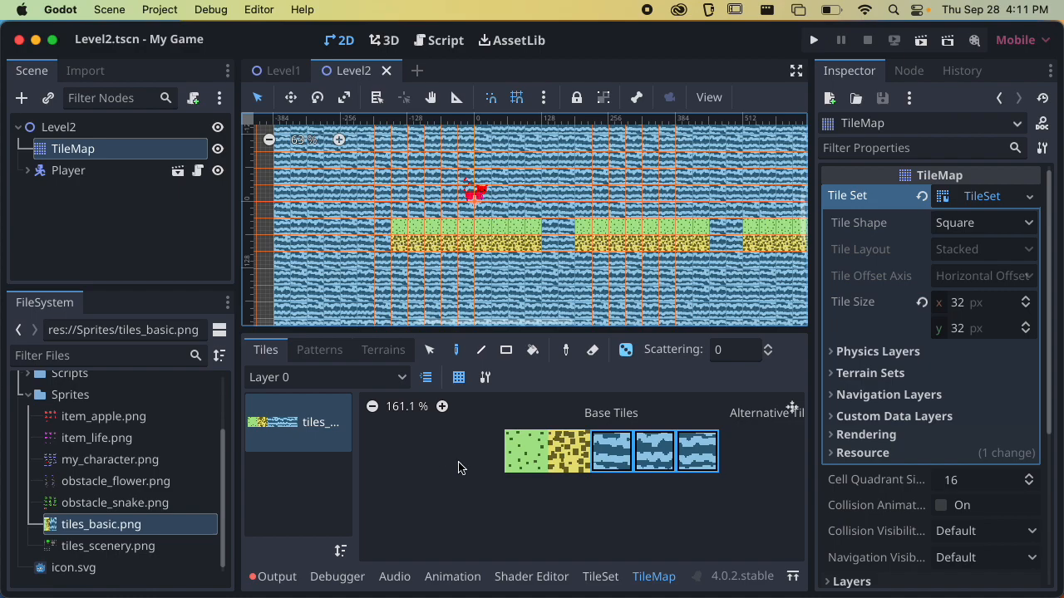
{"action": "left_click", "coordinate": [599, 577]}
{"action": "left_click_drag", "start_coordinate": [525, 332], "coordinate": [522, 233]}
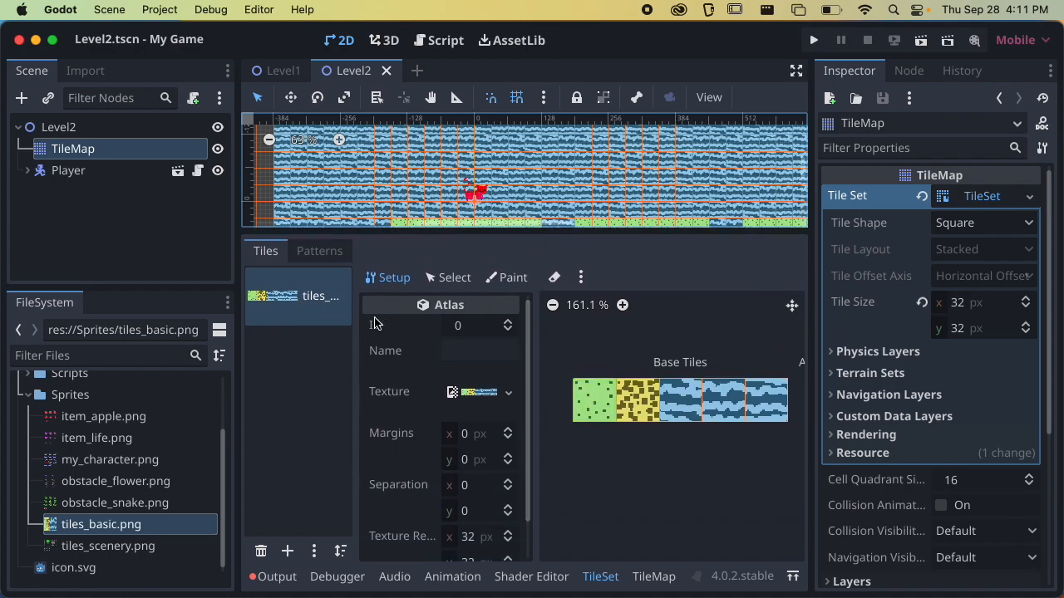
{"action": "left_click", "coordinate": [505, 279]}
{"action": "left_click", "coordinate": [457, 332]}
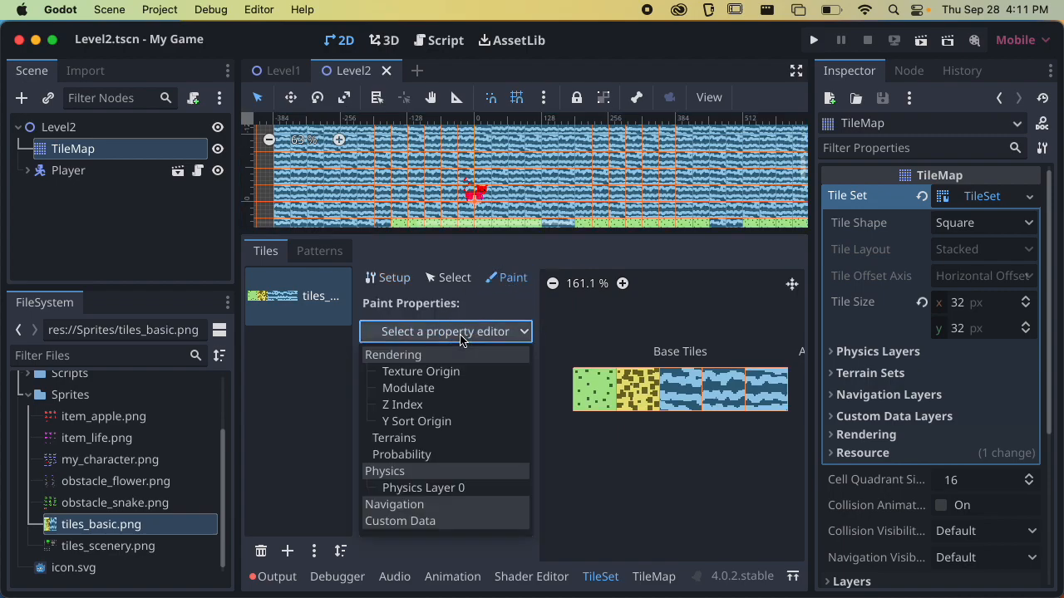
{"action": "left_click", "coordinate": [424, 489]}
{"action": "left_click", "coordinate": [915, 352]}
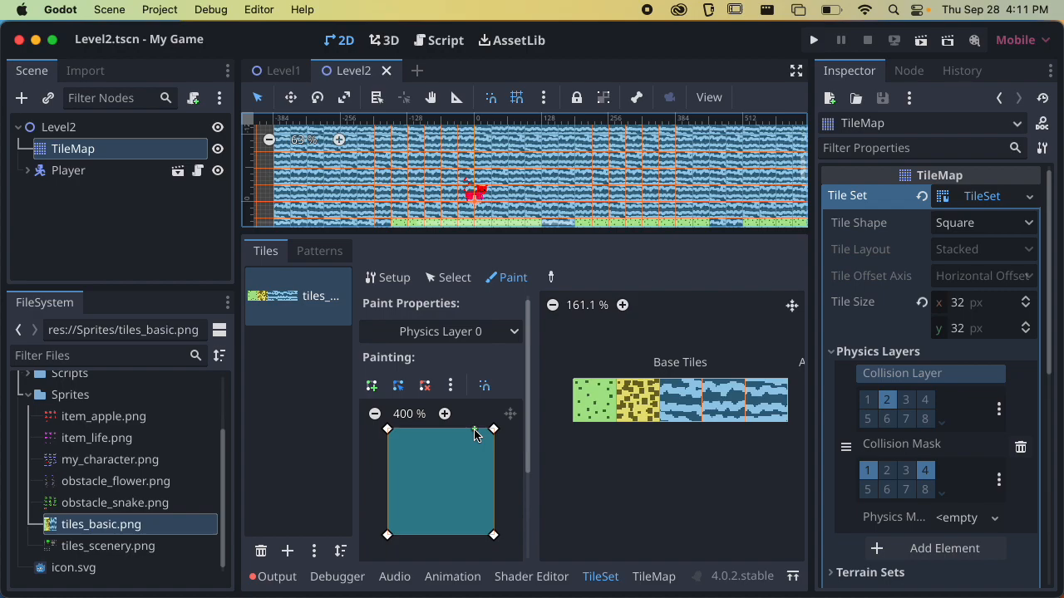
Paint the full-square Physics Layer 0 collision shape onto the atlas's grass tile and save the scene
{"action": "left_click", "coordinate": [593, 404]}
{"action": "scroll", "coordinate": [586, 449], "scroll_direction": "up", "scroll_amount": 3}
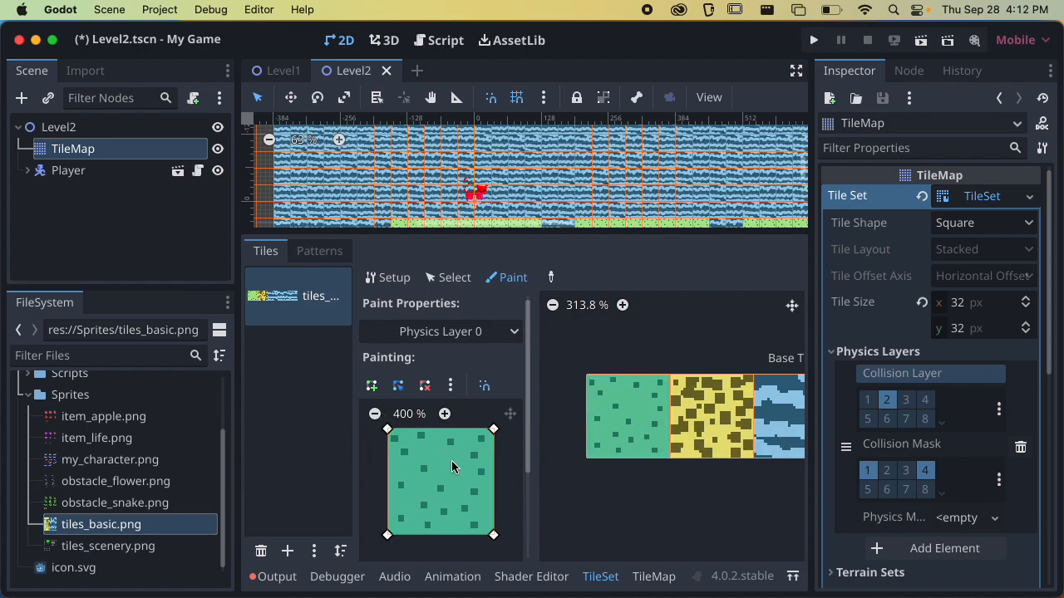
{"action": "scroll", "coordinate": [586, 414], "scroll_direction": "down", "scroll_amount": 1}
{"action": "scroll", "coordinate": [585, 415], "scroll_direction": "down", "scroll_amount": 4}
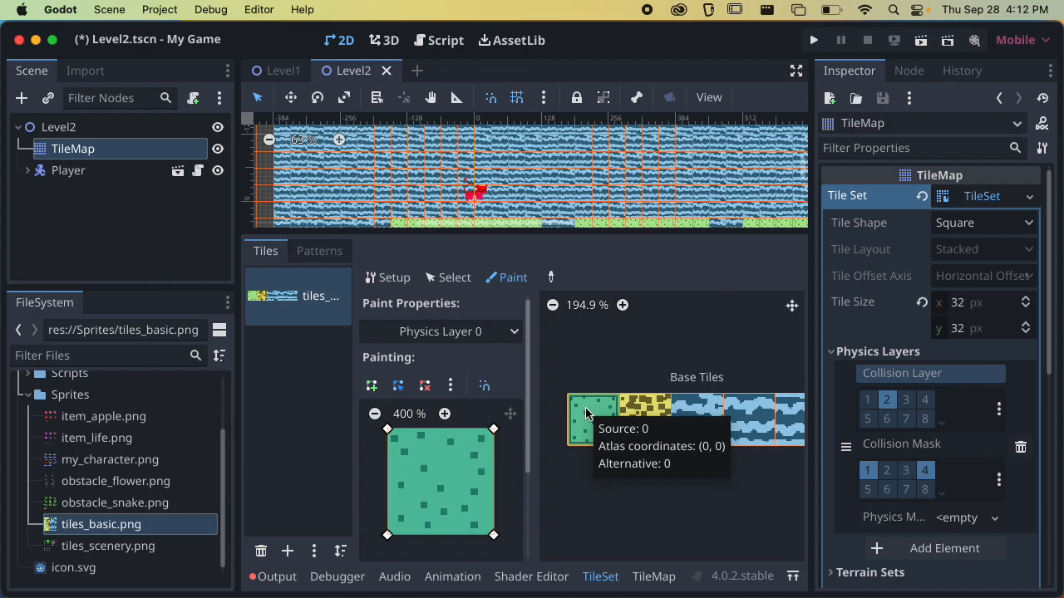
{"action": "key", "text": "super+s"}
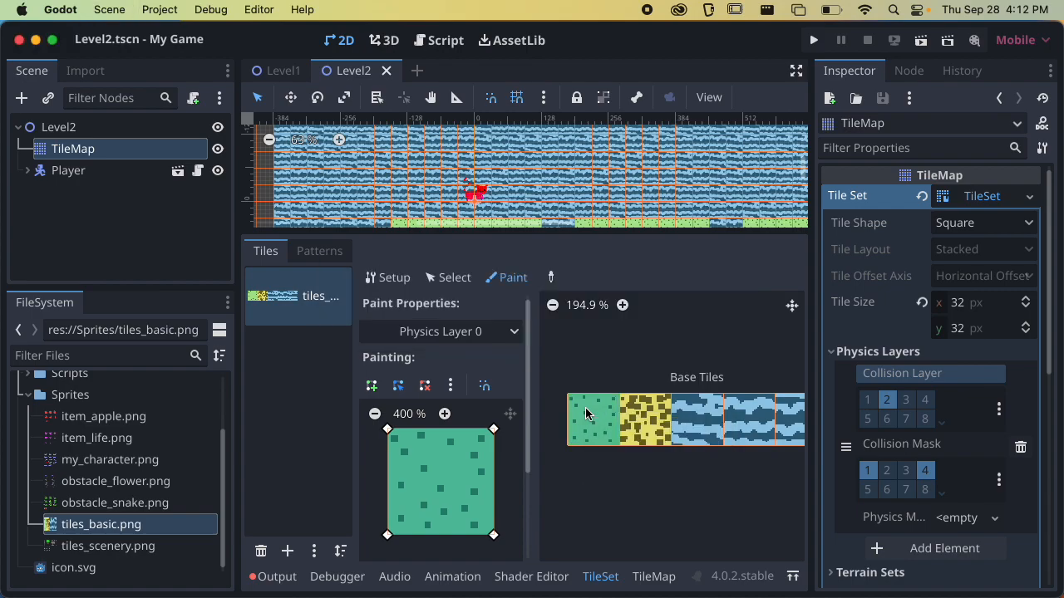
Run the Level2 scene, test the player's movement and jumping, and close the game window
{"action": "left_click", "coordinate": [106, 175]}
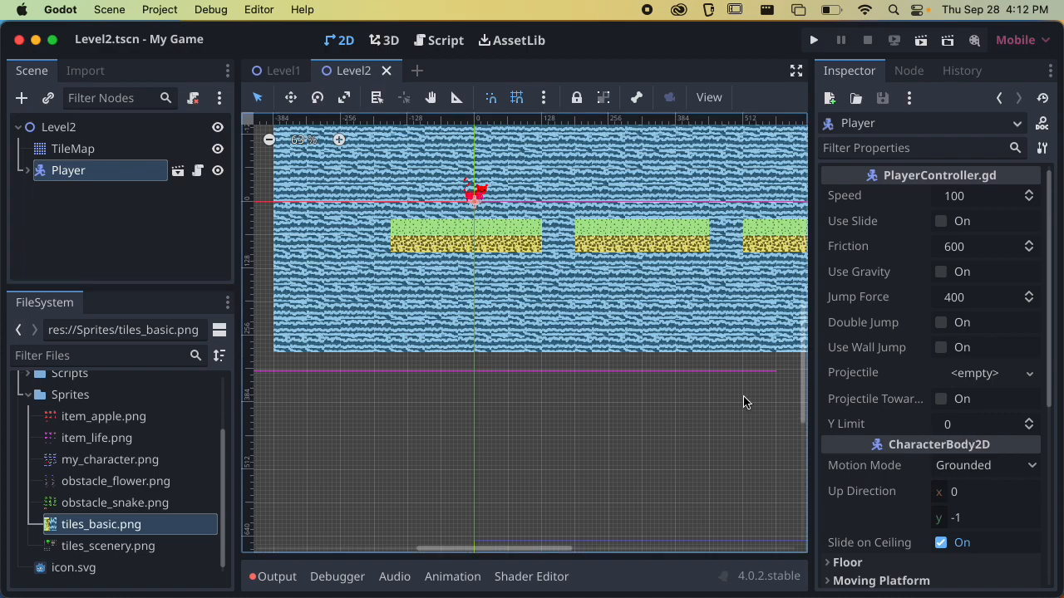
{"action": "left_click", "coordinate": [921, 41]}
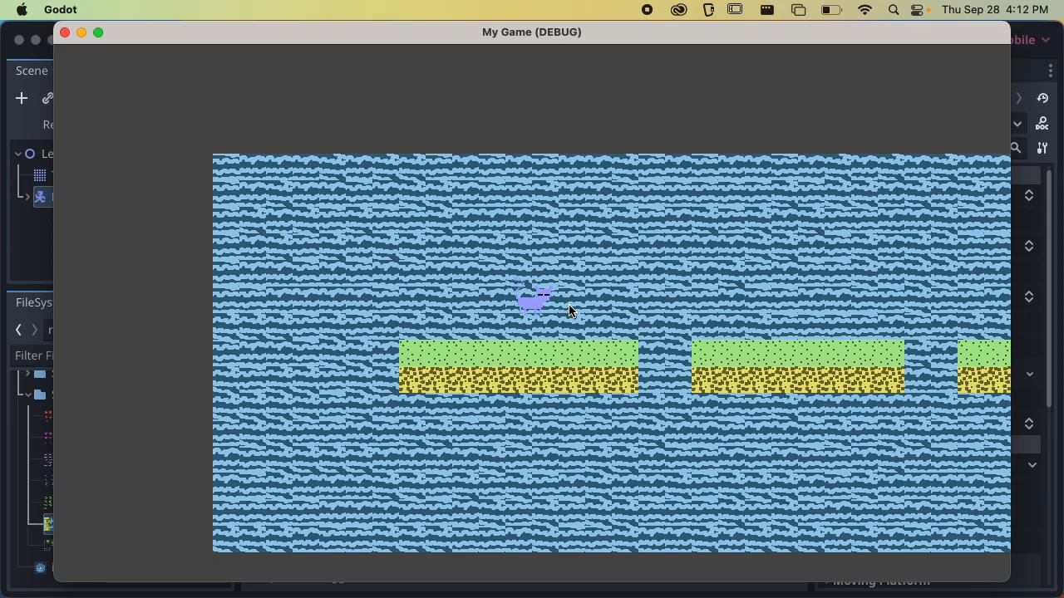
{"action": "key", "text": "space"}
{"action": "key", "text": "Left"}
{"action": "key", "text": "space"}
{"action": "key", "text": "space"}
{"action": "key", "text": "Left"}
{"action": "key", "text": "space"}
{"action": "key", "text": "Right"}
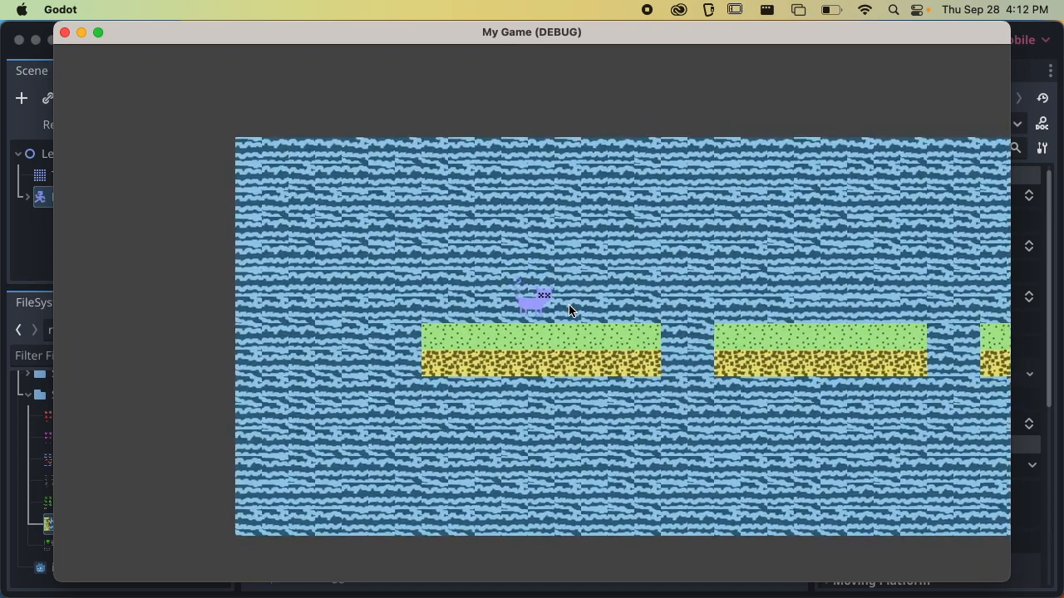
{"action": "left_click", "coordinate": [65, 32]}
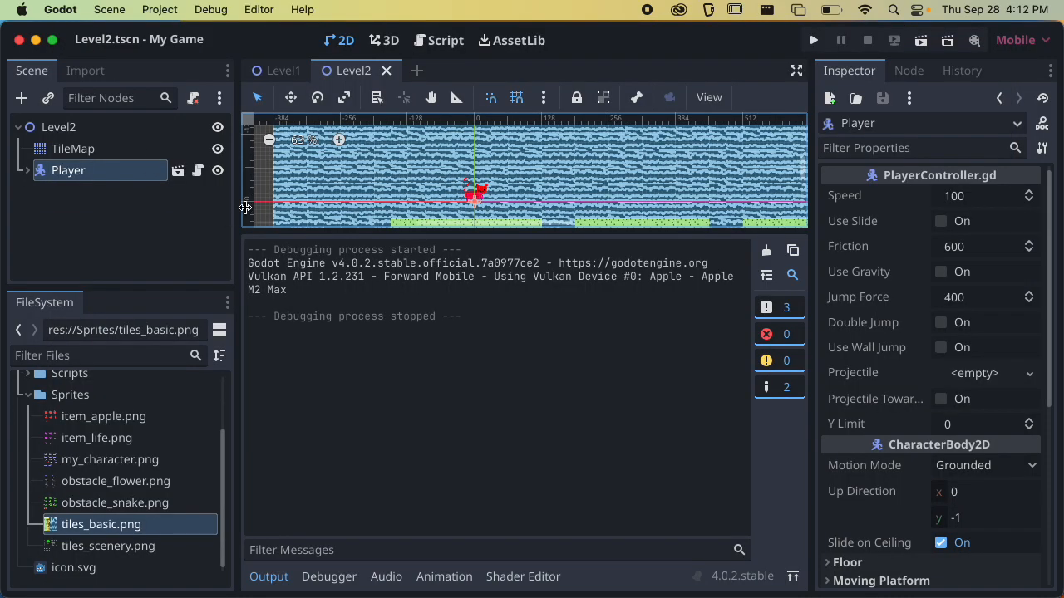
Shrink the output area, get a closer view of the player, and enable Use Gravity on the Player node
{"action": "left_click_drag", "start_coordinate": [447, 232], "coordinate": [473, 458]}
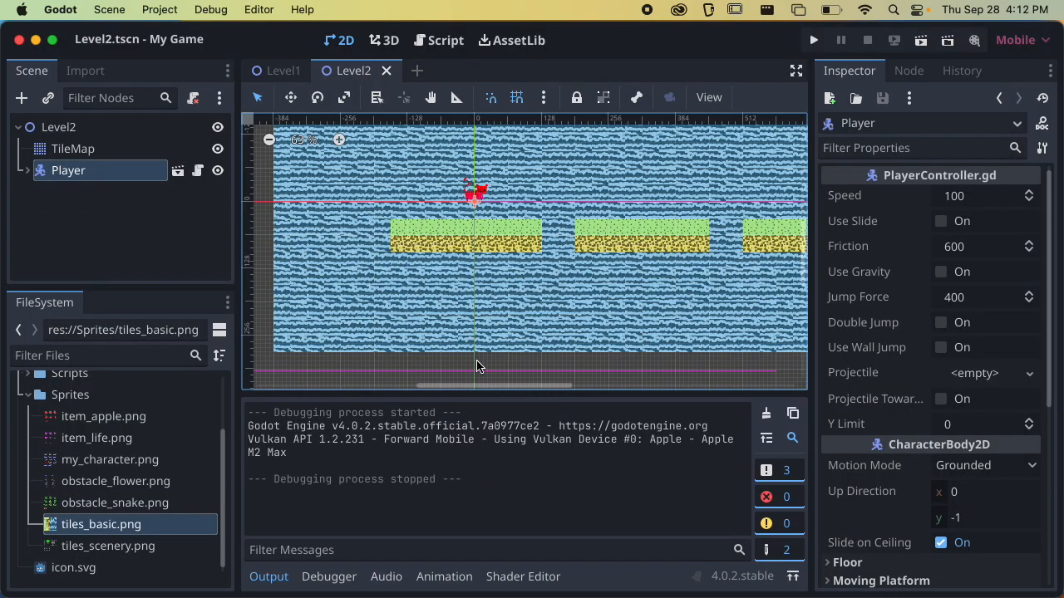
{"action": "scroll", "coordinate": [514, 249], "scroll_direction": "down", "scroll_amount": 4}
{"action": "middle_click_drag", "start_coordinate": [515, 247], "coordinate": [532, 308]}
{"action": "scroll", "coordinate": [533, 309], "scroll_direction": "up", "scroll_amount": 13}
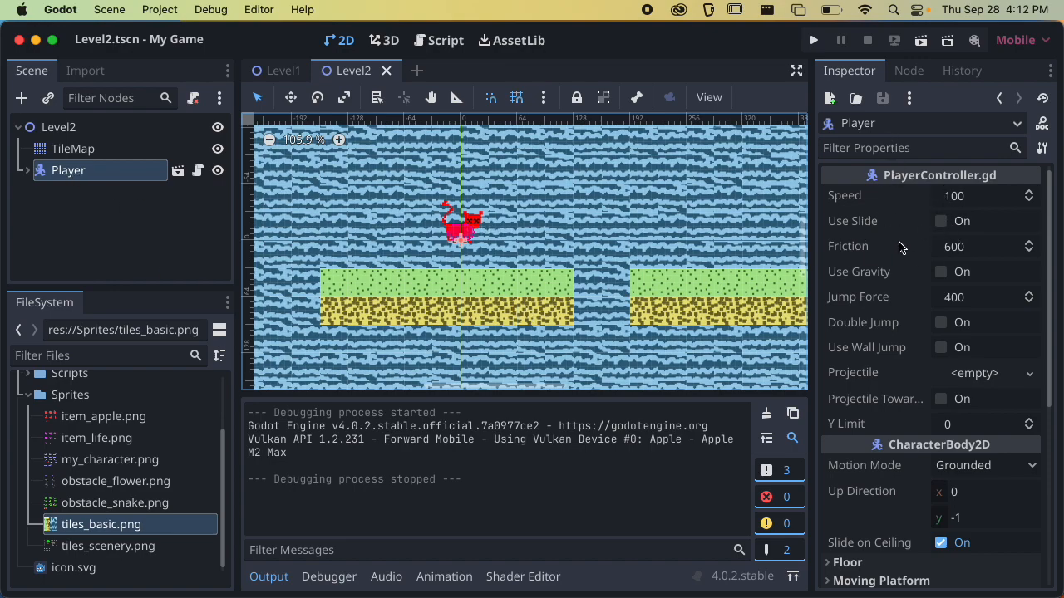
{"action": "left_click", "coordinate": [941, 272]}
Run the current scene to test walking and jumping on the first platform with gravity, and close the game
{"action": "left_click", "coordinate": [920, 40]}
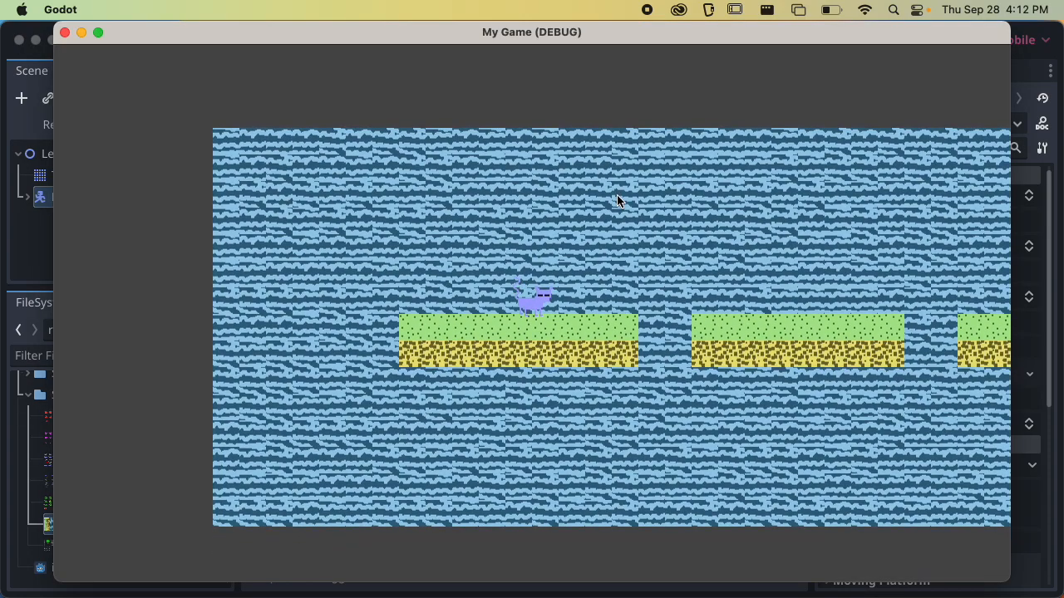
{"action": "key", "text": "Right"}
{"action": "key", "text": "Left"}
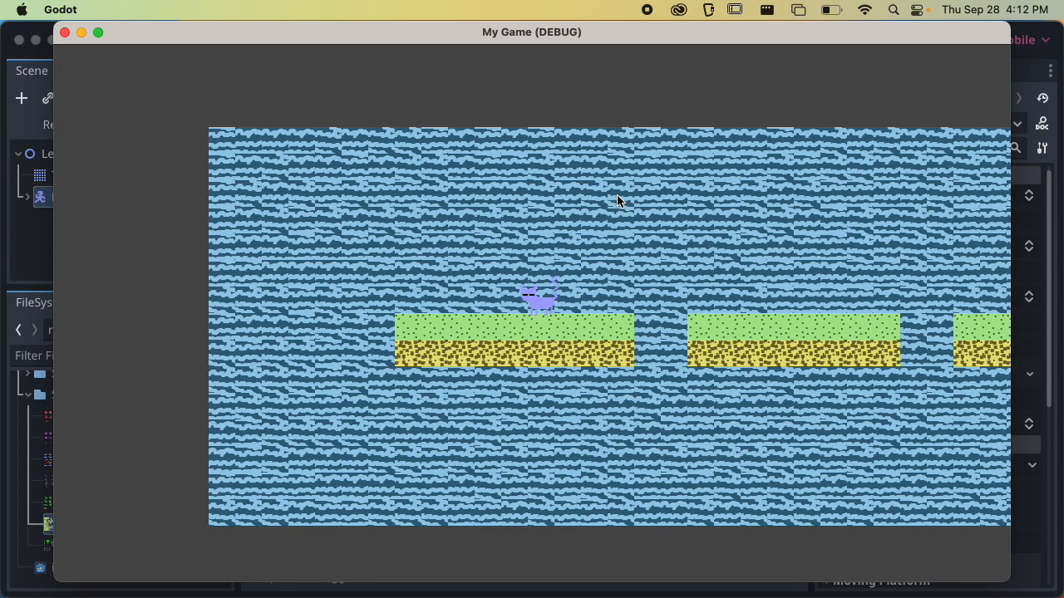
{"action": "key", "text": "space"}
{"action": "key", "text": "Right"}
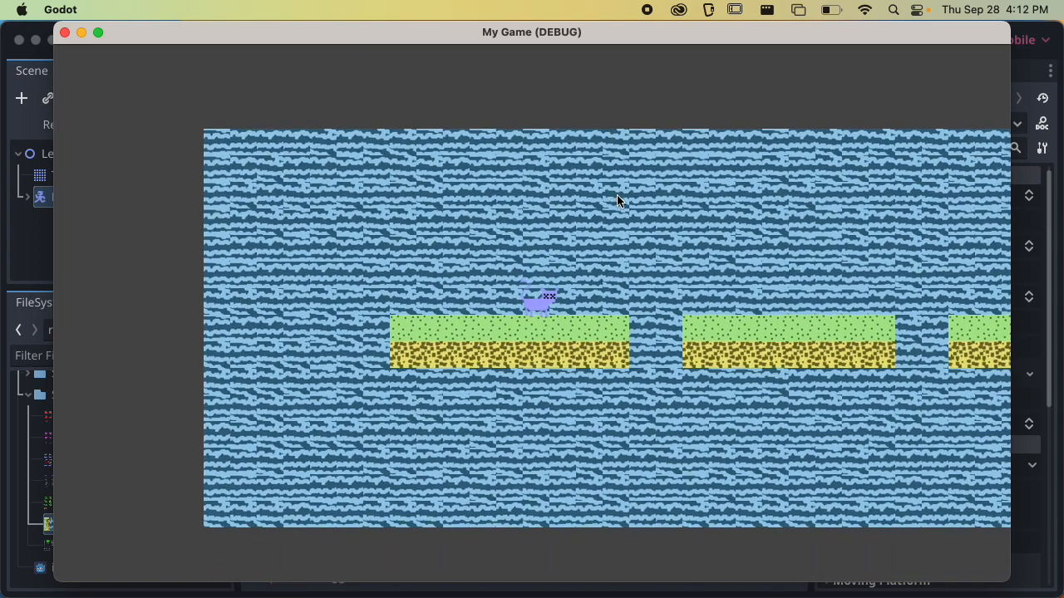
{"action": "key", "text": "space"}
{"action": "key", "text": "space"}
{"action": "key", "text": "space"}
{"action": "key", "text": "space"}
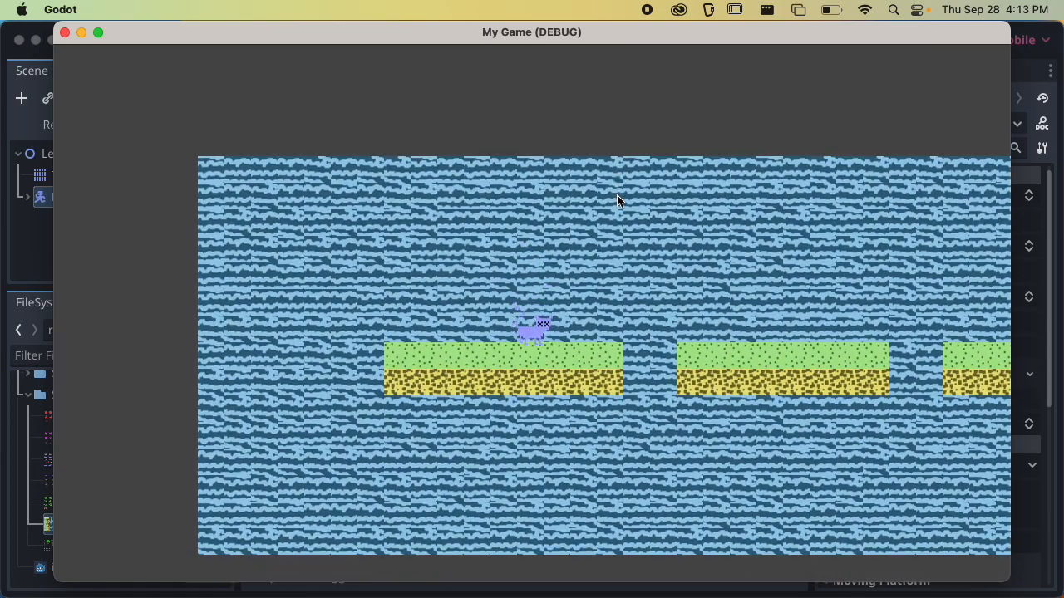
{"action": "key", "text": "space"}
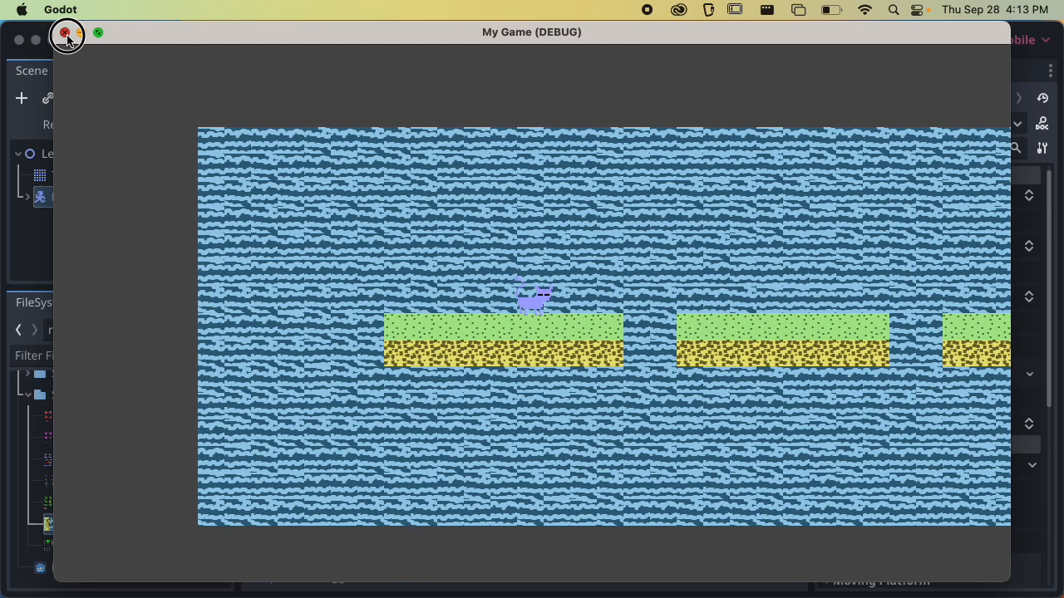
{"action": "left_click", "coordinate": [64, 33]}
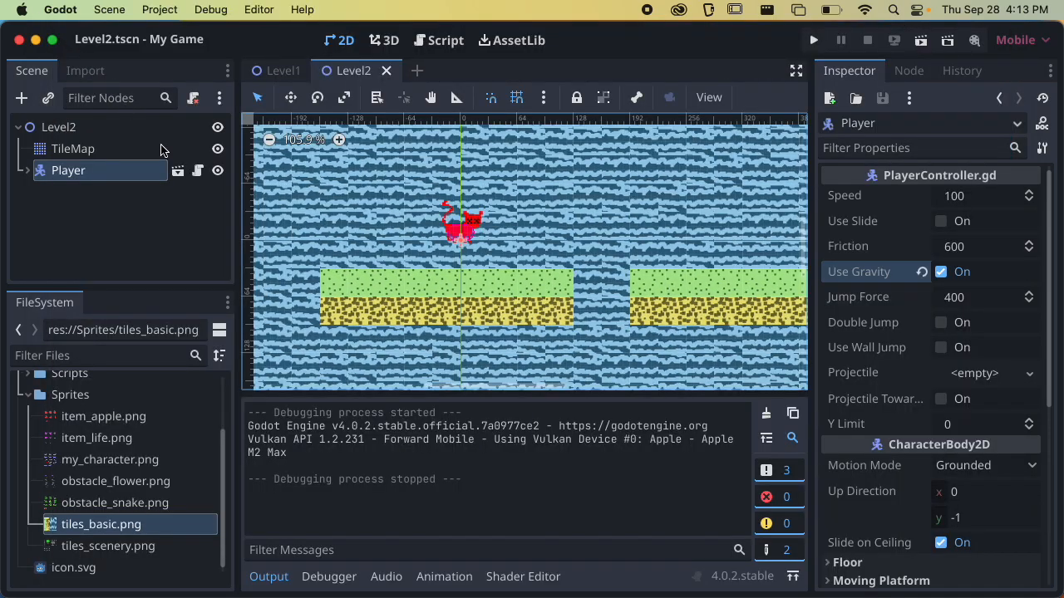
Tint the TileMap blue through its Modulate colour, using about RGB 57, 118, 145 and brightening it slightly, and save the scene
{"action": "left_click", "coordinate": [107, 148]}
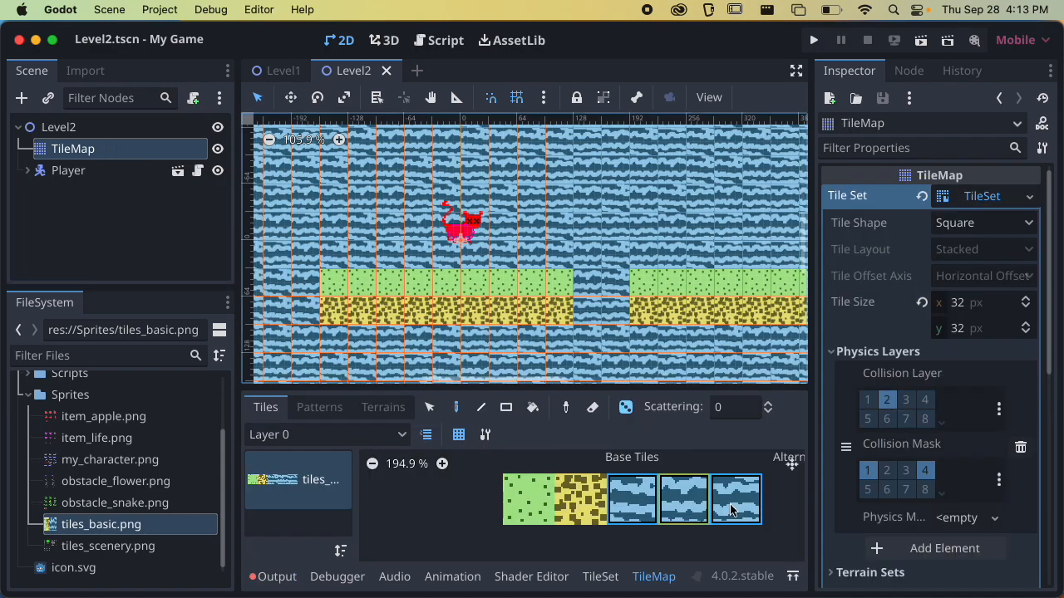
{"action": "left_click", "coordinate": [878, 352]}
{"action": "scroll", "coordinate": [873, 432], "scroll_direction": "down", "scroll_amount": 5}
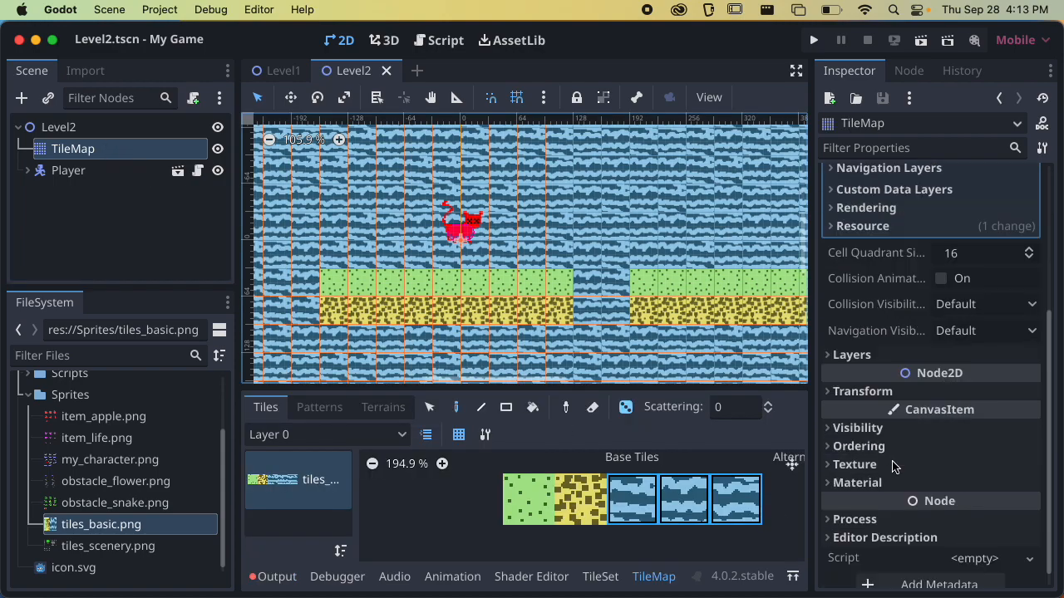
{"action": "left_click", "coordinate": [857, 428]}
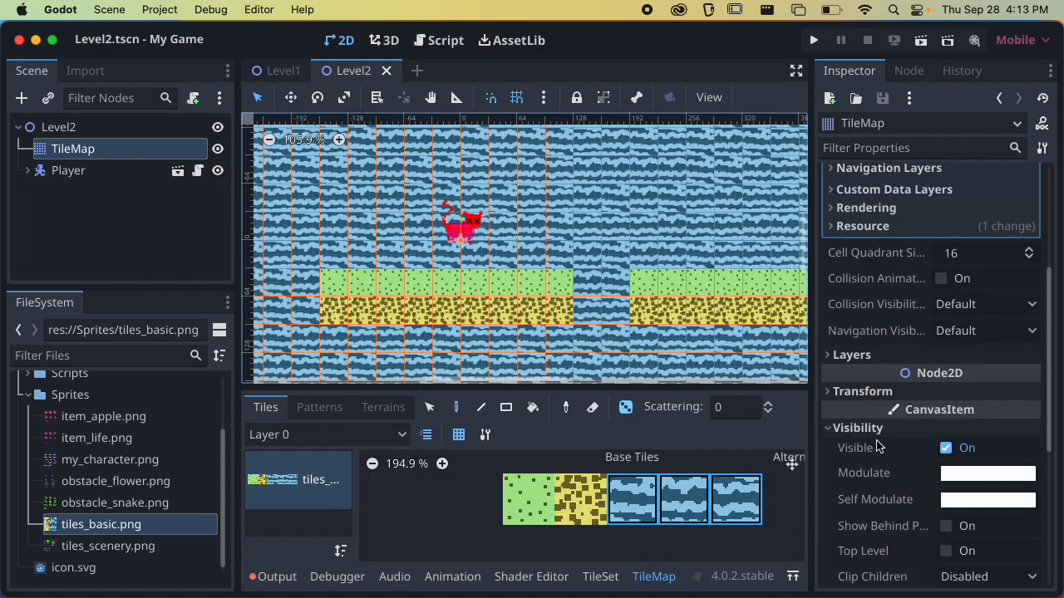
{"action": "left_click", "coordinate": [948, 474]}
{"action": "left_click_drag", "start_coordinate": [1032, 162], "coordinate": [1015, 184]}
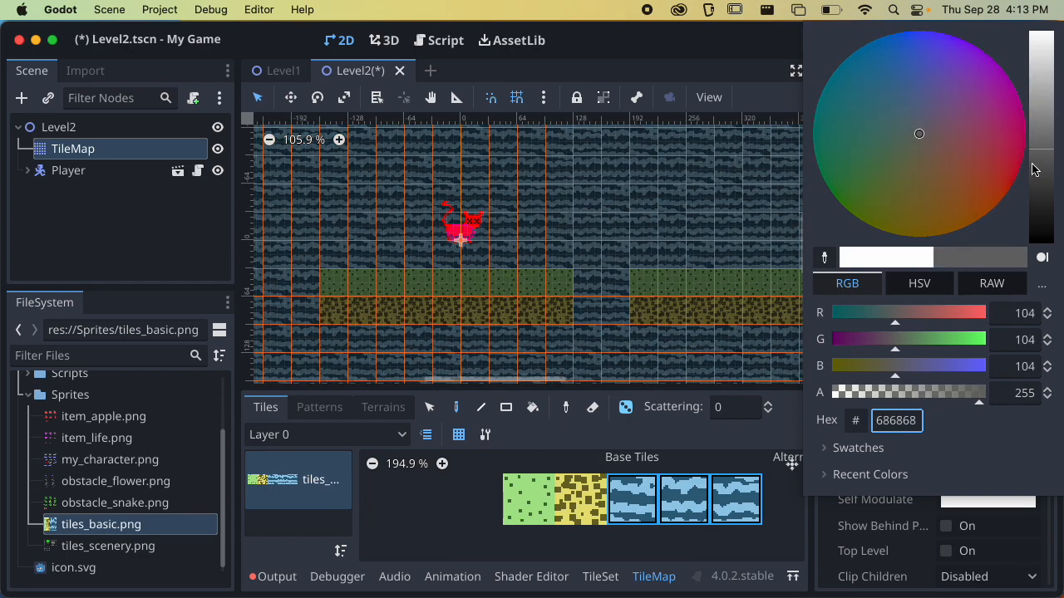
{"action": "left_click_drag", "start_coordinate": [895, 314], "coordinate": [919, 366]}
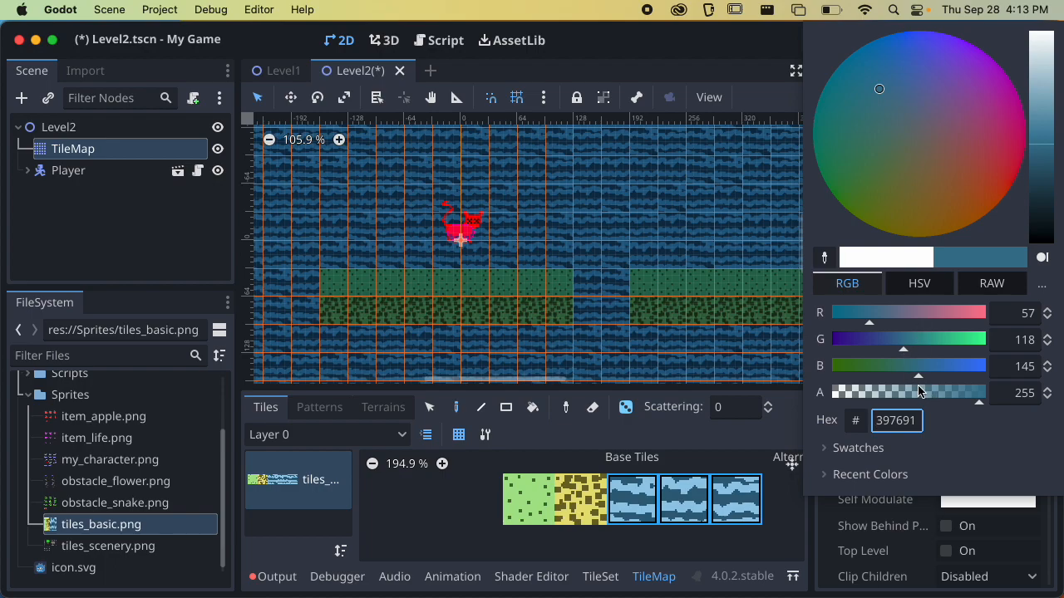
{"action": "left_click_drag", "start_coordinate": [1042, 162], "coordinate": [1049, 123]}
{"action": "left_click", "coordinate": [811, 500]}
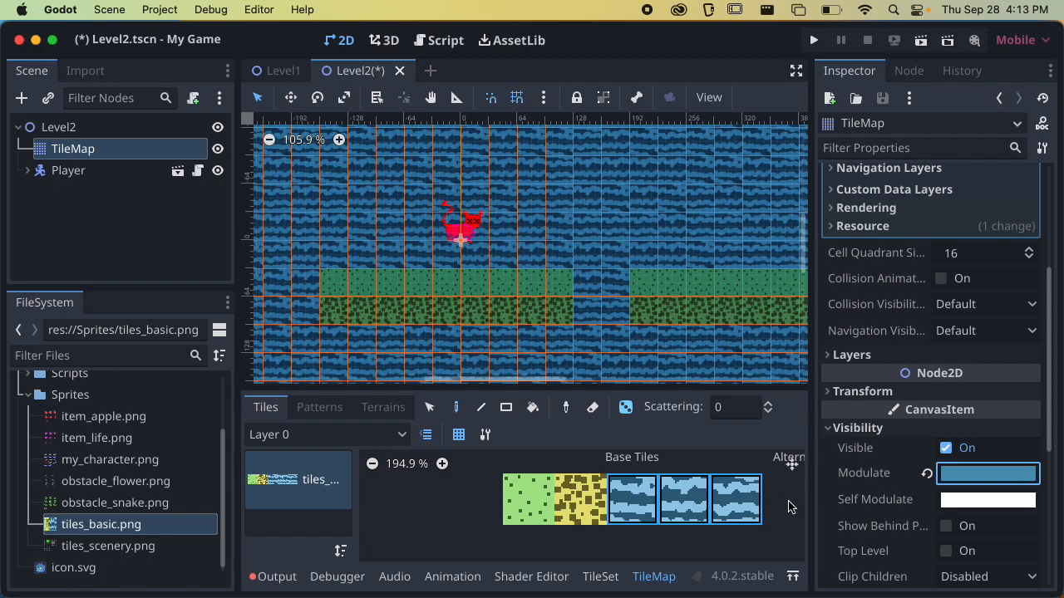
{"action": "key", "text": "super+s"}
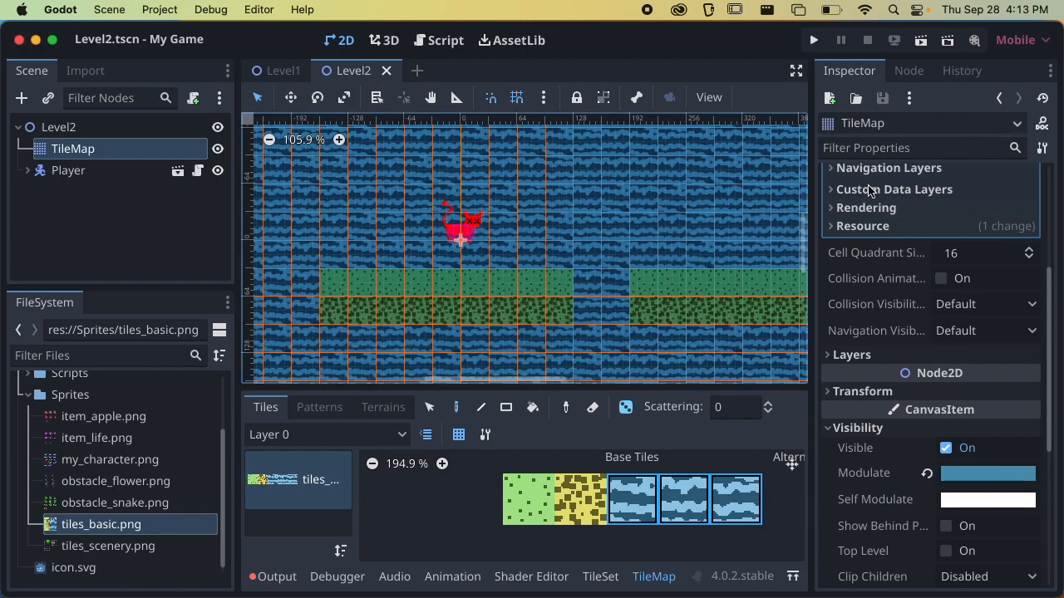
Check the Player's Jump Force property, playtest the scene by jumping across the platforms and falling off, and quit the game
{"action": "left_click", "coordinate": [73, 169]}
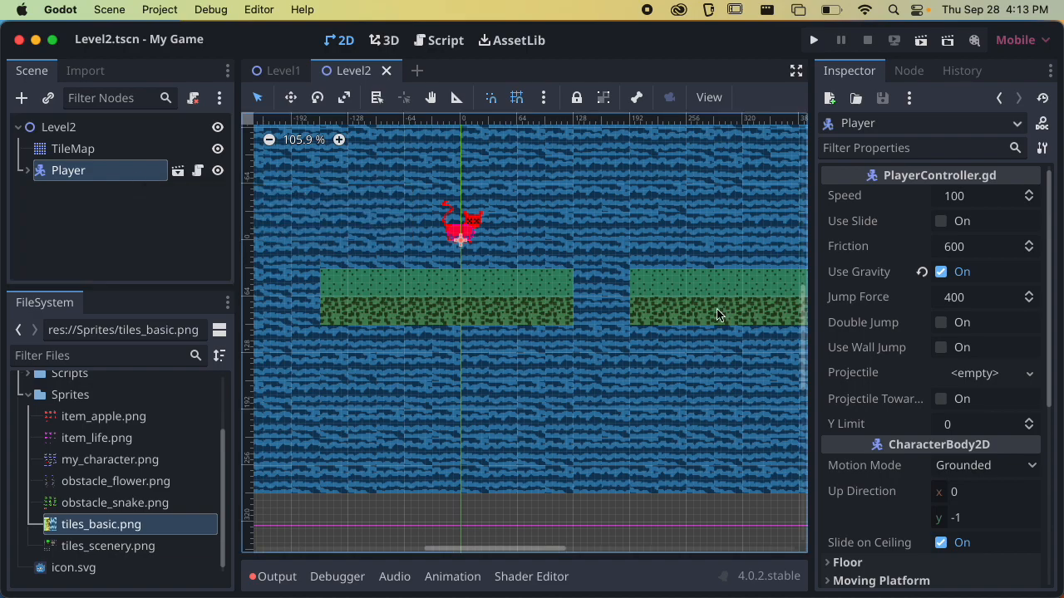
{"action": "left_click", "coordinate": [848, 297]}
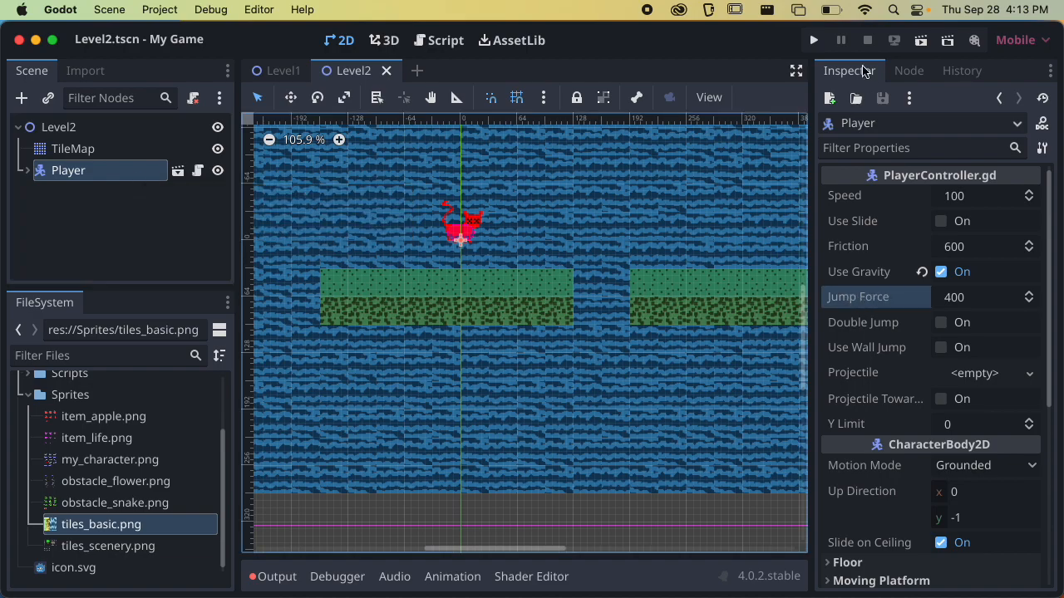
{"action": "left_click", "coordinate": [920, 40]}
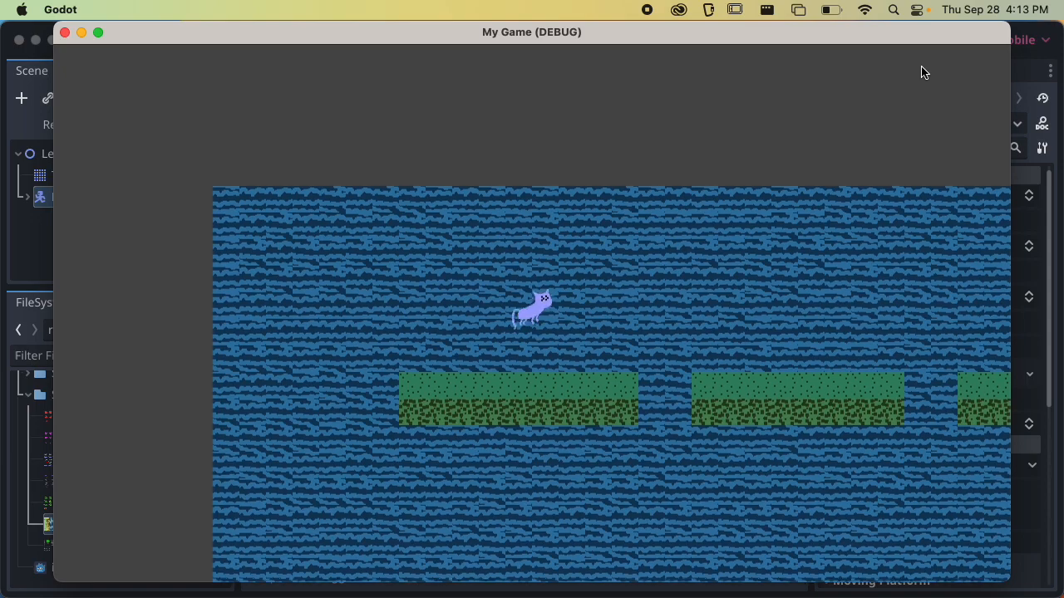
{"action": "key", "text": "space"}
{"action": "key", "text": "Right"}
{"action": "key", "text": "space"}
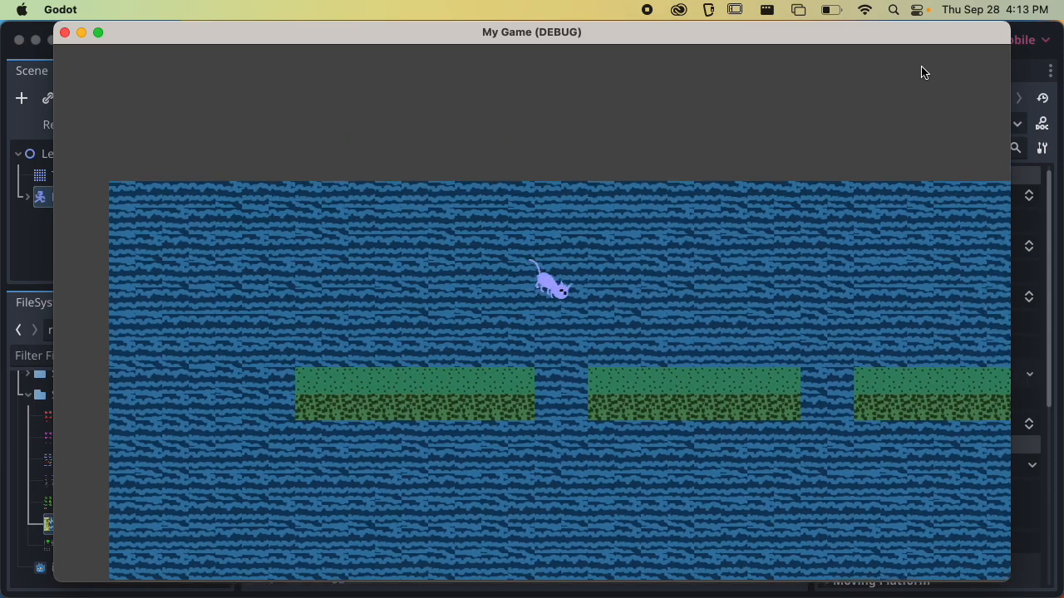
{"action": "key", "text": "space"}
{"action": "key", "text": "Right"}
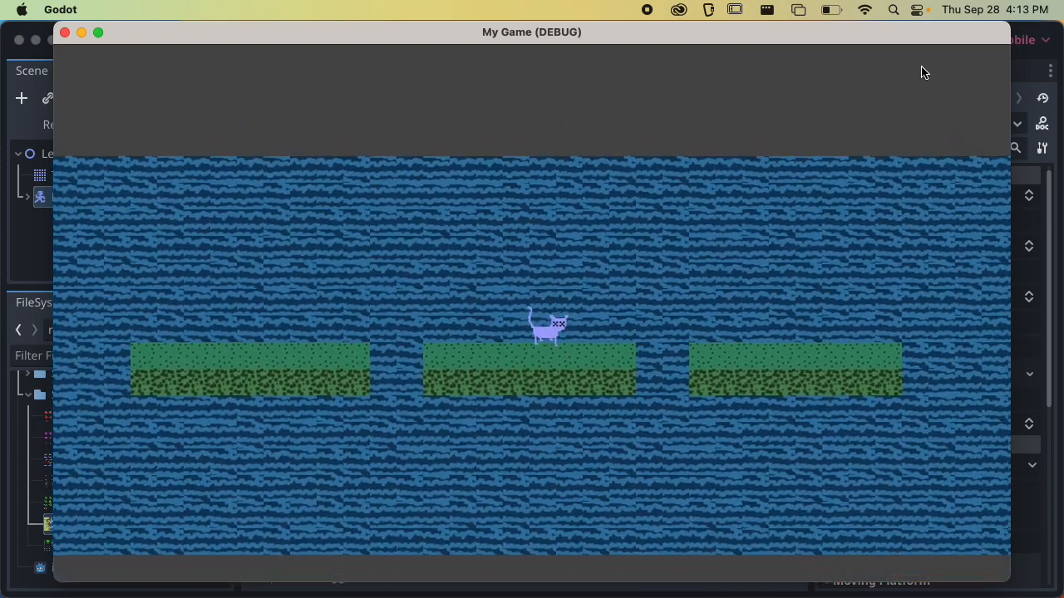
{"action": "key", "text": "Right"}
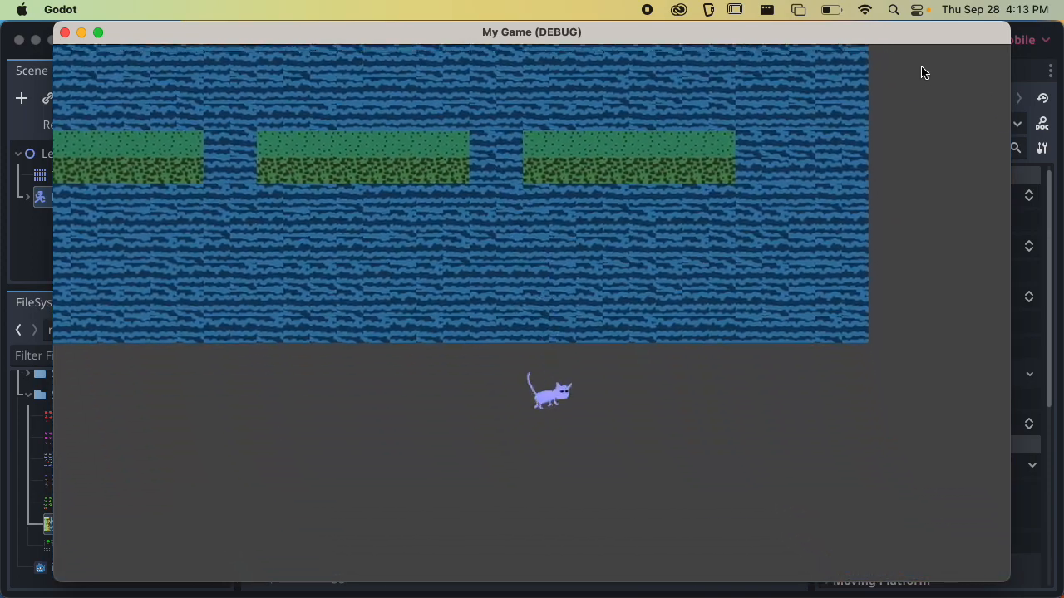
{"action": "key", "text": "super+q"}
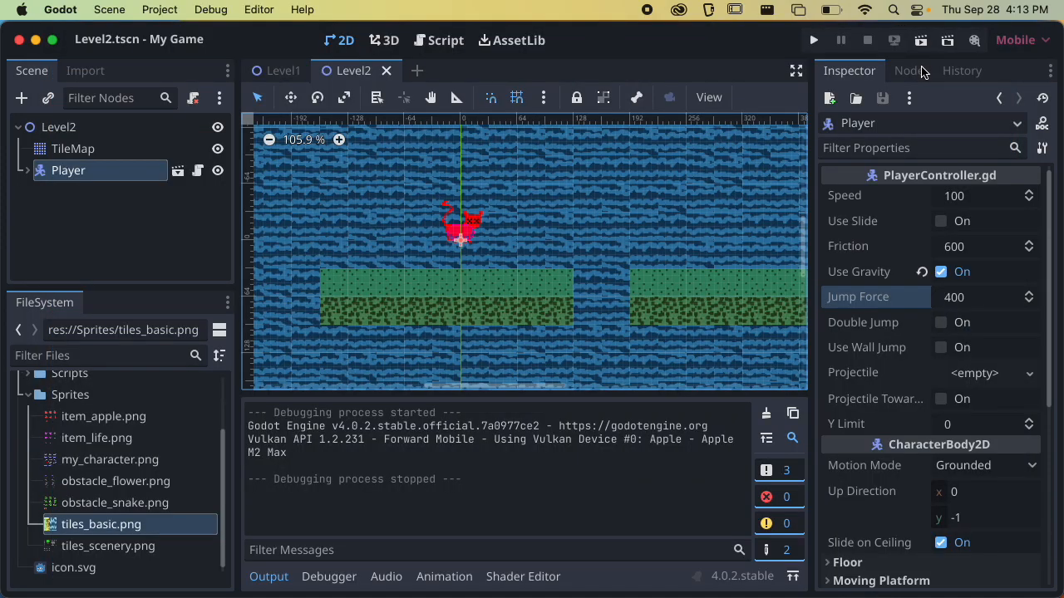
Enable Double Jump on the Player, save the scene, and playtest double jumping between the platforms
{"action": "left_click", "coordinate": [941, 322]}
{"action": "key", "text": "super+s"}
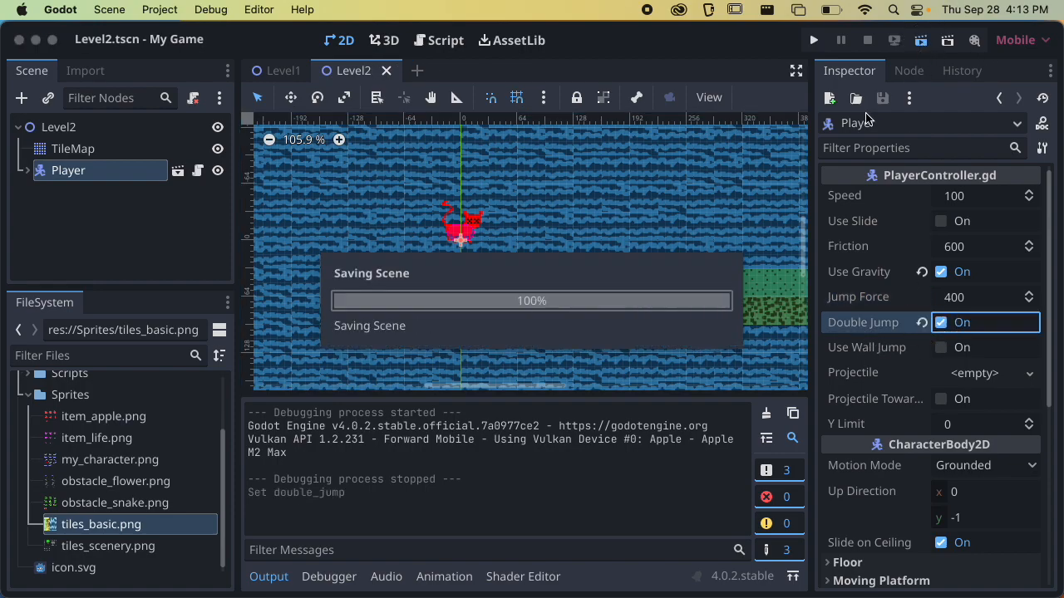
{"action": "key", "text": "space"}
{"action": "key", "text": "space"}
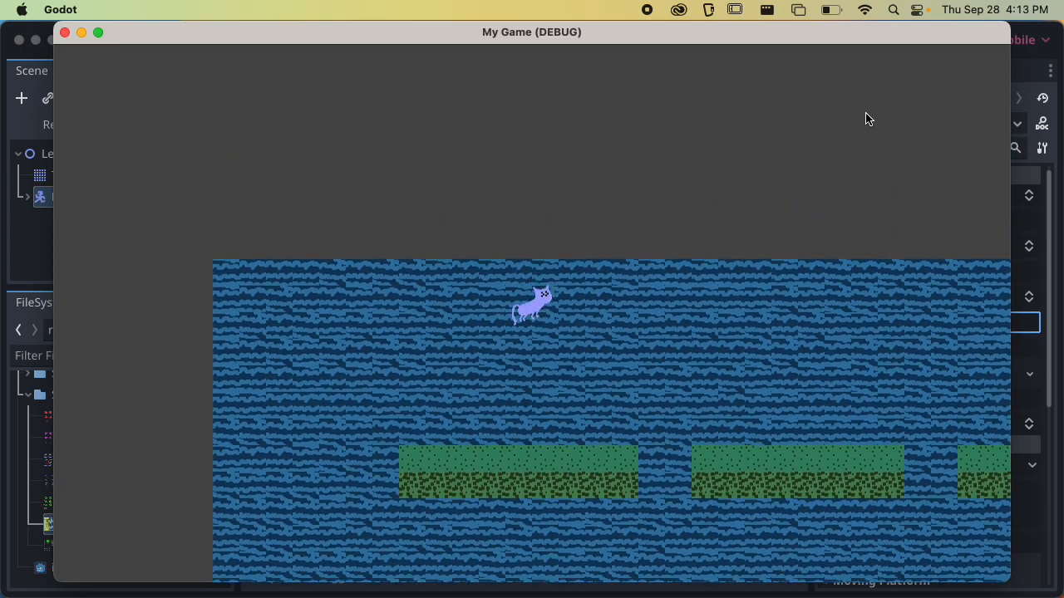
{"action": "key", "text": "space"}
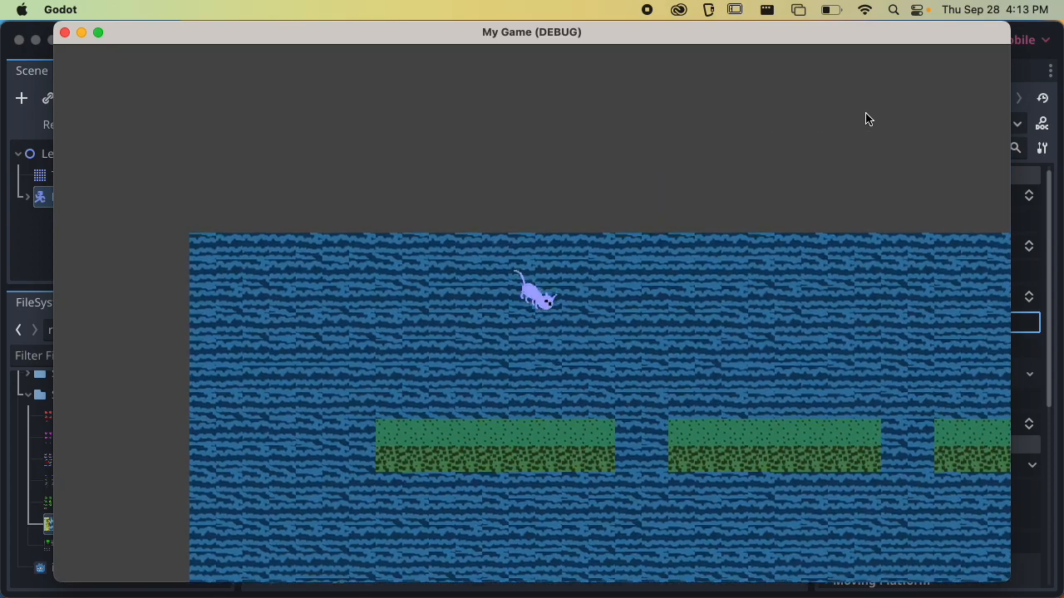
{"action": "key", "text": "space"}
{"action": "key", "text": "Left"}
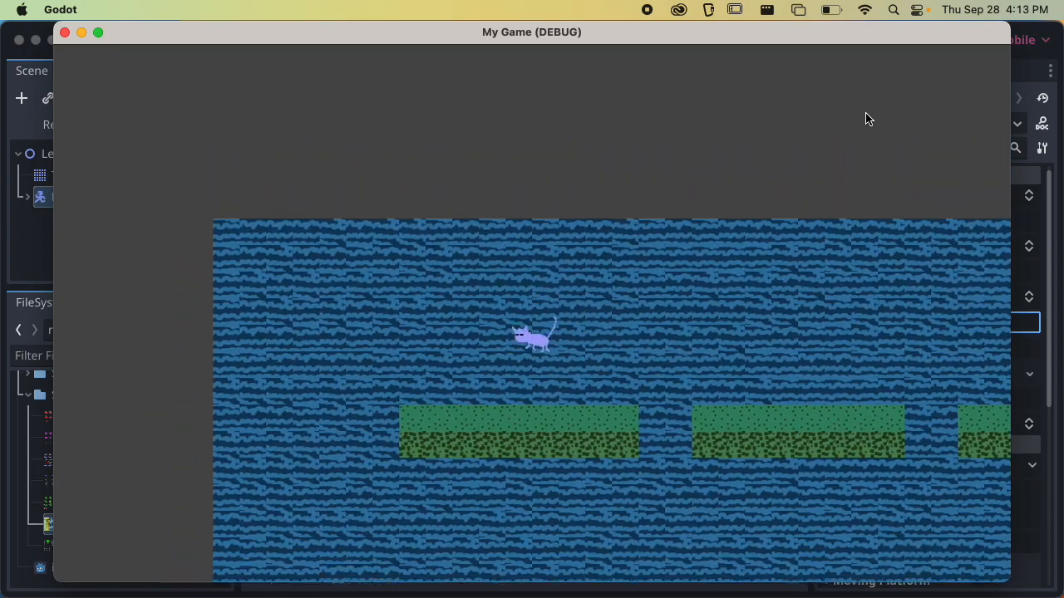
{"action": "key", "text": "Right"}
{"action": "key", "text": "space"}
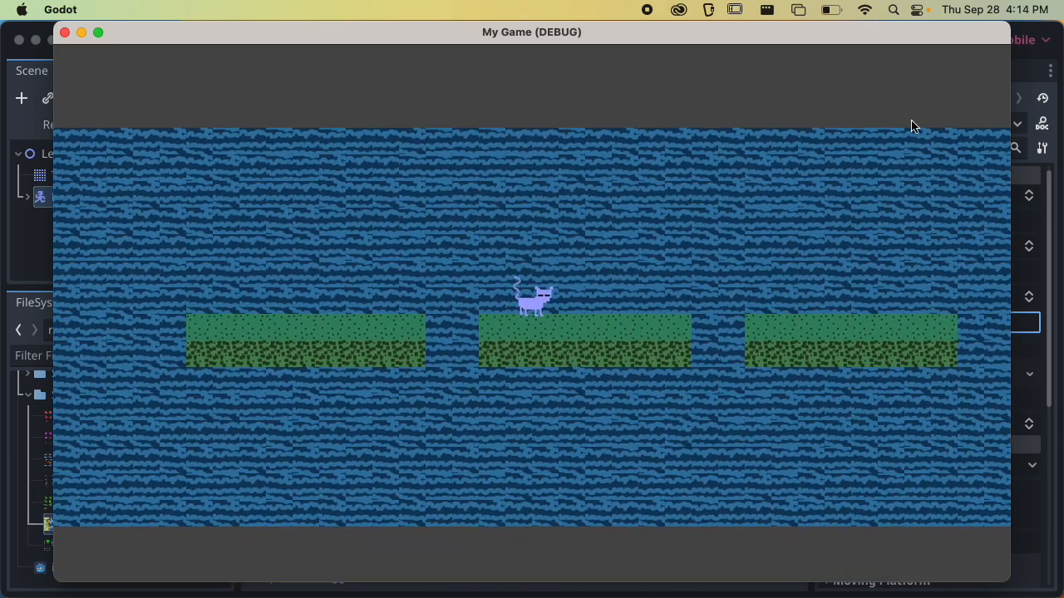
{"action": "left_click", "coordinate": [64, 32]}
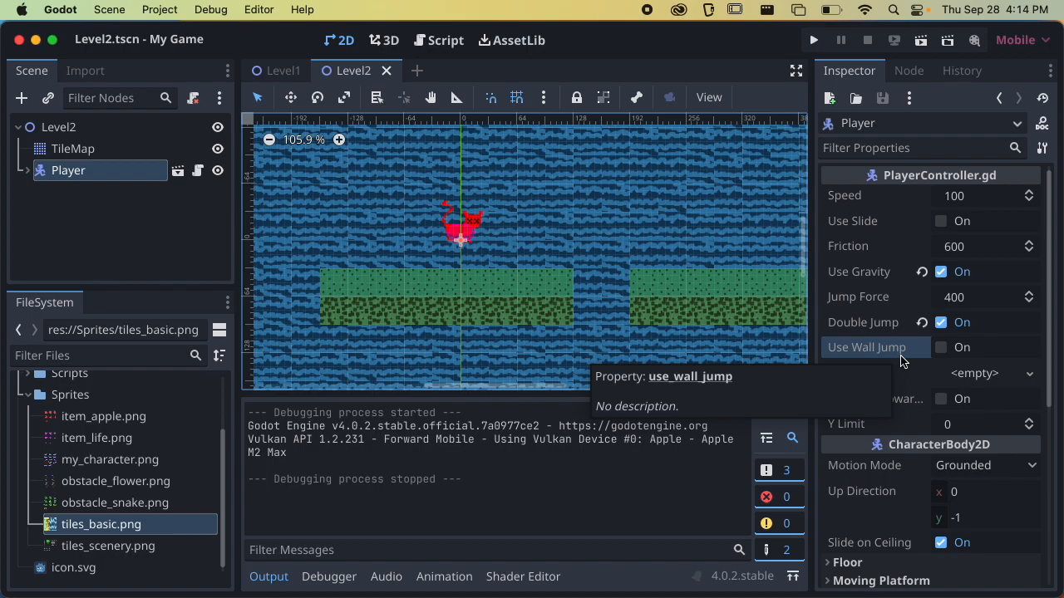
Disable Double Jump on the Player, playtest the scene by jumping and falling off the platforms, and quit the game
{"action": "left_click", "coordinate": [939, 324]}
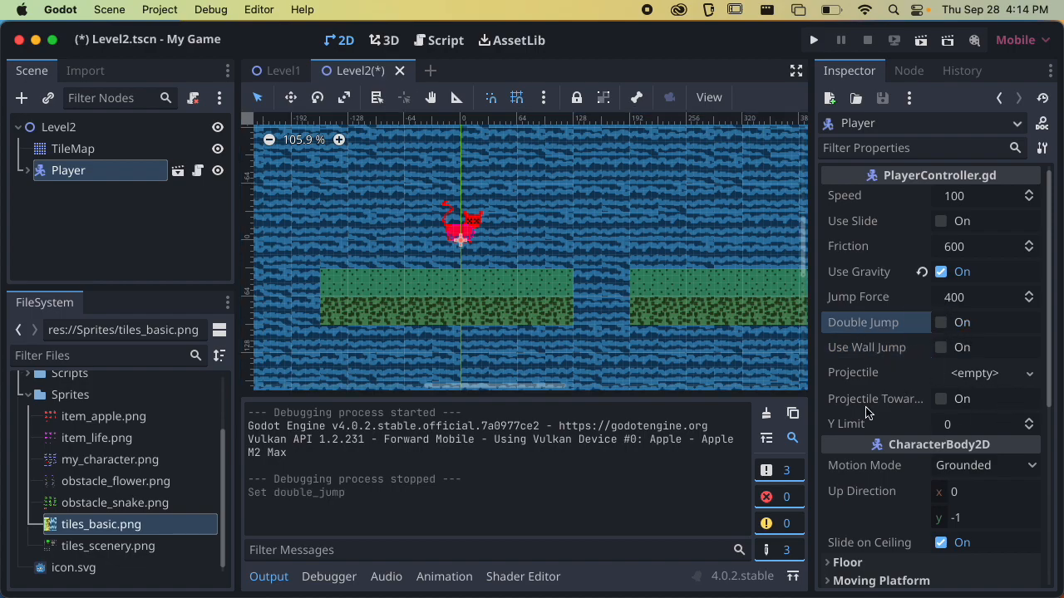
{"action": "left_click", "coordinate": [839, 426]}
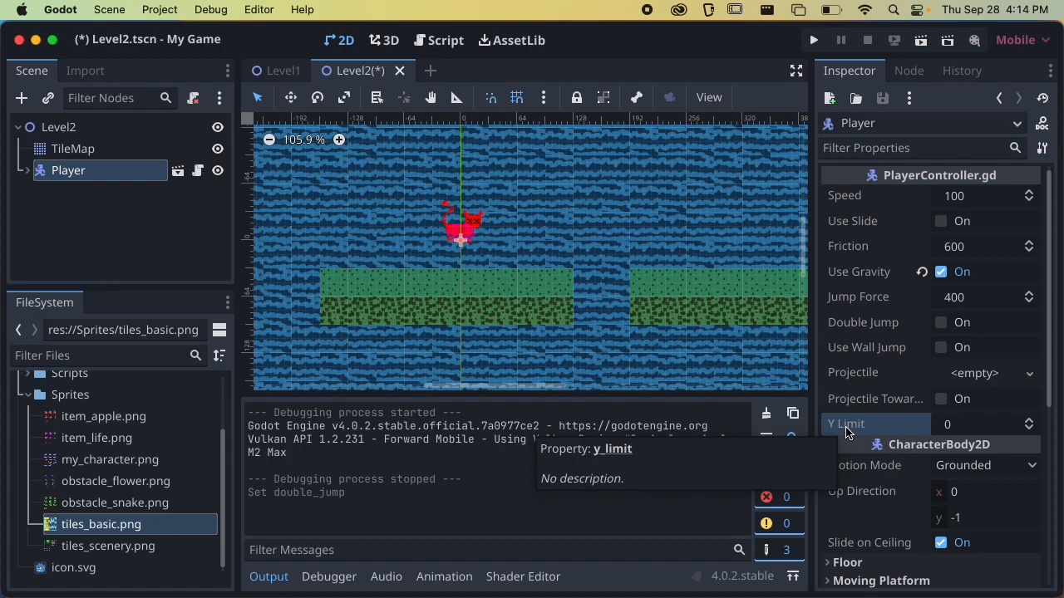
{"action": "left_click", "coordinate": [920, 40]}
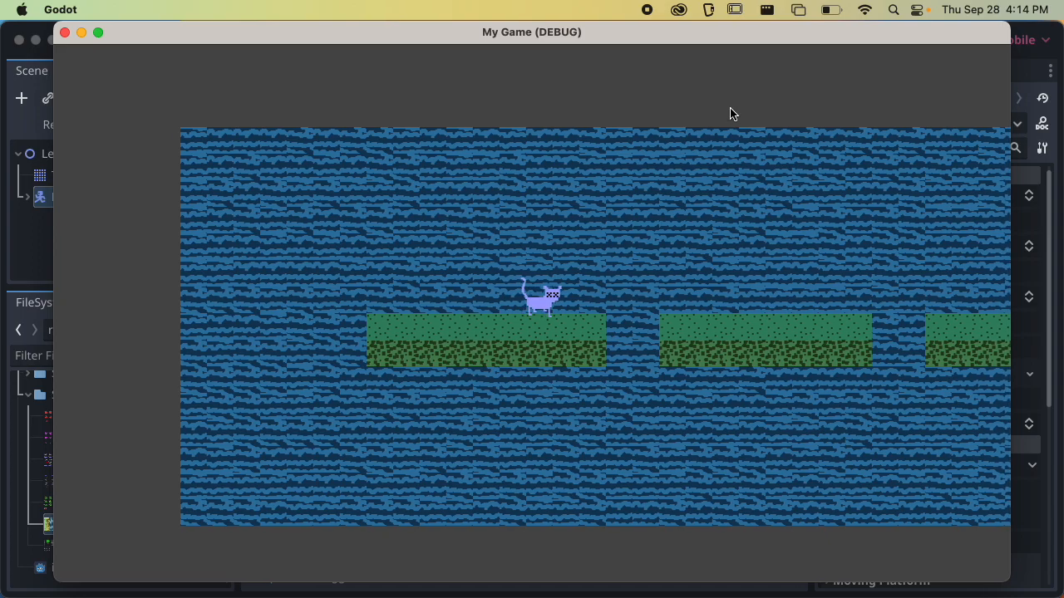
{"action": "key", "text": "Right"}
{"action": "key", "text": "space"}
{"action": "key", "text": "space"}
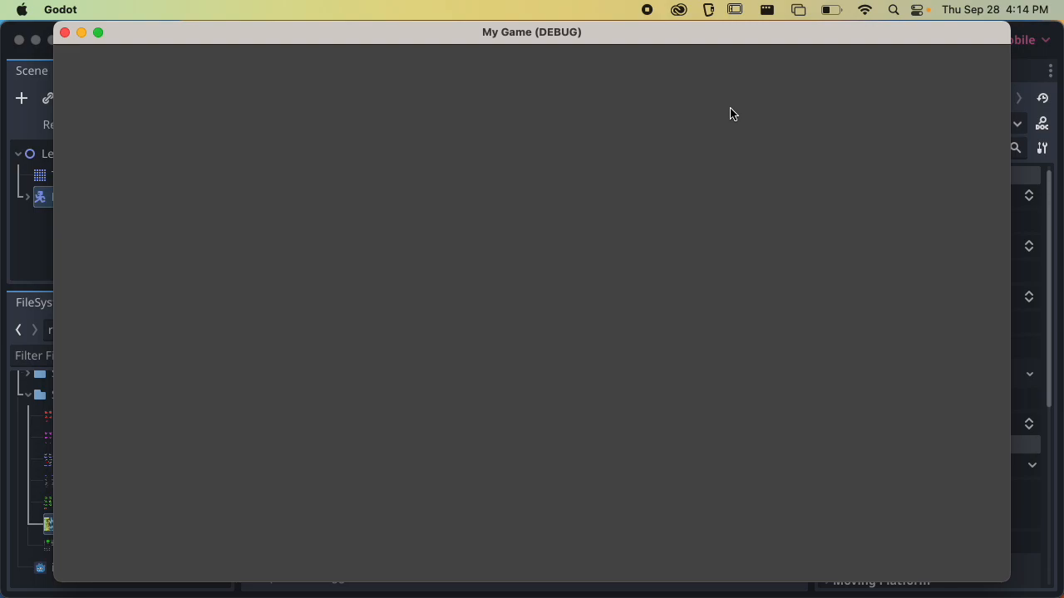
{"action": "key", "text": "super+q"}
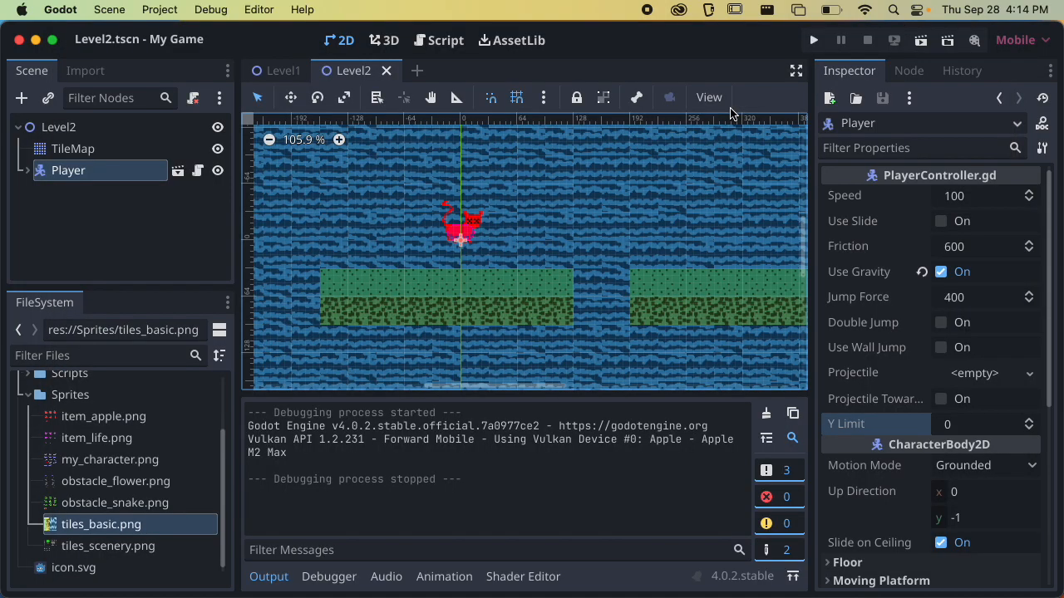
{"action": "left_click", "coordinate": [336, 579]}
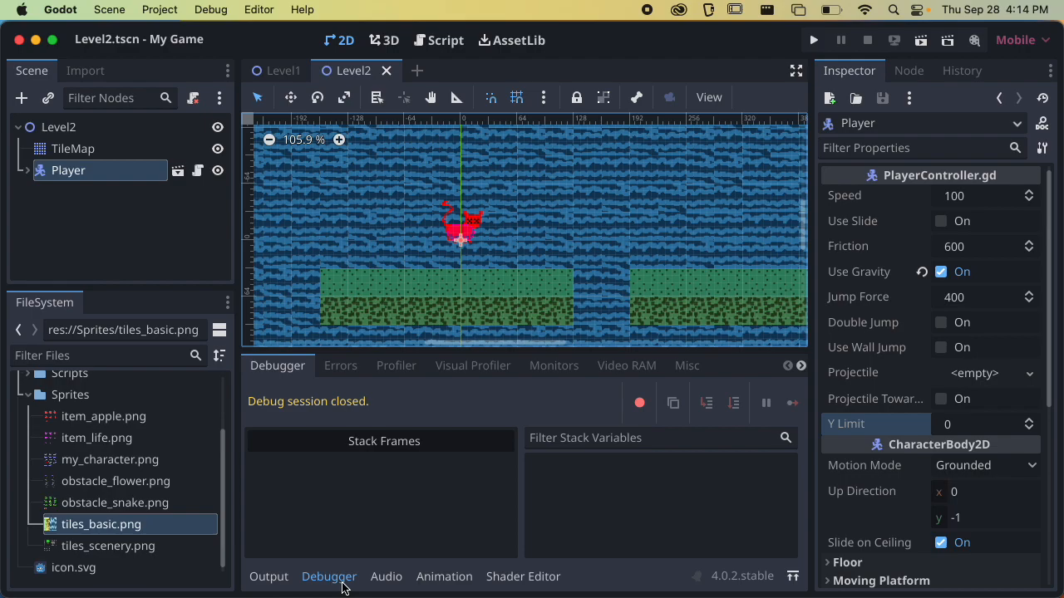
{"action": "left_click", "coordinate": [340, 365]}
{"action": "left_click", "coordinate": [270, 369]}
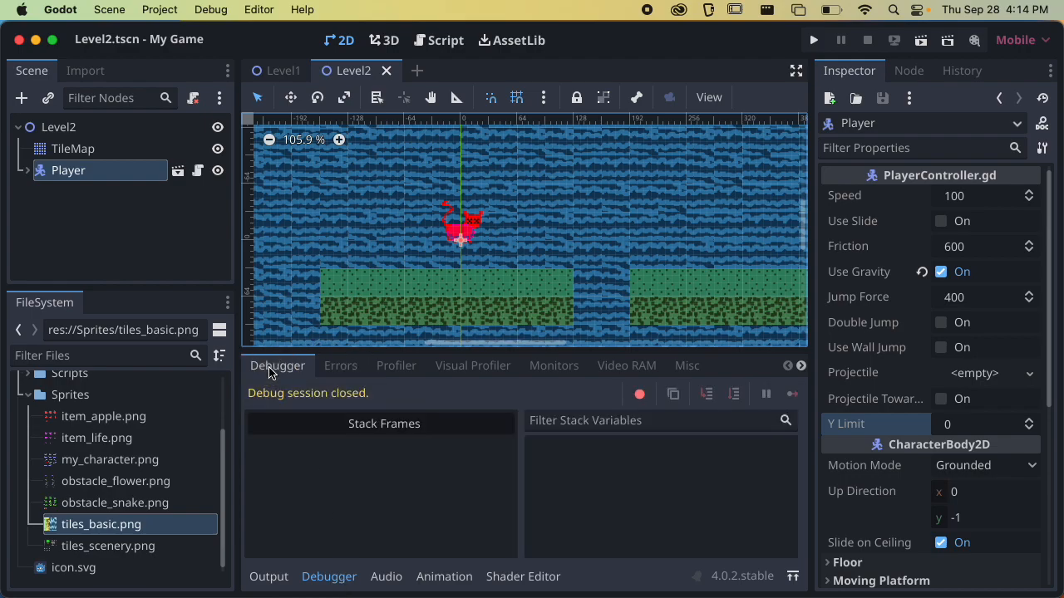
{"action": "left_click", "coordinate": [268, 578]}
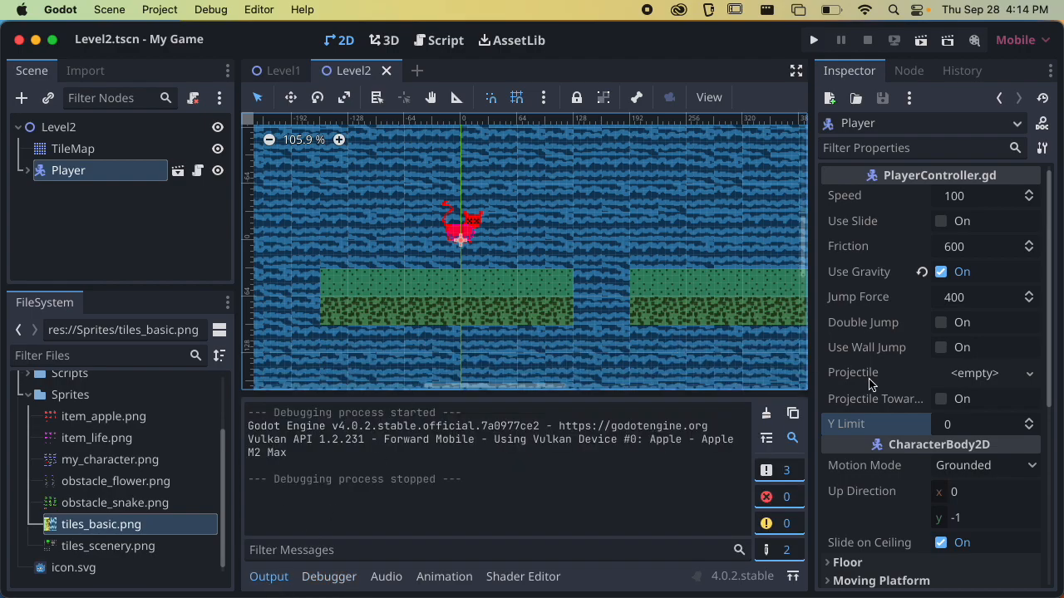
{"action": "scroll", "coordinate": [869, 440], "scroll_direction": "down", "scroll_amount": 8}
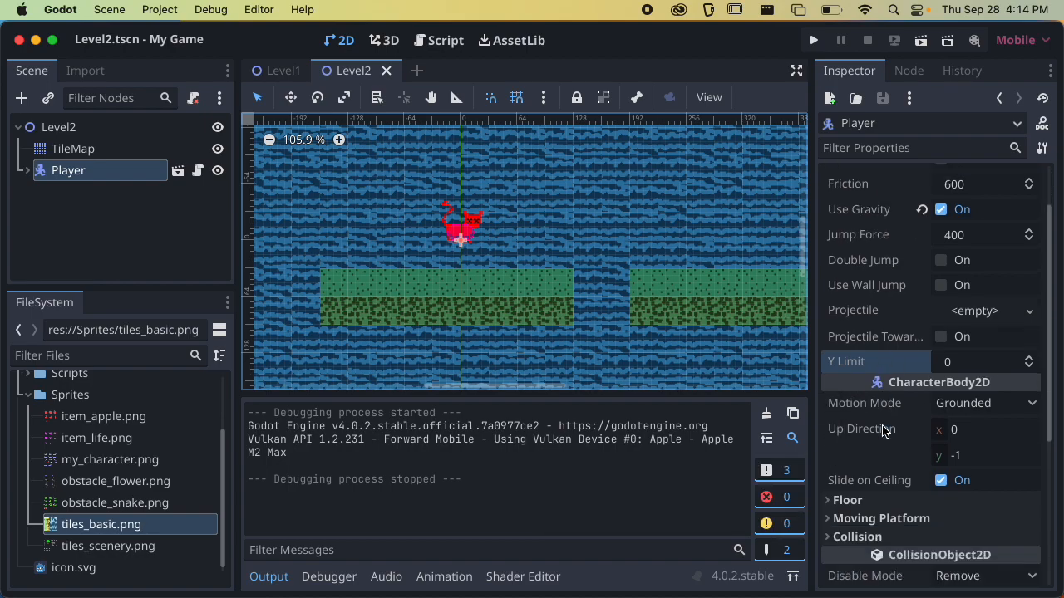
{"action": "scroll", "coordinate": [883, 430], "scroll_direction": "up", "scroll_amount": 8}
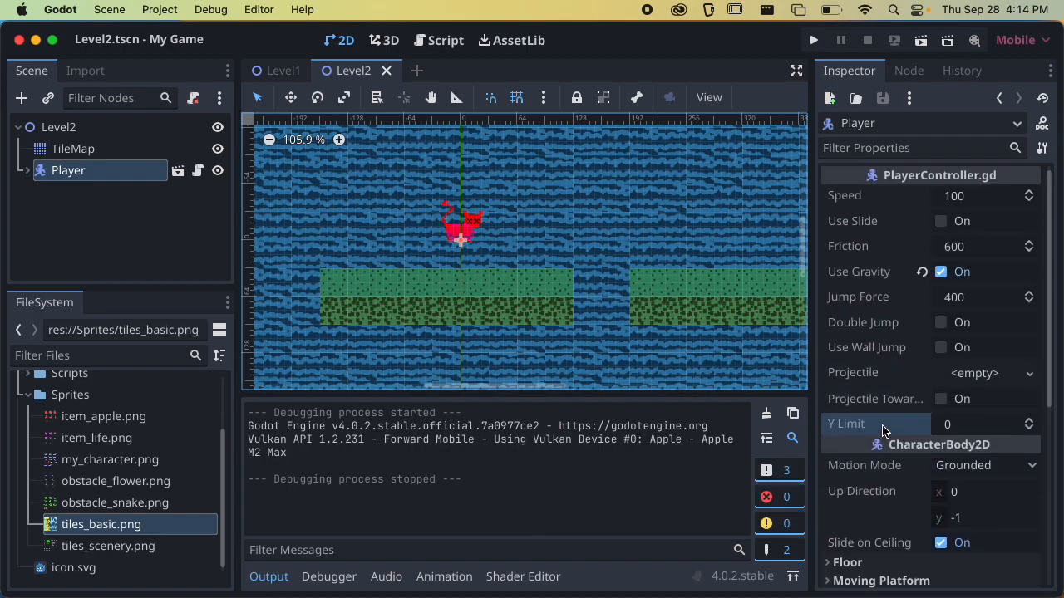
Enable Use Slide on the Player, playtest sliding back and forth on the first platform, and quit the game
{"action": "left_click", "coordinate": [872, 281]}
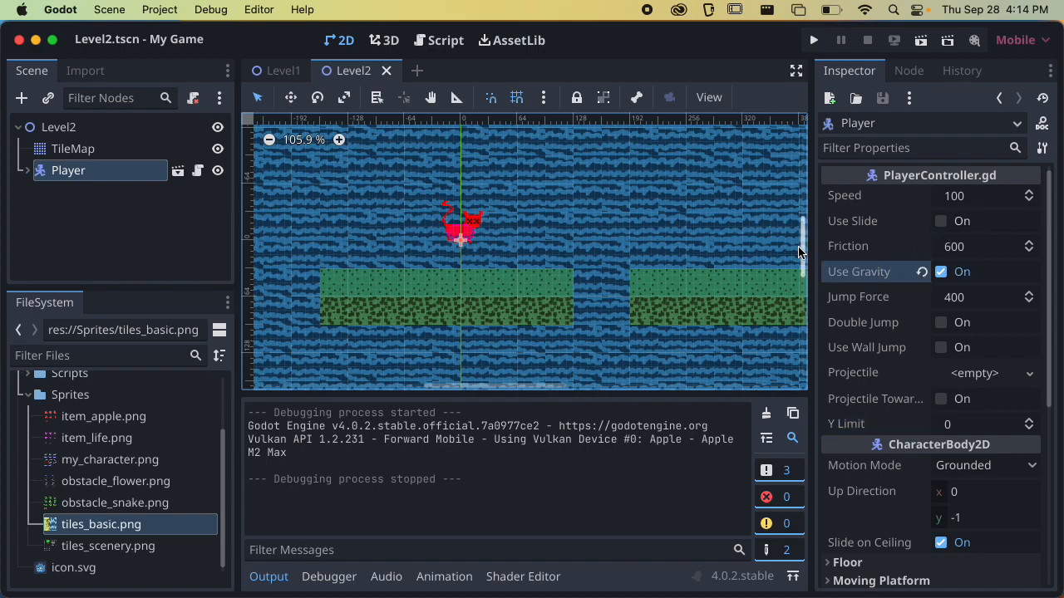
{"action": "left_click", "coordinate": [848, 246]}
{"action": "left_click", "coordinate": [860, 223]}
{"action": "left_click", "coordinate": [941, 222]}
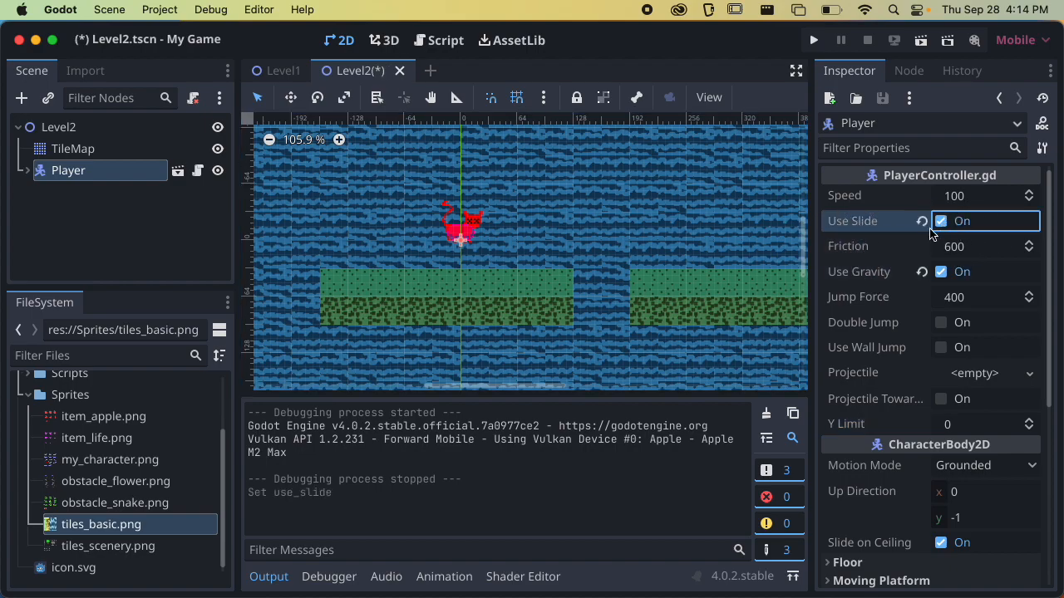
{"action": "left_click", "coordinate": [920, 40]}
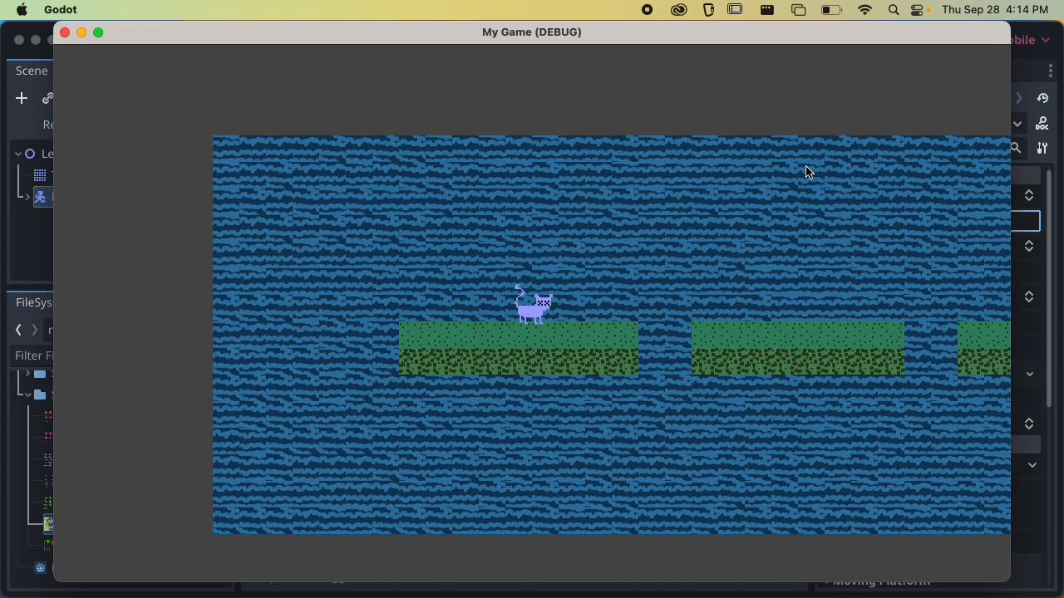
{"action": "key", "text": "Left"}
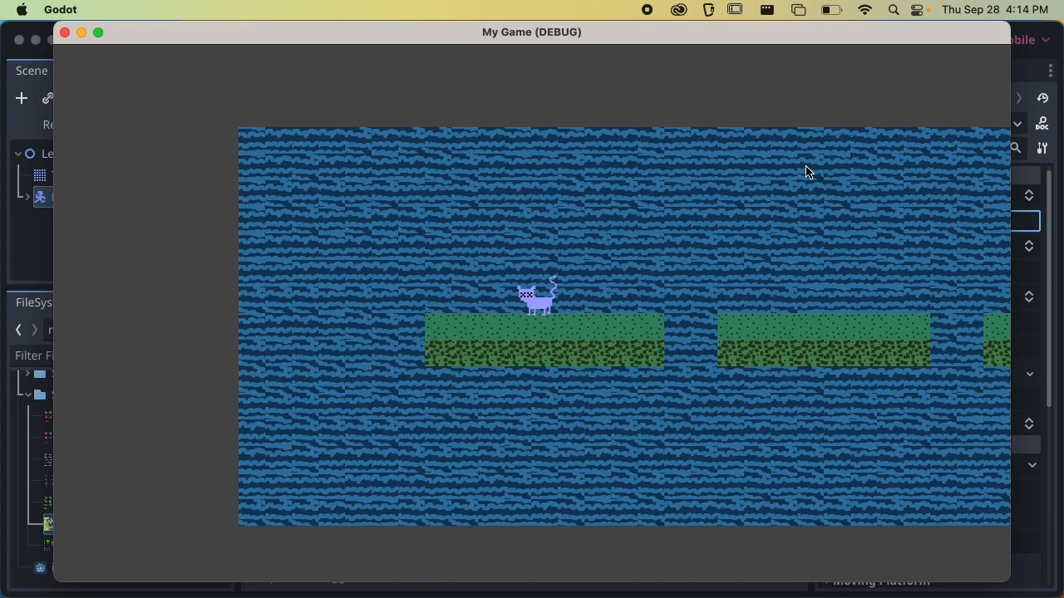
{"action": "key", "text": "Right"}
{"action": "key", "text": "Right"}
{"action": "key", "text": "Right"}
{"action": "key", "text": "Right"}
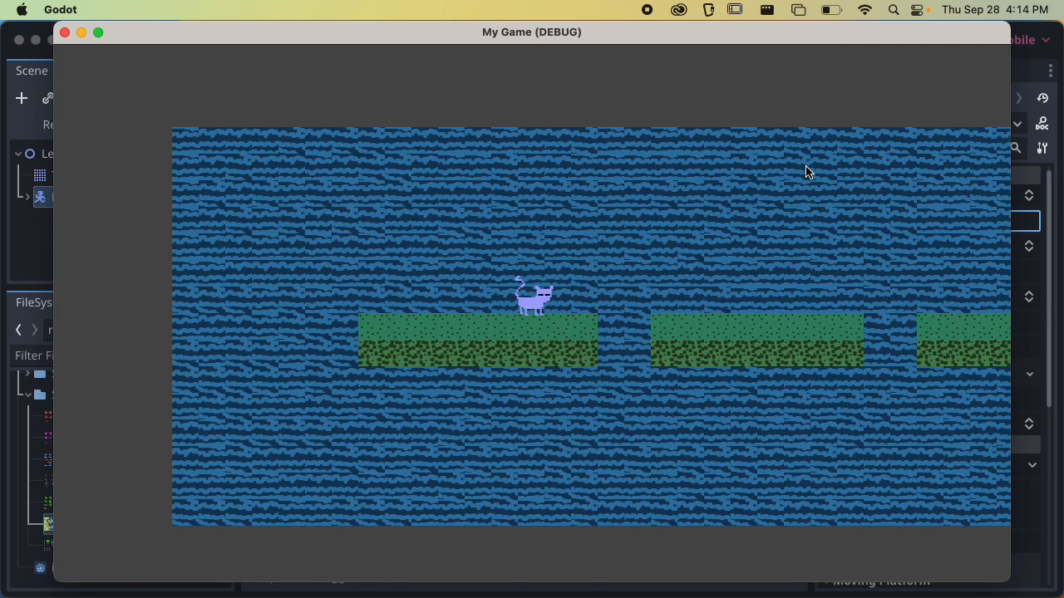
{"action": "key", "text": "super+q"}
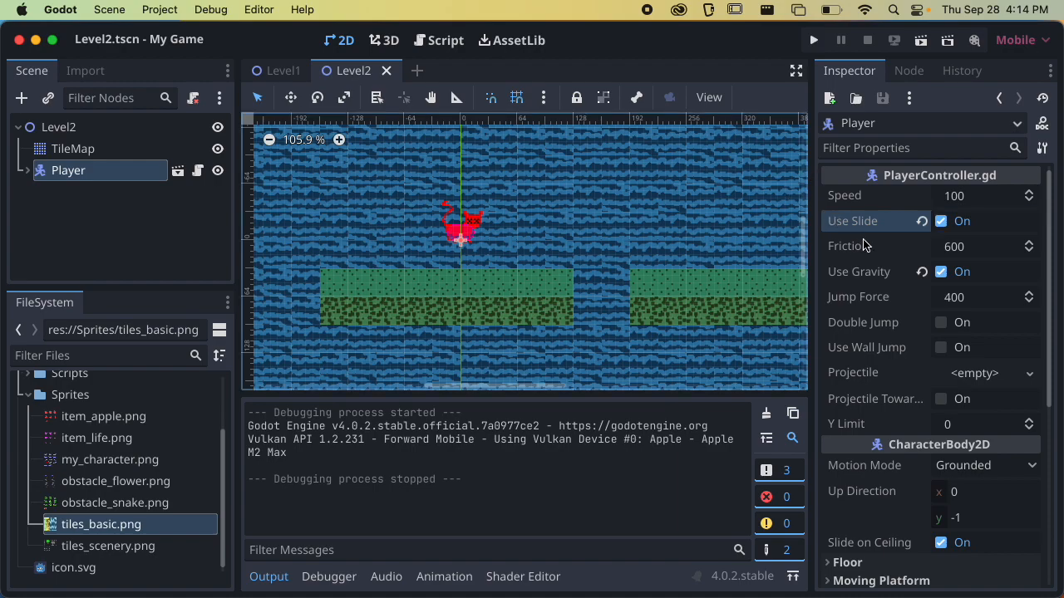
Set the Player's Friction to 0, playtest sliding off the first platform, and quit the game
{"action": "left_click", "coordinate": [956, 246]}
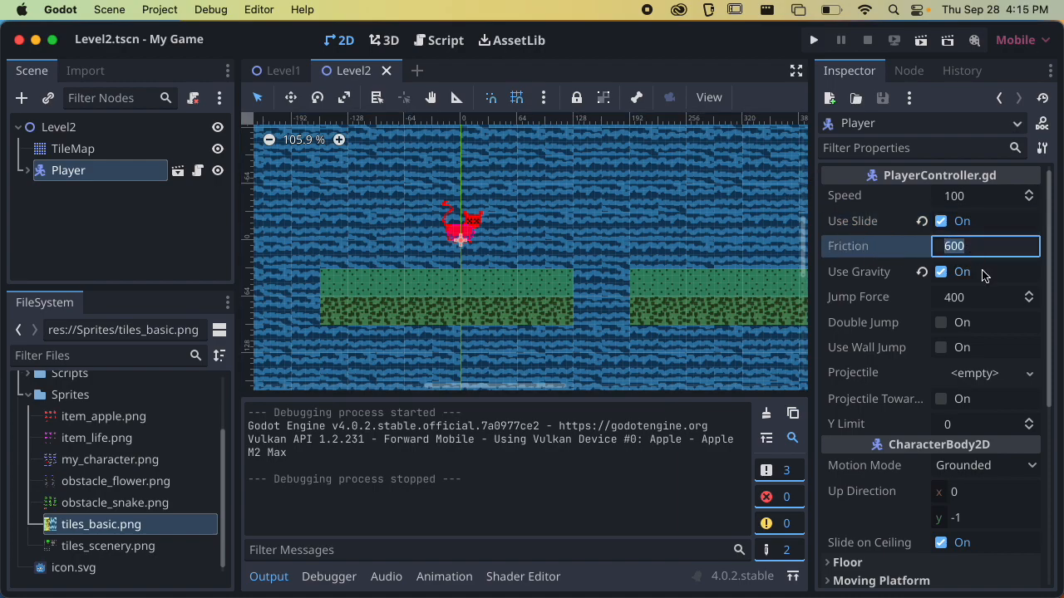
{"action": "type", "text": "0"}
{"action": "key", "text": "Return"}
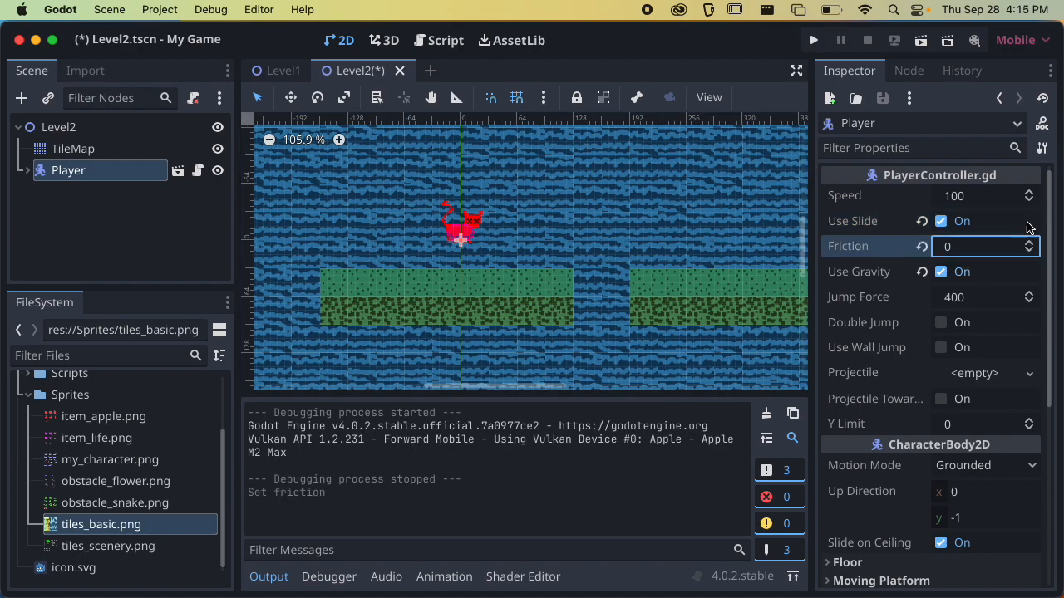
{"action": "left_click", "coordinate": [920, 40]}
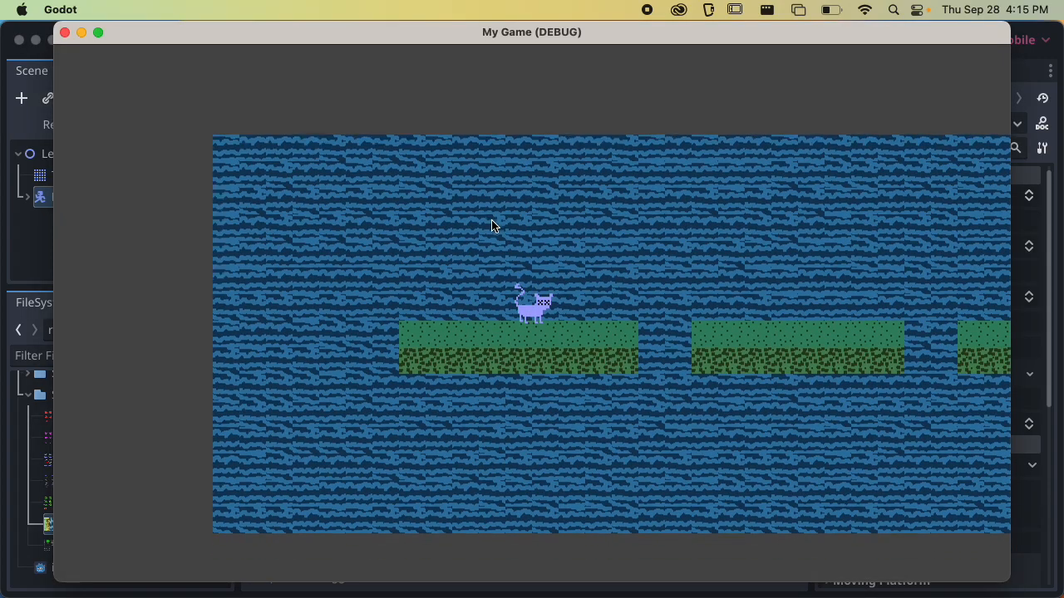
{"action": "key", "text": "Right"}
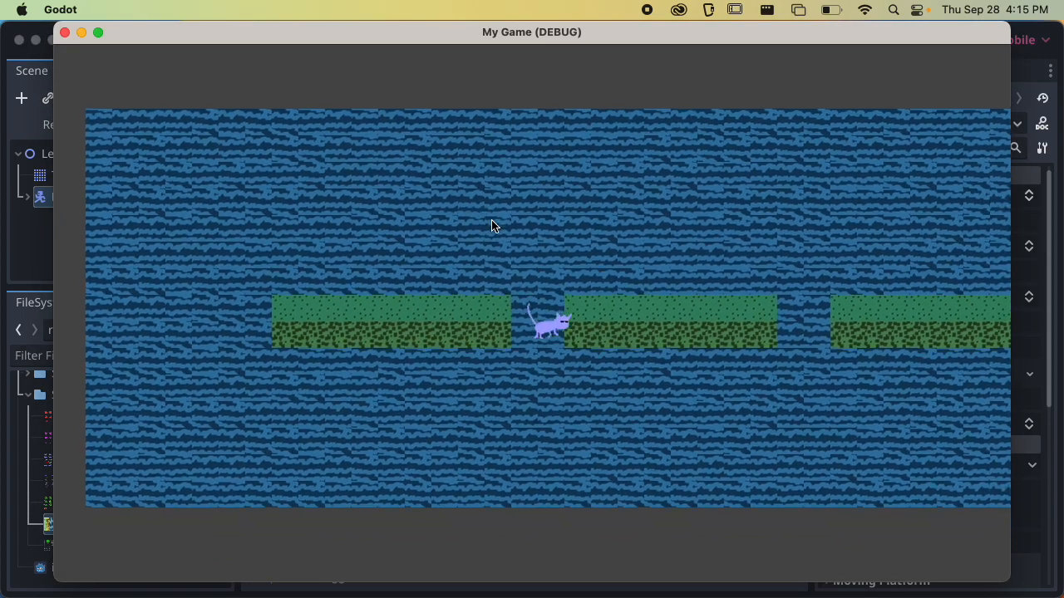
{"action": "key", "text": "super+q"}
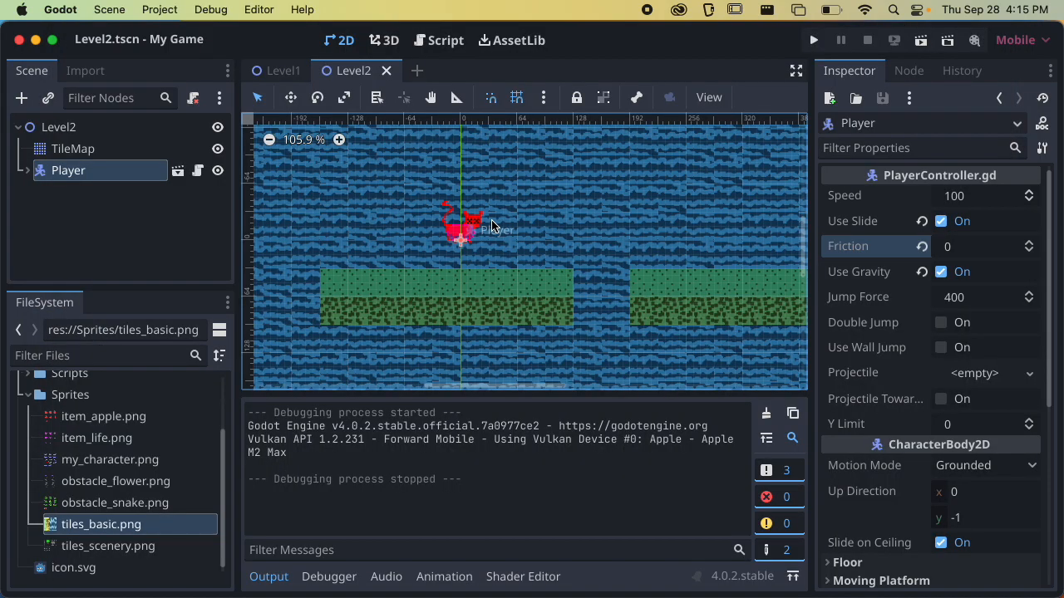
Set the Player's Friction to 200, playtest sliding and jumping from the first platform to the second, and close the game
{"action": "left_click", "coordinate": [987, 248]}
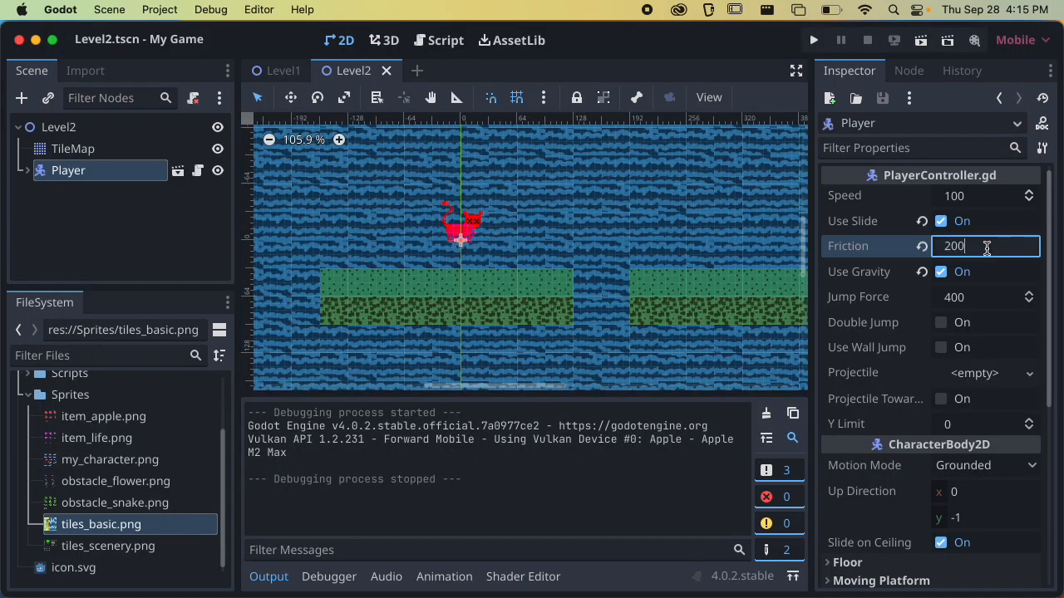
{"action": "type", "text": "200"}
{"action": "key", "text": "Return"}
{"action": "key", "text": "super+b"}
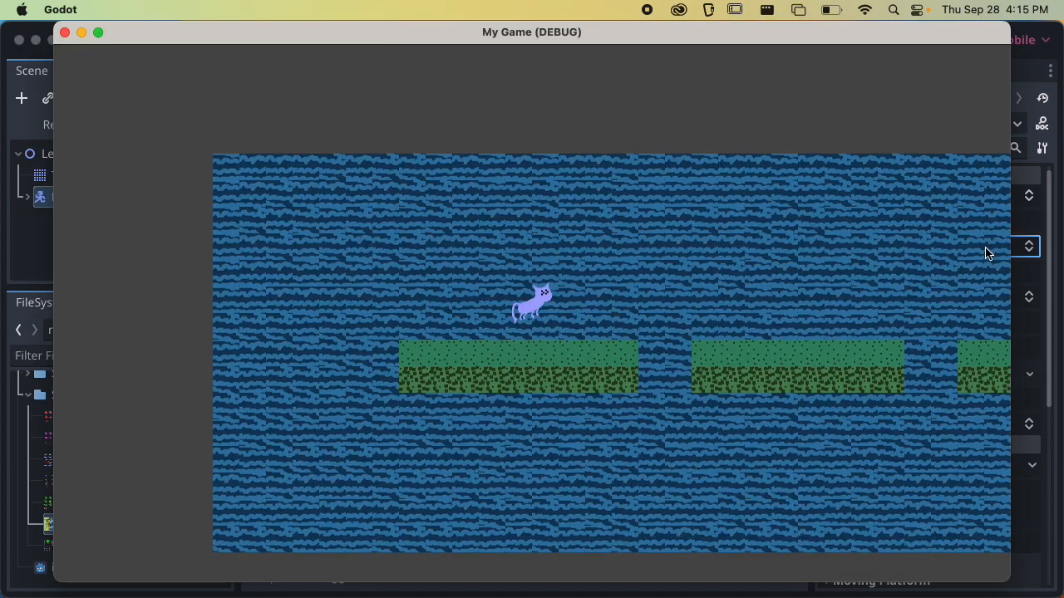
{"action": "key", "text": "Left"}
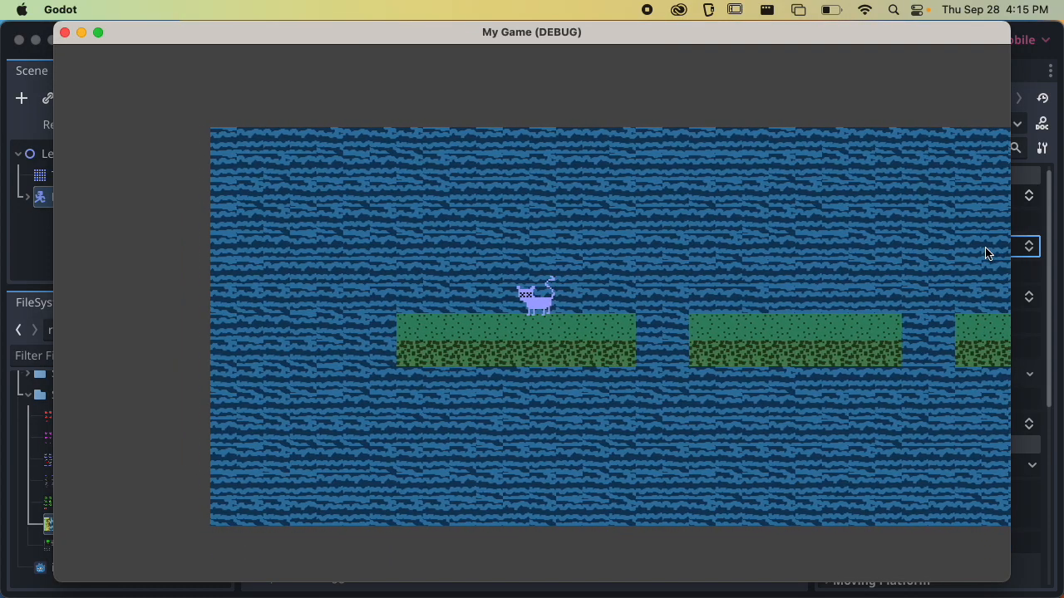
{"action": "key", "text": "space"}
{"action": "key", "text": "Left"}
{"action": "key", "text": "Right"}
{"action": "key", "text": "space"}
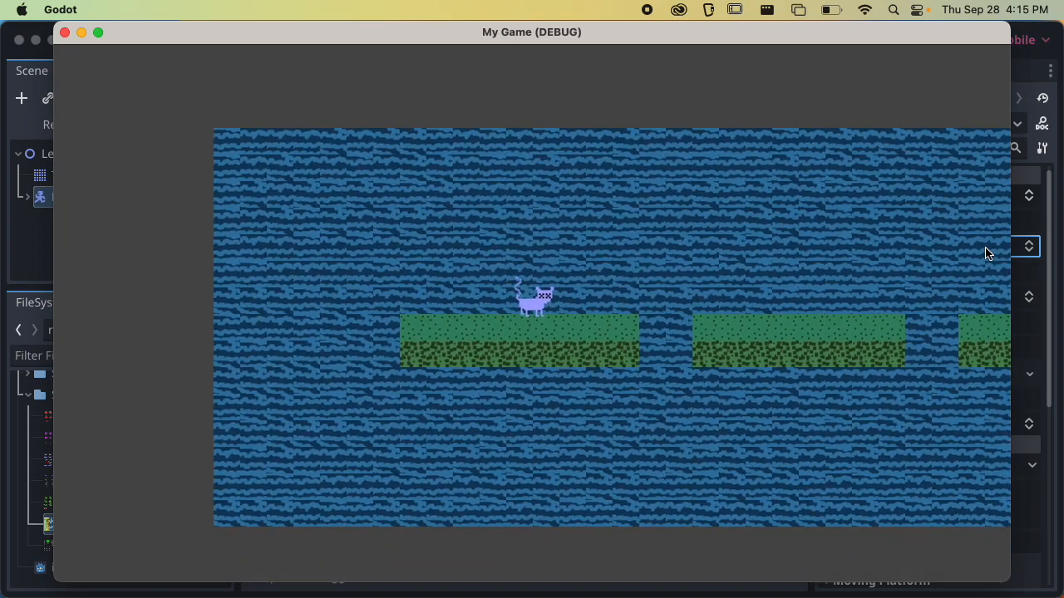
{"action": "key", "text": "Right"}
{"action": "key", "text": "space"}
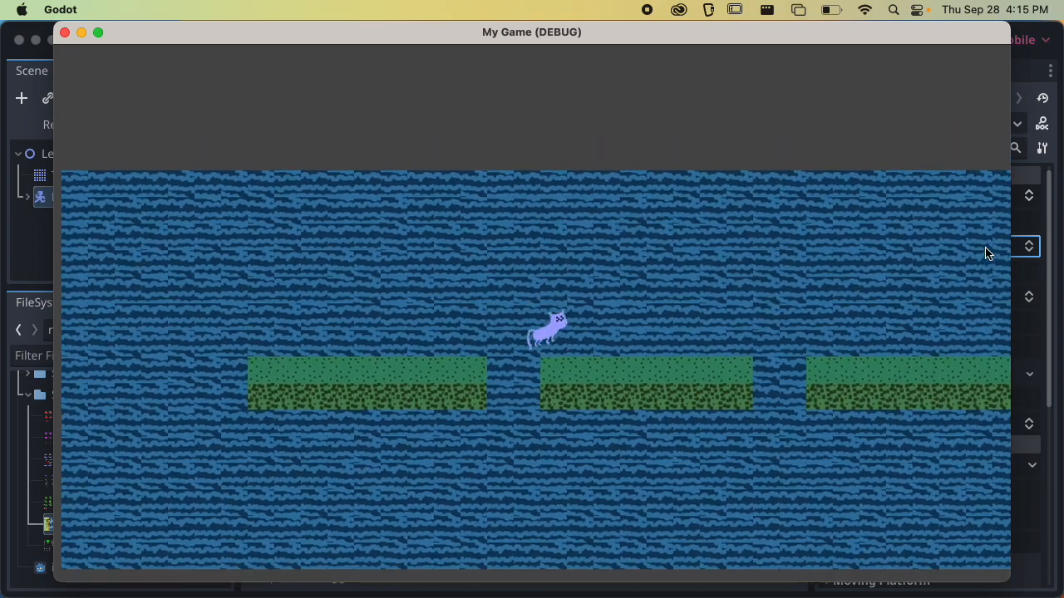
{"action": "key", "text": "space"}
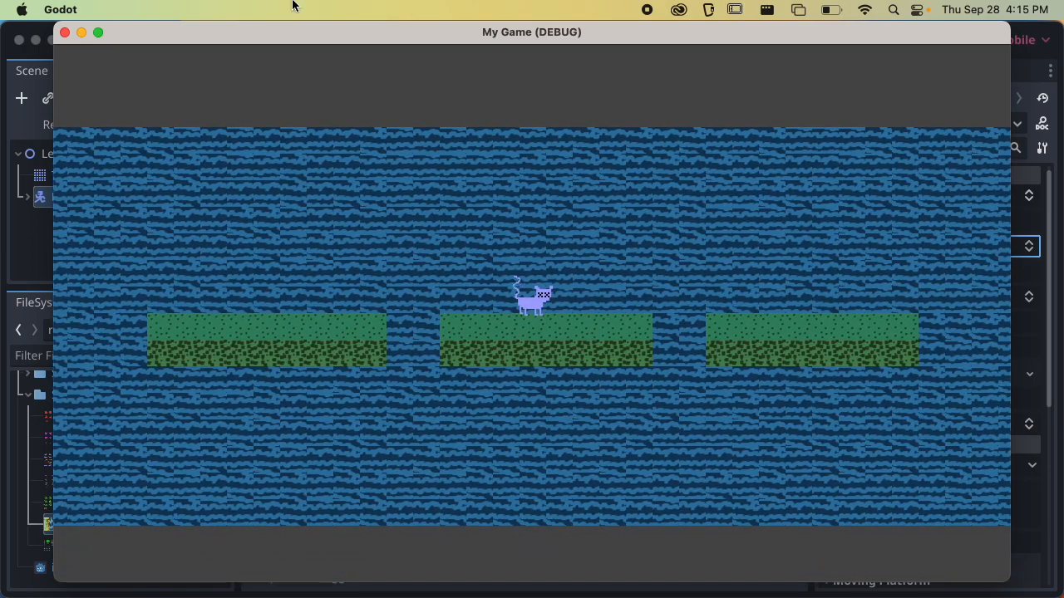
{"action": "left_click", "coordinate": [64, 33]}
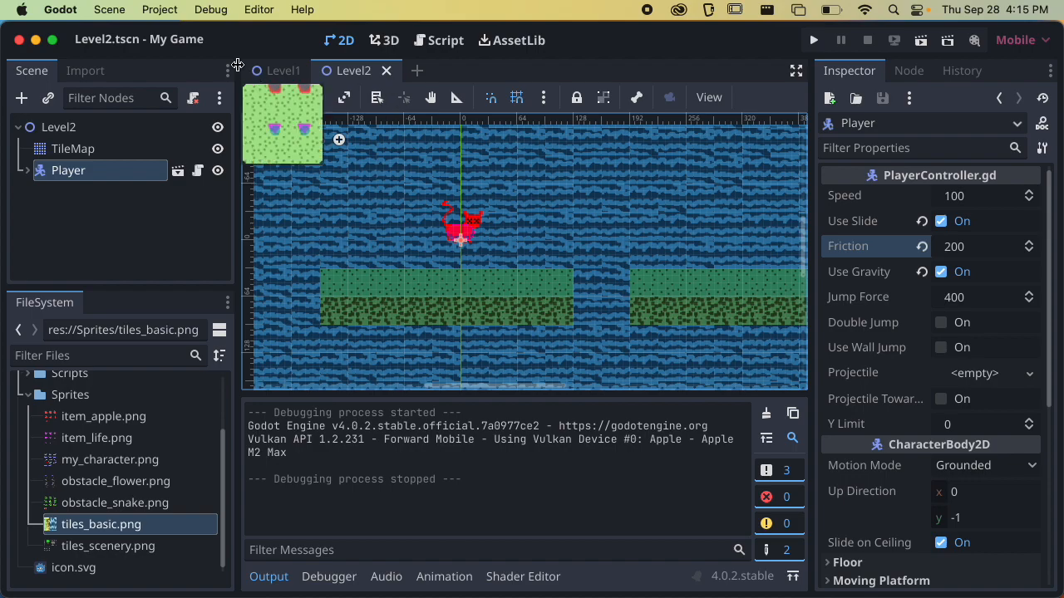
Turn on Visible Collision Shapes for debugging, run the current scene, walk off the platform, and quit the game
{"action": "left_click", "coordinate": [218, 10]}
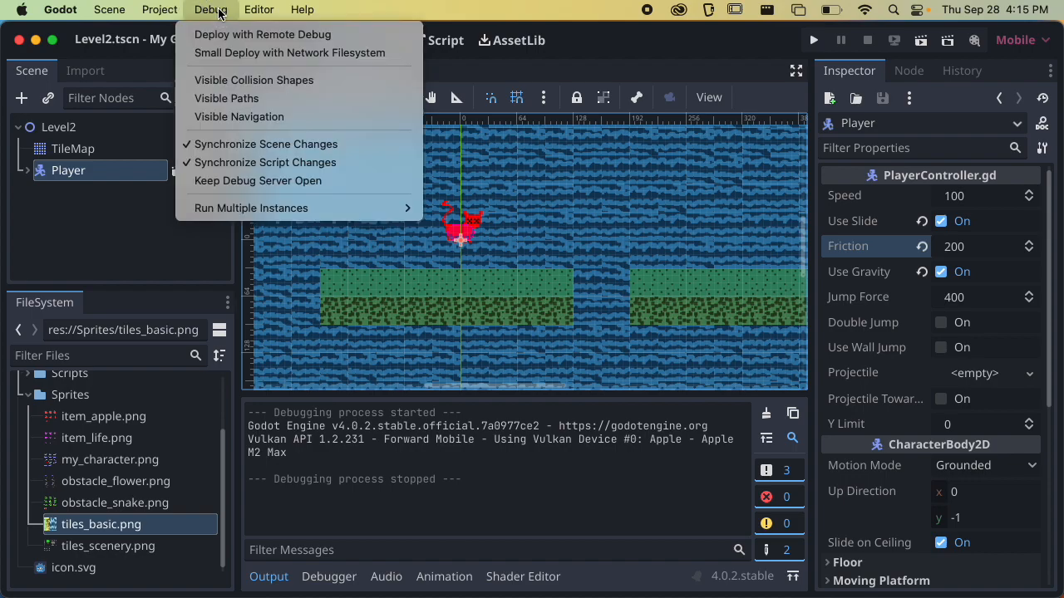
{"action": "left_click", "coordinate": [299, 80]}
{"action": "left_click", "coordinate": [907, 41]}
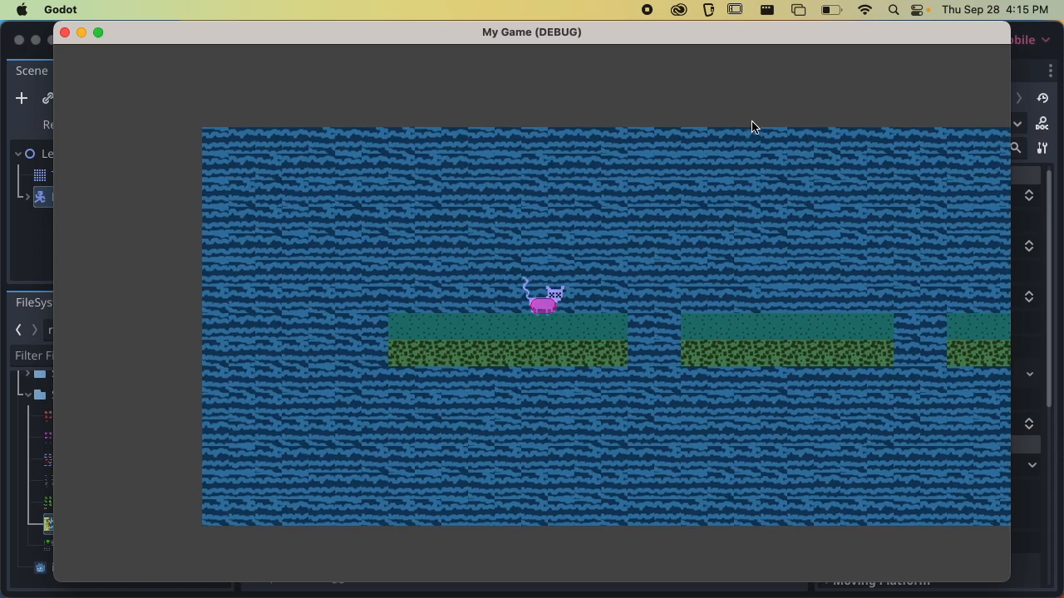
{"action": "key", "text": "Right"}
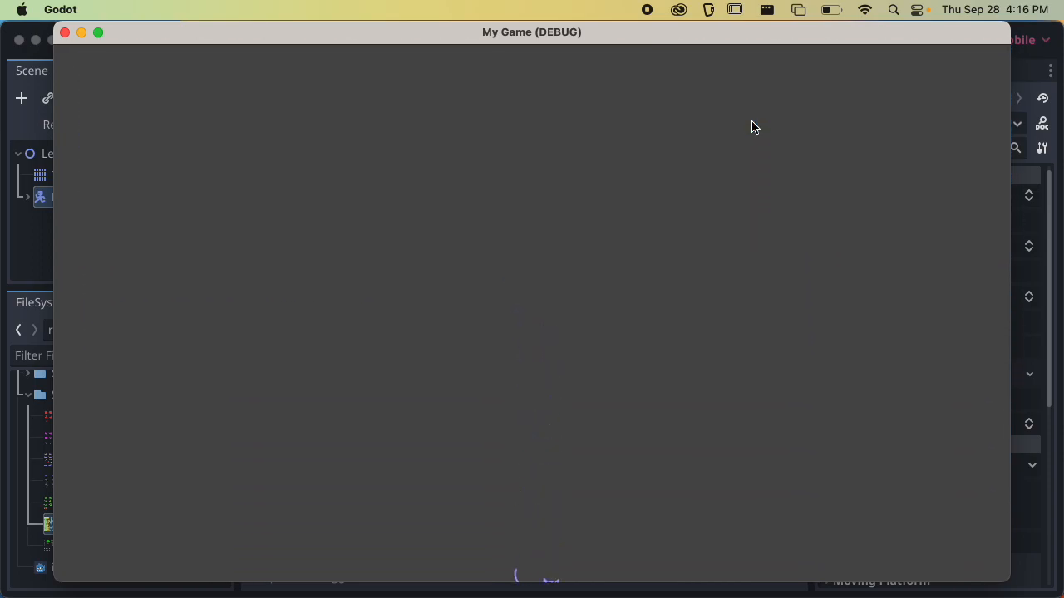
{"action": "key", "text": "super+q"}
Playtest the current scene repeatedly, walking the player off the edge of the first platform each time, and quit the game
{"action": "key", "text": "super+b"}
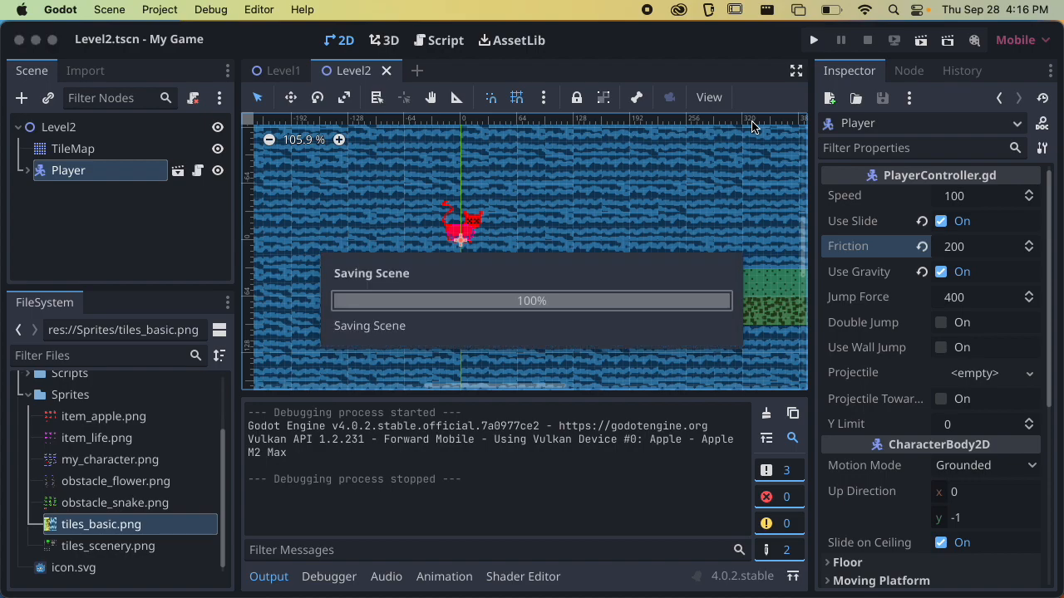
{"action": "key", "text": "Right"}
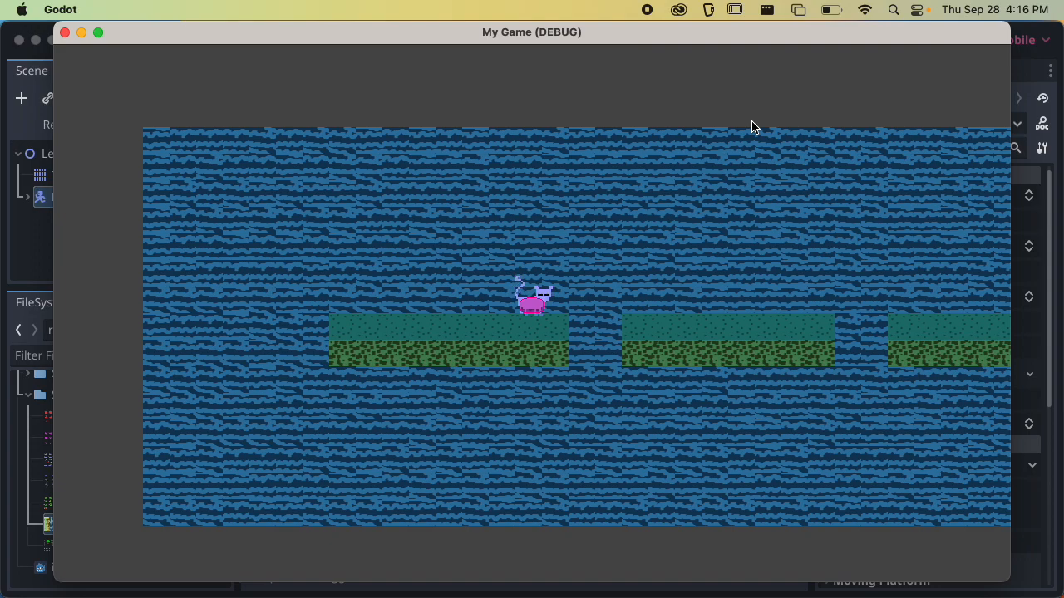
{"action": "key", "text": "Right"}
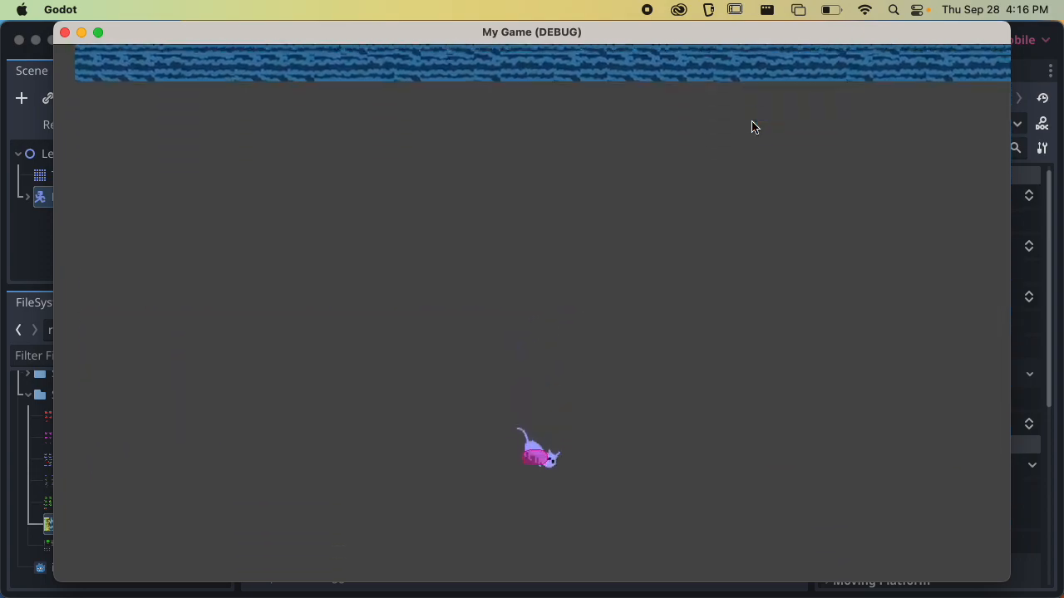
{"action": "key", "text": "super+q"}
{"action": "key", "text": "super+r"}
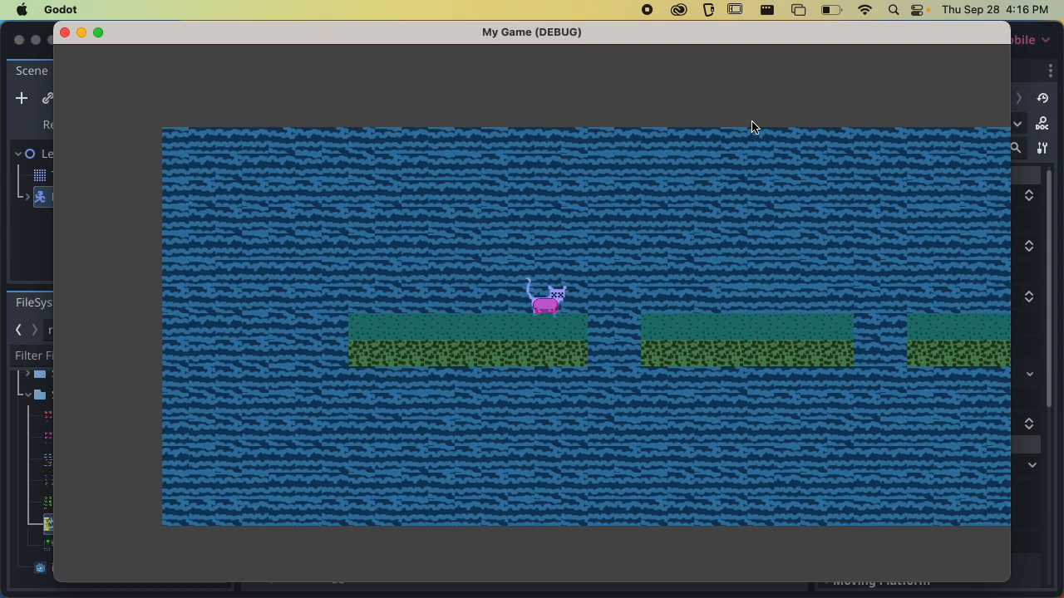
{"action": "key", "text": "Right"}
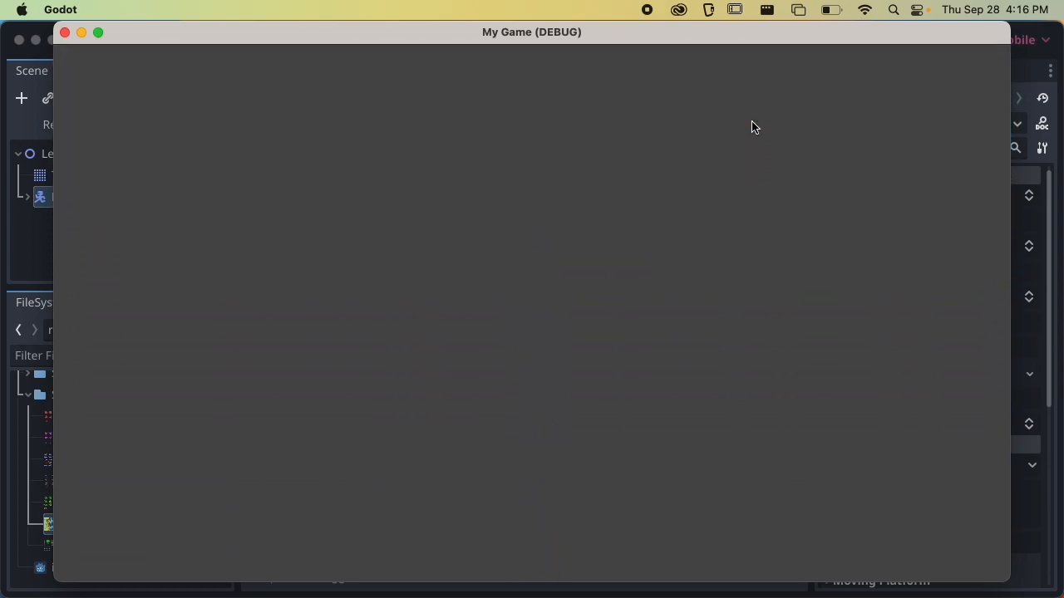
{"action": "key", "text": "super+r"}
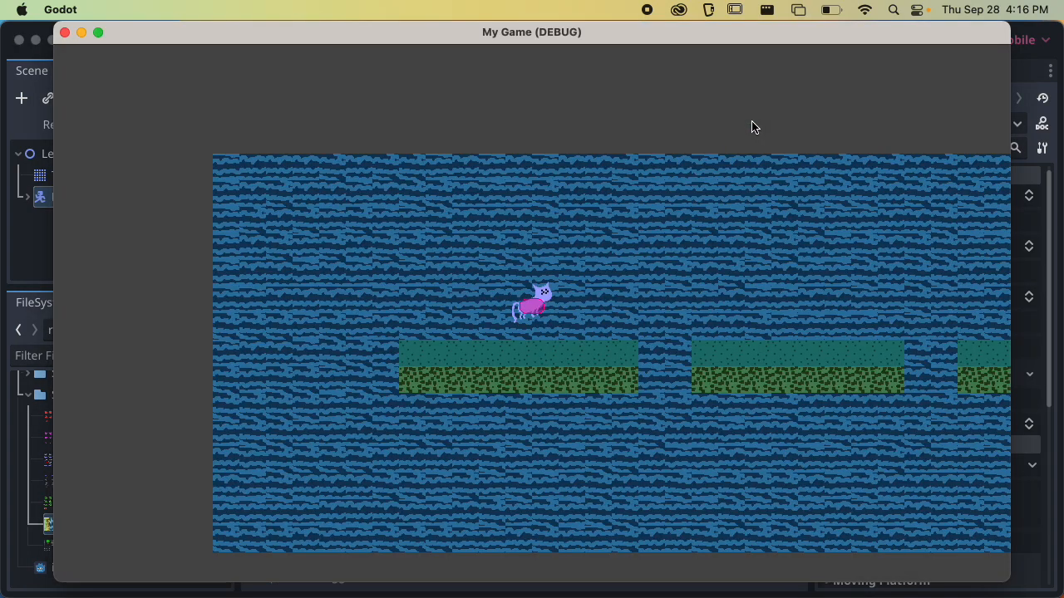
{"action": "key", "text": "Right"}
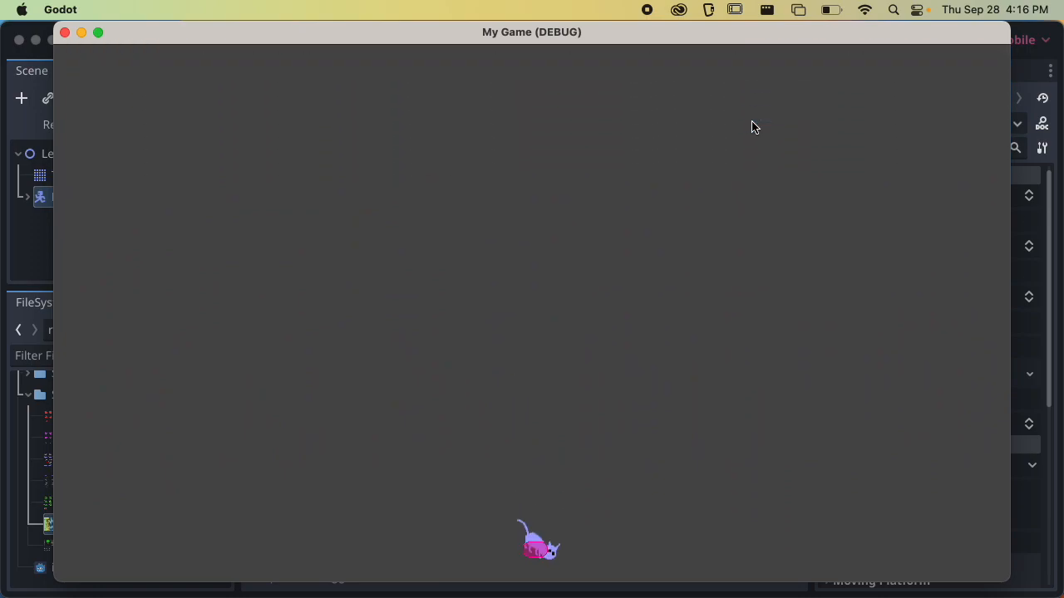
{"action": "key", "text": "super+q"}
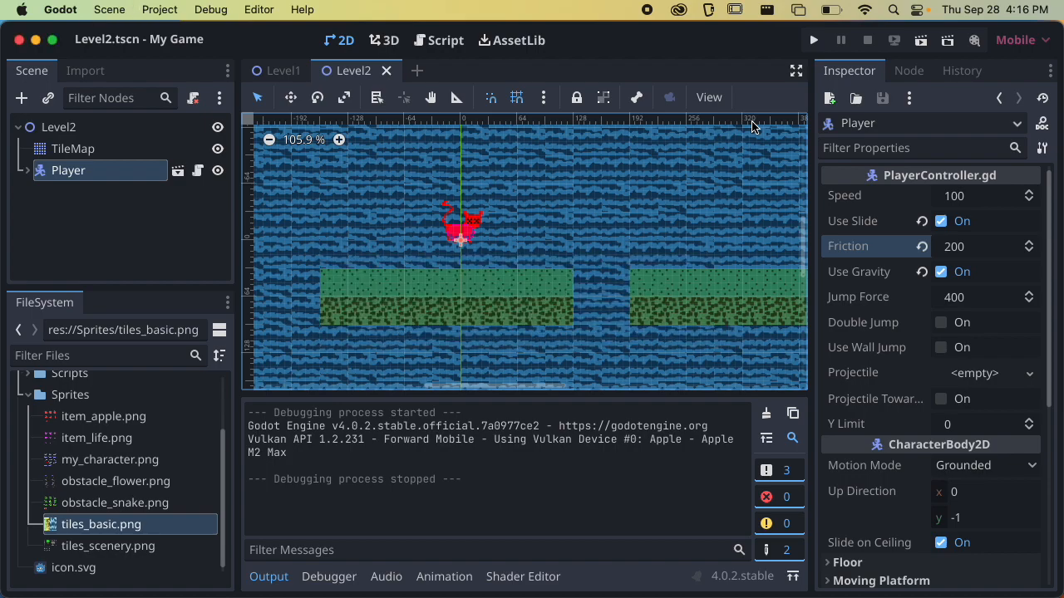
{"action": "left_click", "coordinate": [210, 9]}
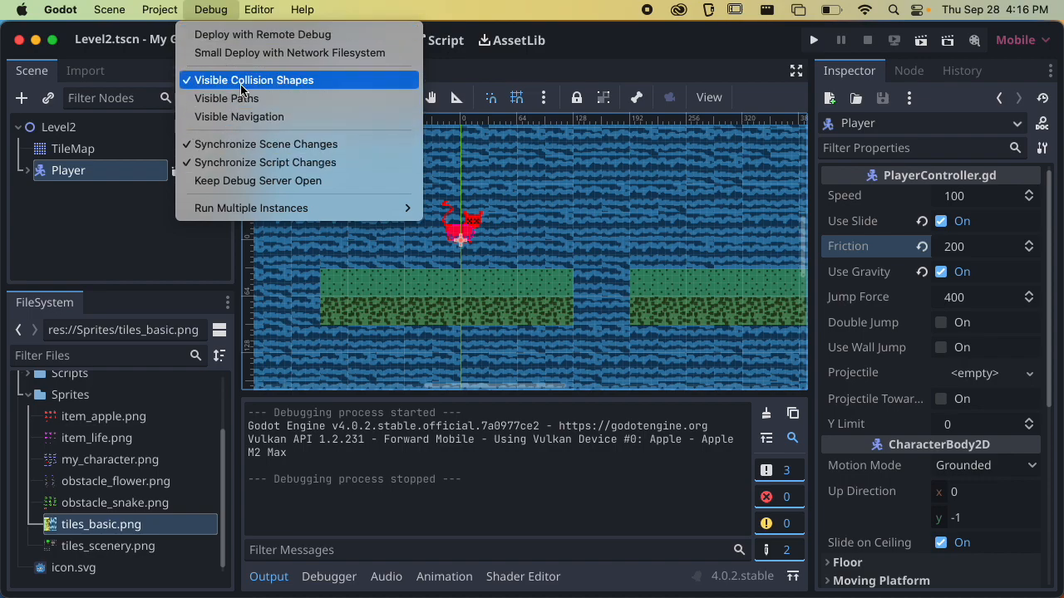
{"action": "left_click", "coordinate": [215, 10]}
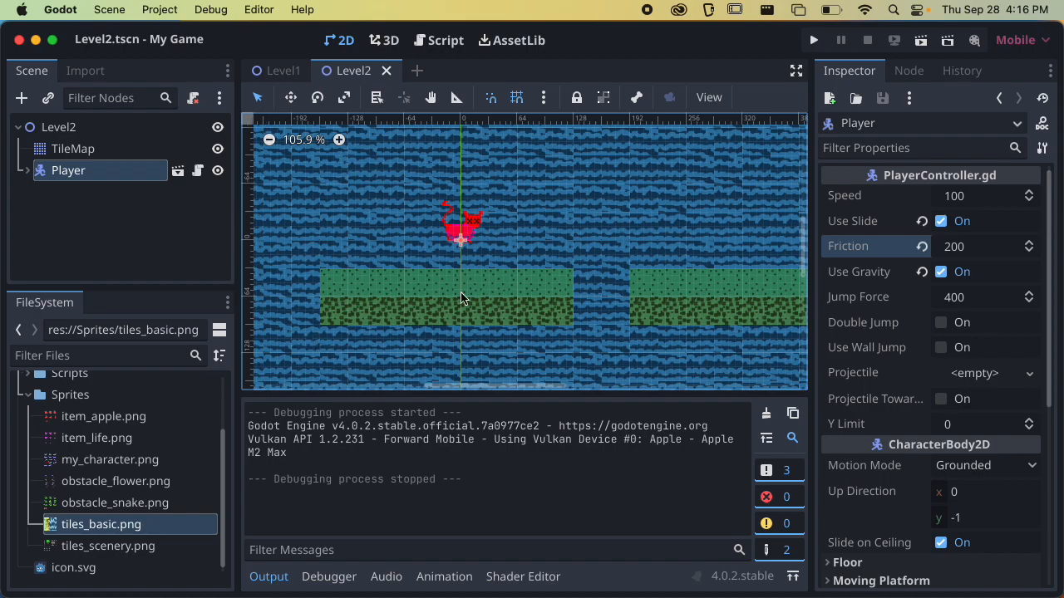
{"action": "scroll", "coordinate": [439, 302], "scroll_direction": "down", "scroll_amount": 7}
{"action": "middle_click_drag", "start_coordinate": [420, 255], "coordinate": [472, 254]}
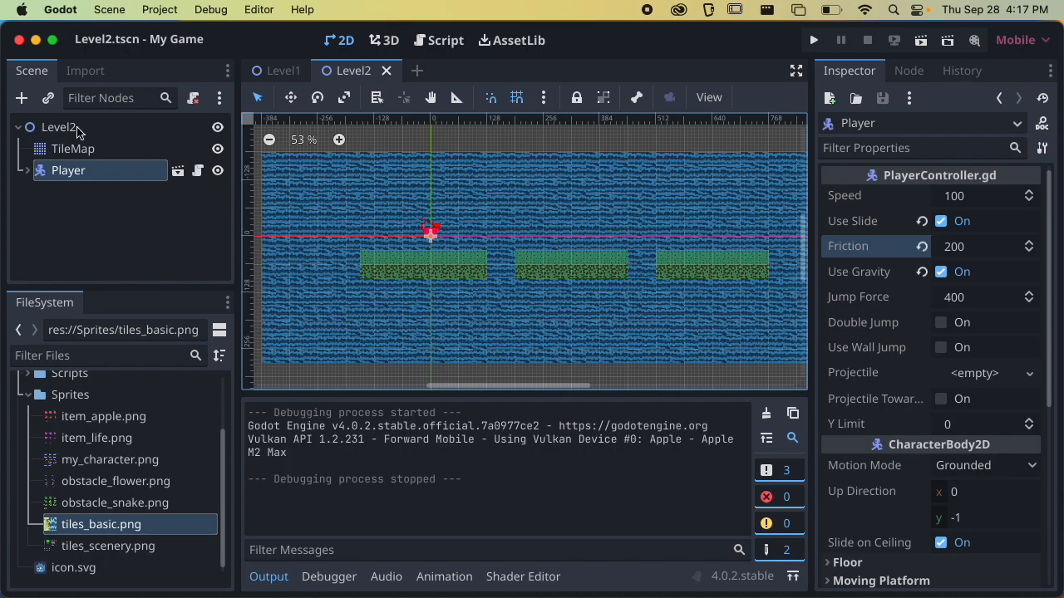
Collapse the Sprites folder, expand Scenes and its Components folder in the project files, and select Player.tscn
{"action": "left_click", "coordinate": [30, 395]}
{"action": "left_click", "coordinate": [30, 429]}
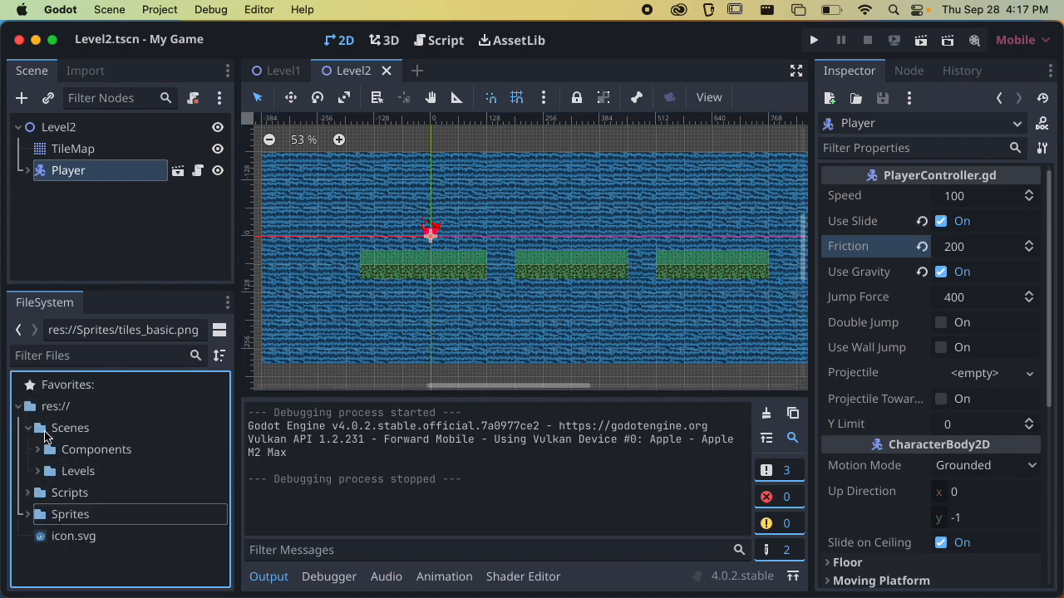
{"action": "left_click", "coordinate": [77, 453]}
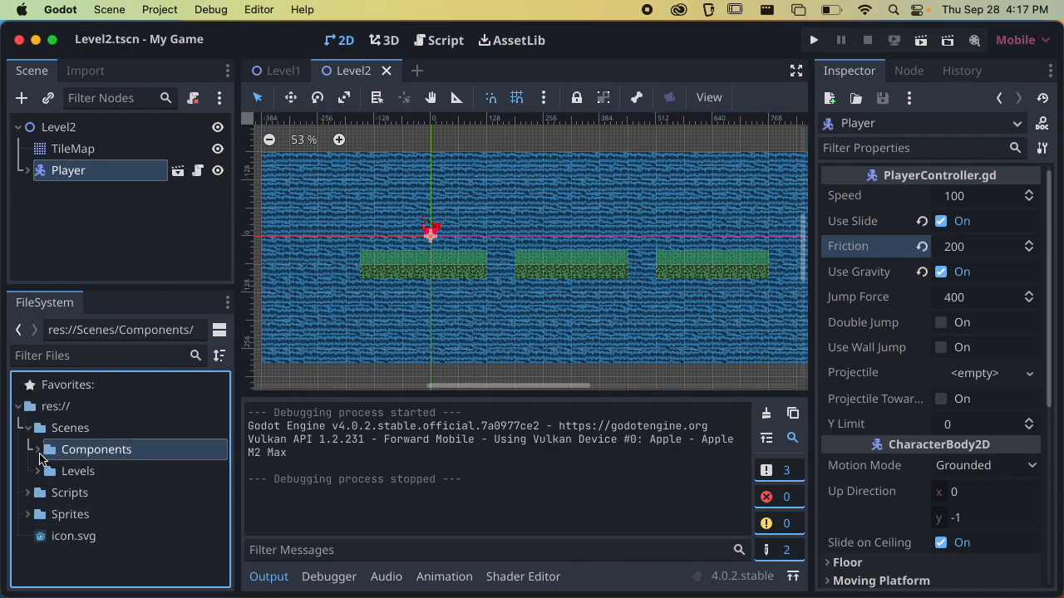
{"action": "left_click", "coordinate": [37, 452]}
{"action": "scroll", "coordinate": [120, 453], "scroll_direction": "up", "scroll_amount": 2}
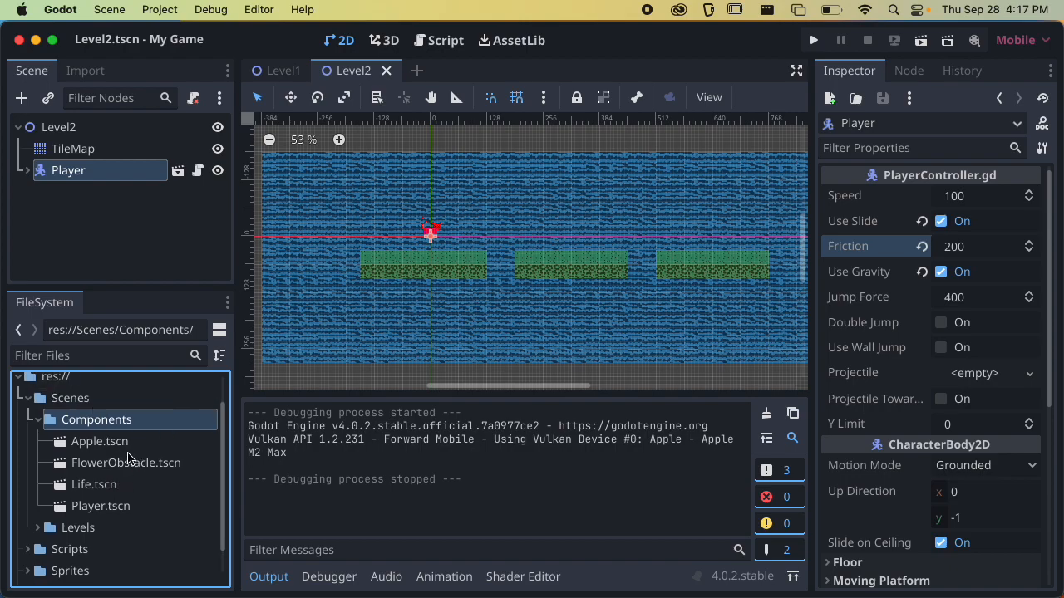
{"action": "left_click", "coordinate": [94, 512]}
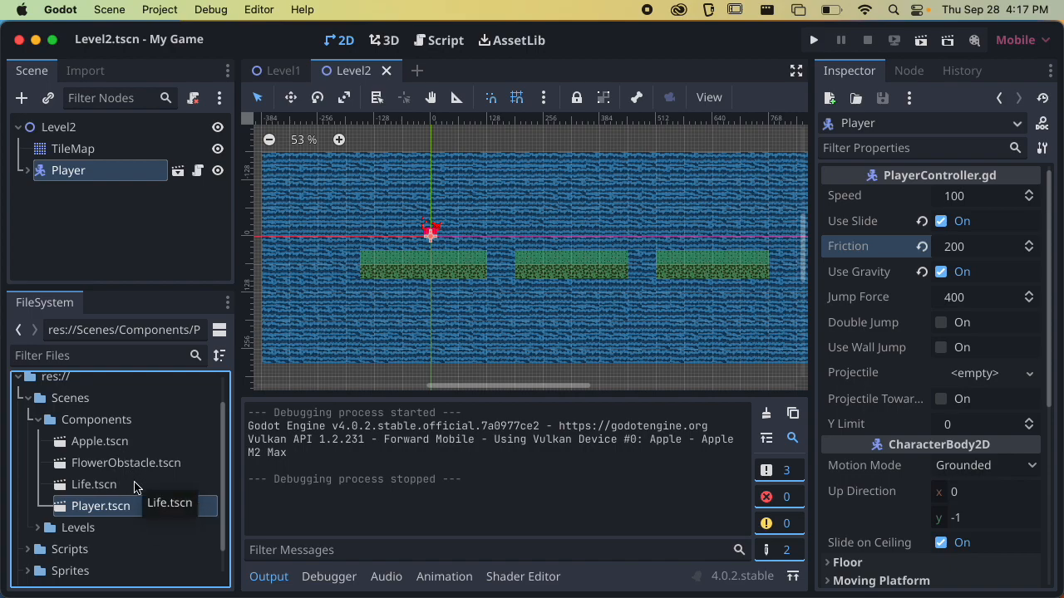
Create a new scene with a CharacterBody2D root node and rename that node to Enemy
{"action": "left_click", "coordinate": [416, 70]}
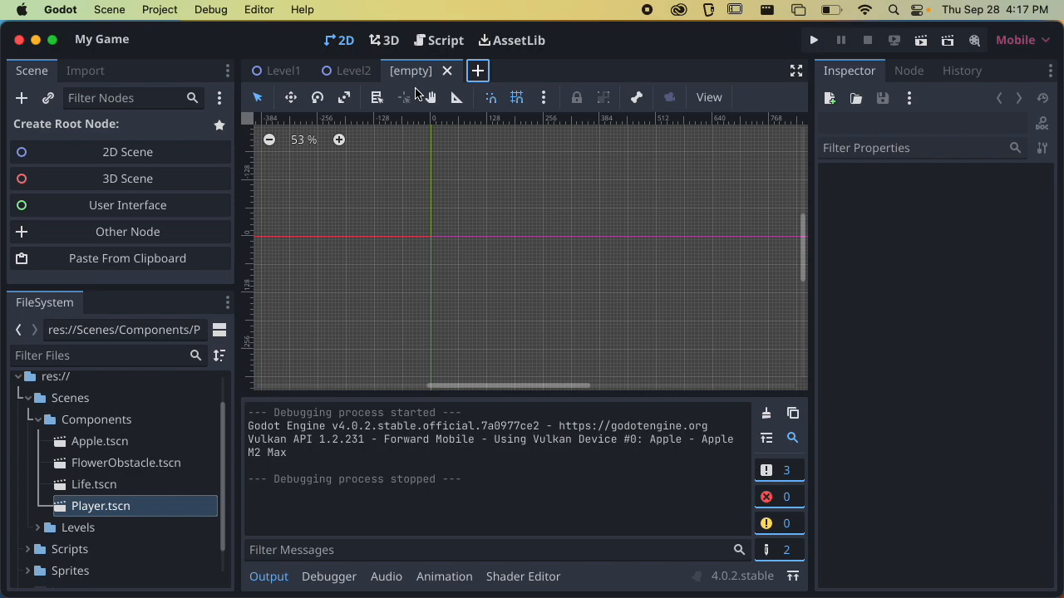
{"action": "left_click", "coordinate": [114, 240]}
{"action": "type", "text": "charac"}
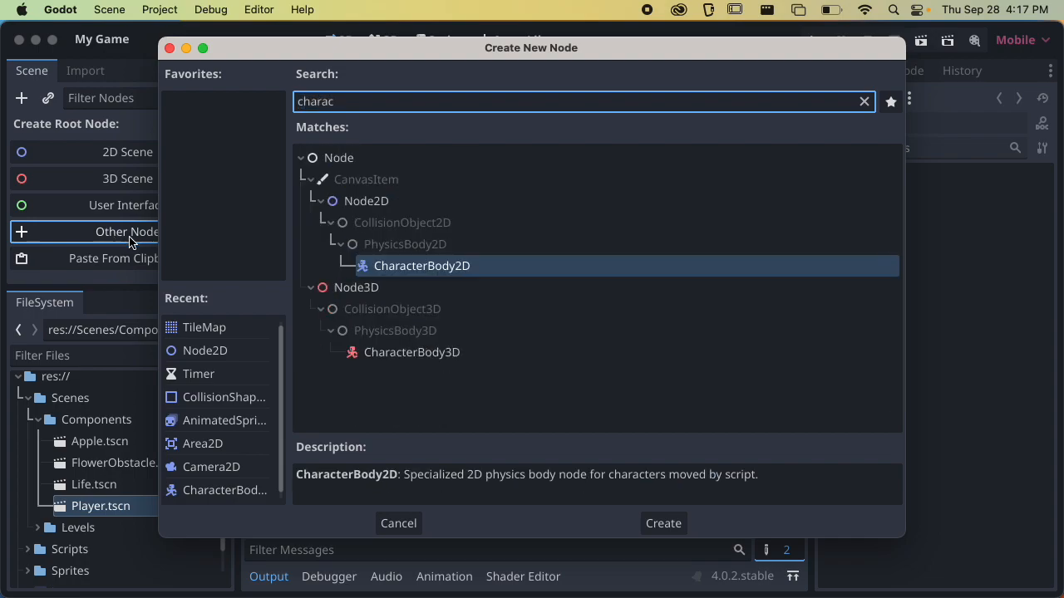
{"action": "left_click", "coordinate": [375, 270]}
{"action": "left_click", "coordinate": [662, 524]}
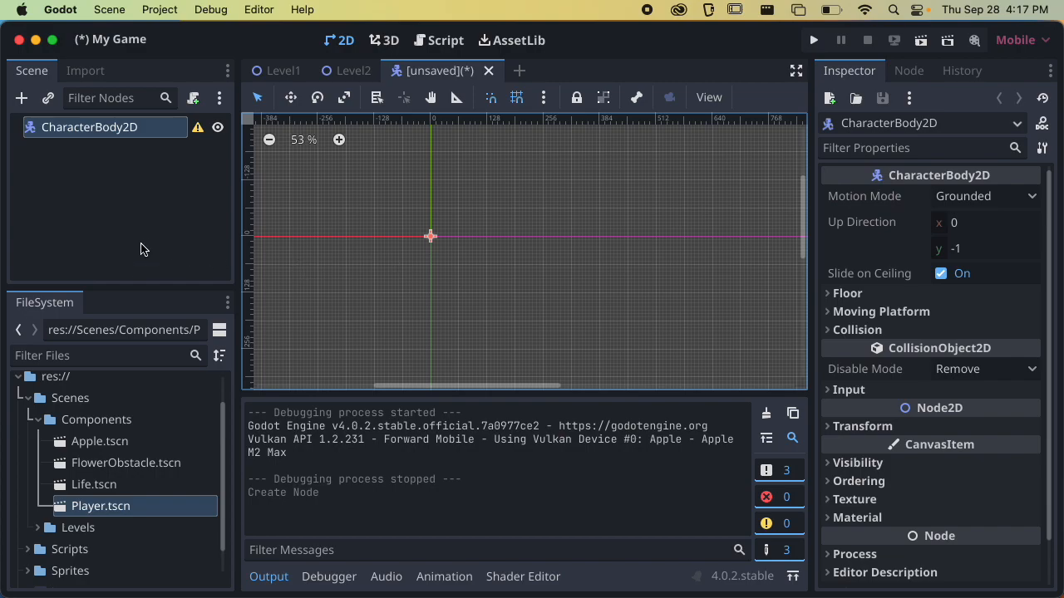
{"action": "double_click", "coordinate": [100, 129]}
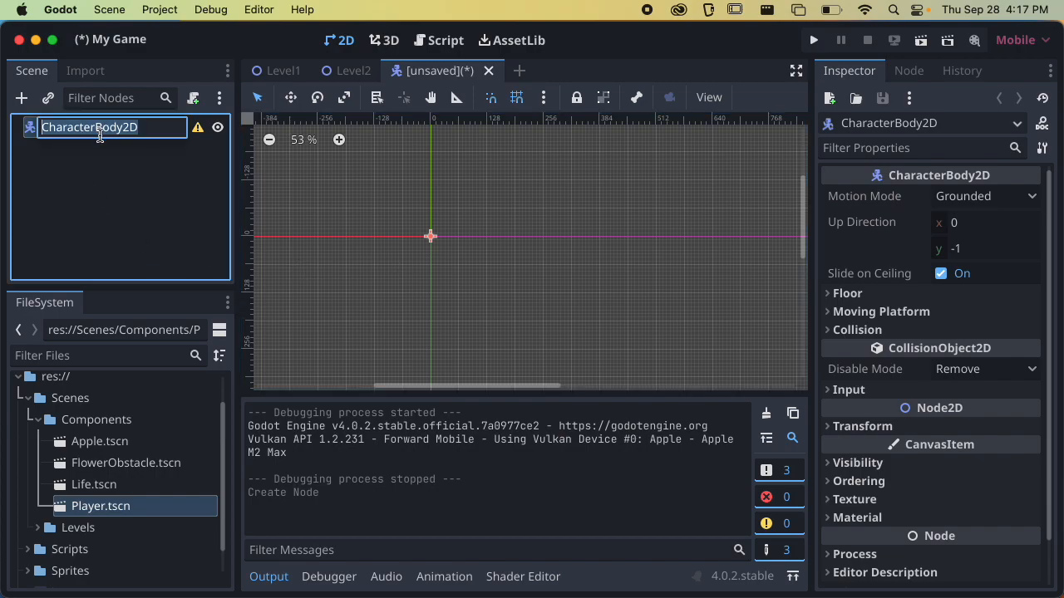
{"action": "type", "text": "Enemy"}
{"action": "key", "text": "Return"}
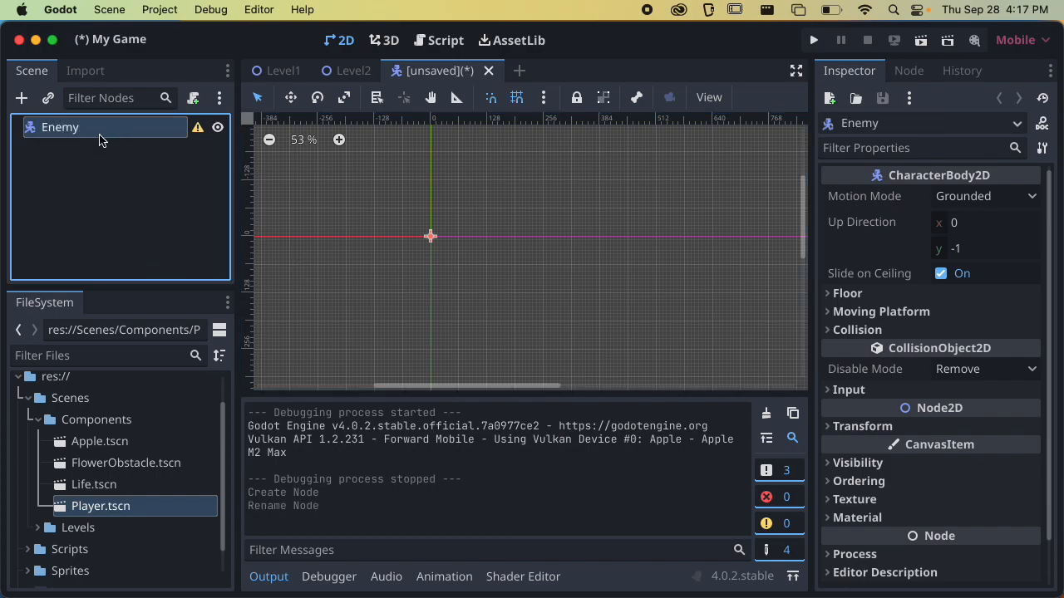
Save the new scene as Enemy.tscn in the res://Scenes/Components folder
{"action": "key", "text": "super+s"}
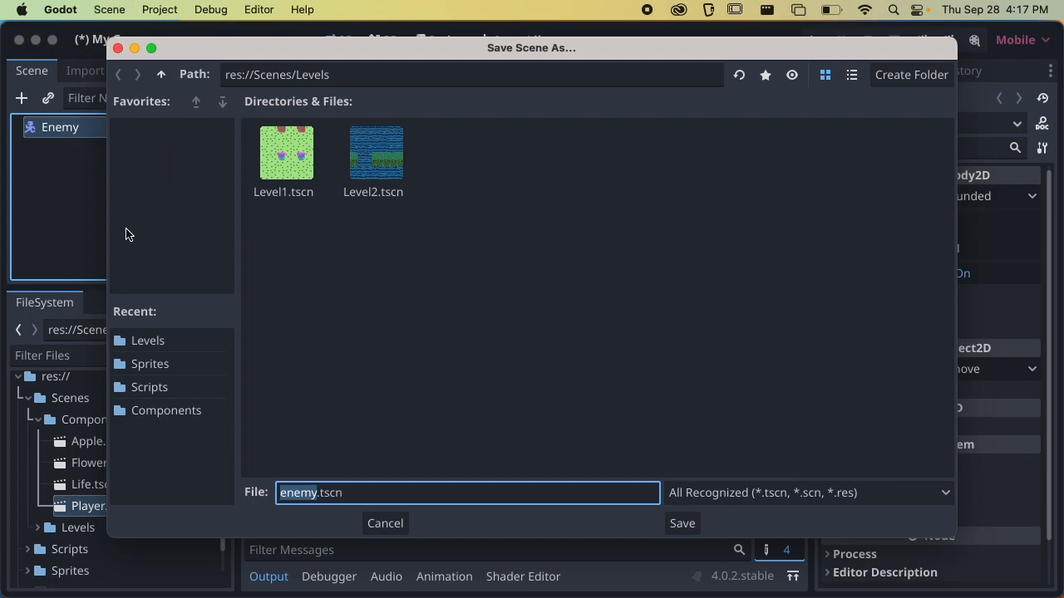
{"action": "left_click", "coordinate": [163, 75]}
{"action": "left_click", "coordinate": [161, 74]}
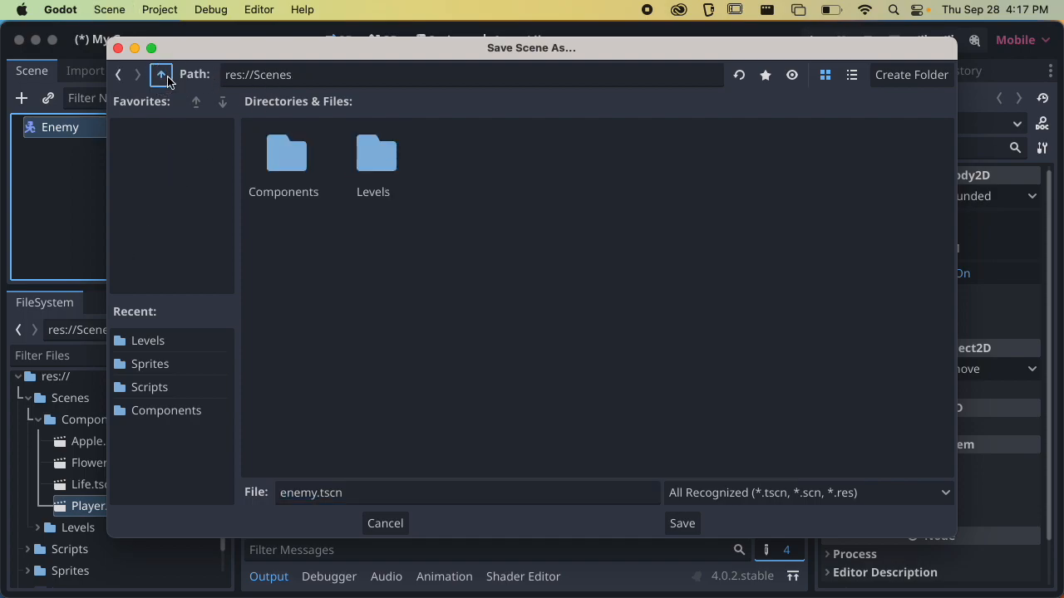
{"action": "double_click", "coordinate": [302, 156]}
{"action": "double_click", "coordinate": [295, 155]}
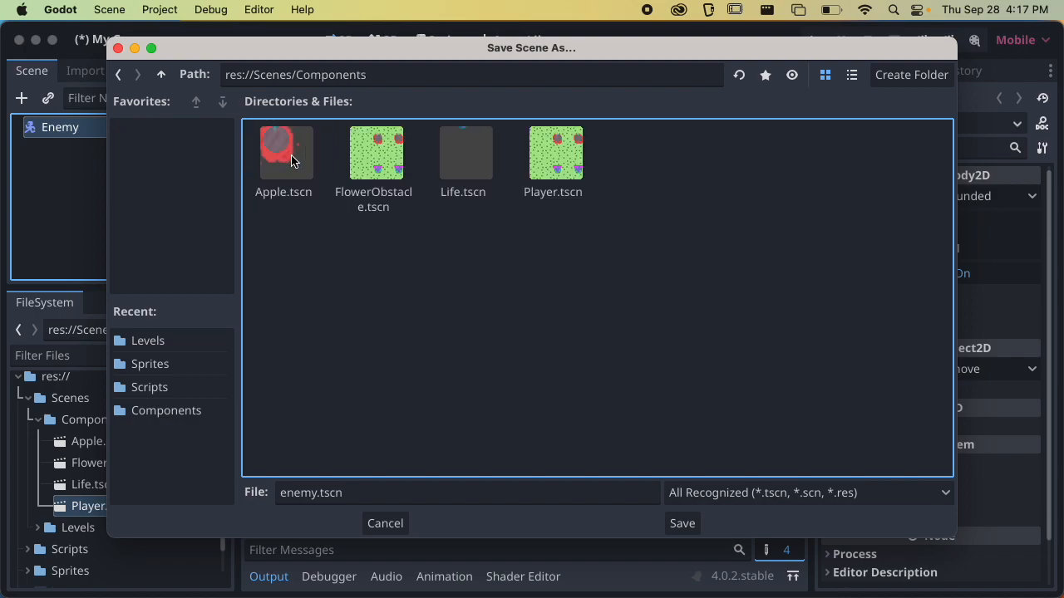
{"action": "left_click", "coordinate": [309, 495]}
{"action": "double_click", "coordinate": [309, 495]}
{"action": "type", "text": "Enemy"}
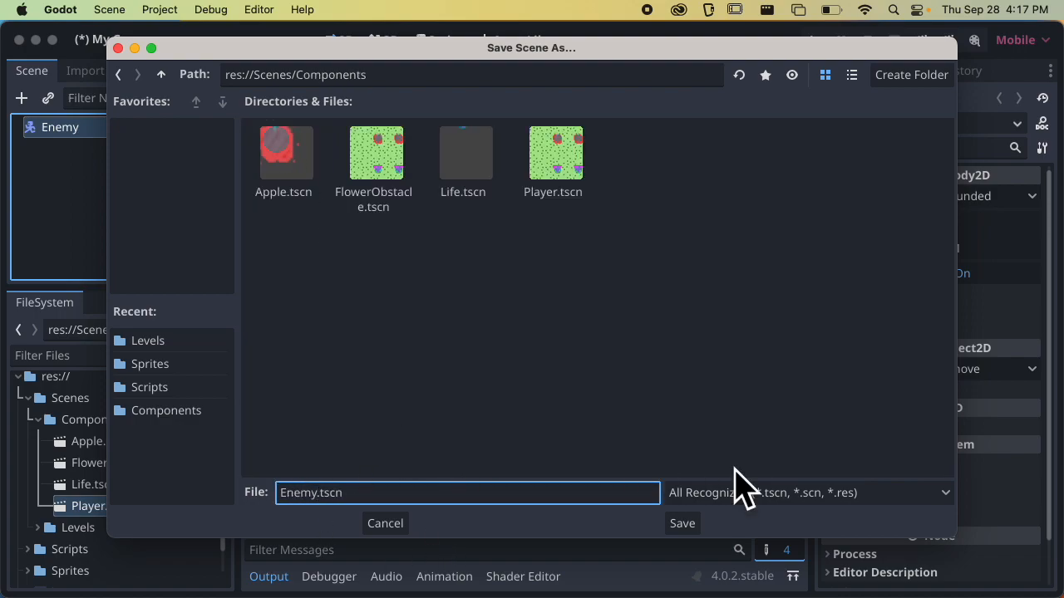
{"action": "left_click_drag", "start_coordinate": [287, 492], "coordinate": [337, 494]}
{"action": "left_click", "coordinate": [337, 494]}
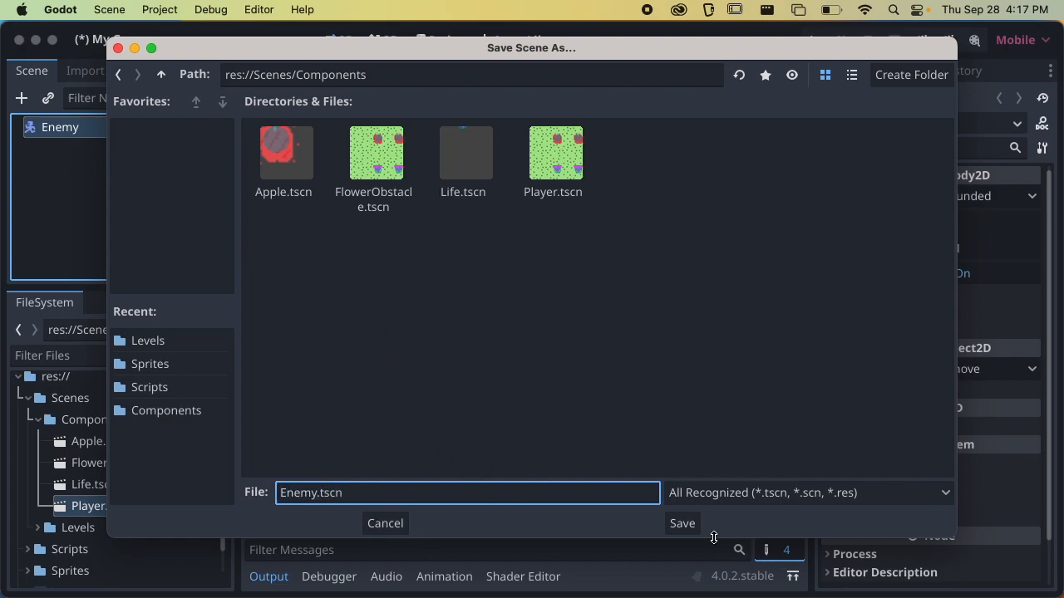
{"action": "left_click", "coordinate": [685, 526]}
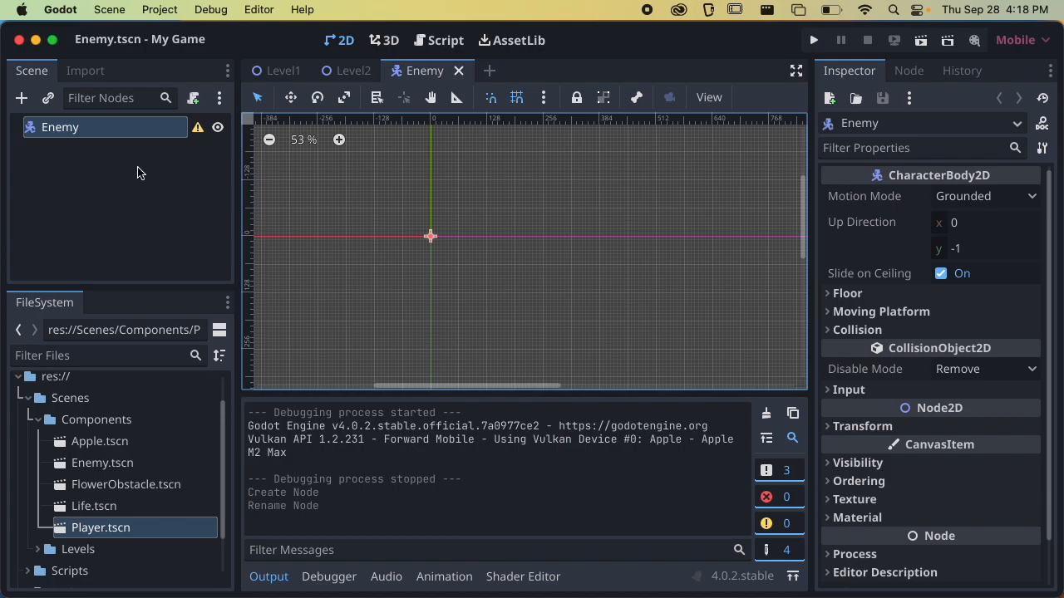
Attach the existing ObstacleMoving.gd script from res://Scripts to the Enemy node
{"action": "left_click", "coordinate": [100, 167]}
{"action": "left_click", "coordinate": [85, 129]}
{"action": "scroll", "coordinate": [992, 304], "scroll_direction": "down", "scroll_amount": 2}
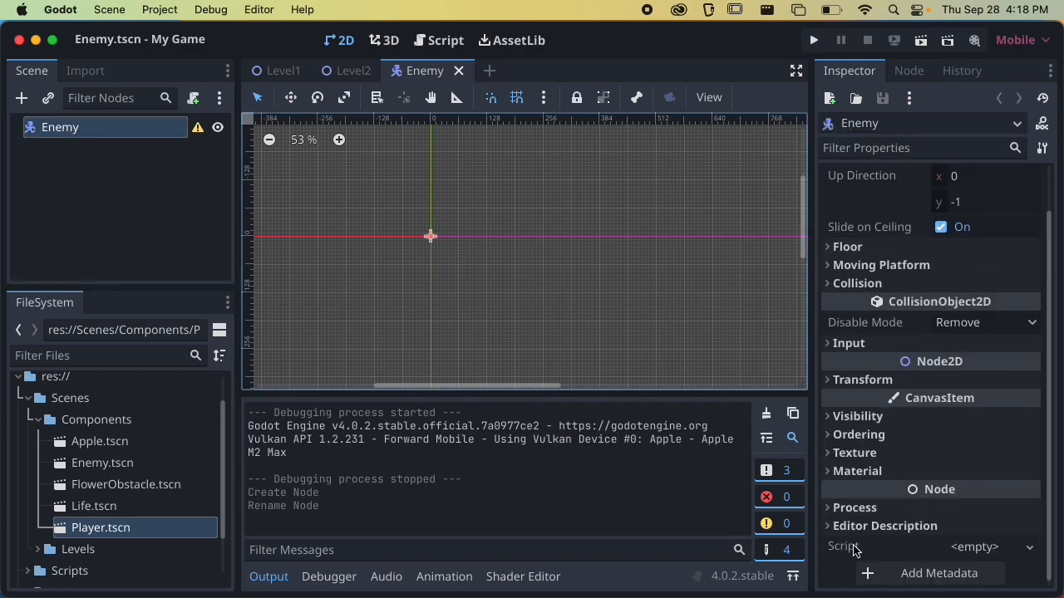
{"action": "left_click", "coordinate": [971, 548]}
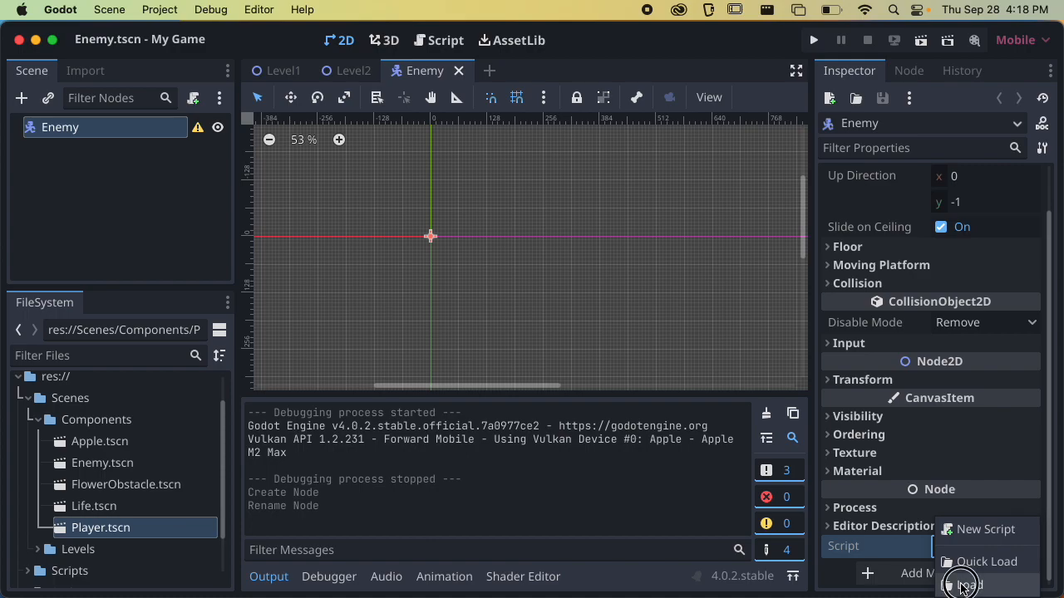
{"action": "left_click", "coordinate": [963, 586]}
{"action": "left_click", "coordinate": [382, 163]}
{"action": "double_click", "coordinate": [382, 163]}
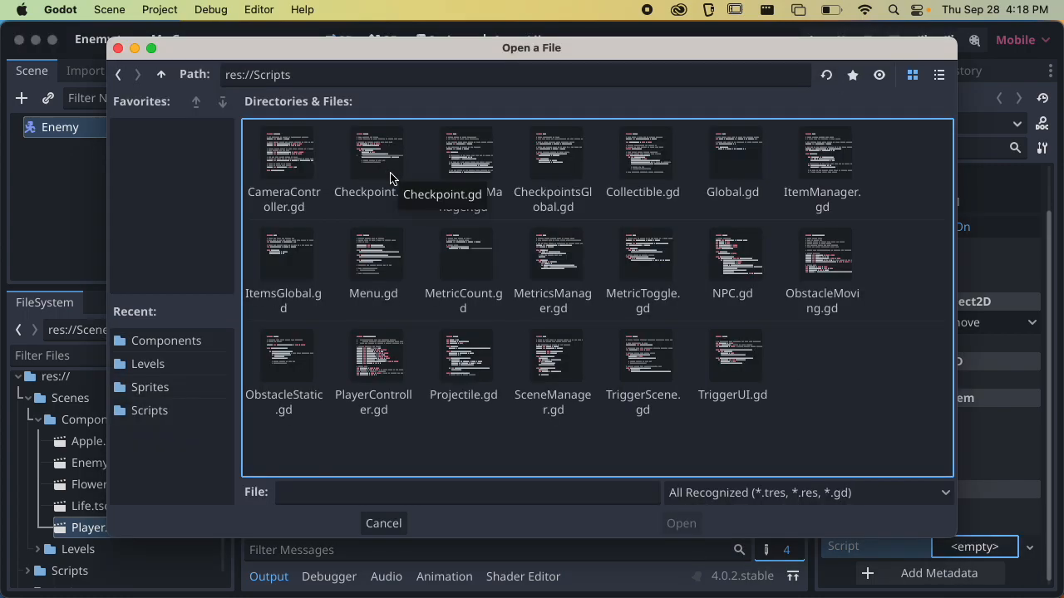
{"action": "left_click", "coordinate": [939, 76]}
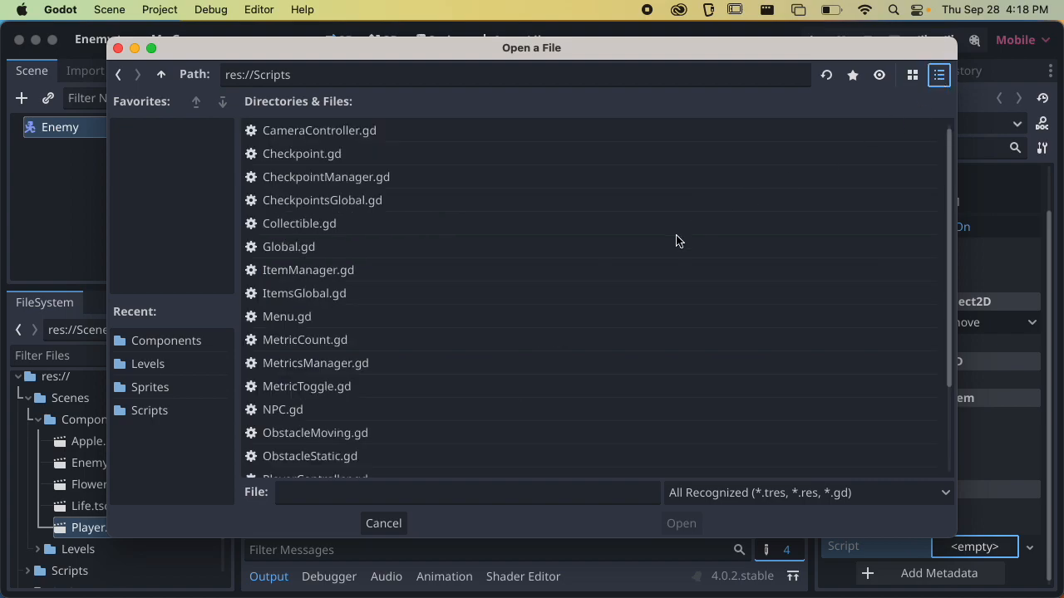
{"action": "scroll", "coordinate": [562, 295], "scroll_direction": "down", "scroll_amount": 3}
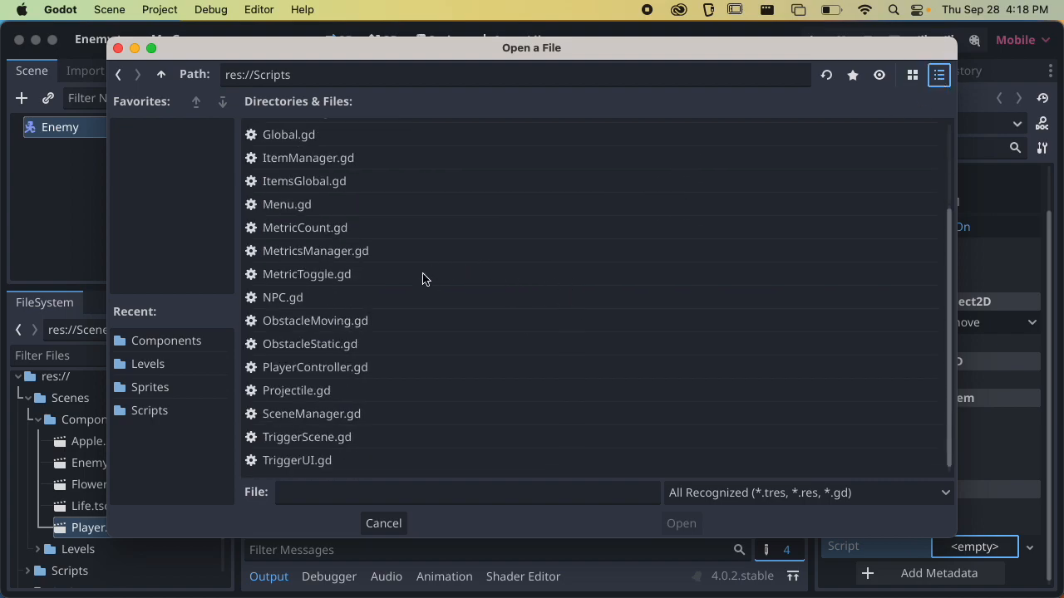
{"action": "left_click", "coordinate": [301, 323]}
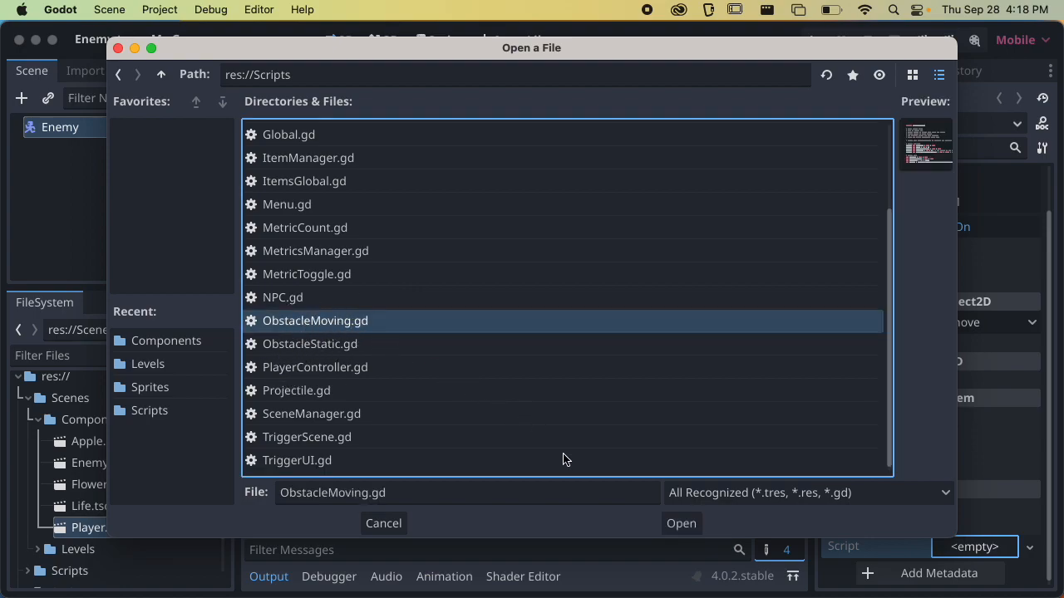
{"action": "left_click", "coordinate": [680, 524]}
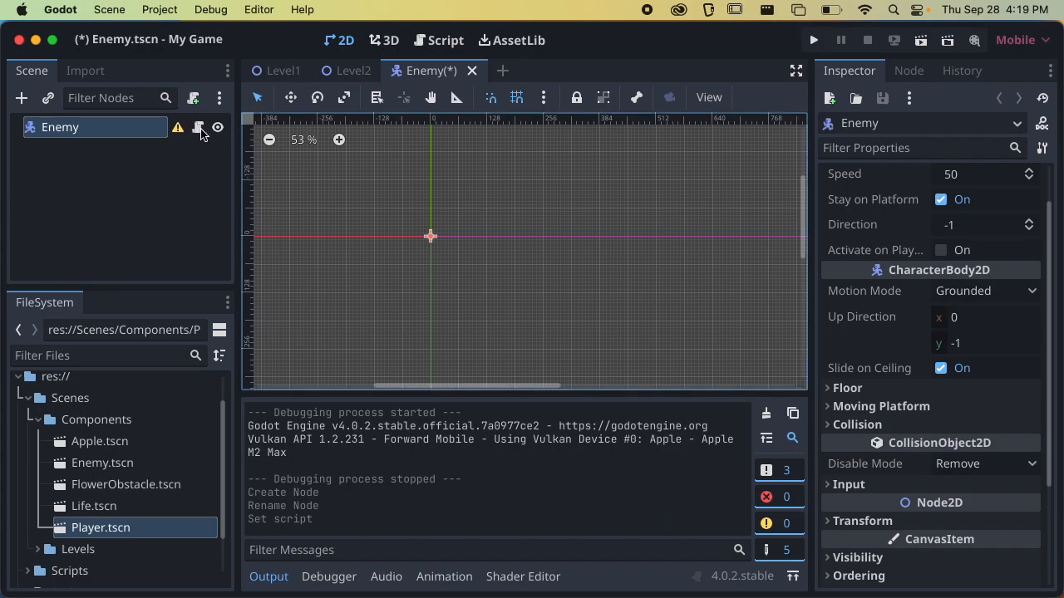
{"action": "scroll", "coordinate": [946, 365], "scroll_direction": "down", "scroll_amount": 4}
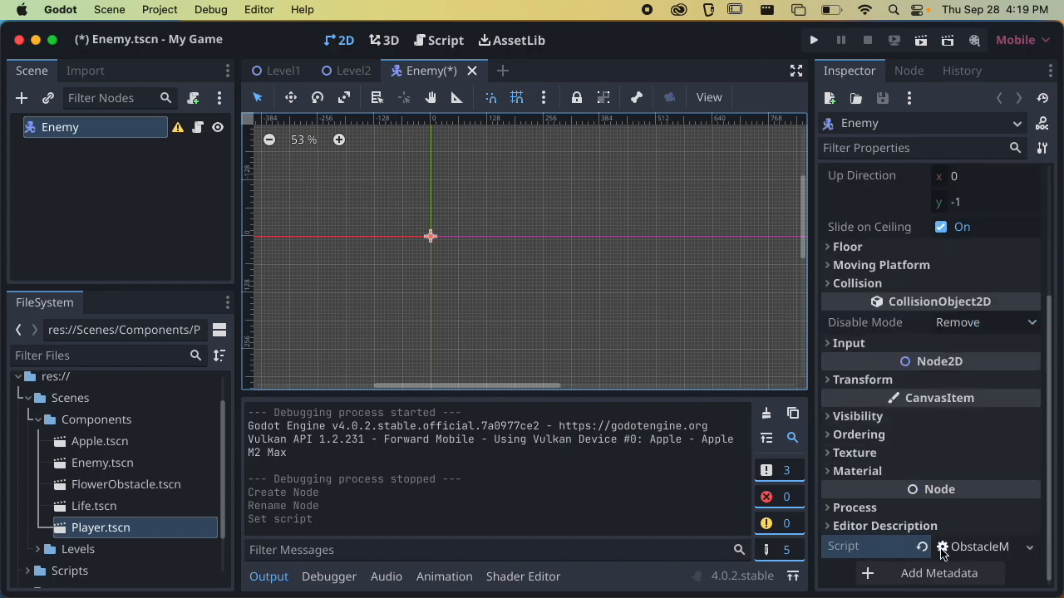
{"action": "scroll", "coordinate": [927, 432], "scroll_direction": "up", "scroll_amount": 4}
{"action": "scroll", "coordinate": [917, 384], "scroll_direction": "down", "scroll_amount": 2}
{"action": "scroll", "coordinate": [917, 384], "scroll_direction": "down", "scroll_amount": 2}
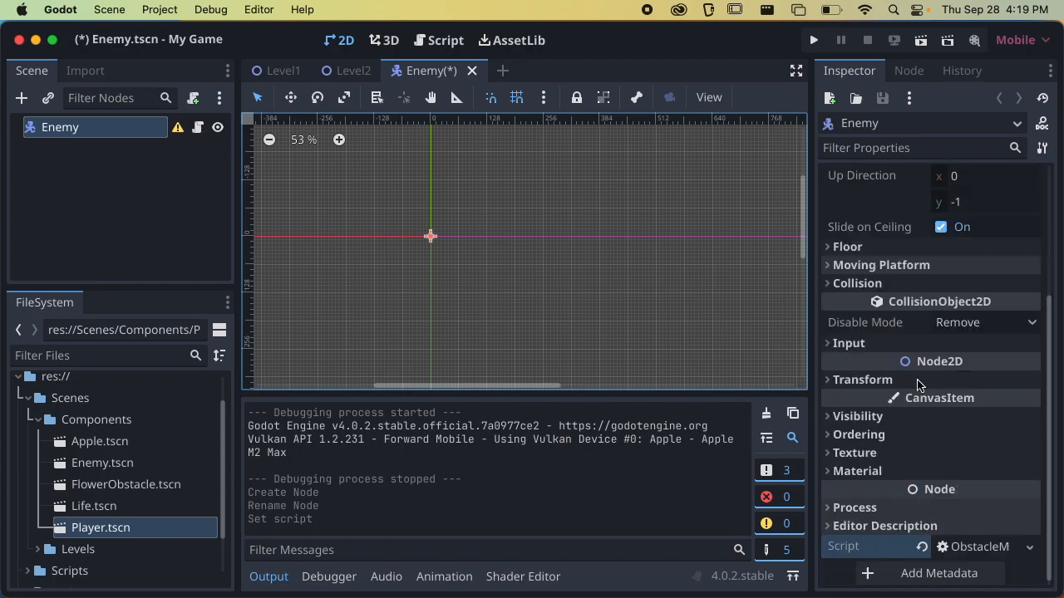
Open the ObstacleMoving.gd script and examine which child nodes its functions reference
{"action": "left_click", "coordinate": [200, 130]}
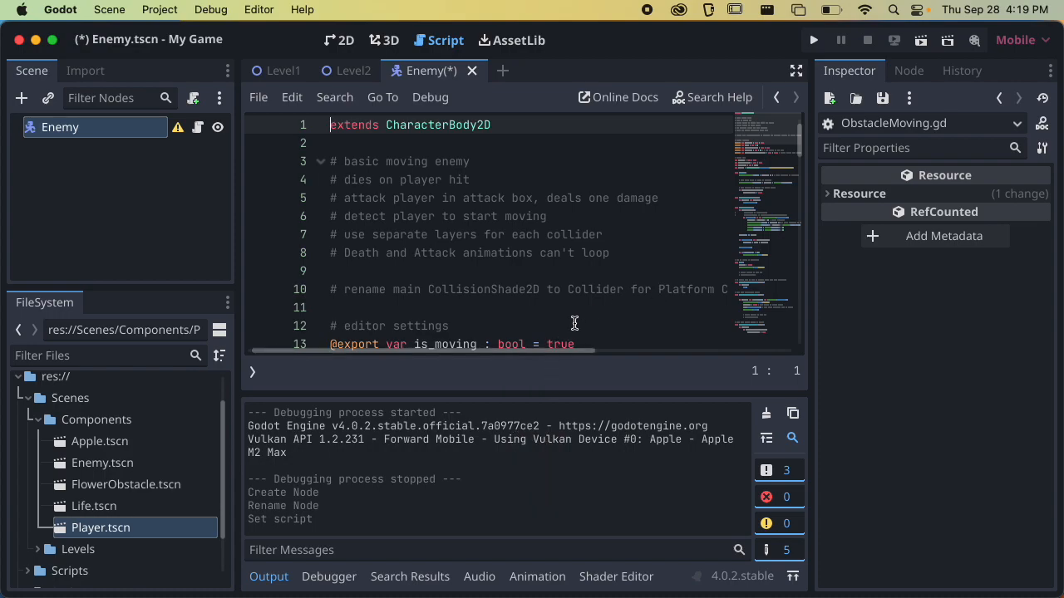
{"action": "left_click", "coordinate": [272, 576]}
{"action": "scroll", "coordinate": [551, 291], "scroll_direction": "down", "scroll_amount": 6}
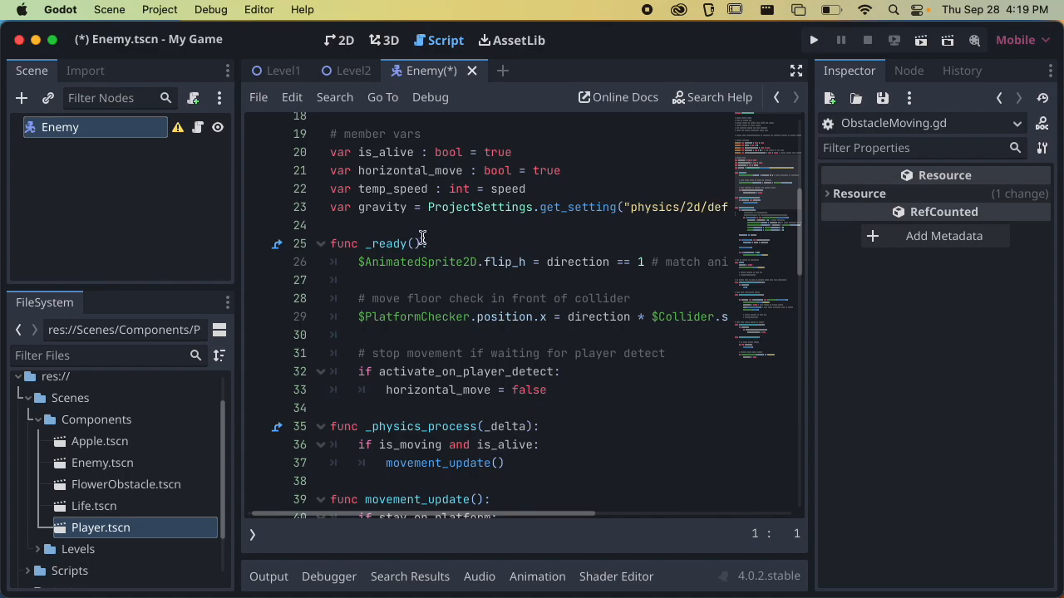
{"action": "left_click_drag", "start_coordinate": [359, 260], "coordinate": [476, 256]}
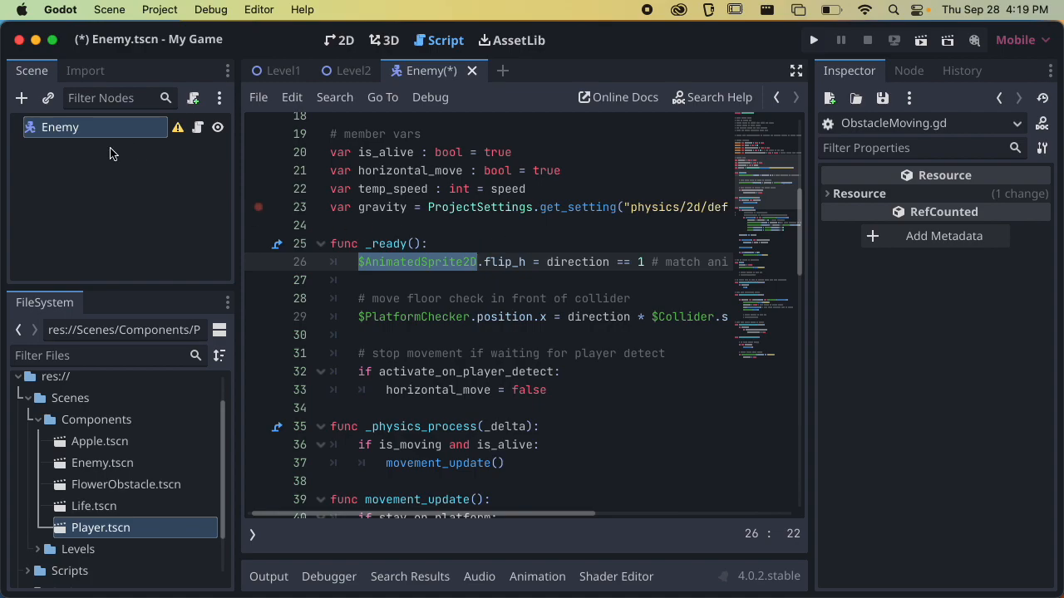
{"action": "left_click", "coordinate": [385, 257]}
{"action": "double_click", "coordinate": [400, 260]}
{"action": "left_click_drag", "start_coordinate": [358, 317], "coordinate": [468, 317]}
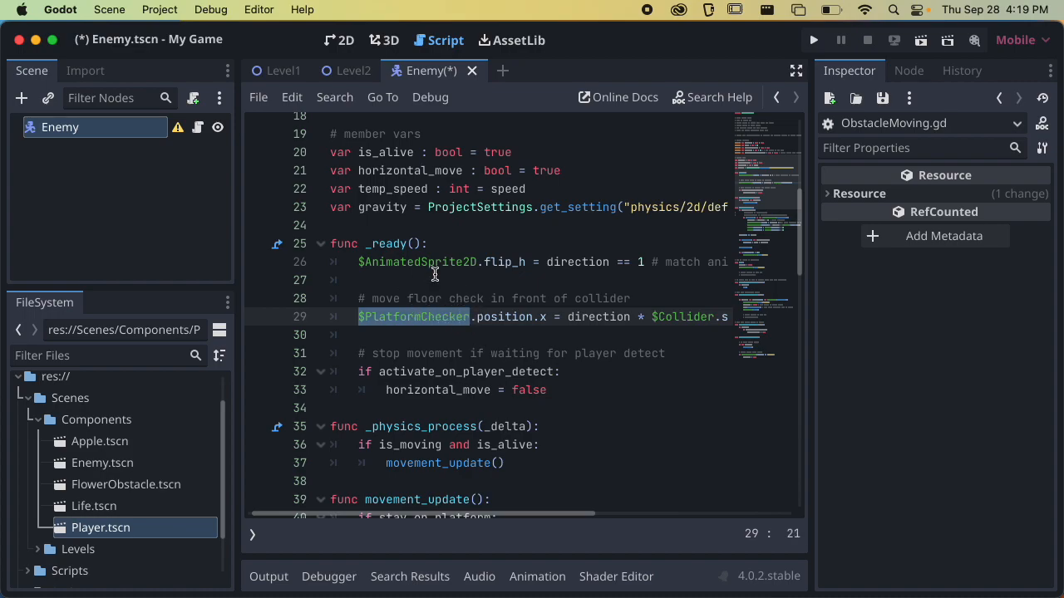
{"action": "scroll", "coordinate": [450, 260], "scroll_direction": "down", "scroll_amount": 4}
{"action": "scroll", "coordinate": [449, 261], "scroll_direction": "down", "scroll_amount": 2}
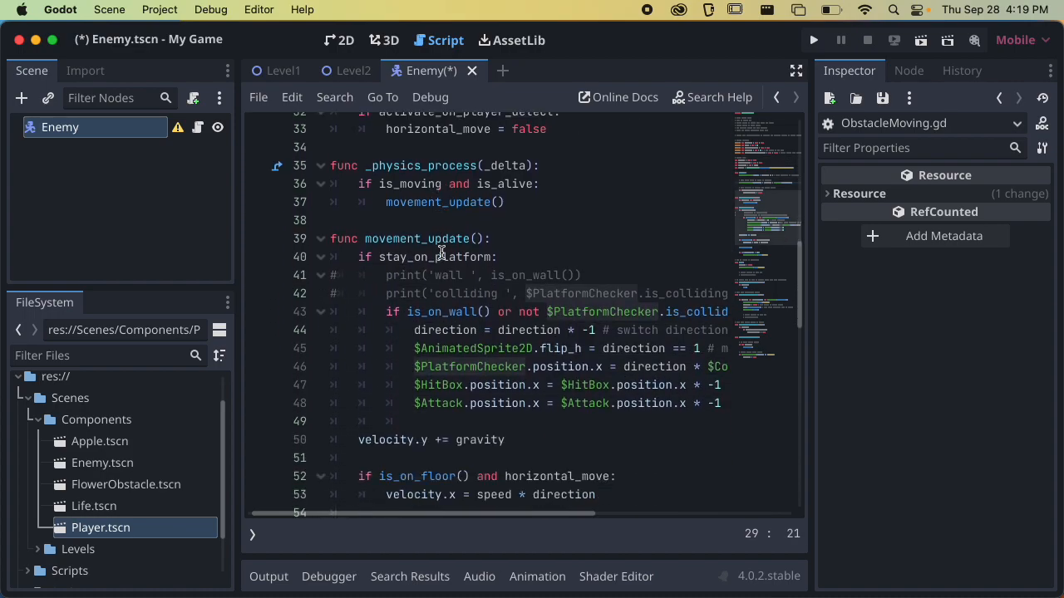
{"action": "scroll", "coordinate": [443, 282], "scroll_direction": "down", "scroll_amount": 3}
{"action": "scroll", "coordinate": [443, 283], "scroll_direction": "up", "scroll_amount": 2}
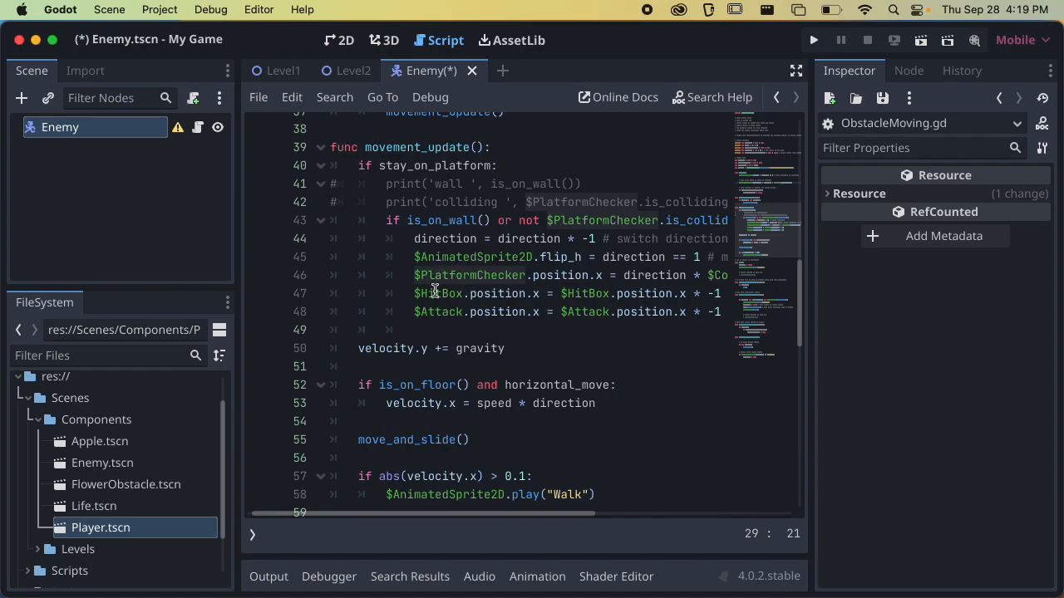
{"action": "double_click", "coordinate": [435, 293]}
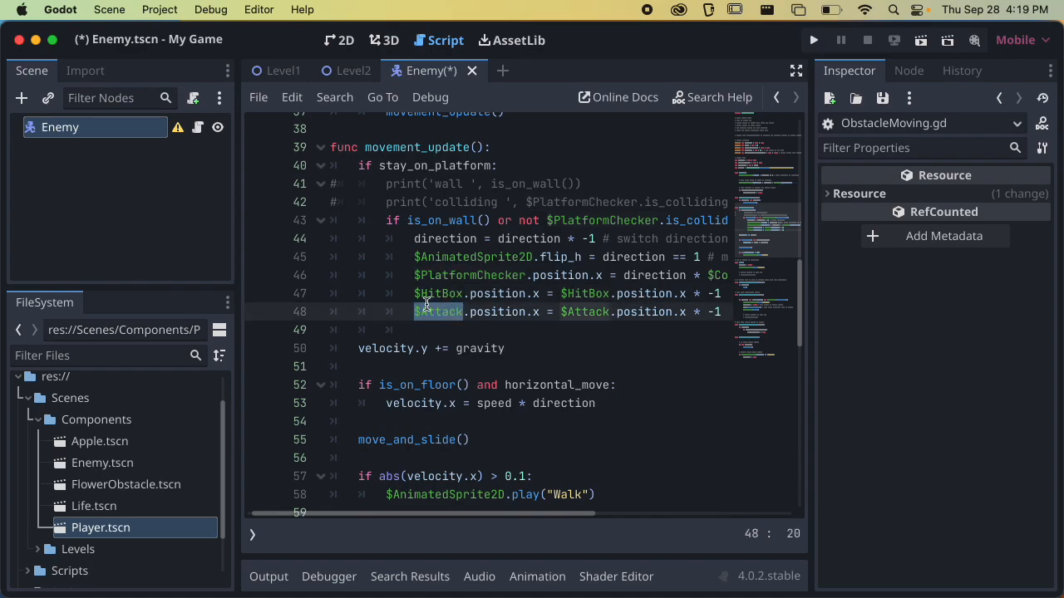
{"action": "scroll", "coordinate": [432, 283], "scroll_direction": "down", "scroll_amount": 9}
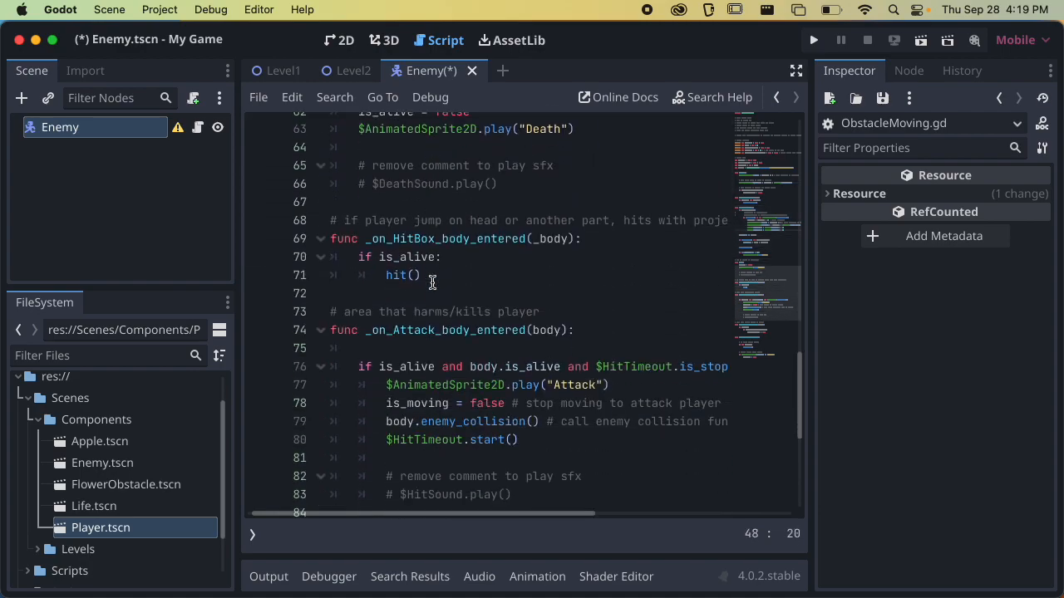
{"action": "scroll", "coordinate": [433, 284], "scroll_direction": "down", "scroll_amount": 1}
{"action": "left_click_drag", "start_coordinate": [386, 326], "coordinate": [463, 326]}
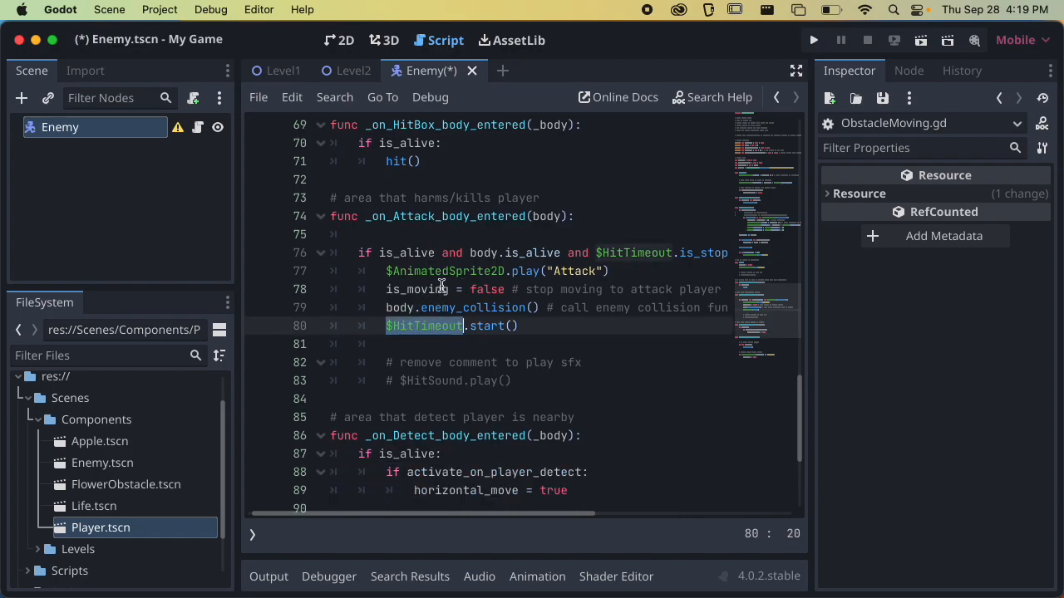
{"action": "scroll", "coordinate": [409, 296], "scroll_direction": "down", "scroll_amount": 4}
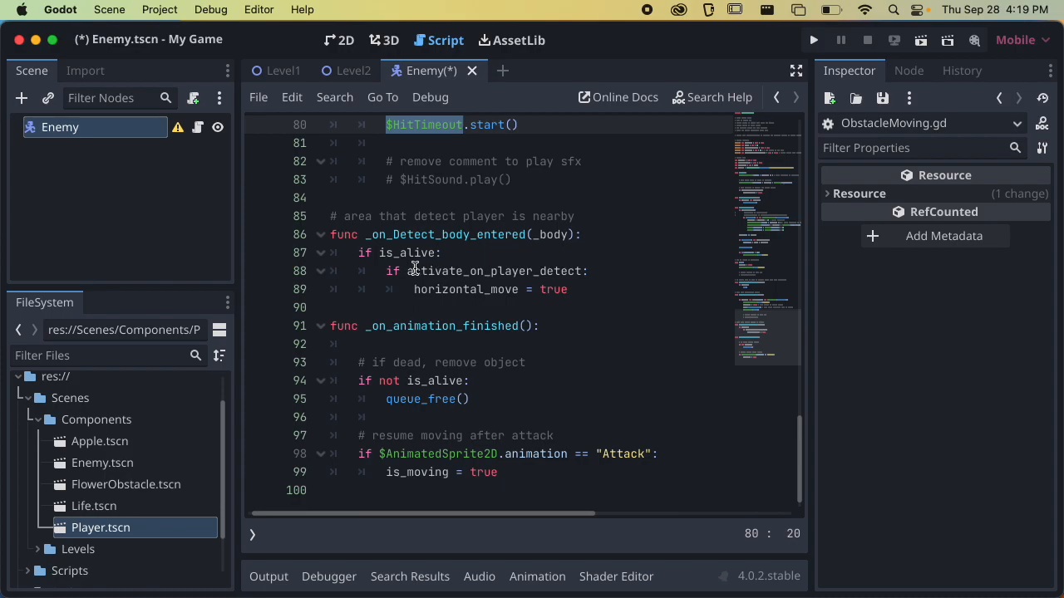
Examine the ObstacleMoving.gd script for the animation names it plays and its exported settings
{"action": "scroll", "coordinate": [420, 267], "scroll_direction": "up", "scroll_amount": 4}
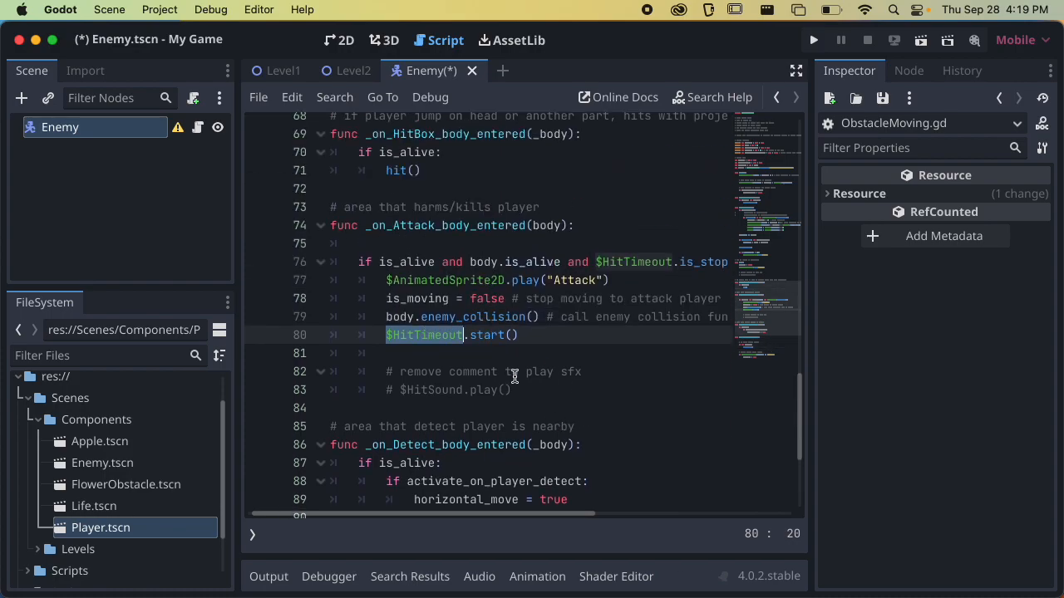
{"action": "scroll", "coordinate": [508, 346], "scroll_direction": "up", "scroll_amount": 6}
{"action": "left_click_drag", "start_coordinate": [521, 348], "coordinate": [563, 347]}
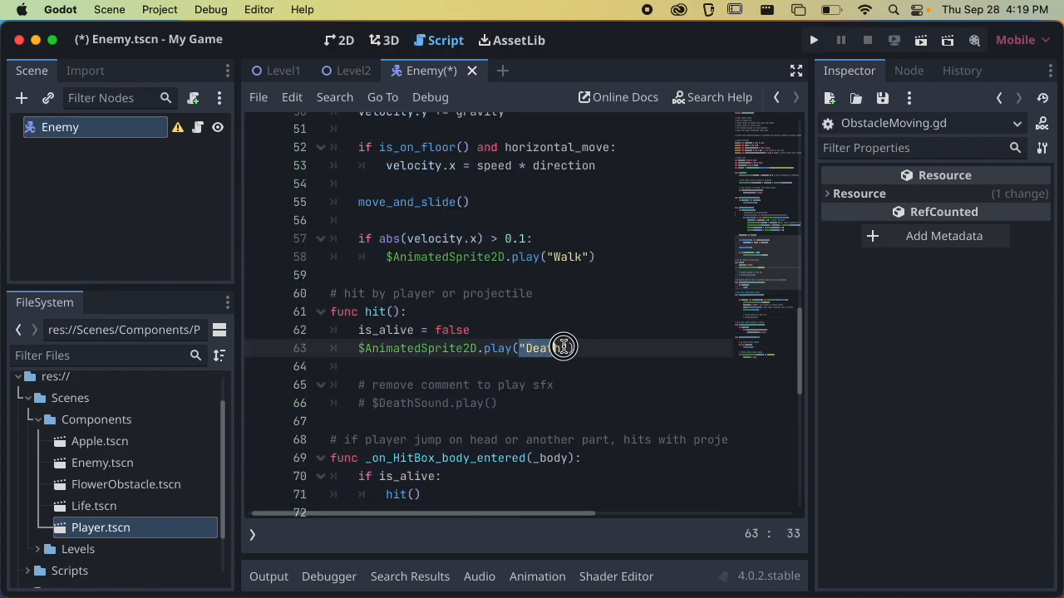
{"action": "scroll", "coordinate": [553, 317], "scroll_direction": "up", "scroll_amount": 1}
{"action": "left_click_drag", "start_coordinate": [547, 311], "coordinate": [585, 311]}
{"action": "scroll", "coordinate": [574, 311], "scroll_direction": "up", "scroll_amount": 3}
{"action": "scroll", "coordinate": [573, 308], "scroll_direction": "up", "scroll_amount": 6}
{"action": "scroll", "coordinate": [574, 308], "scroll_direction": "up", "scroll_amount": 1}
{"action": "scroll", "coordinate": [574, 308], "scroll_direction": "down", "scroll_amount": 16}
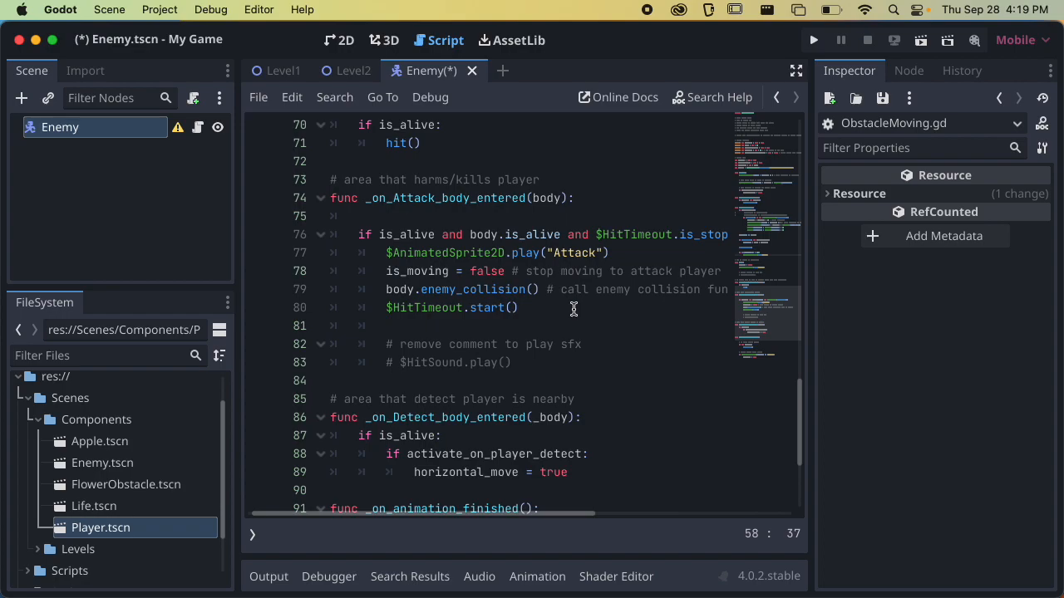
{"action": "double_click", "coordinate": [567, 254]}
{"action": "scroll", "coordinate": [540, 302], "scroll_direction": "down", "scroll_amount": 3}
{"action": "scroll", "coordinate": [540, 300], "scroll_direction": "up", "scroll_amount": 1}
{"action": "scroll", "coordinate": [540, 296], "scroll_direction": "down", "scroll_amount": 1}
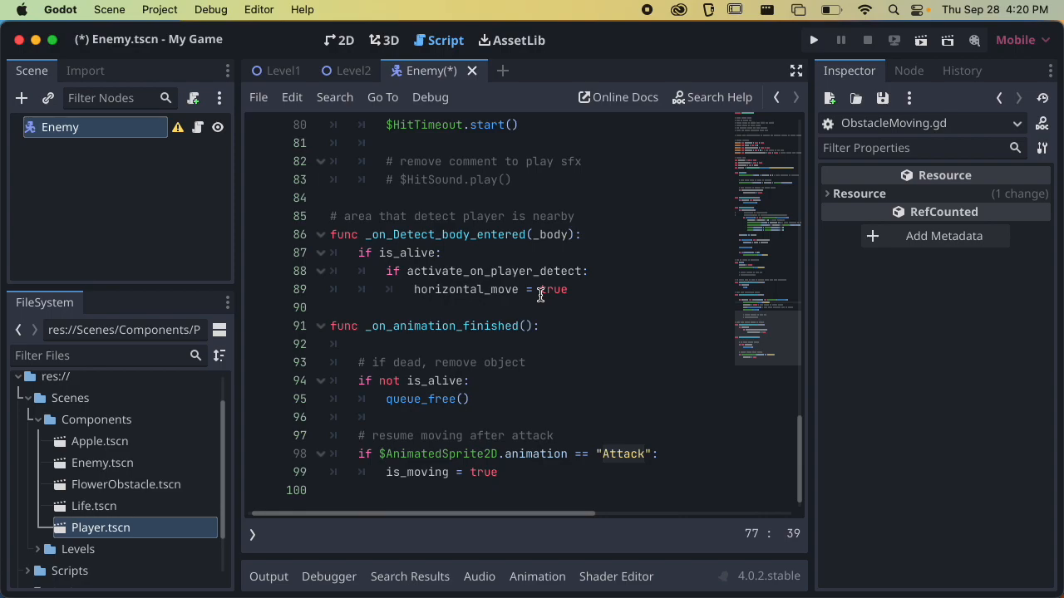
{"action": "scroll", "coordinate": [530, 233], "scroll_direction": "up", "scroll_amount": 5}
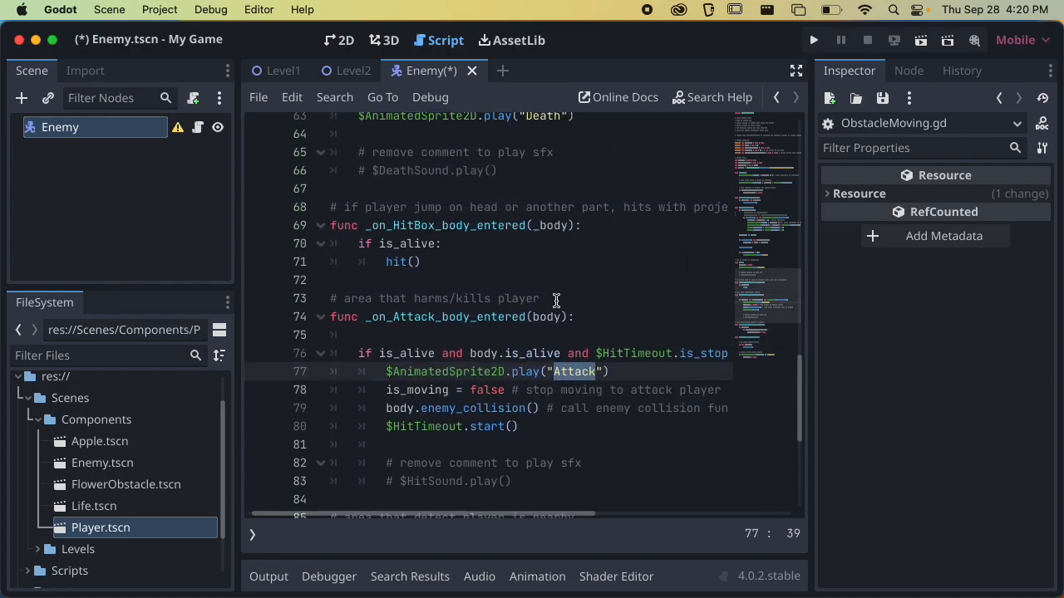
{"action": "scroll", "coordinate": [541, 303], "scroll_direction": "up", "scroll_amount": 15}
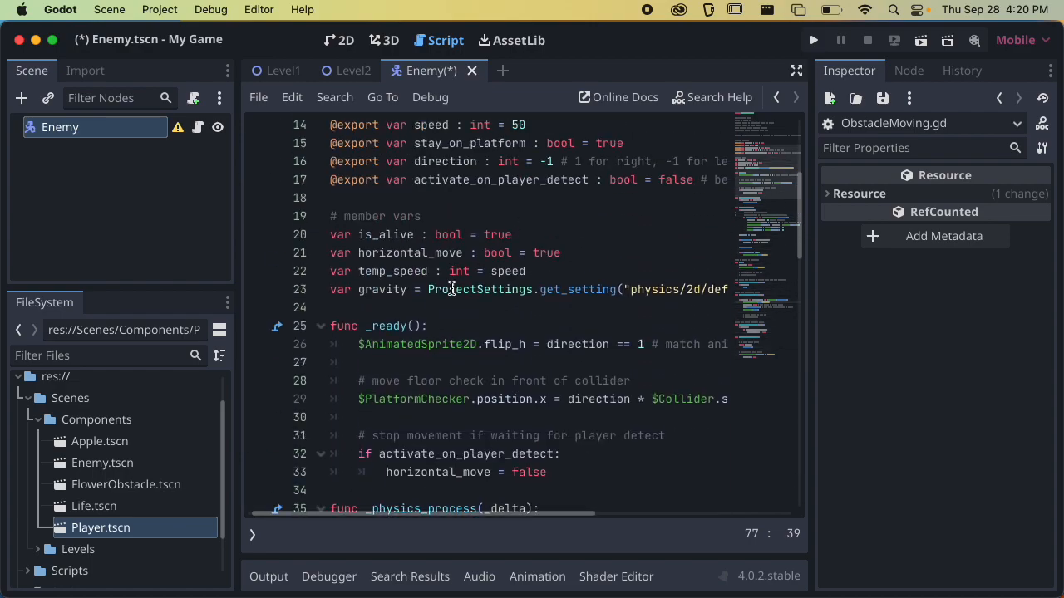
{"action": "left_click", "coordinate": [364, 403]}
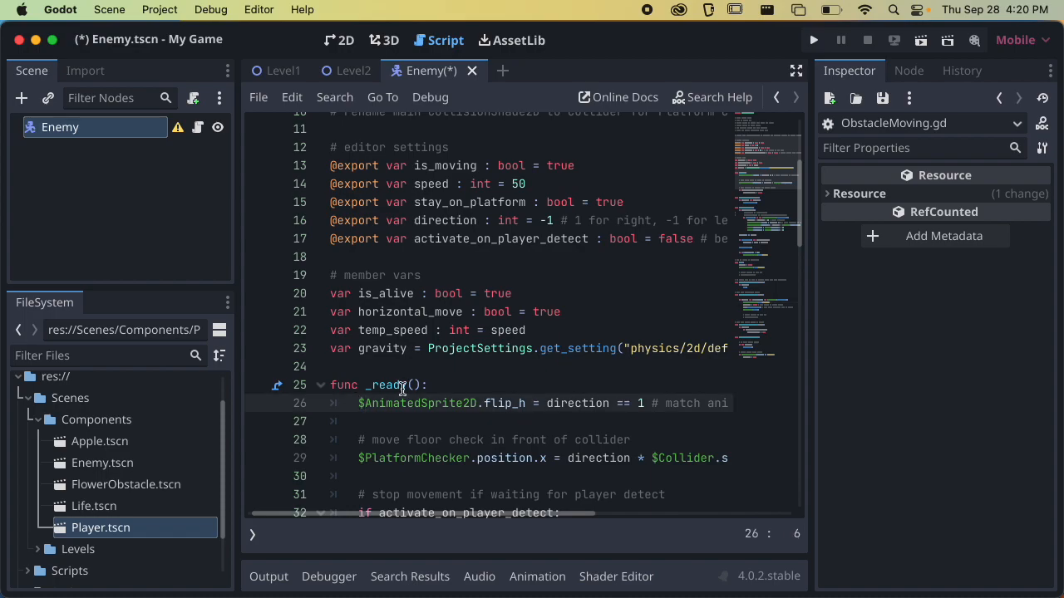
Save the Enemy scene and turn off grid snapping in the 2D workspace
{"action": "key", "text": "super+s"}
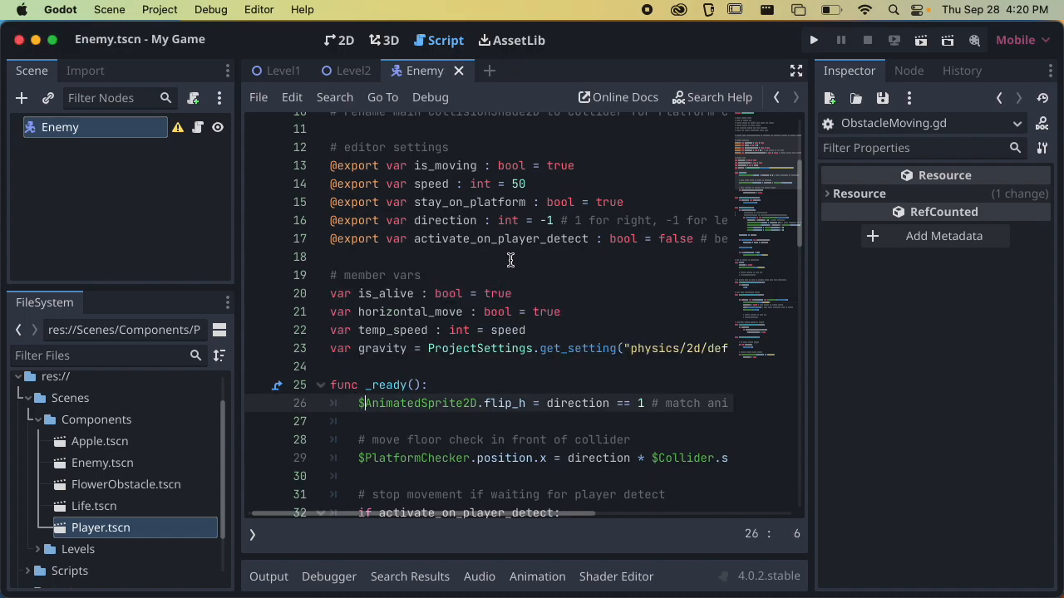
{"action": "scroll", "coordinate": [513, 256], "scroll_direction": "up", "scroll_amount": 1}
{"action": "scroll", "coordinate": [480, 323], "scroll_direction": "down", "scroll_amount": 1}
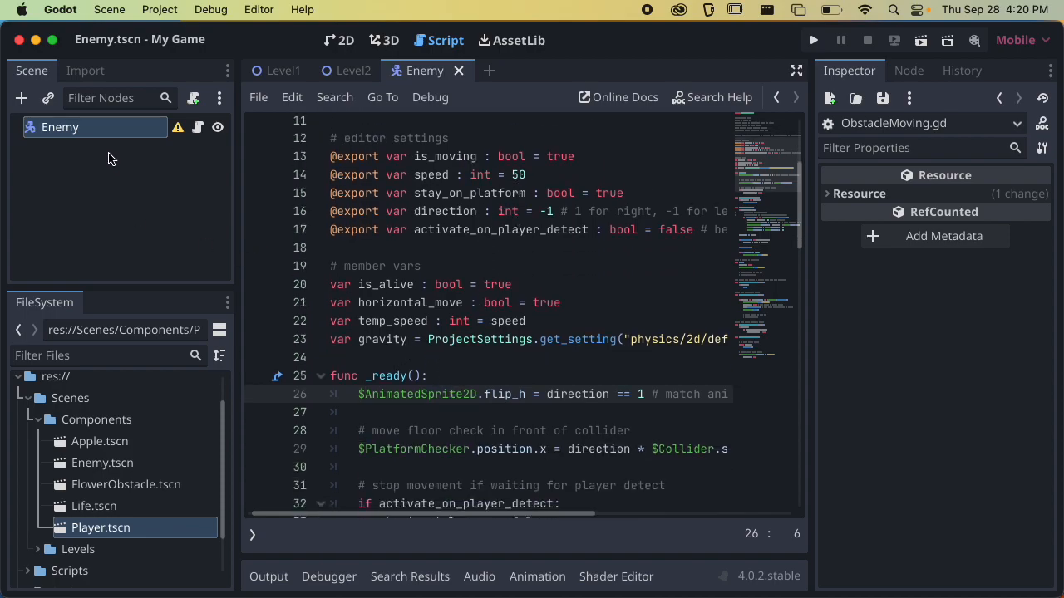
{"action": "left_click", "coordinate": [340, 40]}
{"action": "scroll", "coordinate": [479, 257], "scroll_direction": "up", "scroll_amount": 2}
{"action": "scroll", "coordinate": [570, 347], "scroll_direction": "up", "scroll_amount": 5}
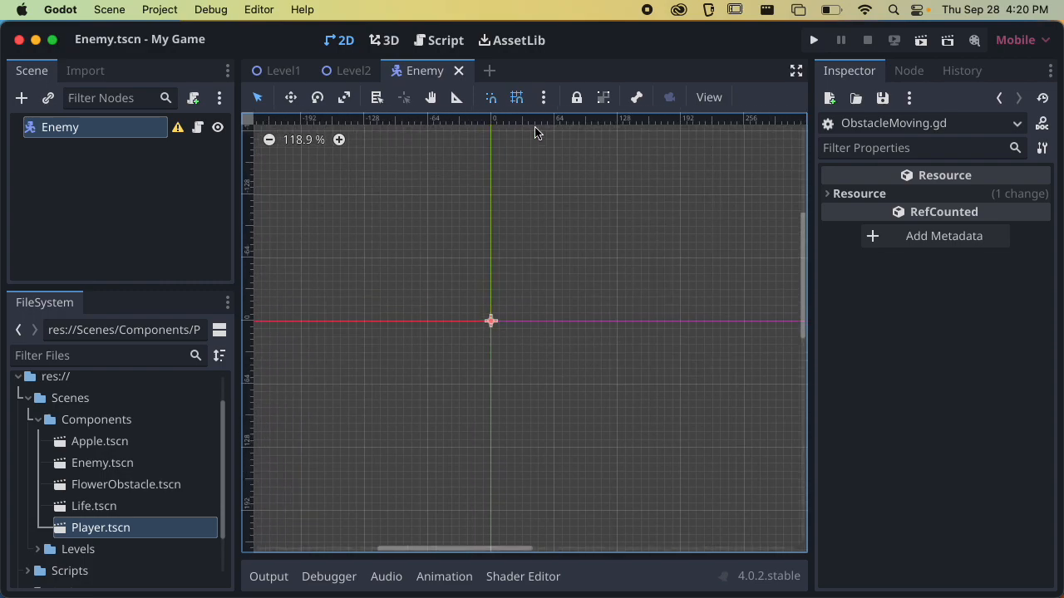
{"action": "left_click", "coordinate": [516, 98]}
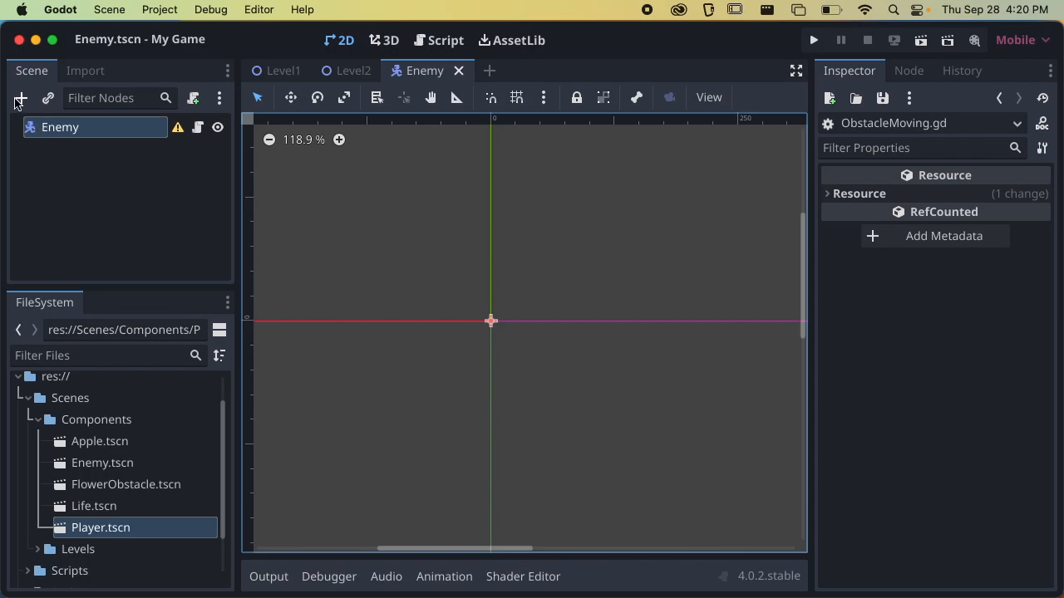
Add an AnimatedSprite2D node as a child of the Enemy node
{"action": "left_click", "coordinate": [22, 99]}
{"action": "type", "text": "animat4"}
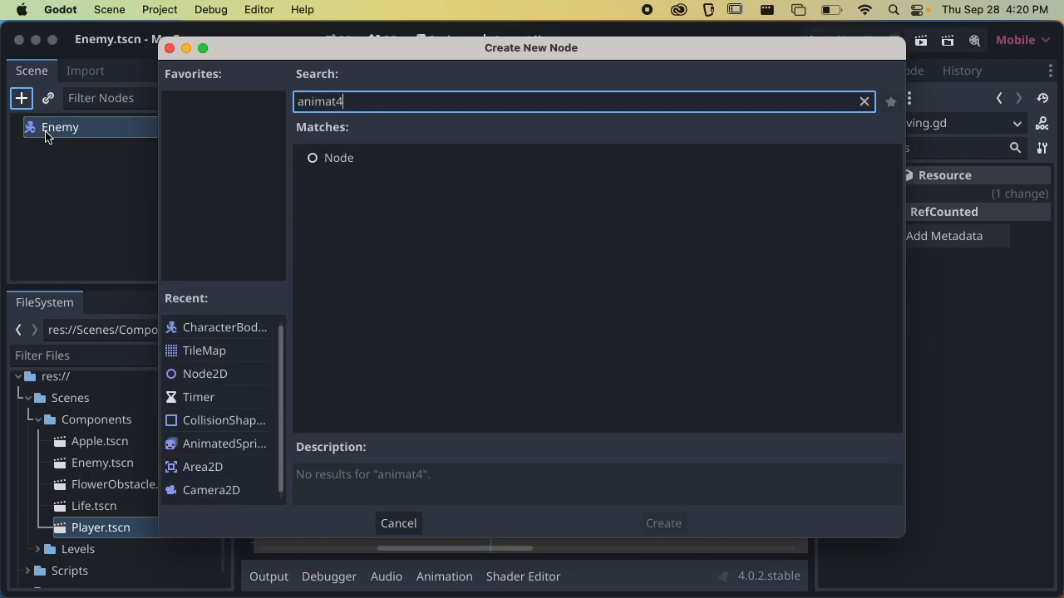
{"action": "key", "text": "BackSpace"}
{"action": "type", "text": "e"}
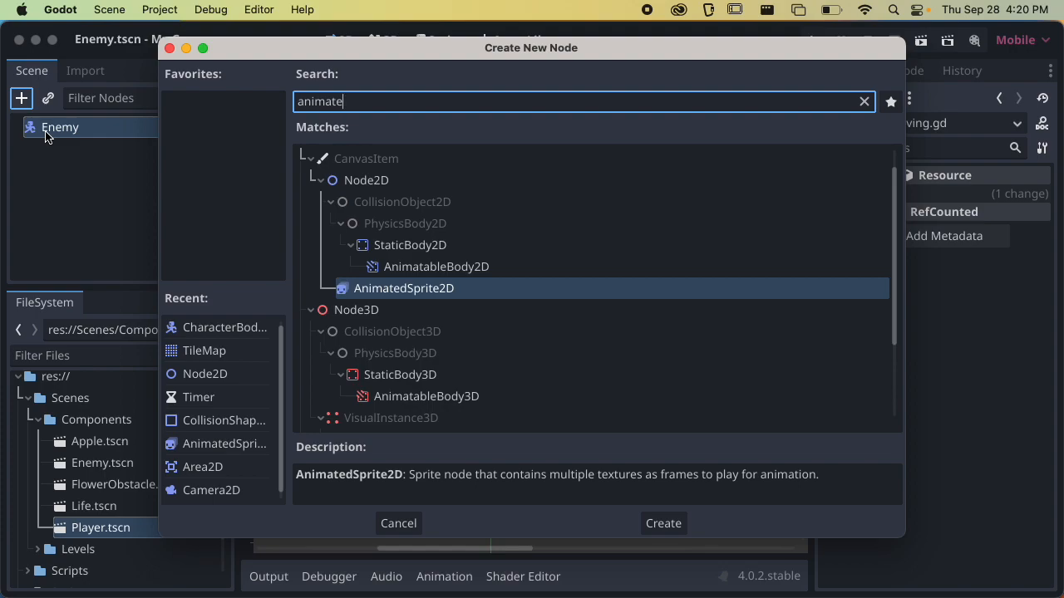
{"action": "key", "text": "Return"}
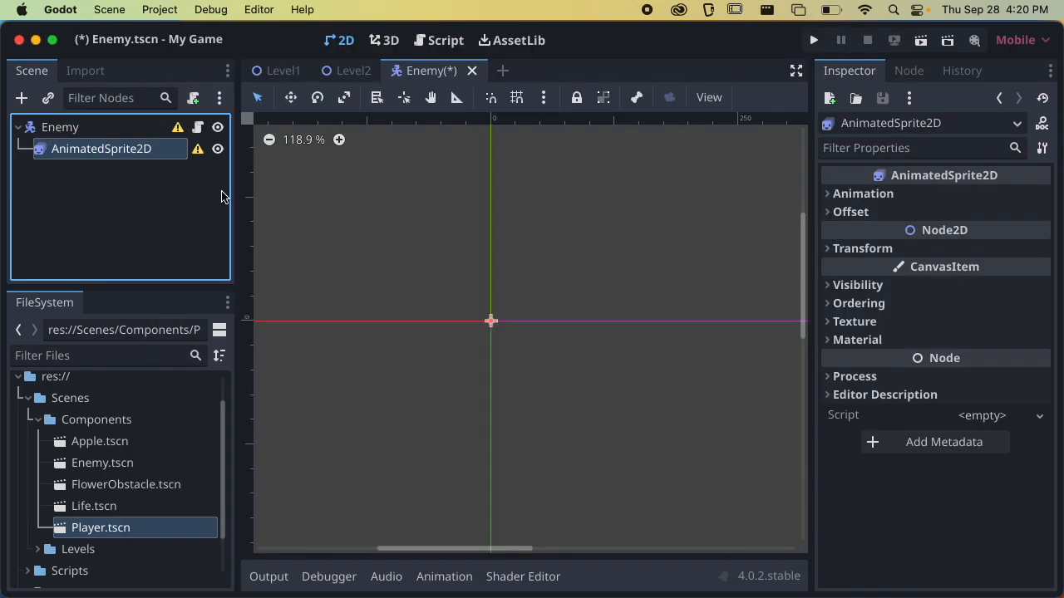
Assign a new SpriteFrames resource to the AnimatedSprite2D and open it for editing
{"action": "left_click", "coordinate": [864, 194]}
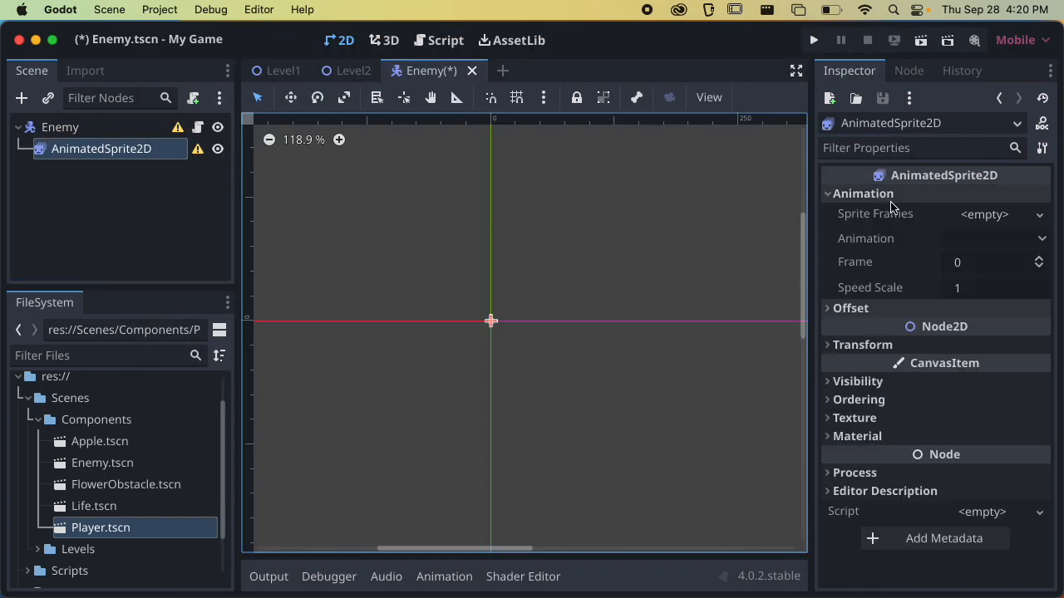
{"action": "left_click", "coordinate": [997, 214]}
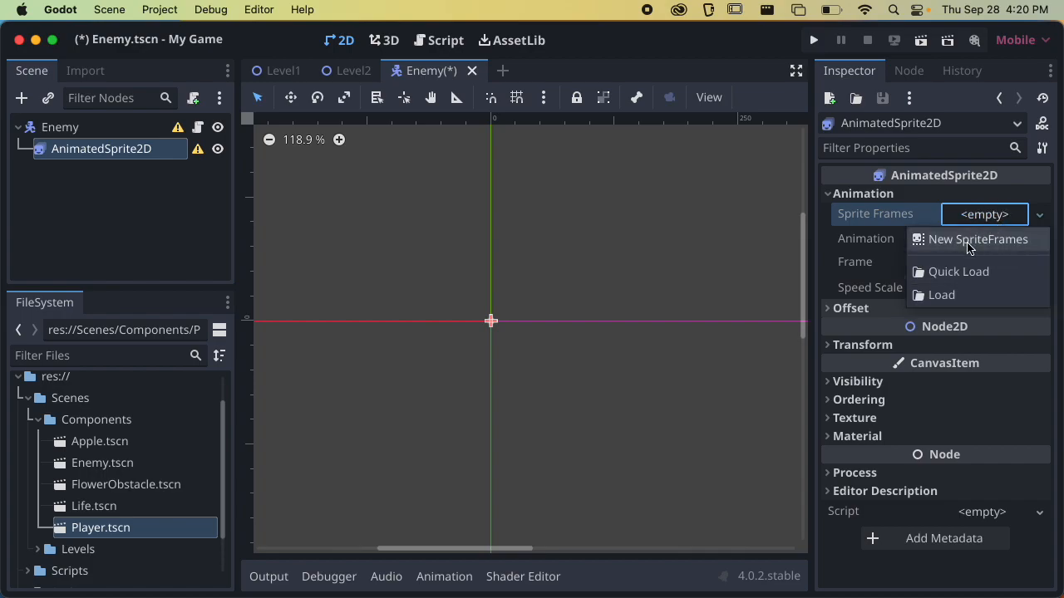
{"action": "left_click", "coordinate": [970, 240]}
{"action": "left_click", "coordinate": [977, 217]}
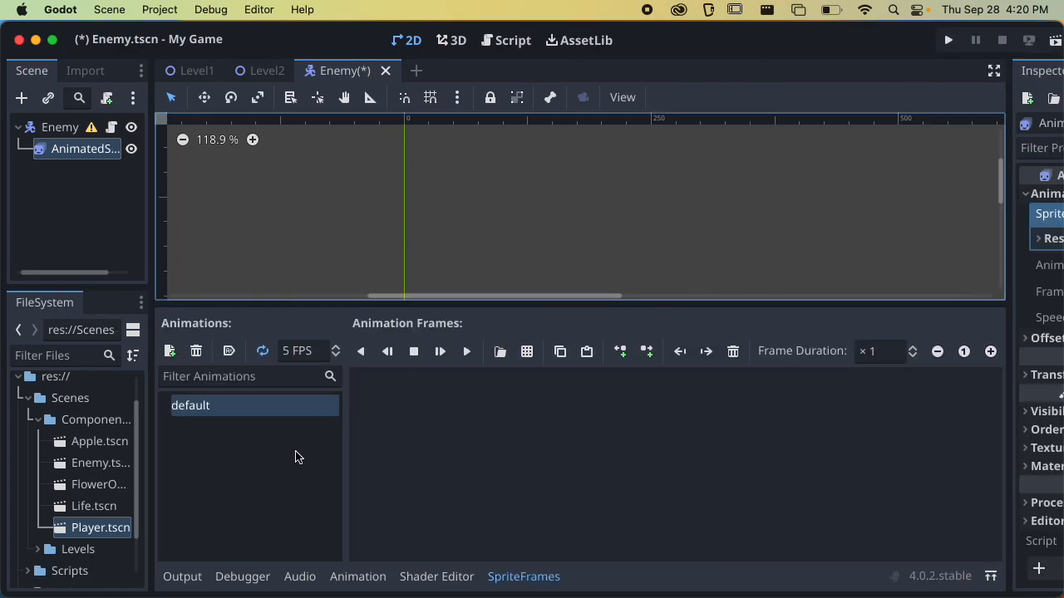
Rename the default animation to Idle and set it to autoplay on load
{"action": "double_click", "coordinate": [208, 406]}
{"action": "type", "text": "Ddle"}
{"action": "key", "text": "Return"}
{"action": "left_click", "coordinate": [229, 351]}
{"action": "scroll", "coordinate": [394, 230], "scroll_direction": "down", "scroll_amount": 6}
{"action": "scroll", "coordinate": [438, 188], "scroll_direction": "up", "scroll_amount": 1}
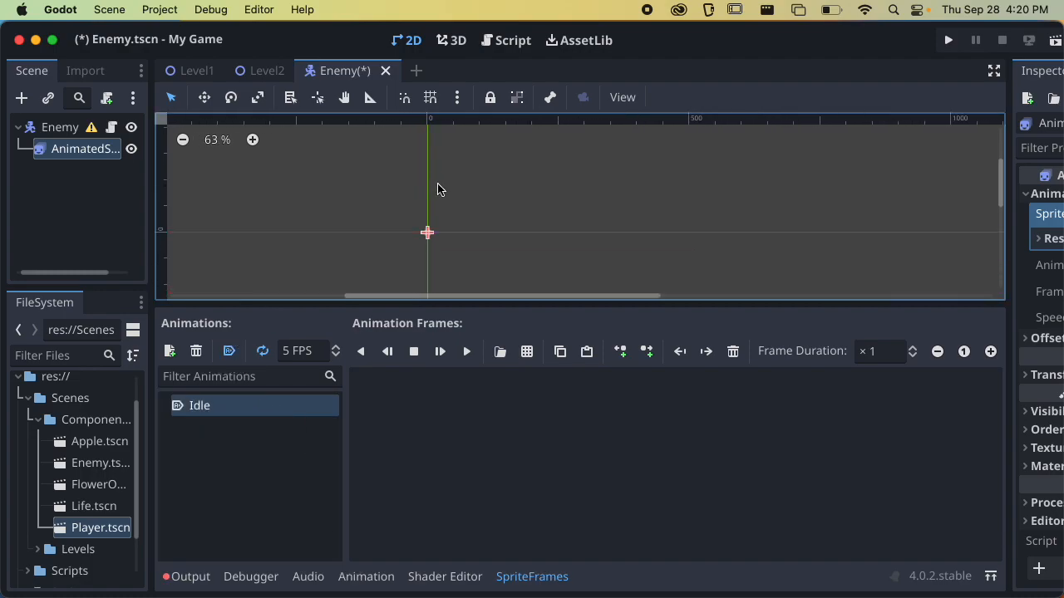
Add a new animation named Walk to the enemy's sprite frames
{"action": "left_click", "coordinate": [169, 351]}
{"action": "double_click", "coordinate": [214, 429]}
{"action": "type", "text": "Walk"}
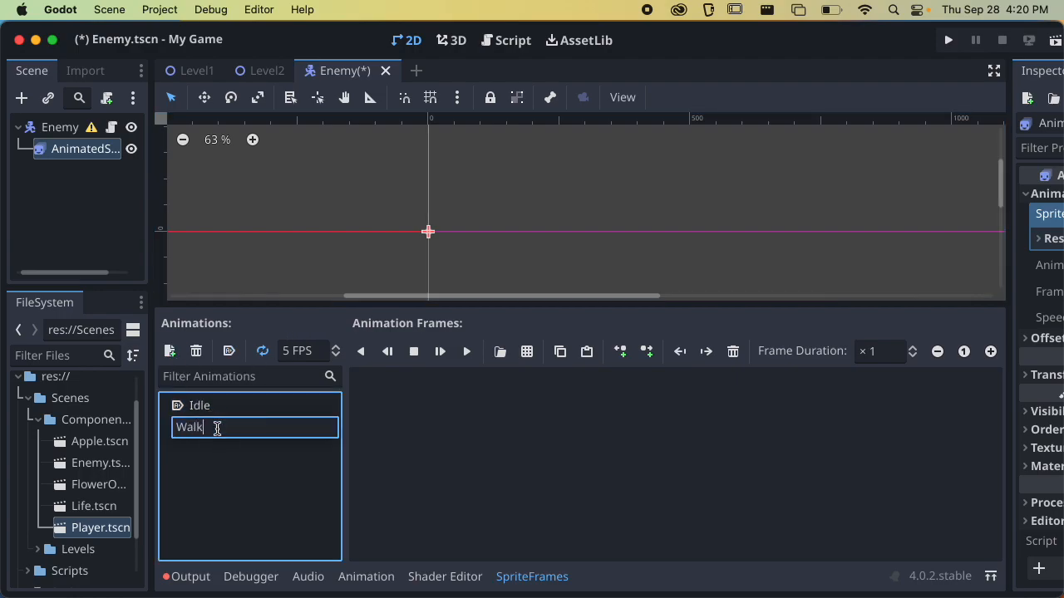
{"action": "key", "text": "Return"}
Add an animation named Death to the enemy's sprite frames and turn off its looping
{"action": "left_click", "coordinate": [170, 350]}
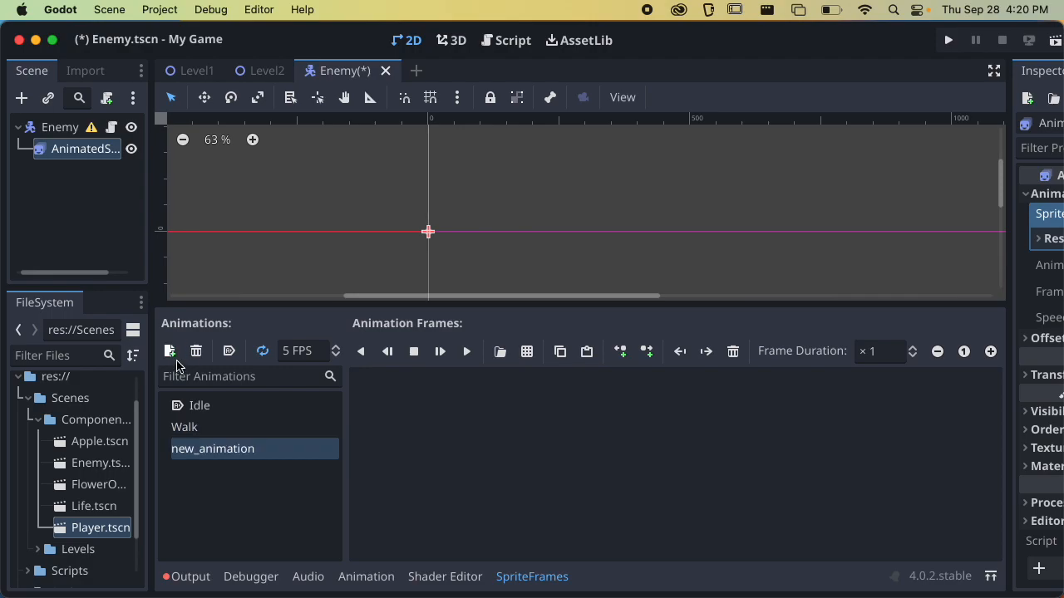
{"action": "double_click", "coordinate": [216, 449]}
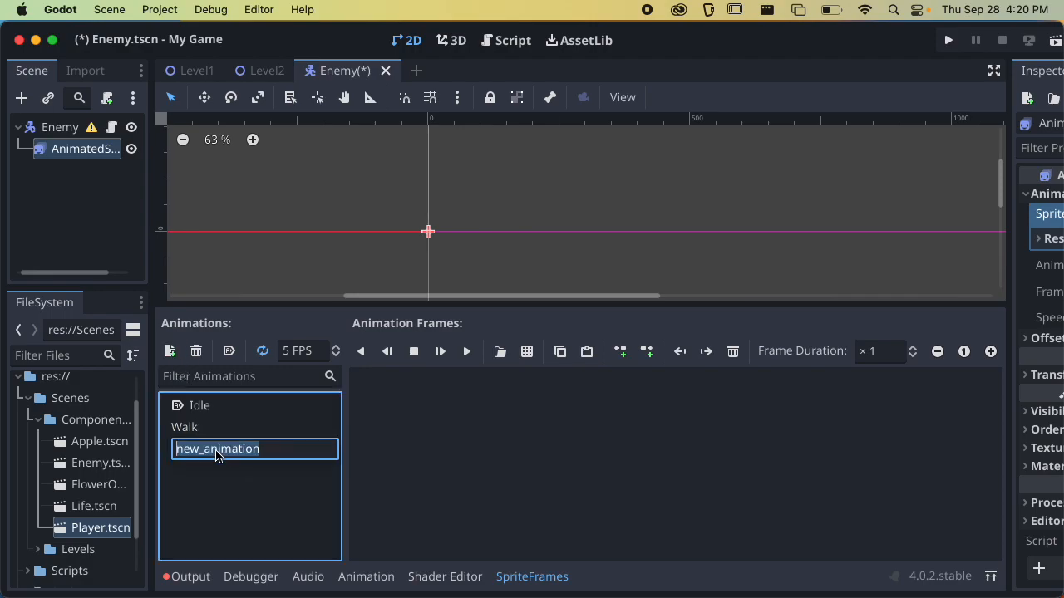
{"action": "type", "text": "Death"}
{"action": "key", "text": "Return"}
{"action": "left_click", "coordinate": [260, 354]}
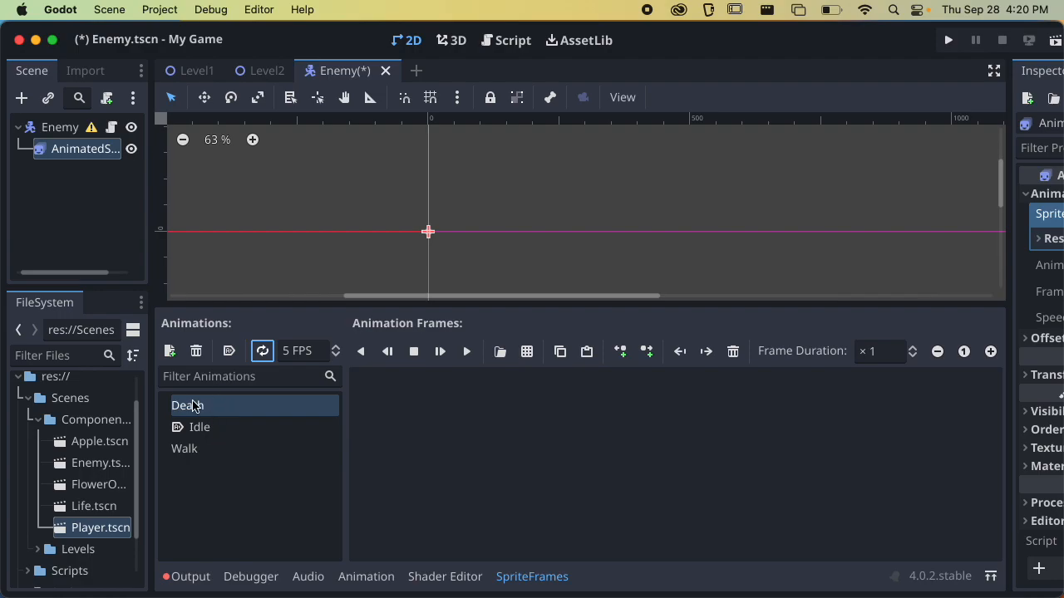
Add a non-looping animation named Attack to the enemy's sprite frames and save the scene
{"action": "left_click", "coordinate": [171, 352]}
{"action": "key", "text": "Return"}
{"action": "type", "text": "A"}
{"action": "key", "text": "Escape"}
{"action": "left_click", "coordinate": [231, 470]}
{"action": "type", "text": "Attack"}
{"action": "key", "text": "Return"}
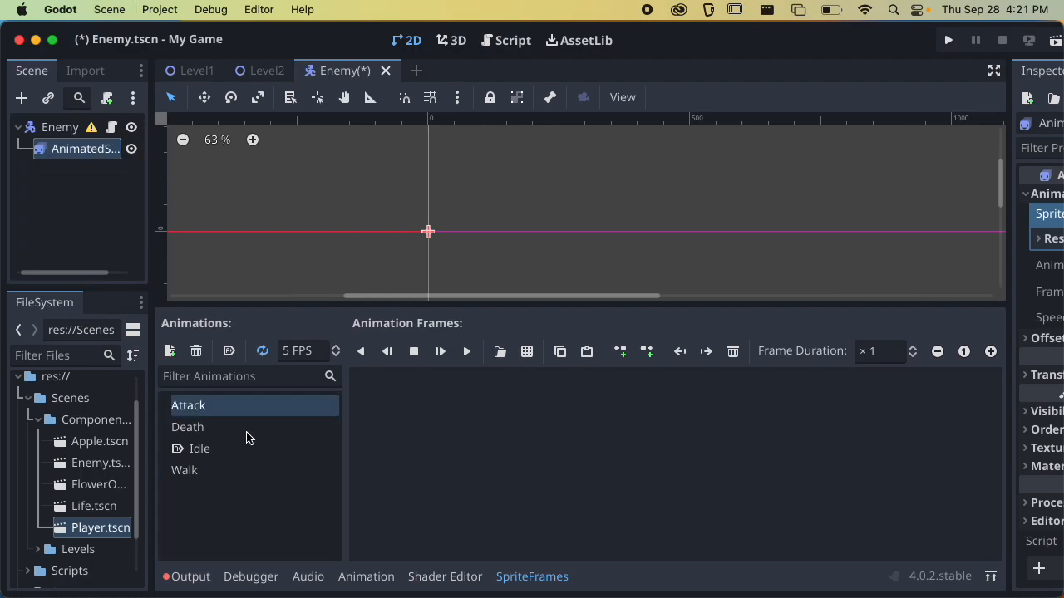
{"action": "left_click", "coordinate": [263, 352]}
{"action": "key", "text": "super+s"}
Open obstacle_snake.png from the Sprites folder as the sprite sheet for the Idle animation
{"action": "left_click", "coordinate": [239, 449]}
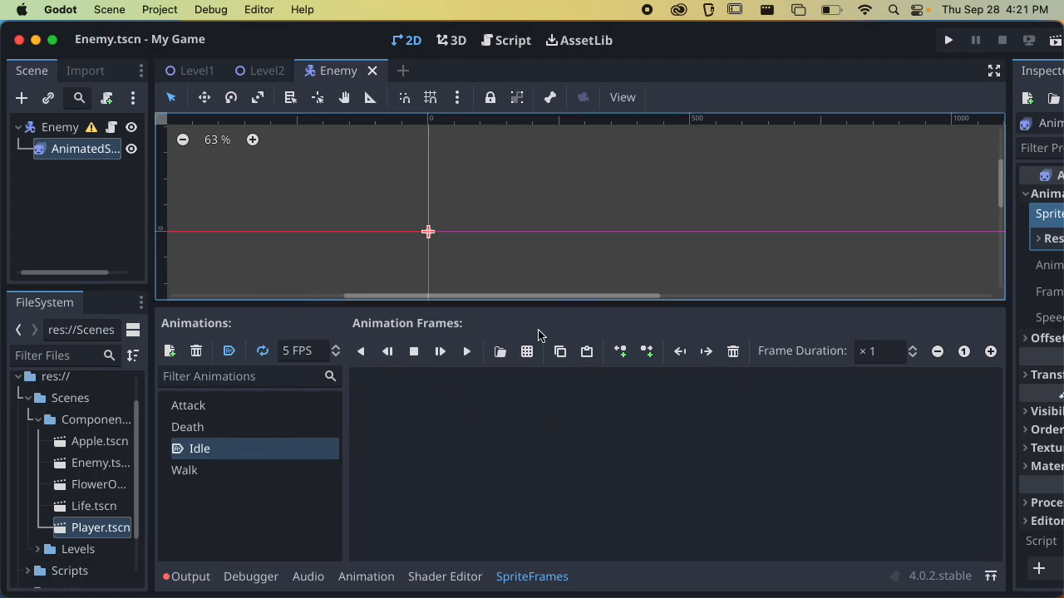
{"action": "left_click", "coordinate": [526, 352]}
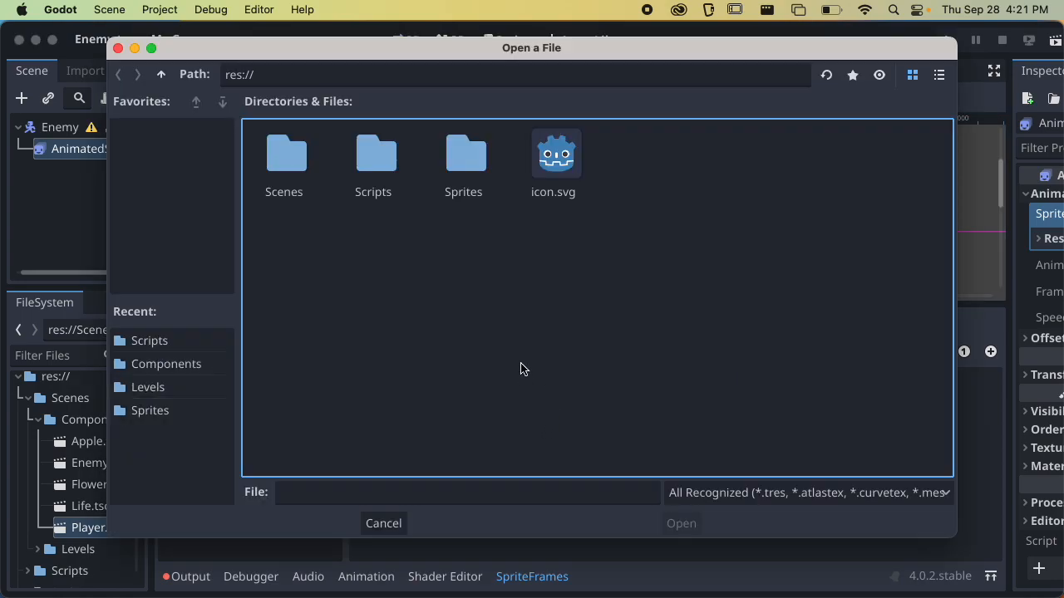
{"action": "double_click", "coordinate": [468, 173]}
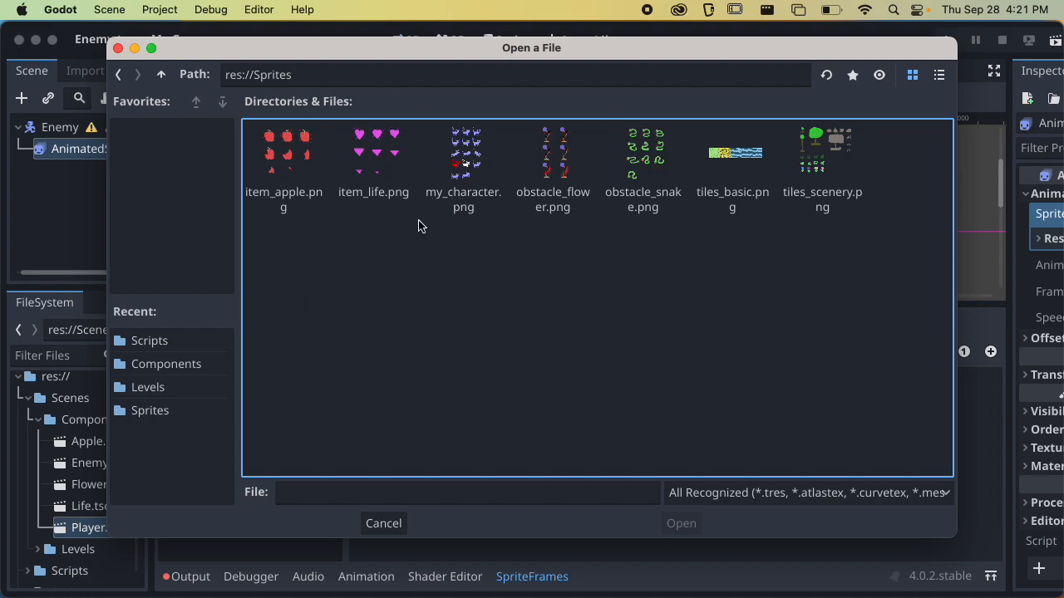
{"action": "left_click", "coordinate": [633, 156]}
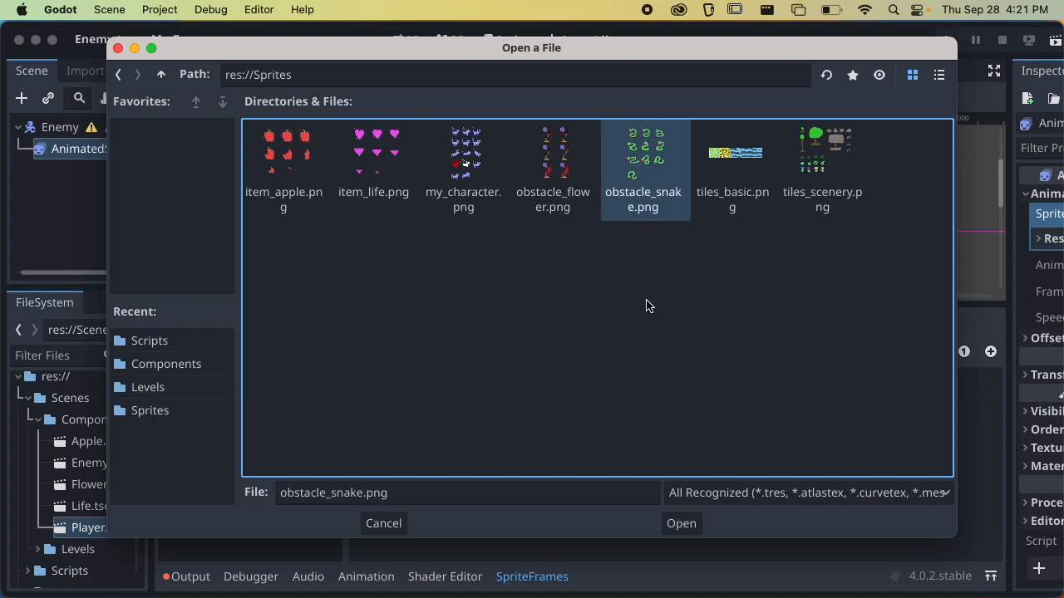
{"action": "left_click", "coordinate": [681, 523]}
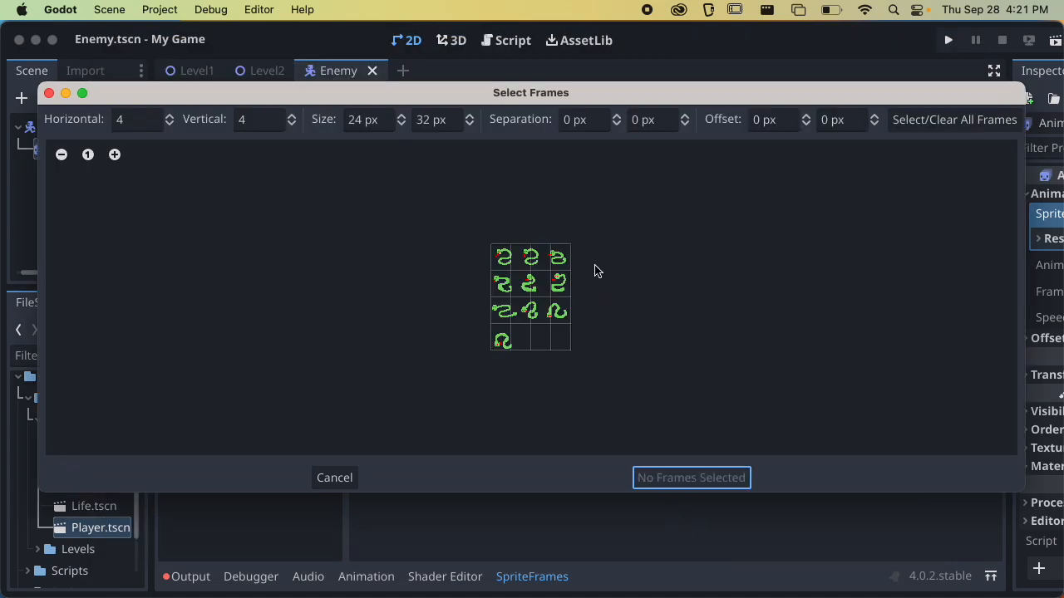
Slice the snake sheet into 3 horizontal frames and add the three first-row frames to the Idle animation
{"action": "left_click", "coordinate": [170, 125]}
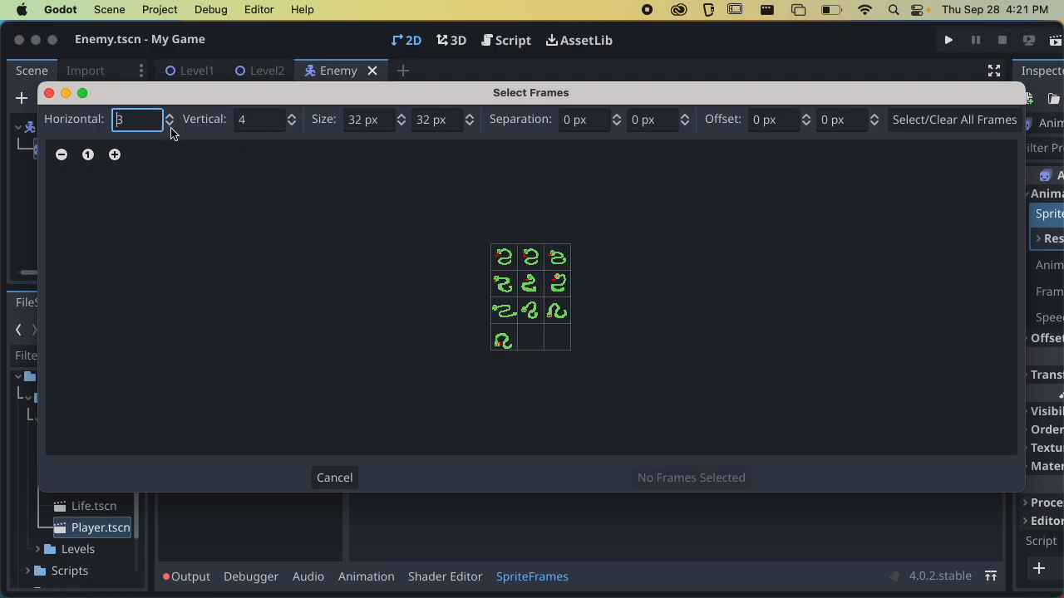
{"action": "left_click", "coordinate": [114, 154]}
{"action": "left_click", "coordinate": [115, 154]}
{"action": "left_click", "coordinate": [115, 154]}
{"action": "left_click", "coordinate": [115, 154]}
{"action": "left_click", "coordinate": [114, 154]}
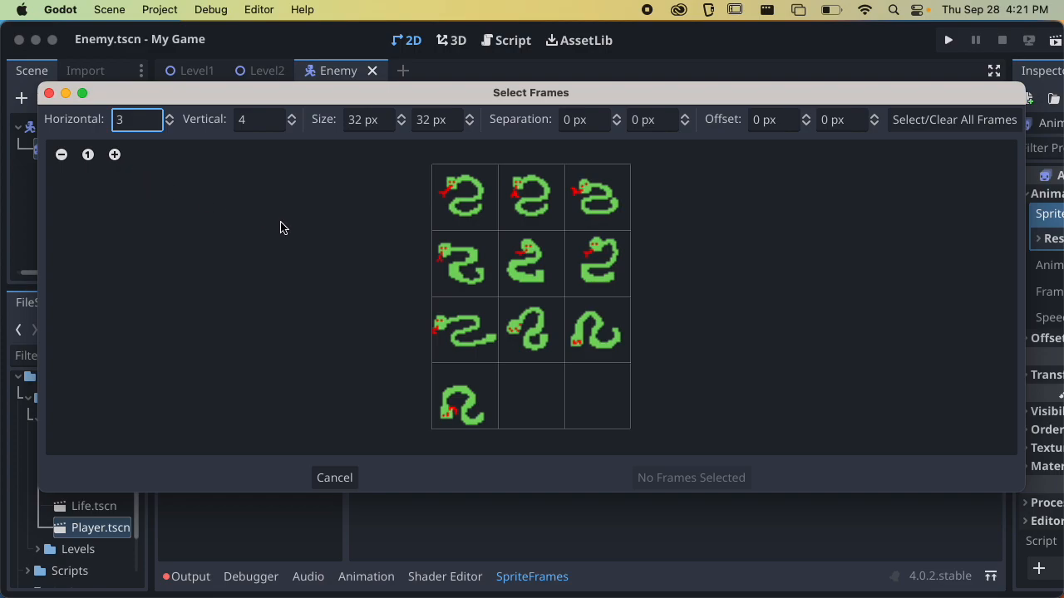
{"action": "left_click", "coordinate": [486, 184]}
{"action": "left_click", "coordinate": [542, 189]}
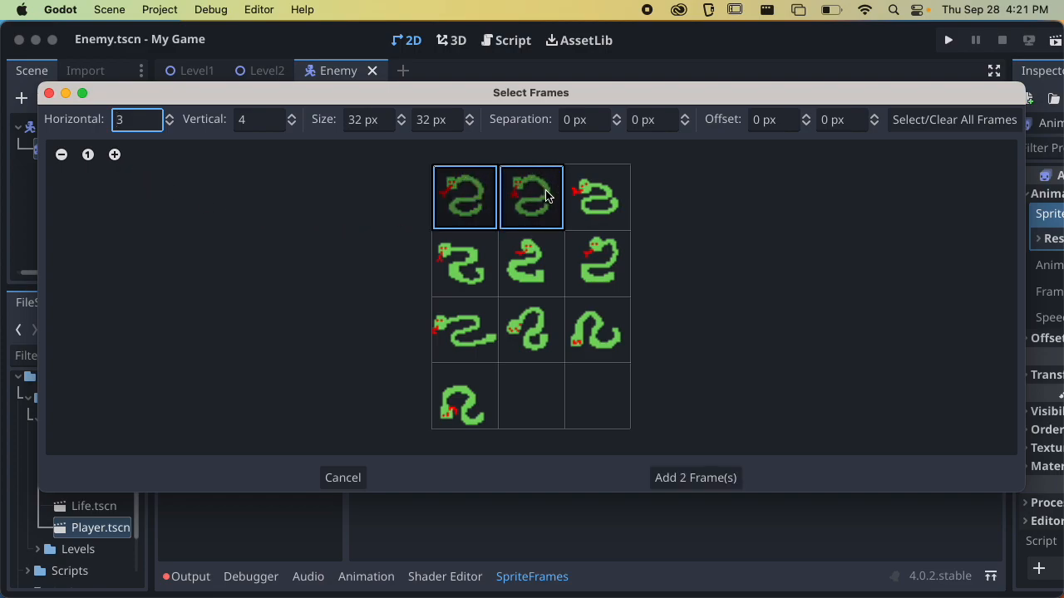
{"action": "left_click", "coordinate": [589, 193]}
{"action": "left_click", "coordinate": [678, 480]}
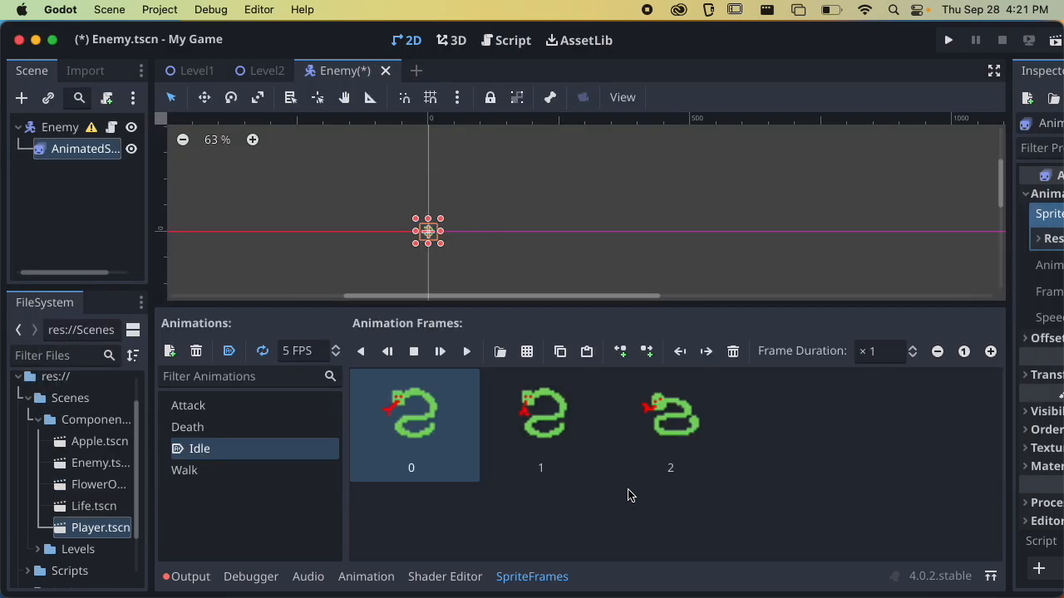
Append a copy of frame 1 to the end of the Idle animation and preview the animation
{"action": "left_click", "coordinate": [572, 439]}
{"action": "left_click", "coordinate": [561, 351]}
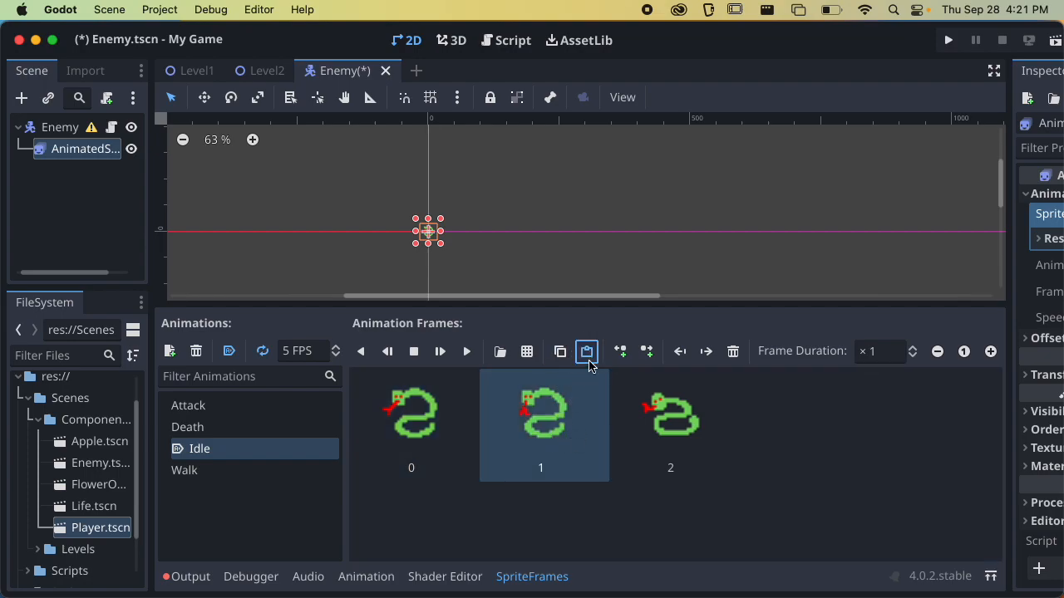
{"action": "left_click", "coordinate": [587, 352]}
{"action": "scroll", "coordinate": [441, 223], "scroll_direction": "up", "scroll_amount": 6}
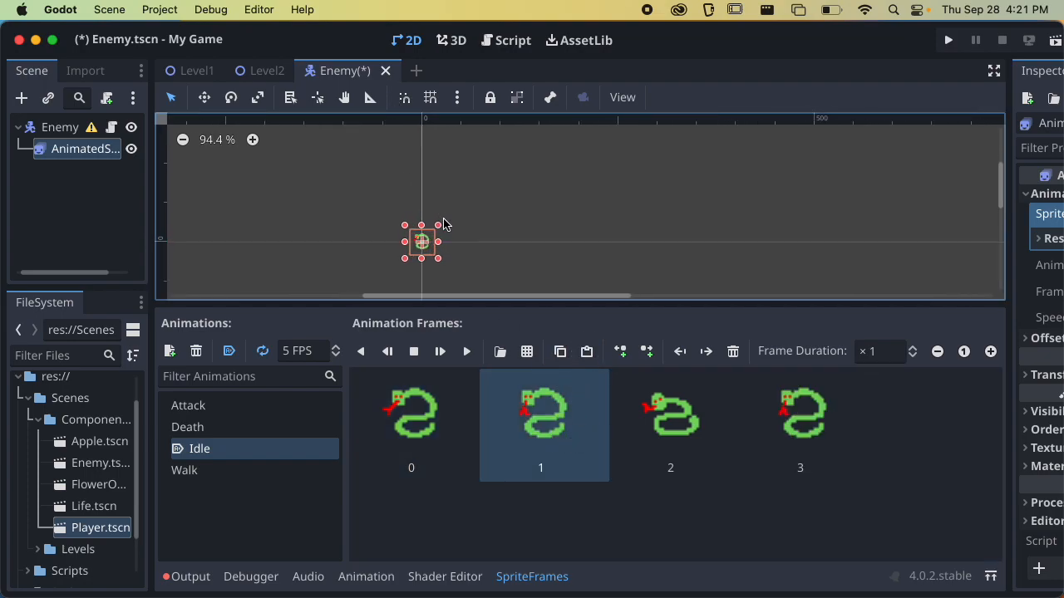
{"action": "scroll", "coordinate": [475, 223], "scroll_direction": "up", "scroll_amount": 3}
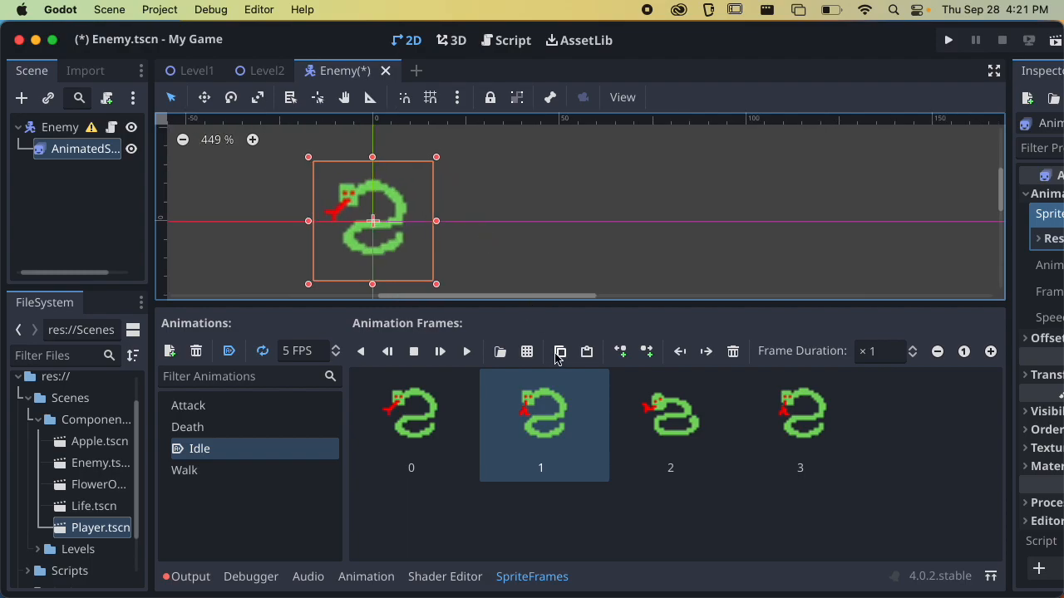
{"action": "left_click", "coordinate": [466, 352]}
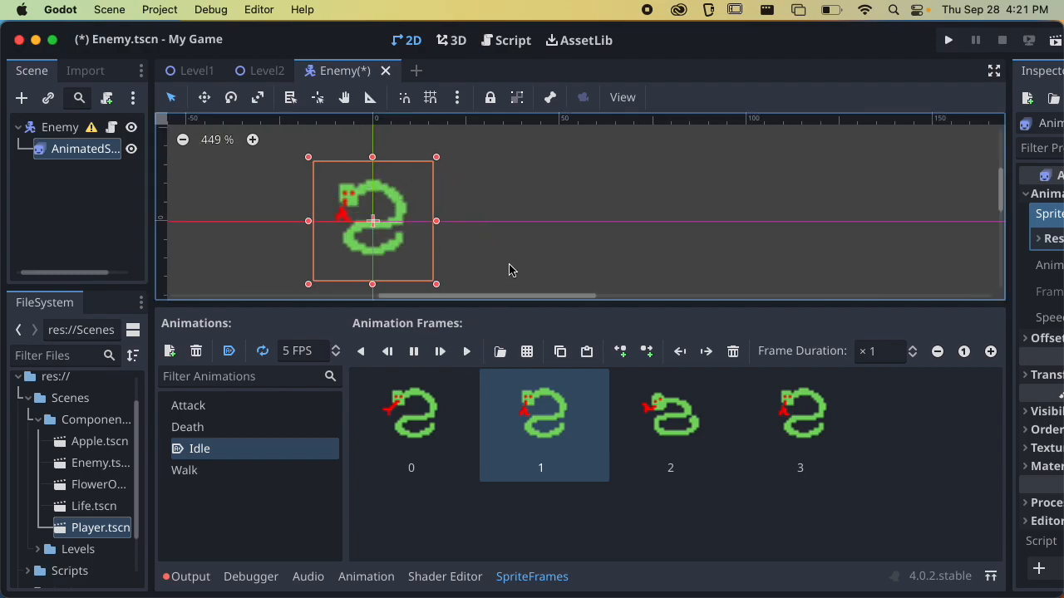
Append four copies of frame 0, then one copy each of frames 2 and 1, to the Idle animation and save the scene
{"action": "left_click", "coordinate": [391, 433]}
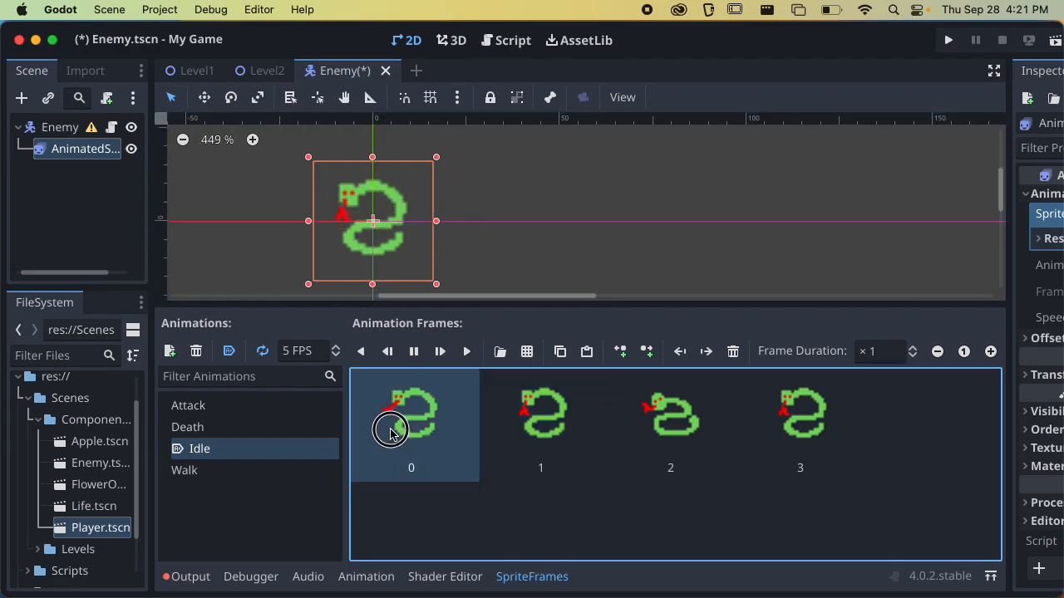
{"action": "left_click", "coordinate": [560, 351]}
{"action": "left_click", "coordinate": [587, 351]}
{"action": "left_click", "coordinate": [586, 351]}
{"action": "left_click", "coordinate": [587, 351]}
{"action": "left_click", "coordinate": [587, 351]}
{"action": "left_click", "coordinate": [686, 432]}
{"action": "left_click", "coordinate": [560, 350]}
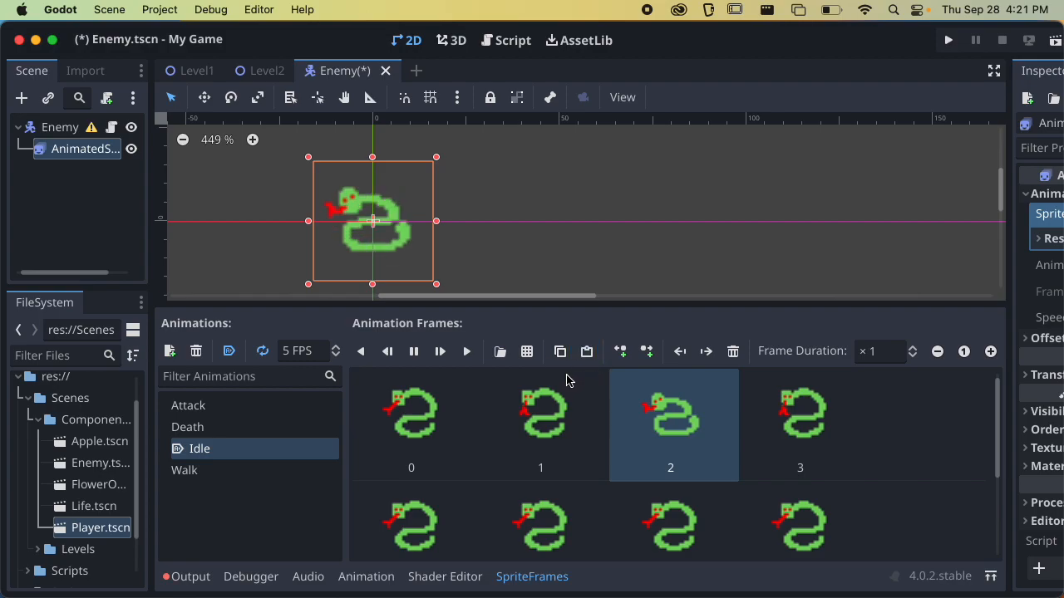
{"action": "left_click_drag", "start_coordinate": [550, 423], "coordinate": [694, 502]}
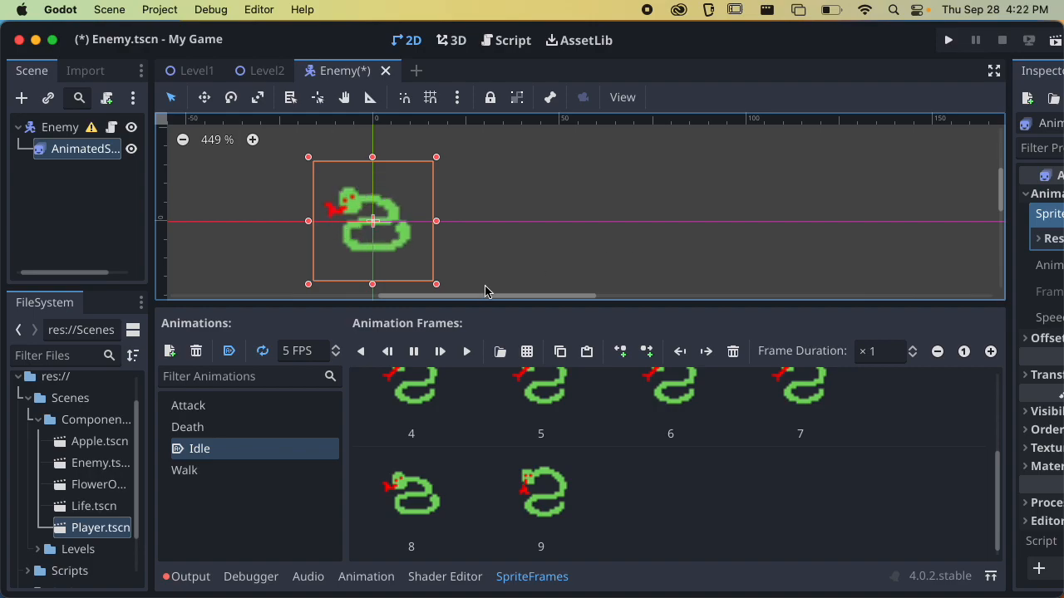
{"action": "key", "text": "super+s"}
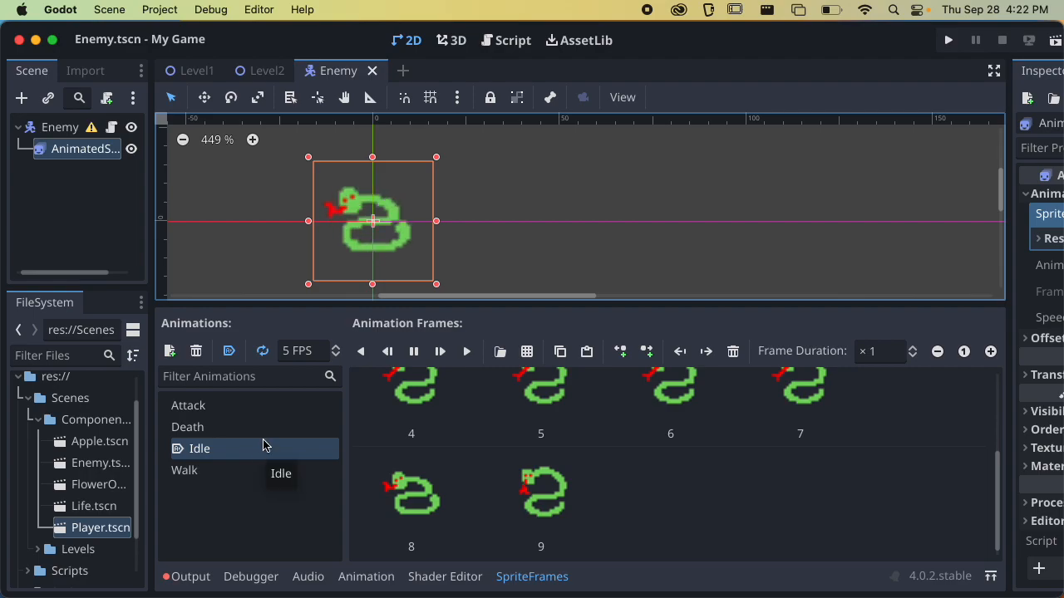
Slice obstacle_snake.png into 3 horizontal frames for the Walk animation and add the first two frames of the second row
{"action": "left_click", "coordinate": [228, 471]}
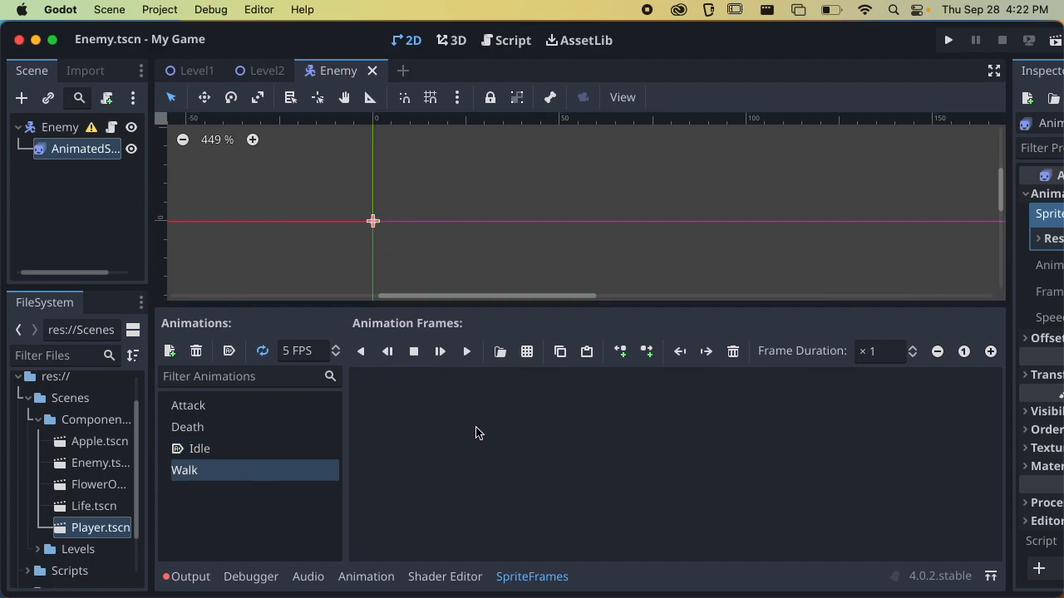
{"action": "left_click", "coordinate": [527, 351]}
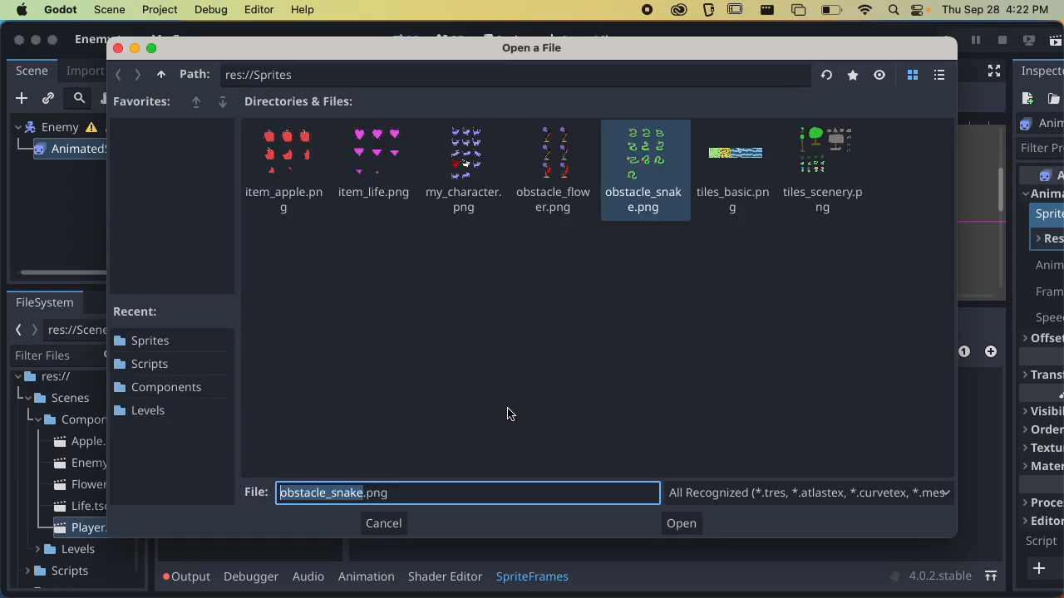
{"action": "left_click", "coordinate": [695, 519]}
{"action": "left_click", "coordinate": [115, 154]}
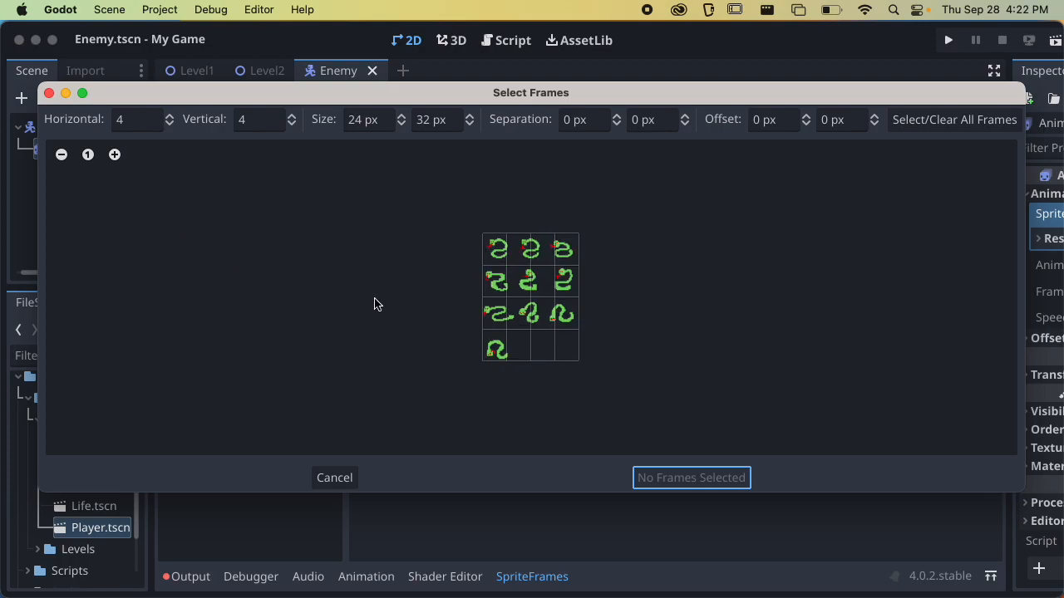
{"action": "left_click", "coordinate": [115, 155]}
{"action": "left_click", "coordinate": [114, 155]}
{"action": "left_click", "coordinate": [169, 124]}
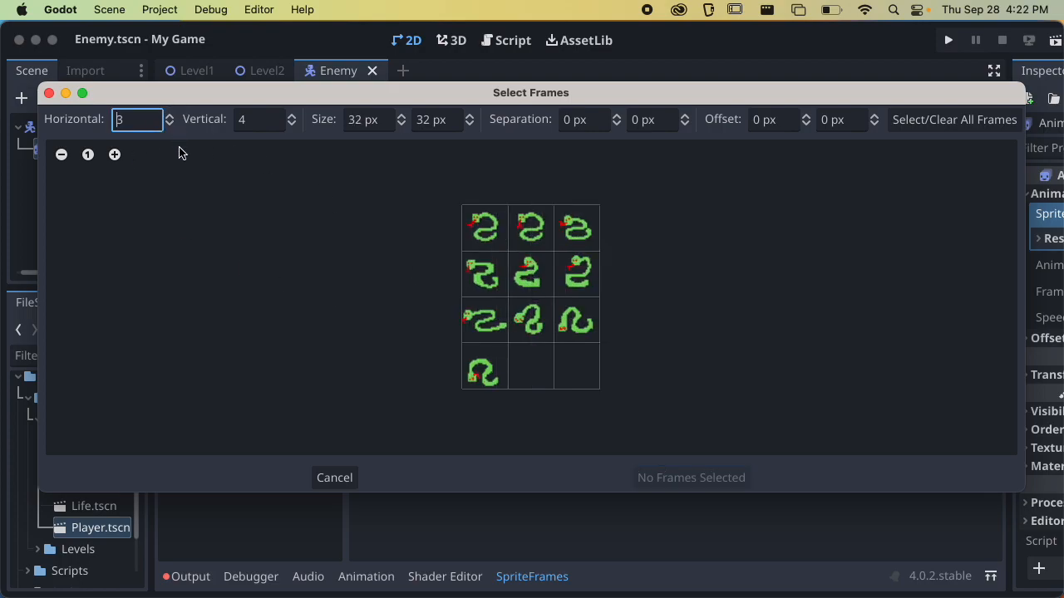
{"action": "left_click", "coordinate": [499, 284]}
{"action": "left_click", "coordinate": [530, 275]}
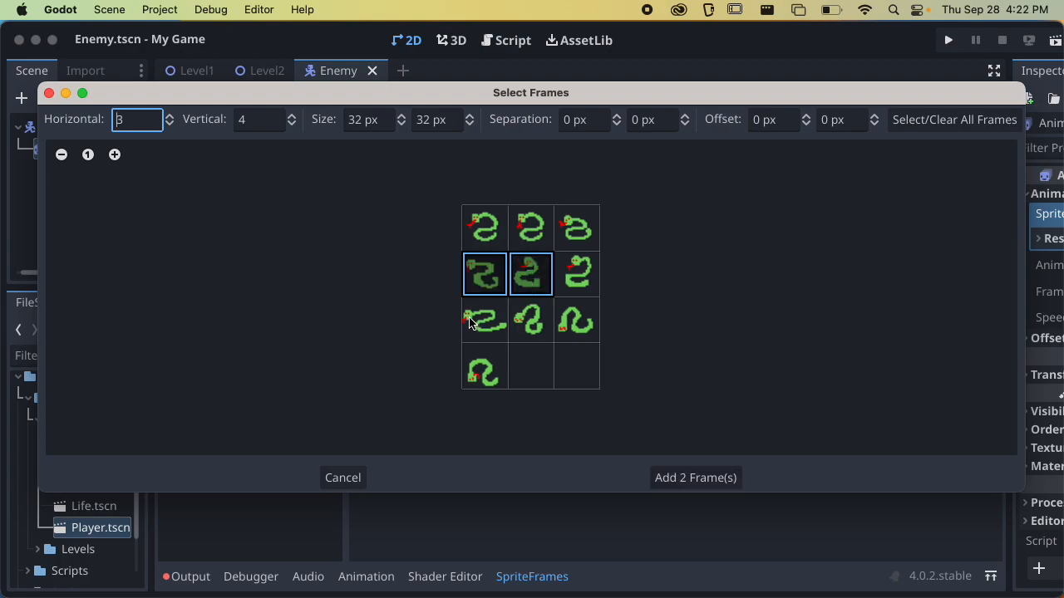
{"action": "left_click", "coordinate": [695, 477]}
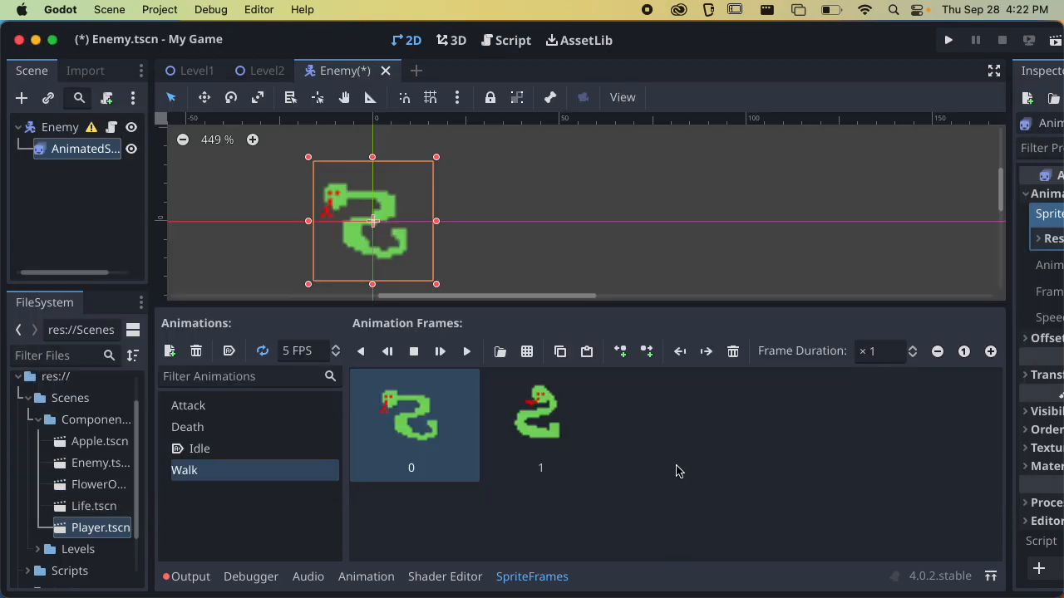
Preview the Walk animation on the enemy sprite and save the scene
{"action": "left_click", "coordinate": [441, 353]}
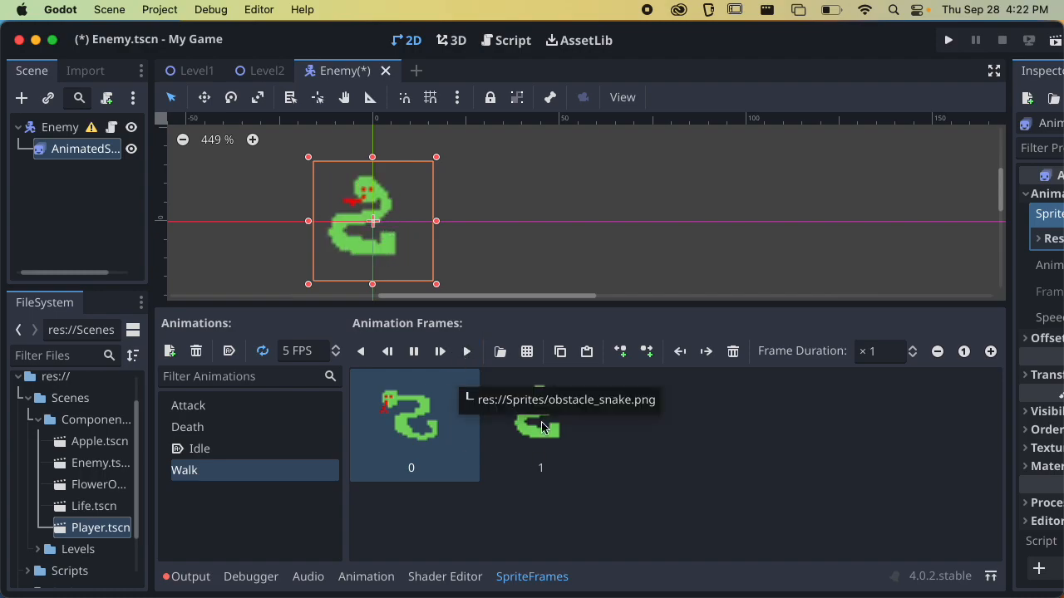
{"action": "scroll", "coordinate": [574, 200], "scroll_direction": "down", "scroll_amount": 4}
{"action": "middle_click_drag", "start_coordinate": [584, 201], "coordinate": [570, 226]}
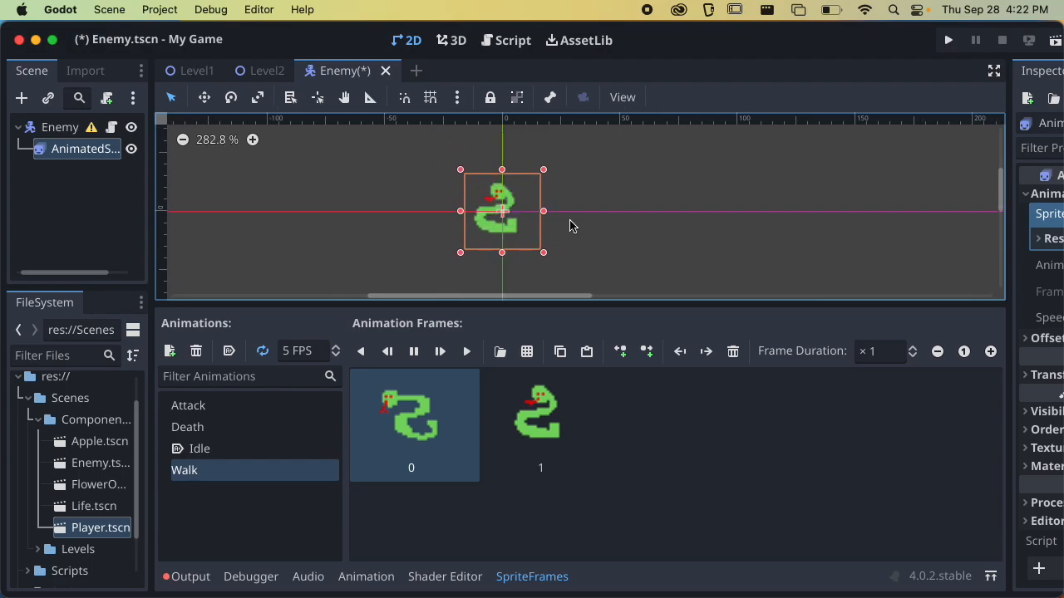
{"action": "key", "text": "super+s"}
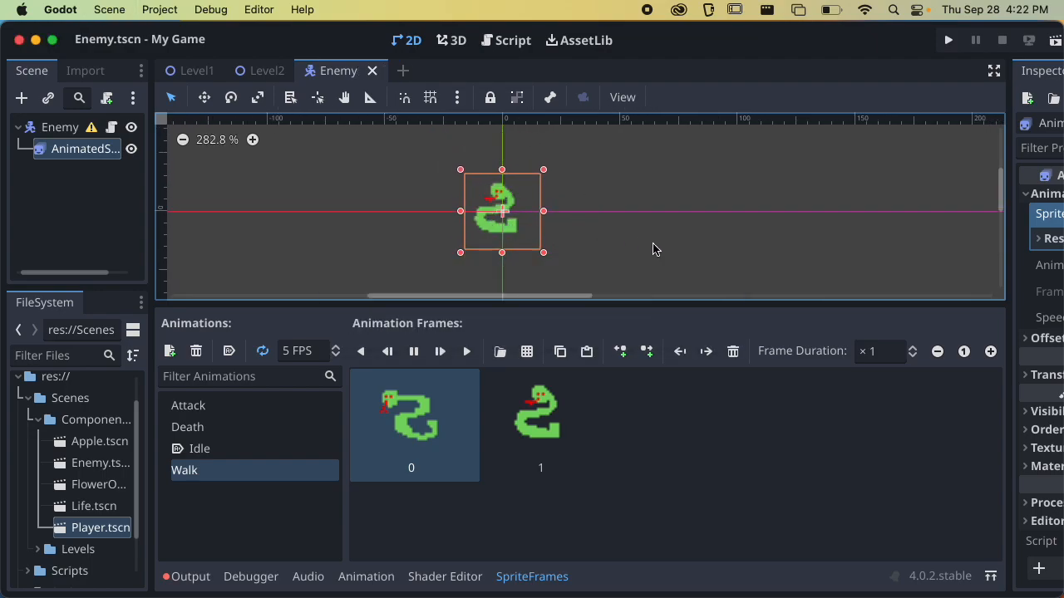
Open obstacle_snake.png as the sprite sheet for the Attack animation and slice it into 3 horizontal and 4 vertical frames
{"action": "left_click", "coordinate": [221, 408]}
{"action": "left_click", "coordinate": [501, 352]}
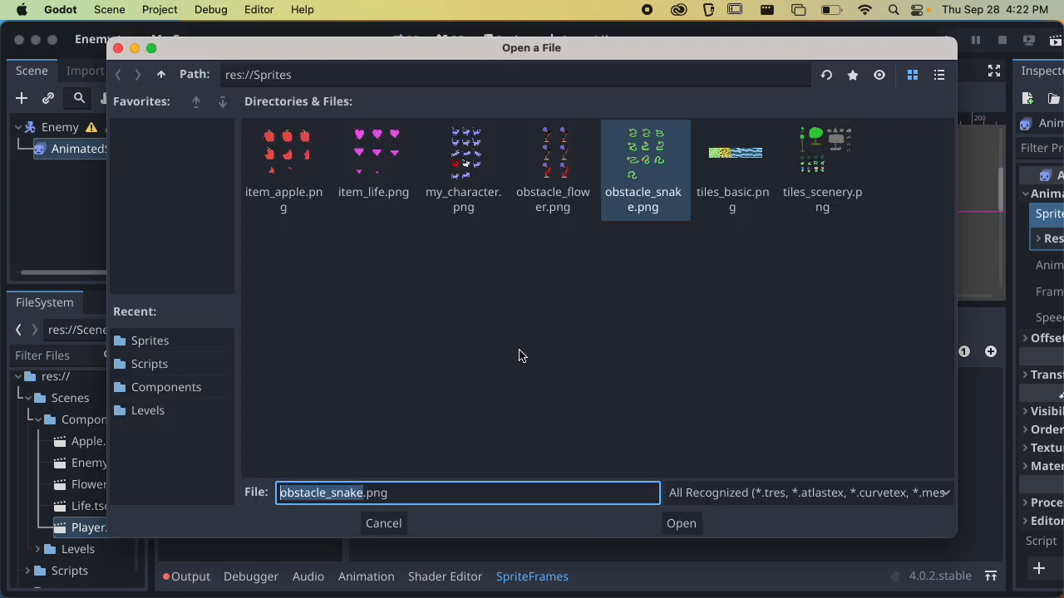
{"action": "left_click", "coordinate": [676, 525]}
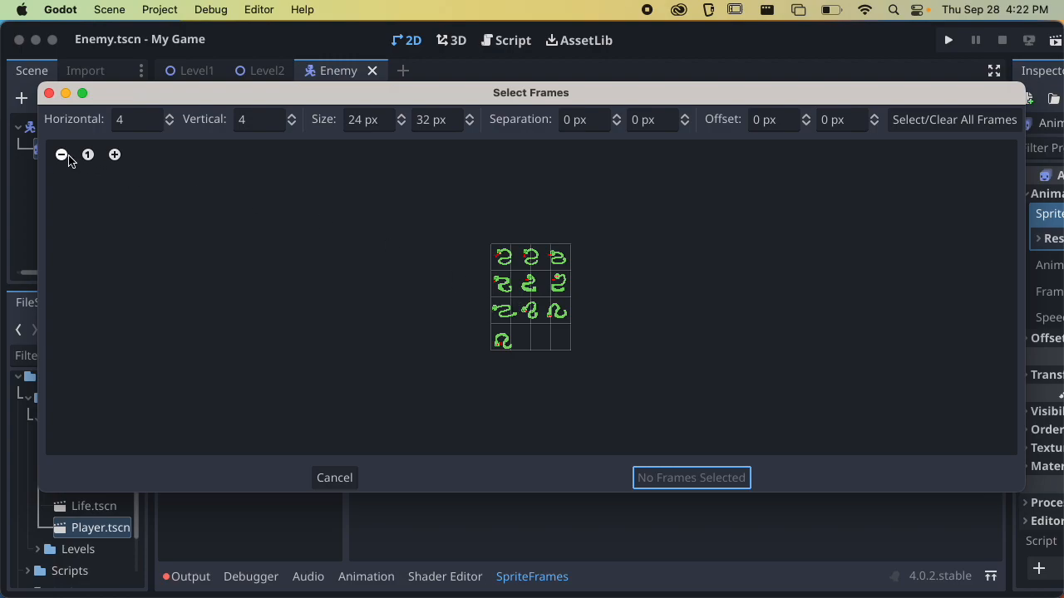
{"action": "left_click", "coordinate": [291, 124]}
{"action": "left_click", "coordinate": [116, 155]}
{"action": "left_click", "coordinate": [116, 155]}
{"action": "left_click", "coordinate": [117, 155]}
{"action": "left_click", "coordinate": [116, 155]}
{"action": "left_click", "coordinate": [117, 155]}
{"action": "left_click", "coordinate": [116, 156]}
{"action": "left_click", "coordinate": [291, 116]}
{"action": "left_click", "coordinate": [169, 123]}
{"action": "left_click", "coordinate": [170, 124]}
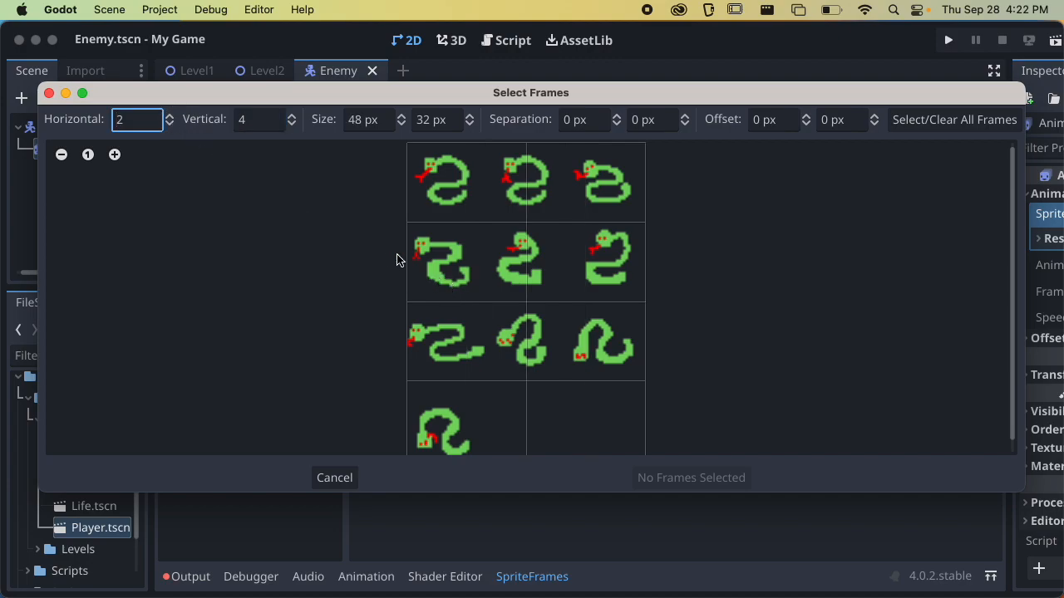
{"action": "left_click", "coordinate": [170, 118]}
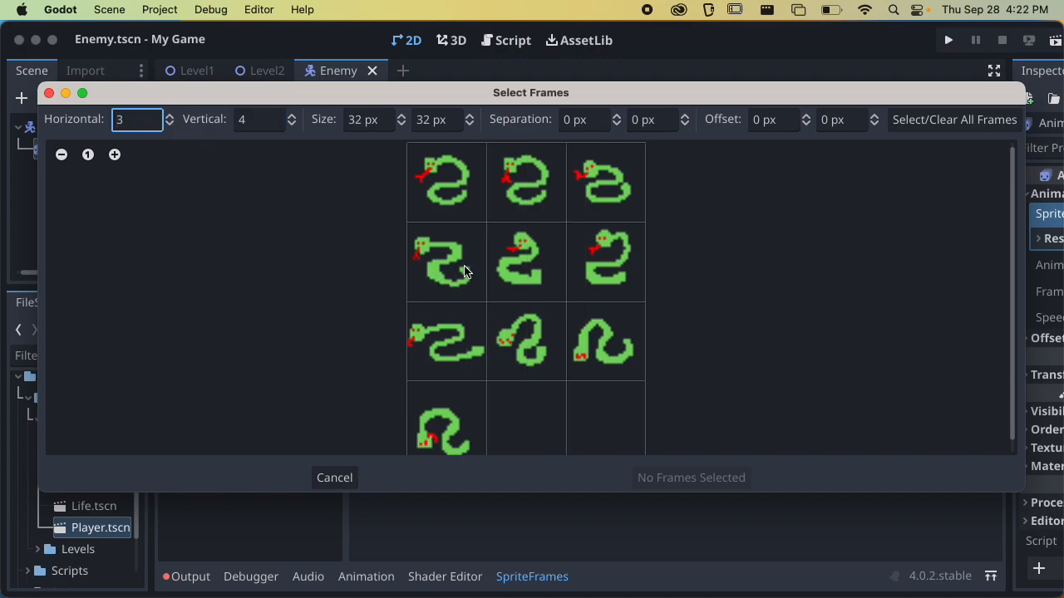
Add the last frame of the second row and the first frame of the third row to the Attack animation
{"action": "left_click", "coordinate": [599, 263]}
{"action": "left_click", "coordinate": [463, 341]}
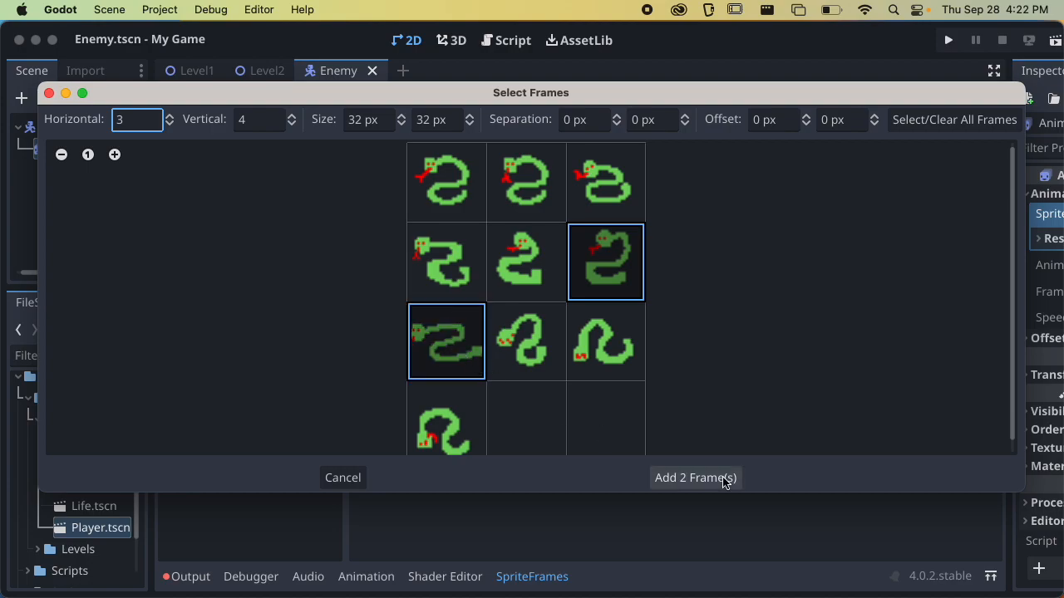
{"action": "left_click", "coordinate": [715, 479]}
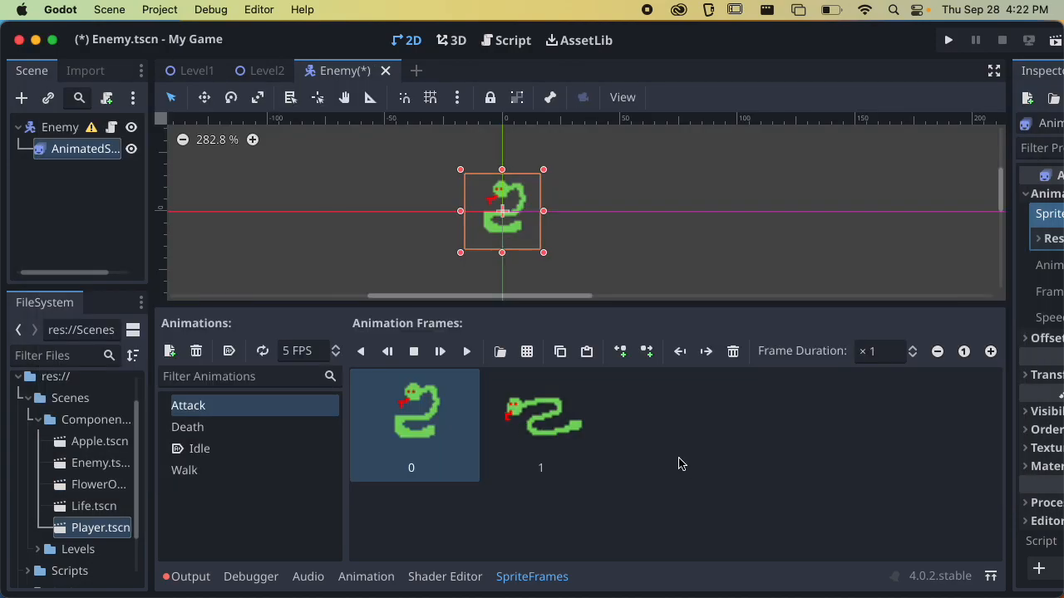
Preview the Attack animation both once and looped, leaving its looping turned off, and save the scene
{"action": "left_click", "coordinate": [468, 351]}
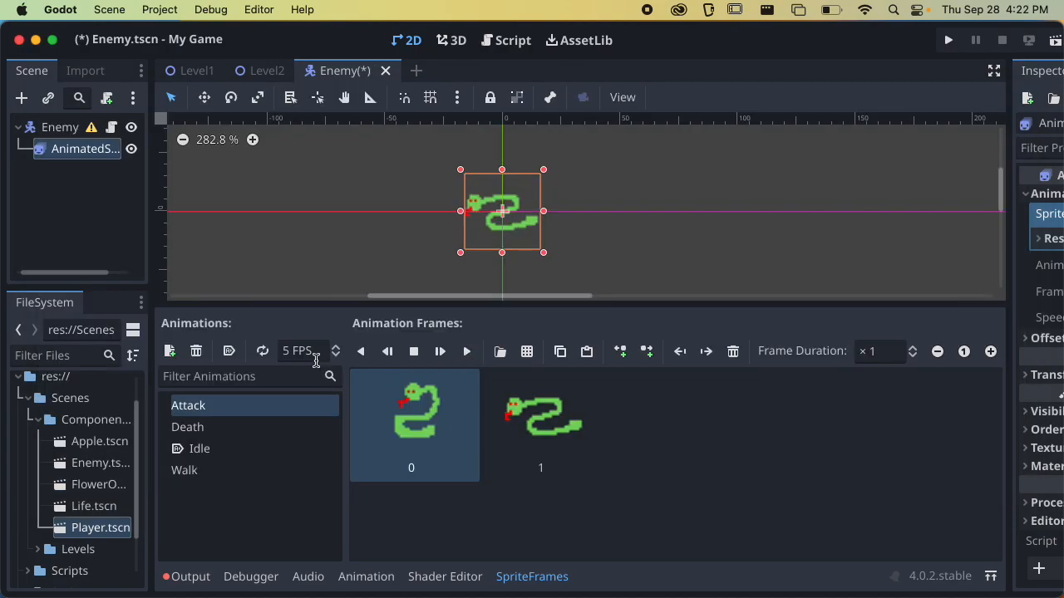
{"action": "left_click", "coordinate": [262, 351]}
{"action": "left_click", "coordinate": [464, 350]}
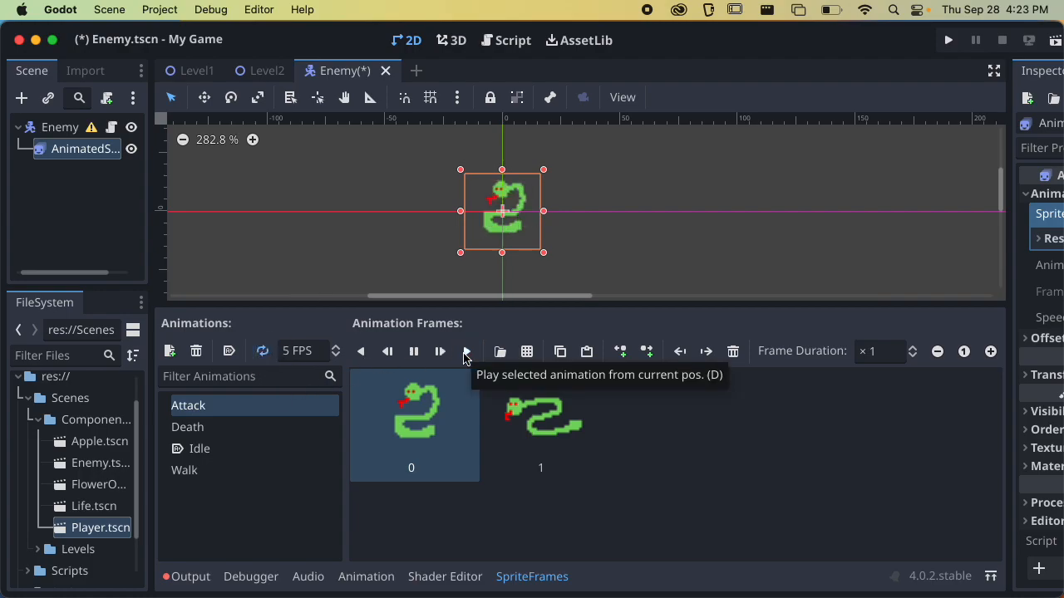
{"action": "left_click", "coordinate": [262, 351]}
{"action": "key", "text": "super+s"}
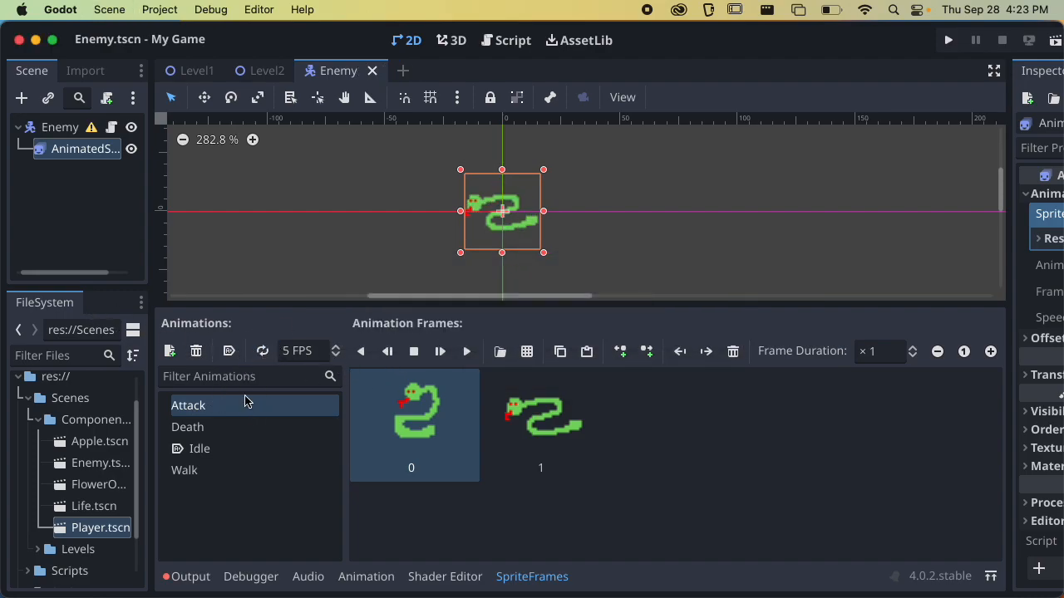
Open the Enemy's ObstacleMoving script and examine the functions that handle bodies entering the HitBox and Attack areas
{"action": "left_click", "coordinate": [111, 129]}
{"action": "scroll", "coordinate": [444, 250], "scroll_direction": "down", "scroll_amount": 10}
{"action": "scroll", "coordinate": [447, 256], "scroll_direction": "down", "scroll_amount": 8}
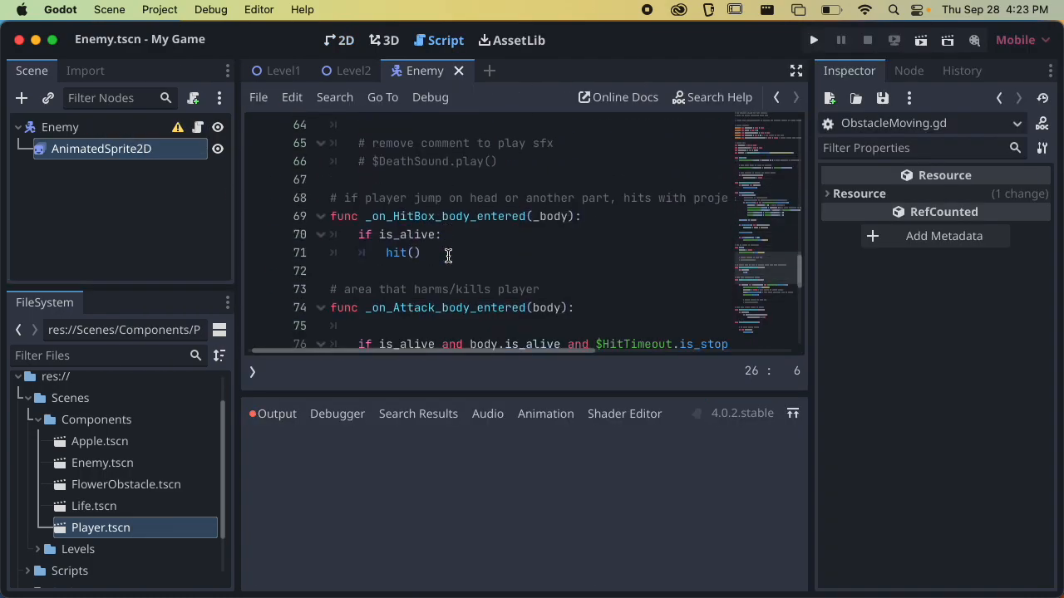
Turn on looping for the Enemy sprite's Attack animation, save the scene and preview the animation
{"action": "scroll", "coordinate": [453, 248], "scroll_direction": "down", "scroll_amount": 5}
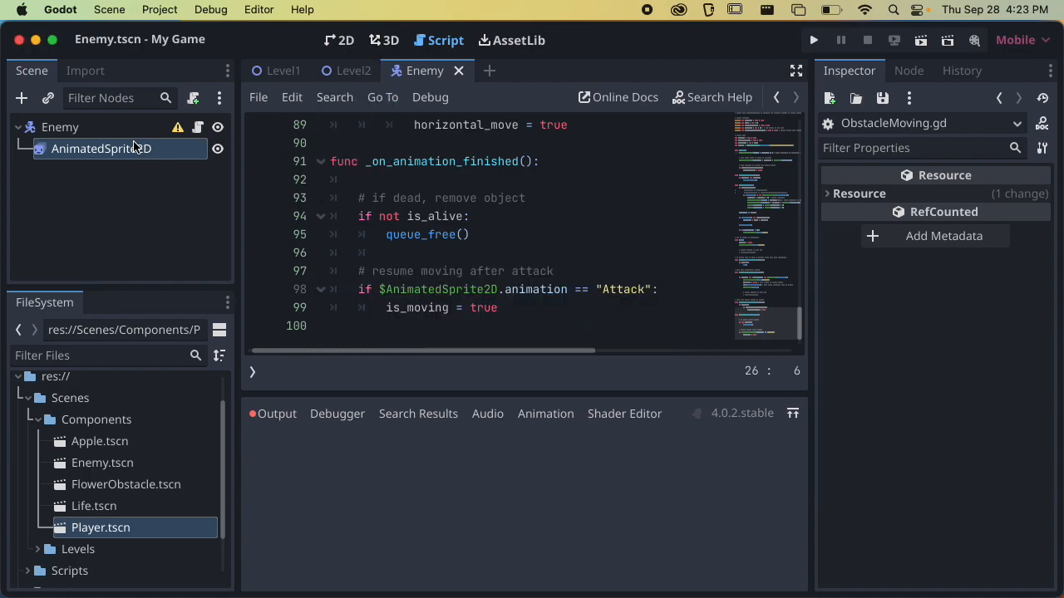
{"action": "left_click", "coordinate": [83, 148]}
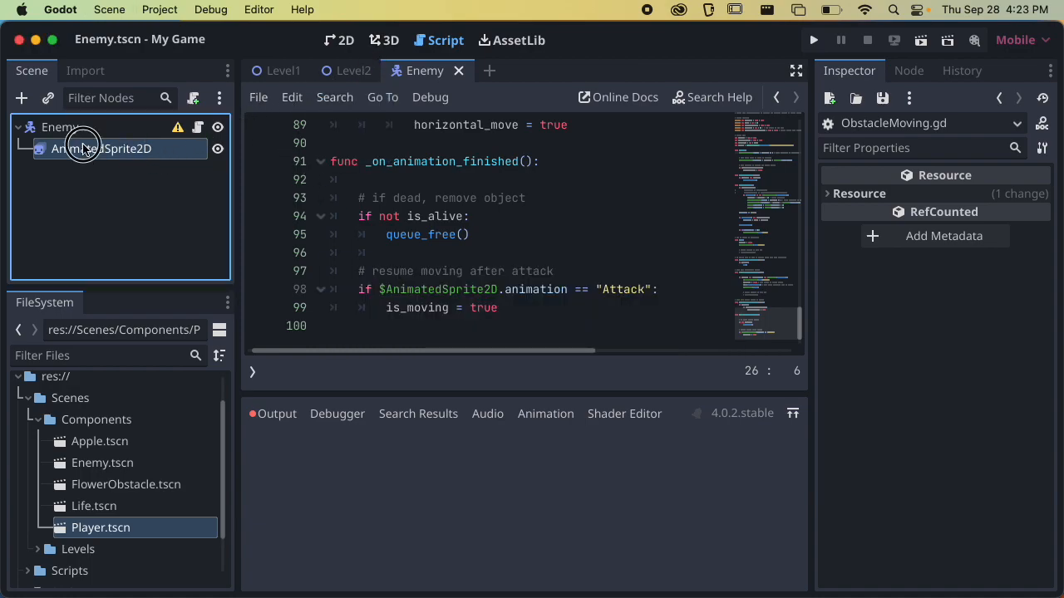
{"action": "left_click", "coordinate": [409, 42]}
{"action": "left_click", "coordinate": [262, 351]}
{"action": "key", "text": "super+s"}
{"action": "left_click", "coordinate": [466, 354]}
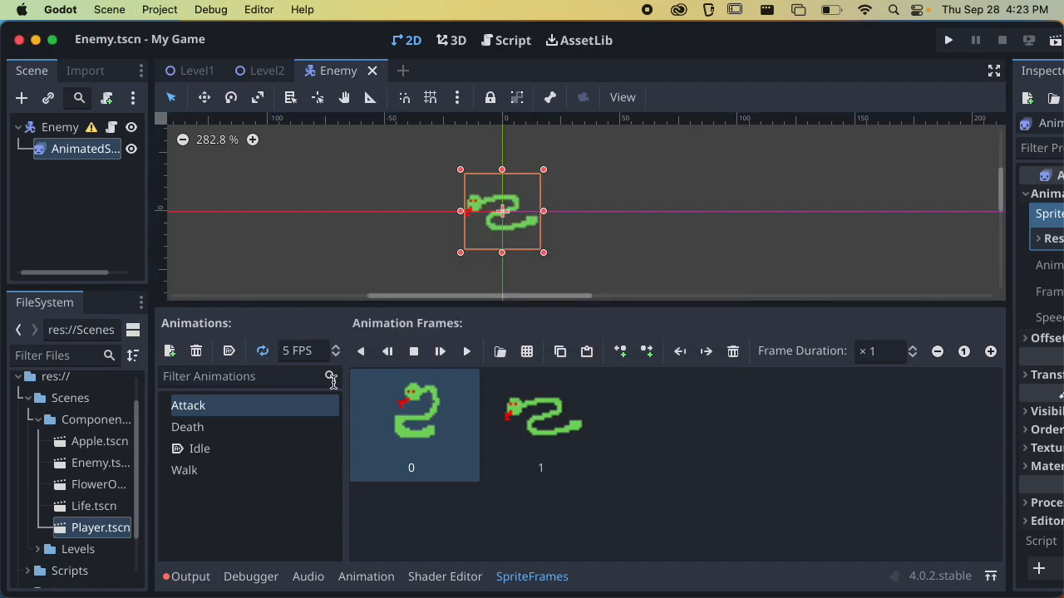
Open obstacle_snake.png as the sprite sheet for the Death animation and slice it into 3 horizontal and 4 vertical frames
{"action": "left_click", "coordinate": [210, 426]}
{"action": "left_click", "coordinate": [524, 353]}
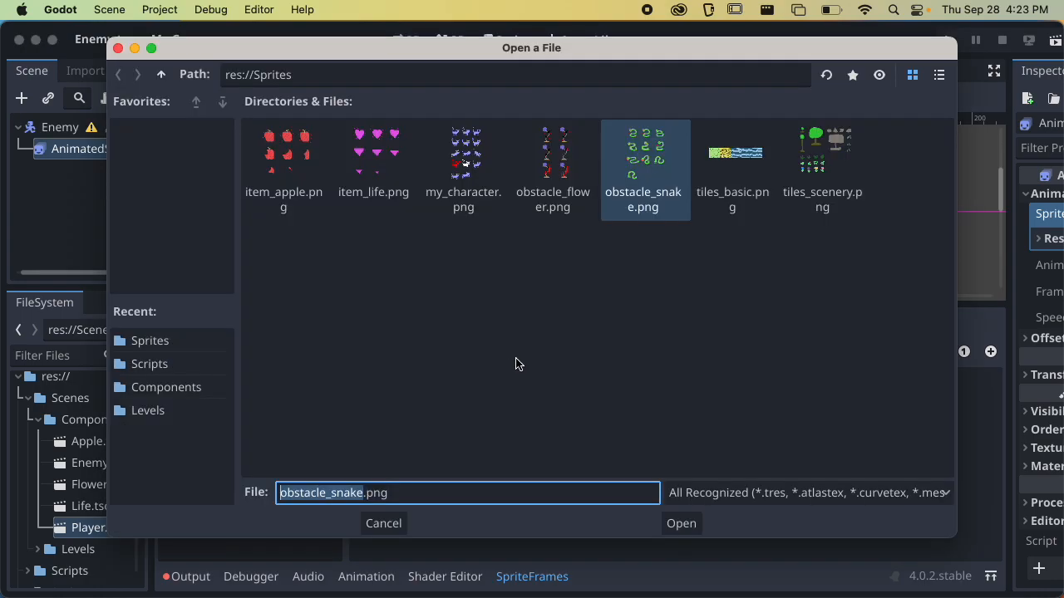
{"action": "left_click", "coordinate": [681, 523]}
{"action": "left_click", "coordinate": [170, 124]}
Add the last two frames of the third row and the first frame of the fourth row to the Death animation
{"action": "left_click", "coordinate": [537, 315]}
{"action": "left_click", "coordinate": [557, 312]}
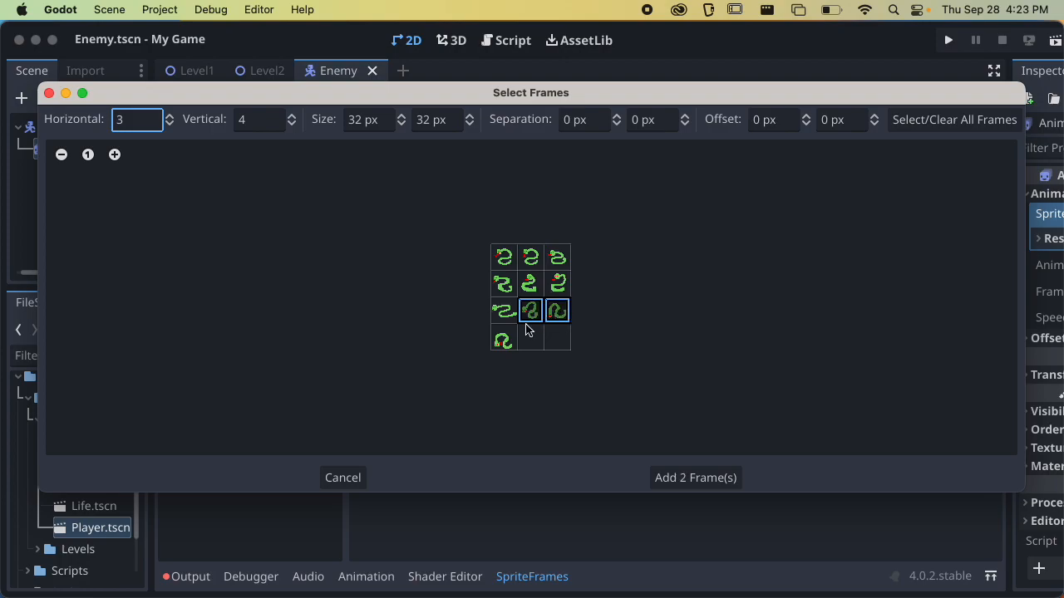
{"action": "left_click", "coordinate": [504, 339]}
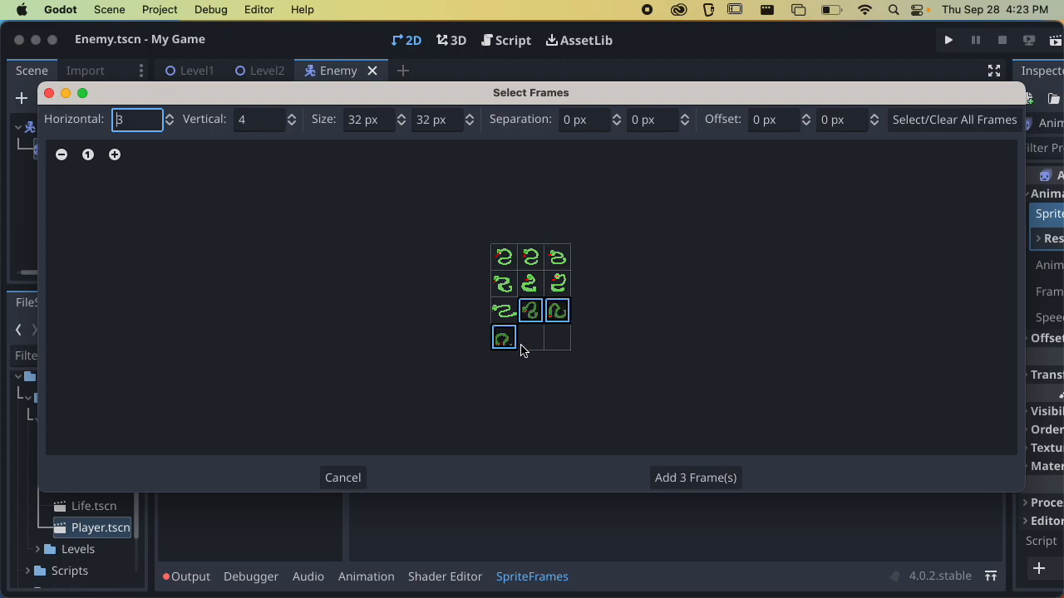
{"action": "left_click", "coordinate": [685, 475]}
Preview the Death animation several times and save the Enemy scene
{"action": "left_click", "coordinate": [468, 359]}
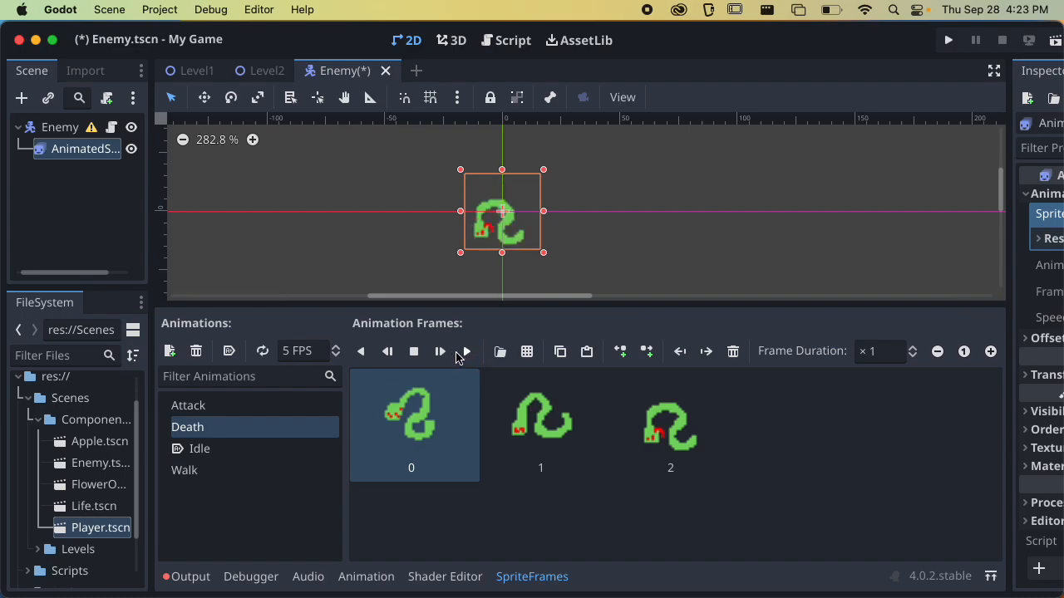
{"action": "left_click", "coordinate": [419, 353]}
{"action": "left_click", "coordinate": [469, 351]}
{"action": "left_click", "coordinate": [413, 352]}
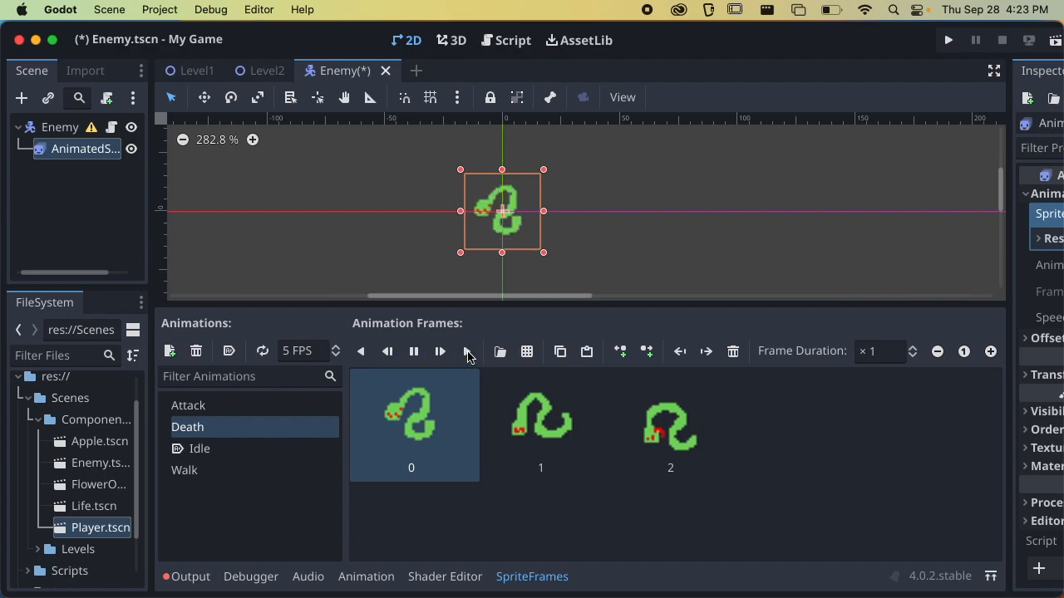
{"action": "left_click", "coordinate": [467, 354]}
{"action": "left_click", "coordinate": [414, 352]}
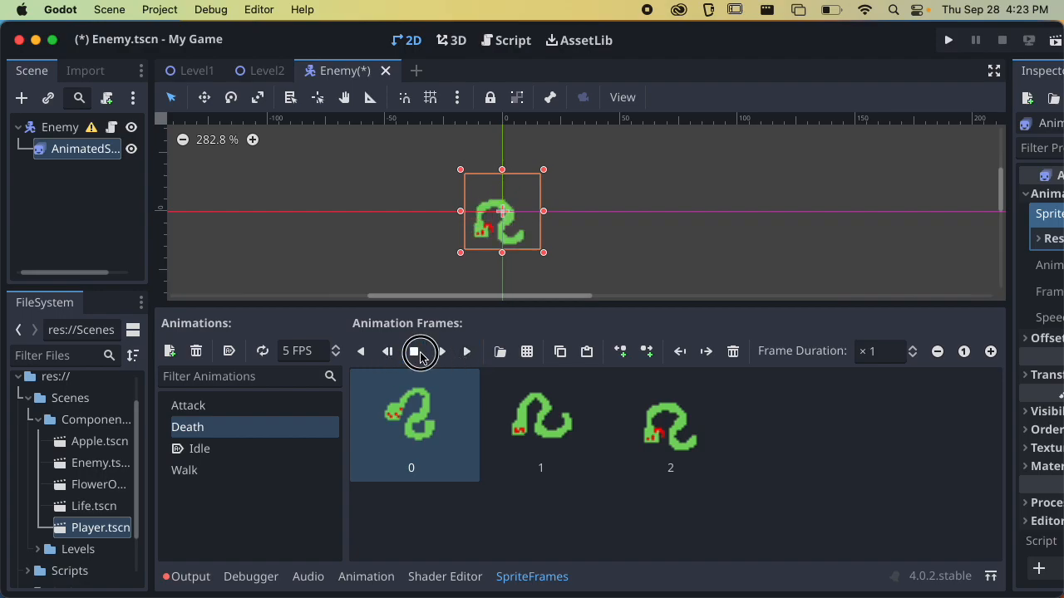
{"action": "key", "text": "cmd+s"}
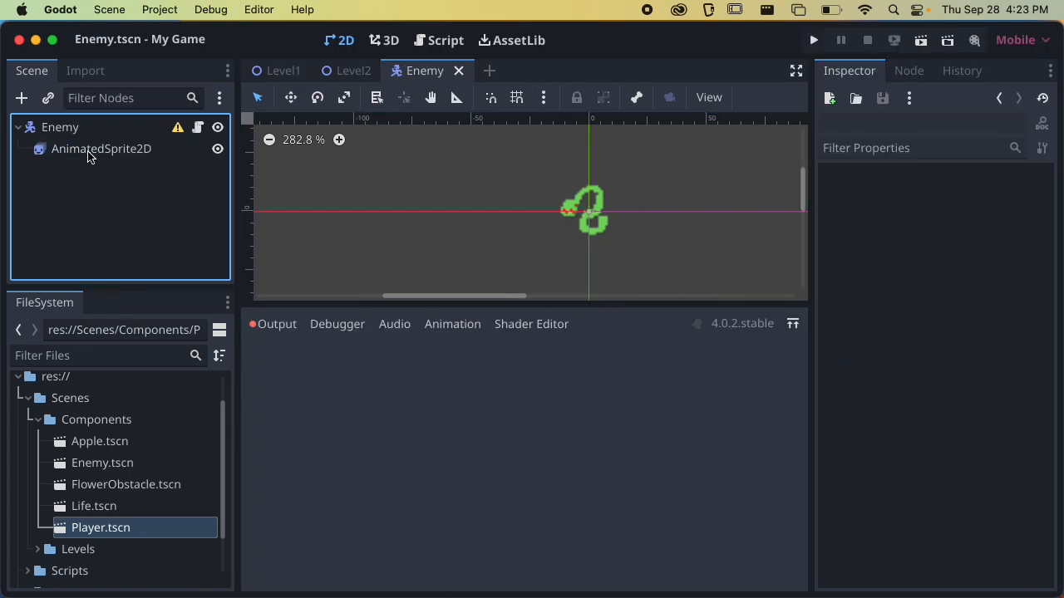
Enlarge the 2D viewport and add a RayCast2D child node to the Enemy root
{"action": "left_click", "coordinate": [74, 130]}
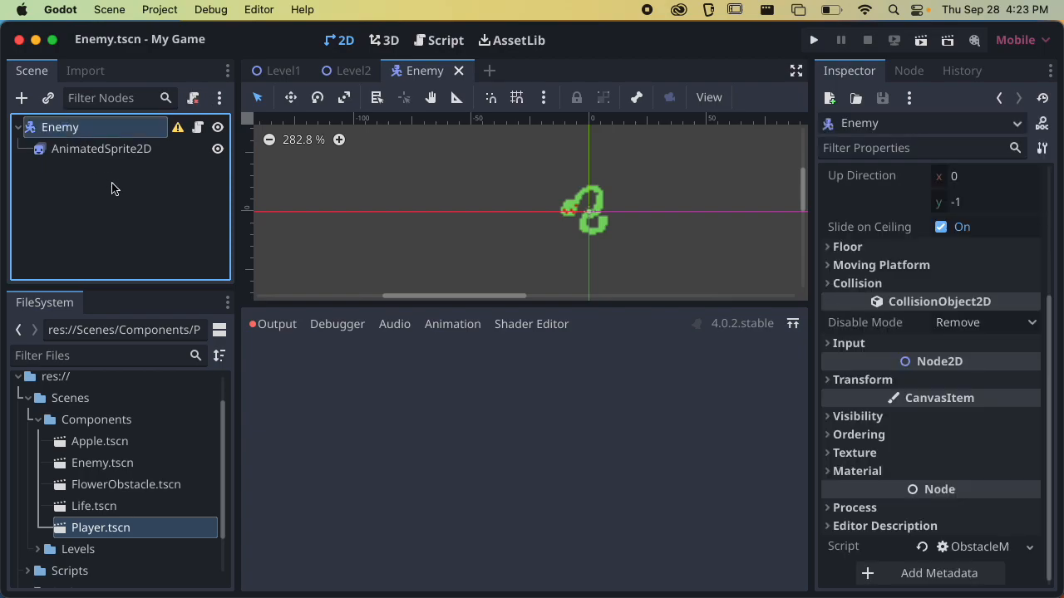
{"action": "left_click_drag", "start_coordinate": [534, 302], "coordinate": [558, 486]}
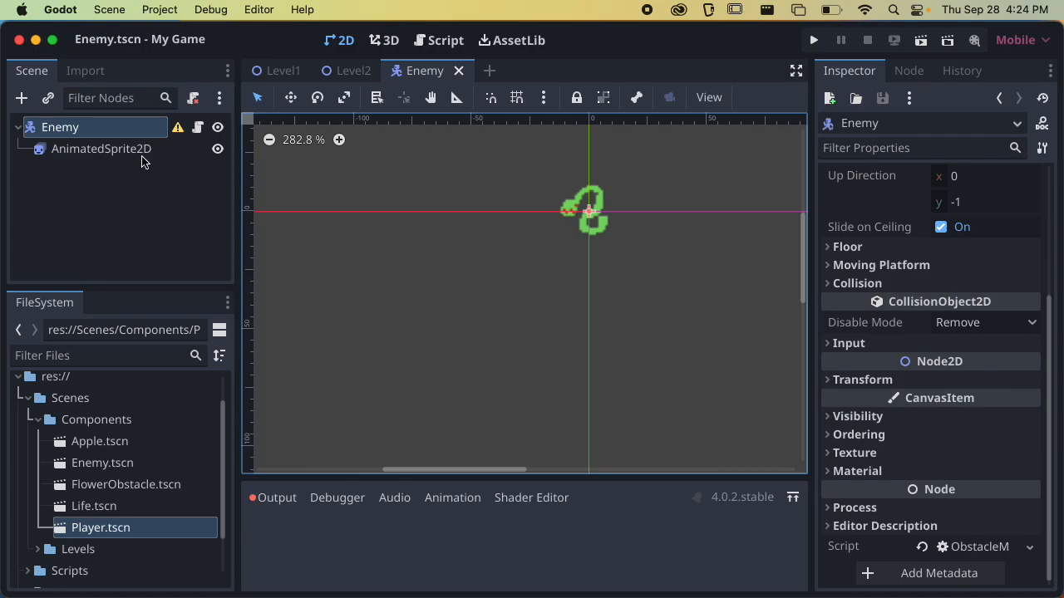
{"action": "left_click", "coordinate": [23, 101]}
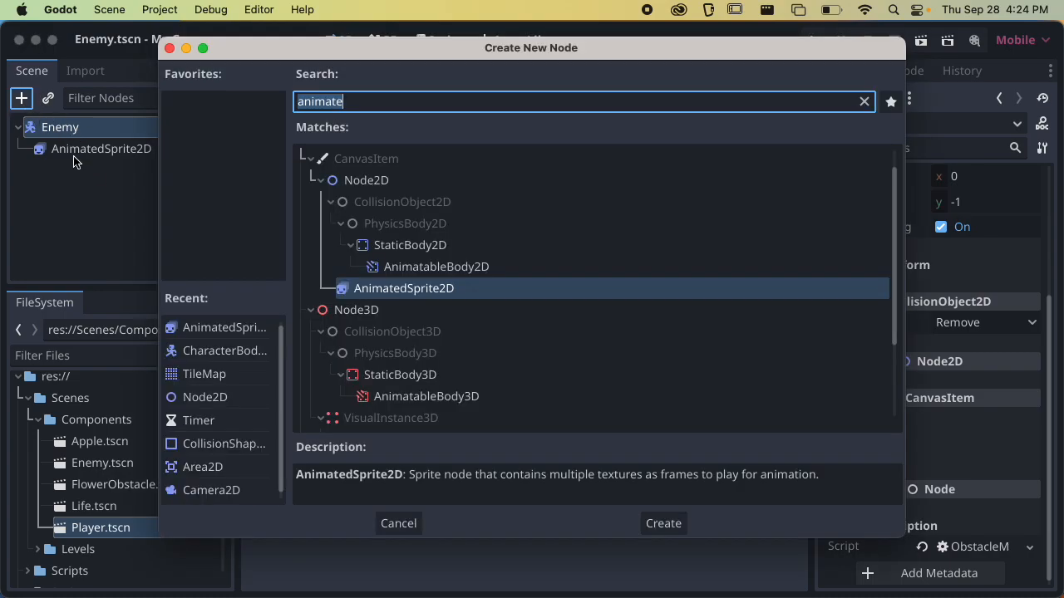
{"action": "type", "text": "ray"}
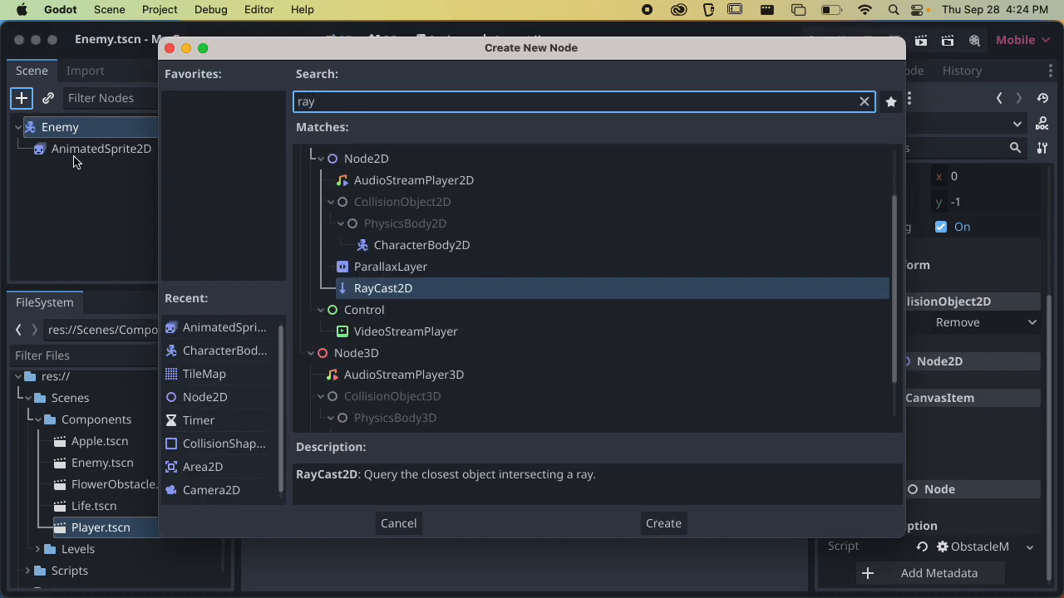
{"action": "key", "text": "Return"}
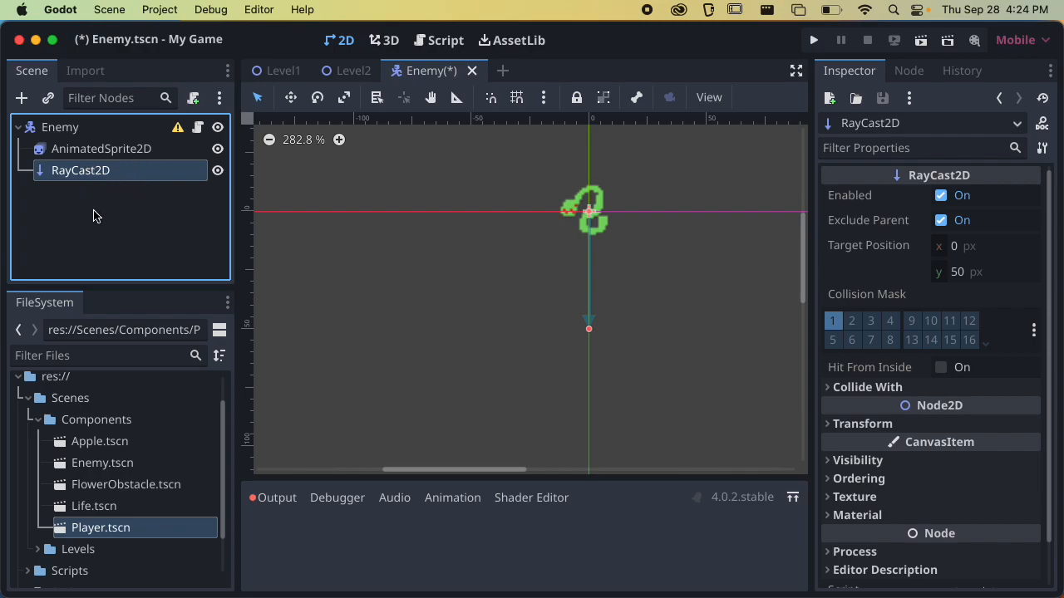
Rename the Enemy scene's RayCast2D node to PlatformChecker
{"action": "double_click", "coordinate": [69, 170]}
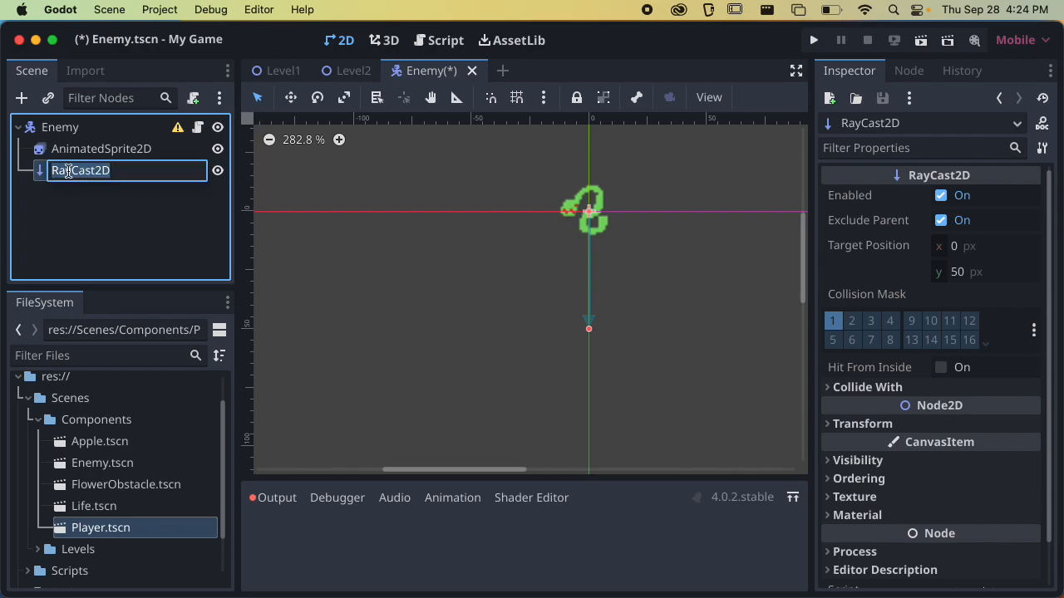
{"action": "type", "text": "PlatformChe"}
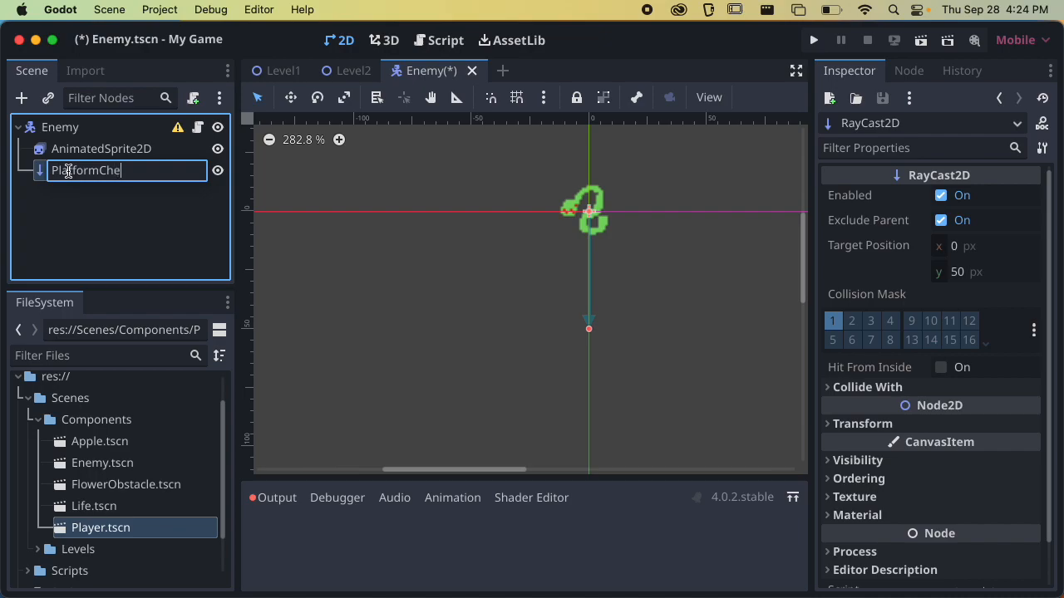
{"action": "type", "text": "cker"}
{"action": "key", "text": "Return"}
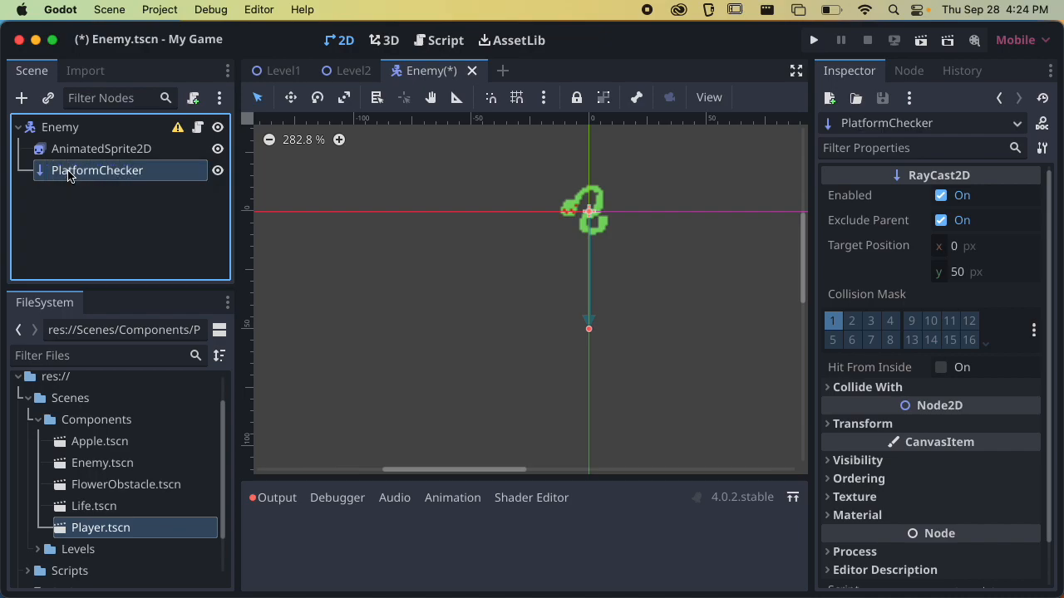
Check the $PlatformChecker reference in the _ready function of the Enemy's ObstacleMoving script and save the Enemy scene
{"action": "left_click", "coordinate": [199, 128]}
{"action": "scroll", "coordinate": [429, 299], "scroll_direction": "up", "scroll_amount": 20}
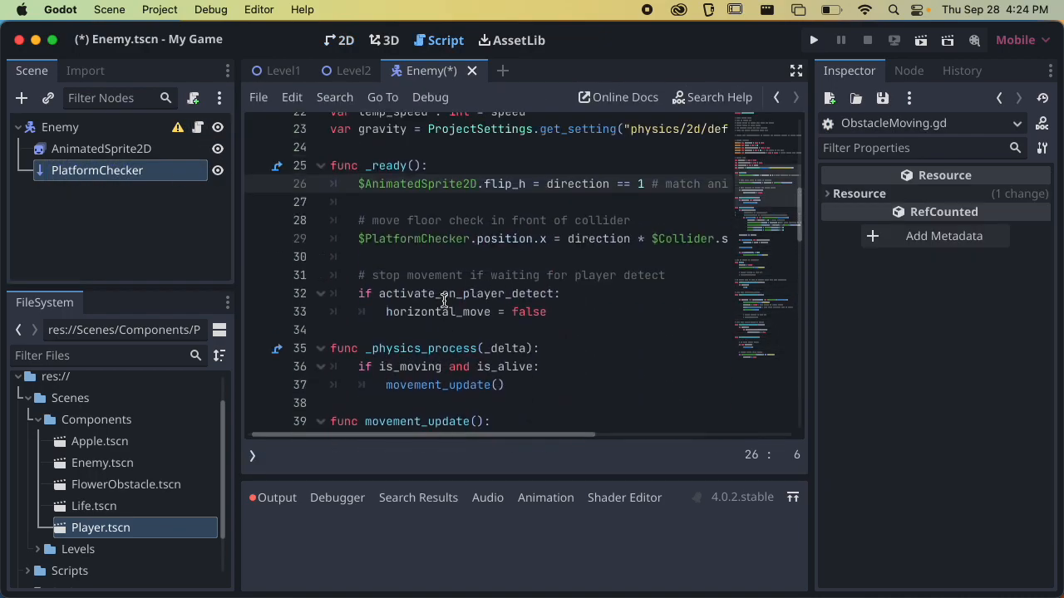
{"action": "scroll", "coordinate": [444, 296], "scroll_direction": "down", "scroll_amount": 4}
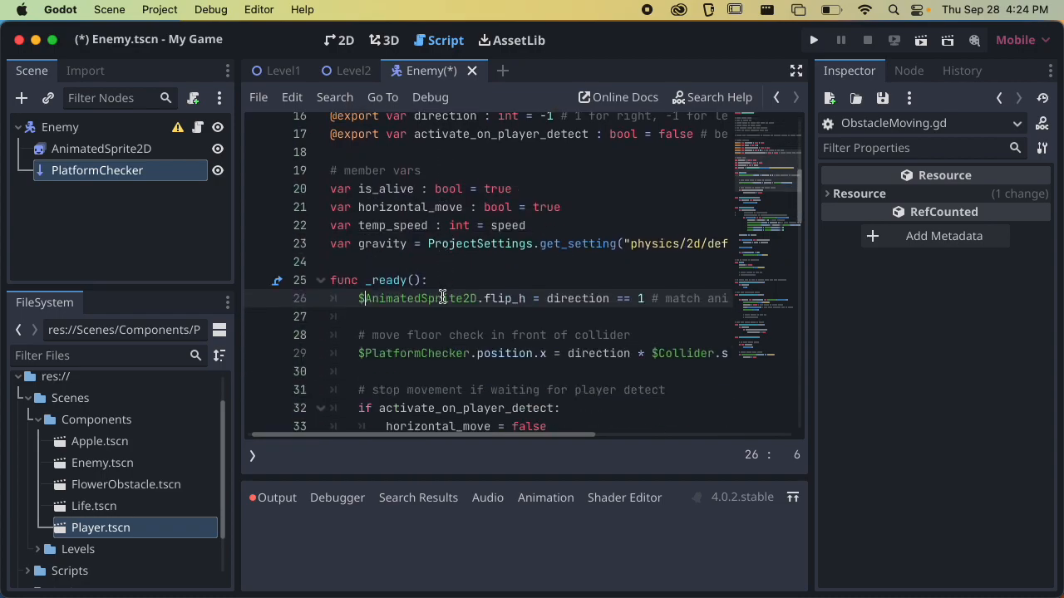
{"action": "double_click", "coordinate": [416, 344]}
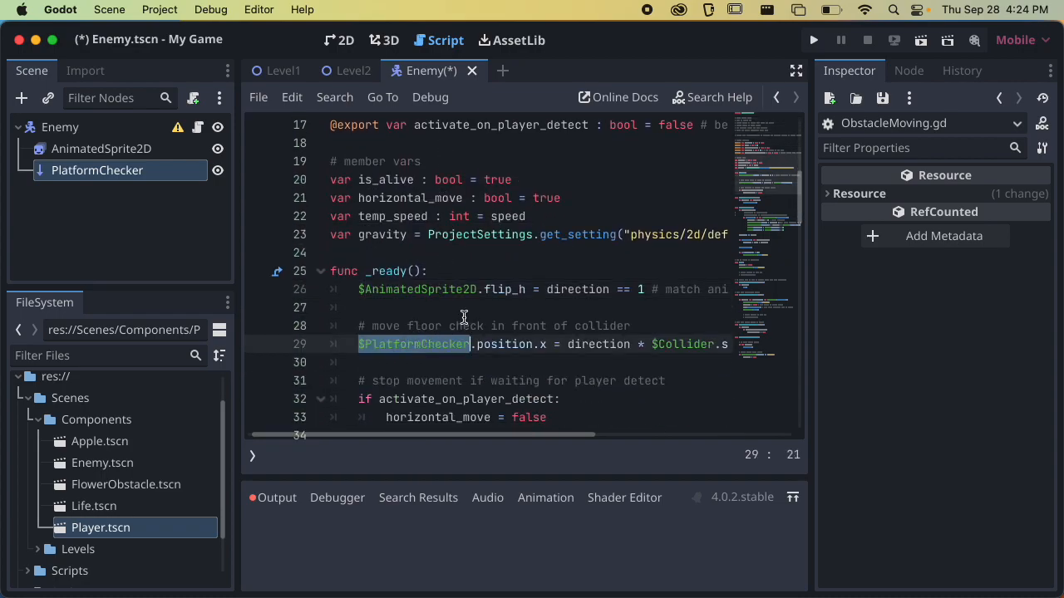
{"action": "key", "text": "super+s"}
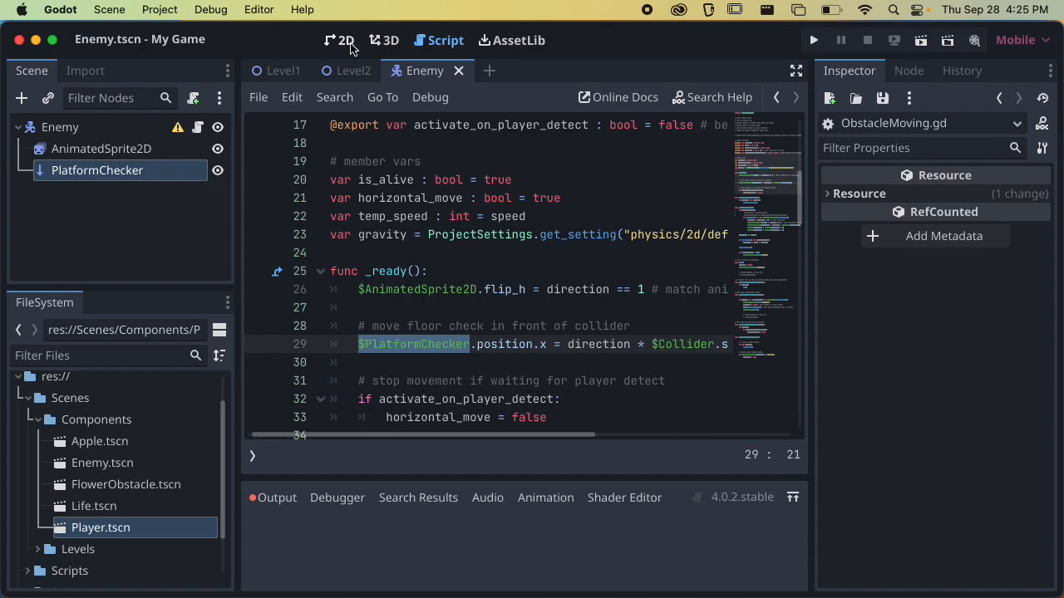
Show the Idle animation on the AnimatedSprite2D in the 2D view, reselect PlatformChecker and slightly narrow the scene dock
{"action": "left_click", "coordinate": [344, 40]}
{"action": "scroll", "coordinate": [577, 255], "scroll_direction": "up", "scroll_amount": 4}
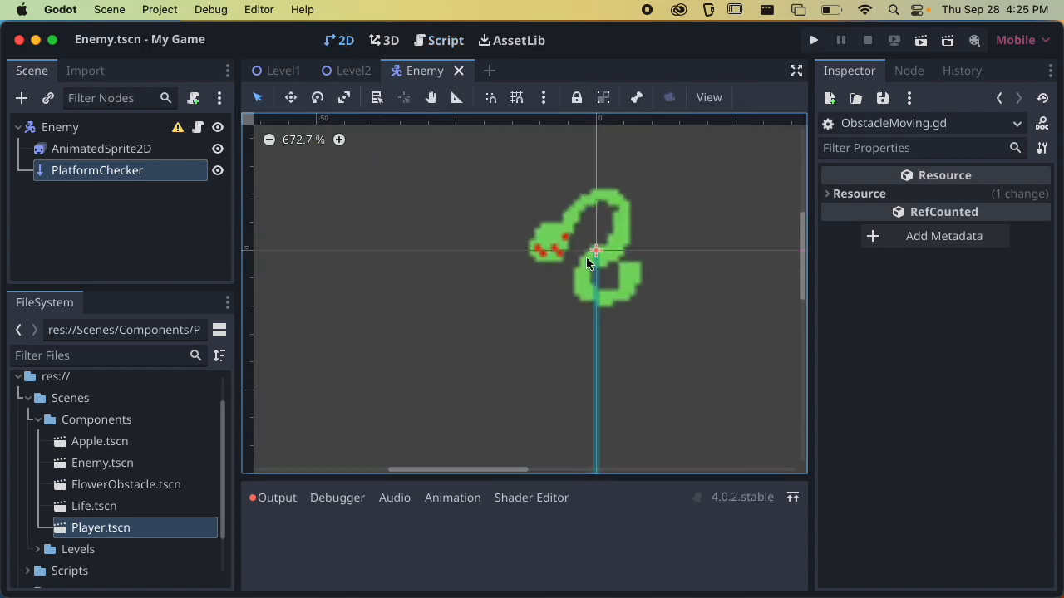
{"action": "left_click", "coordinate": [162, 152]}
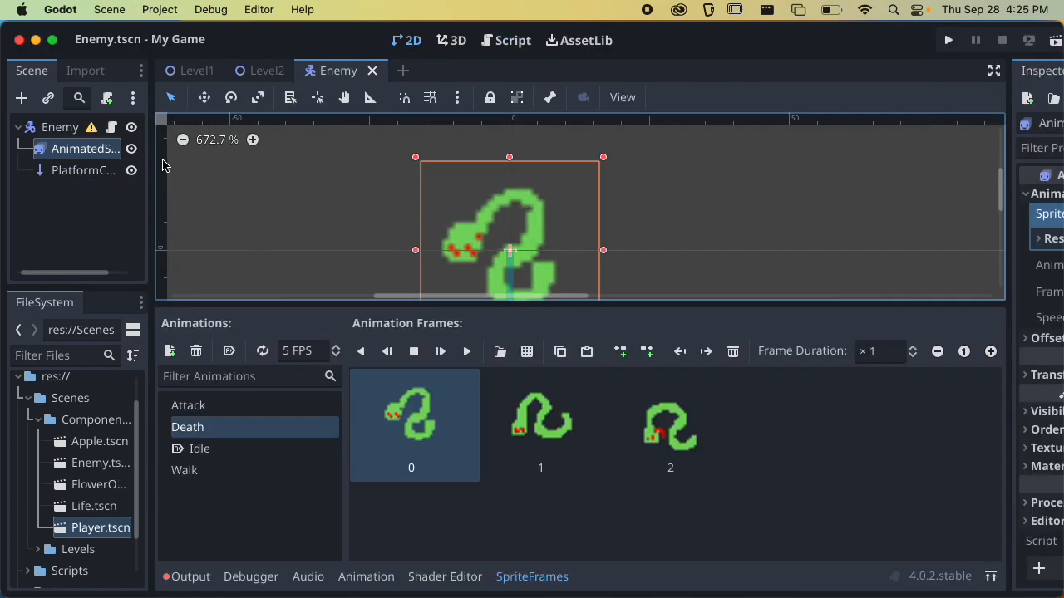
{"action": "left_click", "coordinate": [272, 446]}
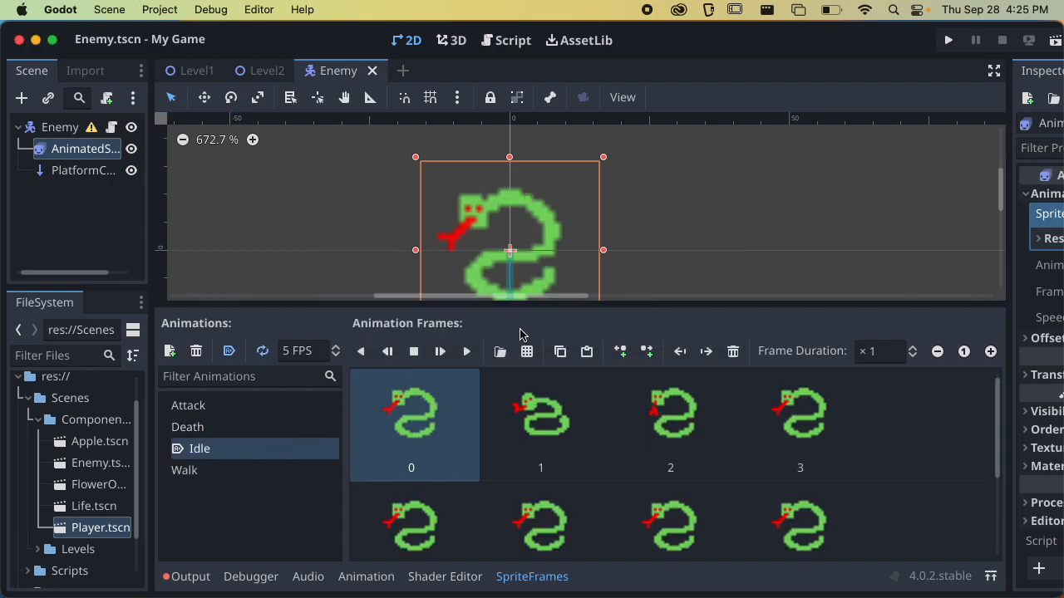
{"action": "left_click", "coordinate": [93, 176]}
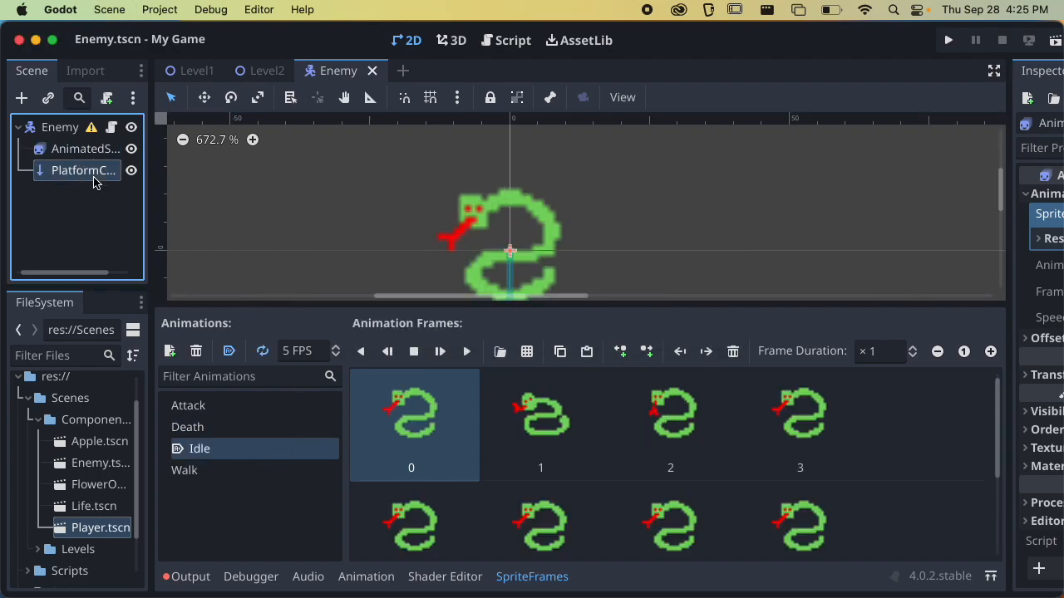
{"action": "left_click_drag", "start_coordinate": [239, 246], "coordinate": [217, 246]}
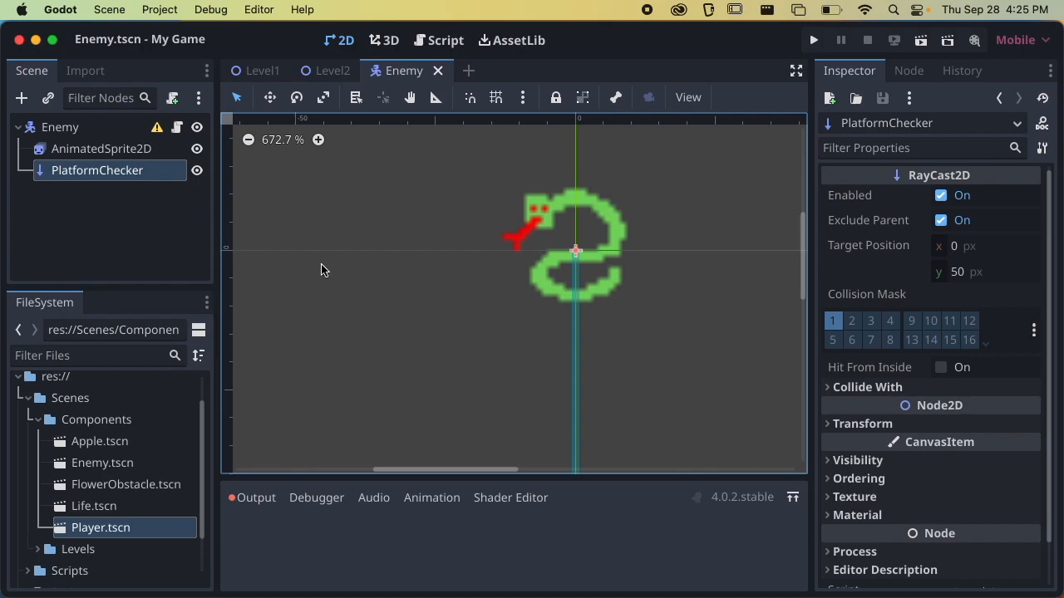
{"action": "scroll", "coordinate": [458, 275], "scroll_direction": "down", "scroll_amount": 3}
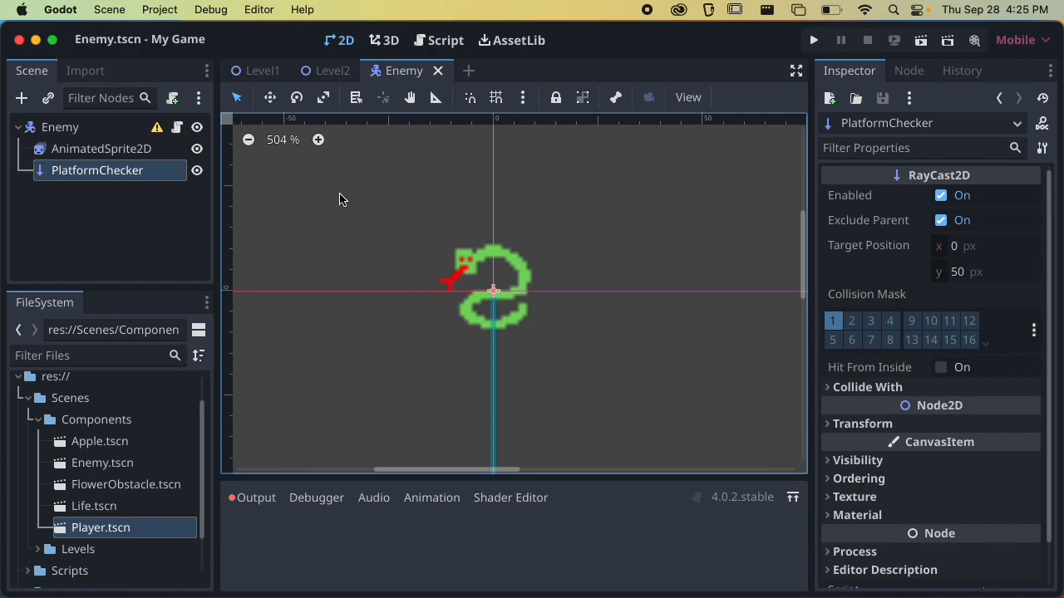
Add a CollisionShape2D child node to the Enemy root
{"action": "left_click", "coordinate": [97, 128]}
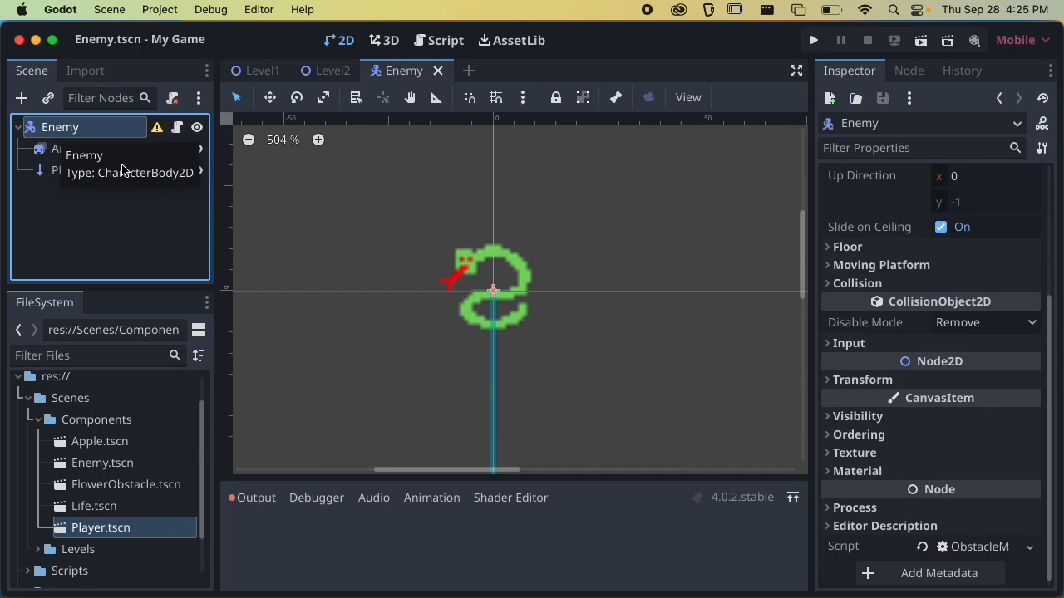
{"action": "left_click", "coordinate": [23, 99]}
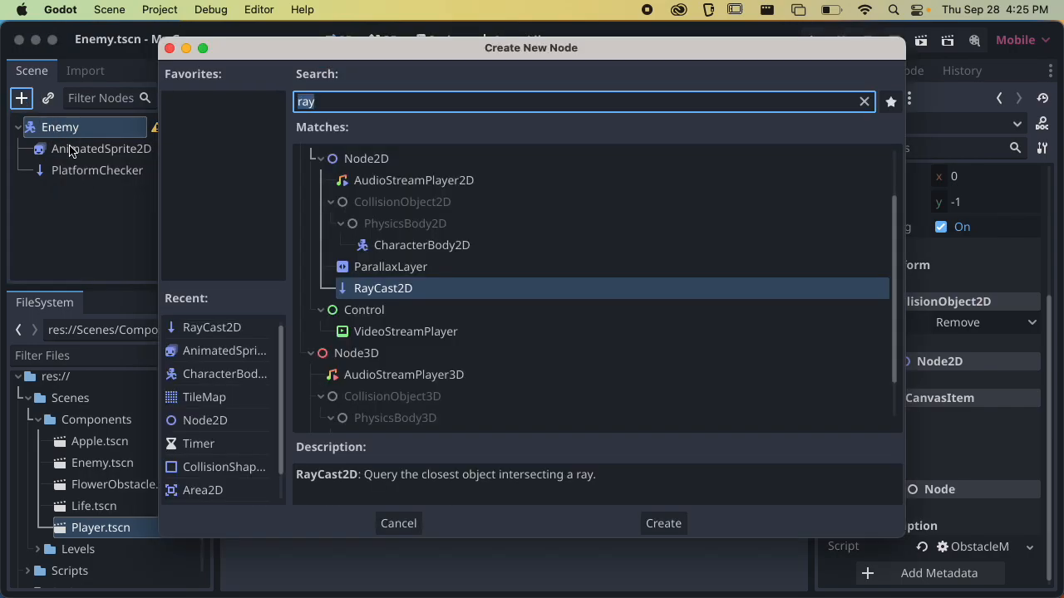
{"action": "type", "text": "collis"}
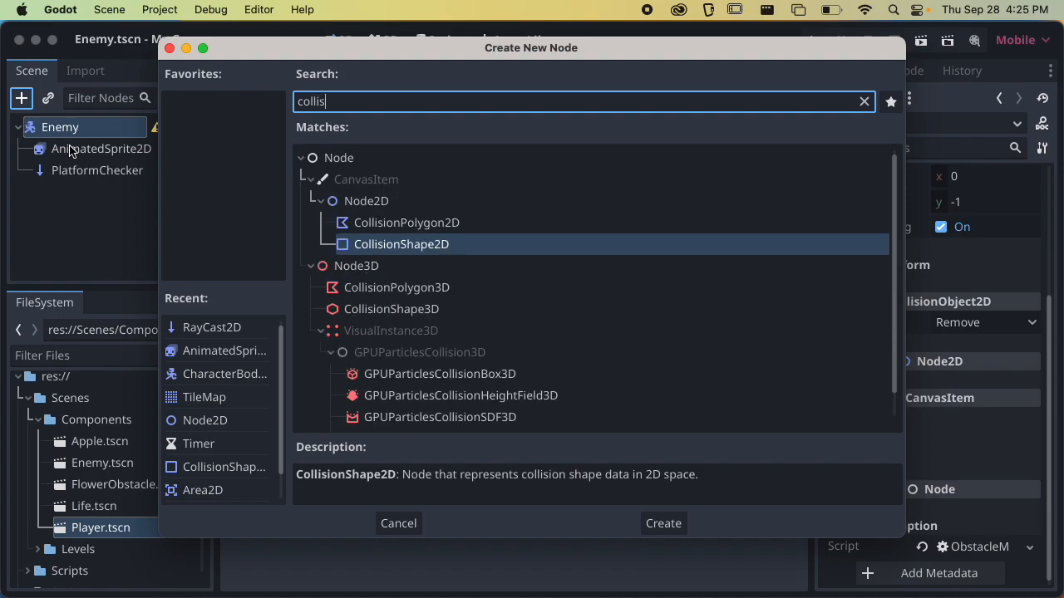
{"action": "key", "text": "Return"}
Give the CollisionShape2D a new CircleShape2D, shrink its radius to about 8 px inside the snake's body, and save the scene
{"action": "scroll", "coordinate": [572, 266], "scroll_direction": "up", "scroll_amount": 3}
{"action": "left_click", "coordinate": [969, 199]}
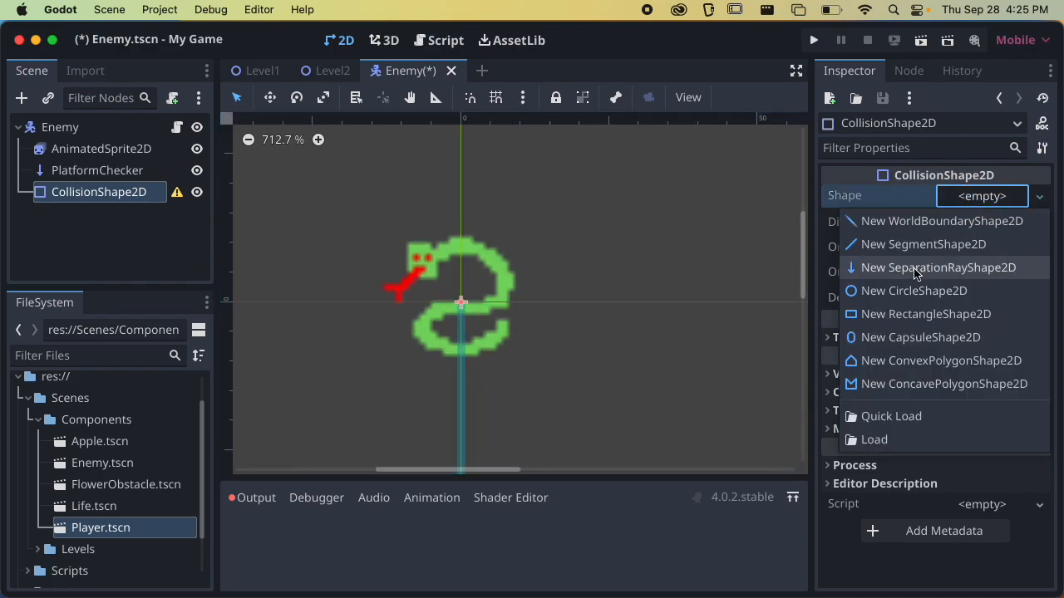
{"action": "left_click", "coordinate": [900, 291]}
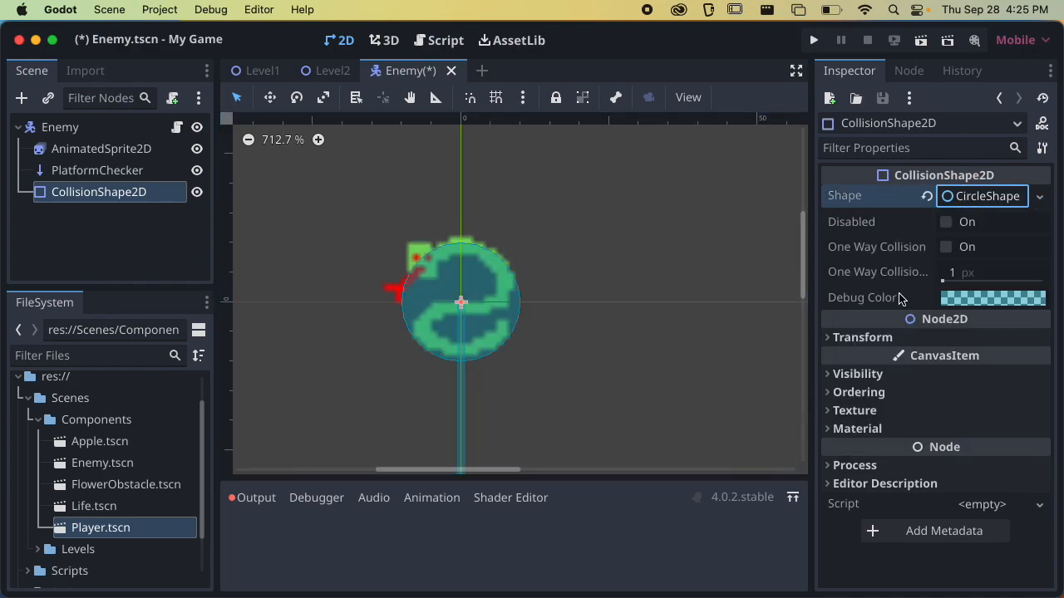
{"action": "left_click_drag", "start_coordinate": [518, 304], "coordinate": [508, 302]}
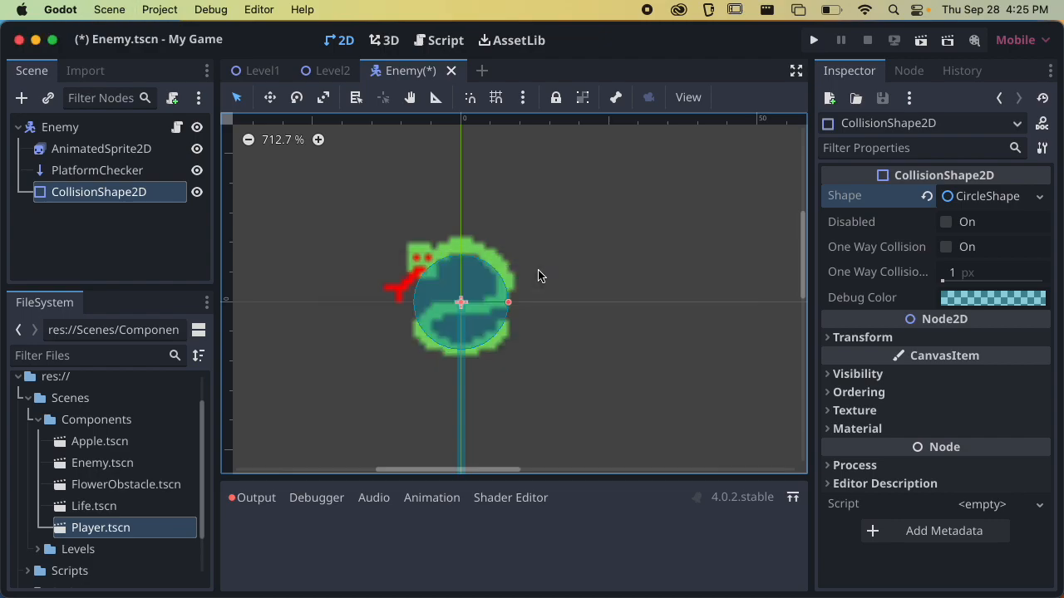
{"action": "key", "text": "super+s"}
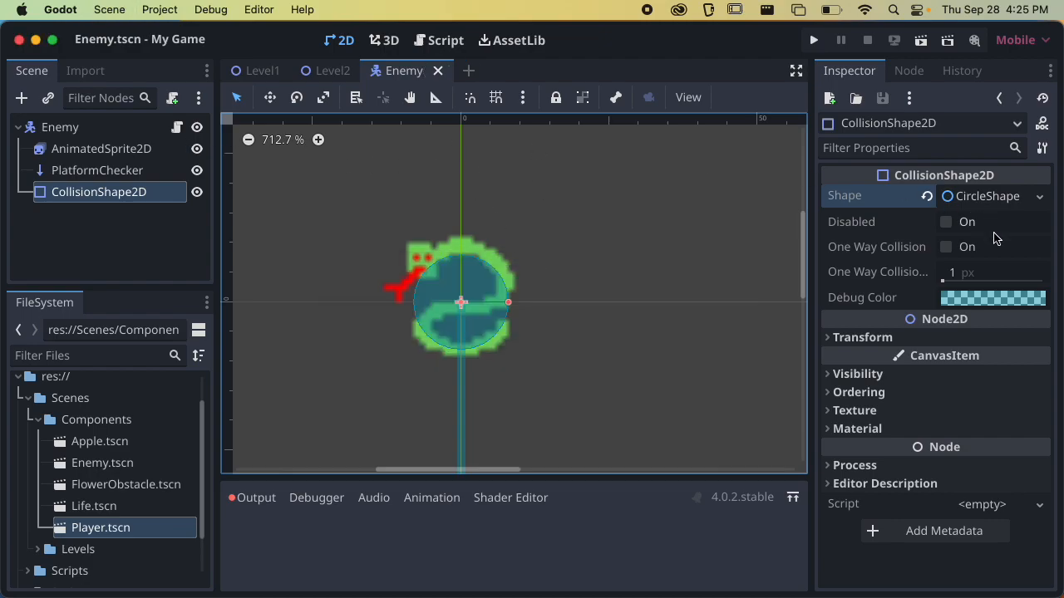
Set the Enemy root's collision layer to Enemy only, turning off Player
{"action": "left_click", "coordinate": [63, 127]}
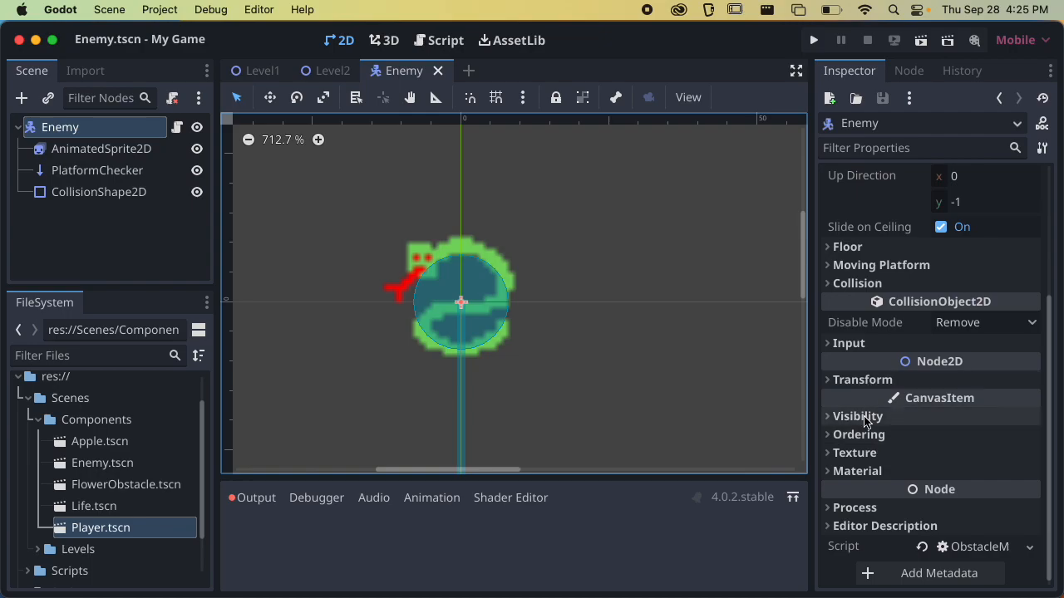
{"action": "scroll", "coordinate": [884, 347], "scroll_direction": "up", "scroll_amount": 2}
{"action": "left_click", "coordinate": [891, 348]}
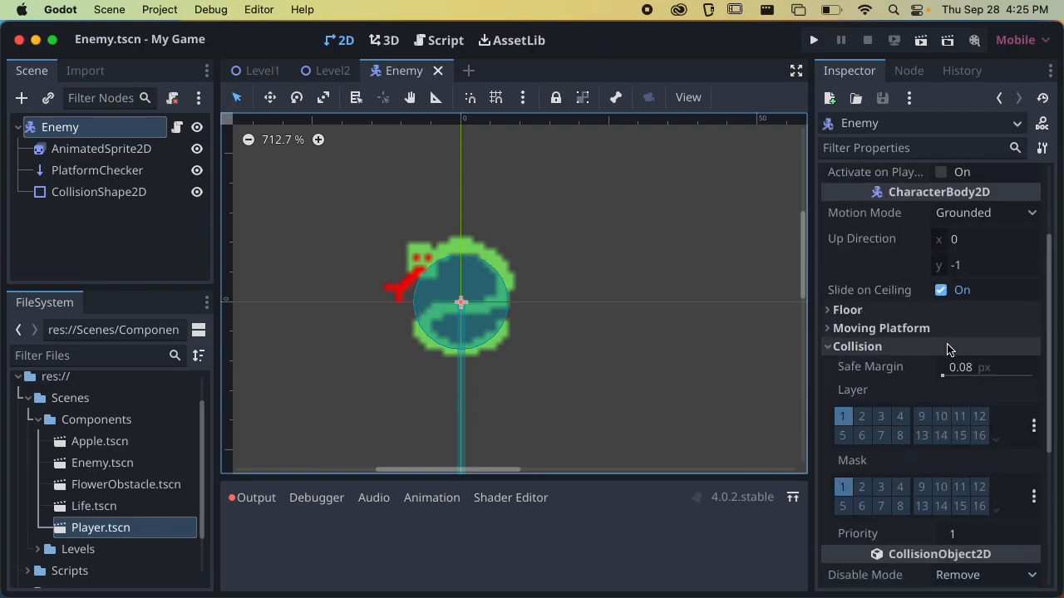
{"action": "scroll", "coordinate": [989, 374], "scroll_direction": "down", "scroll_amount": 2}
{"action": "left_click", "coordinate": [1033, 382]}
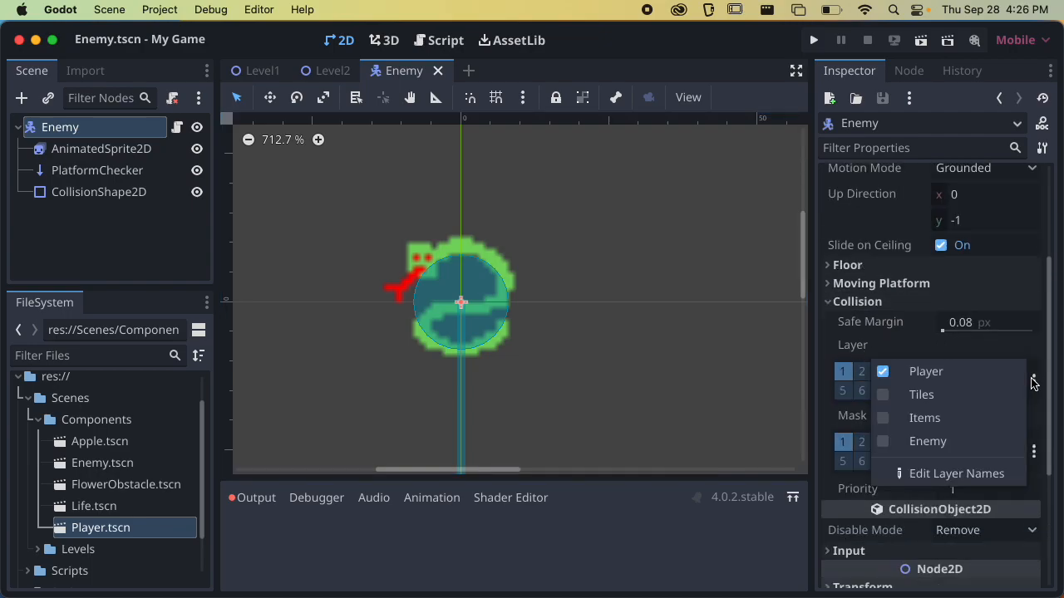
{"action": "left_click", "coordinate": [941, 441]}
{"action": "left_click", "coordinate": [915, 371]}
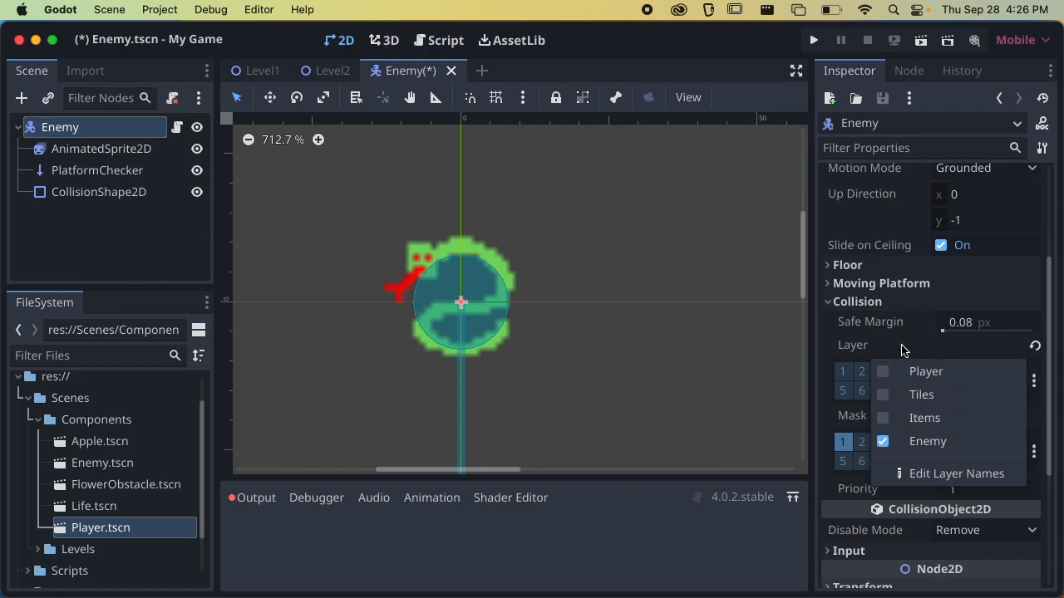
{"action": "left_click", "coordinate": [910, 350]}
Add Tiles to the Enemy root's collision mask alongside Player
{"action": "scroll", "coordinate": [974, 411], "scroll_direction": "down", "scroll_amount": 1}
{"action": "left_click", "coordinate": [1033, 437]}
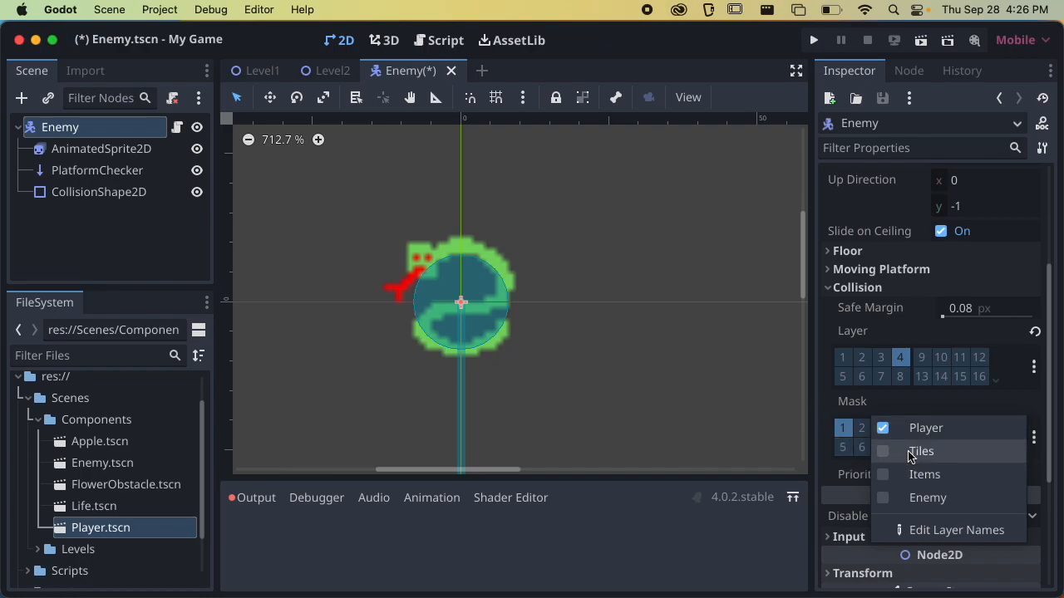
{"action": "left_click", "coordinate": [914, 451]}
{"action": "left_click", "coordinate": [933, 408]}
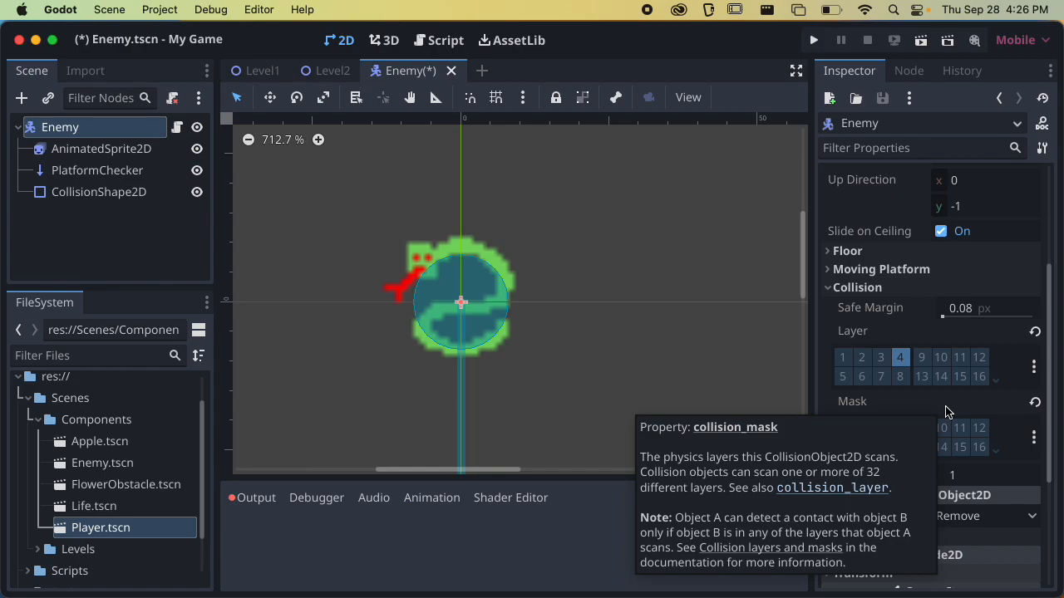
Name 2D physics layer 5 Attack and layer 6 HitBox, and enter a name for layer 7 in the project settings
{"action": "scroll", "coordinate": [871, 388], "scroll_direction": "down", "scroll_amount": 2}
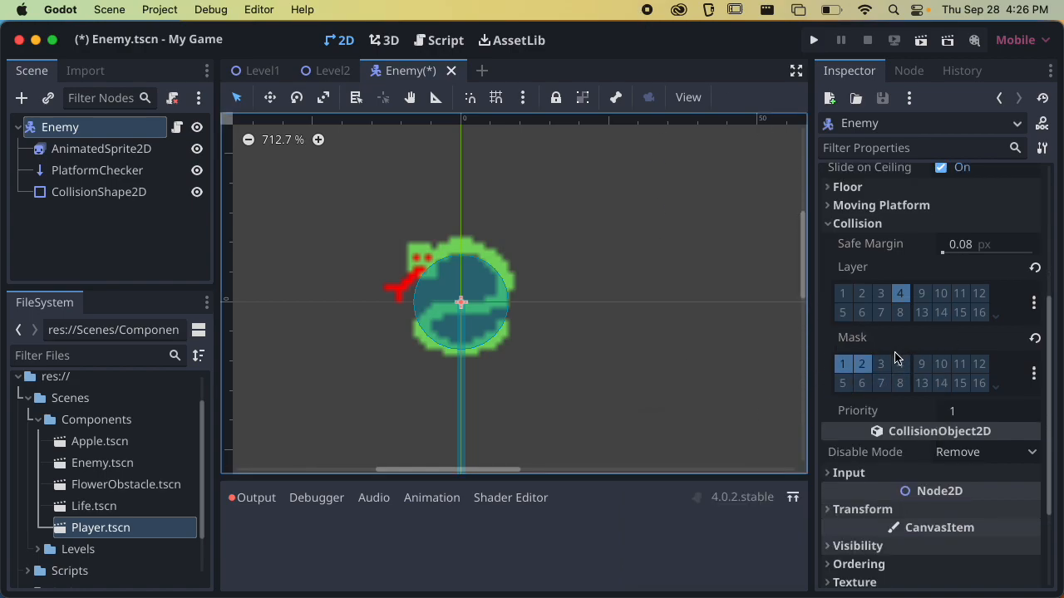
{"action": "left_click", "coordinate": [1034, 304]}
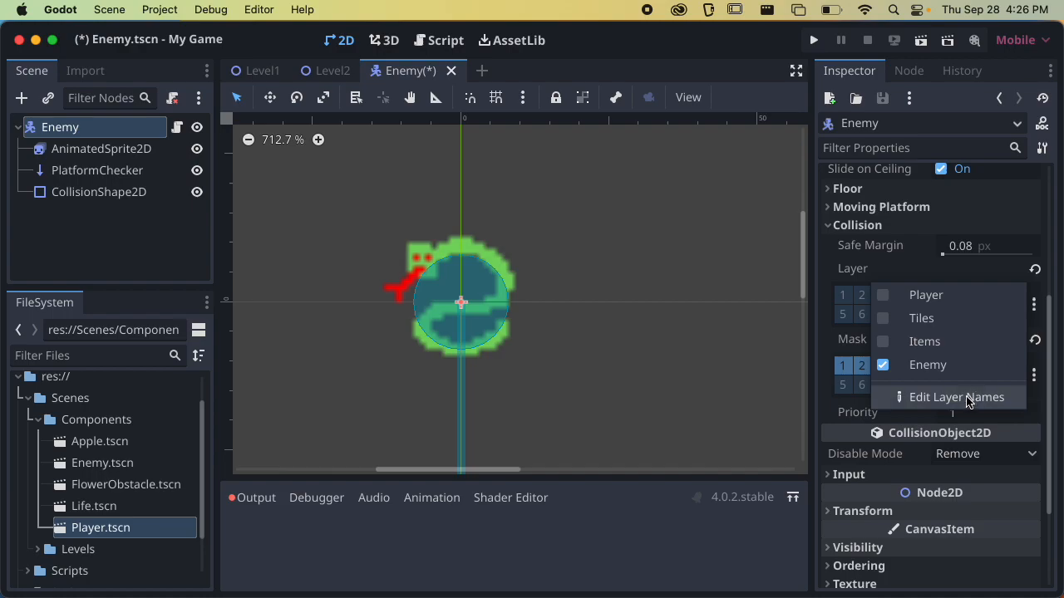
{"action": "left_click", "coordinate": [967, 399]}
{"action": "type", "text": "Attack"}
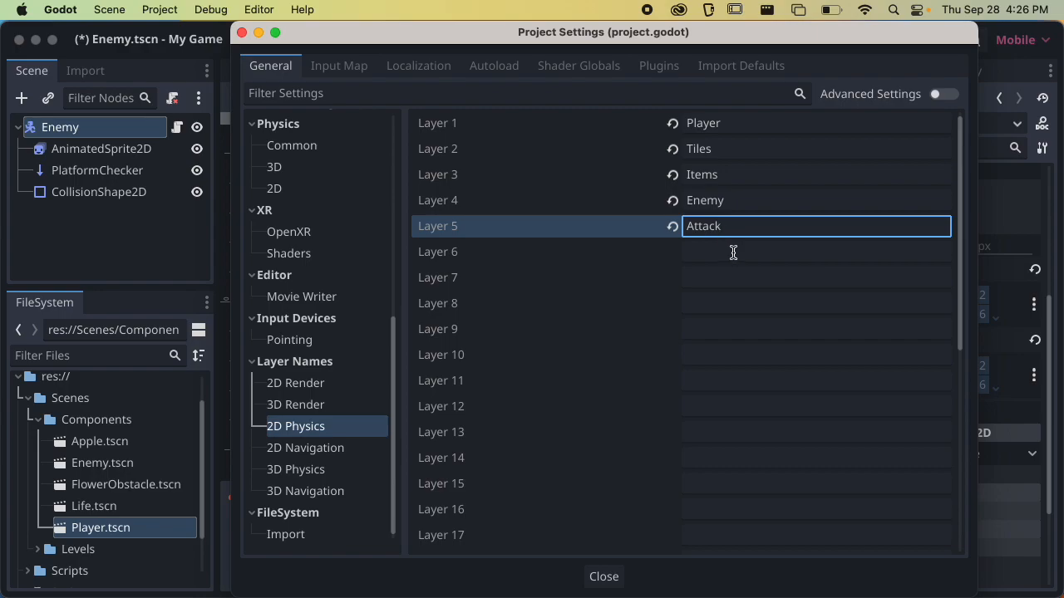
{"action": "left_click", "coordinate": [734, 251]}
{"action": "type", "text": "HitBox"}
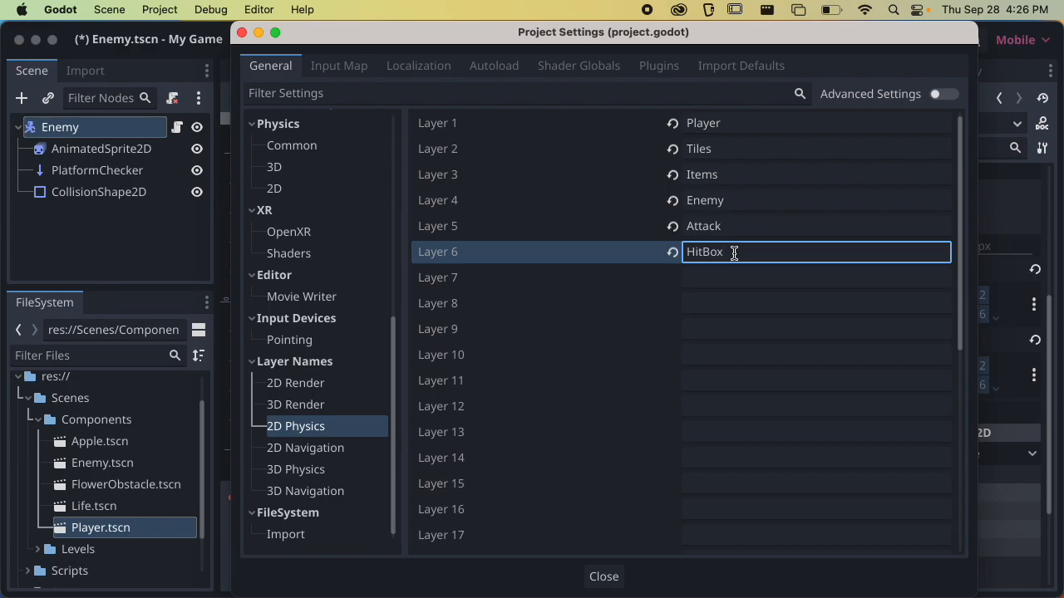
{"action": "left_click", "coordinate": [724, 272]}
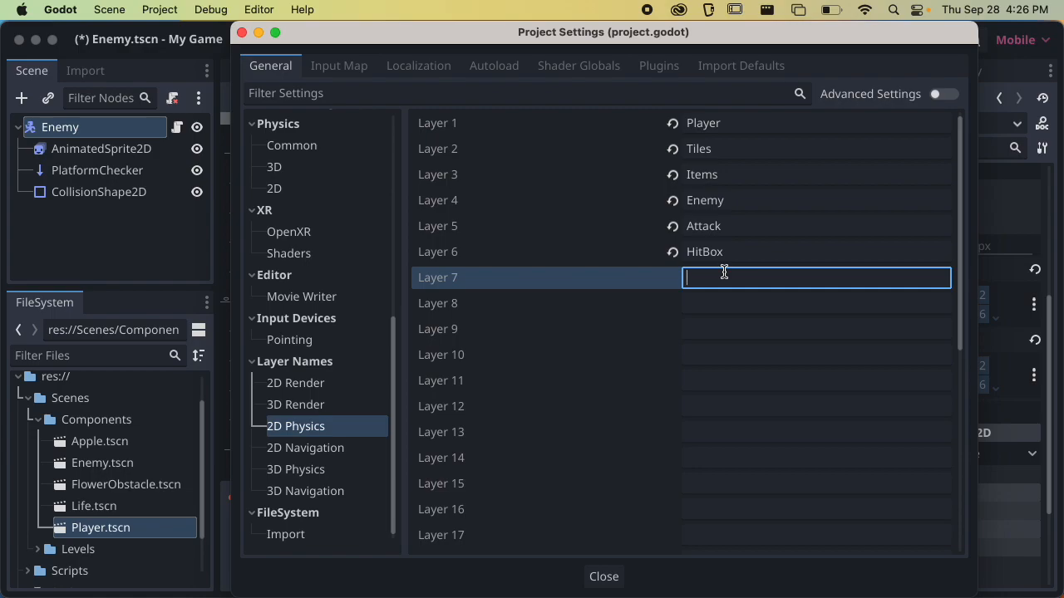
{"action": "type", "text": "Detect"}
{"action": "left_click", "coordinate": [603, 577]}
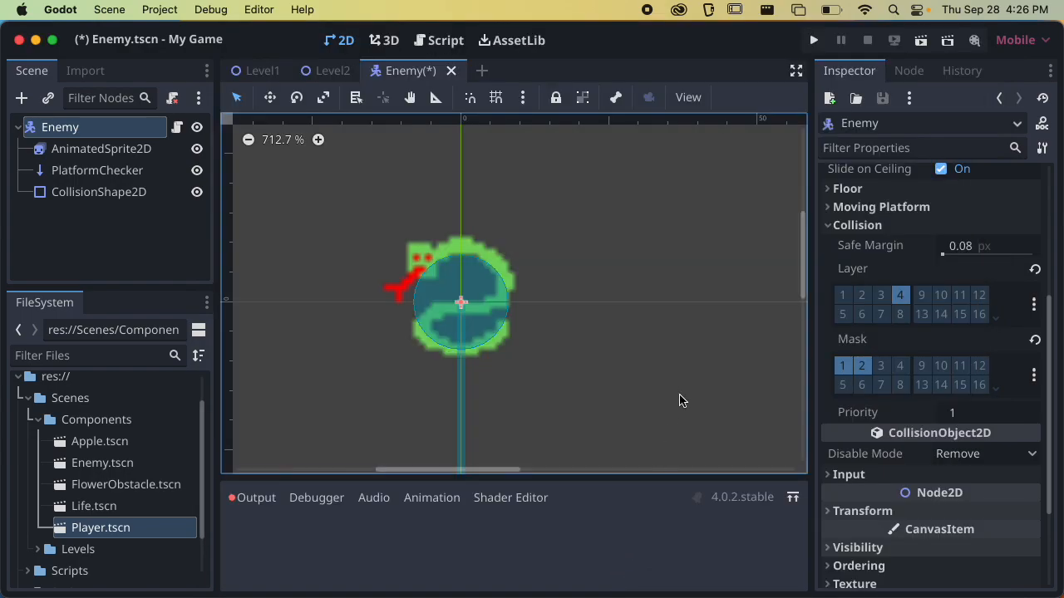
Review the Enemy root's script and collision properties and save the Enemy scene
{"action": "scroll", "coordinate": [663, 323], "scroll_direction": "down", "scroll_amount": 6}
{"action": "scroll", "coordinate": [663, 324], "scroll_direction": "up", "scroll_amount": 5}
{"action": "scroll", "coordinate": [940, 315], "scroll_direction": "up", "scroll_amount": 5}
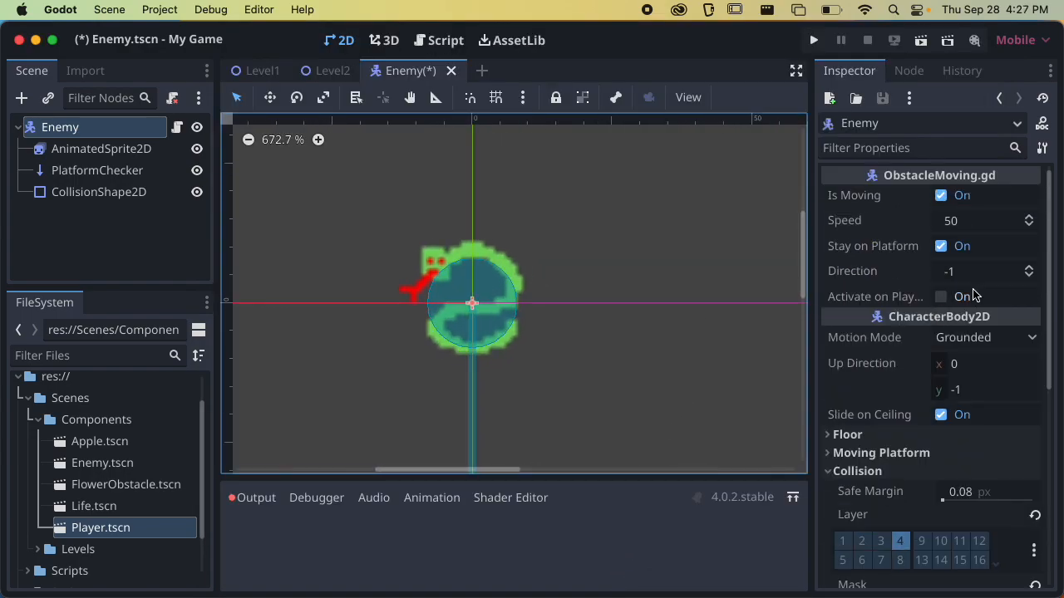
{"action": "key", "text": "super+s"}
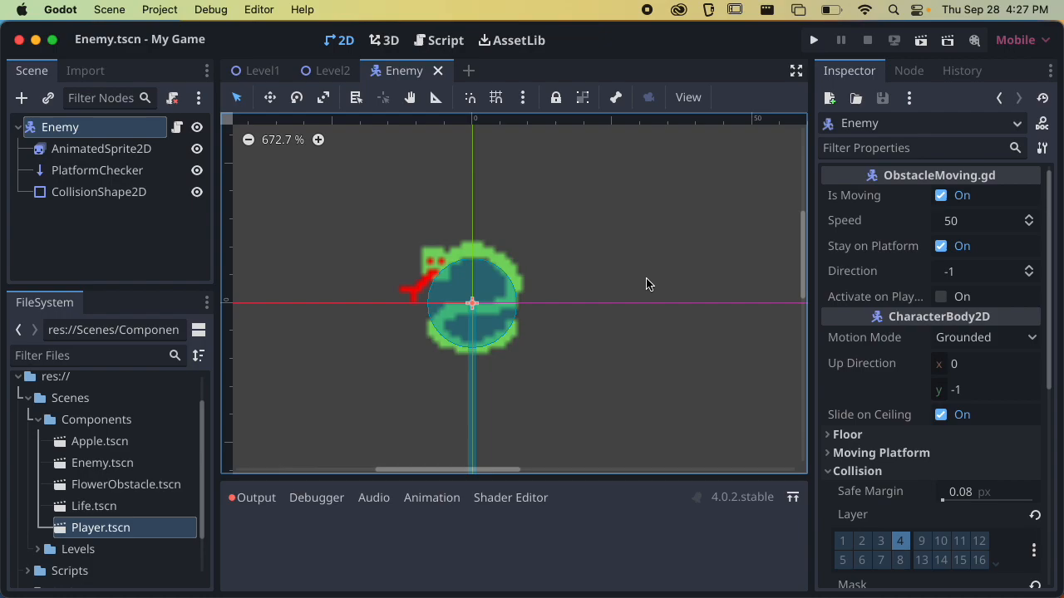
{"action": "scroll", "coordinate": [812, 351], "scroll_direction": "down", "scroll_amount": 4}
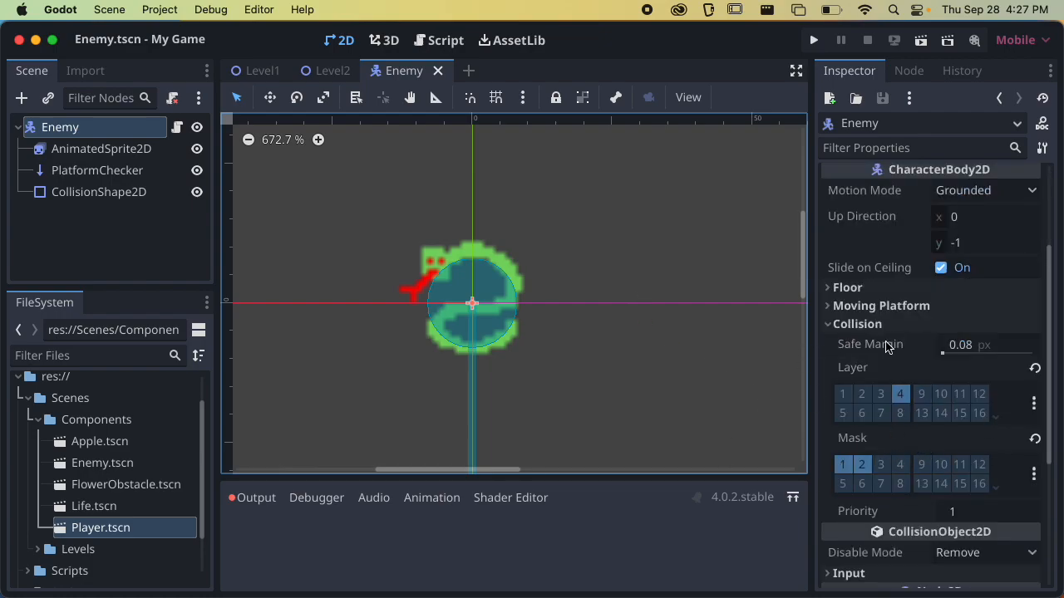
Add two Area2D nodes as direct children of the Enemy root
{"action": "scroll", "coordinate": [723, 355], "scroll_direction": "up", "scroll_amount": 1}
{"action": "scroll", "coordinate": [956, 414], "scroll_direction": "up", "scroll_amount": 4}
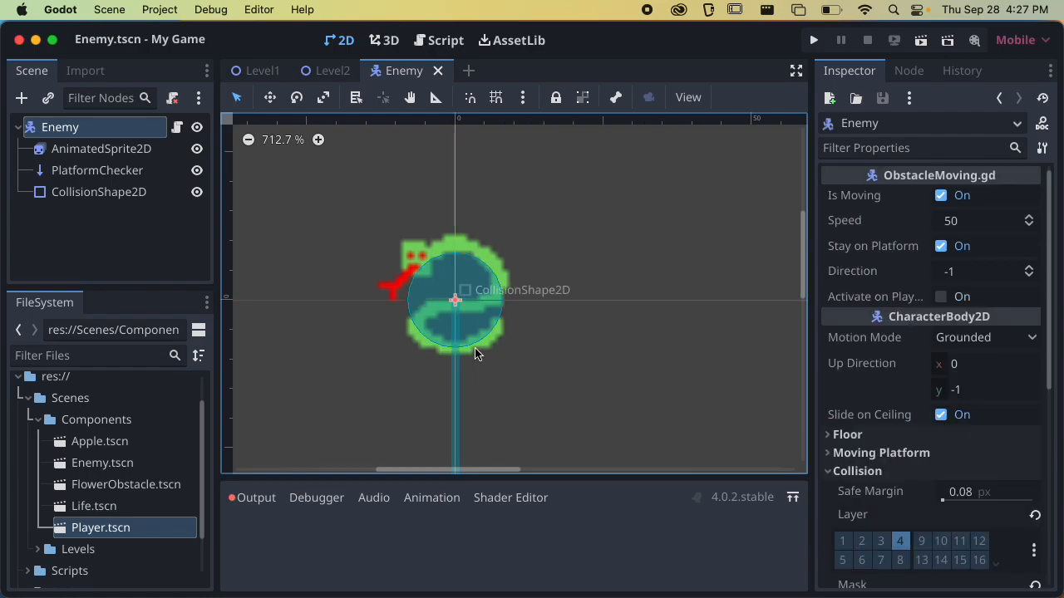
{"action": "scroll", "coordinate": [472, 351], "scroll_direction": "down", "scroll_amount": 2}
{"action": "left_click", "coordinate": [81, 241]}
{"action": "left_click", "coordinate": [83, 128]}
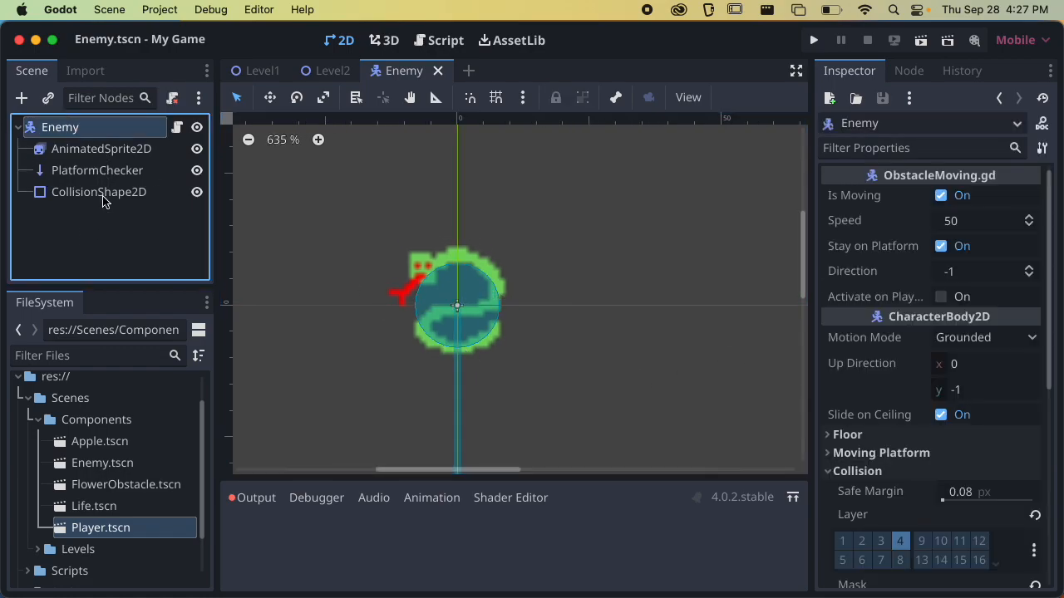
{"action": "left_click", "coordinate": [24, 99]}
{"action": "type", "text": "area"}
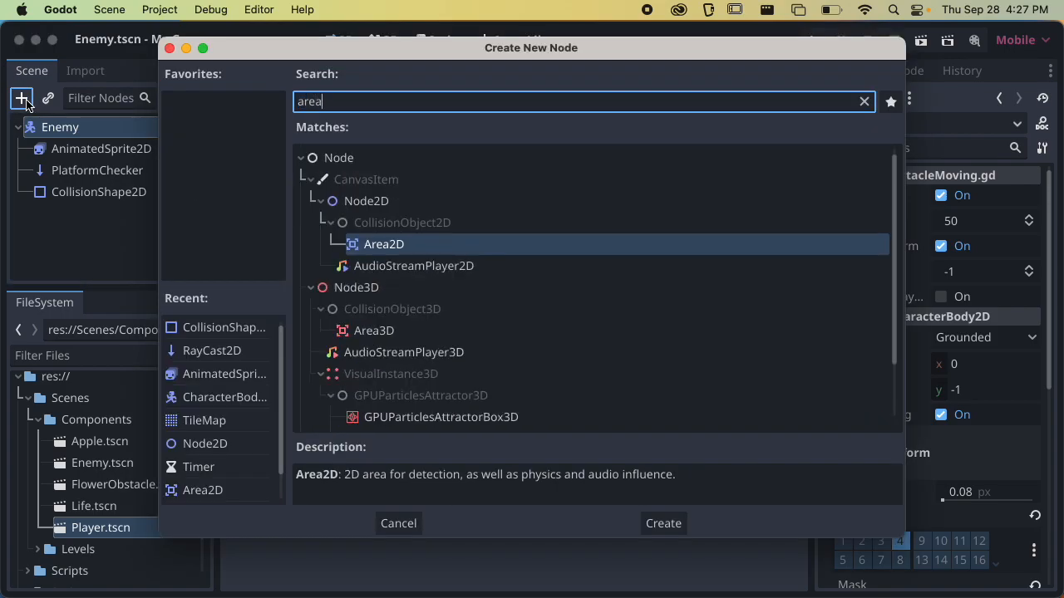
{"action": "key", "text": "Return"}
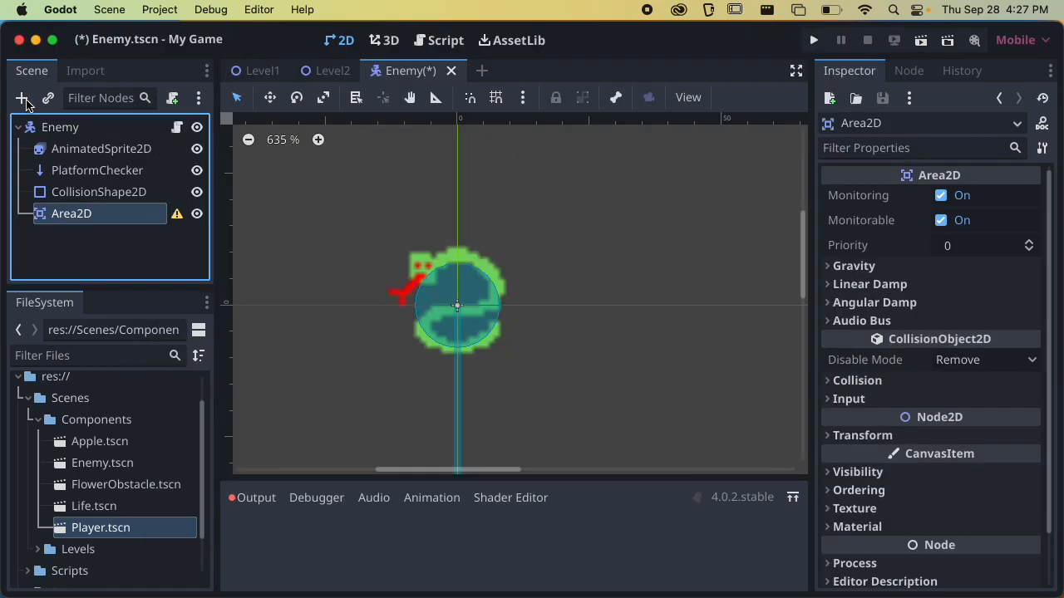
{"action": "left_click", "coordinate": [35, 125]}
{"action": "left_click", "coordinate": [25, 101]}
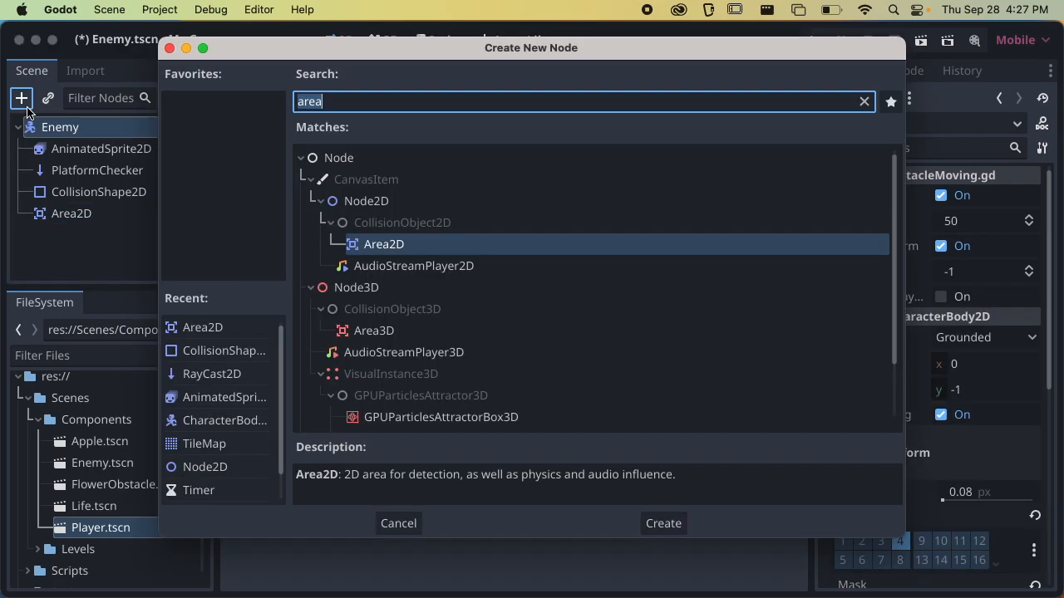
{"action": "key", "text": "Return"}
Add a third Area2D node and place it directly under the Enemy root beside the other two areas
{"action": "left_click", "coordinate": [23, 106]}
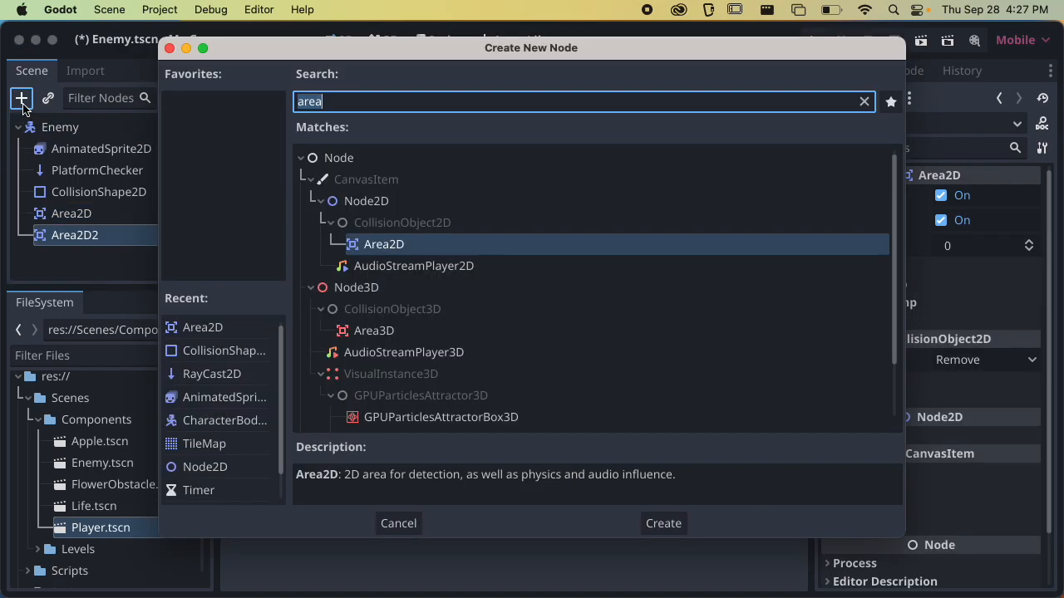
{"action": "key", "text": "Return"}
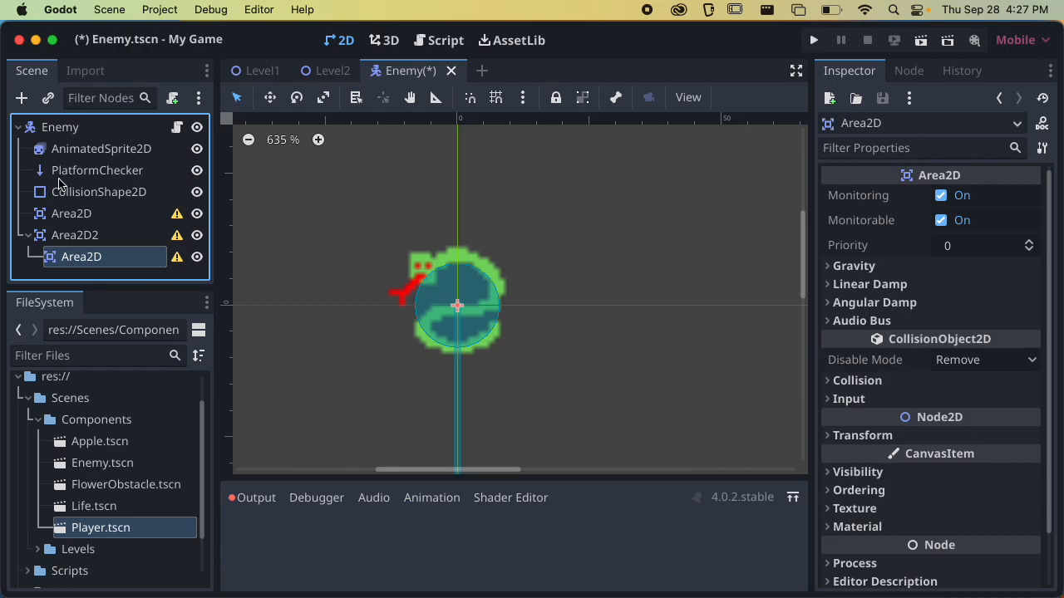
{"action": "double_click", "coordinate": [65, 256]}
{"action": "left_click_drag", "start_coordinate": [65, 256], "coordinate": [69, 133]}
{"action": "left_click_drag", "start_coordinate": [64, 251], "coordinate": [72, 132]}
{"action": "left_click", "coordinate": [27, 236]}
{"action": "left_click", "coordinate": [27, 236]}
Rename the three Area2D nodes, in tree order, Attack, HitBox and Detect
{"action": "double_click", "coordinate": [90, 213]}
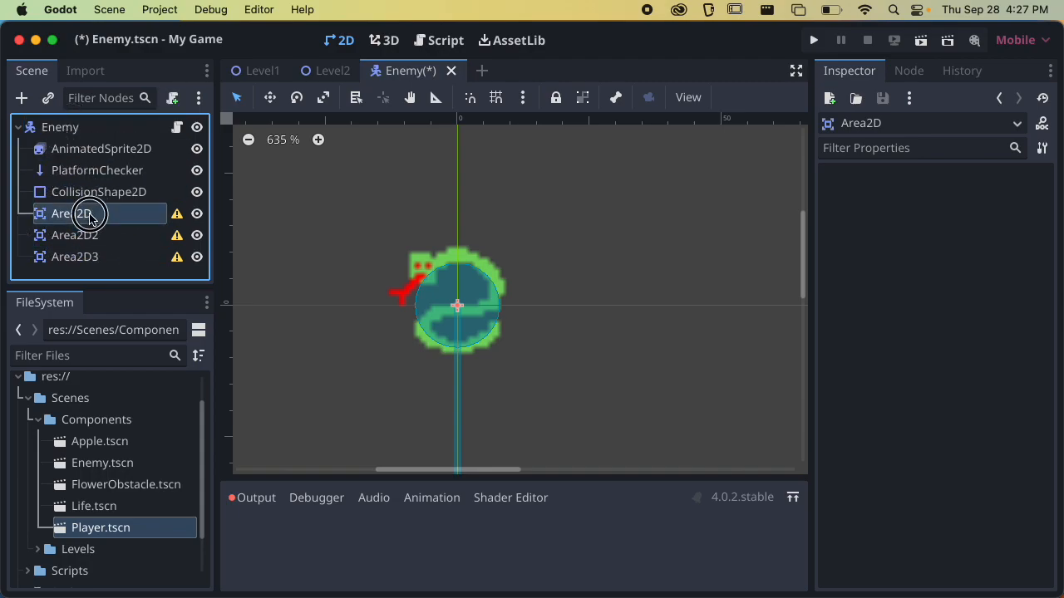
{"action": "type", "text": "A"}
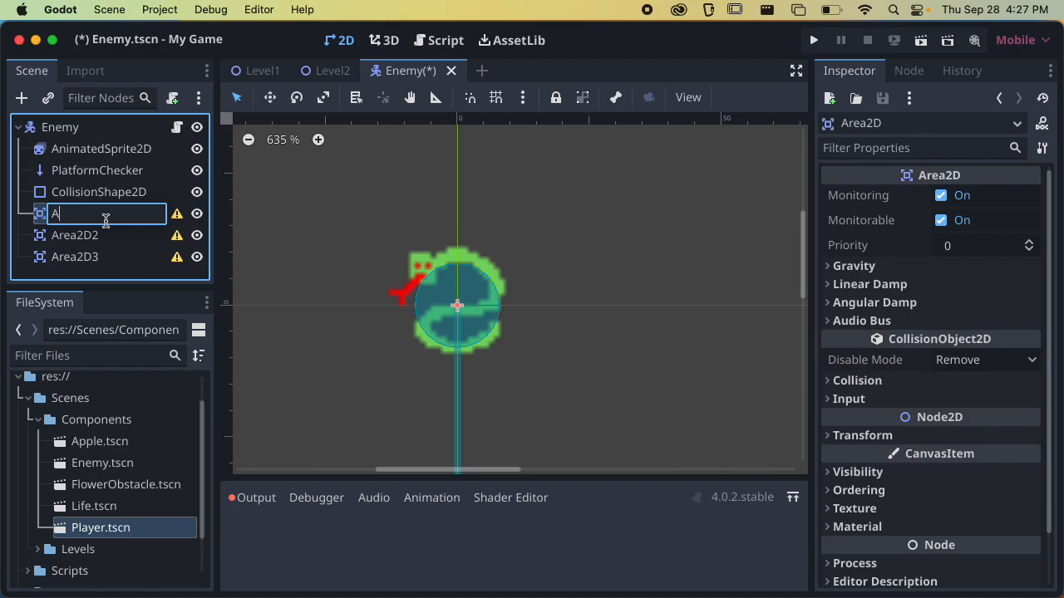
{"action": "key", "text": "Return"}
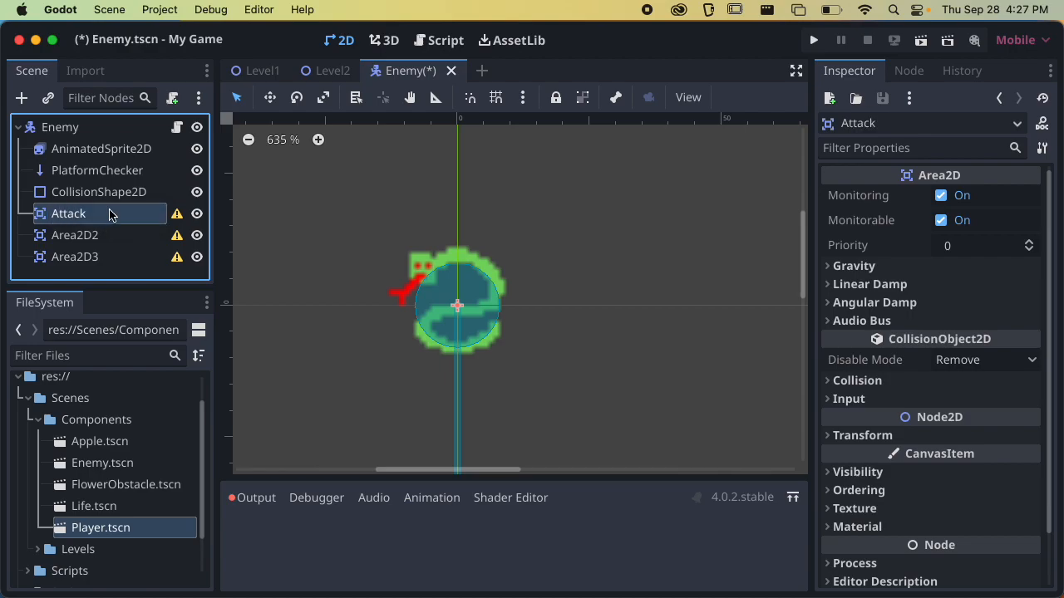
{"action": "double_click", "coordinate": [104, 235]}
{"action": "type", "text": "Hit"}
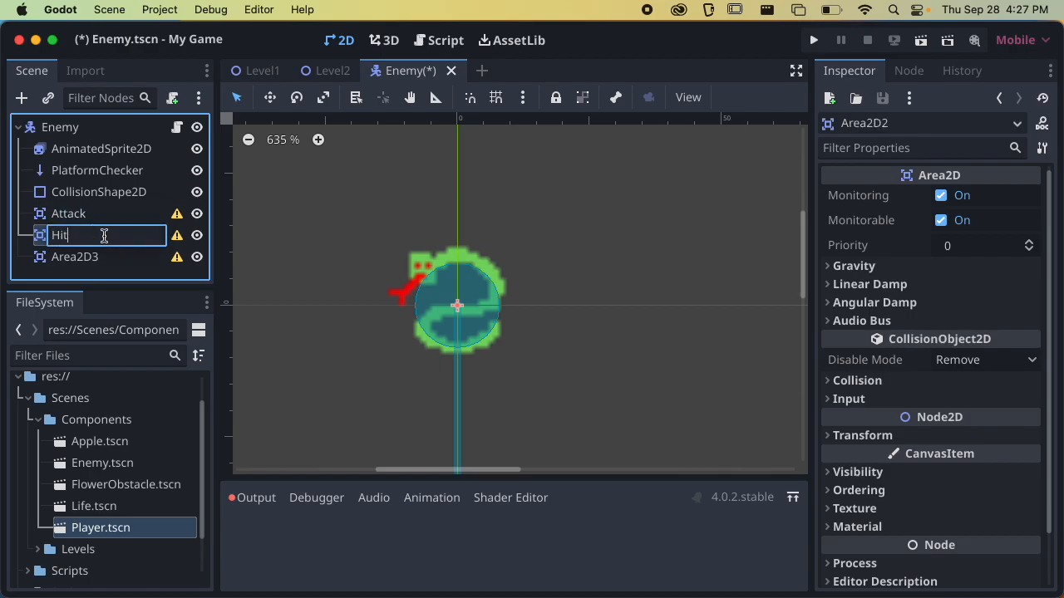
{"action": "type", "text": "Box"}
{"action": "key", "text": "Return"}
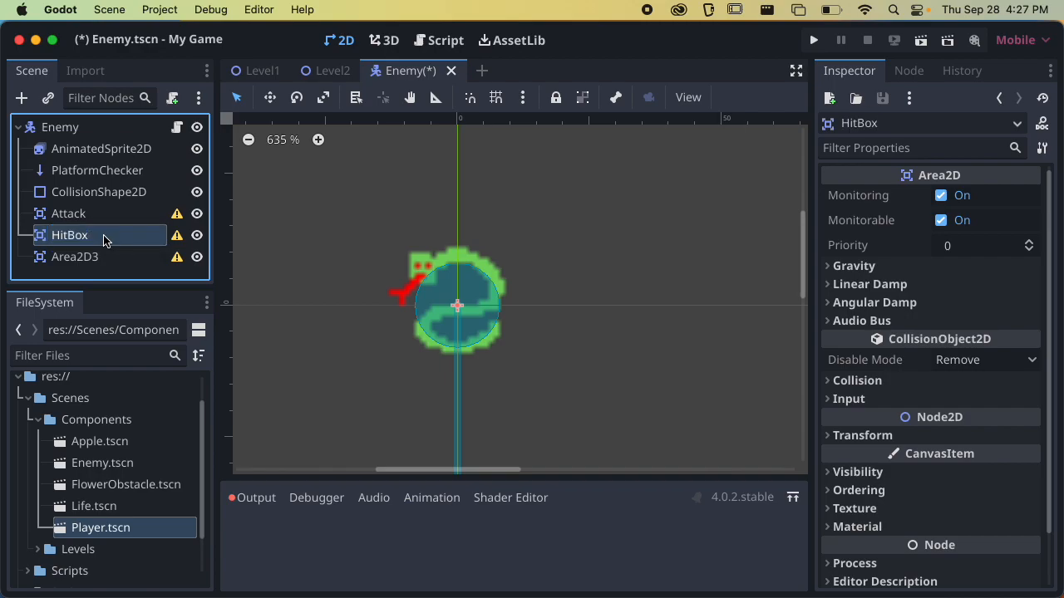
{"action": "left_click", "coordinate": [93, 257]}
{"action": "left_click", "coordinate": [93, 256]}
{"action": "type", "text": "Detect"}
{"action": "key", "text": "Return"}
Examine how the ObstacleMoving script uses the HitBox, Attack and Detect nodes and their body-entered functions
{"action": "left_click", "coordinate": [176, 126]}
{"action": "scroll", "coordinate": [397, 219], "scroll_direction": "down", "scroll_amount": 3}
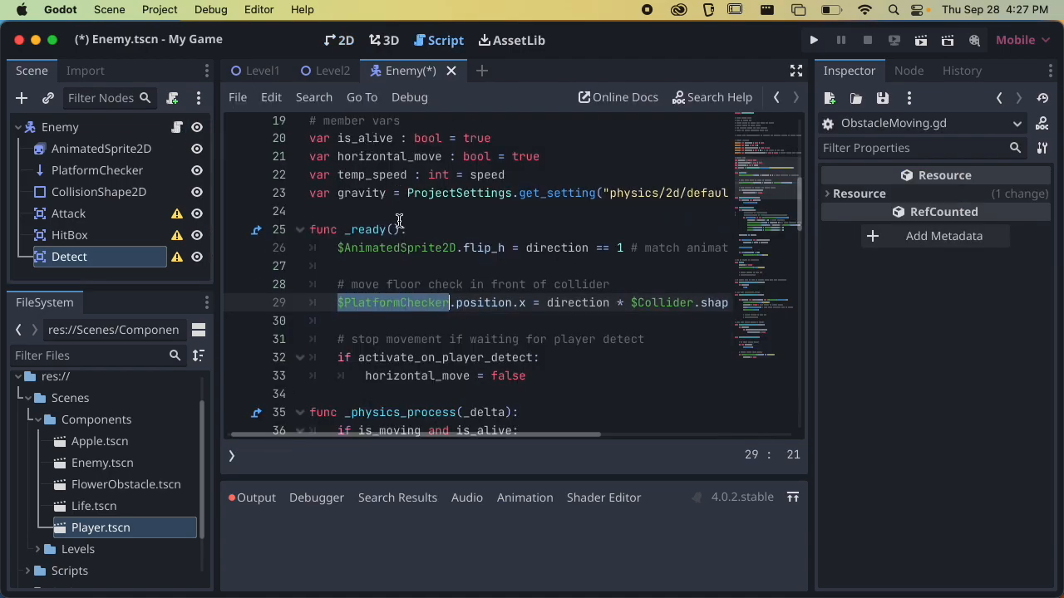
{"action": "scroll", "coordinate": [399, 220], "scroll_direction": "down", "scroll_amount": 1}
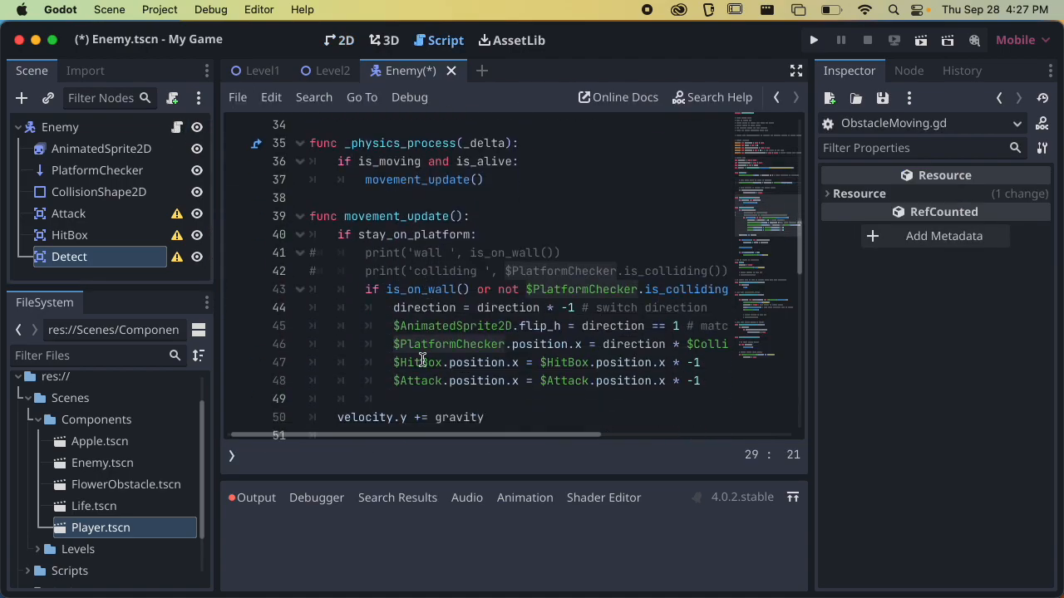
{"action": "double_click", "coordinate": [421, 362]}
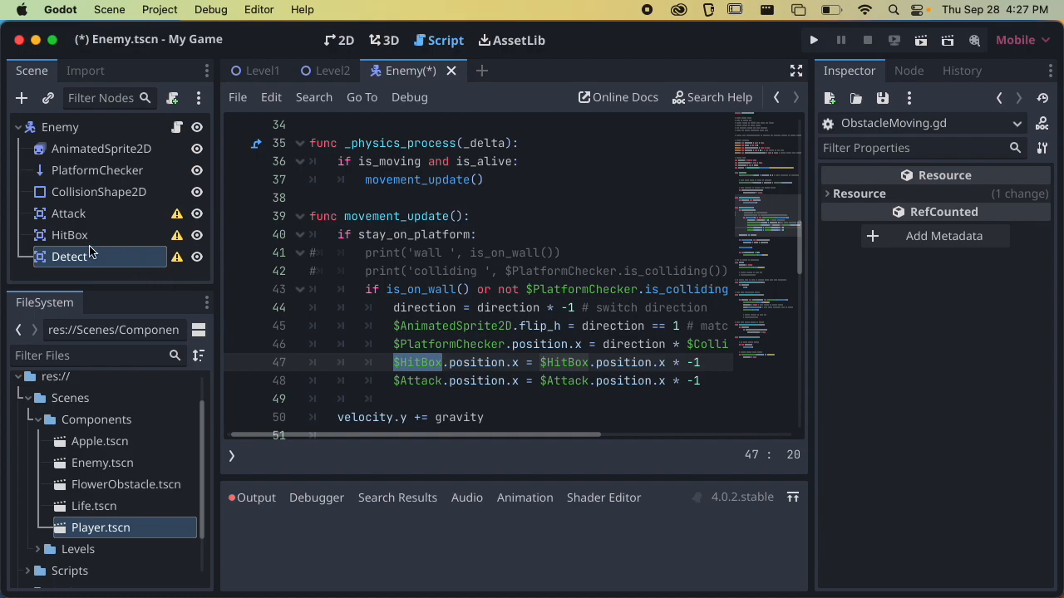
{"action": "scroll", "coordinate": [436, 266], "scroll_direction": "down", "scroll_amount": 10}
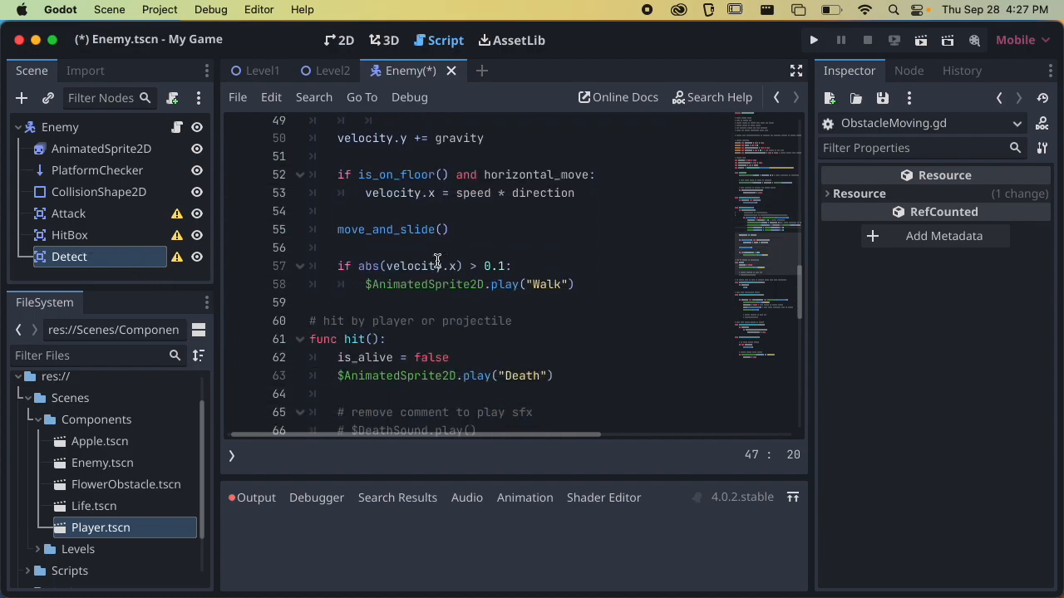
{"action": "scroll", "coordinate": [436, 265], "scroll_direction": "down", "scroll_amount": 3}
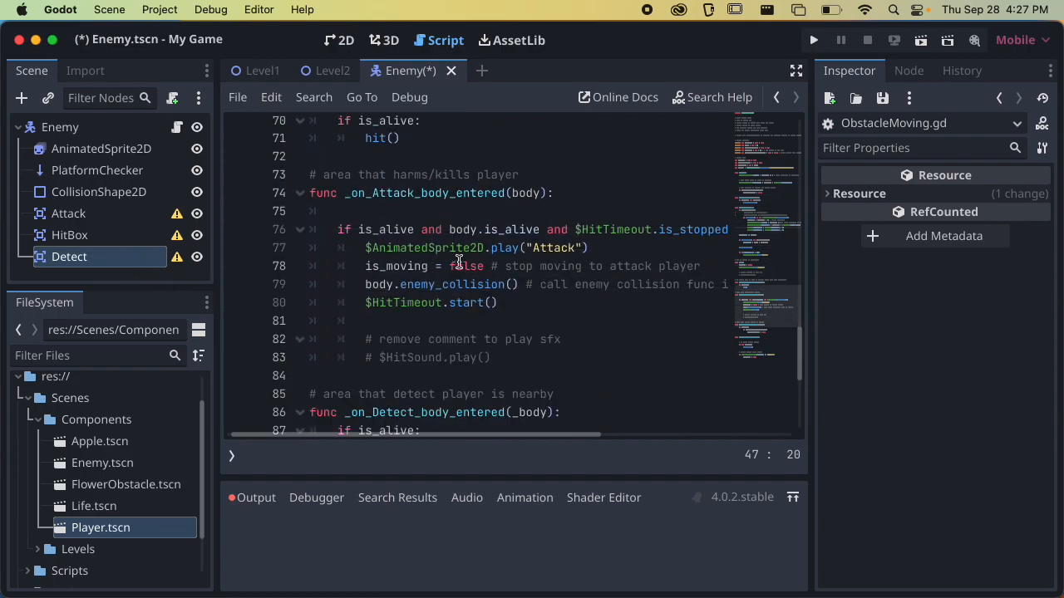
{"action": "scroll", "coordinate": [519, 256], "scroll_direction": "down", "scroll_amount": 5}
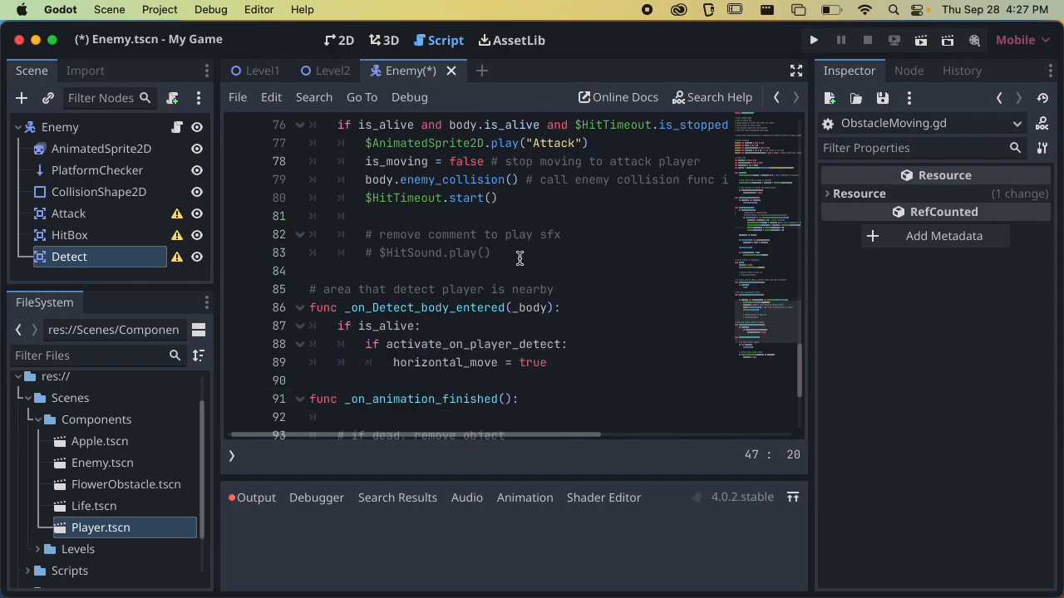
{"action": "scroll", "coordinate": [516, 261], "scroll_direction": "up", "scroll_amount": 10}
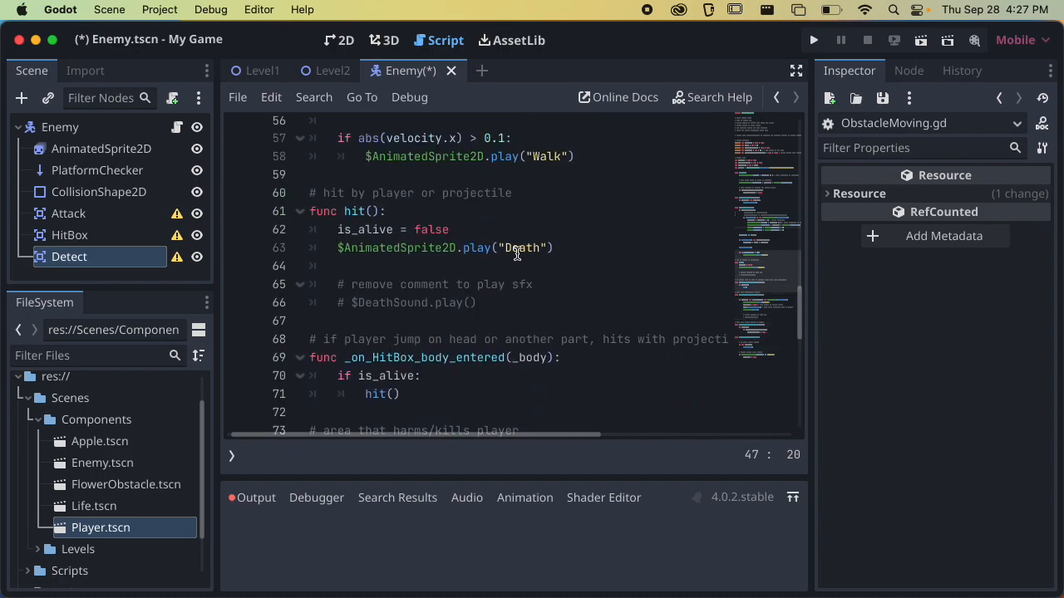
{"action": "scroll", "coordinate": [525, 264], "scroll_direction": "up", "scroll_amount": 4}
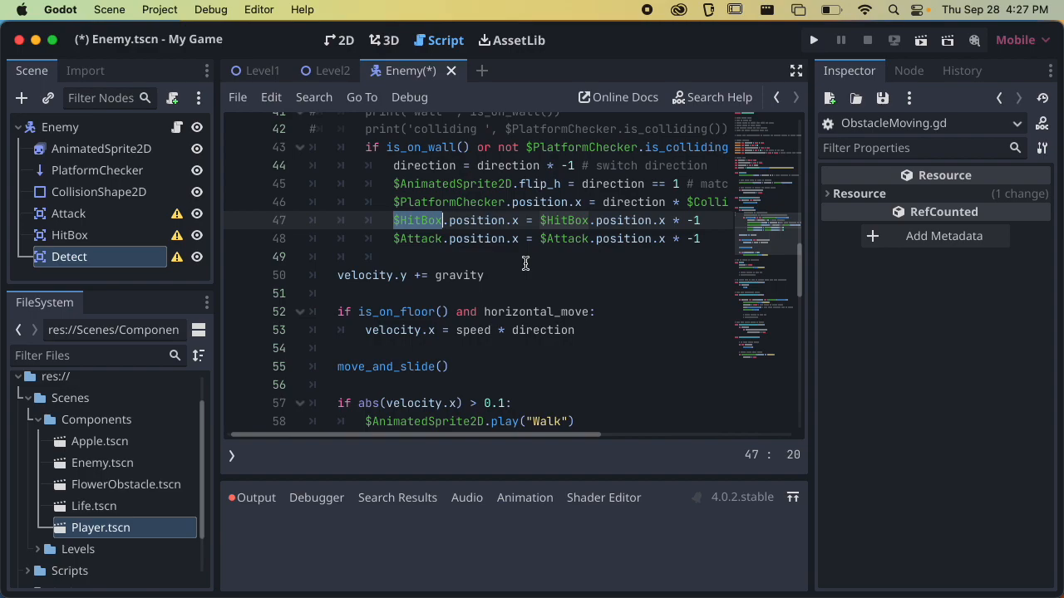
{"action": "scroll", "coordinate": [525, 264], "scroll_direction": "down", "scroll_amount": 6}
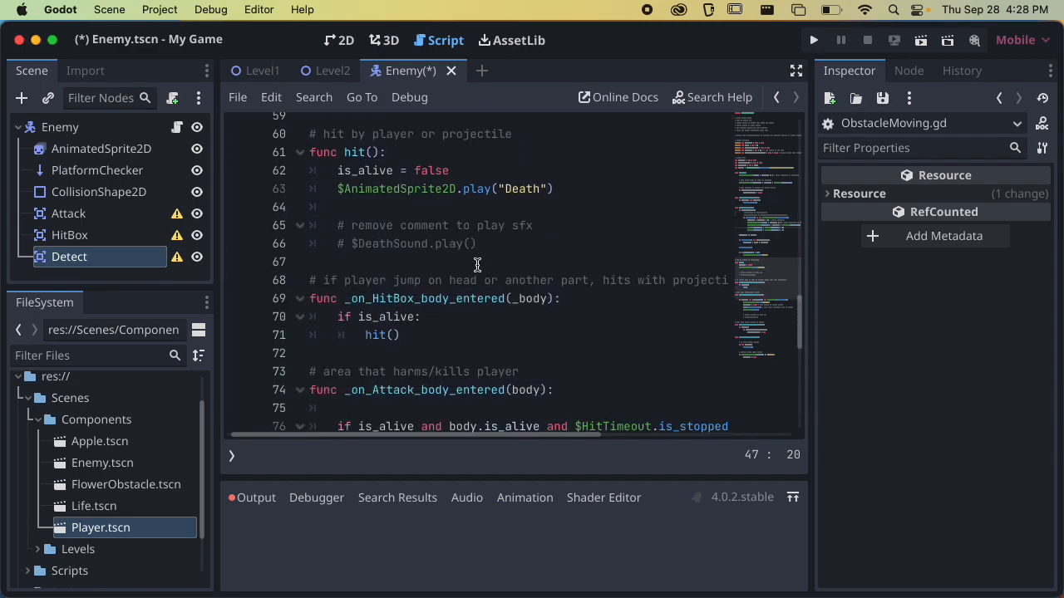
{"action": "scroll", "coordinate": [477, 265], "scroll_direction": "down", "scroll_amount": 2}
{"action": "left_click_drag", "start_coordinate": [373, 257], "coordinate": [413, 277]}
{"action": "scroll", "coordinate": [413, 257], "scroll_direction": "down", "scroll_amount": 2}
{"action": "scroll", "coordinate": [413, 278], "scroll_direction": "down", "scroll_amount": 3}
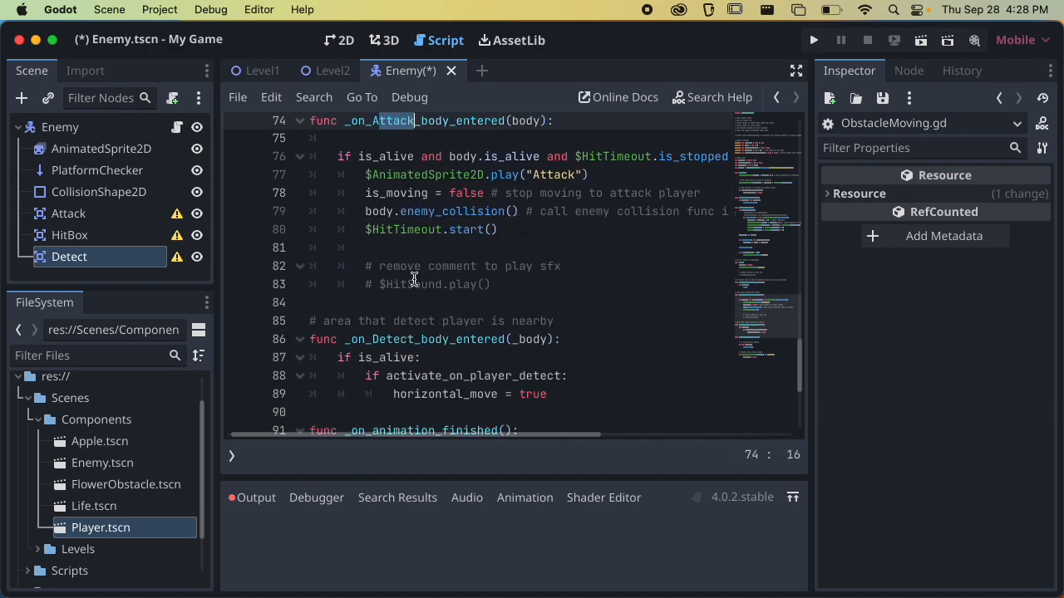
{"action": "scroll", "coordinate": [412, 281], "scroll_direction": "down", "scroll_amount": 2}
{"action": "scroll", "coordinate": [410, 281], "scroll_direction": "up", "scroll_amount": 3}
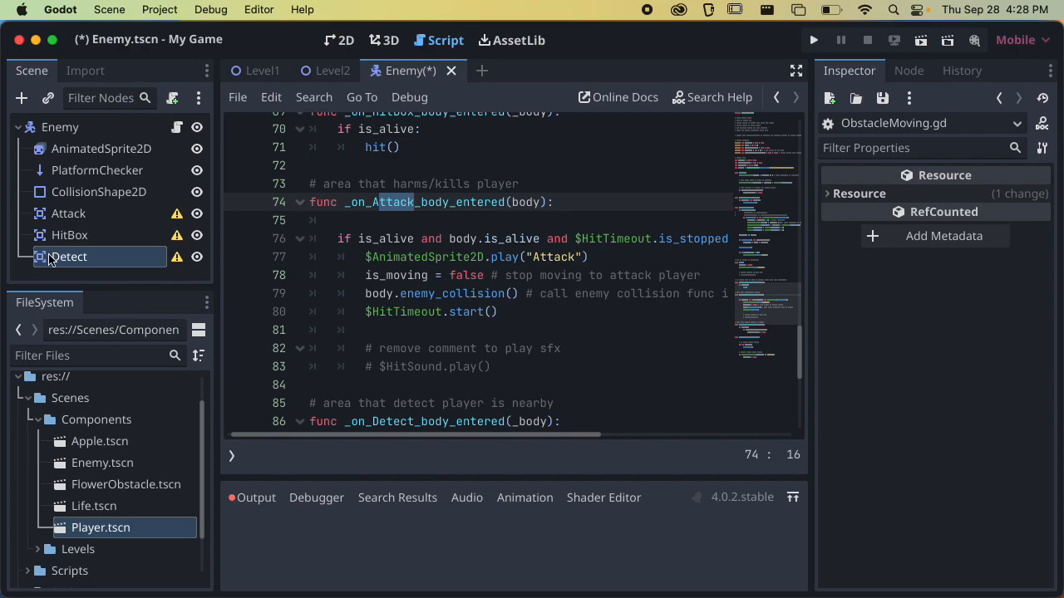
Give the scene tree more height, then save the Enemy scene and return to its 2D view
{"action": "left_click_drag", "start_coordinate": [112, 286], "coordinate": [112, 349]}
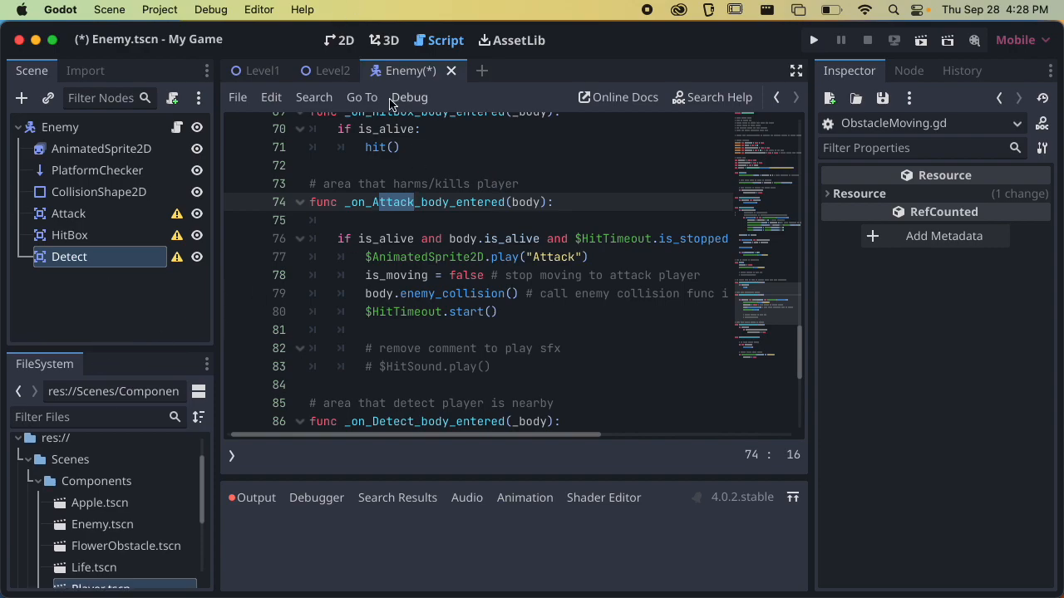
{"action": "key", "text": "super+s"}
{"action": "left_click", "coordinate": [341, 36]}
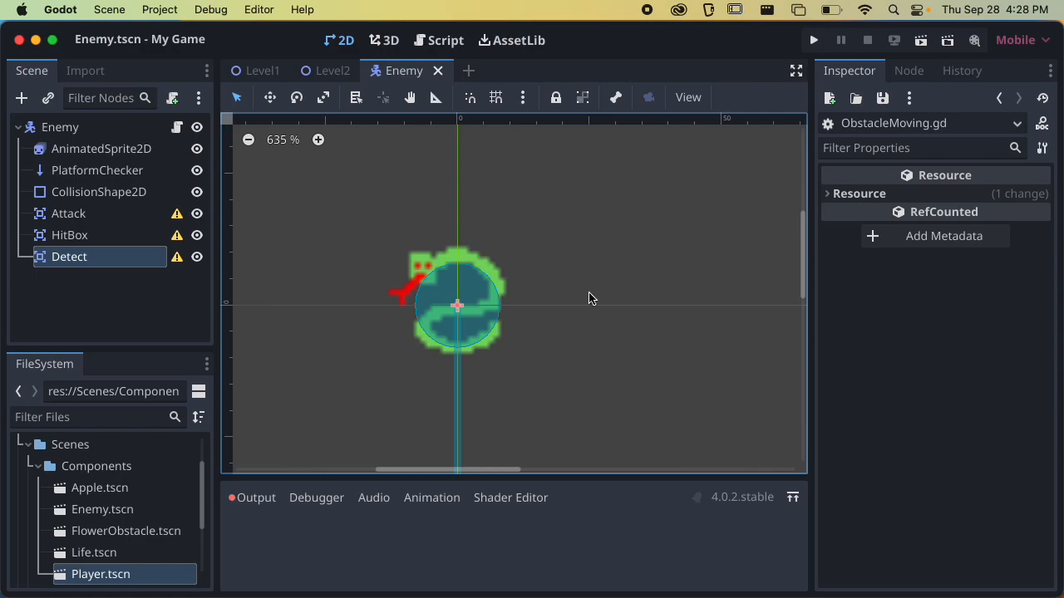
{"action": "scroll", "coordinate": [632, 261], "scroll_direction": "down", "scroll_amount": 1}
Add a CollisionShape2D child to the Attack area and give it a new RectangleShape2D
{"action": "left_click", "coordinate": [51, 217]}
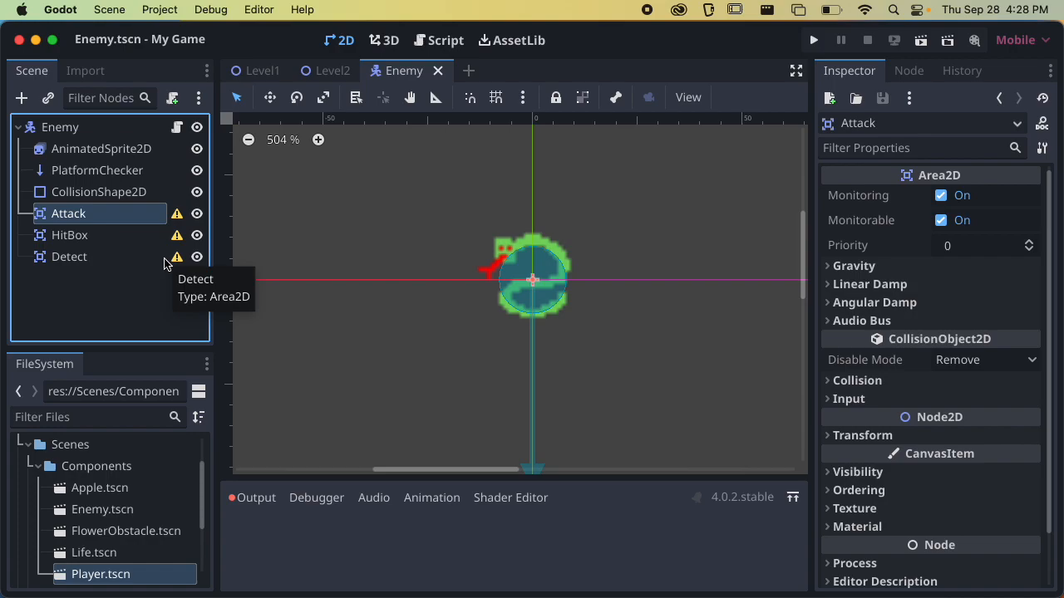
{"action": "left_click", "coordinate": [125, 217]}
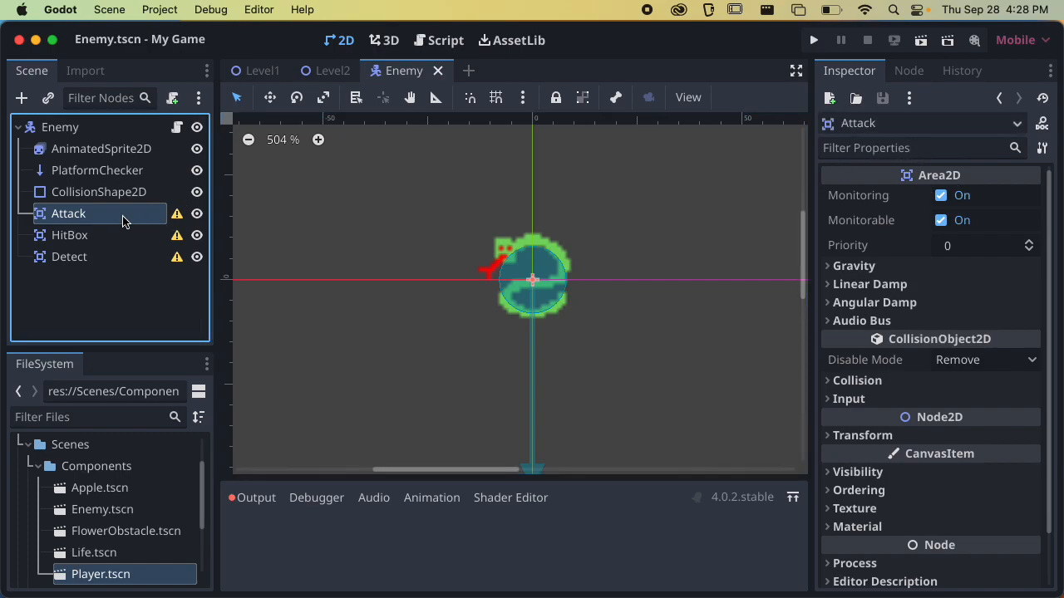
{"action": "left_click", "coordinate": [25, 100]}
{"action": "type", "text": "collision"}
{"action": "key", "text": "Return"}
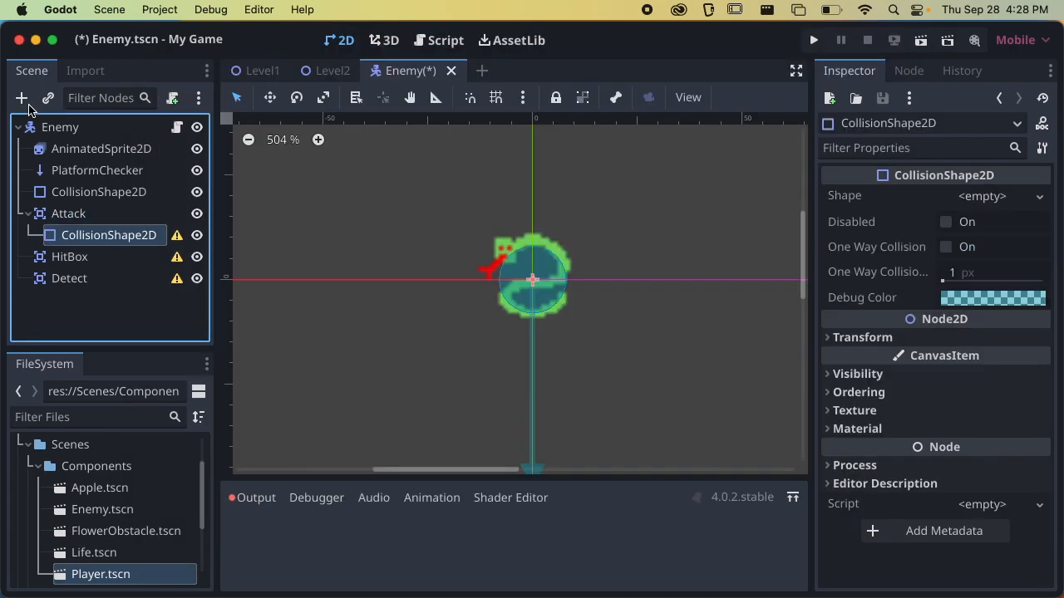
{"action": "left_click", "coordinate": [983, 196]}
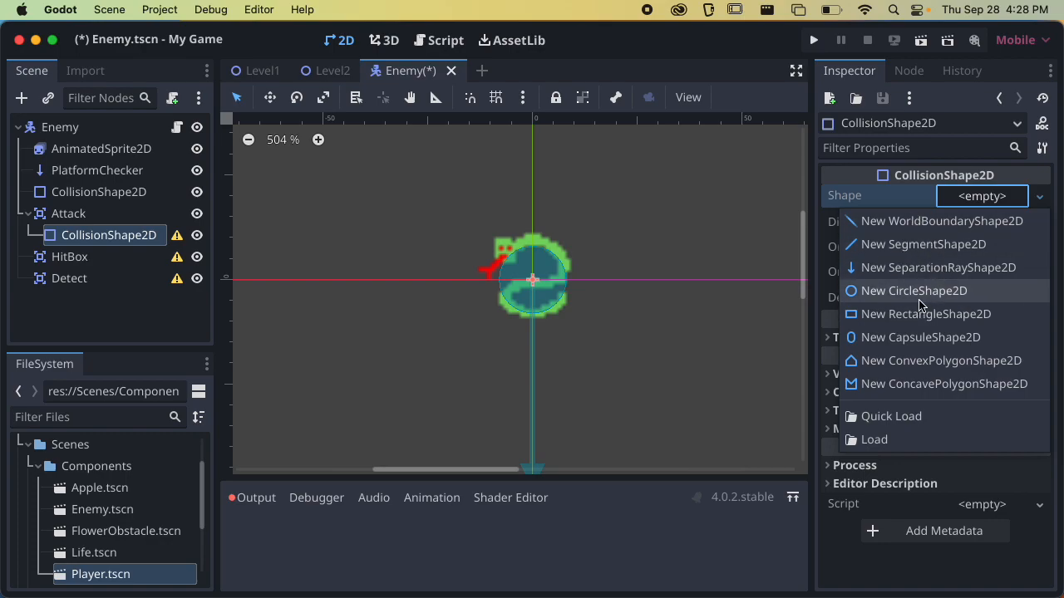
{"action": "left_click", "coordinate": [872, 315]}
Resize the Attack rectangle to a small box just in front of the snake's body, below its head, and save the scene
{"action": "scroll", "coordinate": [674, 341], "scroll_direction": "up", "scroll_amount": 3}
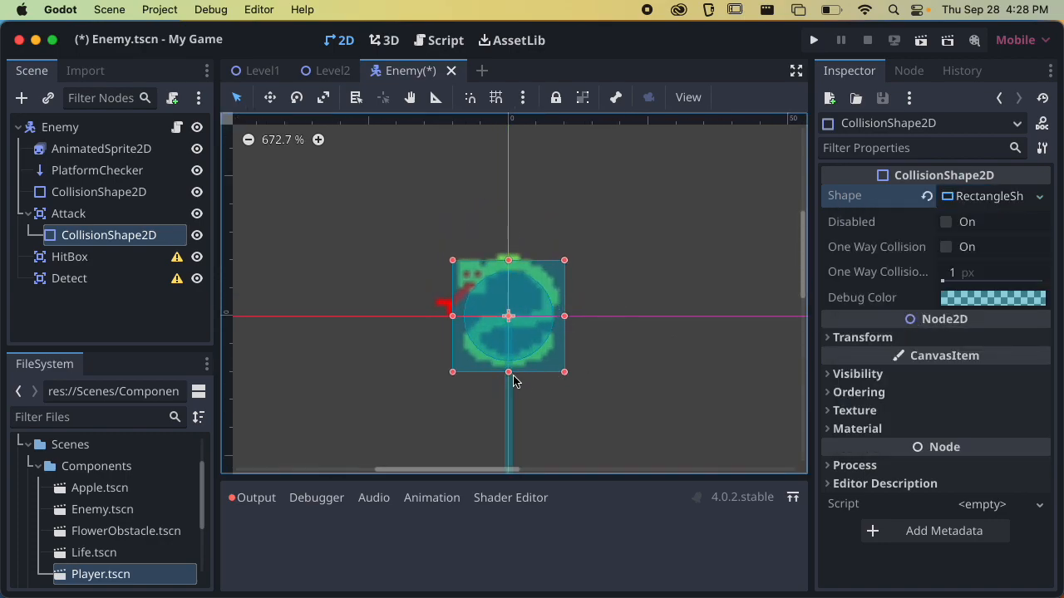
{"action": "left_click_drag", "start_coordinate": [511, 378], "coordinate": [710, 315]}
{"action": "left_click_drag", "start_coordinate": [452, 316], "coordinate": [324, 317]}
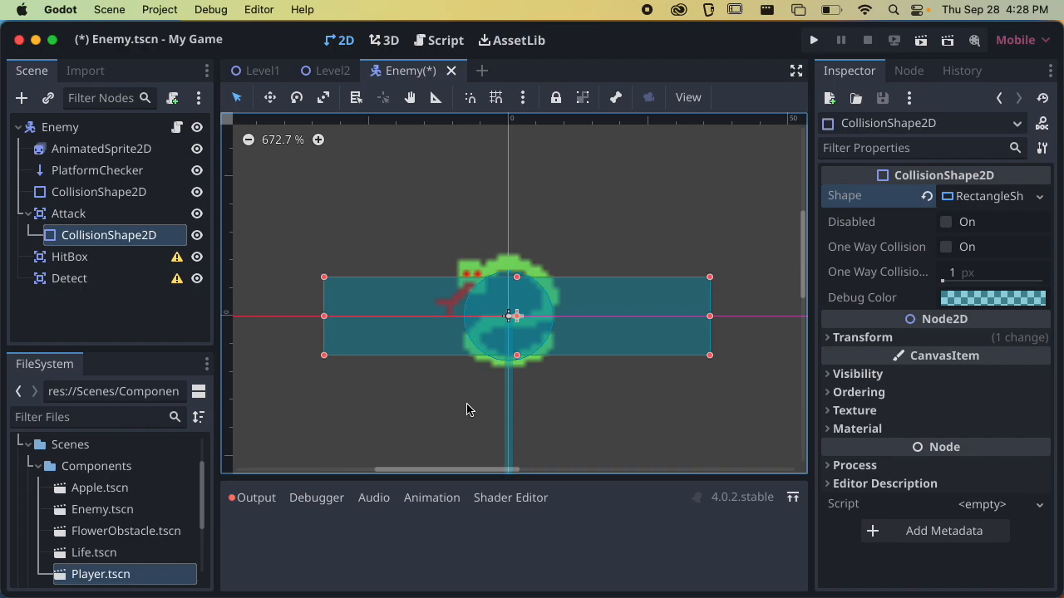
{"action": "left_click_drag", "start_coordinate": [709, 316], "coordinate": [455, 316]}
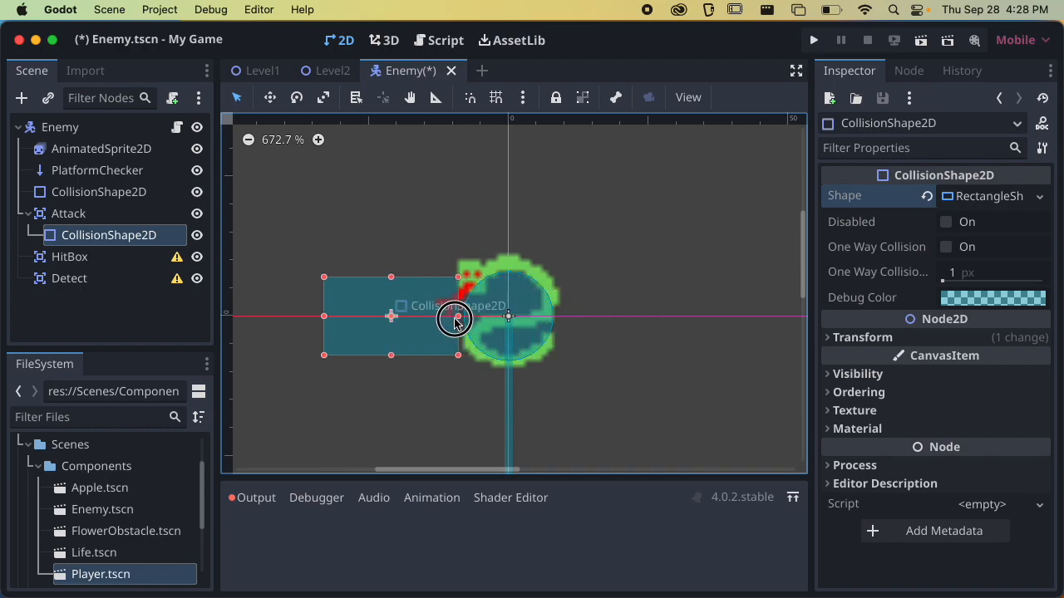
{"action": "left_click_drag", "start_coordinate": [324, 316], "coordinate": [393, 316]}
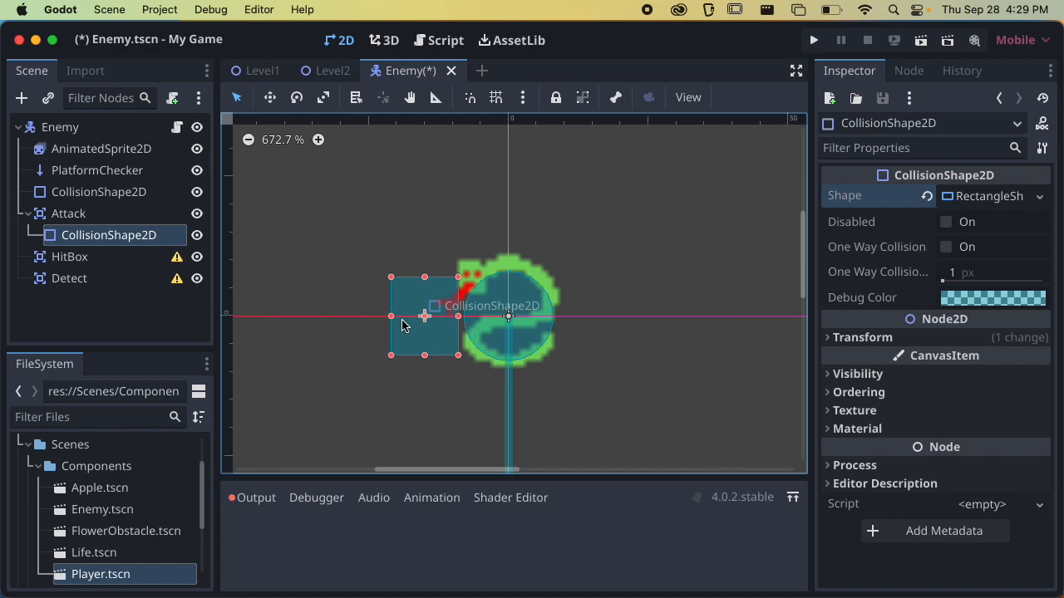
{"action": "left_click_drag", "start_coordinate": [424, 277], "coordinate": [426, 301]}
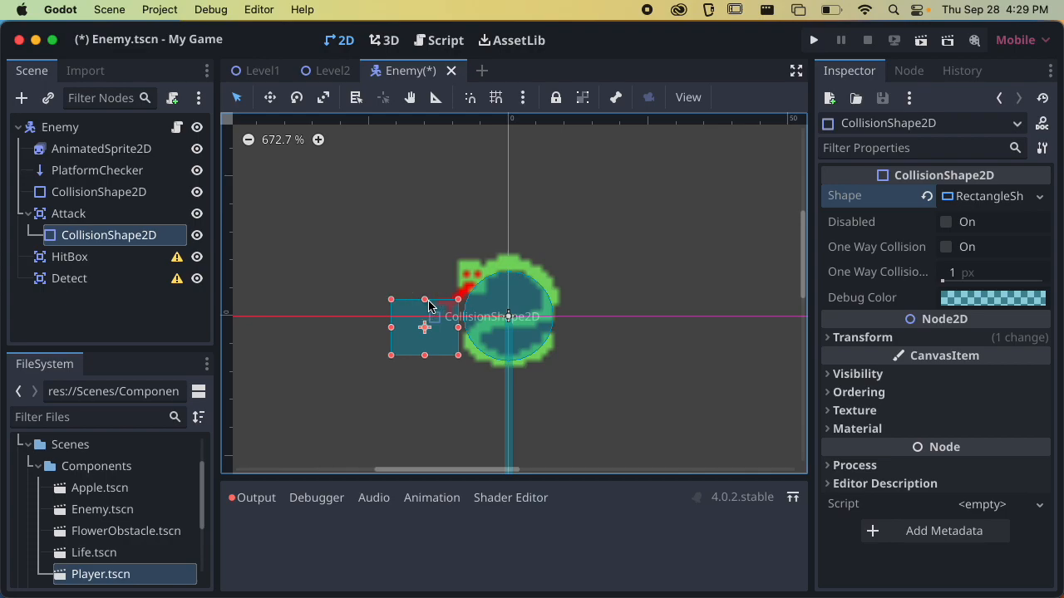
{"action": "key", "text": "super+s"}
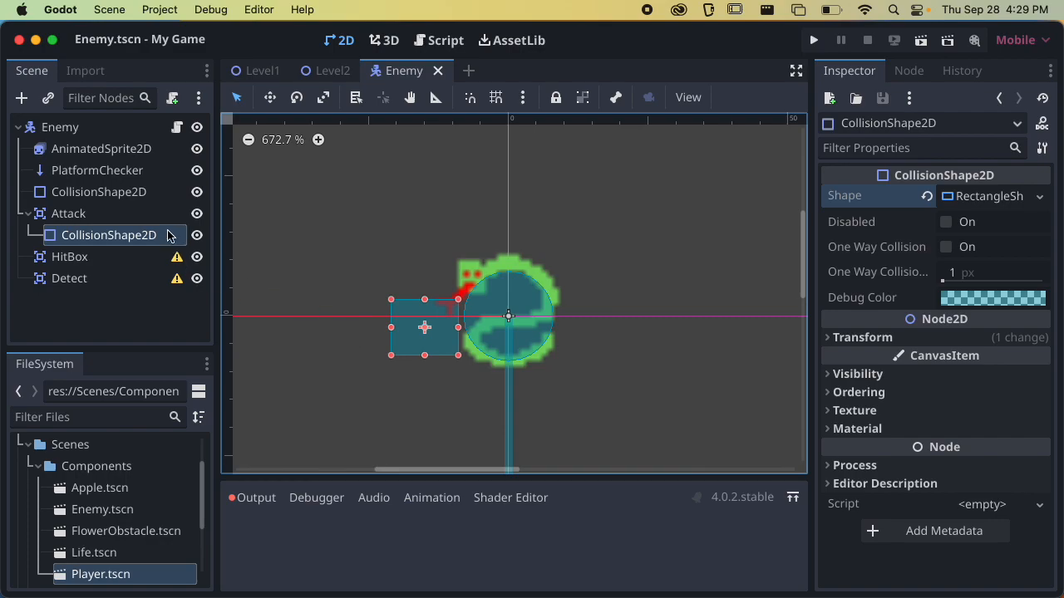
Assign the Attack area to the Attack collision layer and remove it from the Player layer
{"action": "left_click", "coordinate": [130, 215]}
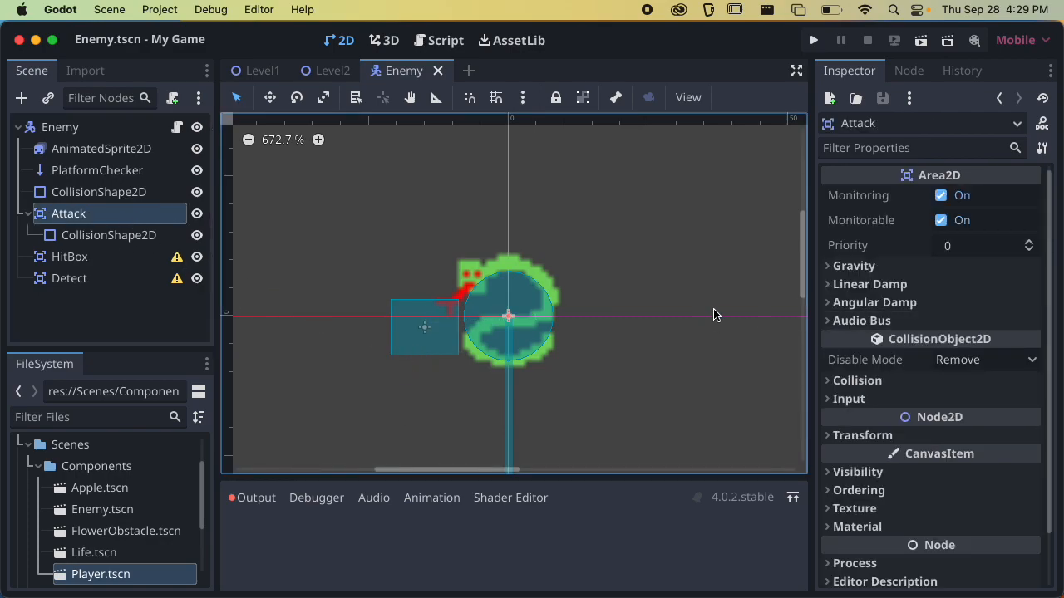
{"action": "left_click", "coordinate": [909, 380]}
{"action": "scroll", "coordinate": [919, 374], "scroll_direction": "down", "scroll_amount": 2}
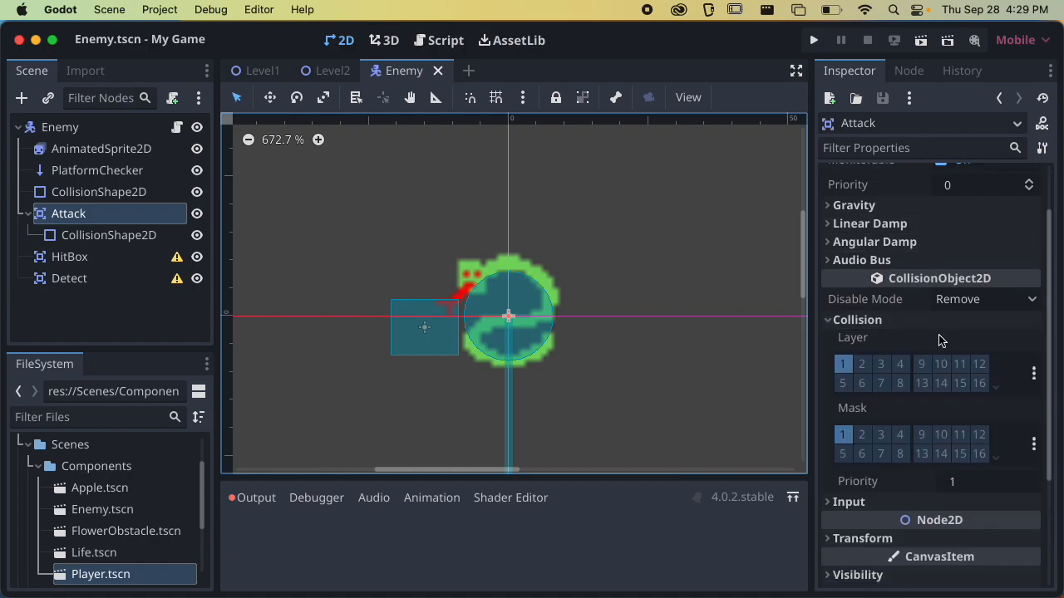
{"action": "scroll", "coordinate": [935, 337], "scroll_direction": "down", "scroll_amount": 2}
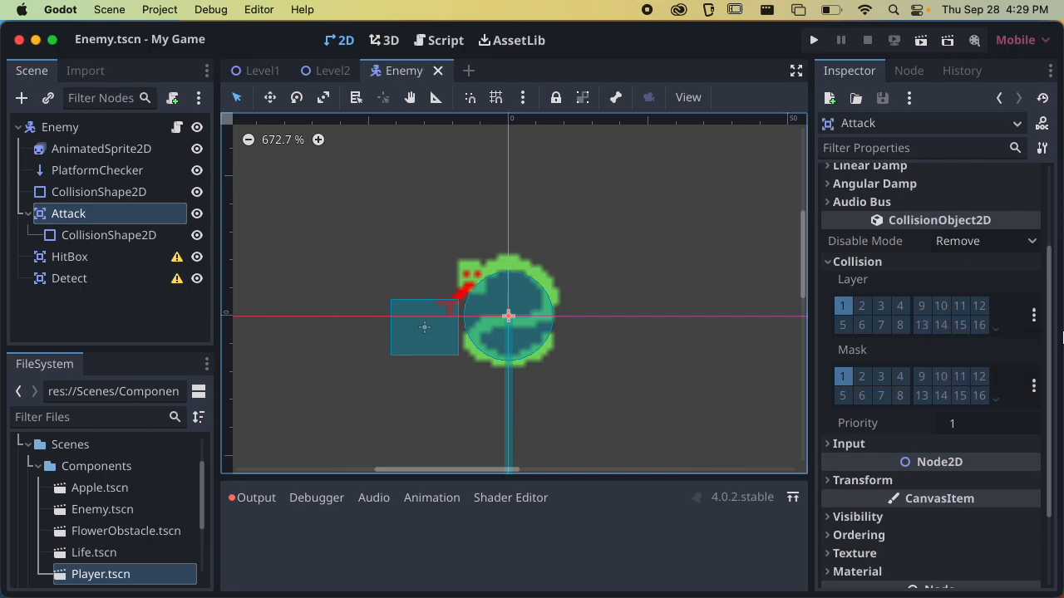
{"action": "left_click", "coordinate": [1033, 315]}
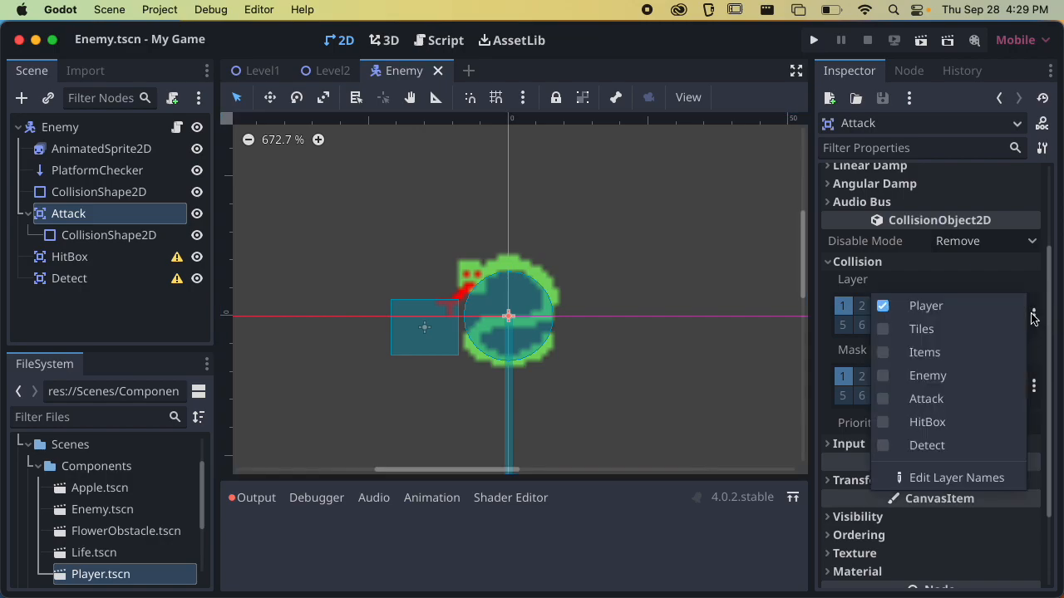
{"action": "left_click", "coordinate": [956, 399]}
{"action": "left_click", "coordinate": [952, 306]}
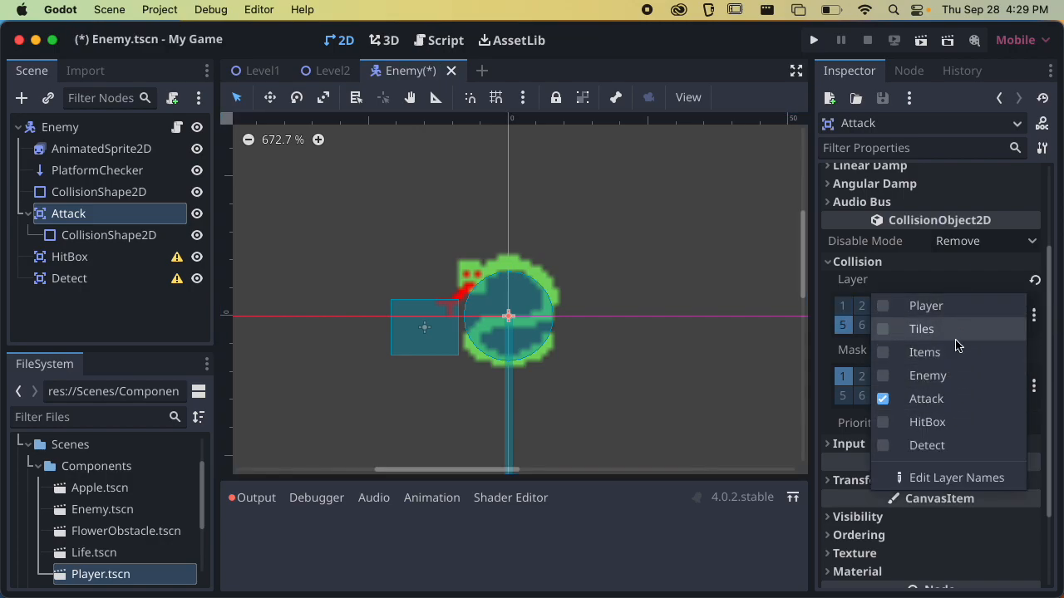
Check the Attack area's collision mask options, then save the scene and collapse the Attack node
{"action": "left_click", "coordinate": [1033, 386]}
{"action": "left_click", "coordinate": [1033, 386]}
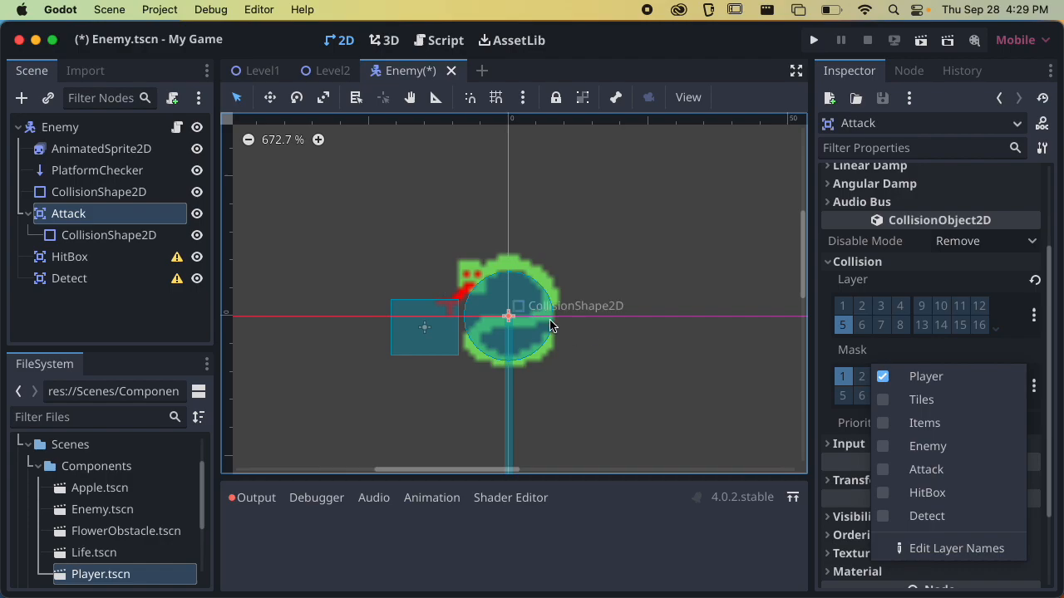
{"action": "left_click", "coordinate": [928, 359]}
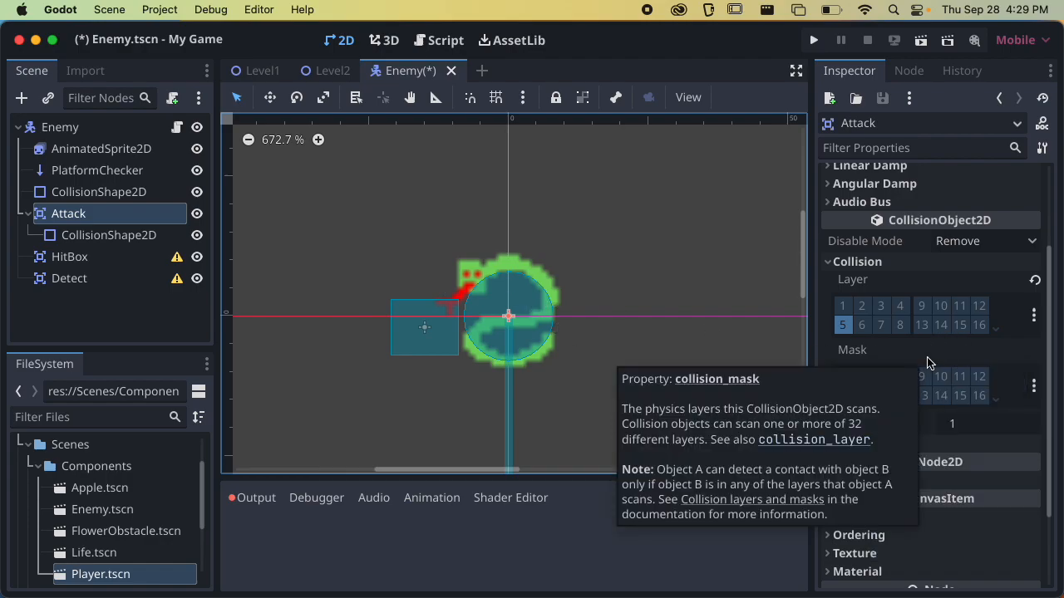
{"action": "key", "text": "super+s"}
{"action": "left_click", "coordinate": [30, 215]}
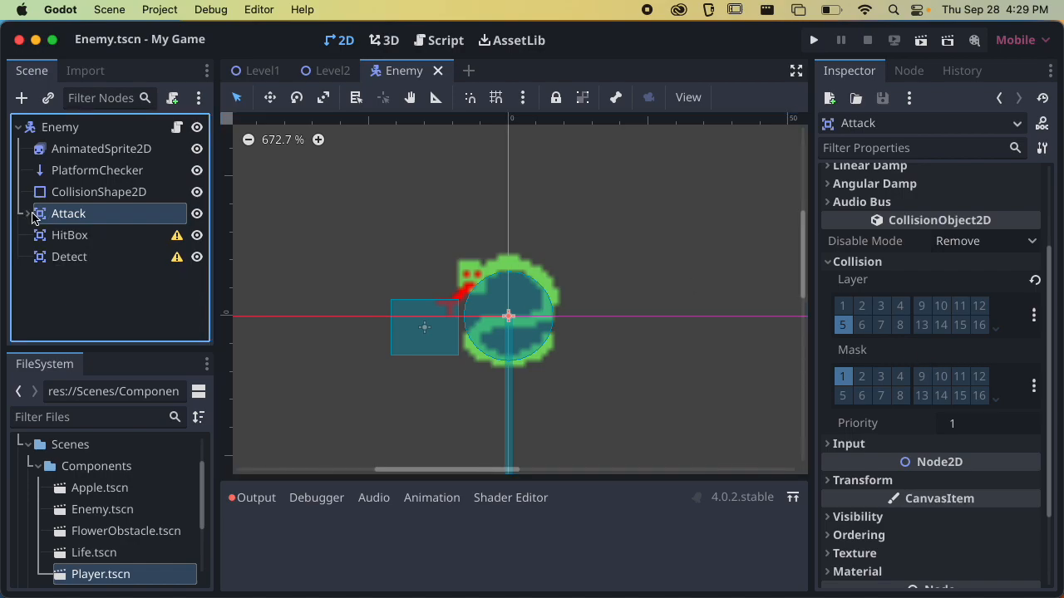
Add a CollisionShape2D child to the HitBox area and give it a new CircleShape2D
{"action": "left_click", "coordinate": [67, 236]}
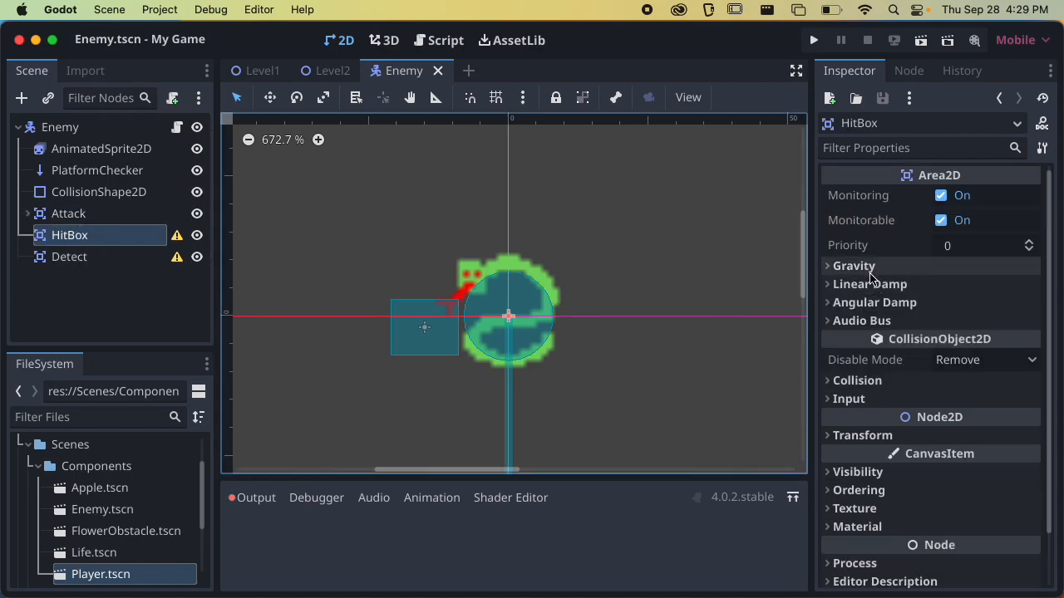
{"action": "left_click", "coordinate": [902, 379]}
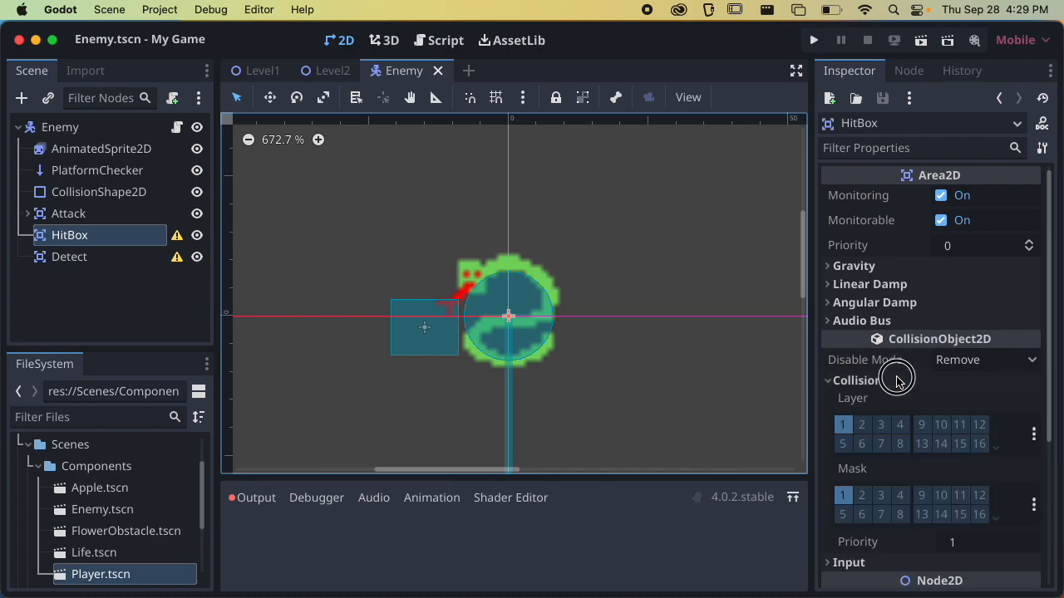
{"action": "left_click", "coordinate": [868, 380]}
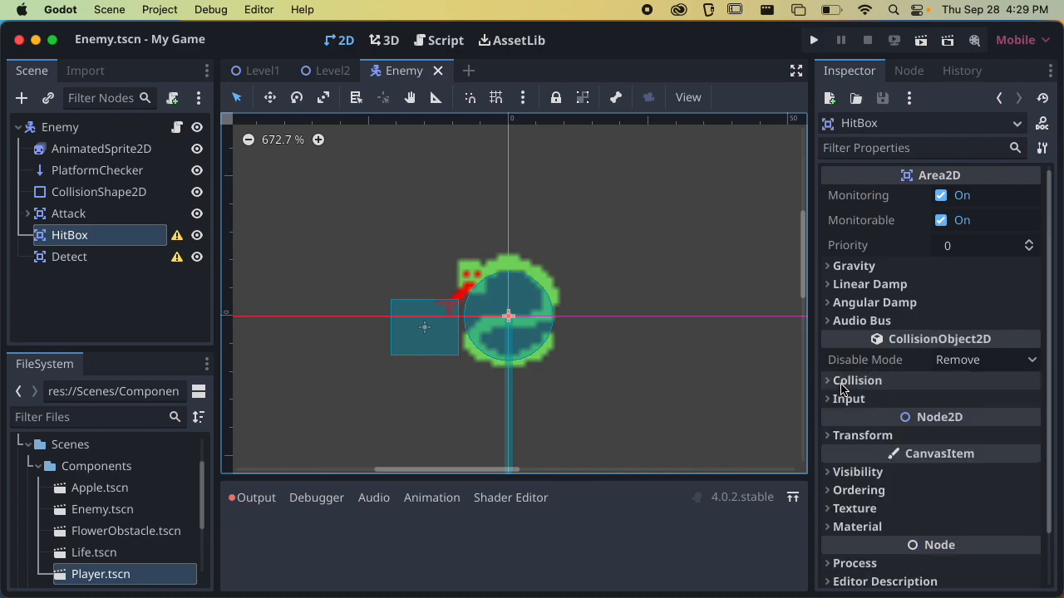
{"action": "left_click", "coordinate": [22, 98]}
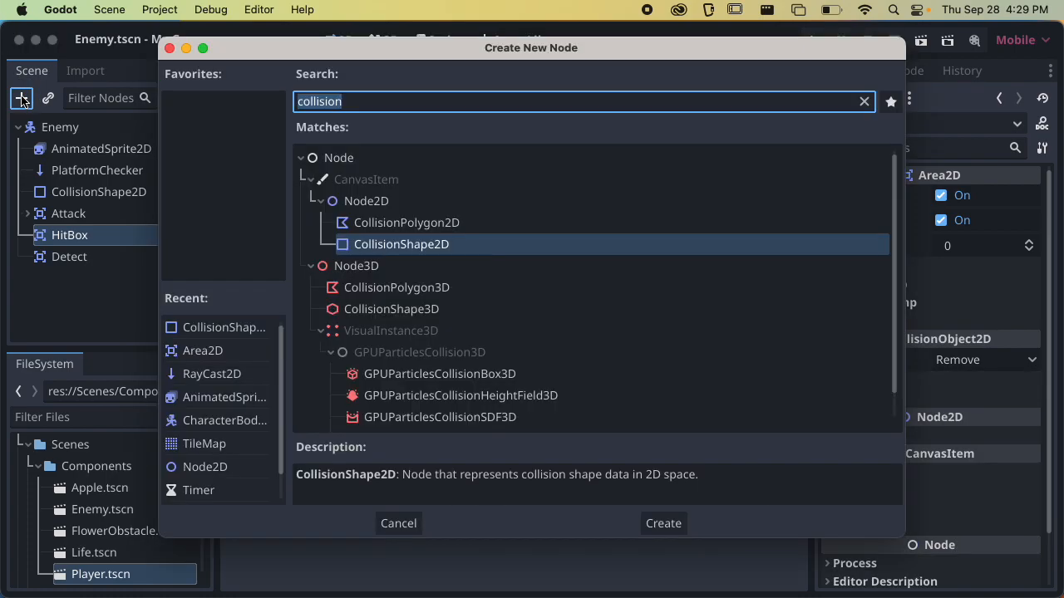
{"action": "key", "text": "Return"}
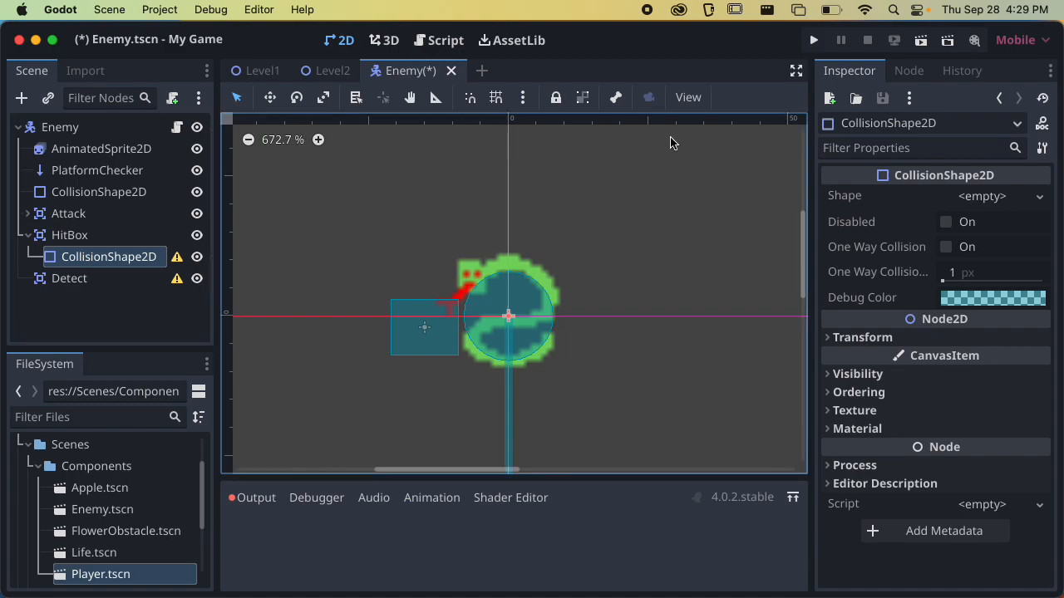
{"action": "left_click", "coordinate": [986, 196]}
{"action": "left_click", "coordinate": [914, 290]}
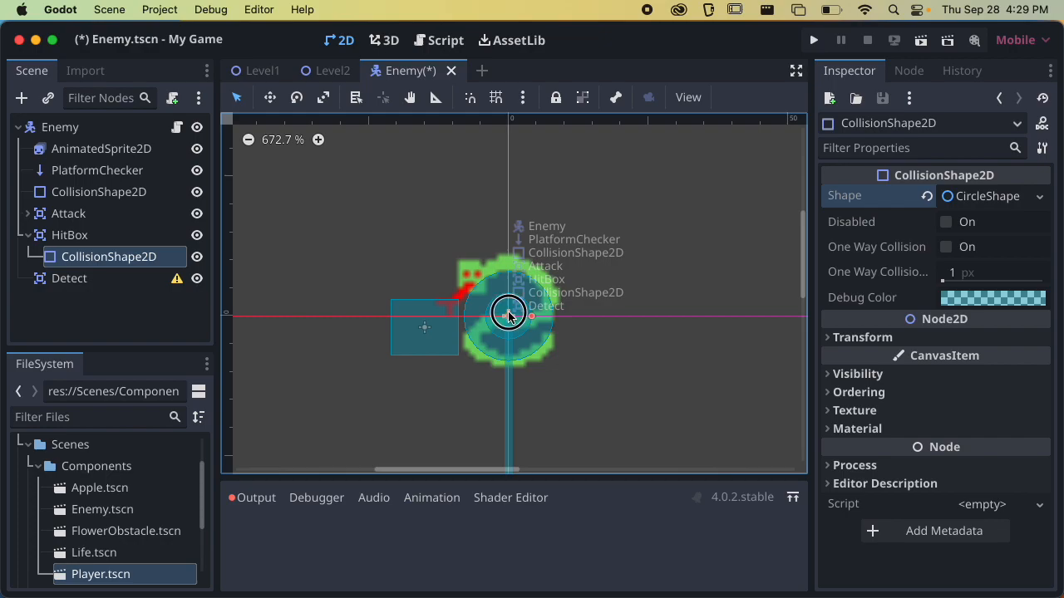
With the Detect area hidden, shrink and position the HitBox circle to fit over the snake's head, and save the scene
{"action": "left_click_drag", "start_coordinate": [507, 308], "coordinate": [468, 266]}
{"action": "key", "text": "super+z"}
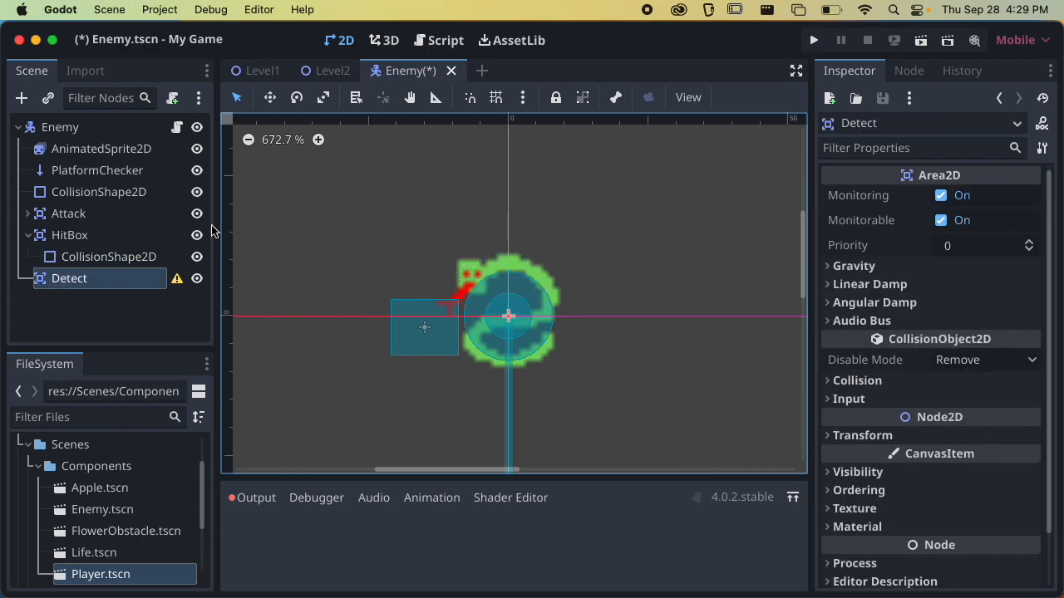
{"action": "left_click", "coordinate": [115, 237]}
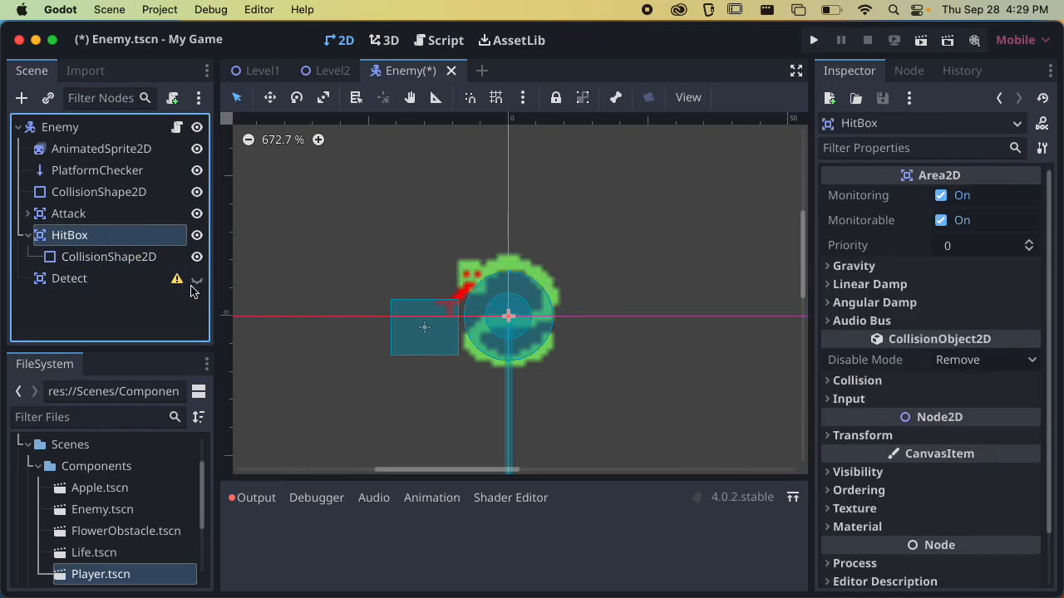
{"action": "left_click_drag", "start_coordinate": [508, 316], "coordinate": [468, 273]}
{"action": "scroll", "coordinate": [468, 274], "scroll_direction": "up", "scroll_amount": 7}
{"action": "scroll", "coordinate": [471, 281], "scroll_direction": "up", "scroll_amount": 10}
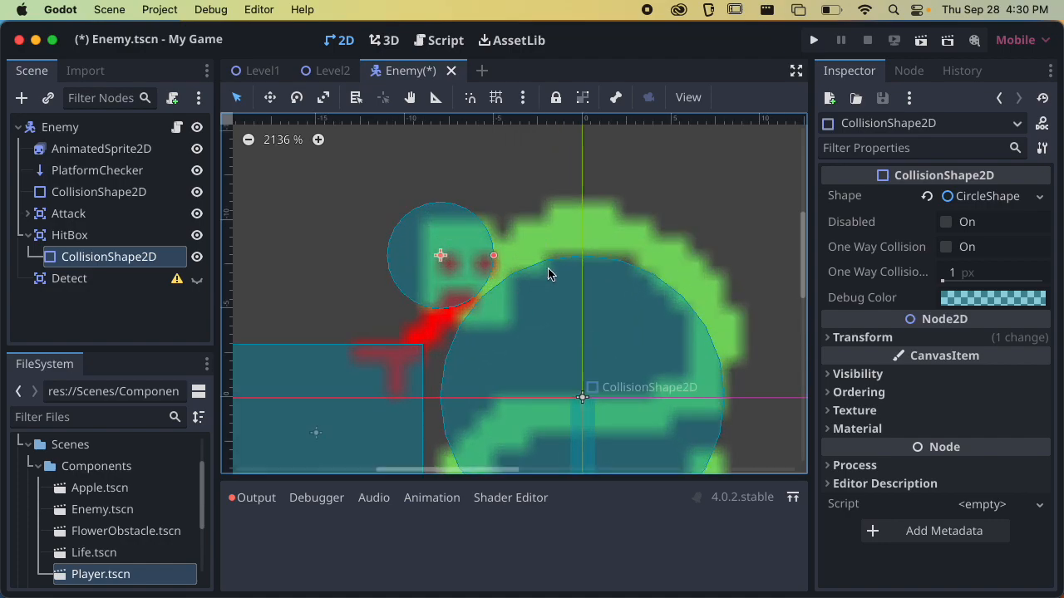
{"action": "left_click_drag", "start_coordinate": [443, 259], "coordinate": [468, 247]}
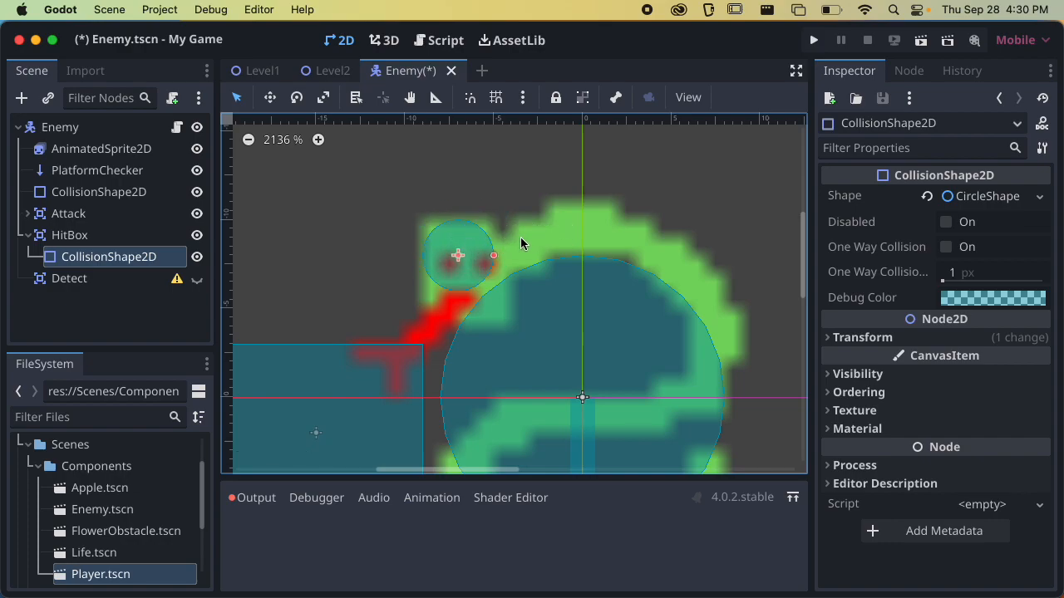
{"action": "key", "text": "super+s"}
Make the Detect area visible again and add a CollisionShape2D child to it
{"action": "scroll", "coordinate": [540, 235], "scroll_direction": "down", "scroll_amount": 5}
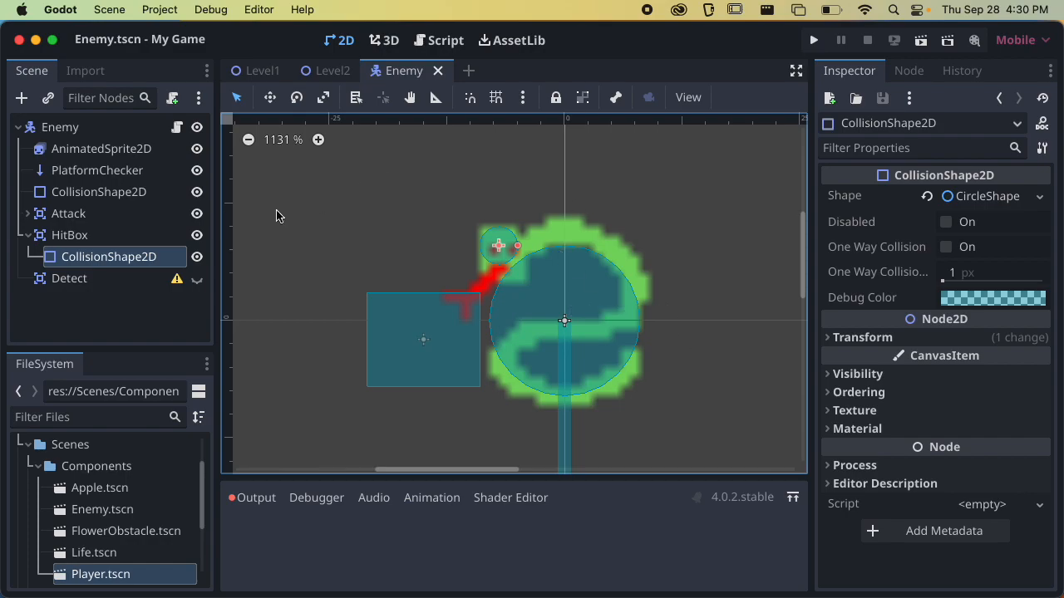
{"action": "left_click", "coordinate": [413, 237]}
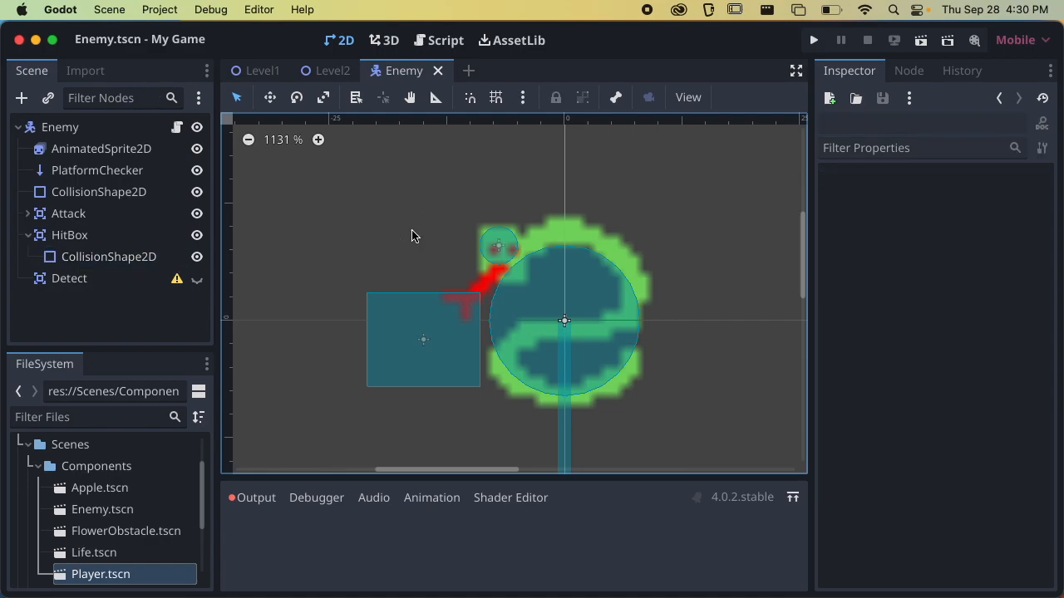
{"action": "left_click", "coordinate": [105, 279]}
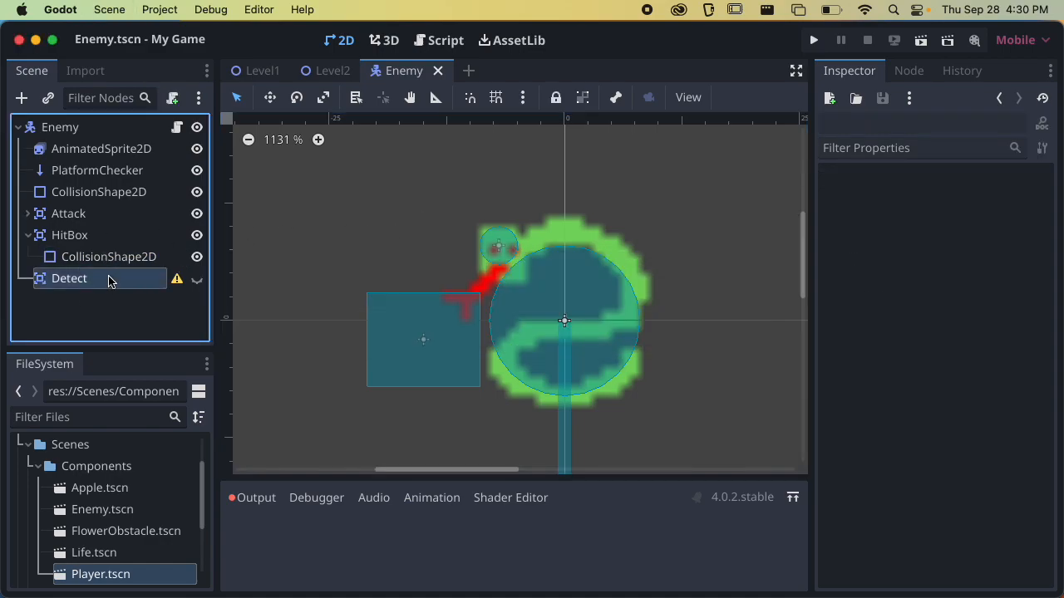
{"action": "left_click", "coordinate": [197, 278]}
{"action": "scroll", "coordinate": [399, 316], "scroll_direction": "down", "scroll_amount": 5}
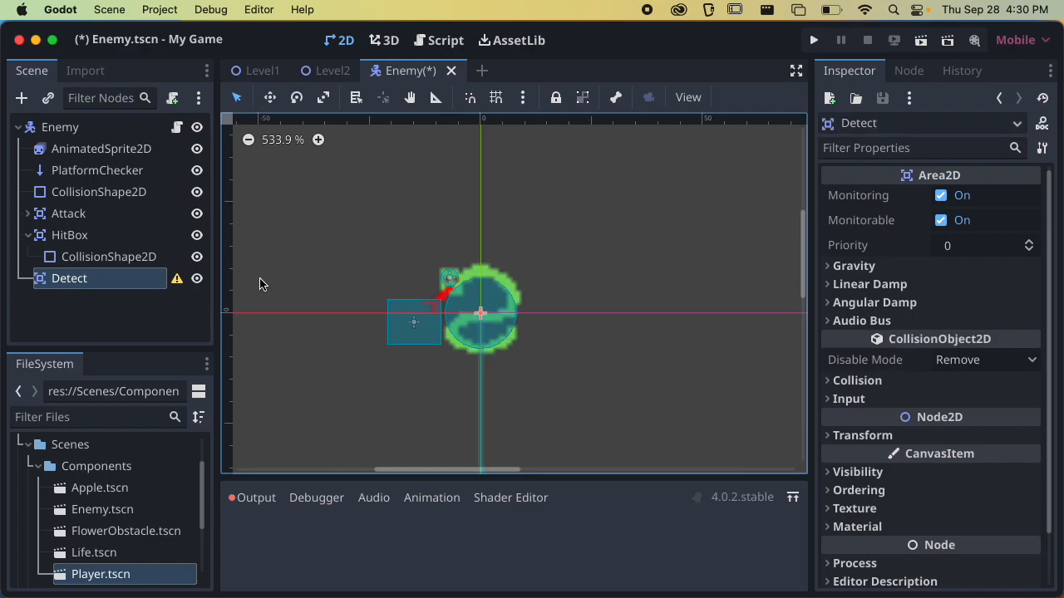
{"action": "left_click", "coordinate": [23, 100]}
{"action": "key", "text": "Return"}
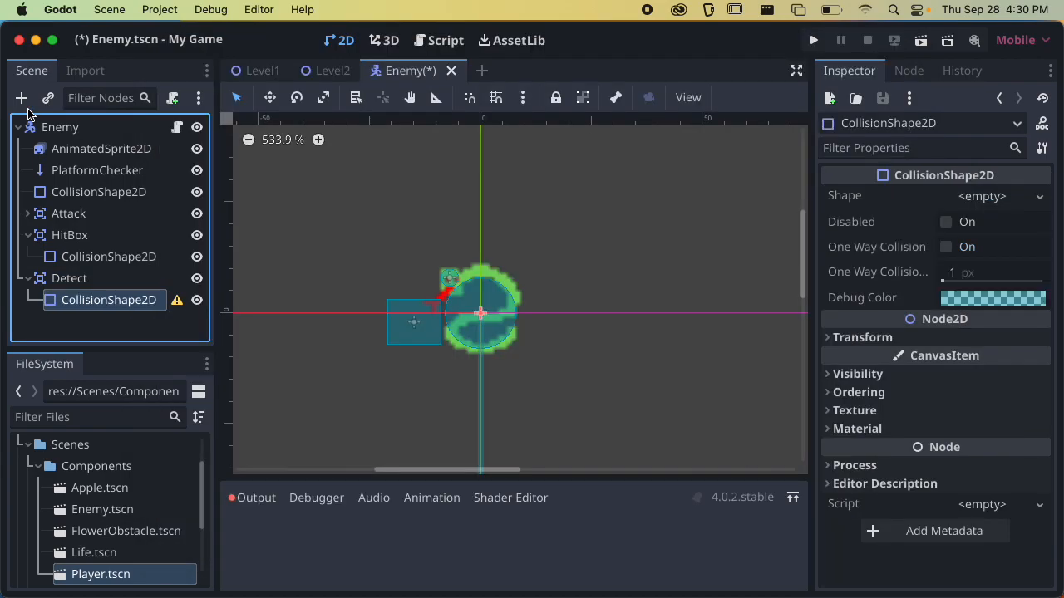
{"action": "scroll", "coordinate": [471, 334], "scroll_direction": "down", "scroll_amount": 2}
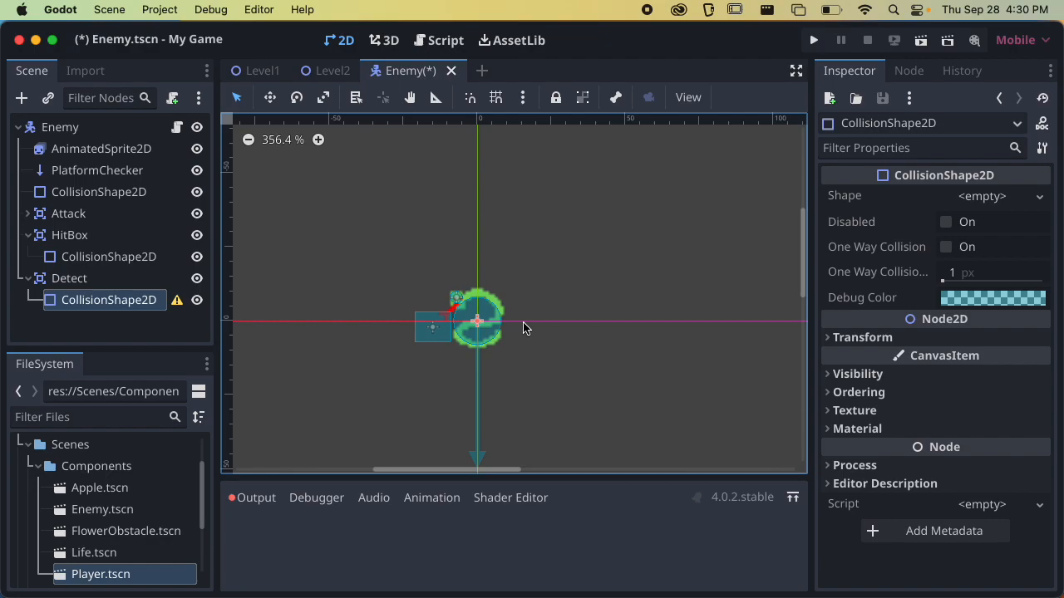
Try a CircleShape2D for the Detect area, enlarging it and placing it in front of the snake
{"action": "left_click", "coordinate": [944, 199]}
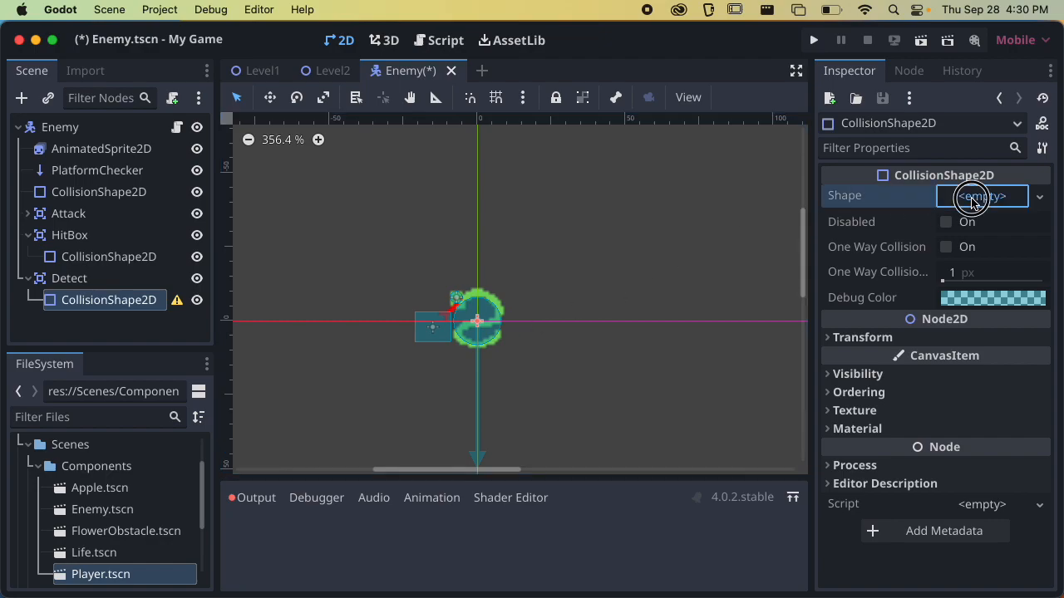
{"action": "left_click", "coordinate": [920, 291]}
{"action": "scroll", "coordinate": [574, 341], "scroll_direction": "down", "scroll_amount": 1}
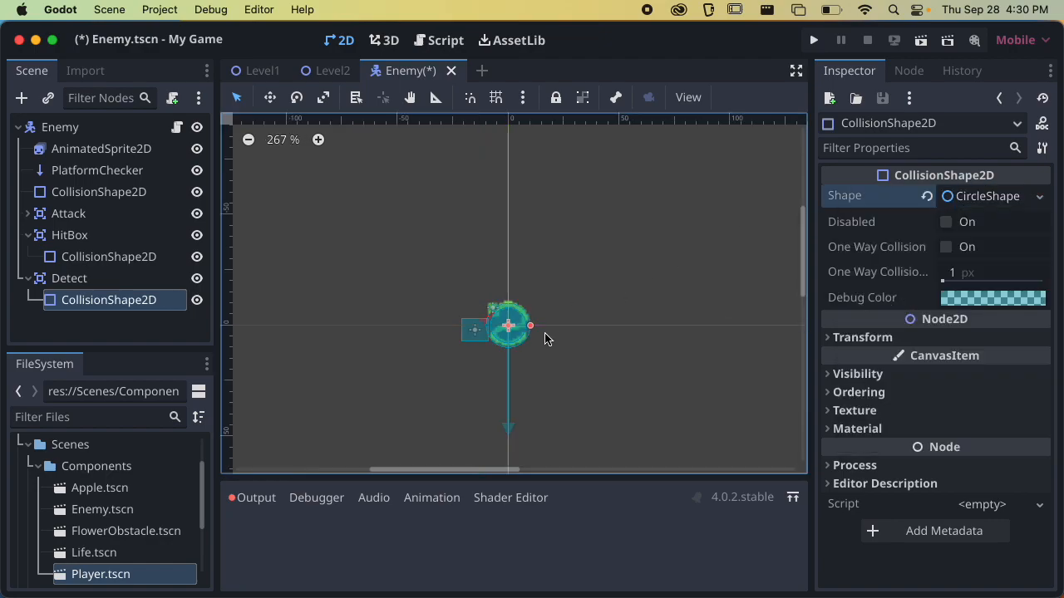
{"action": "left_click_drag", "start_coordinate": [532, 325], "coordinate": [722, 323]}
{"action": "scroll", "coordinate": [715, 328], "scroll_direction": "down", "scroll_amount": 5}
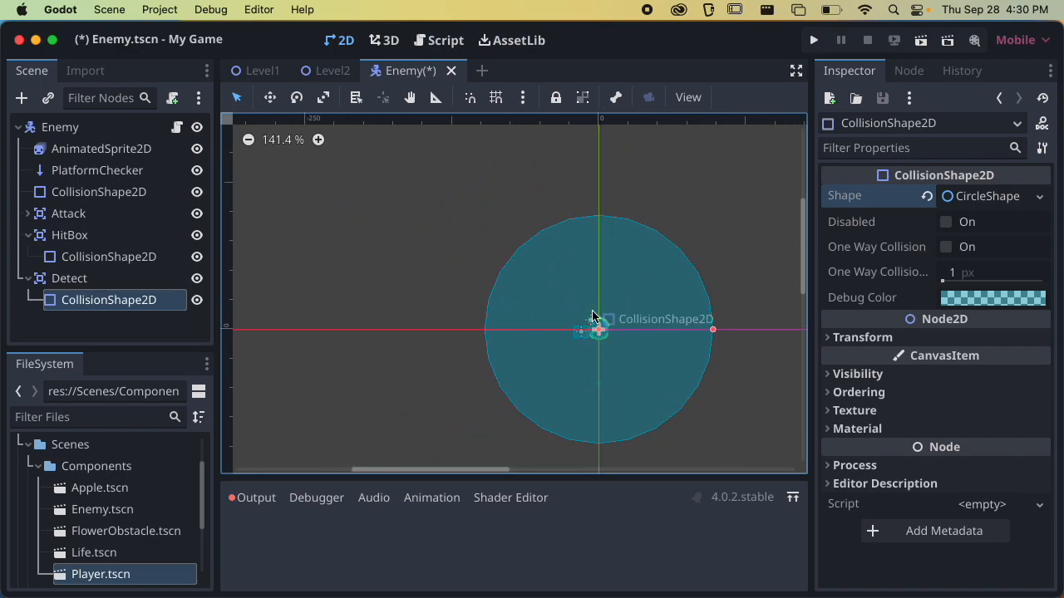
{"action": "left_click_drag", "start_coordinate": [712, 330], "coordinate": [424, 317]}
{"action": "scroll", "coordinate": [669, 332], "scroll_direction": "up", "scroll_amount": 6}
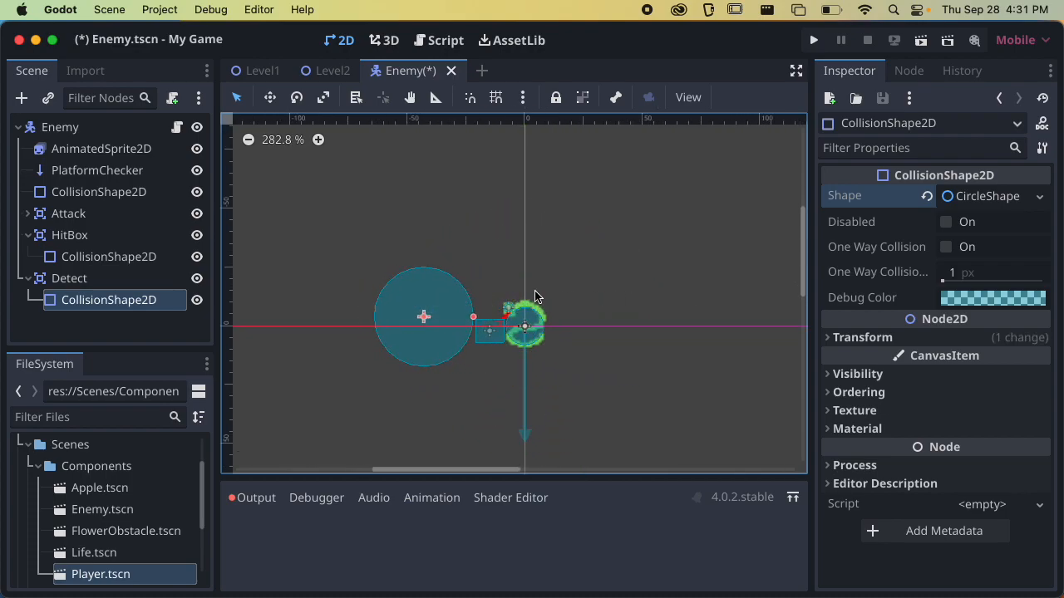
Give the Detect area a RectangleShape2D stretched into a wide, snake-high band centred on the snake, save the scene, and collapse HitBox and Detect
{"action": "left_click", "coordinate": [952, 197]}
{"action": "left_click", "coordinate": [987, 199]}
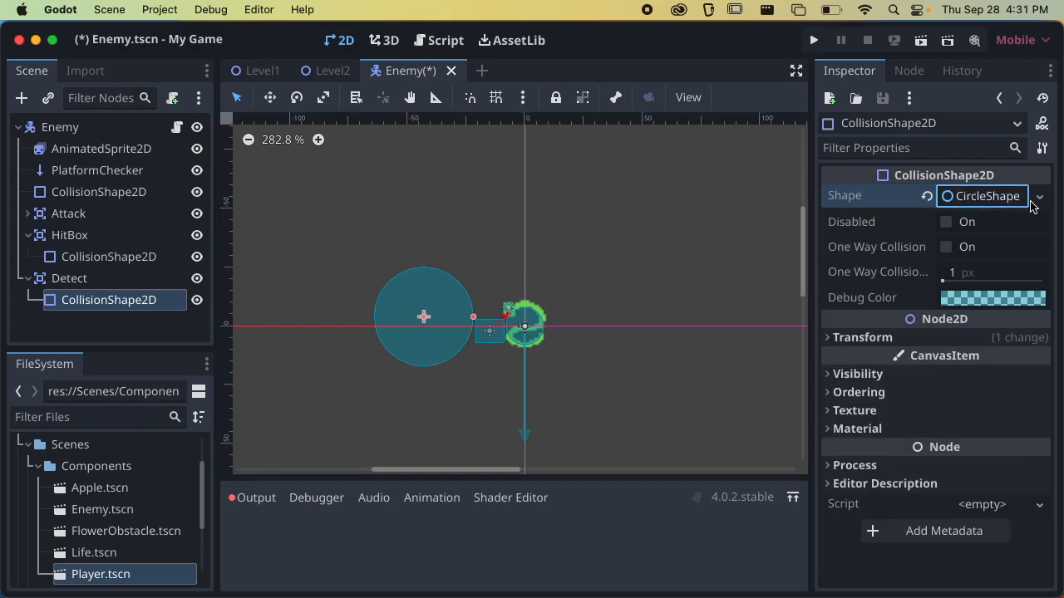
{"action": "left_click", "coordinate": [1038, 197]}
{"action": "left_click", "coordinate": [935, 314]}
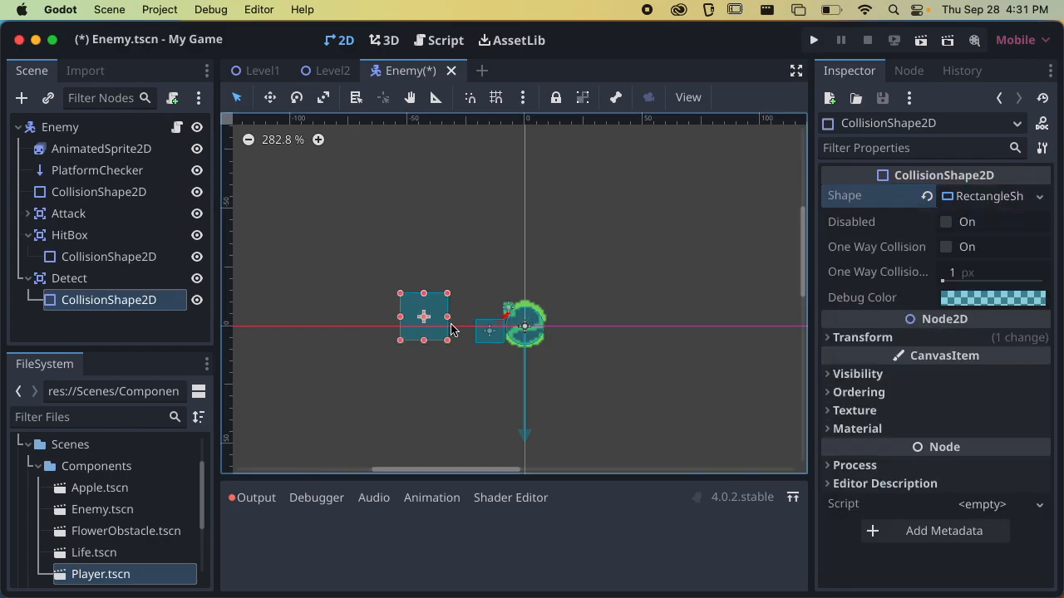
{"action": "left_click_drag", "start_coordinate": [428, 312], "coordinate": [689, 309]}
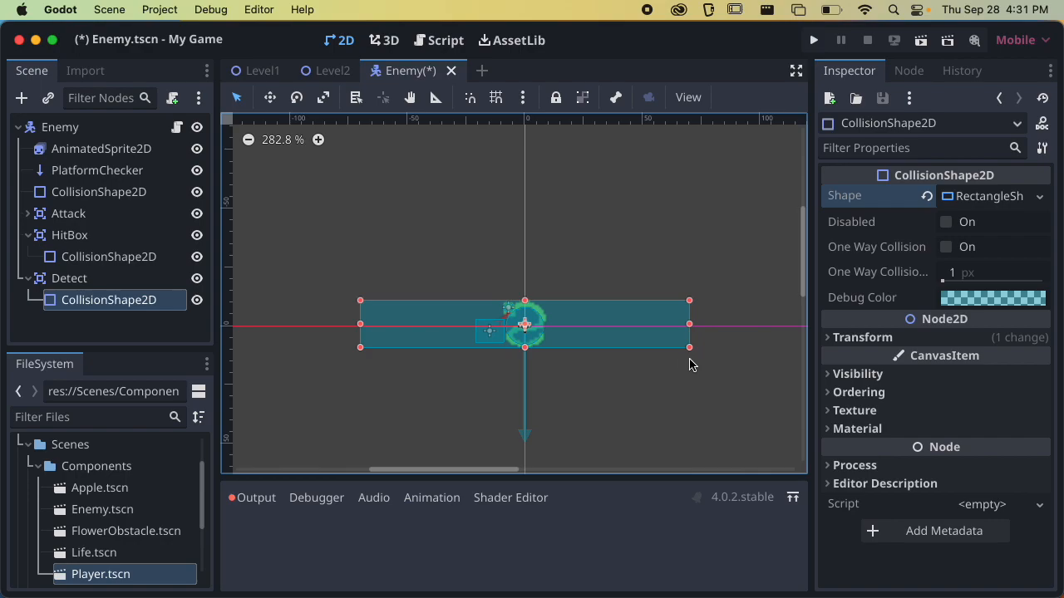
{"action": "key", "text": "cmd+s"}
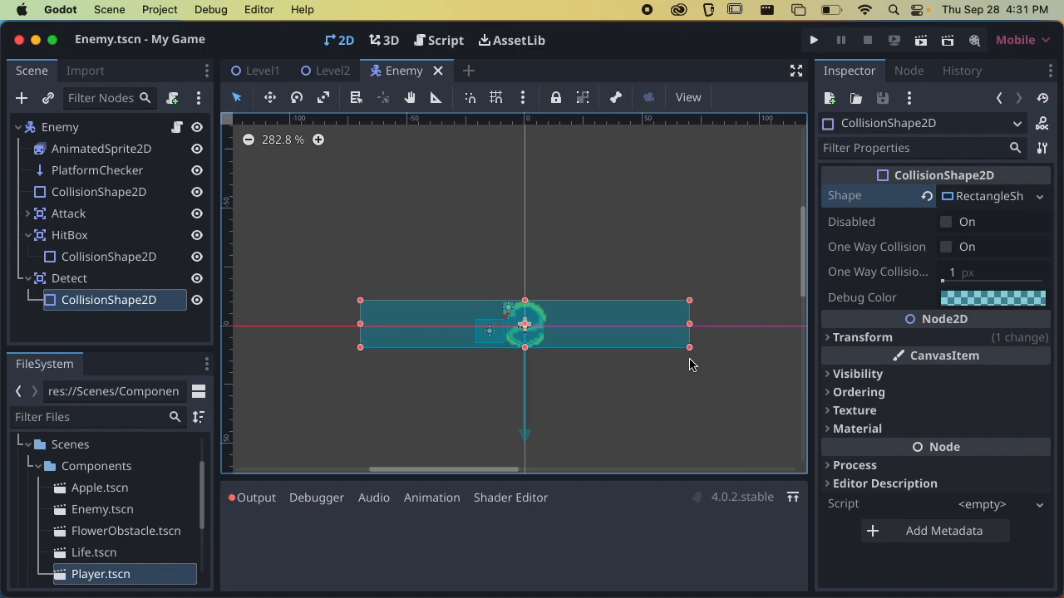
{"action": "left_click", "coordinate": [33, 279]}
{"action": "left_click", "coordinate": [28, 236]}
{"action": "left_click", "coordinate": [28, 256]}
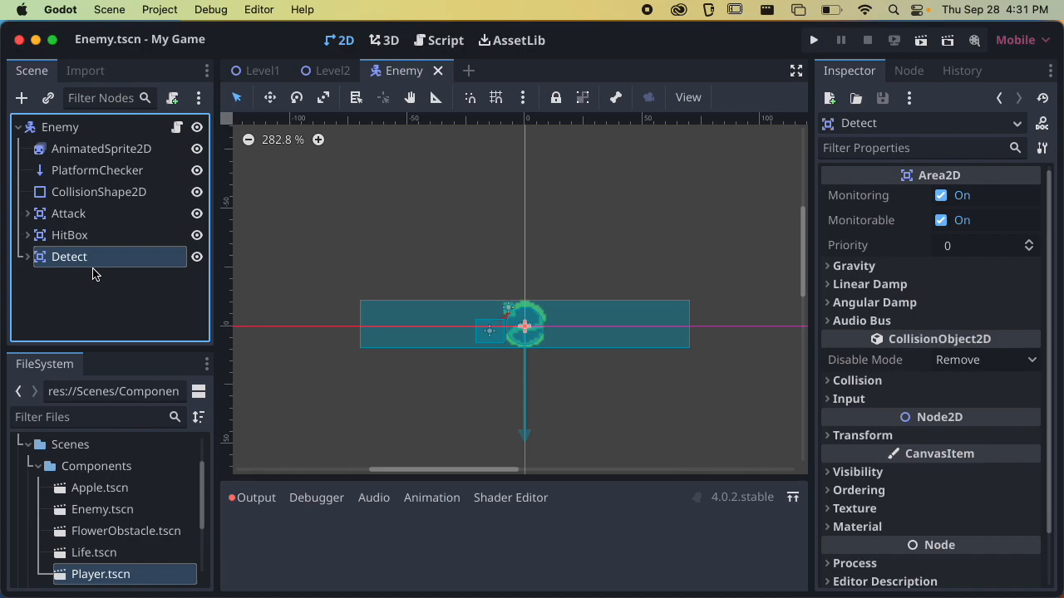
{"action": "scroll", "coordinate": [404, 325], "scroll_direction": "up", "scroll_amount": 10}
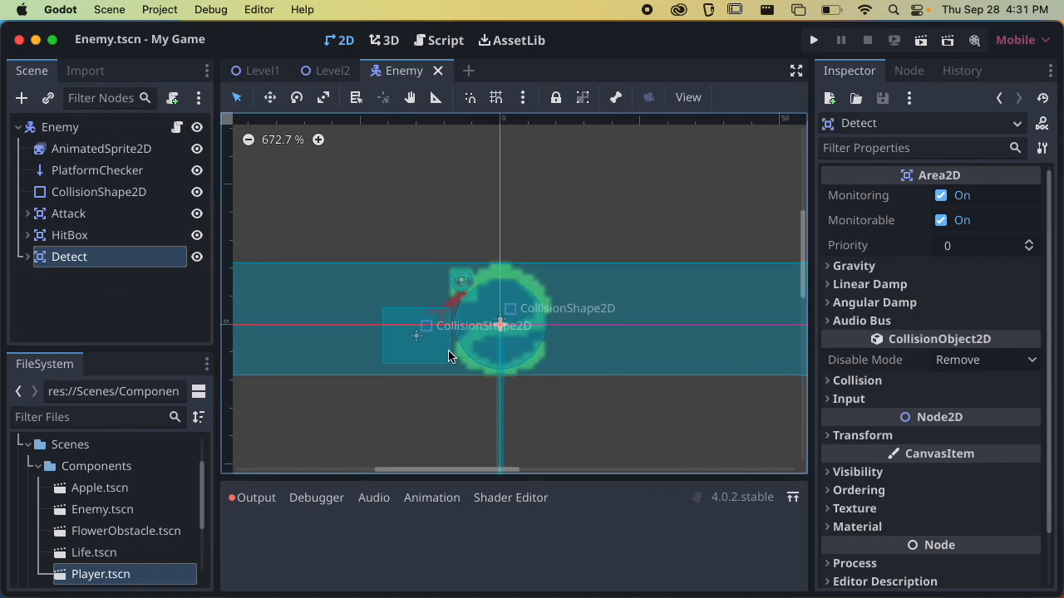
{"action": "mouse_move", "coordinate": [406, 331]}
{"action": "left_mouse_down"}
{"action": "mouse_move", "coordinate": [411, 316]}
{"action": "mouse_move", "coordinate": [420, 327]}
{"action": "left_mouse_up"}
{"action": "key", "text": "super+z"}
{"action": "left_click_drag", "start_coordinate": [466, 249], "coordinate": [470, 242]}
{"action": "key", "text": "super+z"}
{"action": "left_click", "coordinate": [50, 256]}
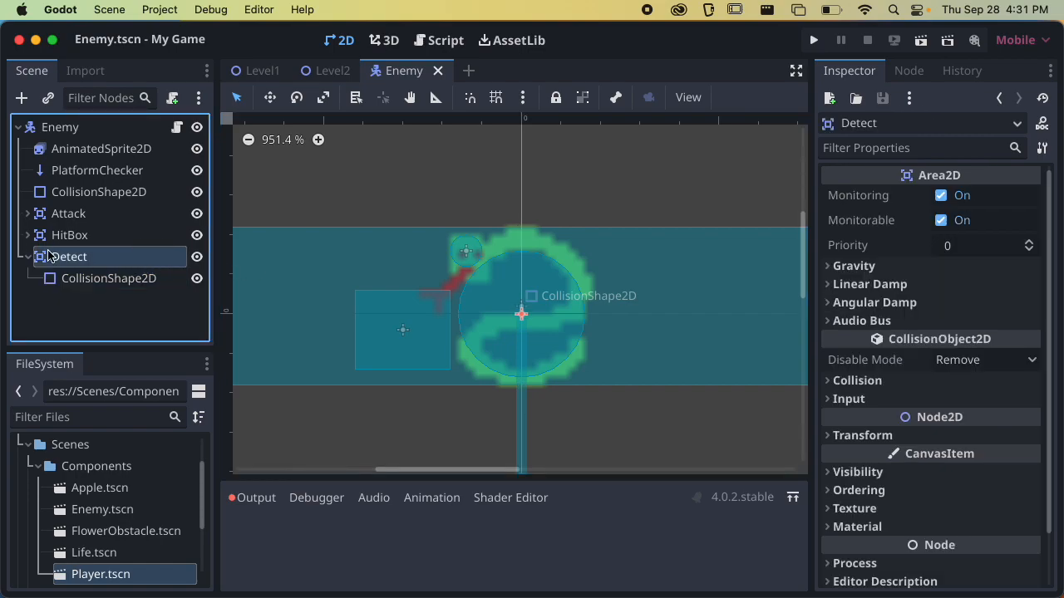
Collapse Detect, and lock and group the Detect, HitBox and Attack areas of the Enemy scene
{"action": "left_click", "coordinate": [29, 257]}
{"action": "left_click", "coordinate": [470, 98]}
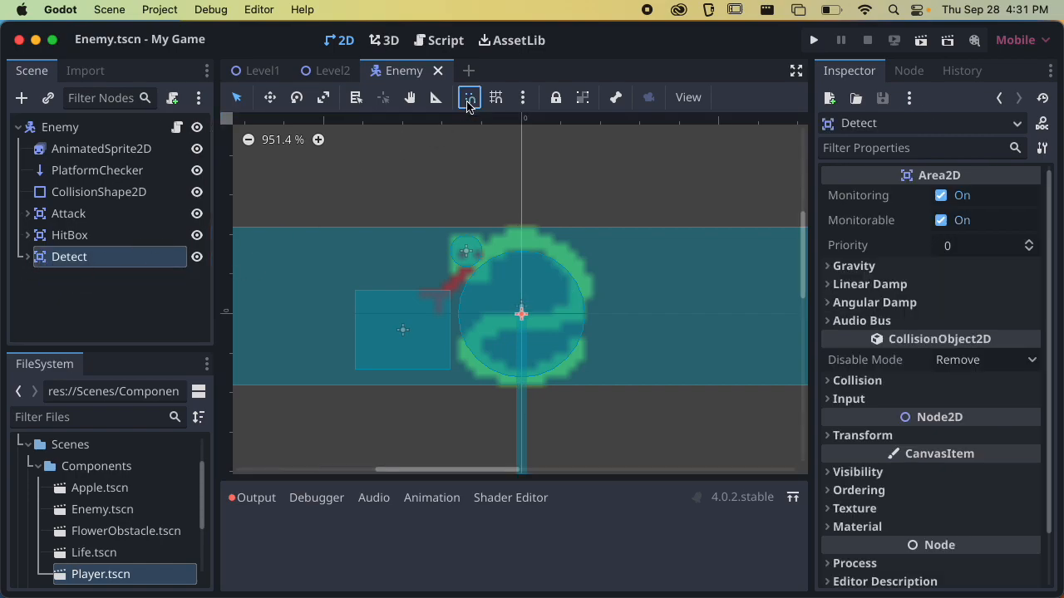
{"action": "left_click", "coordinate": [556, 97]}
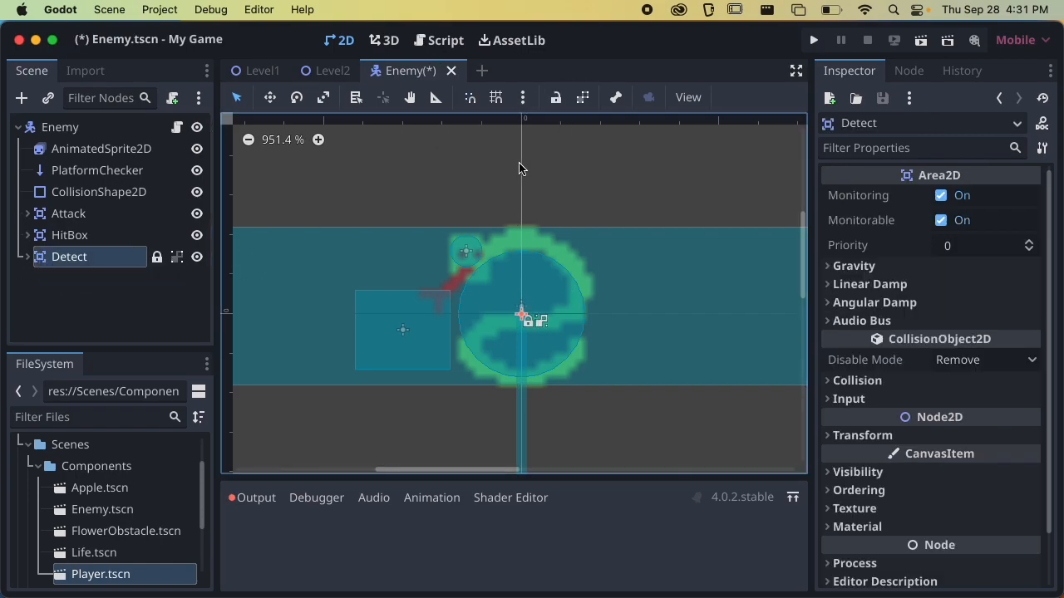
{"action": "left_click", "coordinate": [138, 235]}
{"action": "left_click", "coordinate": [556, 98]}
{"action": "left_click", "coordinate": [583, 97]}
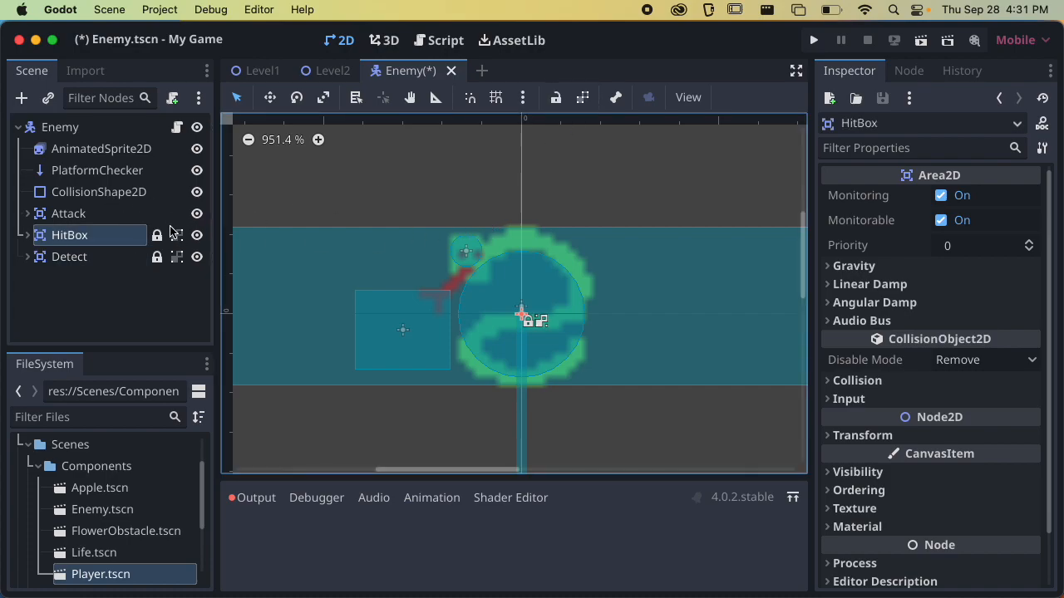
{"action": "left_click", "coordinate": [123, 216]}
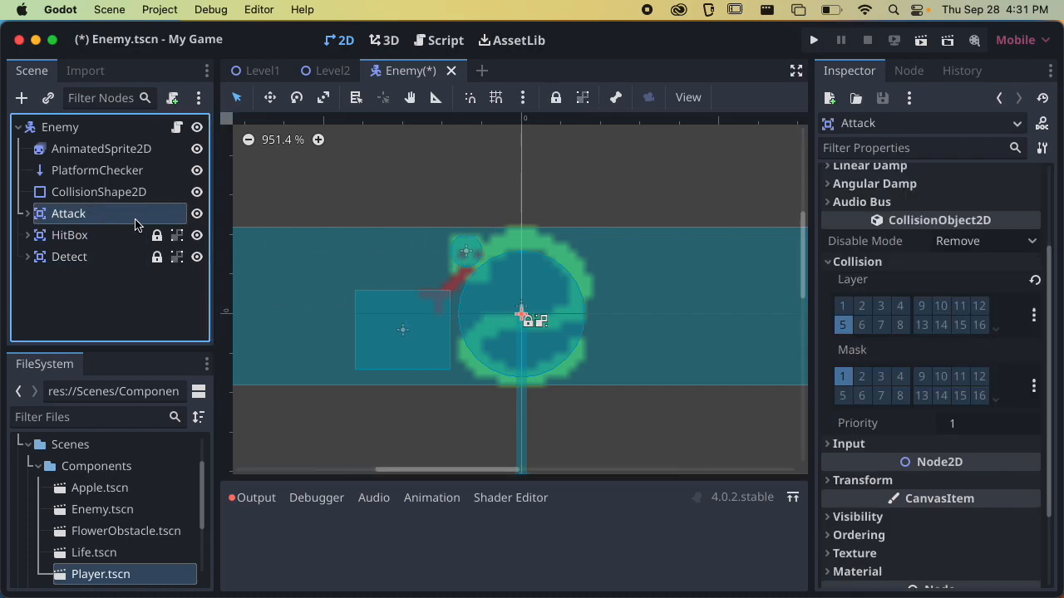
{"action": "left_click", "coordinate": [582, 97]}
{"action": "left_click", "coordinate": [556, 98]}
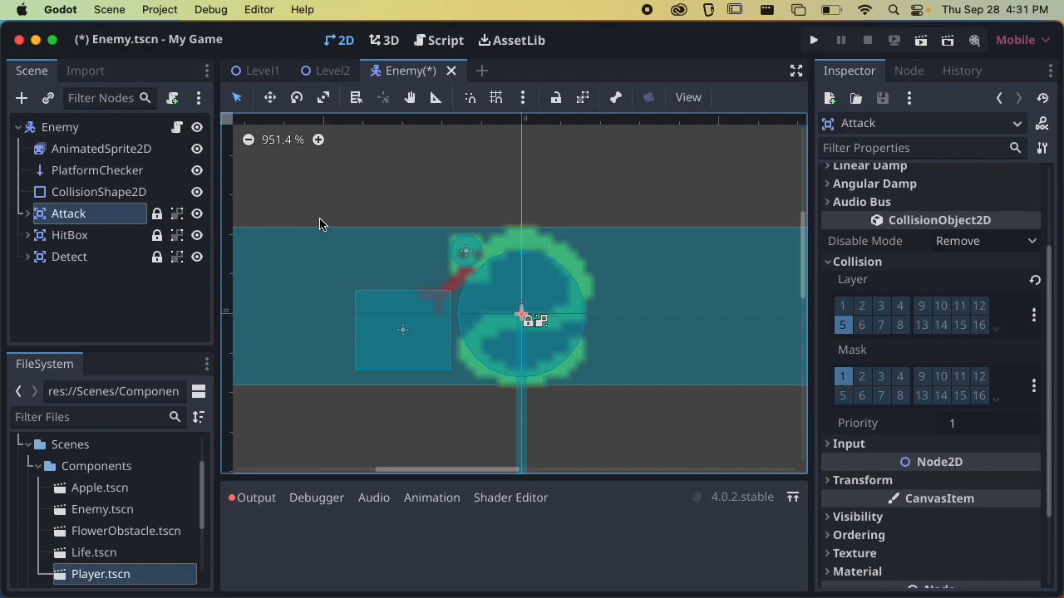
Lock and group the Enemy's CollisionShape2D, AnimatedSprite2D and PlatformChecker nodes, undoing any accidental move, and save the scene
{"action": "left_click", "coordinate": [131, 172]}
{"action": "left_click", "coordinate": [156, 194]}
{"action": "left_click", "coordinate": [582, 97]}
{"action": "left_click", "coordinate": [556, 97]}
{"action": "left_click", "coordinate": [133, 170]}
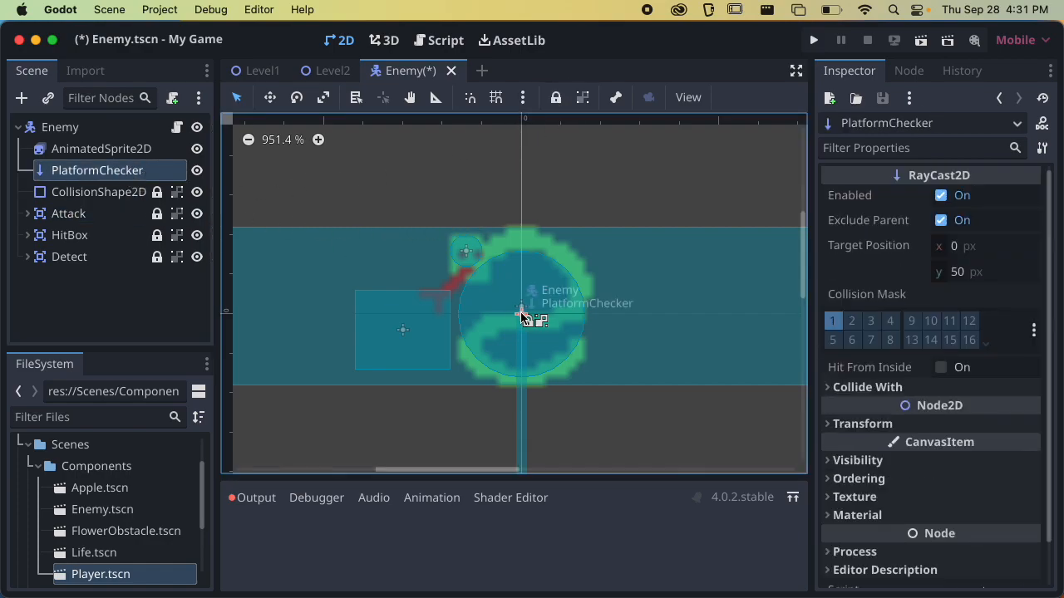
{"action": "left_click", "coordinate": [100, 148]}
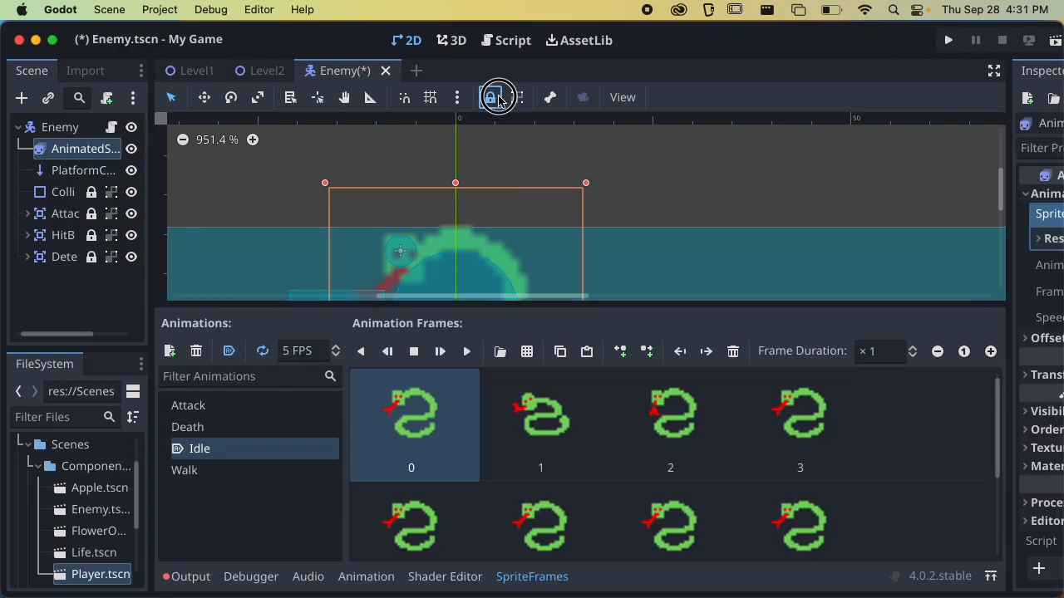
{"action": "left_click", "coordinate": [110, 171]}
{"action": "left_click_drag", "start_coordinate": [518, 322], "coordinate": [503, 275]}
{"action": "key", "text": "super+z"}
{"action": "left_click", "coordinate": [555, 97]}
{"action": "key", "text": "super+s"}
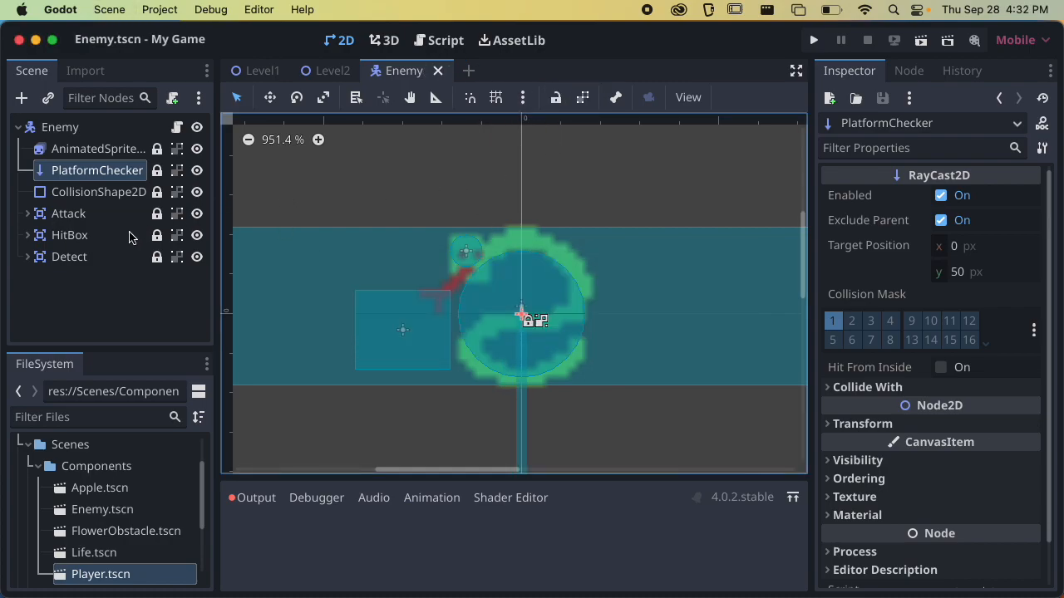
Unlock and ungroup Detect to try moving it, undo the move, and lock and group it again
{"action": "left_click", "coordinate": [157, 257]}
{"action": "left_click", "coordinate": [177, 257]}
{"action": "left_click_drag", "start_coordinate": [514, 330], "coordinate": [466, 299]}
{"action": "key", "text": "super+z"}
{"action": "key", "text": "super+s"}
{"action": "left_click", "coordinate": [552, 100]}
{"action": "key", "text": "super+z"}
{"action": "left_click", "coordinate": [119, 256]}
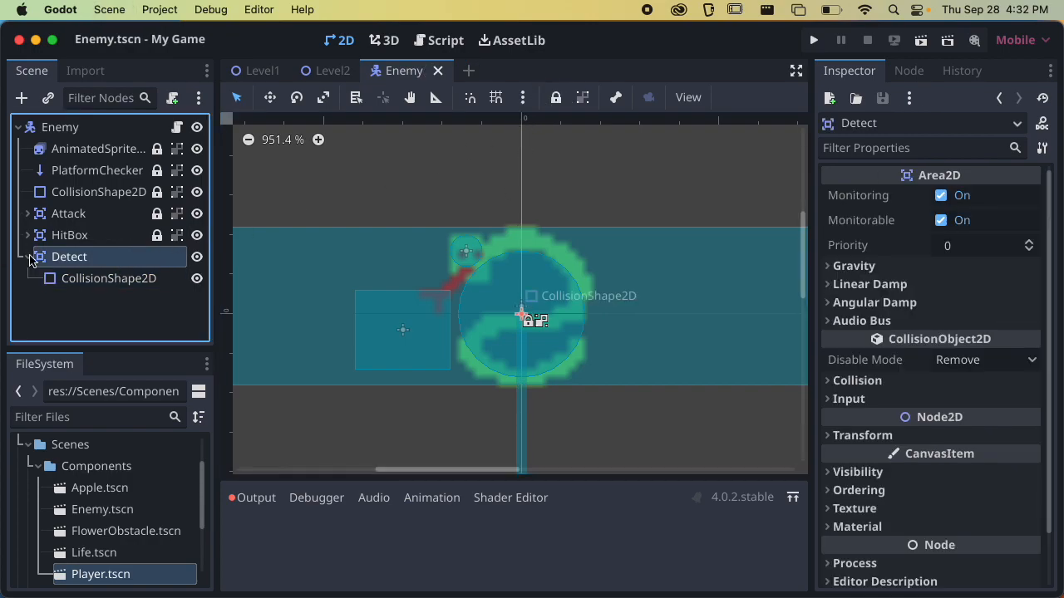
{"action": "left_click", "coordinate": [556, 97]}
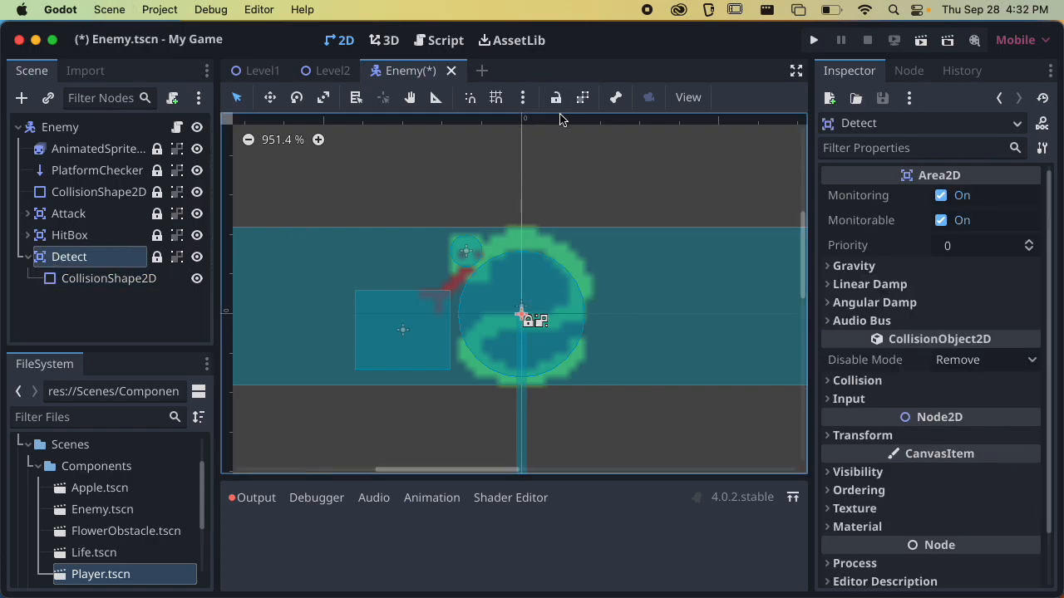
{"action": "key", "text": "super+s"}
{"action": "left_click", "coordinate": [35, 258]}
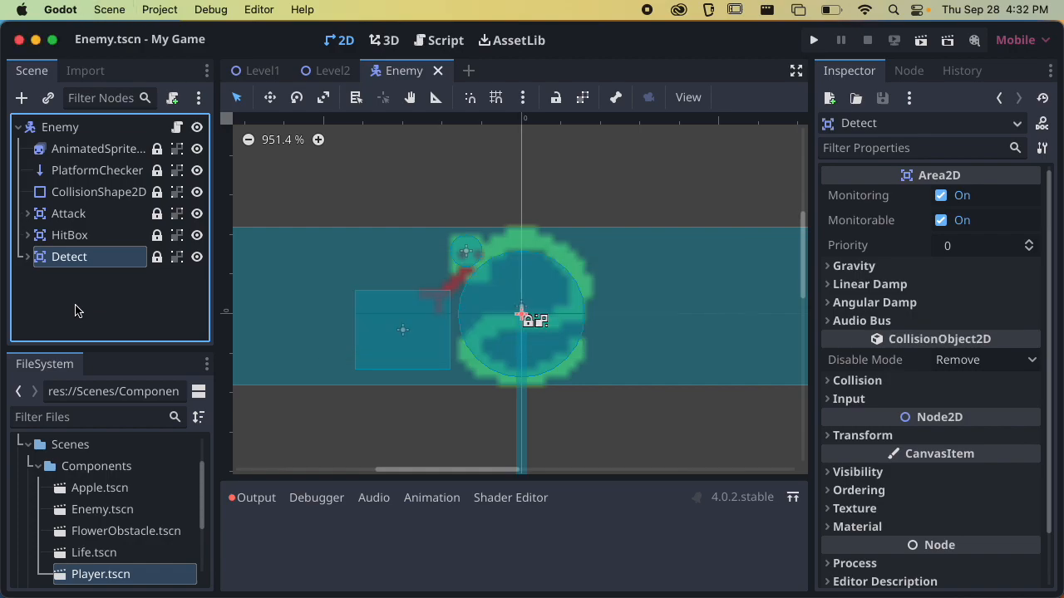
Add a Timer node as a child of the Enemy root and name it HitTimeout
{"action": "left_click", "coordinate": [73, 131]}
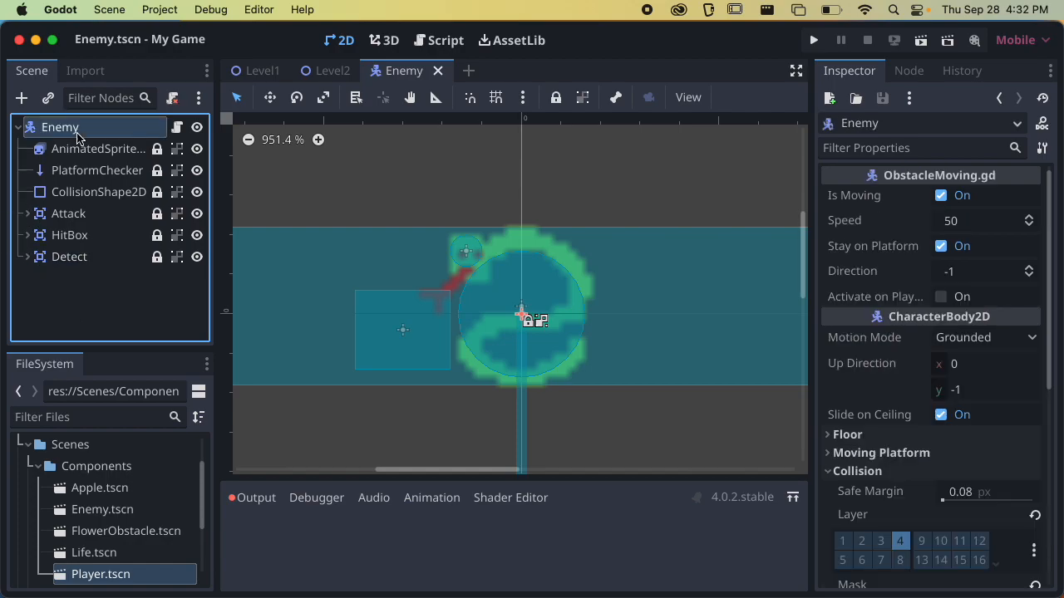
{"action": "left_click", "coordinate": [22, 98]}
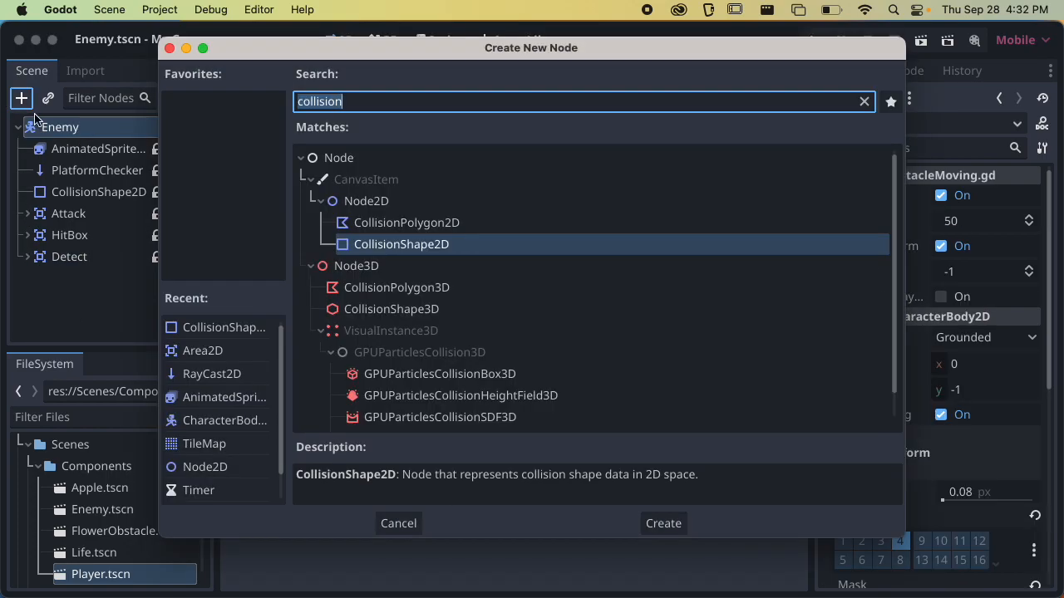
{"action": "type", "text": "timer"}
{"action": "key", "text": "Return"}
{"action": "key", "text": "Return"}
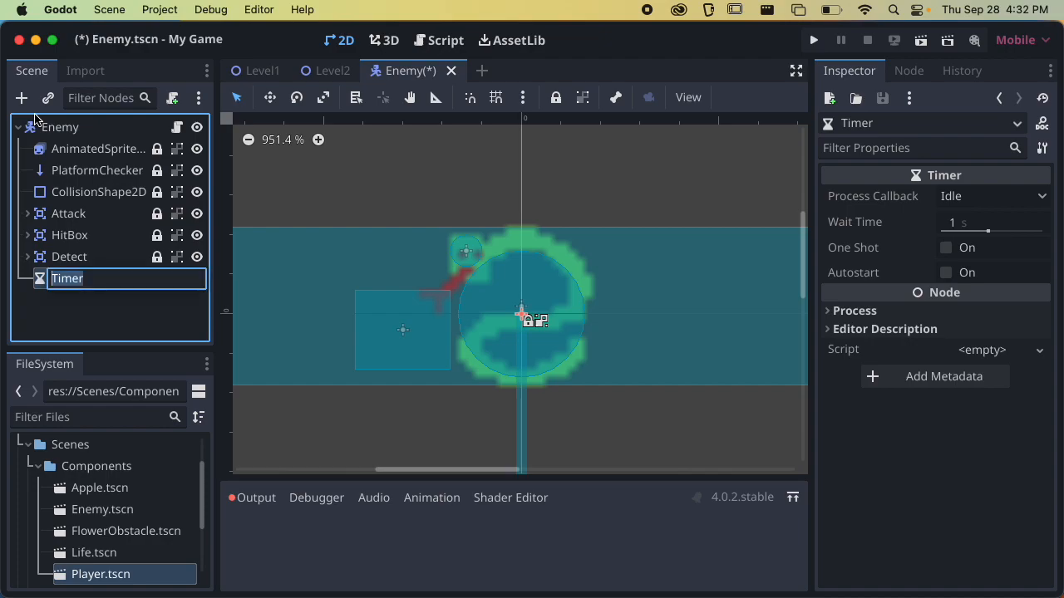
{"action": "type", "text": "Hit"}
{"action": "key", "text": "Return"}
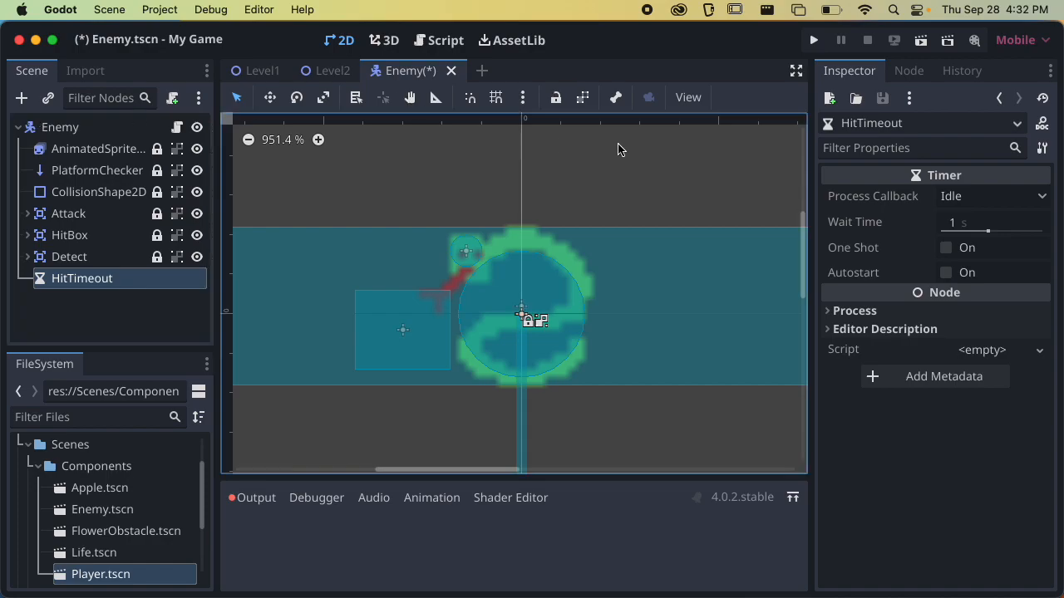
Try a different wait time on the HitTimeout timer, reset it to 1 s, and save the scene
{"action": "left_click", "coordinate": [980, 224]}
{"action": "type", "text": "0.99"}
{"action": "key", "text": "Return"}
{"action": "left_click_drag", "start_coordinate": [988, 231], "coordinate": [922, 234]}
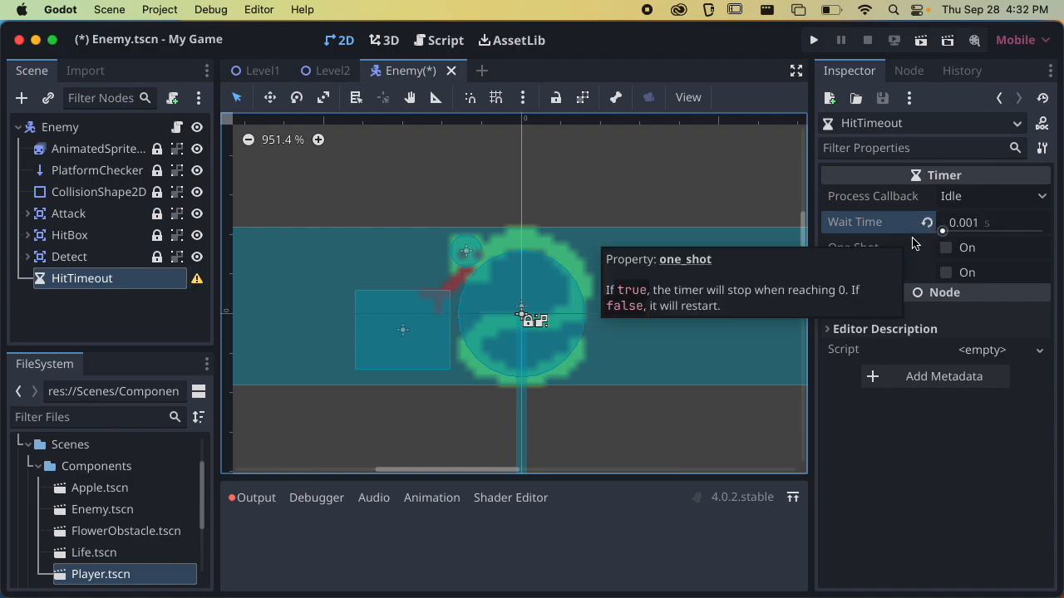
{"action": "left_click", "coordinate": [927, 222]}
{"action": "left_click", "coordinate": [866, 228]}
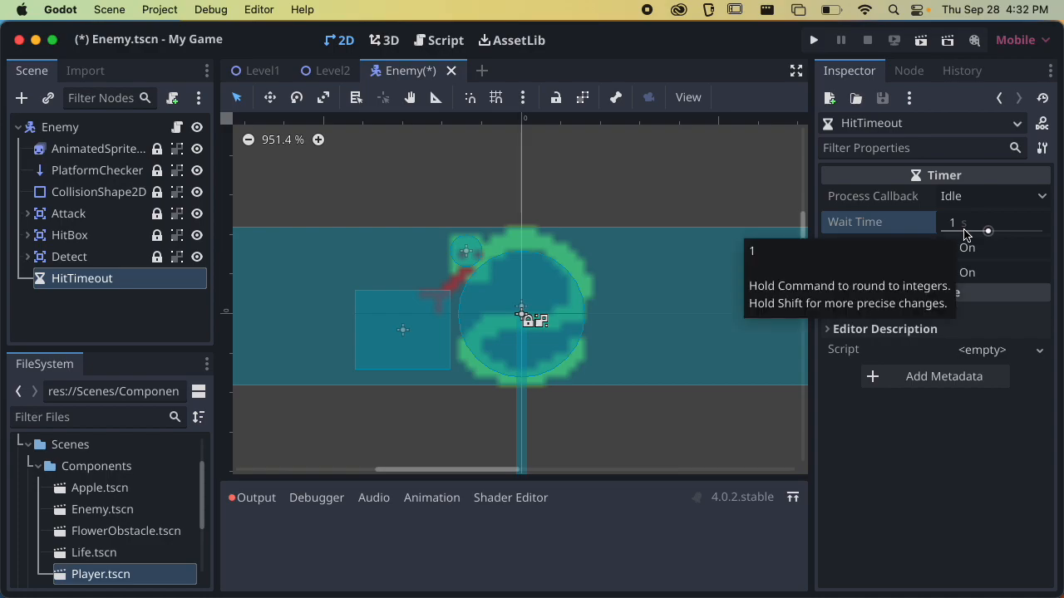
{"action": "key", "text": "super+s"}
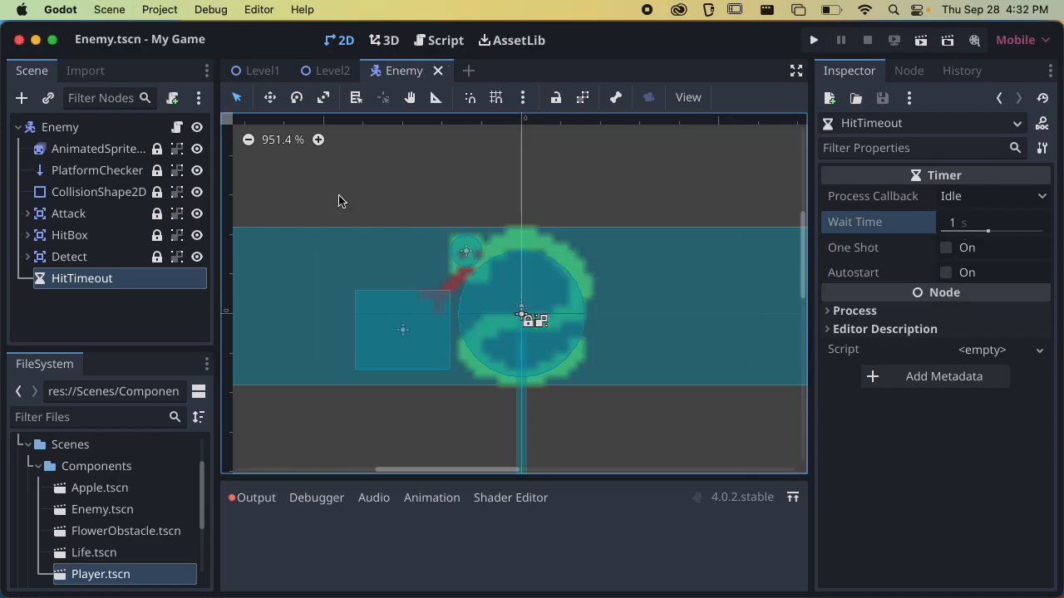
Expand the collision settings of Detect and HitBox, and assign HitBox to the HitBox collision layer only, clearing Player
{"action": "left_click", "coordinate": [69, 257]}
{"action": "left_click", "coordinate": [880, 380]}
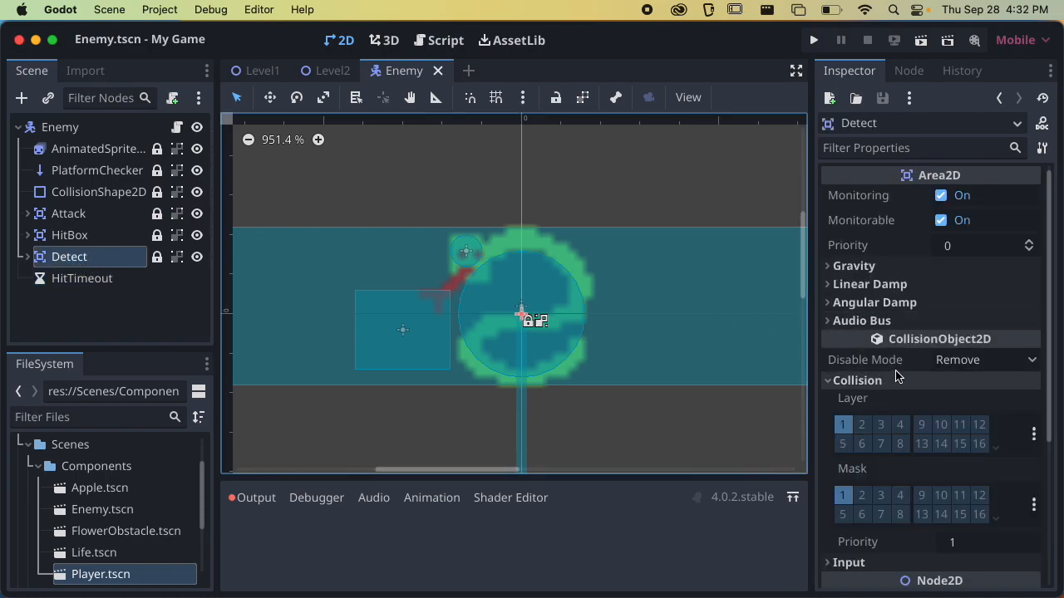
{"action": "scroll", "coordinate": [915, 391], "scroll_direction": "down", "scroll_amount": 3}
{"action": "left_click", "coordinate": [46, 236]}
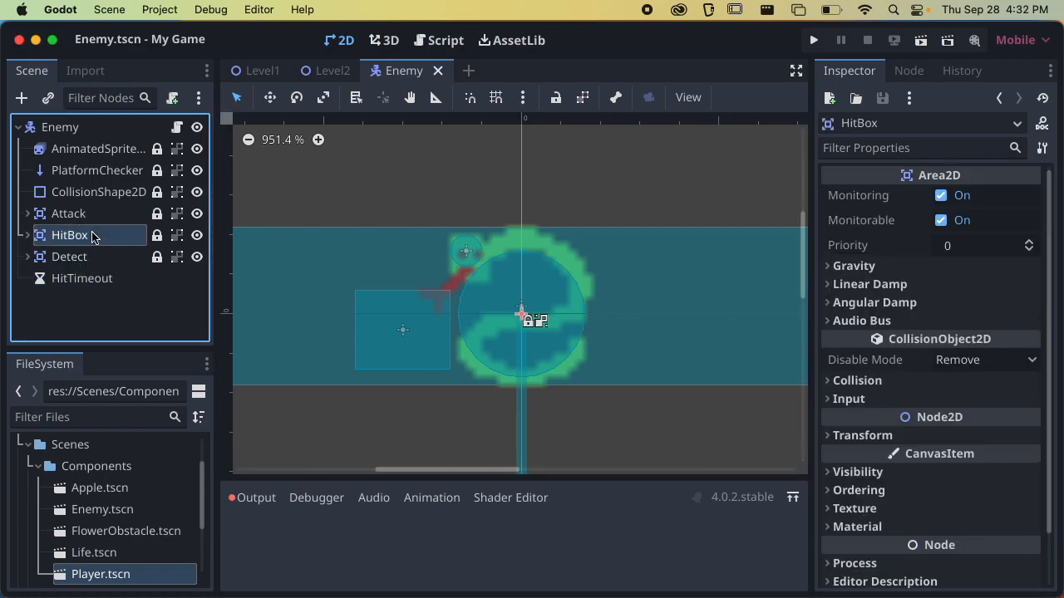
{"action": "left_click", "coordinate": [878, 380]}
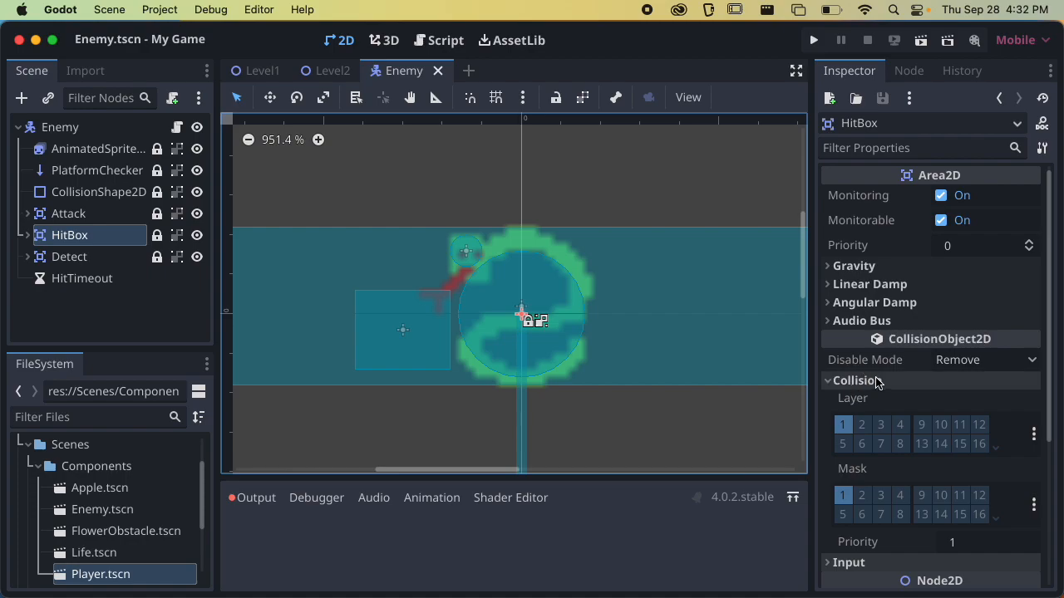
{"action": "left_click", "coordinate": [69, 213]}
{"action": "left_click", "coordinate": [108, 235]}
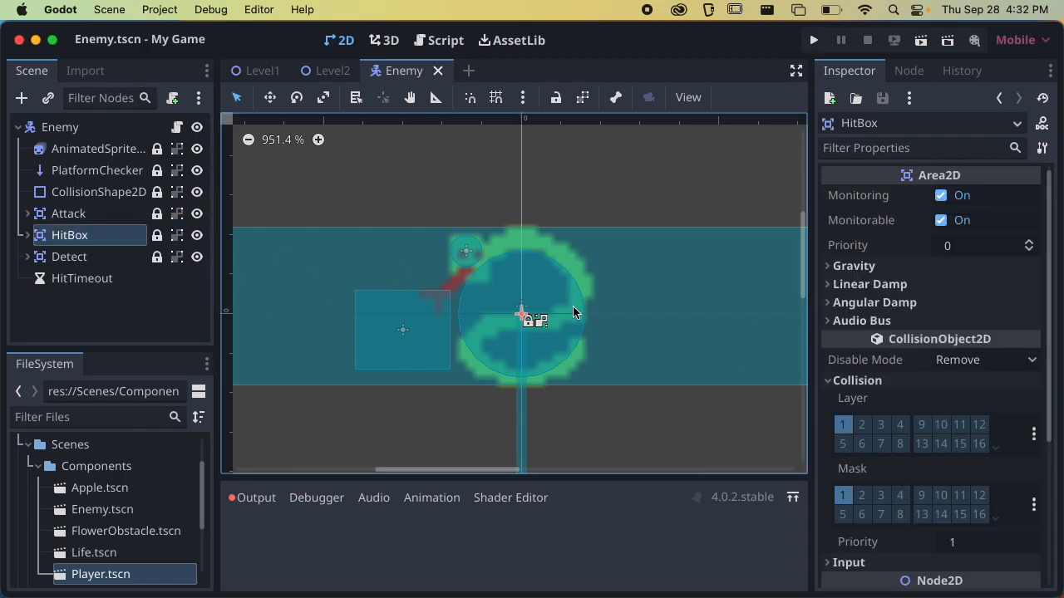
{"action": "left_click", "coordinate": [1034, 434]}
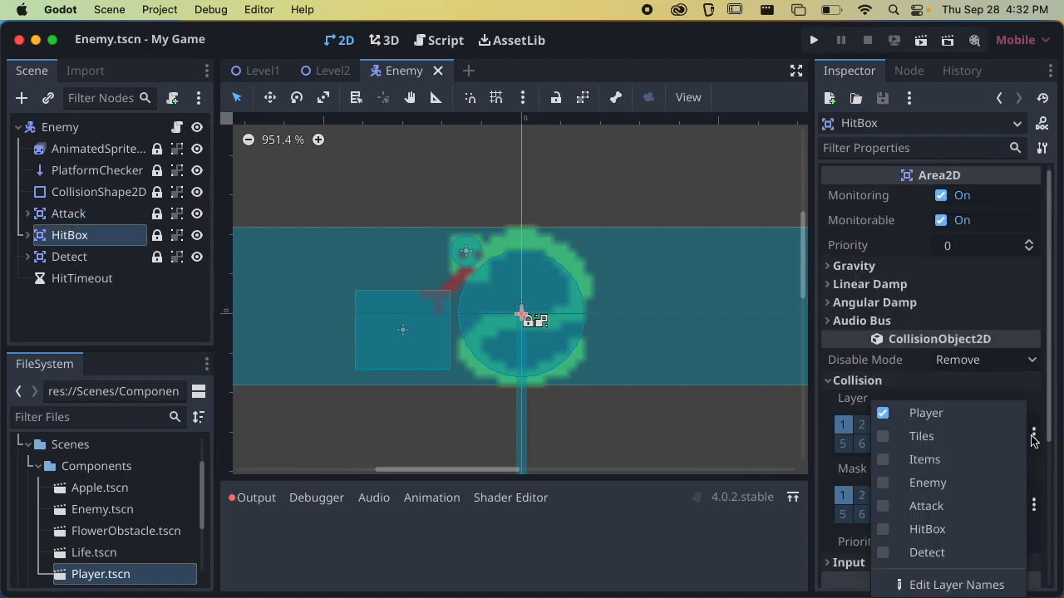
{"action": "left_click", "coordinate": [939, 530]}
{"action": "left_click", "coordinate": [924, 413]}
{"action": "left_click", "coordinate": [941, 394]}
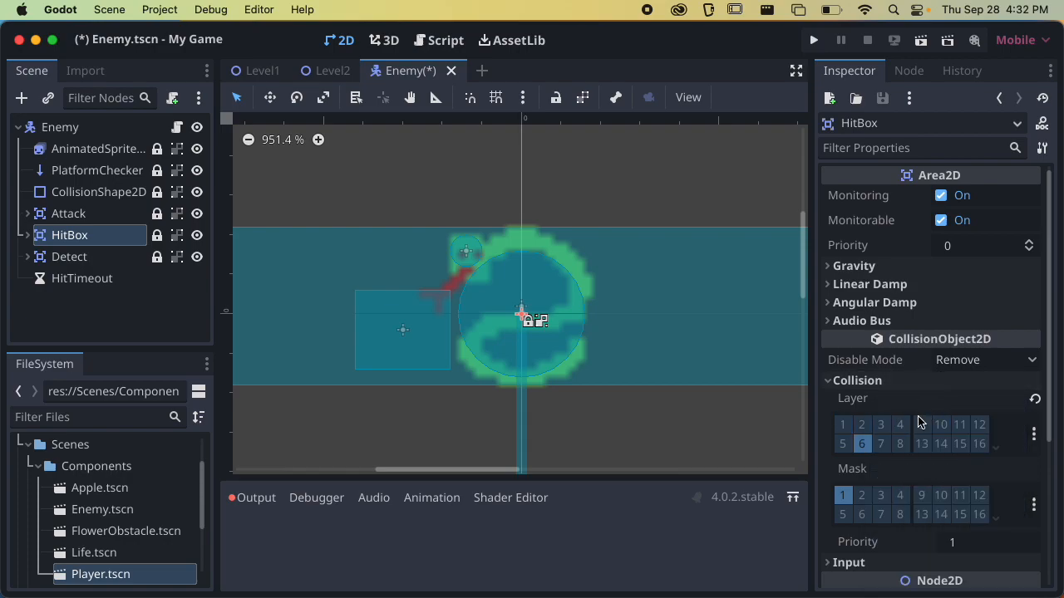
Assign the Detect area to the Detect collision layer only, clearing Player, and save the scene
{"action": "left_click", "coordinate": [108, 263]}
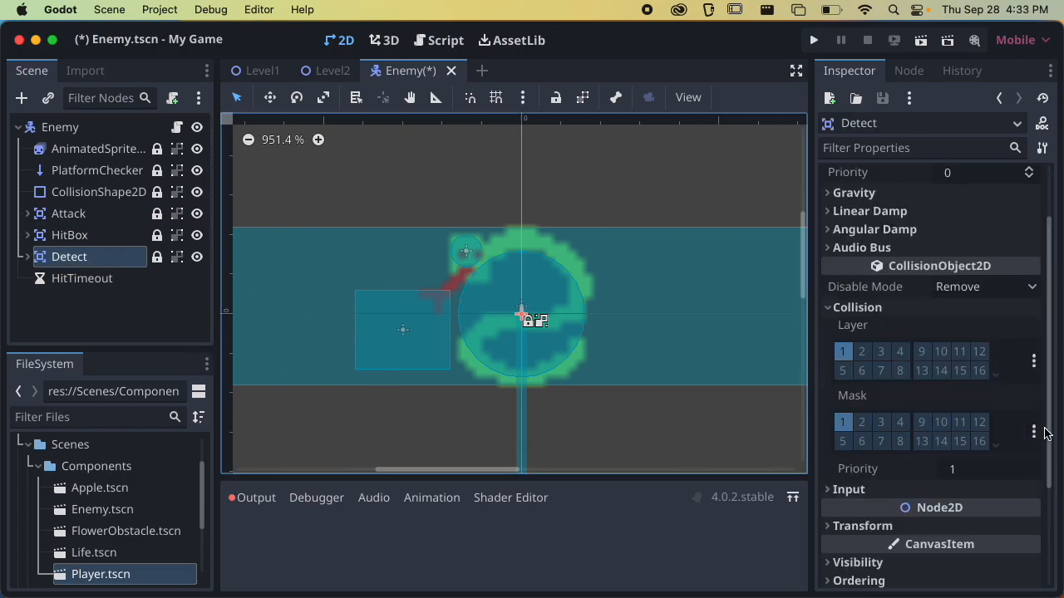
{"action": "left_click", "coordinate": [1034, 362]}
{"action": "left_click", "coordinate": [924, 362]}
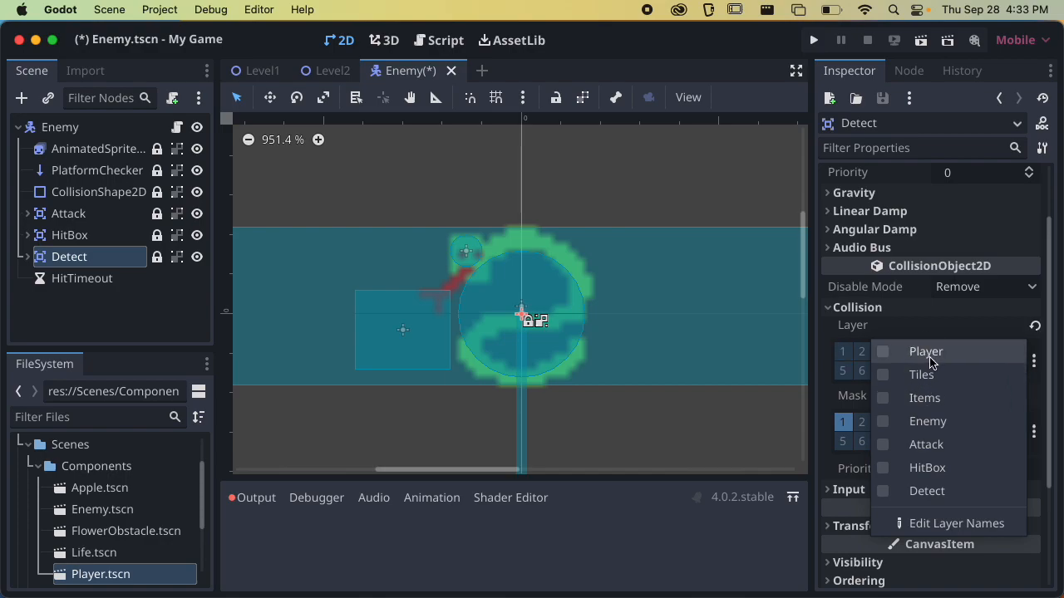
{"action": "left_click", "coordinate": [940, 490]}
{"action": "left_click", "coordinate": [951, 330]}
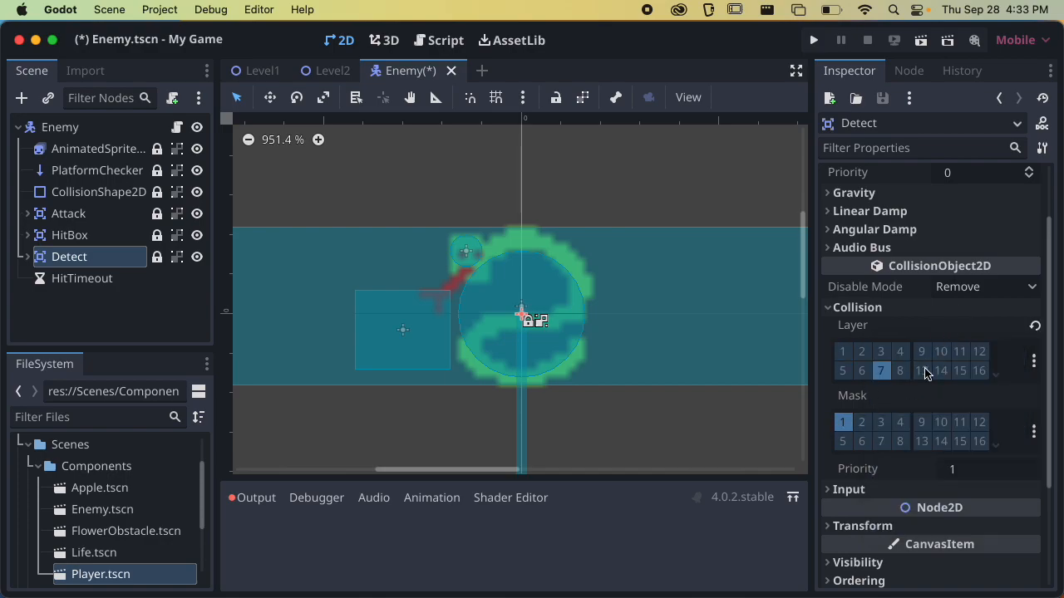
{"action": "key", "text": "super+s"}
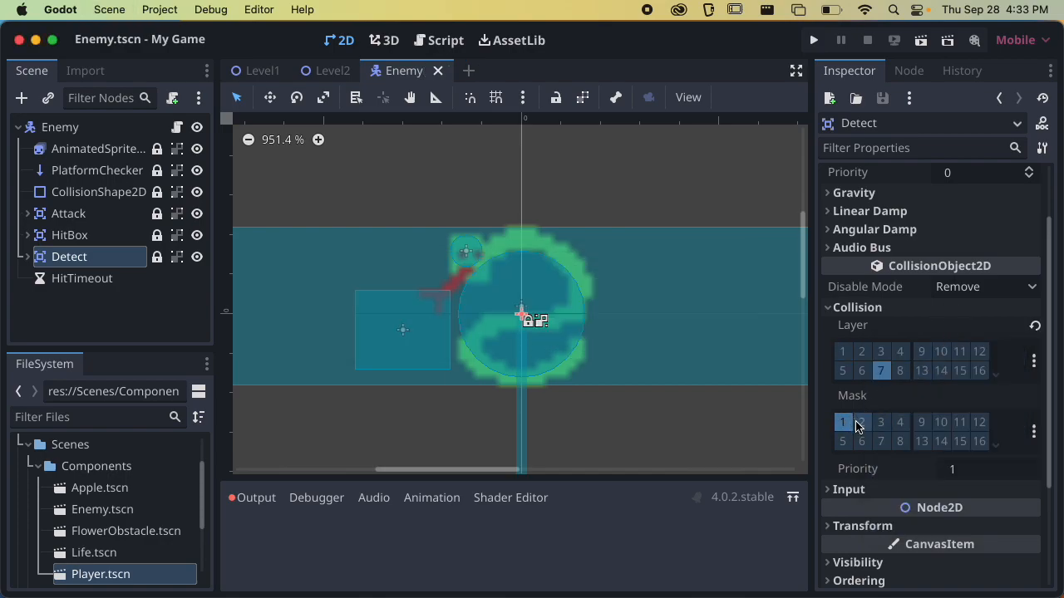
{"action": "key", "text": "super+s"}
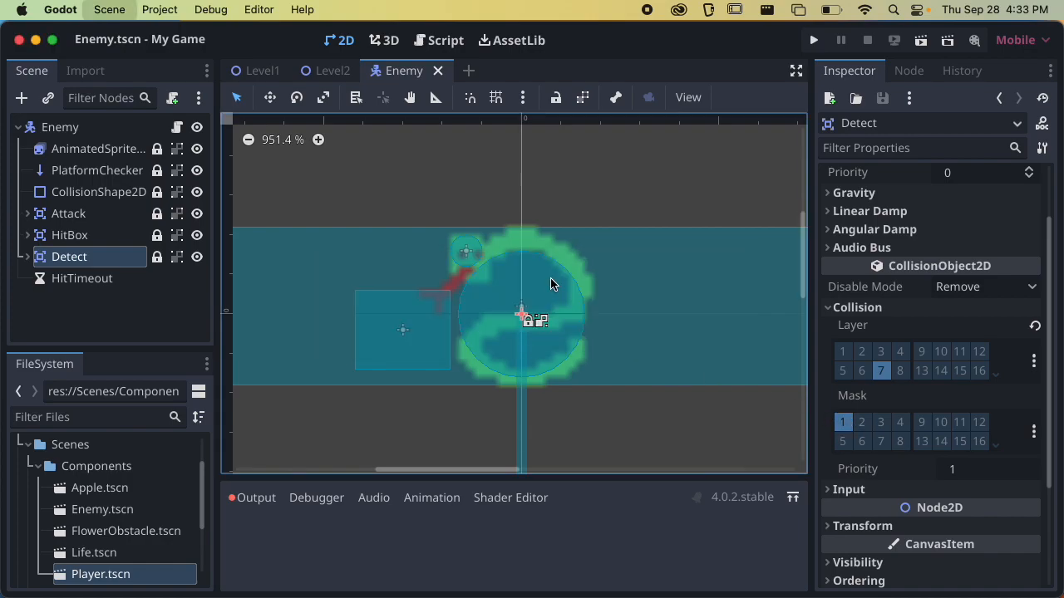
Switch to the Level2 scene and instantiate Scenes/Components/Enemy.tscn as a child of the Level2 root
{"action": "left_click", "coordinate": [329, 70]}
{"action": "scroll", "coordinate": [516, 263], "scroll_direction": "up", "scroll_amount": 2}
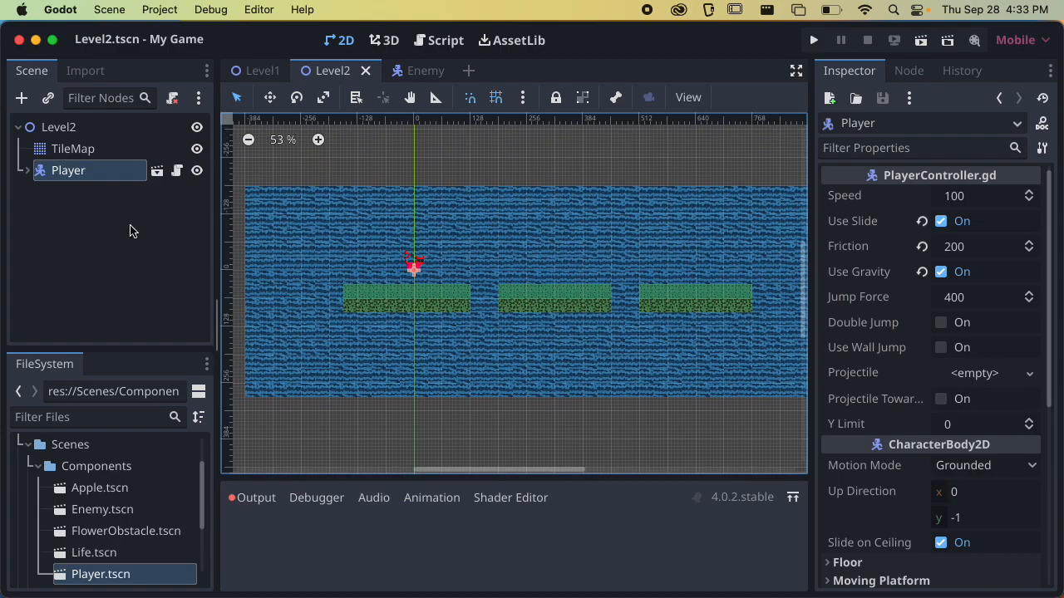
{"action": "left_click", "coordinate": [53, 126]}
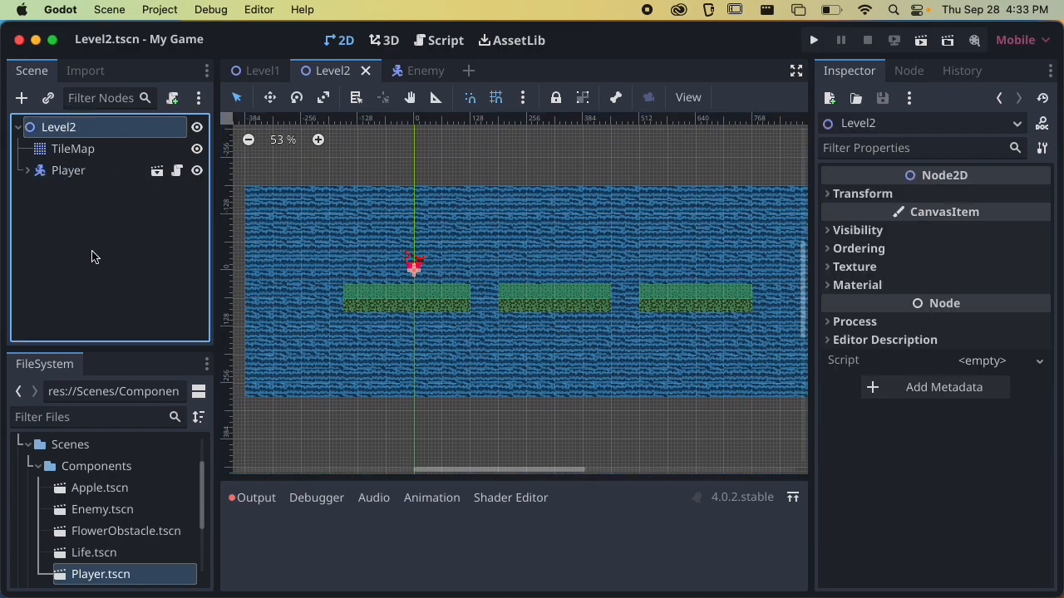
{"action": "left_click", "coordinate": [38, 466]}
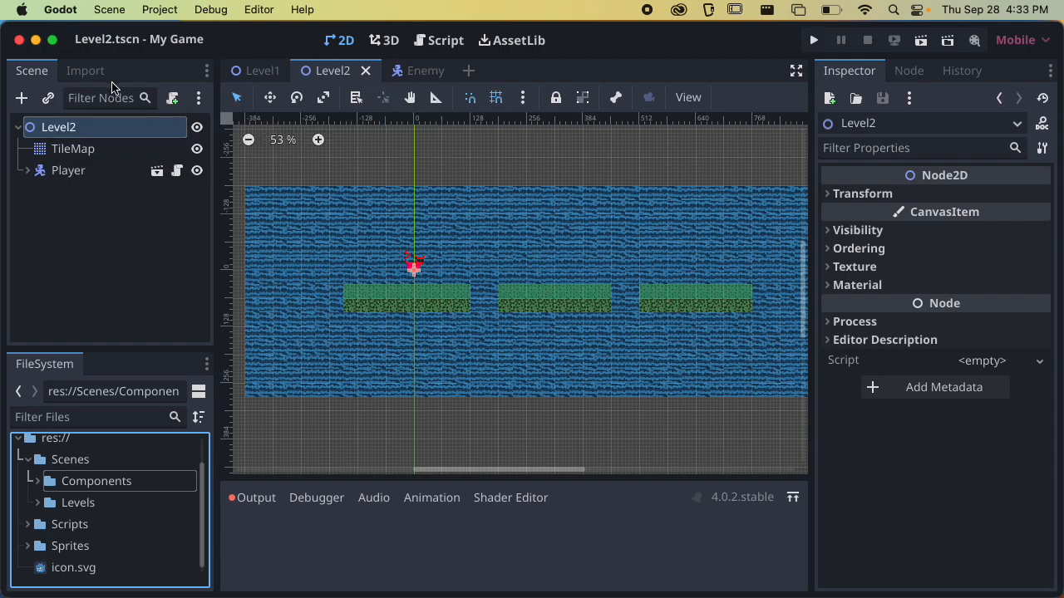
{"action": "left_click", "coordinate": [48, 99]}
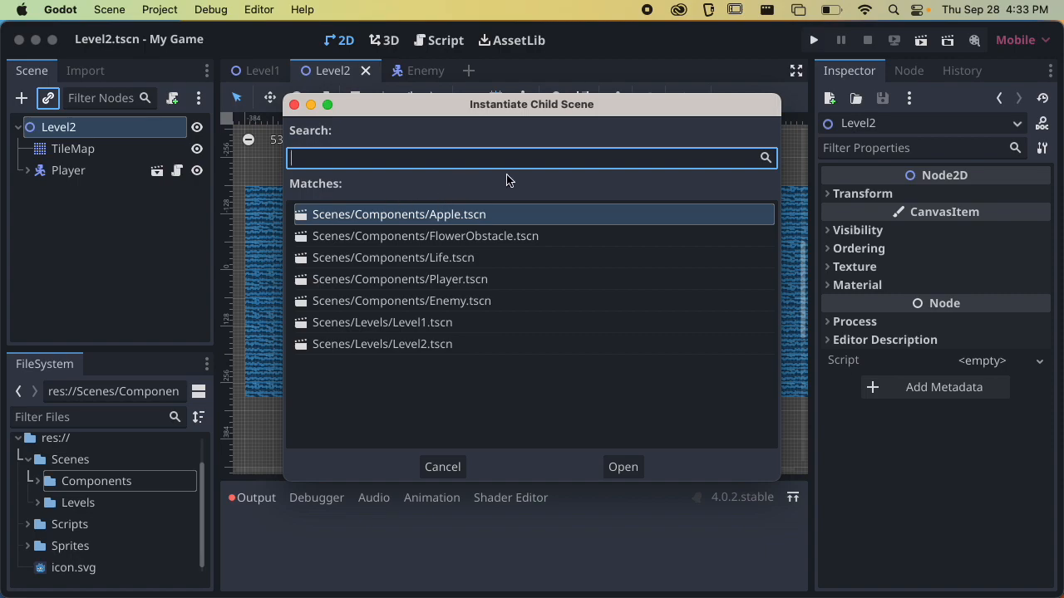
{"action": "left_click", "coordinate": [456, 306]}
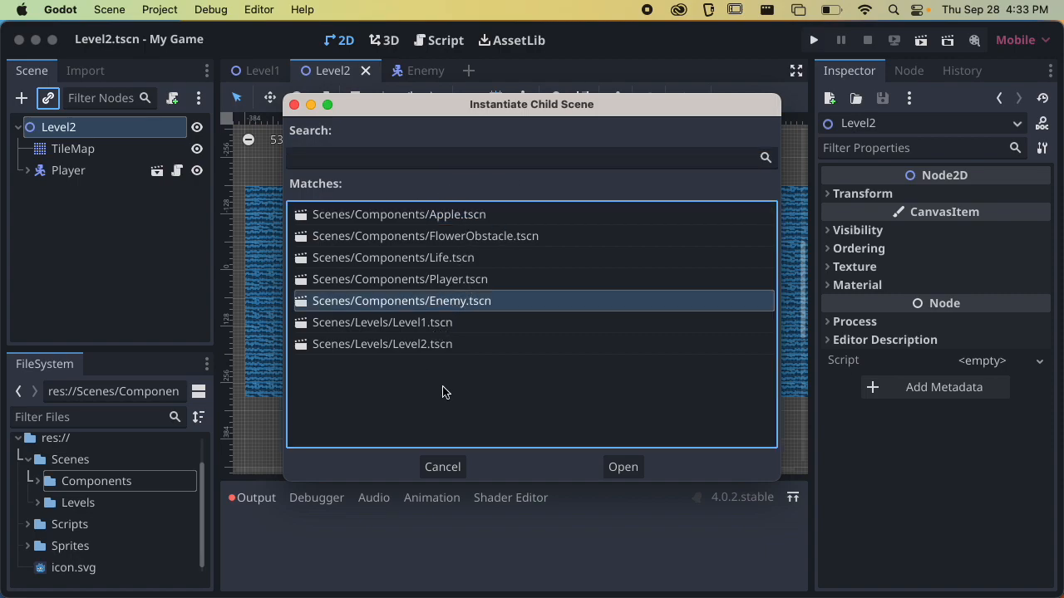
{"action": "left_click", "coordinate": [620, 467]}
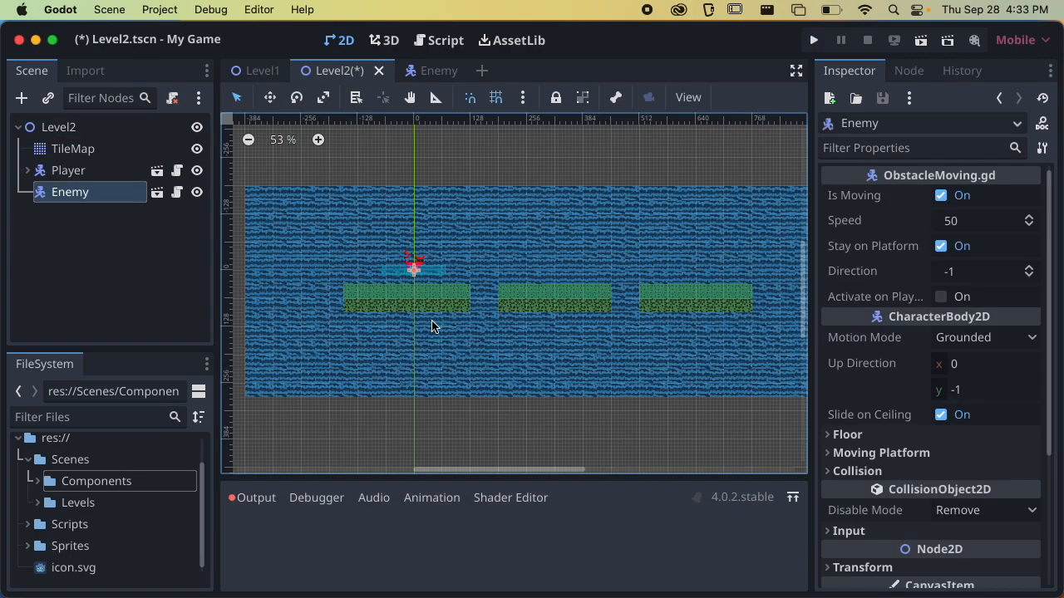
Move the Enemy instance from the player's start to just above the middle of the second platform and save Level2
{"action": "scroll", "coordinate": [431, 330], "scroll_direction": "up", "scroll_amount": 8}
{"action": "left_click_drag", "start_coordinate": [404, 284], "coordinate": [706, 285]}
{"action": "scroll", "coordinate": [571, 332], "scroll_direction": "right", "scroll_amount": 5}
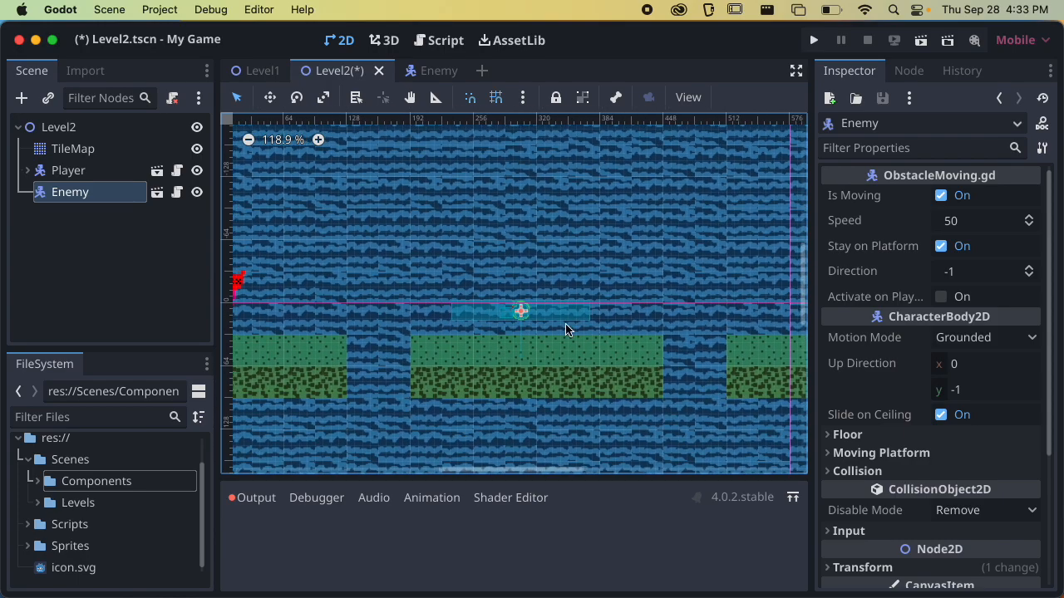
{"action": "left_click_drag", "start_coordinate": [522, 313], "coordinate": [546, 317]}
{"action": "key", "text": "super+s"}
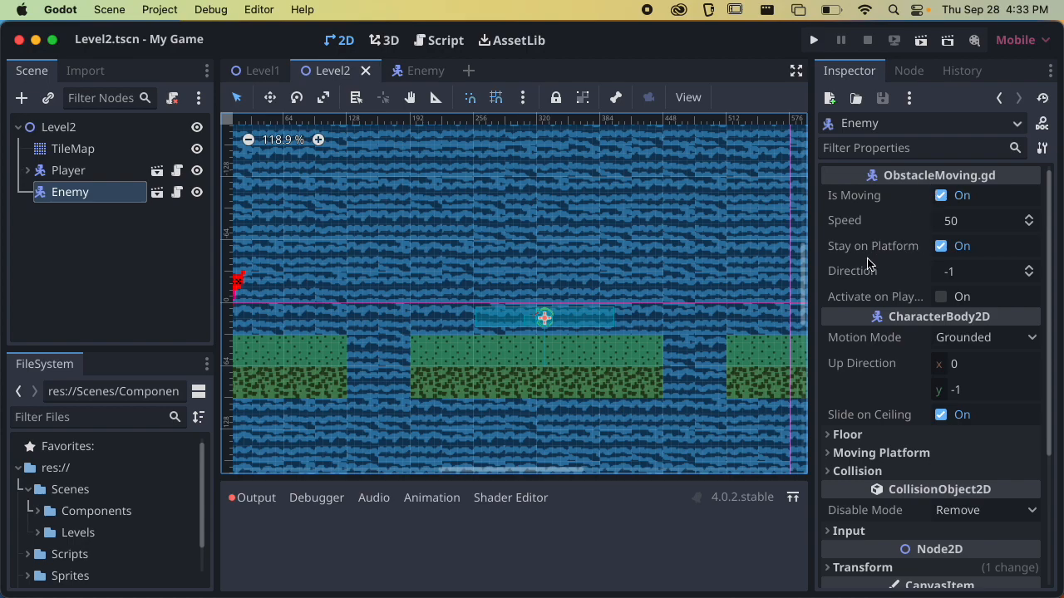
Run Level2, switch to the Enemy scene, and read the end of script line 29 for the node name it references
{"action": "key", "text": "super+r"}
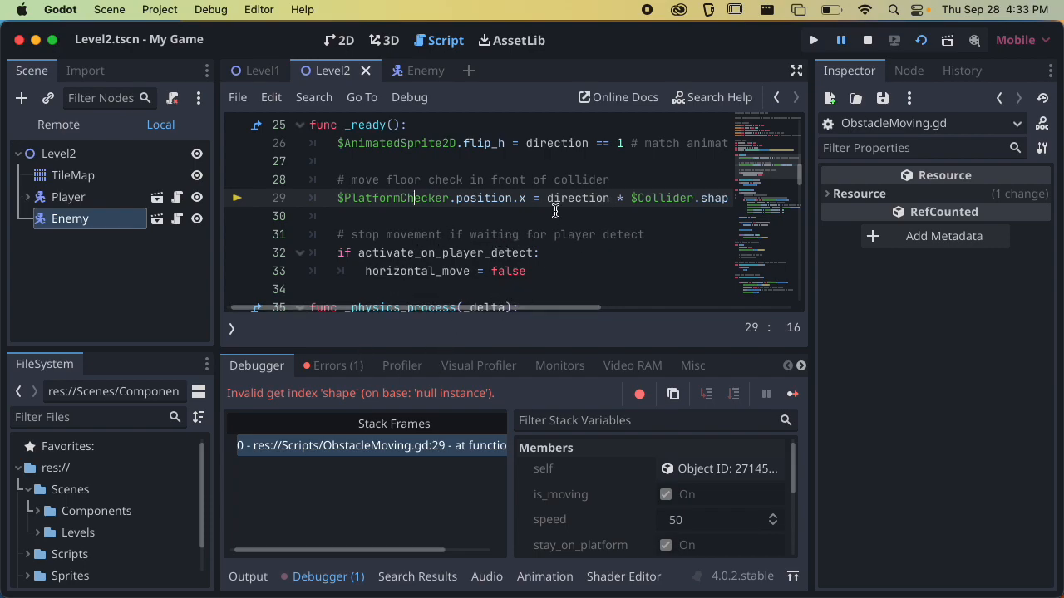
{"action": "left_click", "coordinate": [420, 71]}
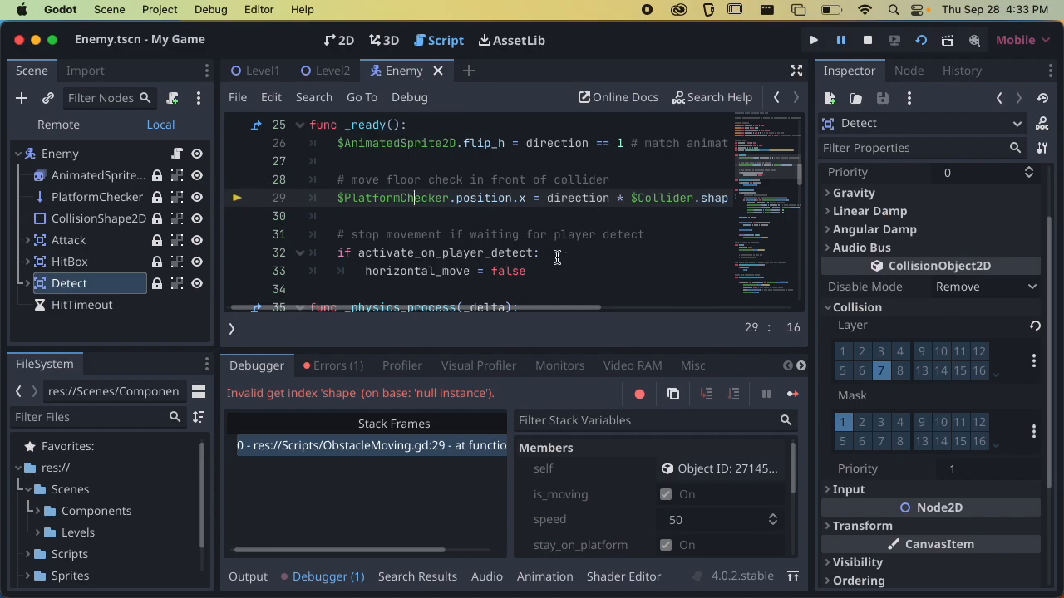
{"action": "left_click_drag", "start_coordinate": [537, 307], "coordinate": [628, 303]}
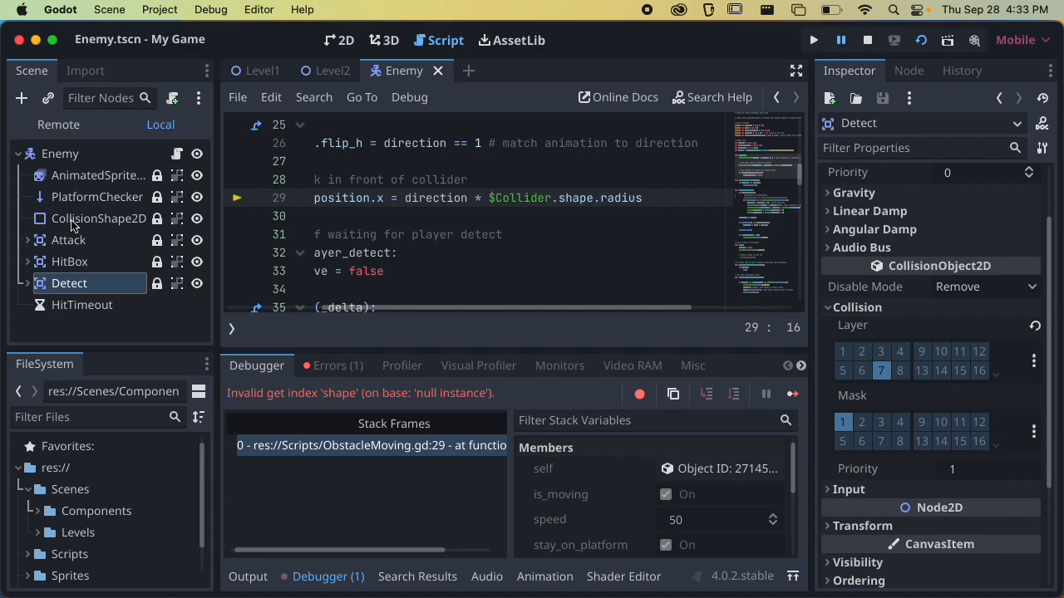
Rename the Enemy scene's CollisionShape2D node to Collider, save the scene, and stop the running game
{"action": "double_click", "coordinate": [96, 219]}
{"action": "left_click", "coordinate": [529, 200]}
{"action": "double_click", "coordinate": [138, 219]}
{"action": "type", "text": "ollider"}
{"action": "key", "text": "Return"}
{"action": "key", "text": "super+s"}
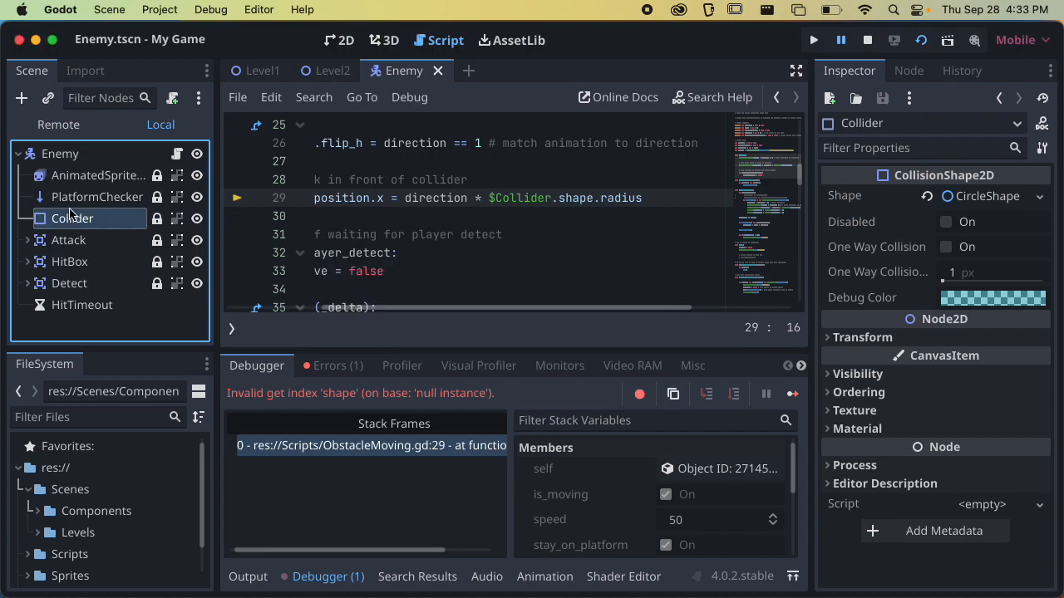
{"action": "left_click", "coordinate": [868, 41]}
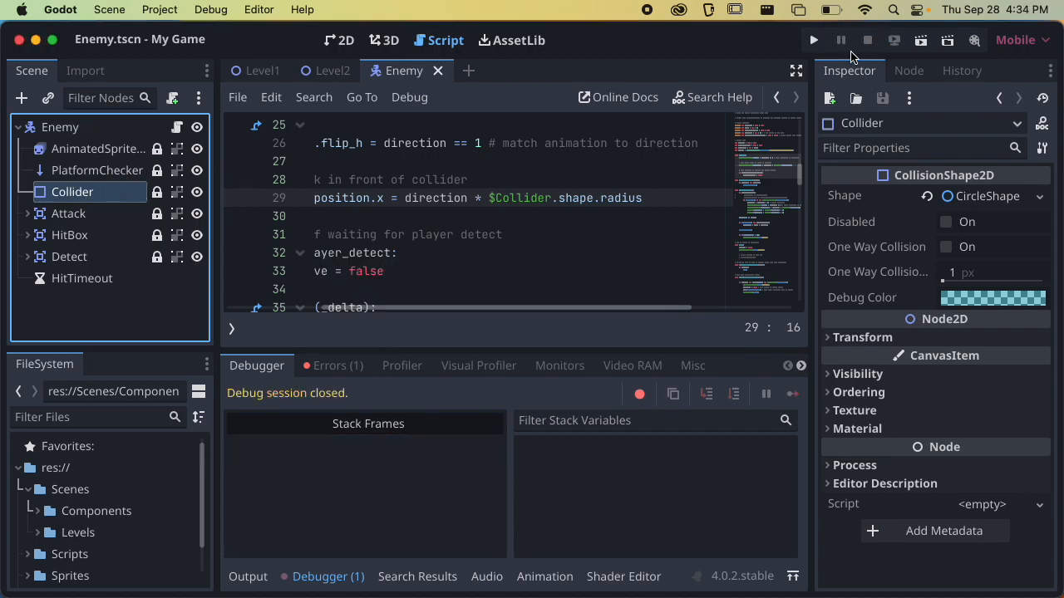
{"action": "scroll", "coordinate": [411, 204], "scroll_direction": "left", "scroll_amount": 5}
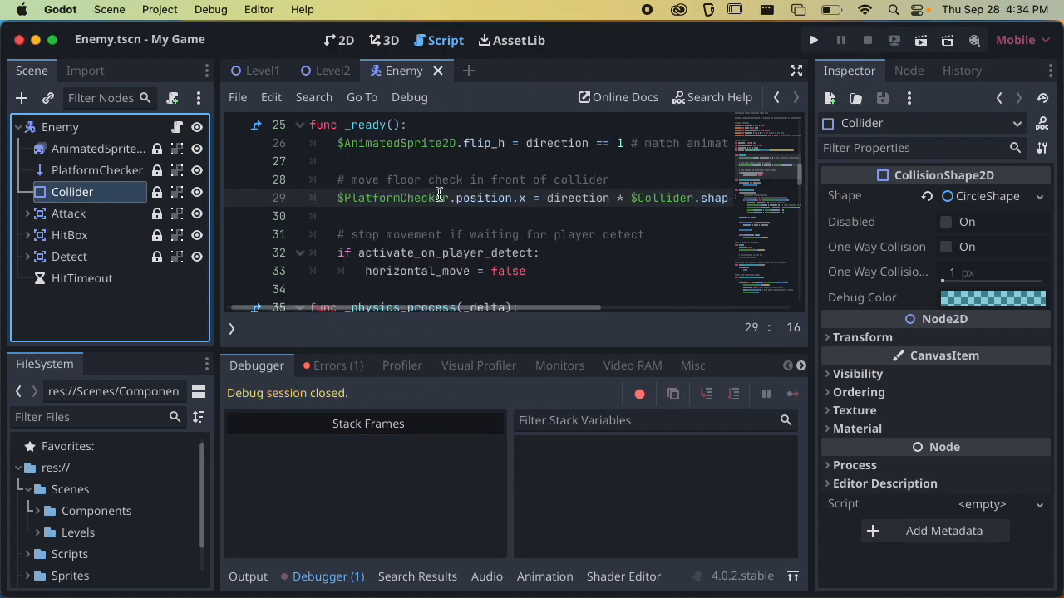
{"action": "double_click", "coordinate": [64, 192]}
{"action": "left_click", "coordinate": [70, 152]}
{"action": "left_click", "coordinate": [67, 135]}
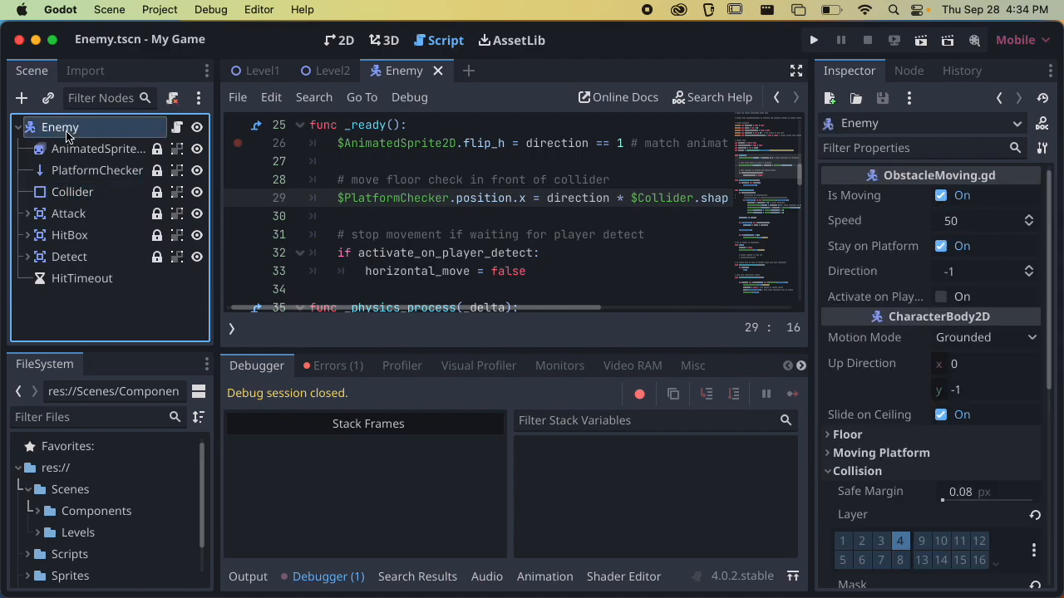
{"action": "left_click", "coordinate": [96, 193]}
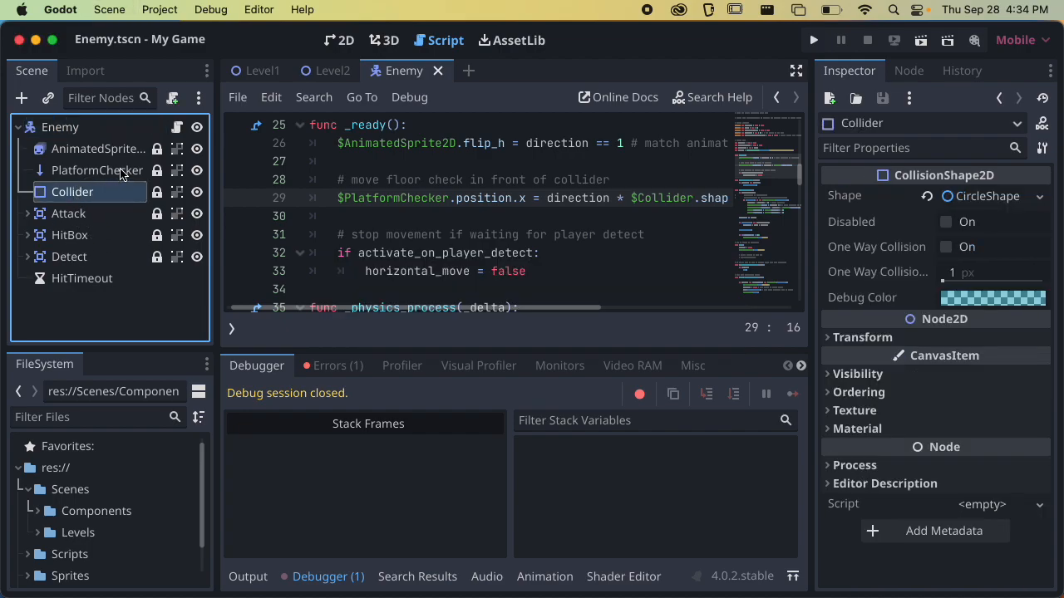
Switch to Level2, run the current scene to watch how the enemy moves, and close the game window
{"action": "left_click", "coordinate": [332, 71]}
{"action": "left_click", "coordinate": [919, 41]}
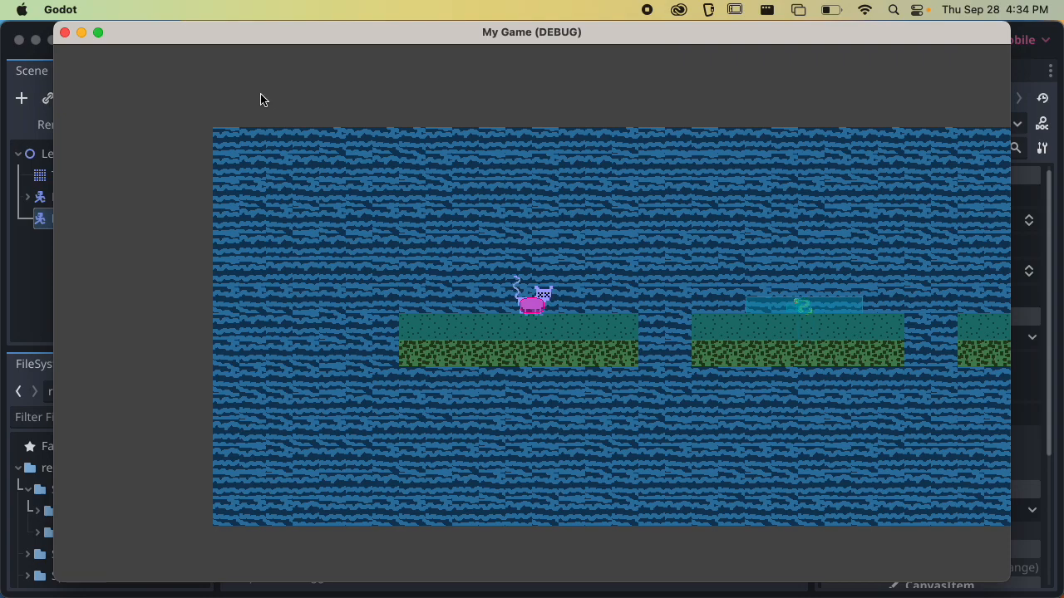
{"action": "left_click", "coordinate": [65, 33]}
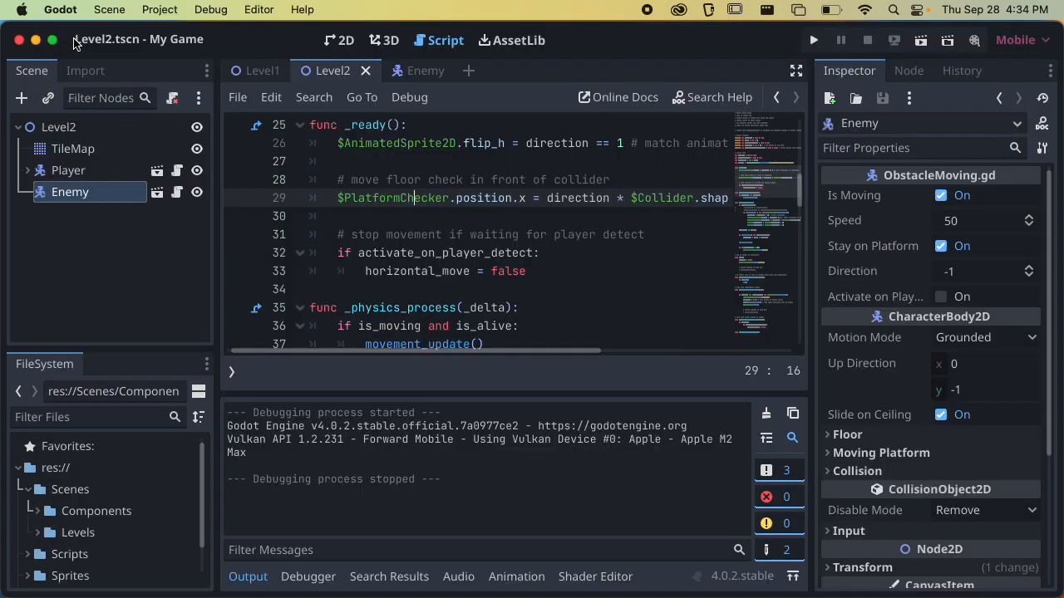
Test Level2 with the Enemy's Is Moving property turned off, turn it back on, and save the scene
{"action": "left_click", "coordinate": [100, 203]}
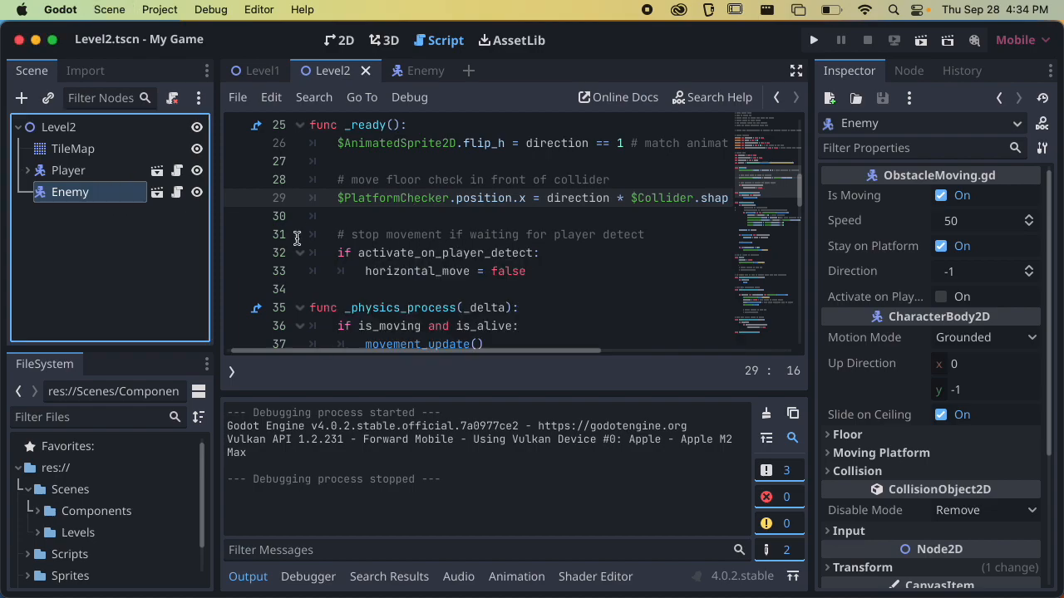
{"action": "left_click", "coordinate": [123, 242]}
{"action": "left_click", "coordinate": [111, 197]}
{"action": "left_click", "coordinate": [948, 202]}
{"action": "left_click", "coordinate": [920, 40]}
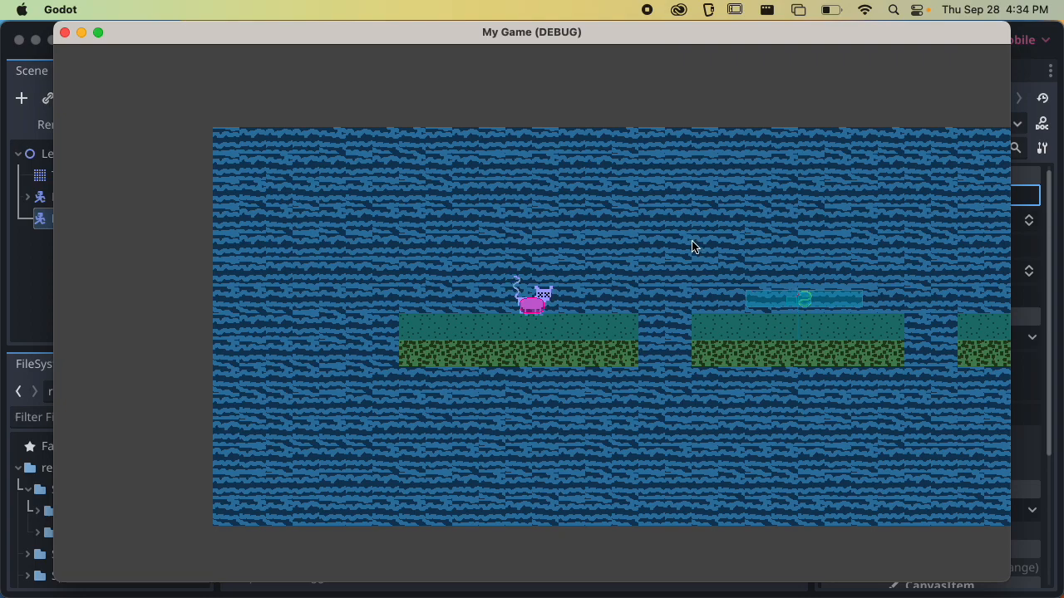
{"action": "left_click", "coordinate": [65, 33]}
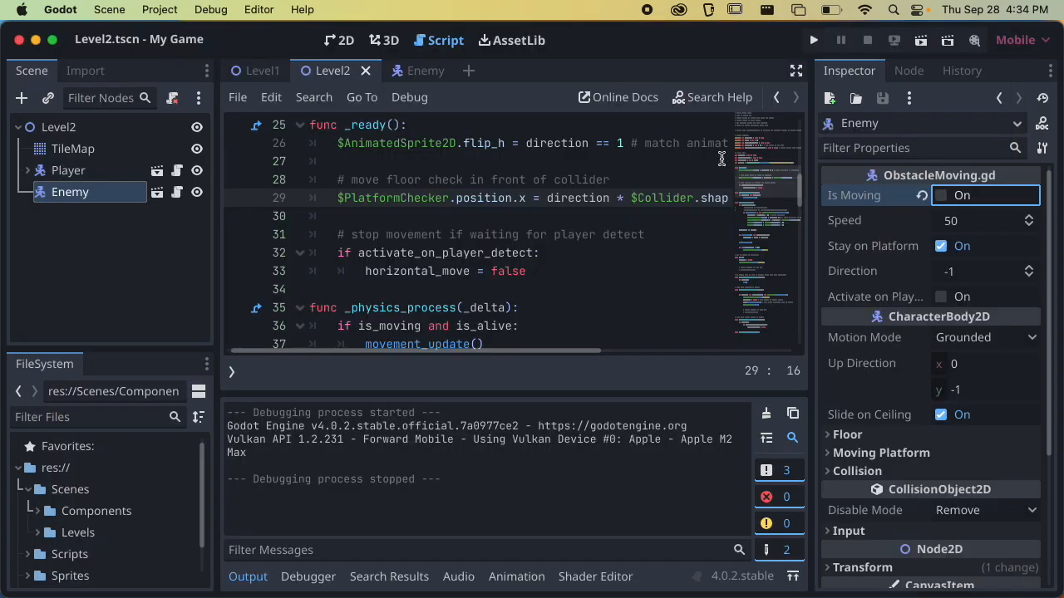
{"action": "left_click", "coordinate": [942, 200]}
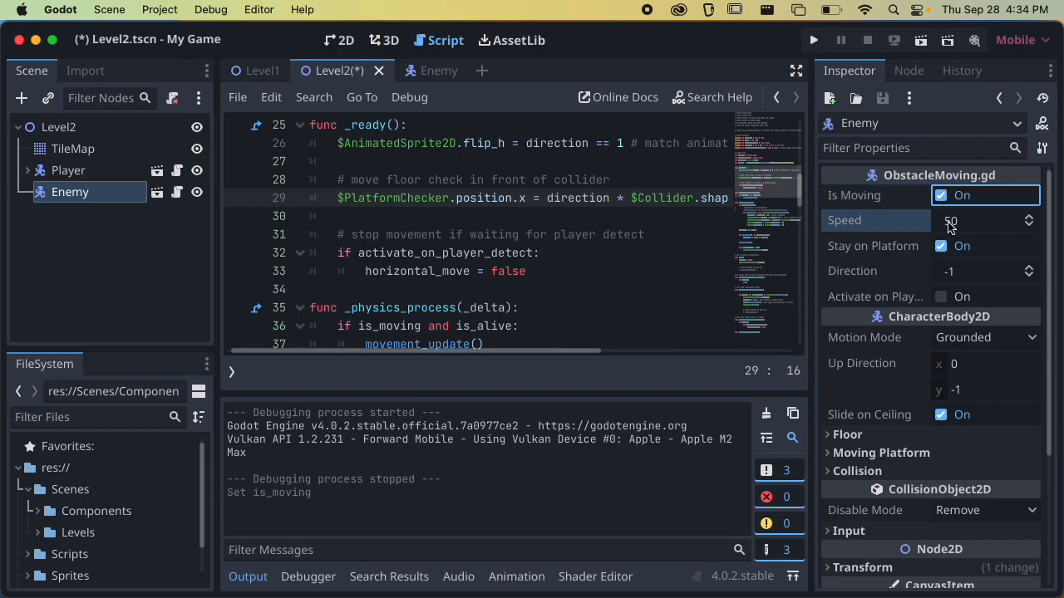
{"action": "key", "text": "super+s"}
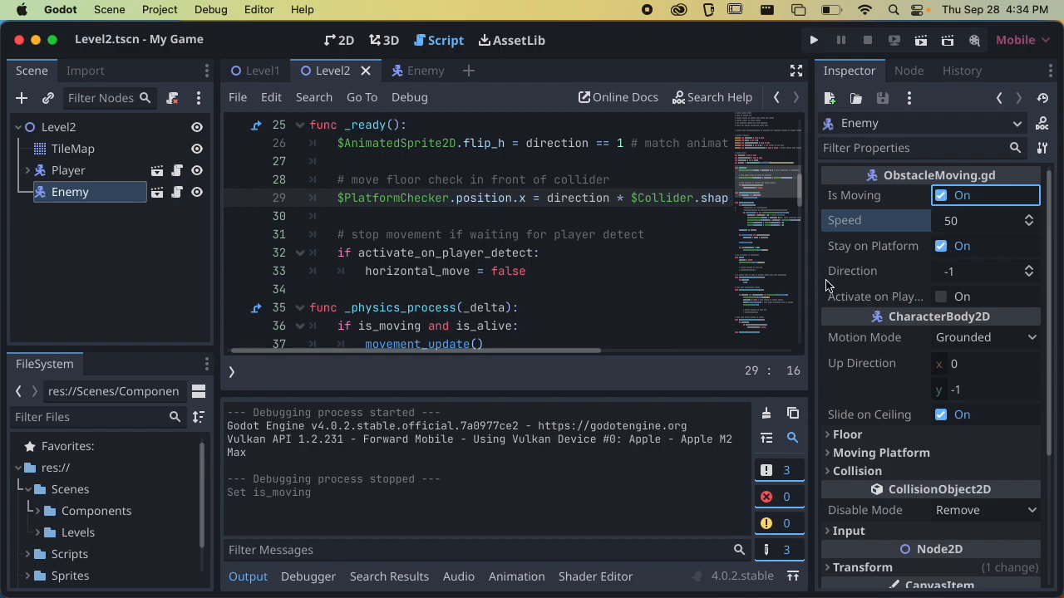
Test Level2 with the Enemy's Stay on Platform property turned off, turn it back on, and save the scene
{"action": "left_click", "coordinate": [942, 247]}
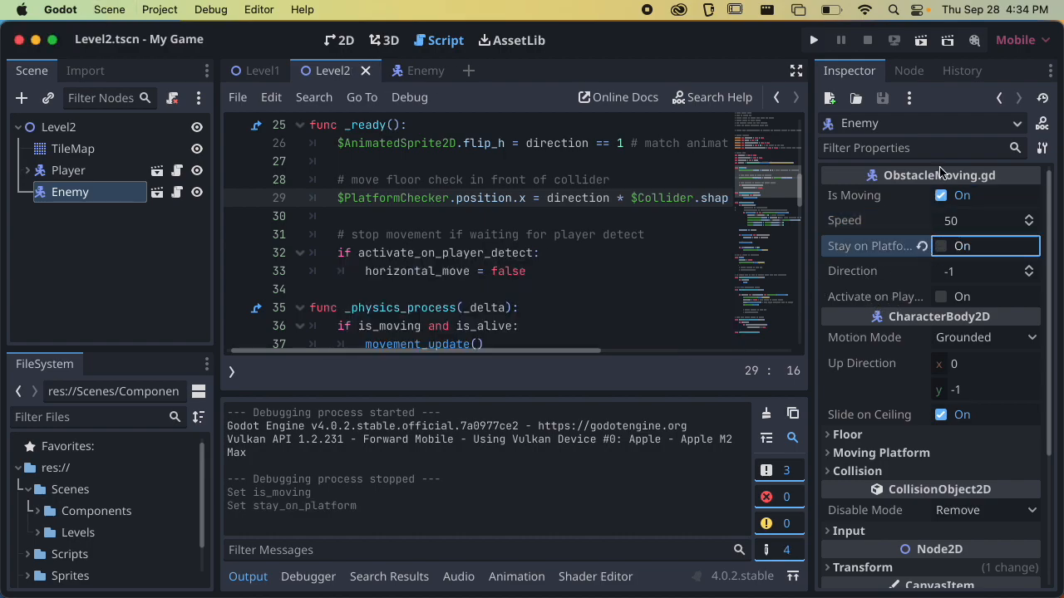
{"action": "left_click", "coordinate": [920, 40]}
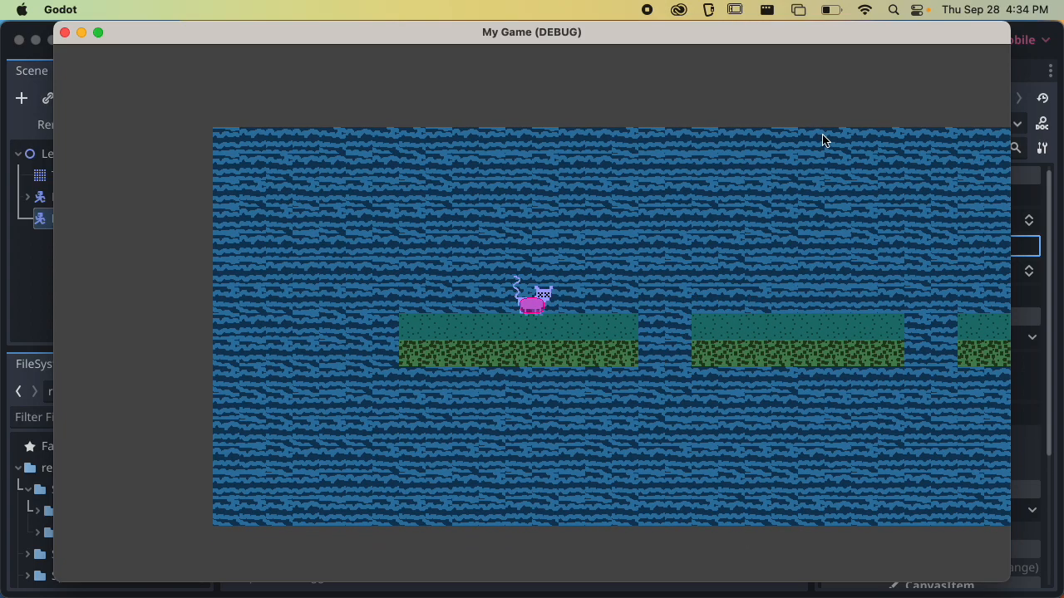
{"action": "left_click", "coordinate": [65, 32]}
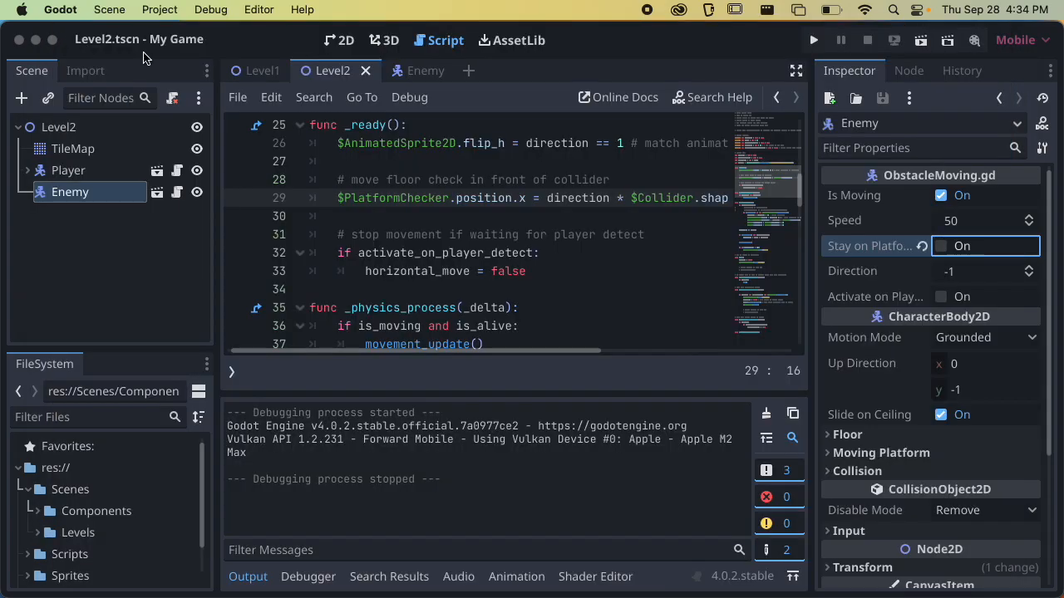
{"action": "left_click", "coordinate": [940, 246]}
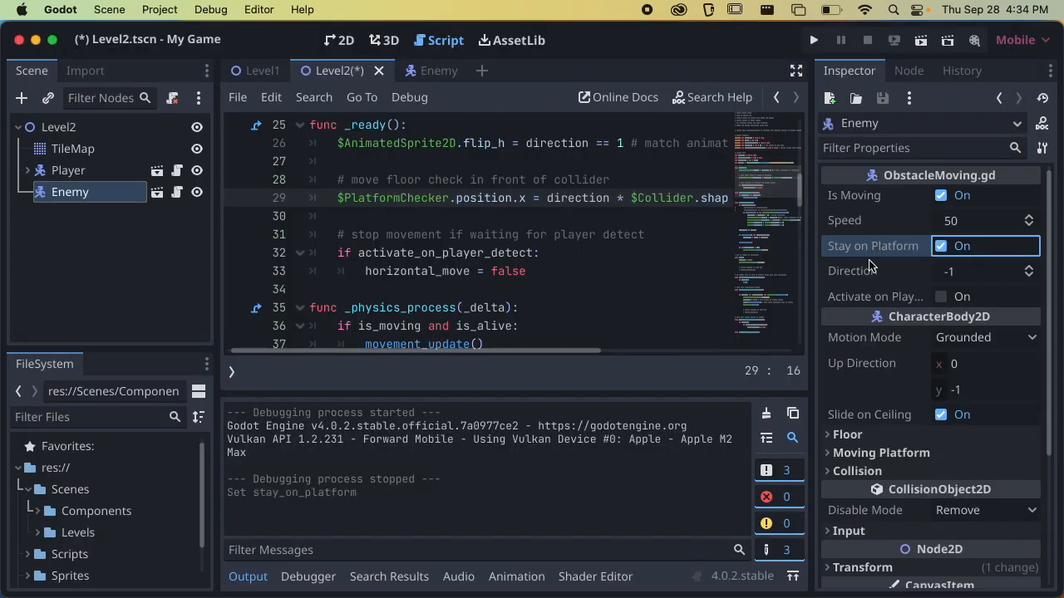
{"action": "key", "text": "super+s"}
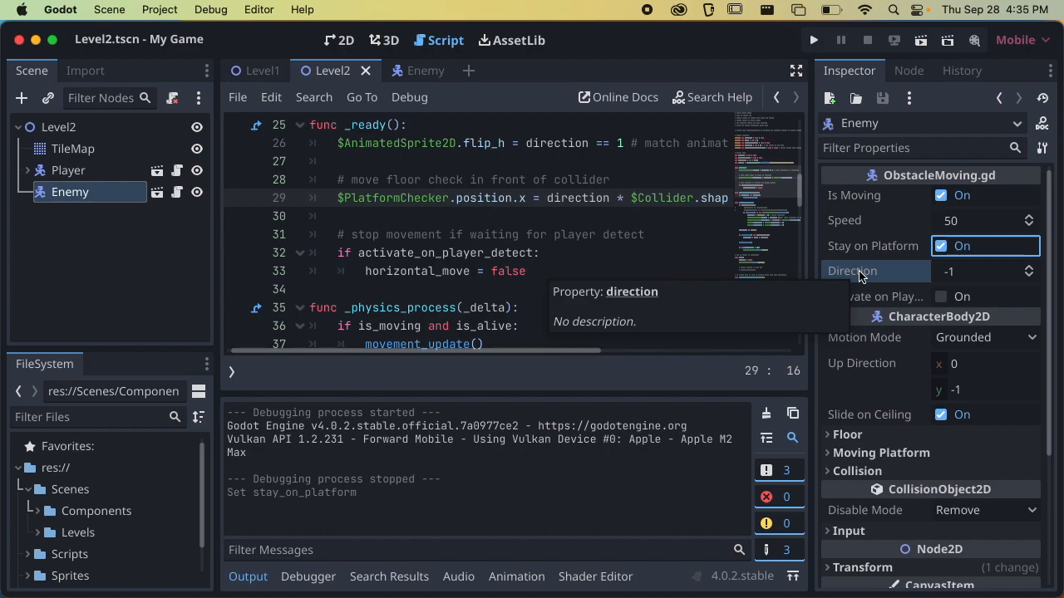
Set the Enemy's Direction to 1, run the Level2 scene to check its movement, and close the game
{"action": "left_click", "coordinate": [974, 274]}
{"action": "type", "text": "1"}
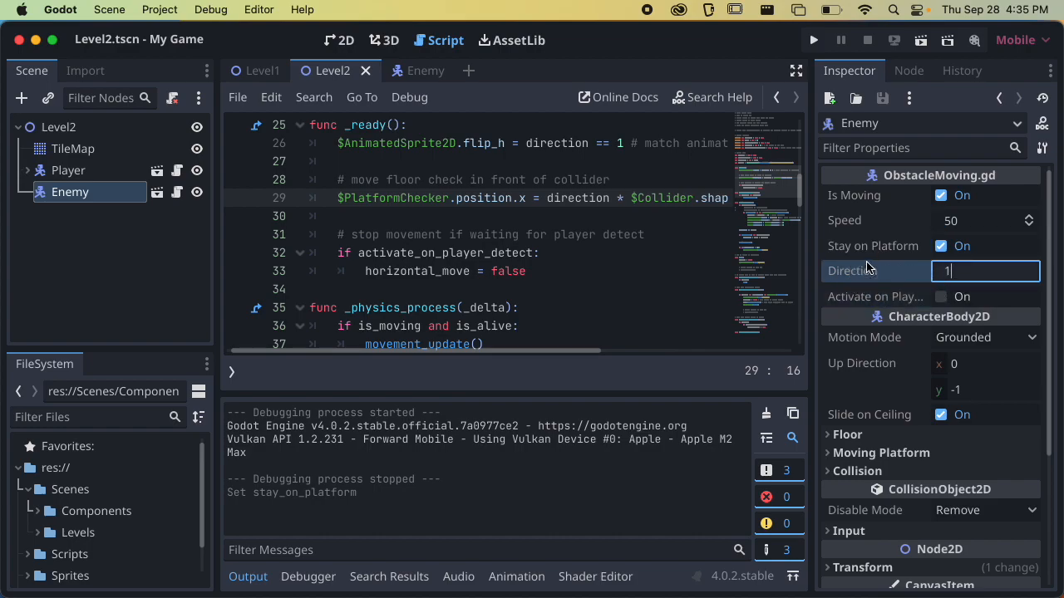
{"action": "key", "text": "Return"}
{"action": "left_click", "coordinate": [920, 40]}
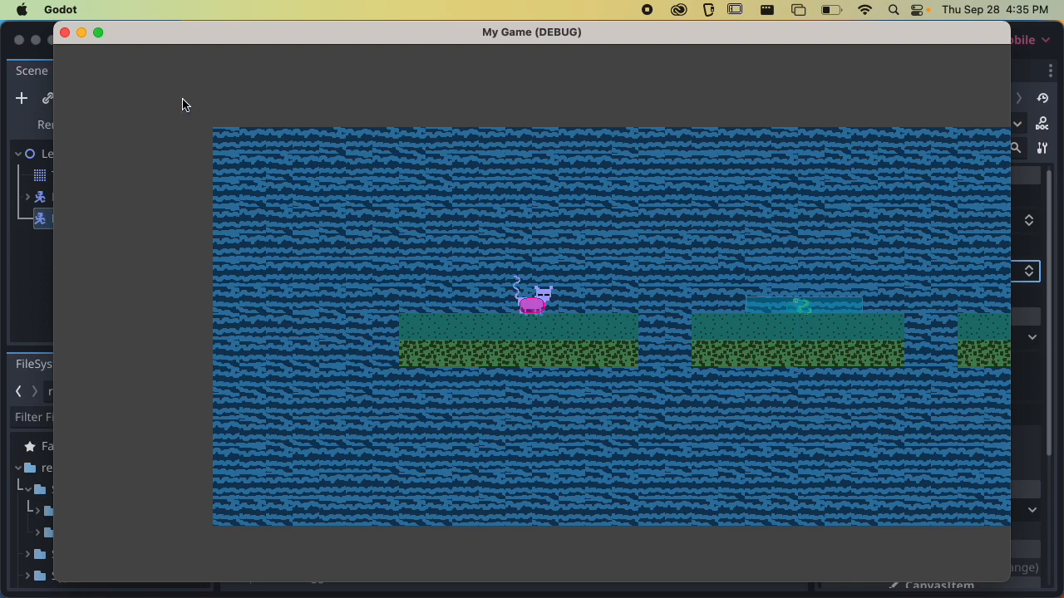
{"action": "left_click", "coordinate": [64, 32]}
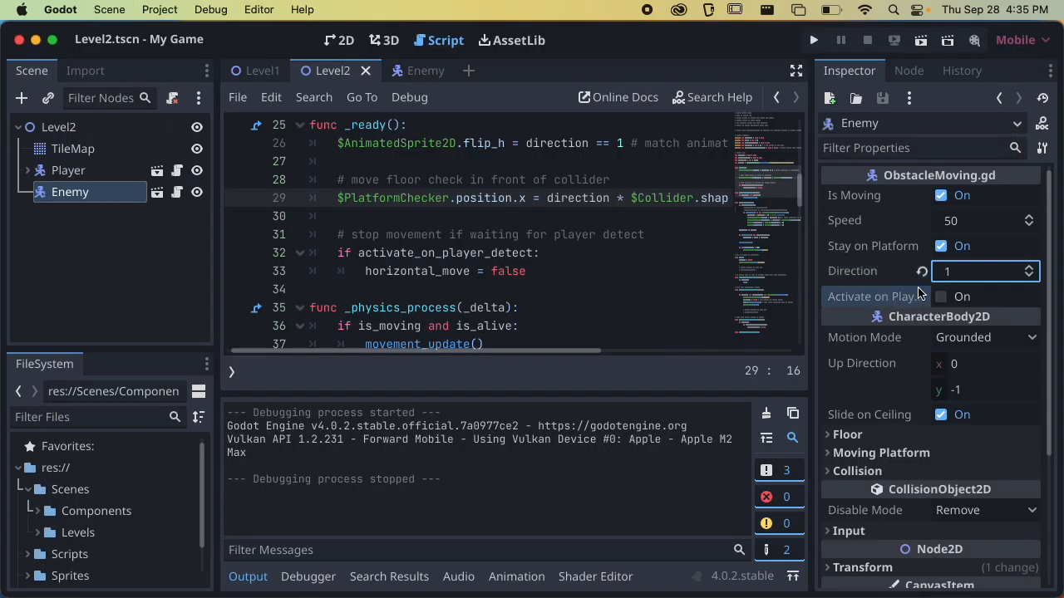
Run Level2 again and move the player across the gap onto the enemy's platform
{"action": "key", "text": "super+b"}
{"action": "key", "text": "Right"}
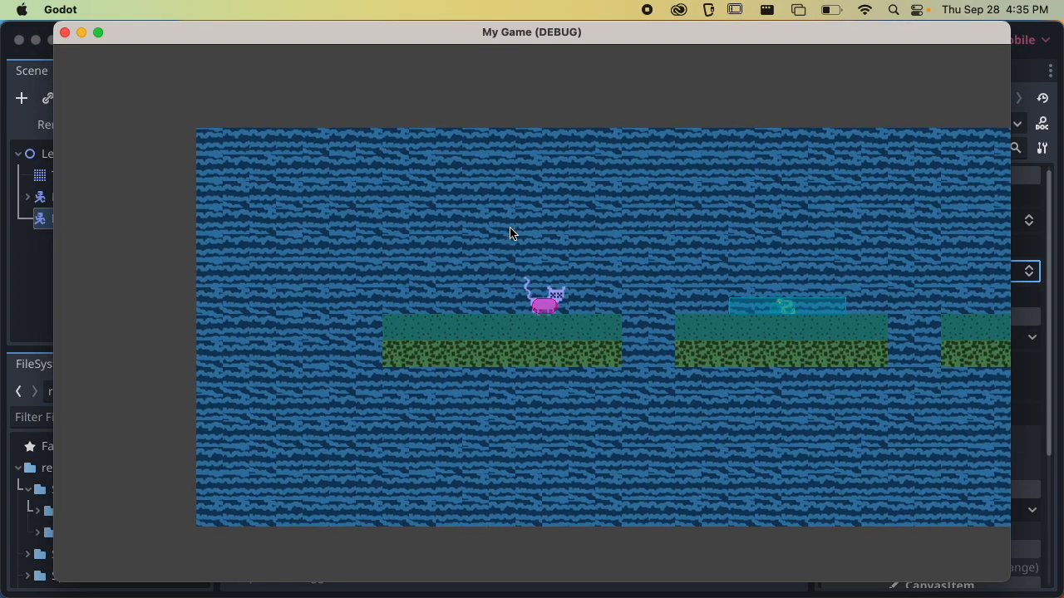
{"action": "key", "text": "Right"}
{"action": "key", "text": "space"}
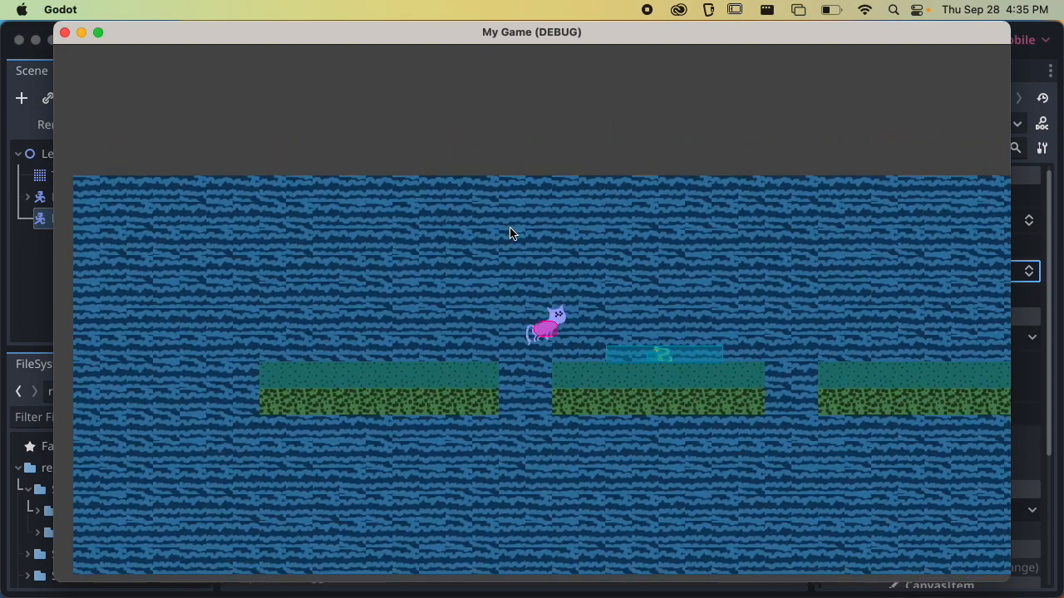
{"action": "key", "text": "Right"}
{"action": "key", "text": "Right"}
{"action": "key", "text": "Right"}
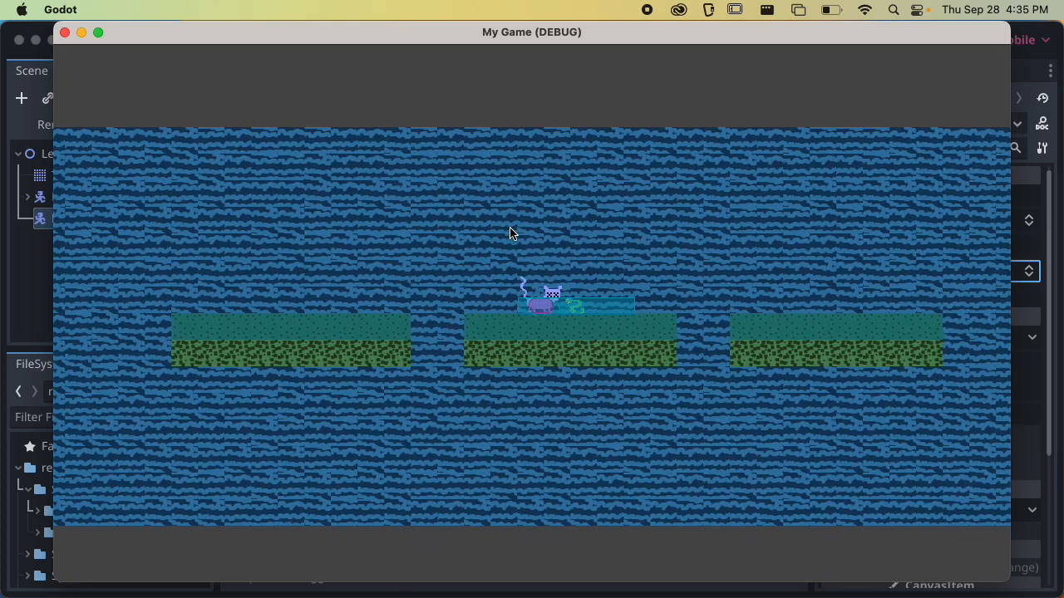
Walk and jump the player back and forth against the enemy to test their collisions, and quit the game
{"action": "key", "text": "Left"}
{"action": "key", "text": "Right"}
{"action": "key", "text": "Left"}
{"action": "key", "text": "Right"}
{"action": "key", "text": "Left"}
{"action": "key", "text": "Right"}
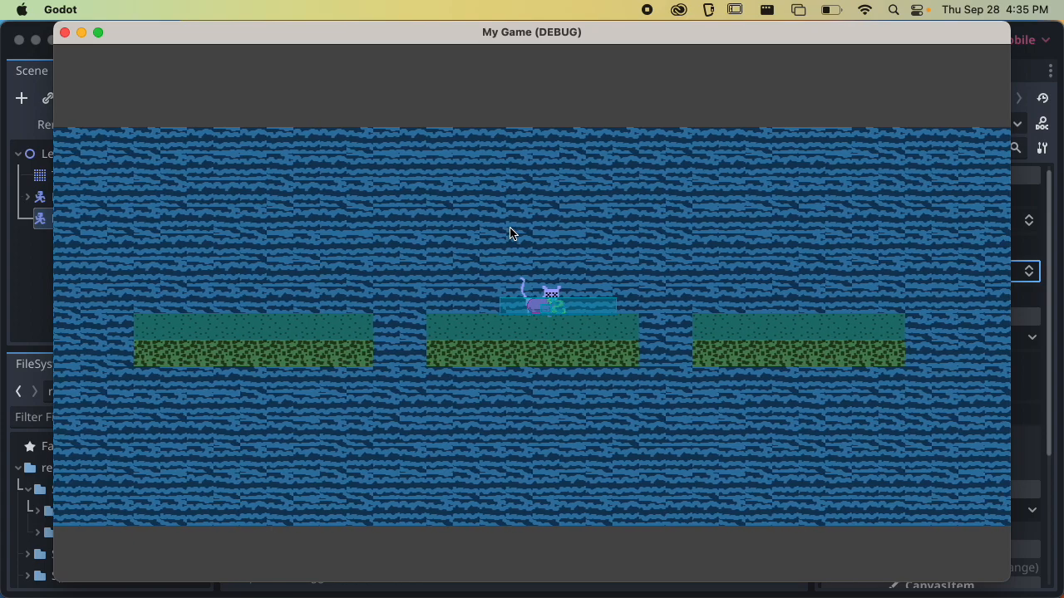
{"action": "key", "text": "space"}
{"action": "key", "text": "Left"}
{"action": "key", "text": "Left"}
{"action": "key", "text": "space"}
{"action": "key", "text": "Right"}
{"action": "key", "text": "space"}
{"action": "key", "text": "Left"}
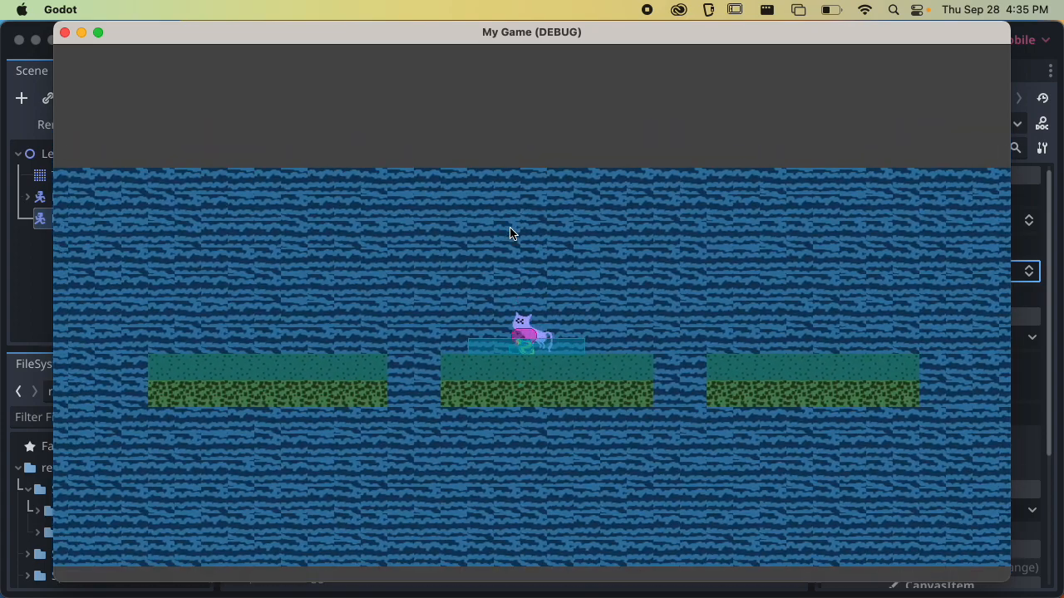
{"action": "key", "text": "space"}
{"action": "key", "text": "Right"}
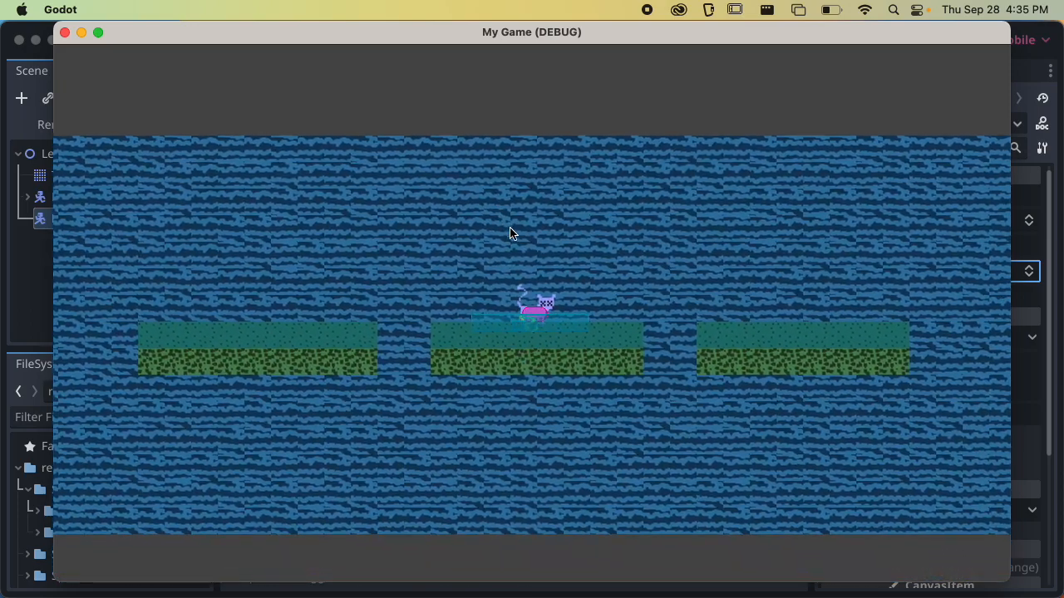
{"action": "key", "text": "super+q"}
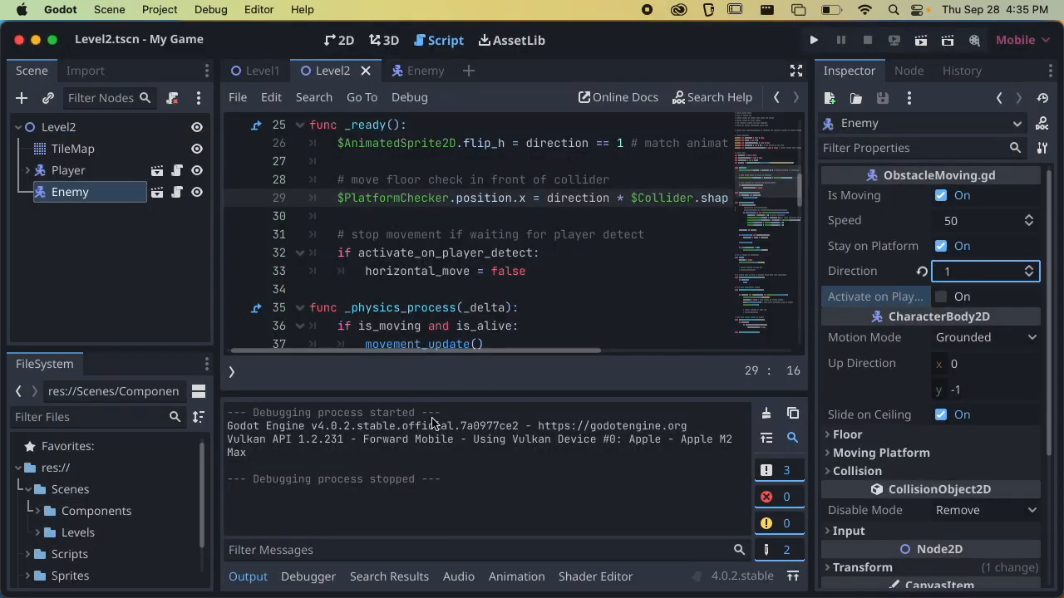
Check the debugger's errors and stack frames, and glance at the Level1 scene before returning to Level2
{"action": "left_click", "coordinate": [307, 576]}
{"action": "left_click", "coordinate": [320, 366]}
{"action": "left_click", "coordinate": [256, 366]}
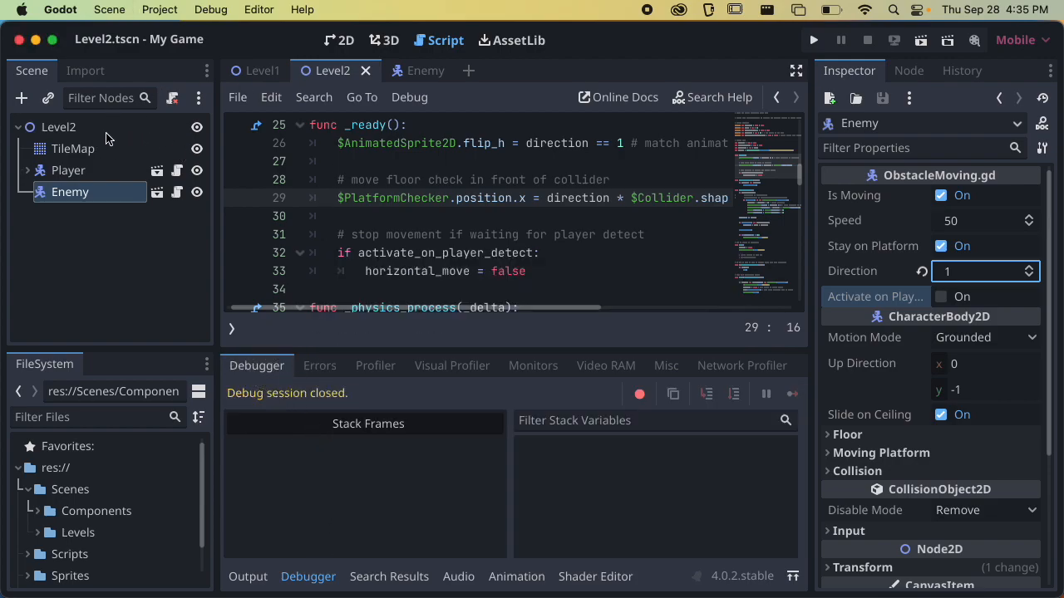
{"action": "left_click", "coordinate": [262, 70]}
{"action": "left_click", "coordinate": [332, 71]}
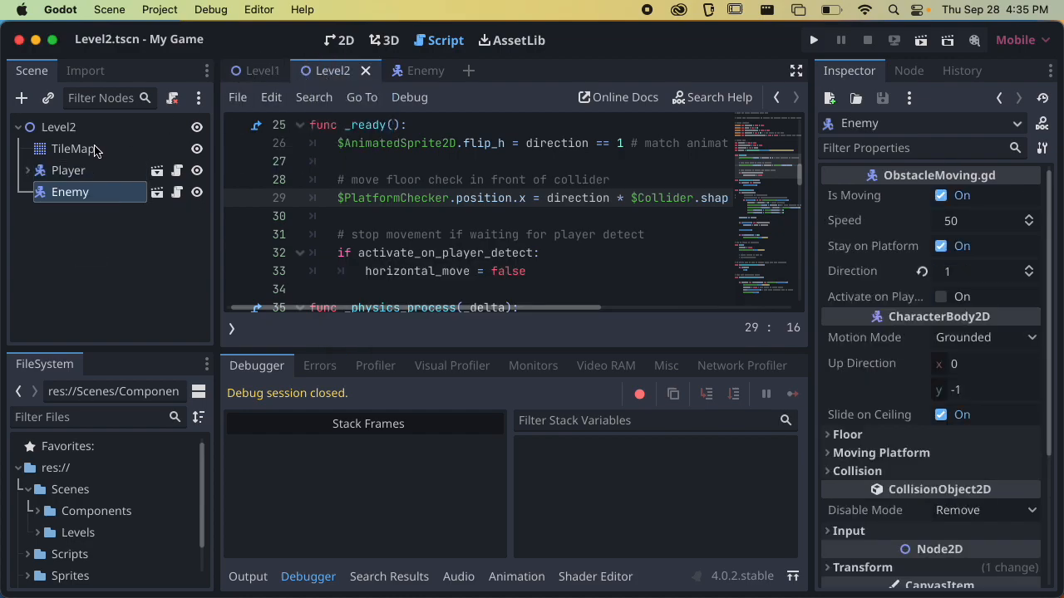
Add the Enemy, Attack, HitBox and Detect layers to the Player's collision layers in Level2, and save the scene
{"action": "left_click", "coordinate": [75, 170]}
{"action": "scroll", "coordinate": [896, 341], "scroll_direction": "down", "scroll_amount": 5}
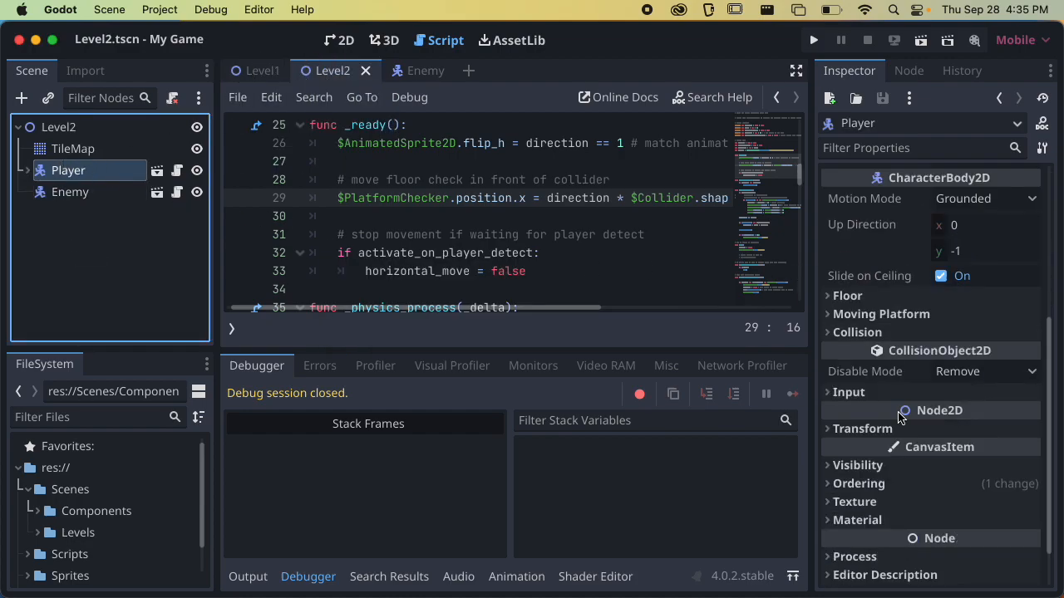
{"action": "scroll", "coordinate": [886, 432], "scroll_direction": "down", "scroll_amount": 1}
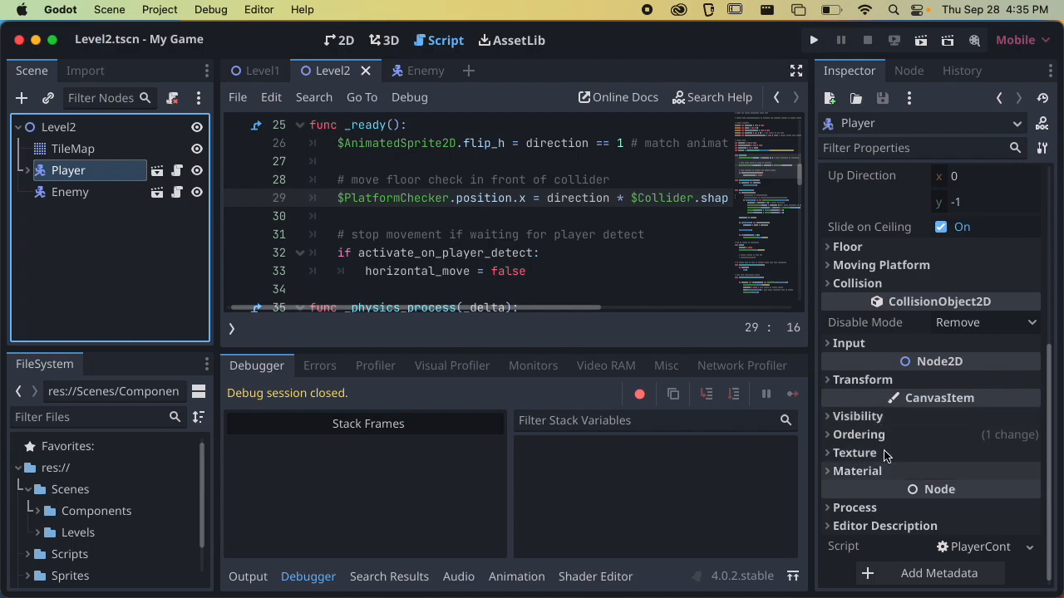
{"action": "left_click", "coordinate": [883, 283]}
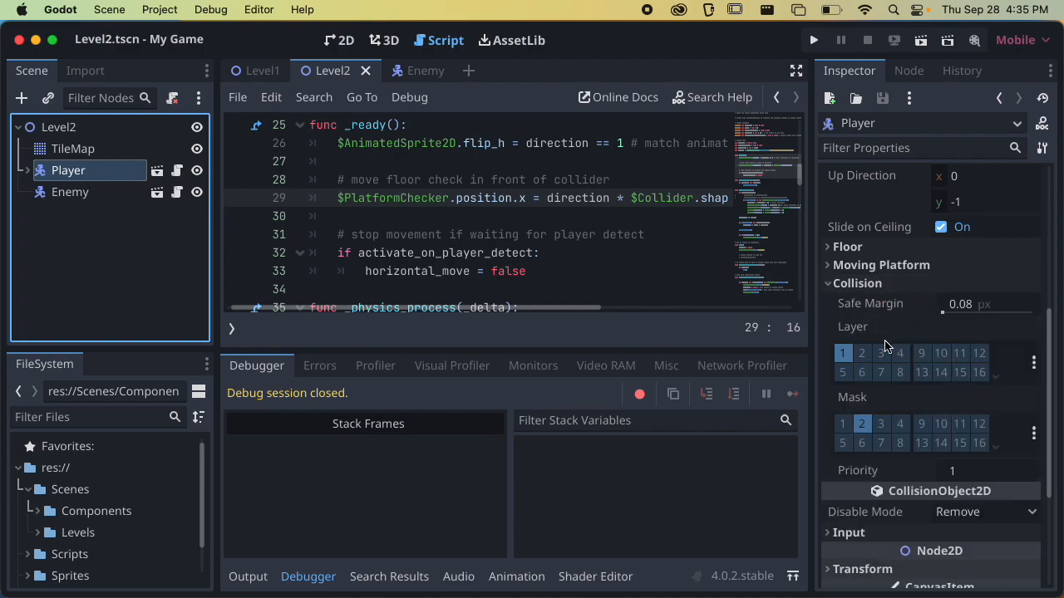
{"action": "left_click", "coordinate": [1035, 360]}
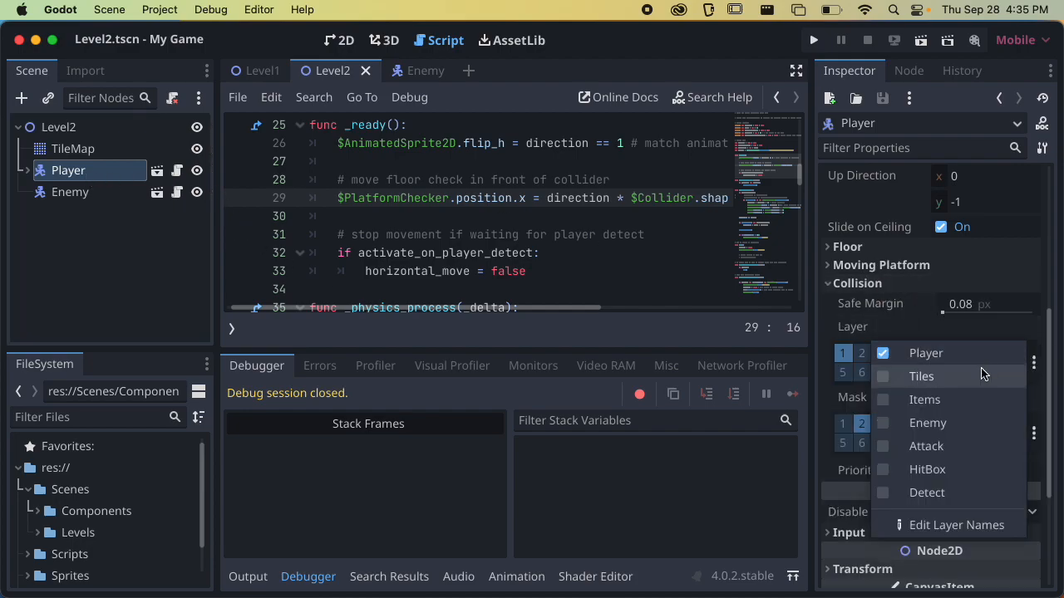
{"action": "left_click", "coordinate": [956, 402]}
{"action": "left_click", "coordinate": [956, 402]}
{"action": "left_click", "coordinate": [944, 422]}
{"action": "left_click", "coordinate": [938, 446]}
{"action": "left_click", "coordinate": [923, 469]}
{"action": "left_click", "coordinate": [938, 492]}
{"action": "key", "text": "super+s"}
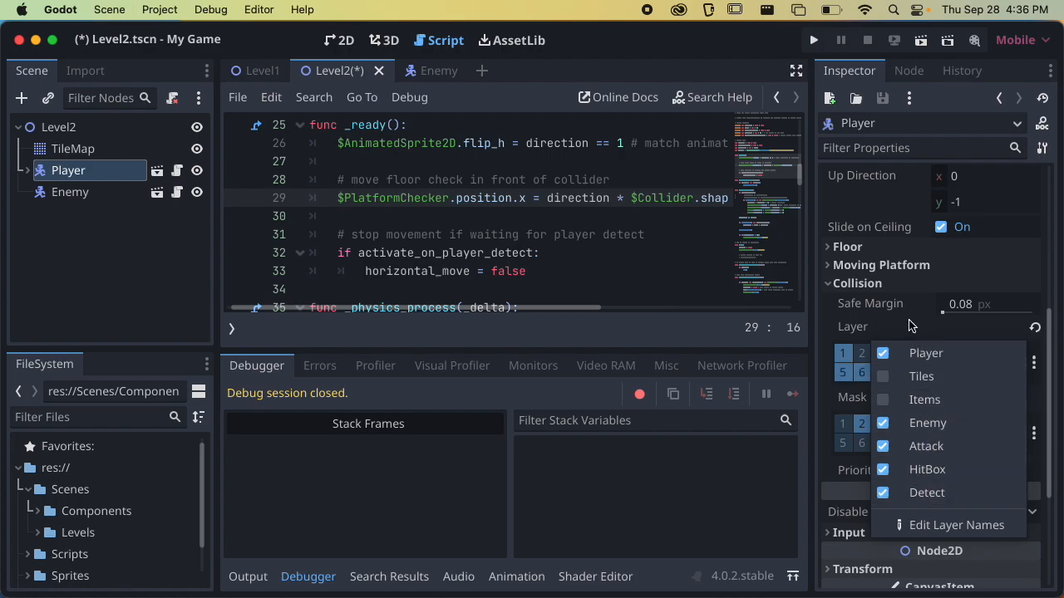
{"action": "left_click", "coordinate": [908, 324]}
{"action": "key", "text": "super+s"}
Run Level2, jump the player across the gap and onto and around the enemy to test their collisions, and quit the game
{"action": "left_click", "coordinate": [920, 40]}
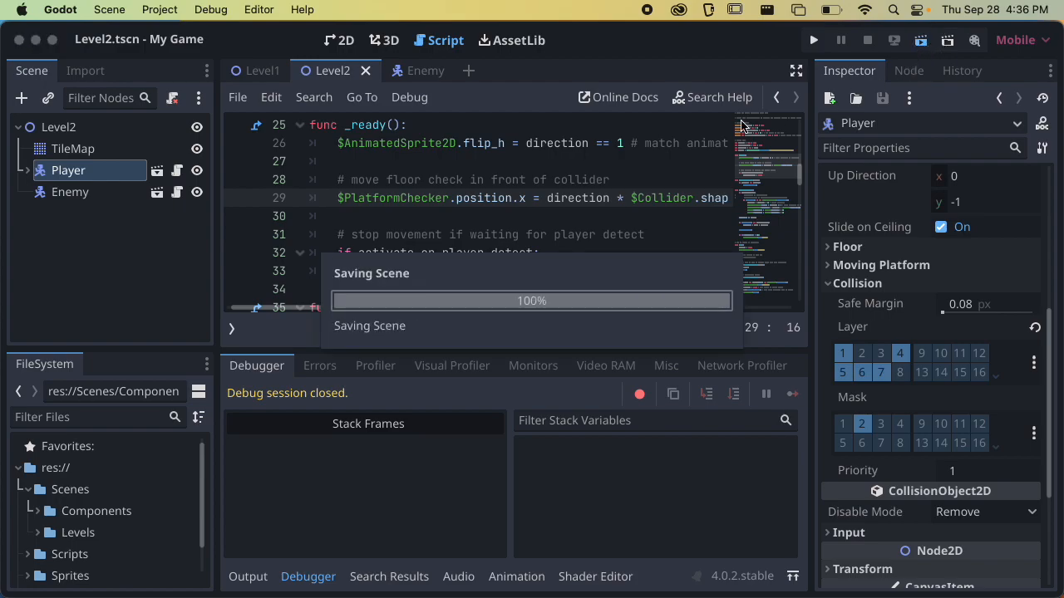
{"action": "key", "text": "Right"}
{"action": "key", "text": "space"}
{"action": "key", "text": "Right"}
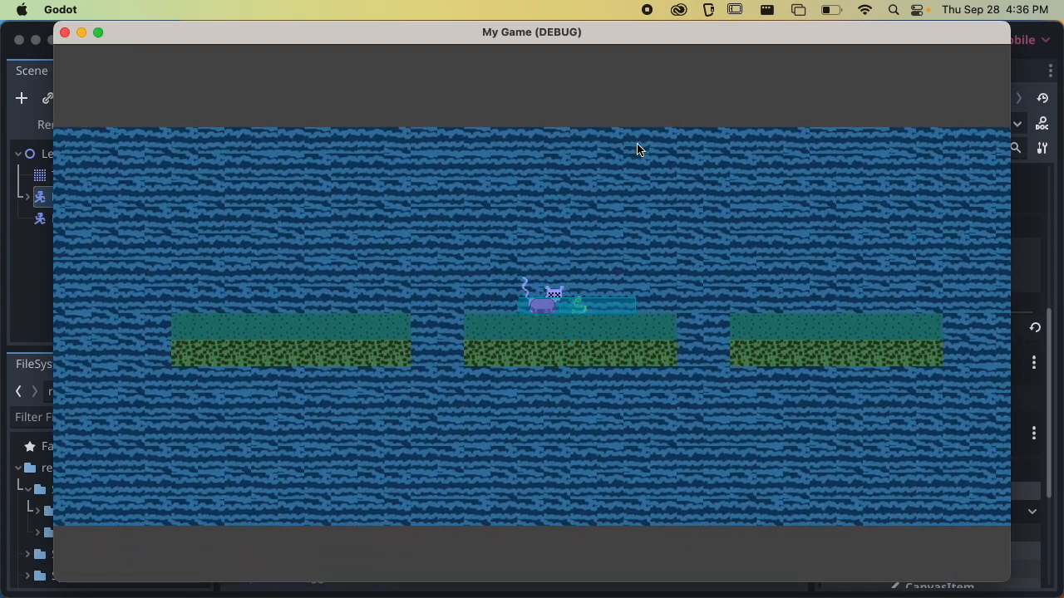
{"action": "key", "text": "space"}
{"action": "key", "text": "Right"}
{"action": "key", "text": "Left"}
{"action": "key", "text": "space"}
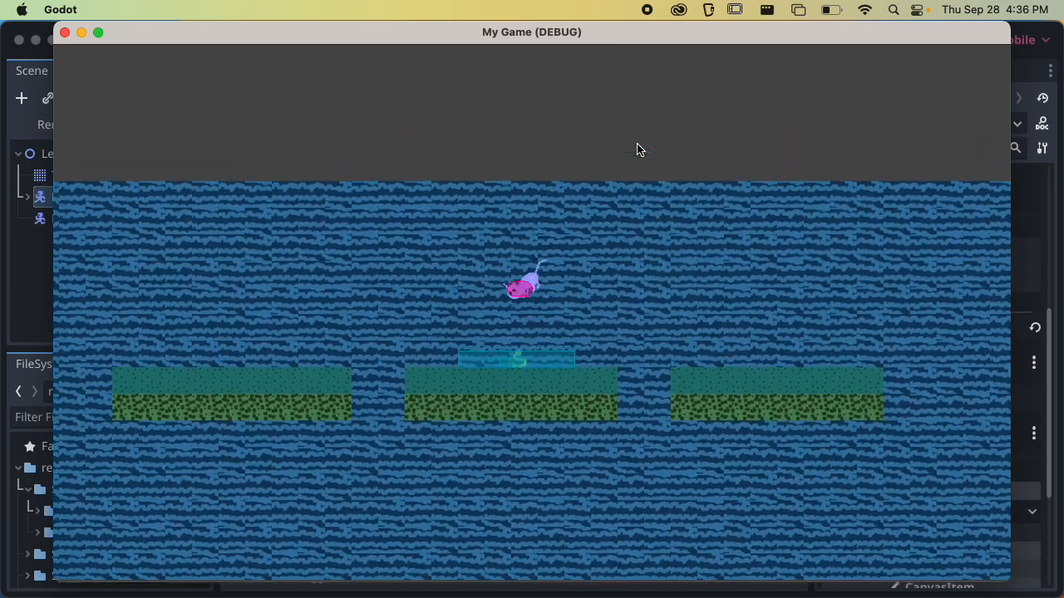
{"action": "key", "text": "Right"}
{"action": "key", "text": "space"}
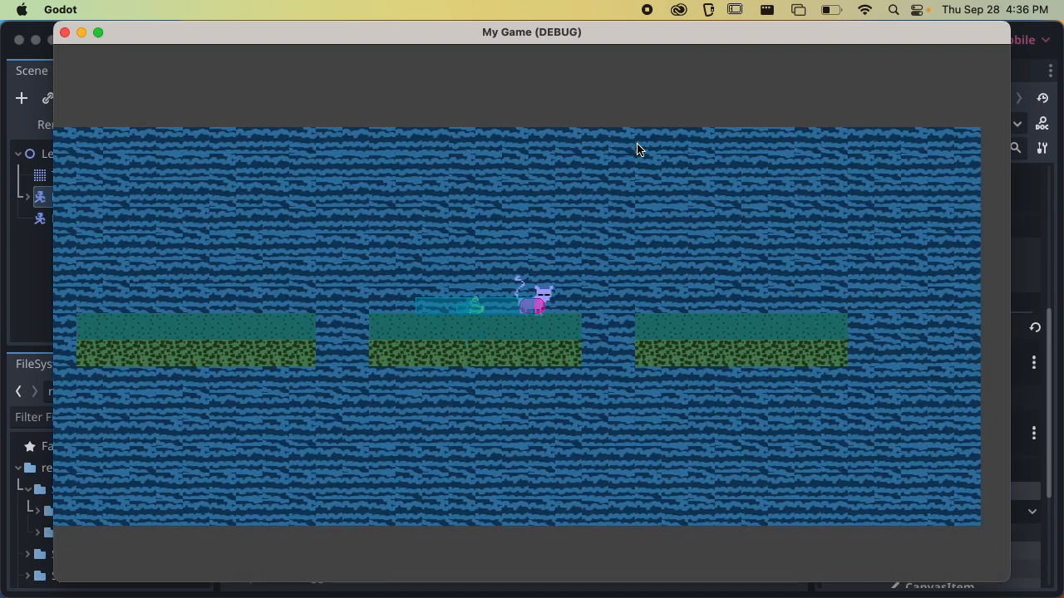
{"action": "key", "text": "super+q"}
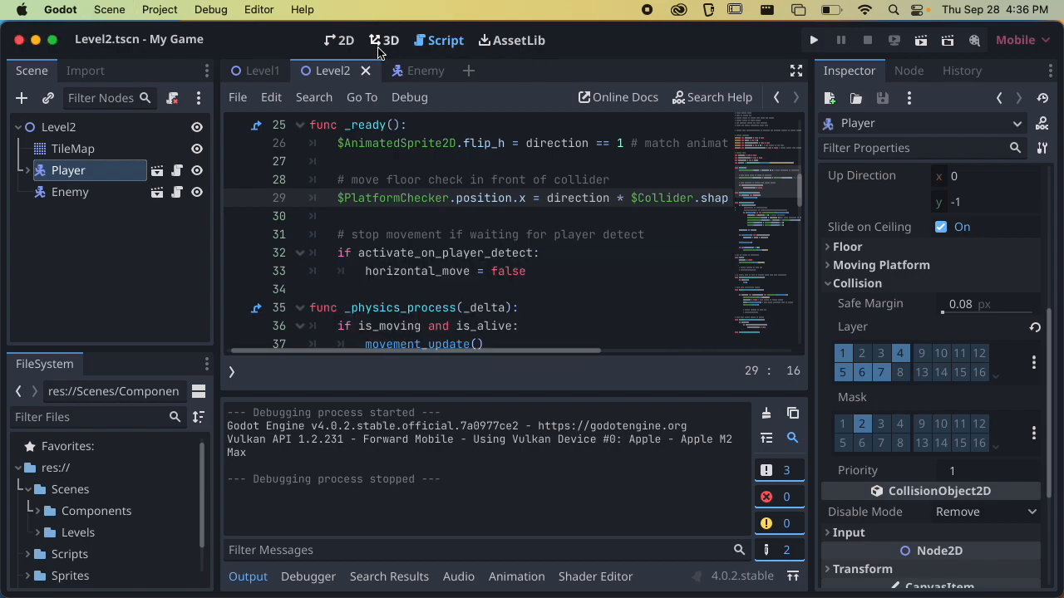
Switch to the Enemy scene, make more room for the script, select the AnimatedSprite2D node and collapse the sprite frames editor
{"action": "left_click", "coordinate": [409, 72]}
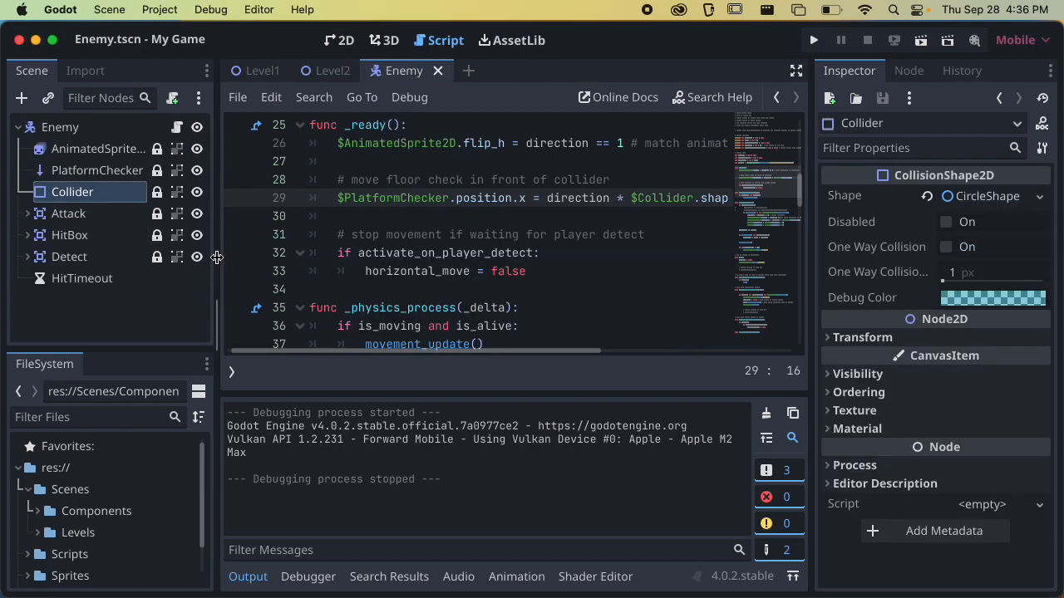
{"action": "left_click_drag", "start_coordinate": [216, 256], "coordinate": [267, 251]}
{"action": "left_click", "coordinate": [133, 156]}
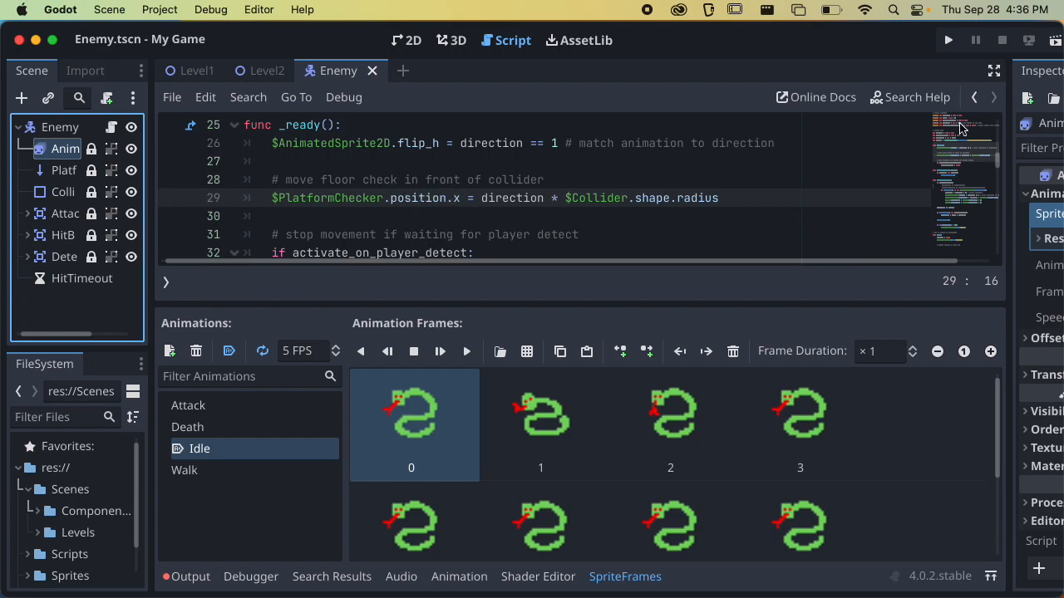
{"action": "left_click", "coordinate": [70, 173]}
{"action": "left_click_drag", "start_coordinate": [875, 176], "coordinate": [648, 190]}
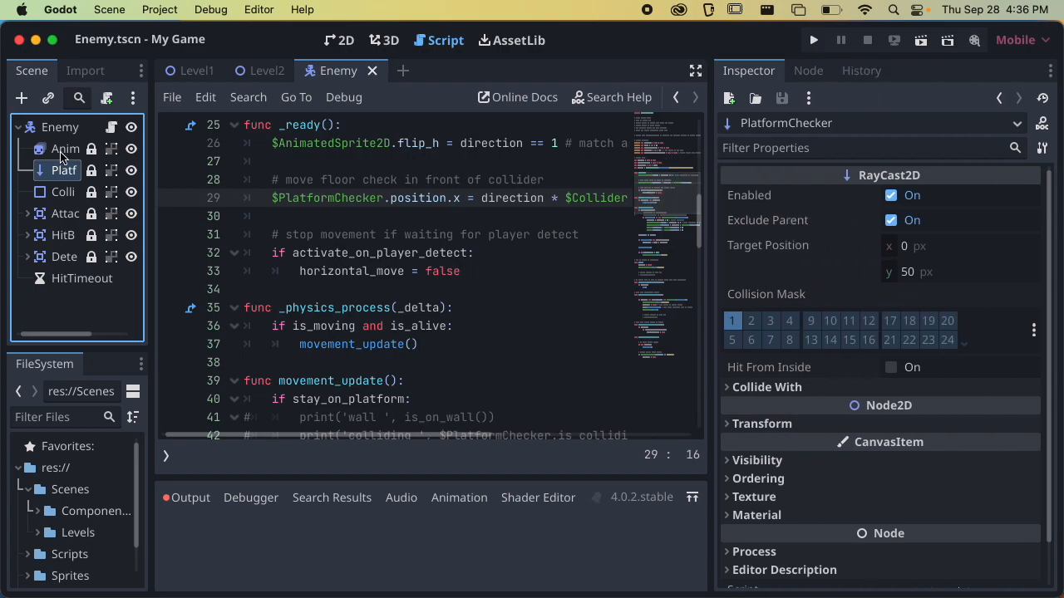
{"action": "left_click", "coordinate": [63, 149]}
{"action": "left_click", "coordinate": [615, 577]}
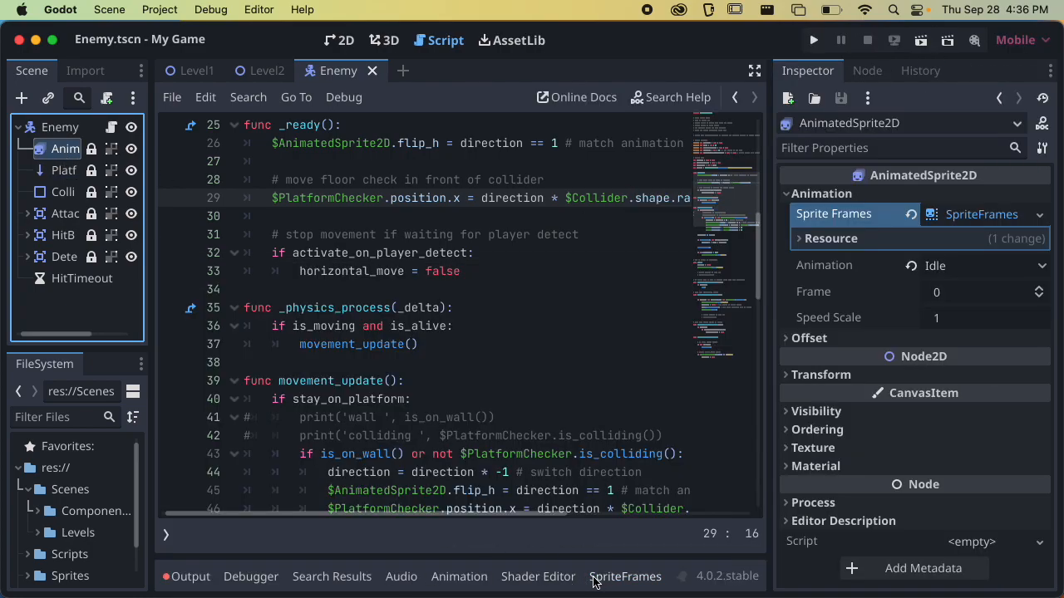
Connect the AnimatedSprite2D's animation_finished signal to the Enemy script's existing _on_animation_finished method, and save the scene
{"action": "left_click", "coordinate": [868, 72]}
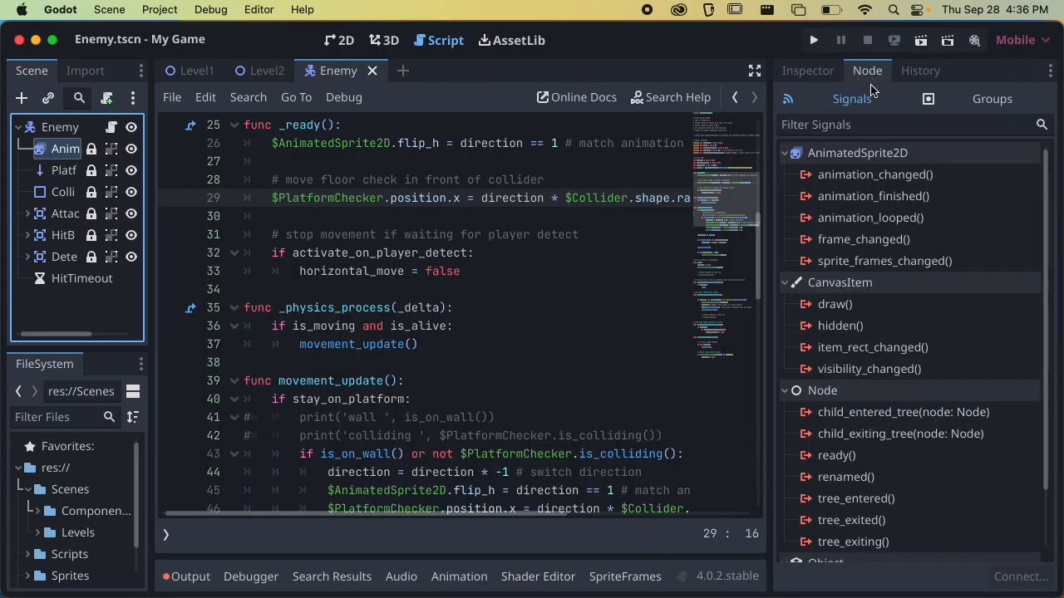
{"action": "left_click", "coordinate": [850, 200]}
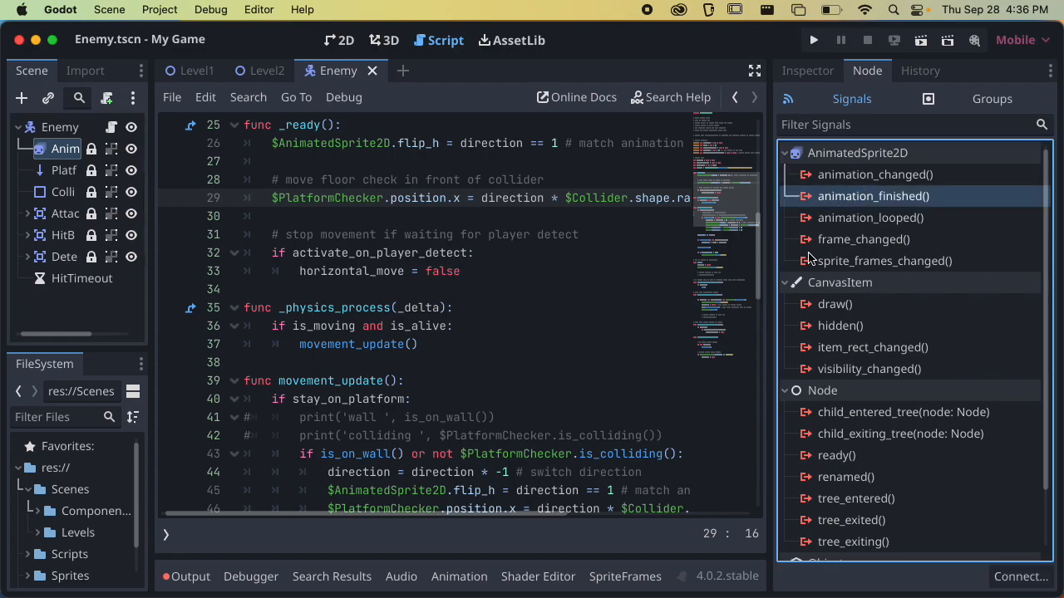
{"action": "double_click", "coordinate": [852, 200]}
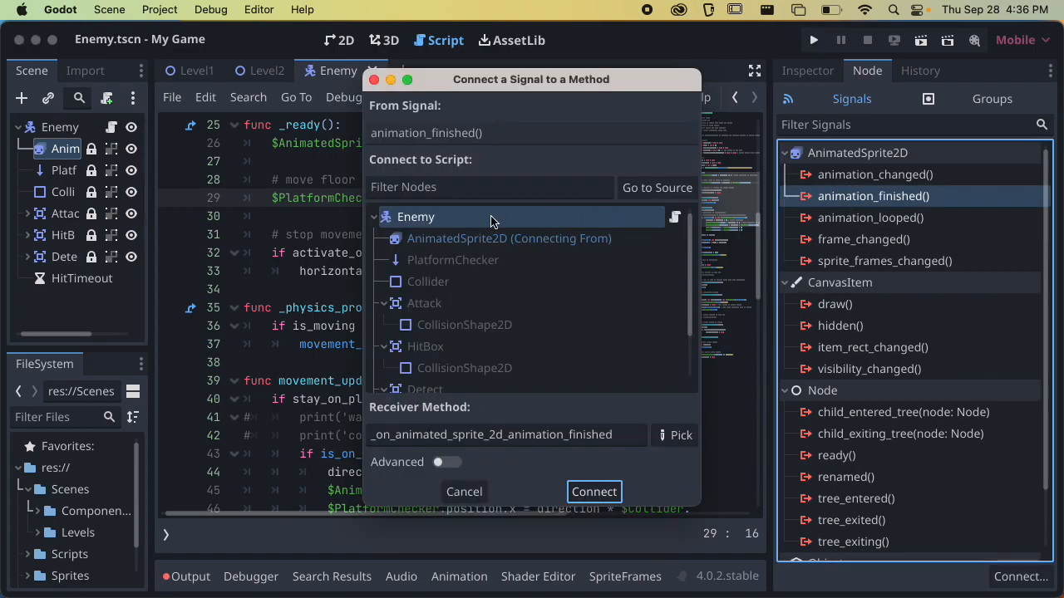
{"action": "left_click", "coordinate": [673, 437]}
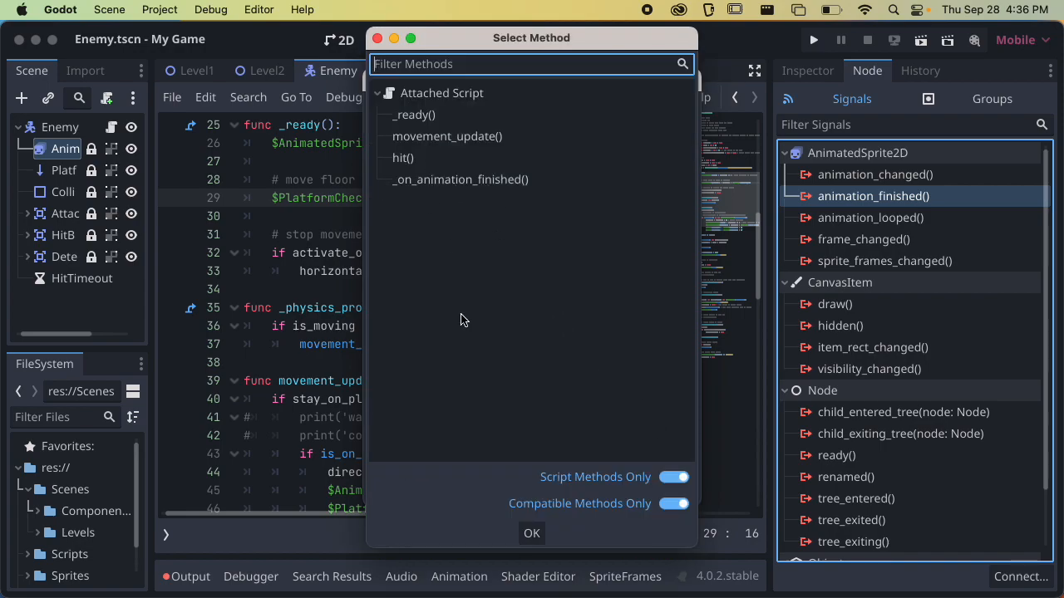
{"action": "left_click", "coordinate": [463, 181]}
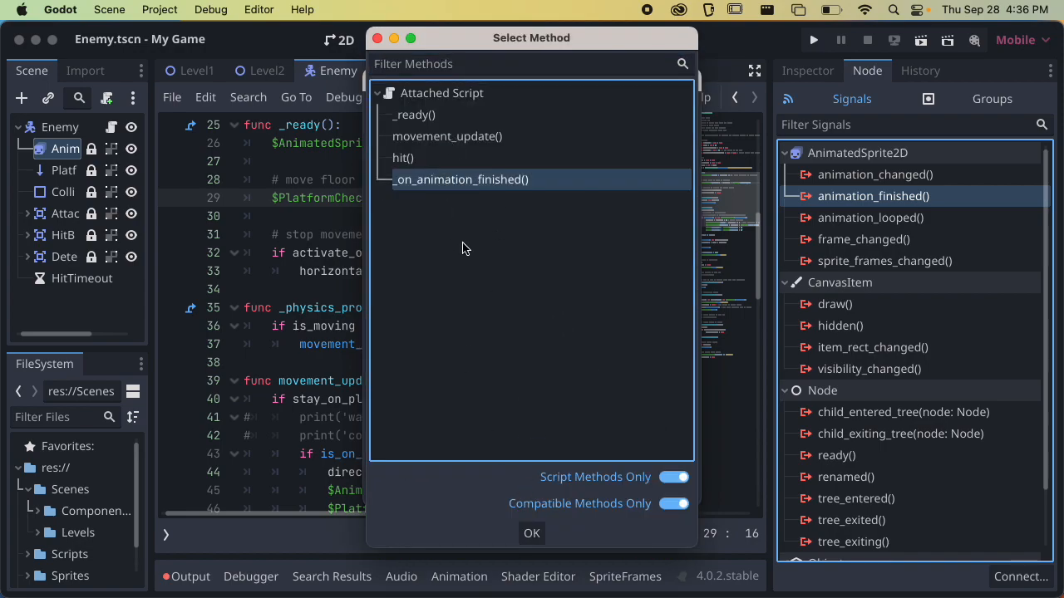
{"action": "left_click", "coordinate": [532, 535]}
{"action": "left_click", "coordinate": [593, 491]}
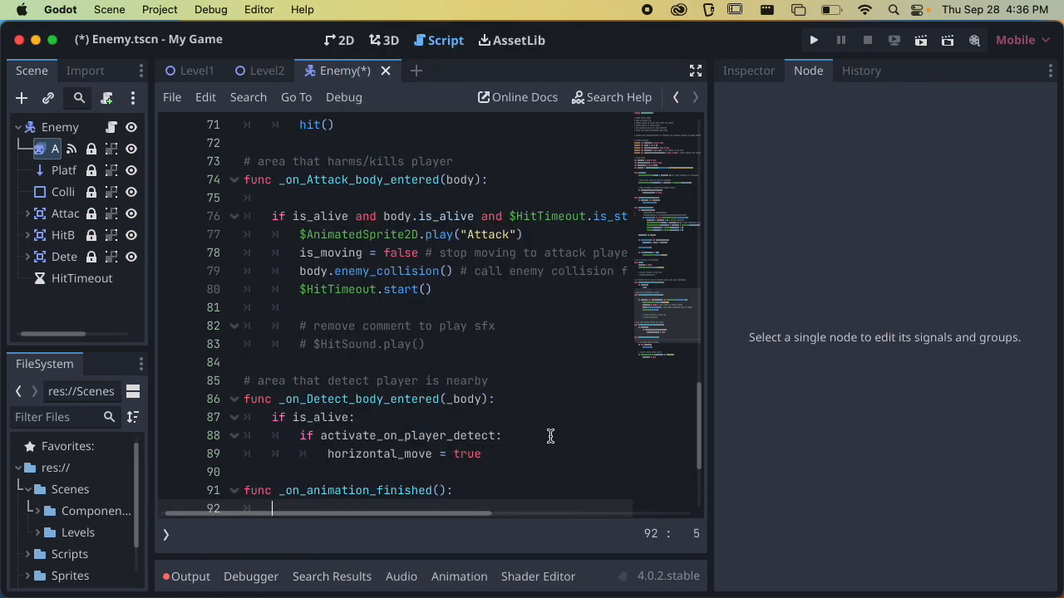
{"action": "scroll", "coordinate": [404, 379], "scroll_direction": "down", "scroll_amount": 3}
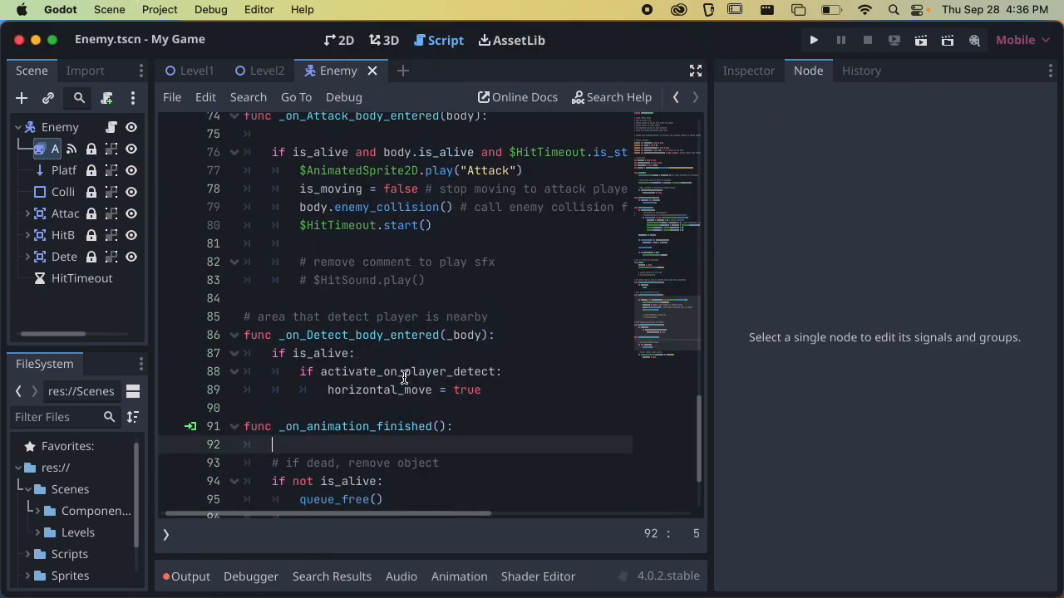
{"action": "scroll", "coordinate": [330, 424], "scroll_direction": "down", "scroll_amount": 2}
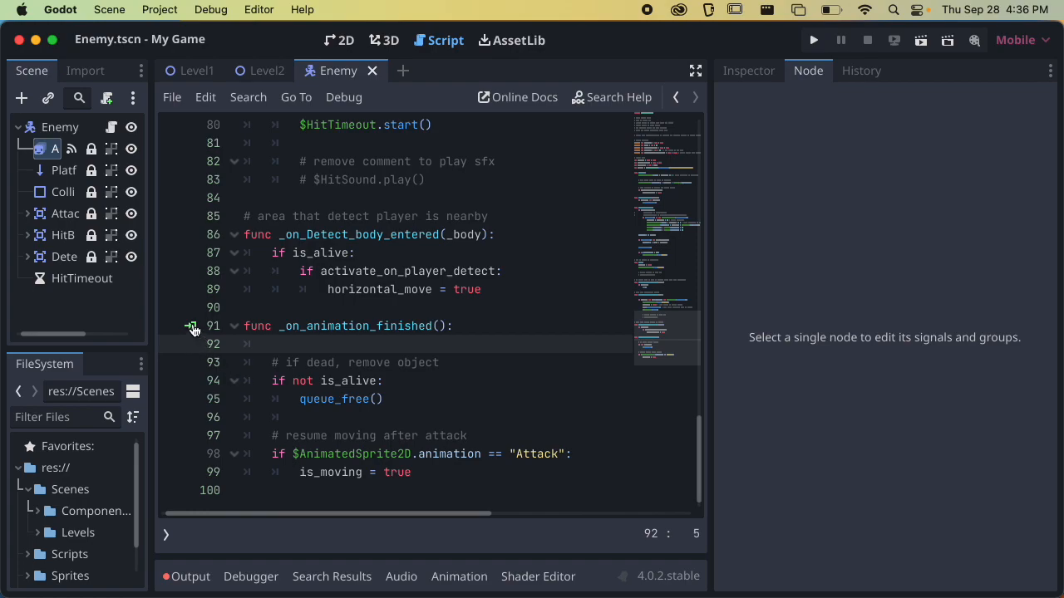
Connect the Attack area's body_entered signal to the Enemy script's existing _on_Attack_body_entered method, and save the scene
{"action": "left_click_drag", "start_coordinate": [152, 310], "coordinate": [235, 301]}
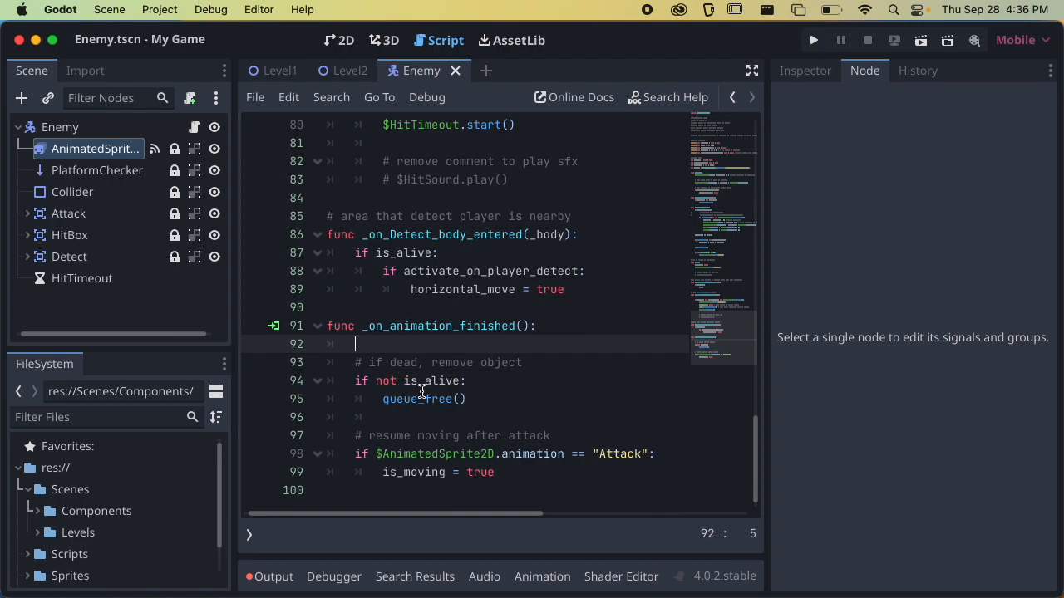
{"action": "scroll", "coordinate": [488, 373], "scroll_direction": "up", "scroll_amount": 2}
{"action": "scroll", "coordinate": [474, 353], "scroll_direction": "down", "scroll_amount": 2}
{"action": "left_click", "coordinate": [124, 218]}
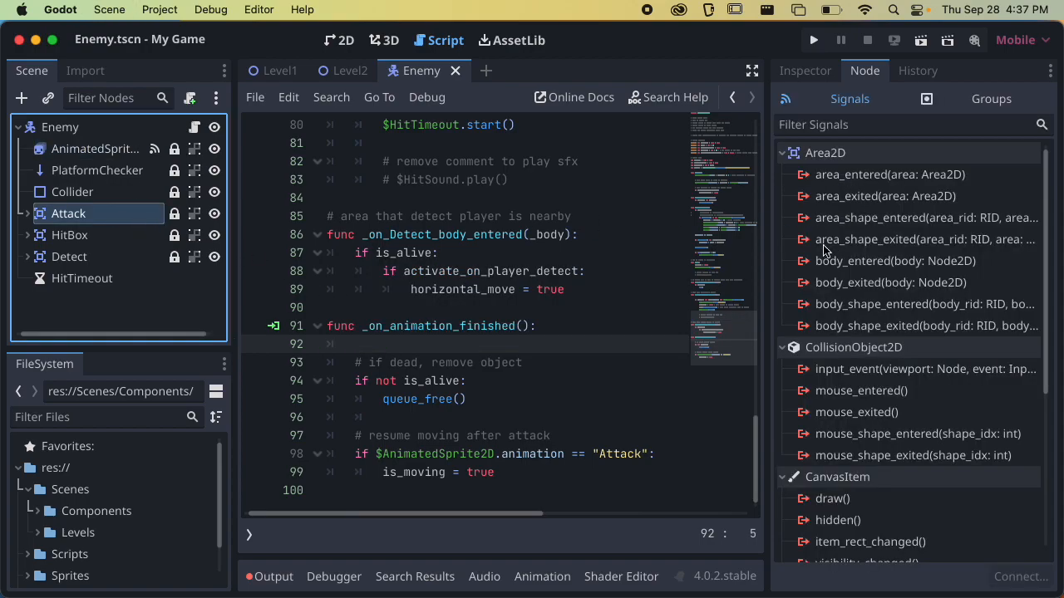
{"action": "double_click", "coordinate": [883, 264]}
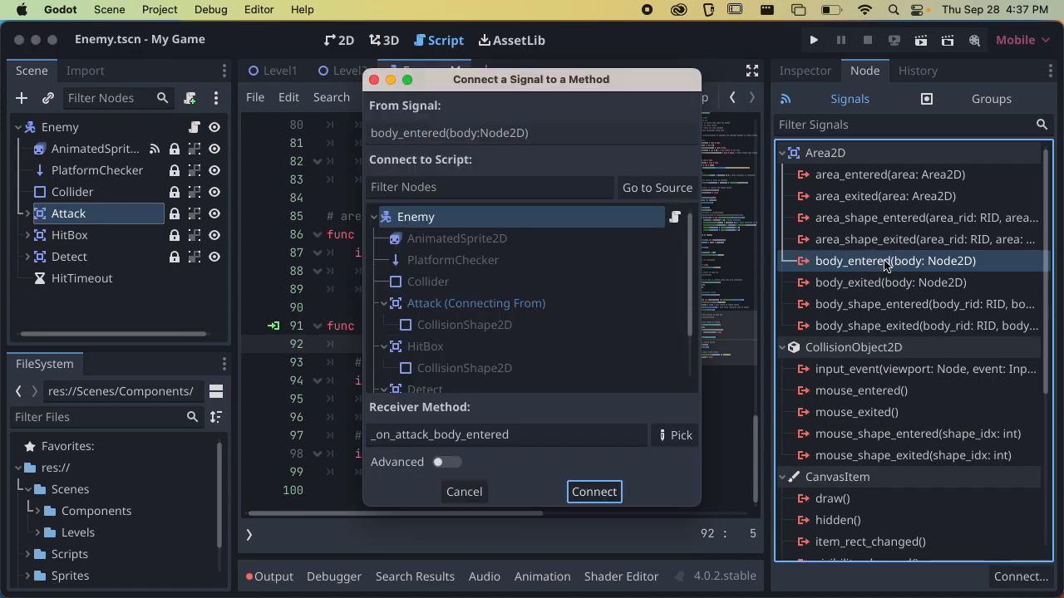
{"action": "left_click", "coordinate": [676, 437]}
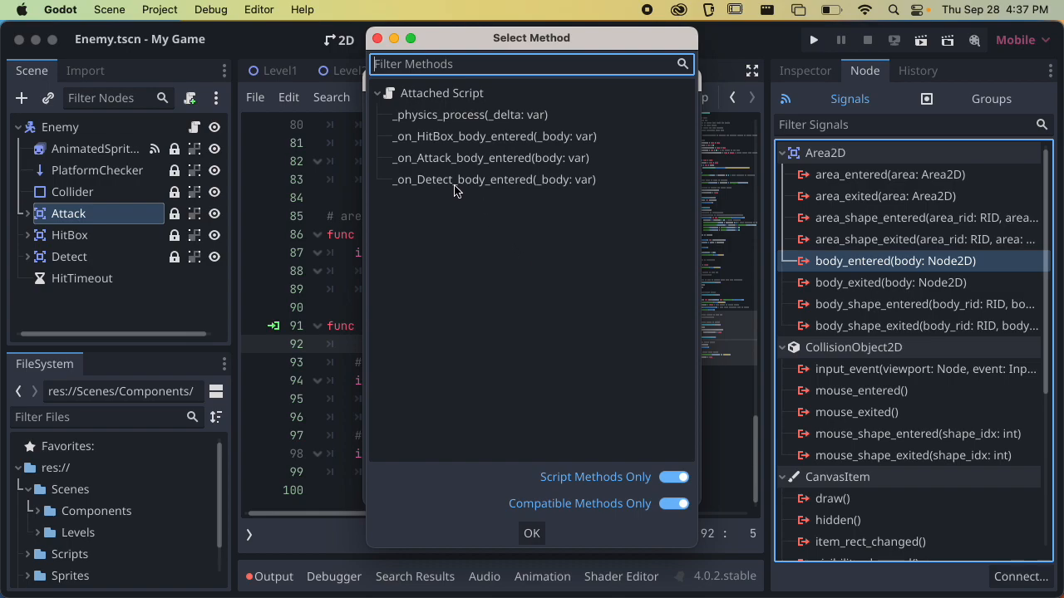
{"action": "left_click", "coordinate": [429, 166]}
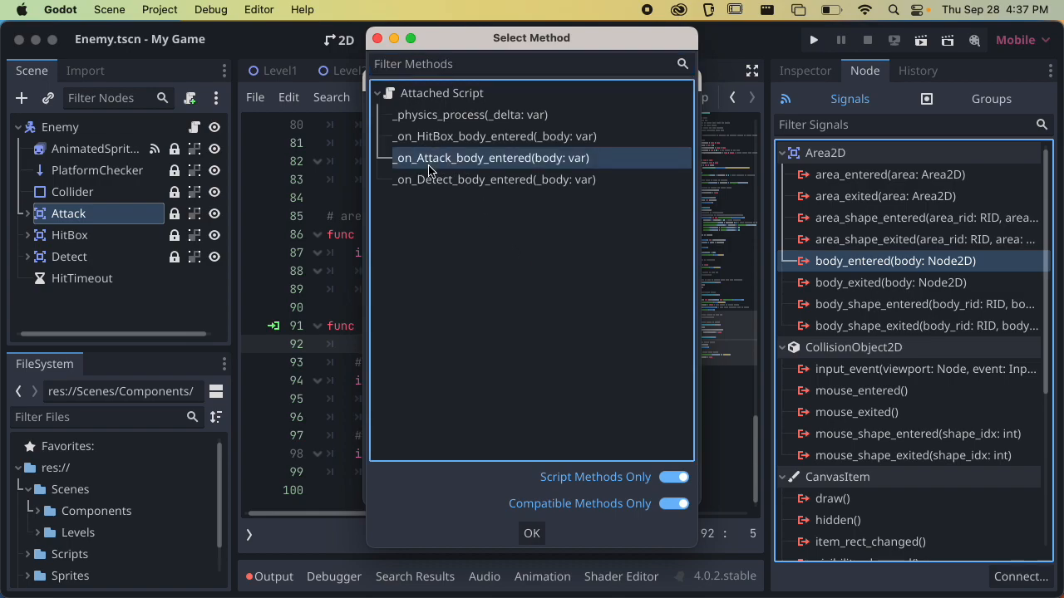
{"action": "left_click", "coordinate": [532, 533]}
{"action": "left_click", "coordinate": [591, 494]}
{"action": "key", "text": "ctrl+s"}
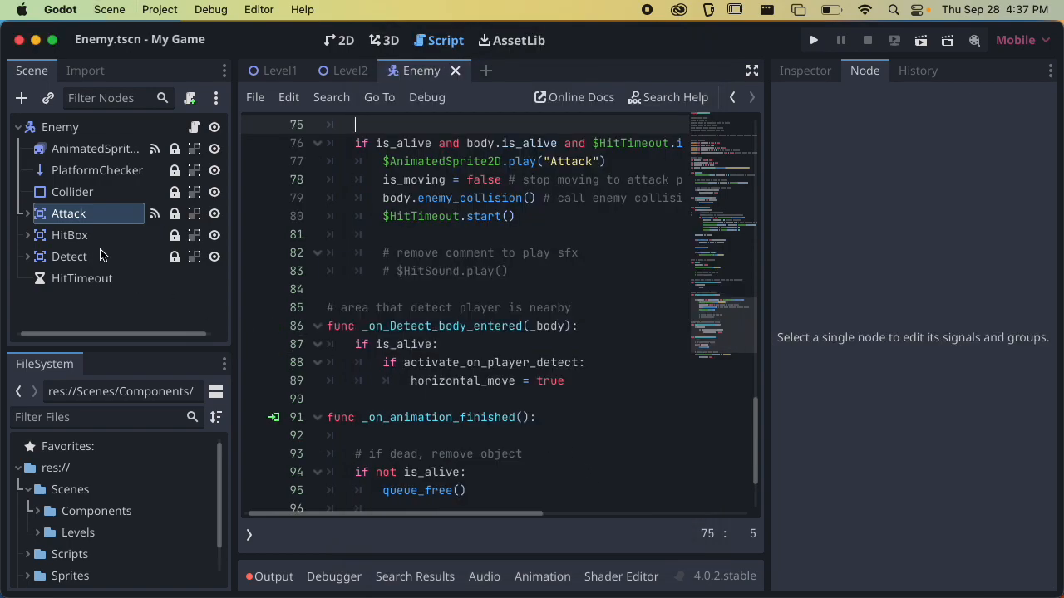
Connect the HitBox area's body_entered signal to the Enemy script's existing _on_HitBox_body_entered method, and save the scene
{"action": "left_click", "coordinate": [106, 236]}
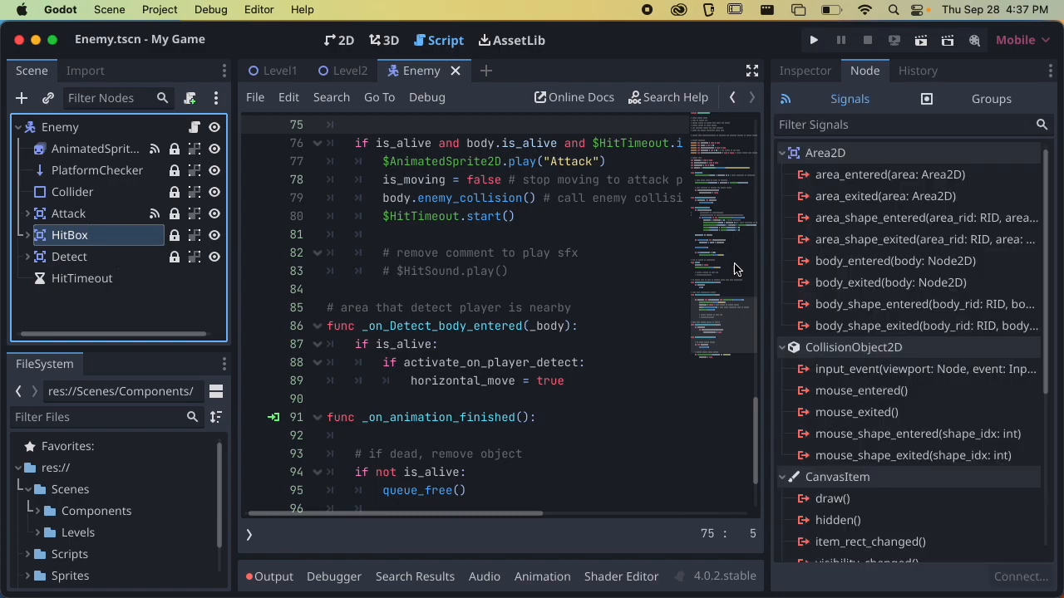
{"action": "double_click", "coordinate": [877, 261]}
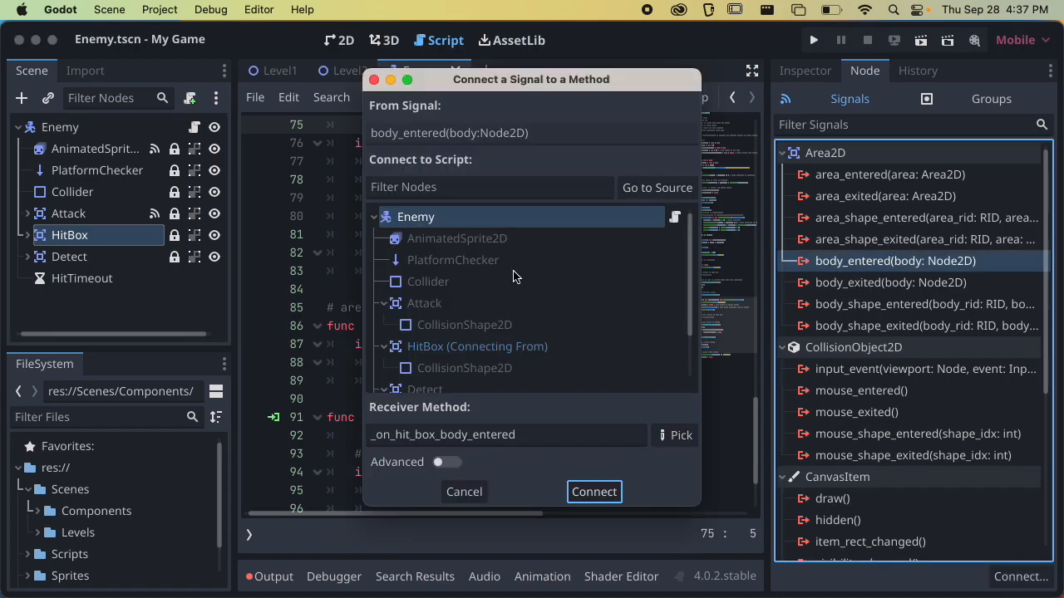
{"action": "scroll", "coordinate": [513, 281], "scroll_direction": "down", "scroll_amount": 2}
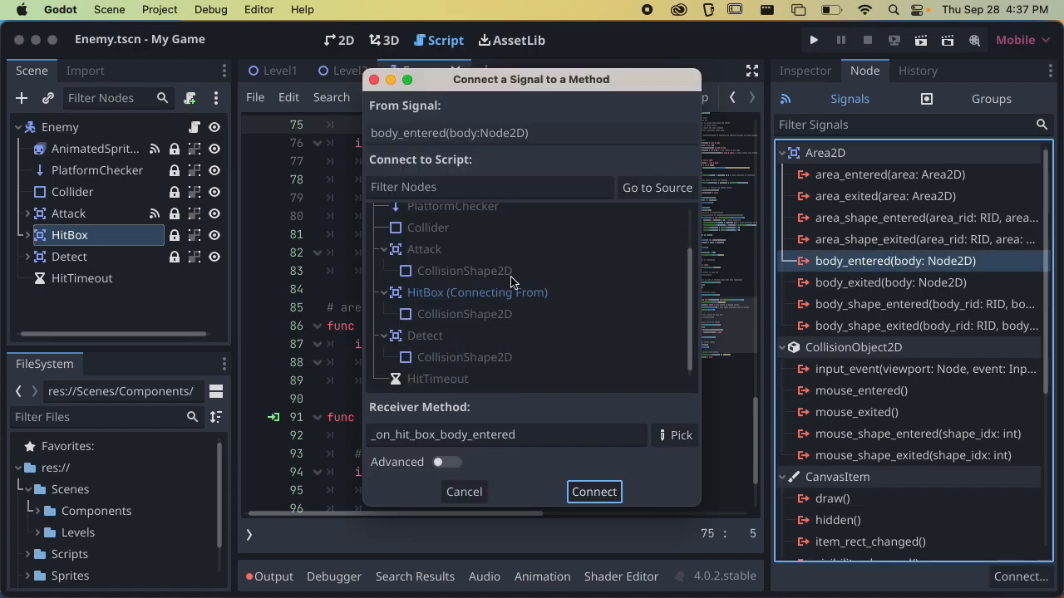
{"action": "left_click", "coordinate": [677, 438]}
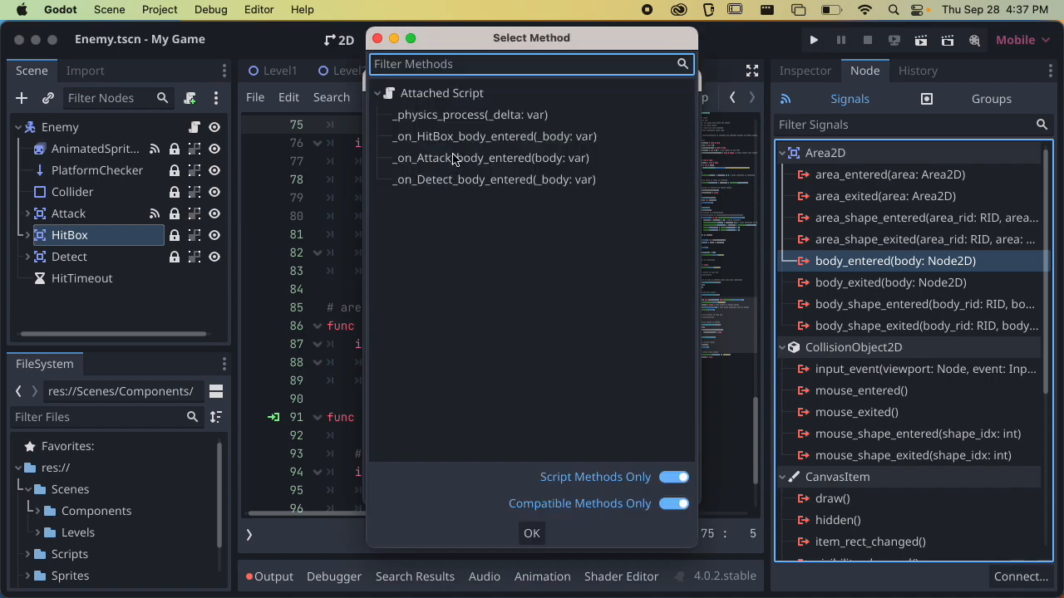
{"action": "left_click", "coordinate": [453, 143]}
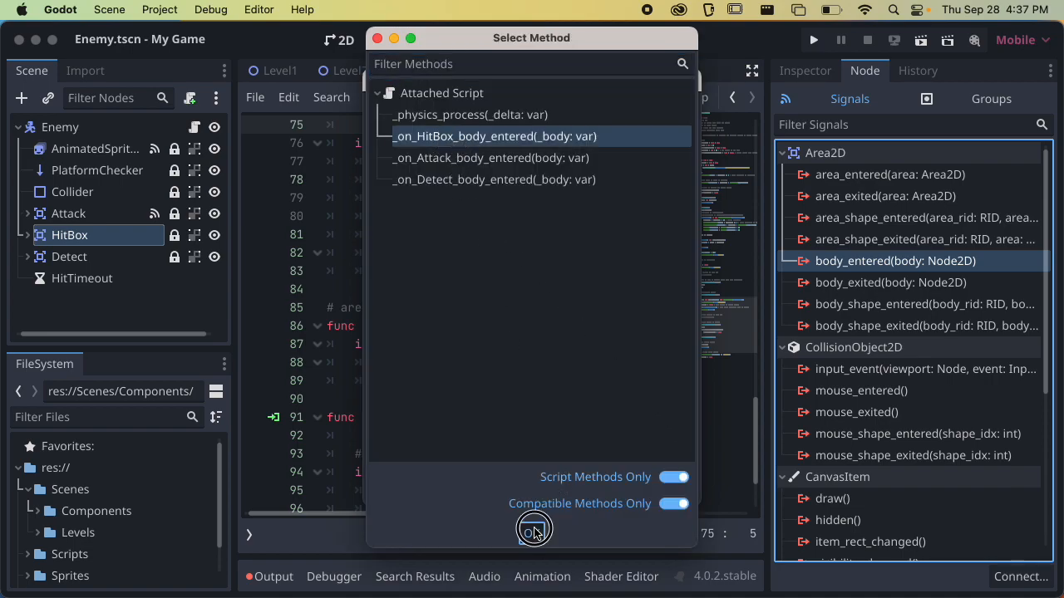
{"action": "left_click", "coordinate": [532, 532]}
{"action": "left_click", "coordinate": [593, 492]}
{"action": "key", "text": "super+s"}
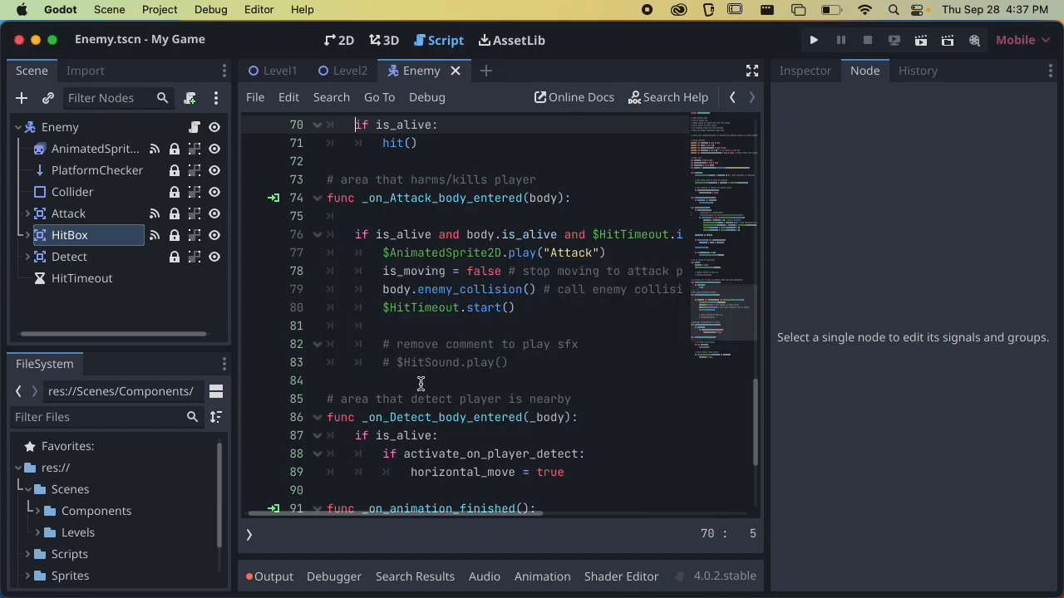
Connect the Detect area's body_entered signal to the Enemy script's existing _on_Detect_body_entered method, and save the scene
{"action": "left_click", "coordinate": [121, 263]}
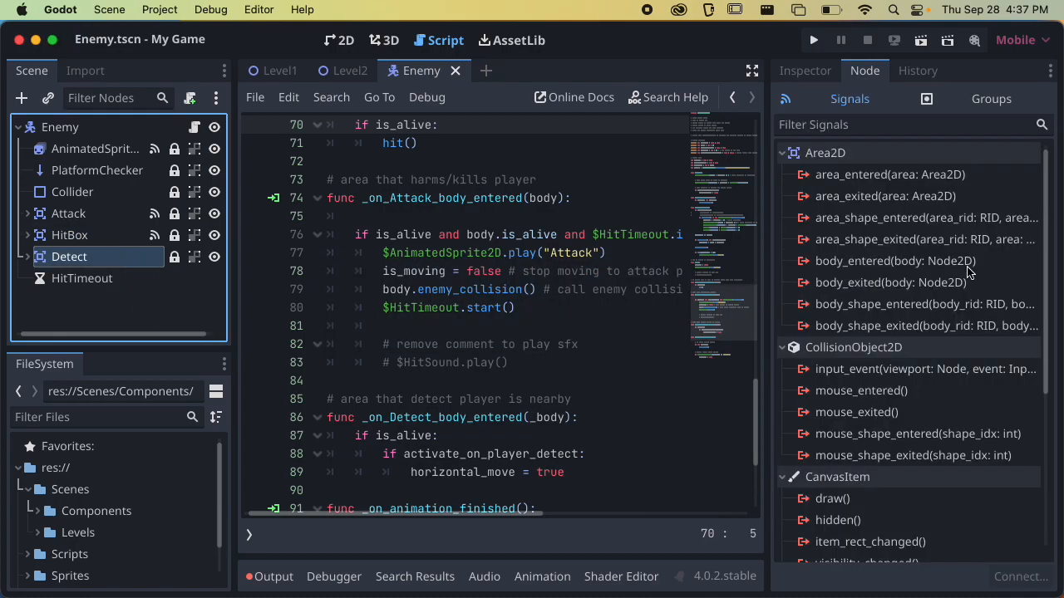
{"action": "left_click", "coordinate": [875, 266]}
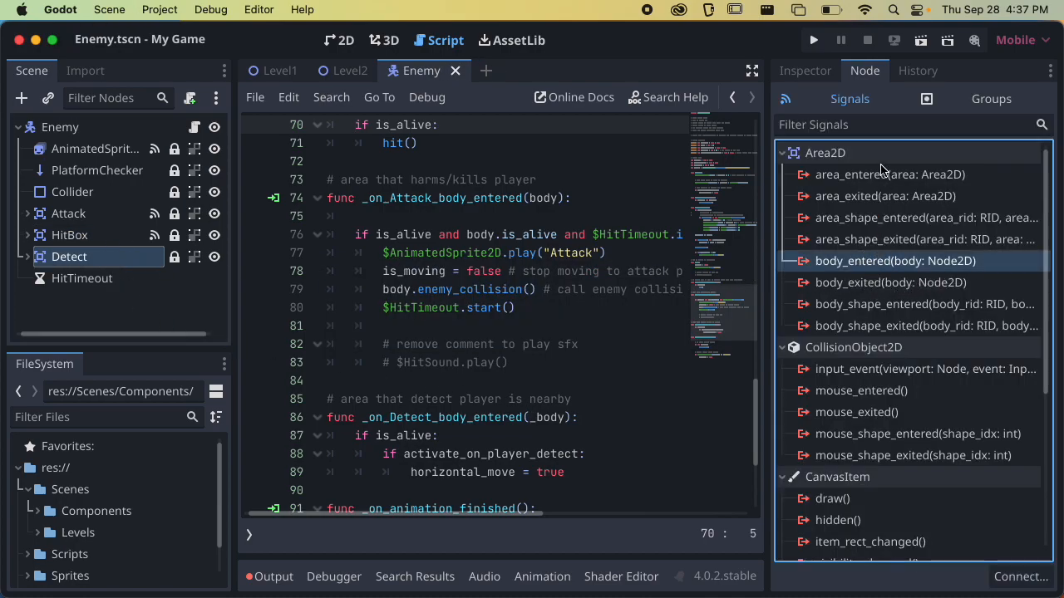
{"action": "double_click", "coordinate": [859, 260]}
{"action": "scroll", "coordinate": [485, 299], "scroll_direction": "down", "scroll_amount": 2}
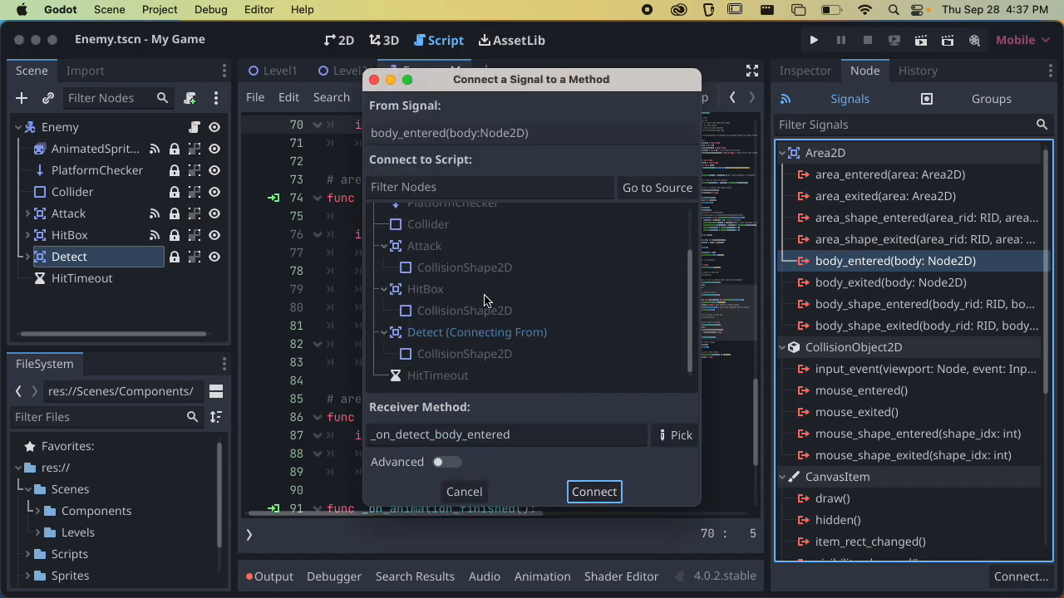
{"action": "left_click", "coordinate": [674, 434]}
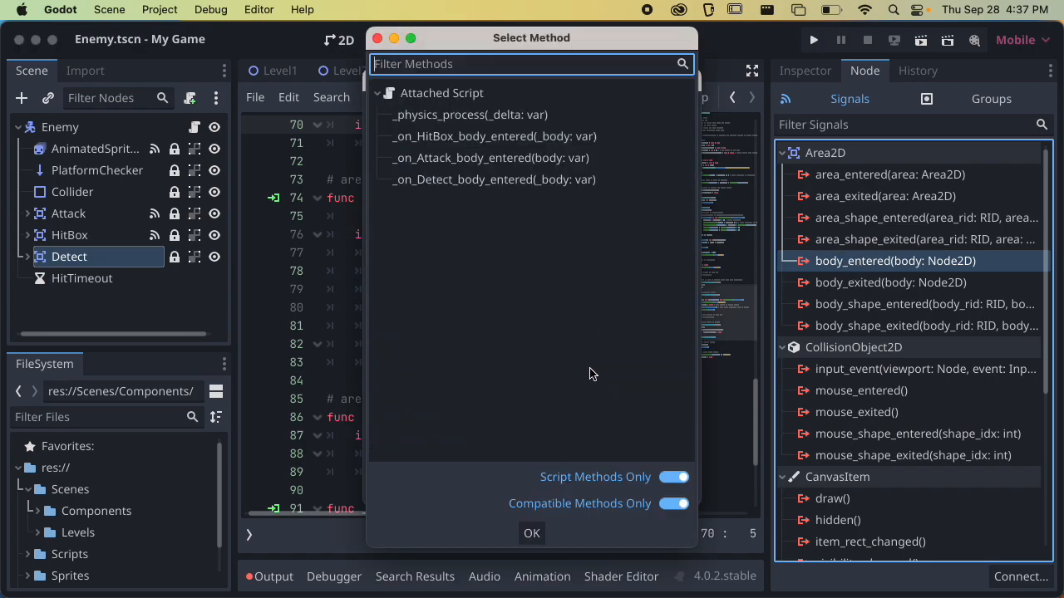
{"action": "left_click", "coordinate": [486, 181]}
{"action": "left_click", "coordinate": [552, 536]}
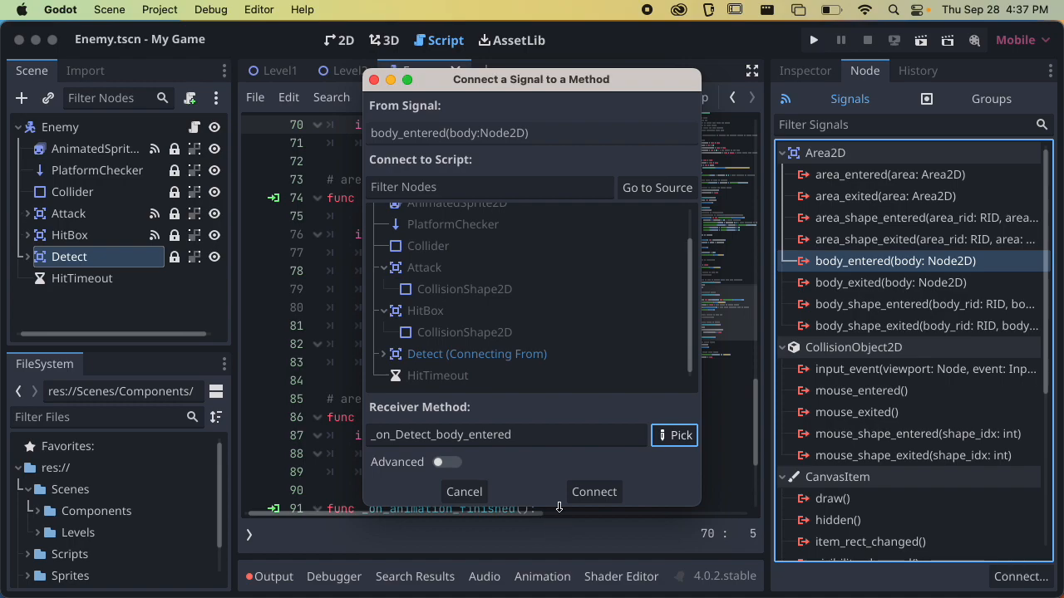
{"action": "left_click", "coordinate": [607, 495]}
{"action": "key", "text": "super+s"}
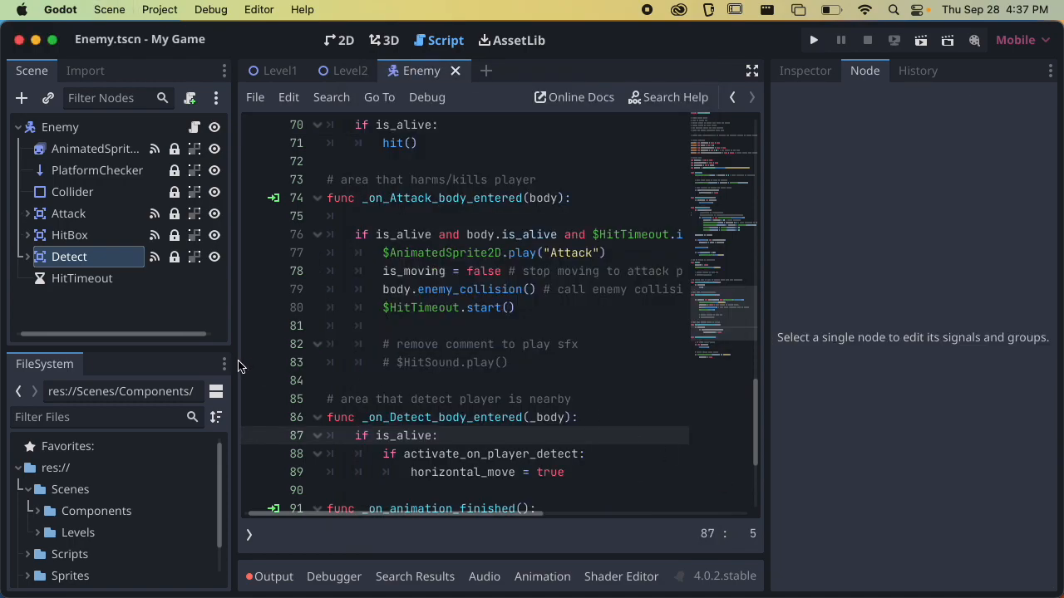
Review the Enemy script from its signal handlers back up to the exported editor settings
{"action": "scroll", "coordinate": [461, 330], "scroll_direction": "down", "scroll_amount": 4}
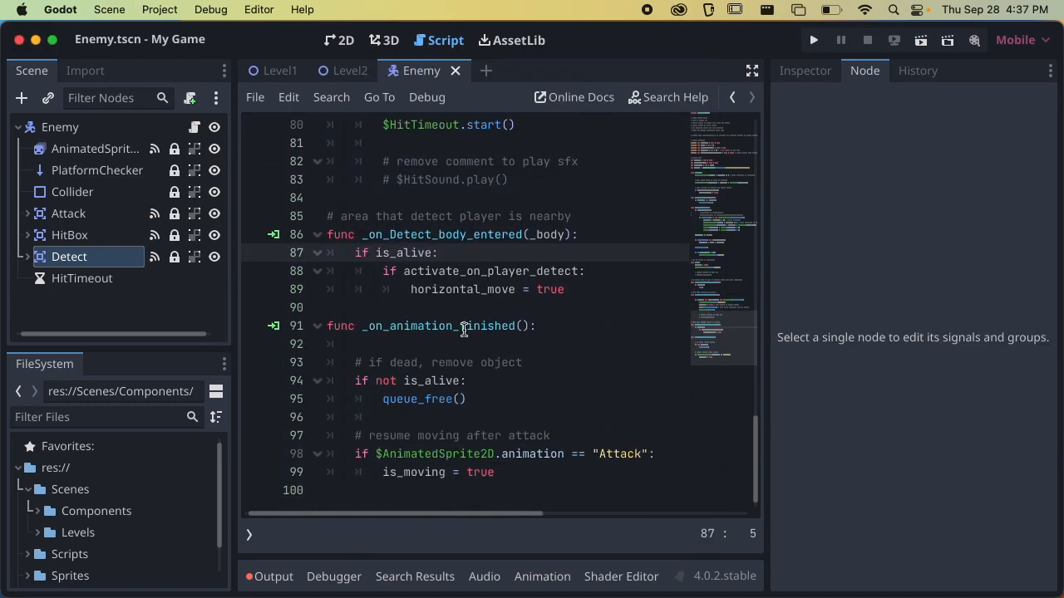
{"action": "scroll", "coordinate": [463, 330], "scroll_direction": "up", "scroll_amount": 8}
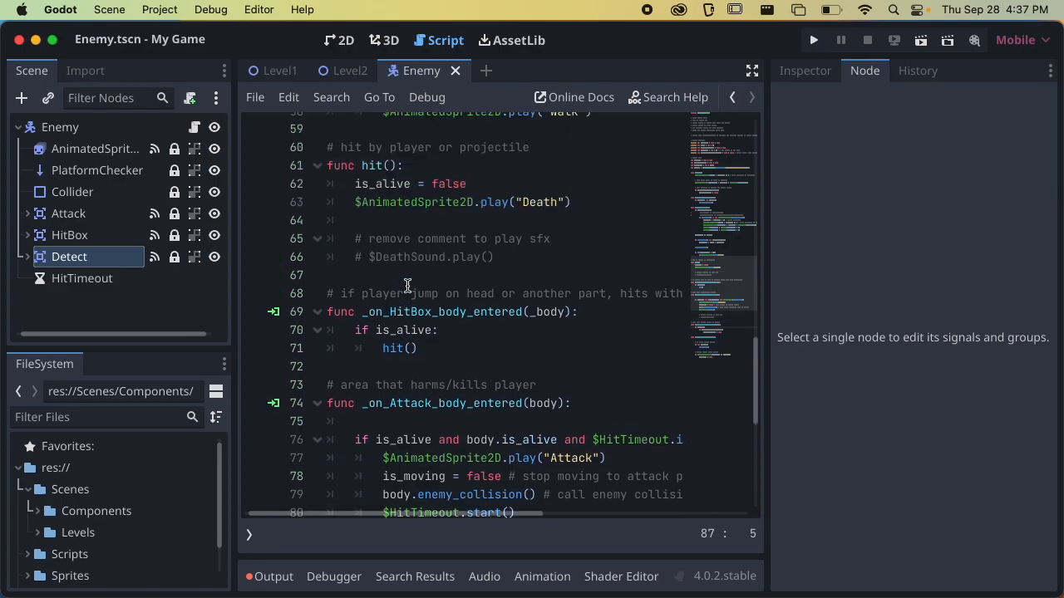
{"action": "scroll", "coordinate": [407, 286], "scroll_direction": "up", "scroll_amount": 9}
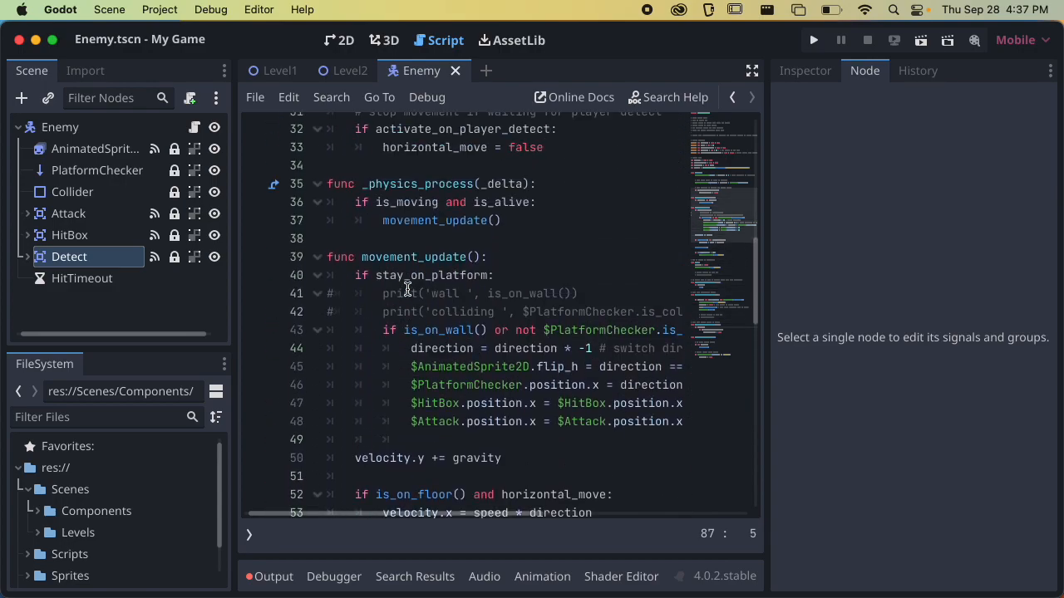
{"action": "scroll", "coordinate": [407, 289], "scroll_direction": "up", "scroll_amount": 6}
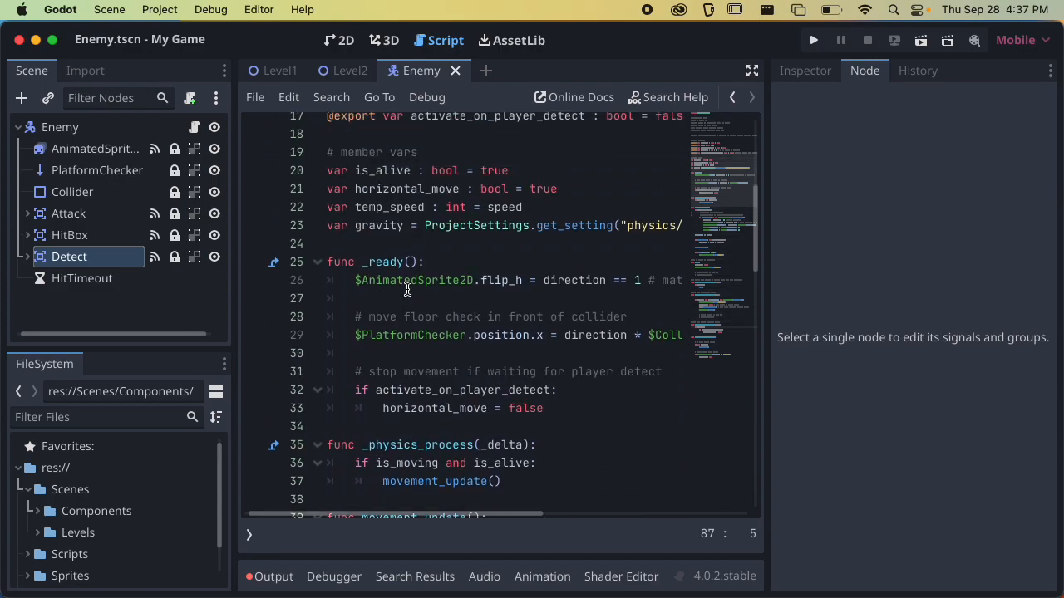
{"action": "scroll", "coordinate": [408, 288], "scroll_direction": "up", "scroll_amount": 5}
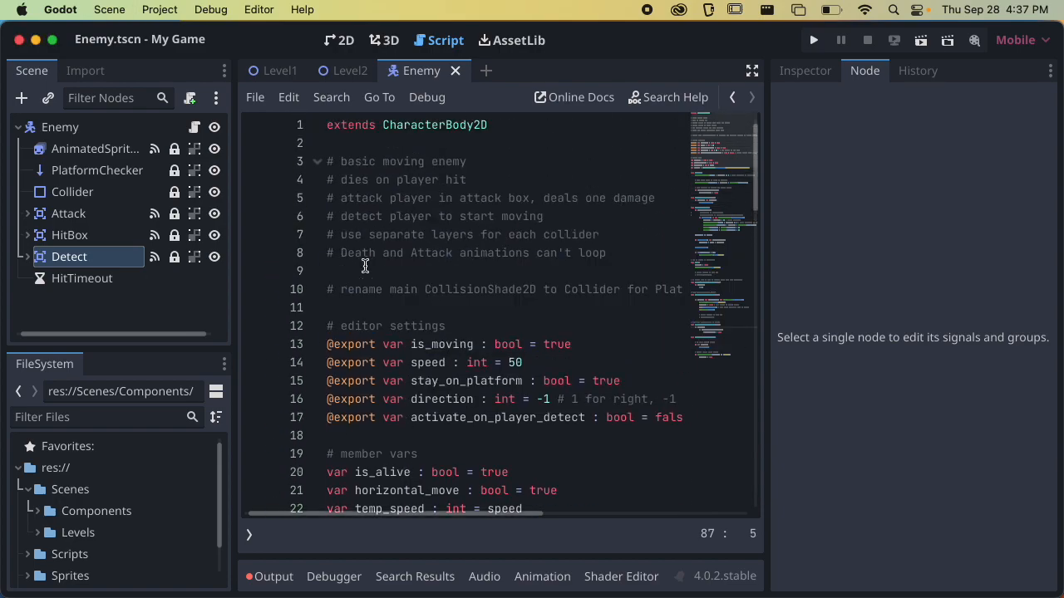
Inspect the Enemy root node's exported variables, floor options, and collision layer and mask
{"action": "left_click", "coordinate": [83, 127]}
{"action": "left_click", "coordinate": [805, 71]}
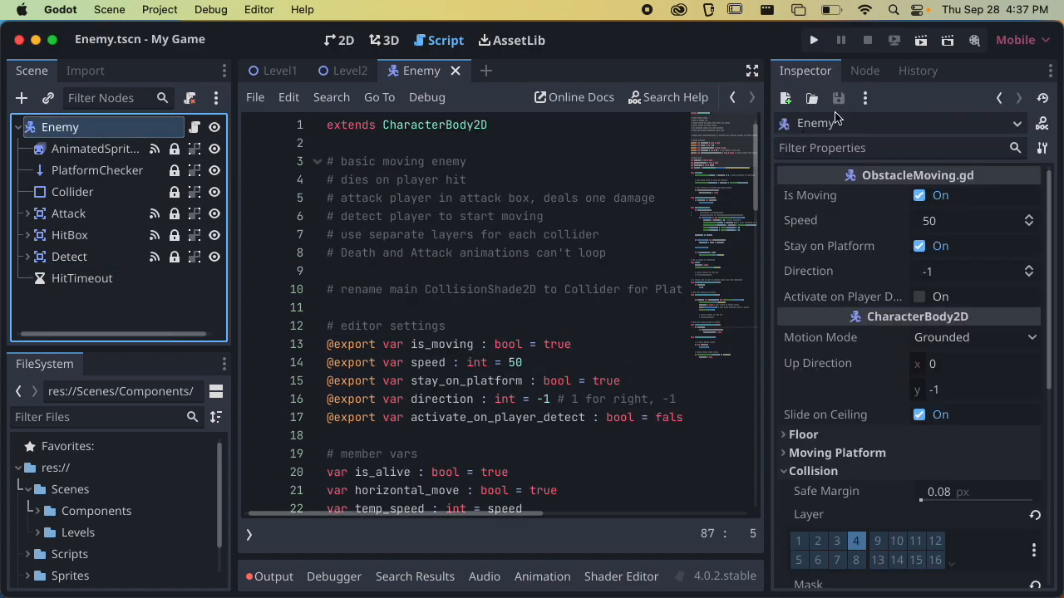
{"action": "scroll", "coordinate": [867, 283], "scroll_direction": "down", "scroll_amount": 2}
{"action": "left_click", "coordinate": [848, 415]}
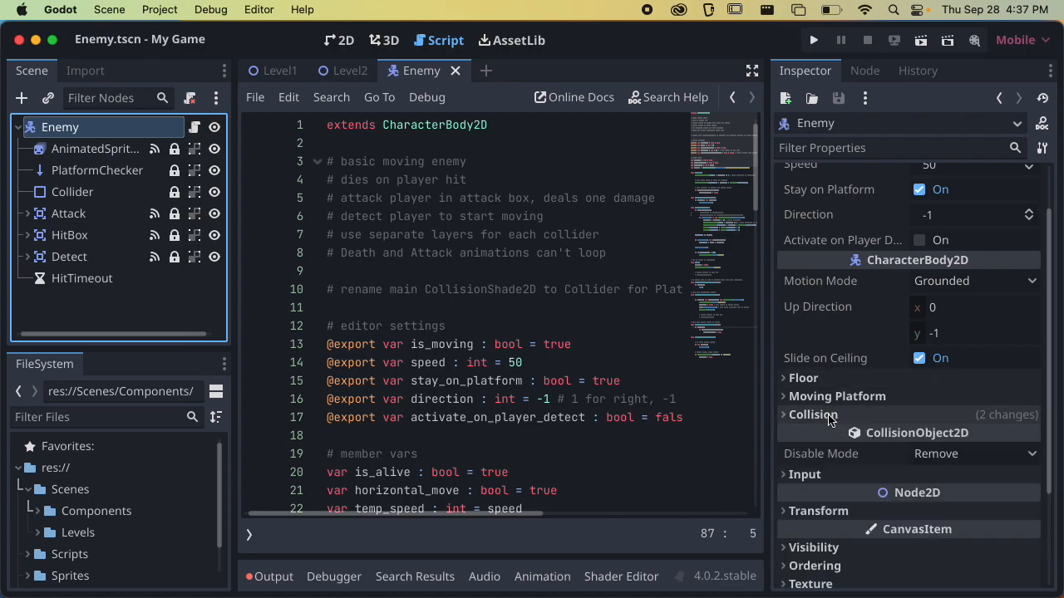
{"action": "left_click", "coordinate": [849, 378]}
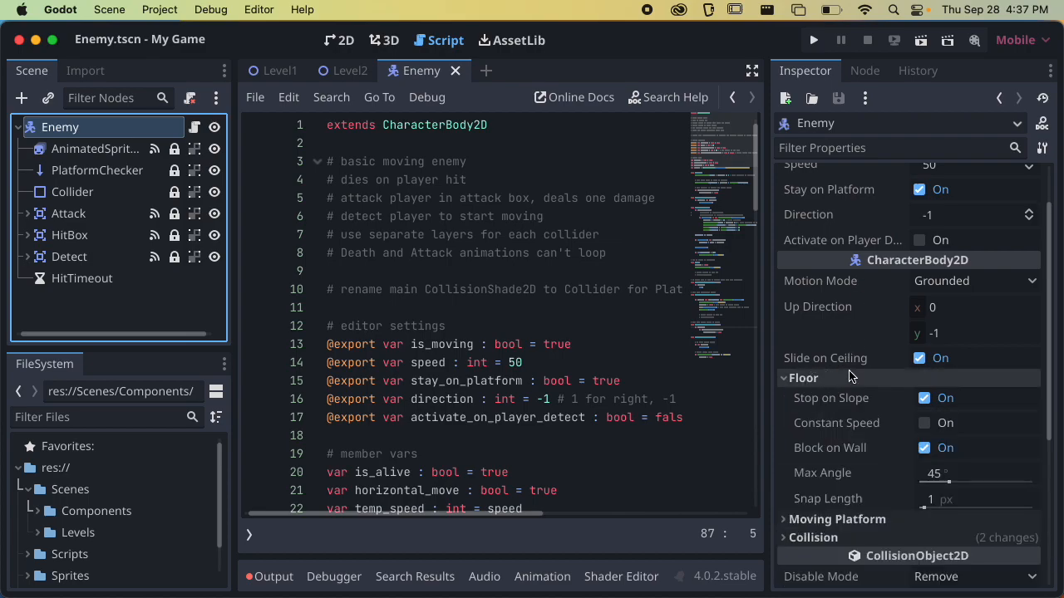
{"action": "left_click", "coordinate": [836, 379]}
{"action": "left_click", "coordinate": [836, 414]}
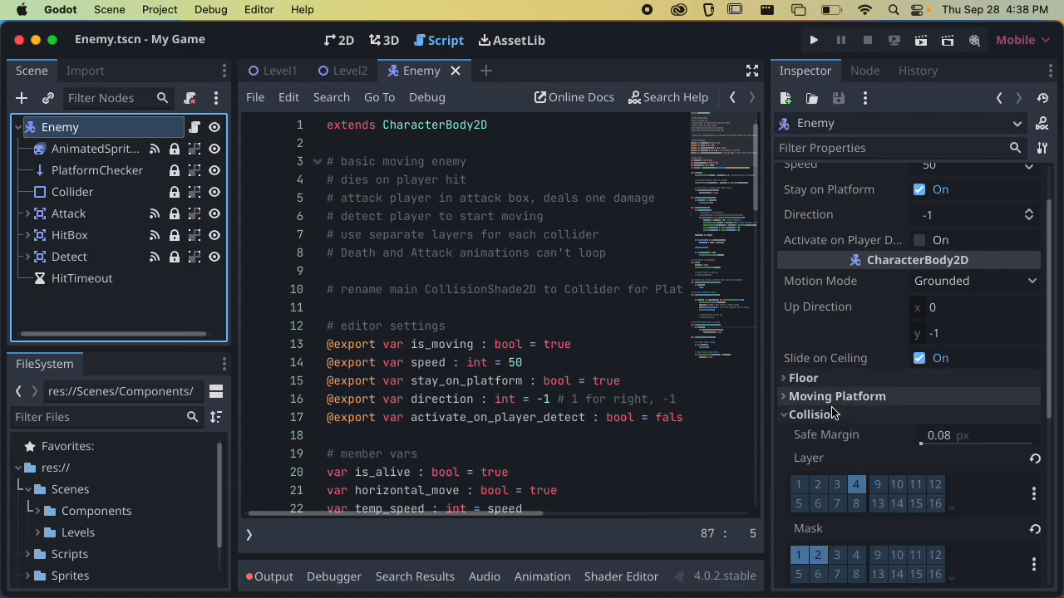
{"action": "scroll", "coordinate": [859, 388], "scroll_direction": "down", "scroll_amount": 5}
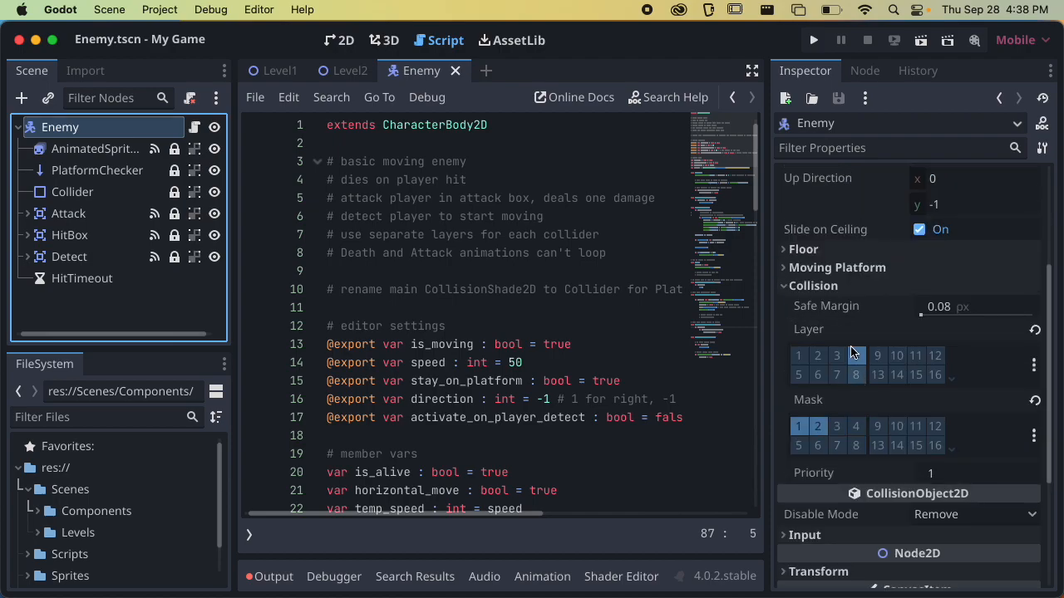
{"action": "left_click", "coordinate": [847, 292]}
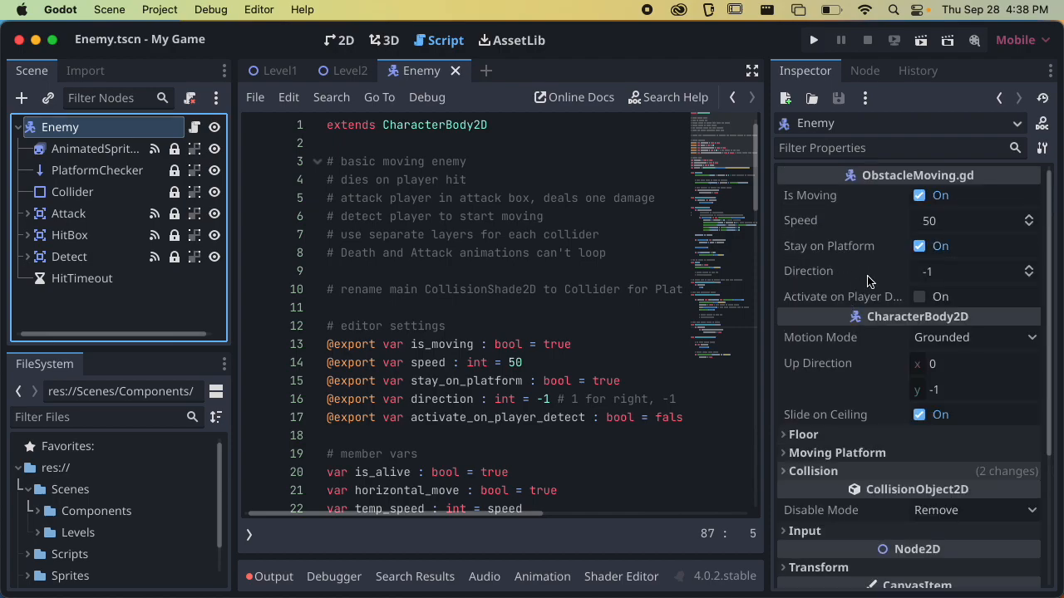
Check the Enemy root node's Input and Transform settings
{"action": "scroll", "coordinate": [862, 242], "scroll_direction": "down", "scroll_amount": 7}
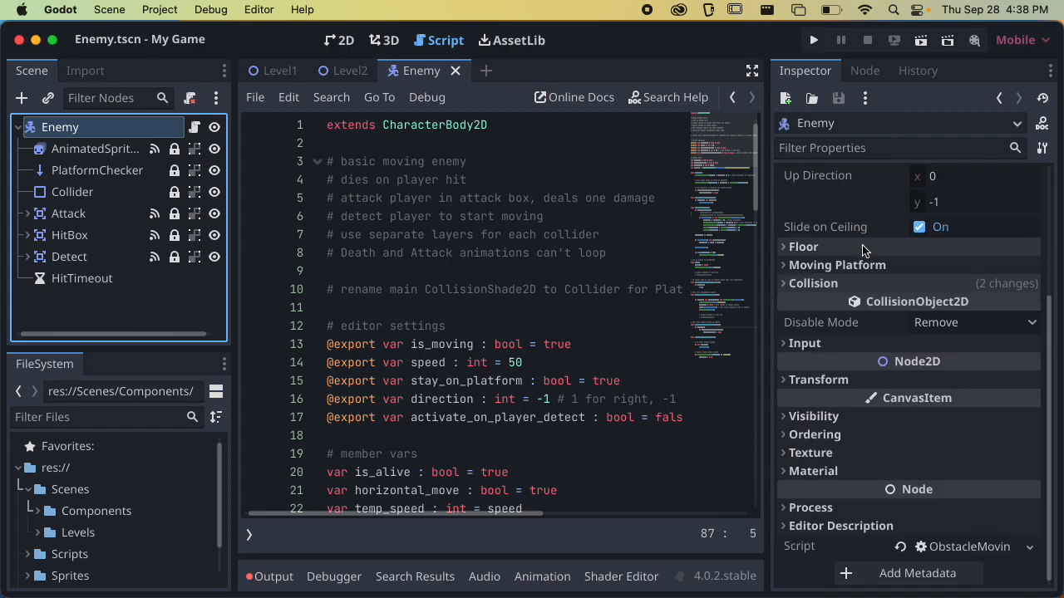
{"action": "left_click", "coordinate": [818, 380]}
{"action": "left_click", "coordinate": [832, 382]}
{"action": "left_click", "coordinate": [841, 346]}
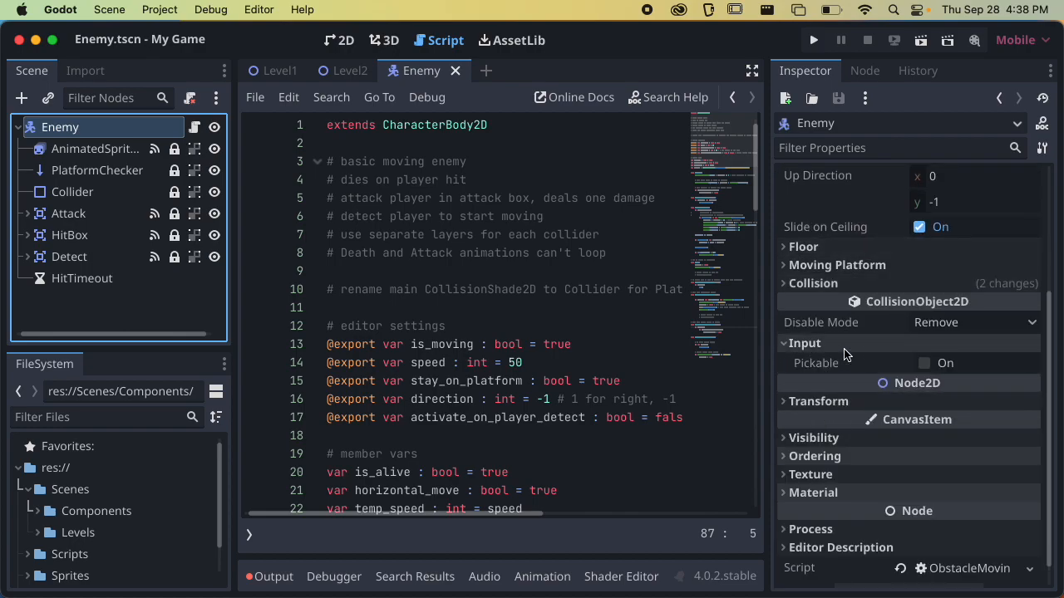
{"action": "left_click", "coordinate": [841, 344]}
{"action": "left_click", "coordinate": [830, 381]}
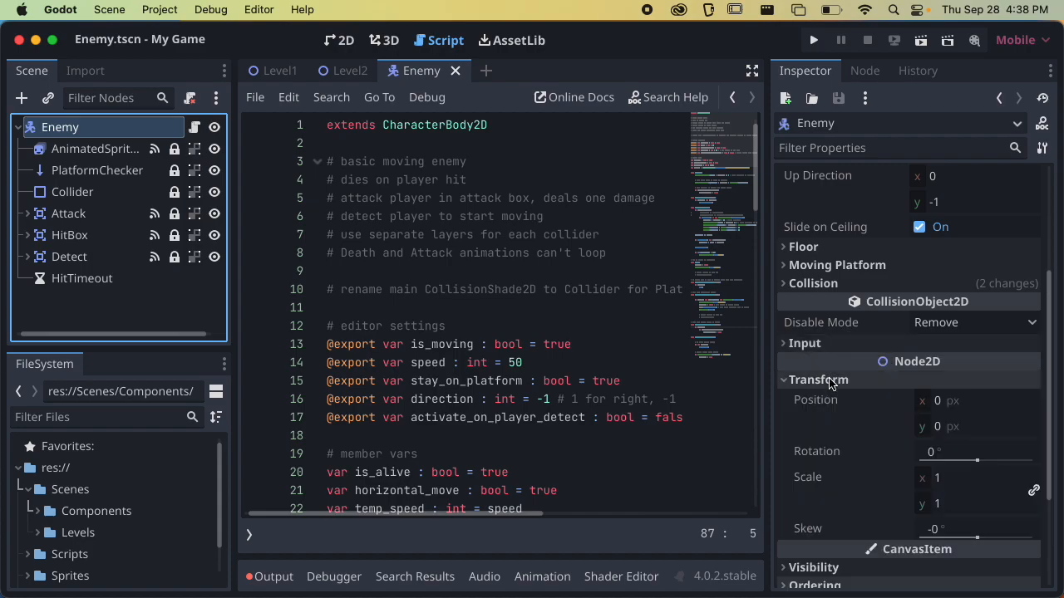
{"action": "left_click", "coordinate": [838, 385]}
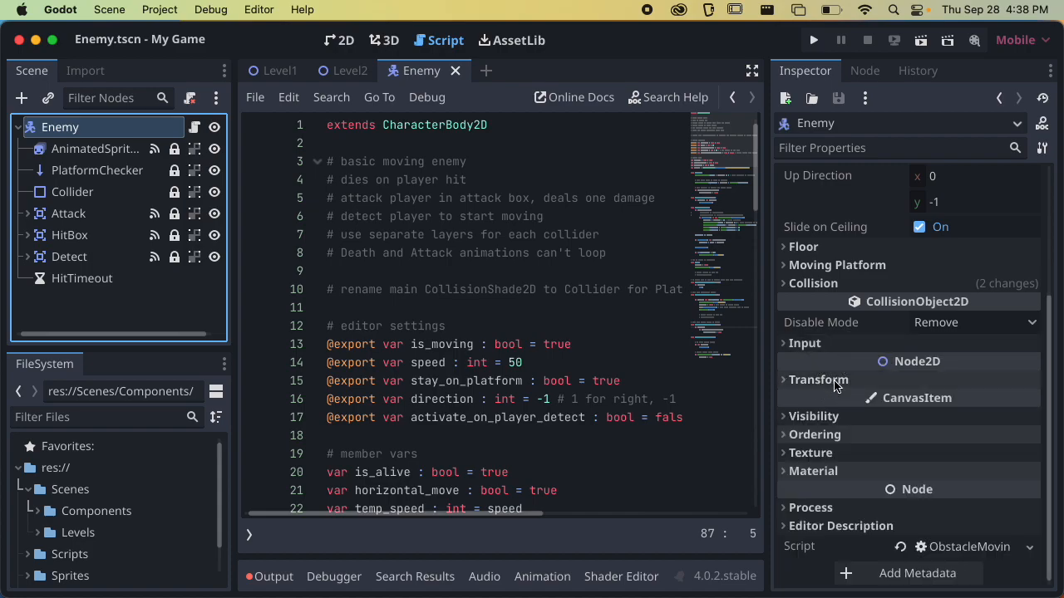
Examine the Enemy root node's collision, floor, moving platform and motion mode options without changing them
{"action": "left_click", "coordinate": [838, 284]}
{"action": "left_click", "coordinate": [845, 248]}
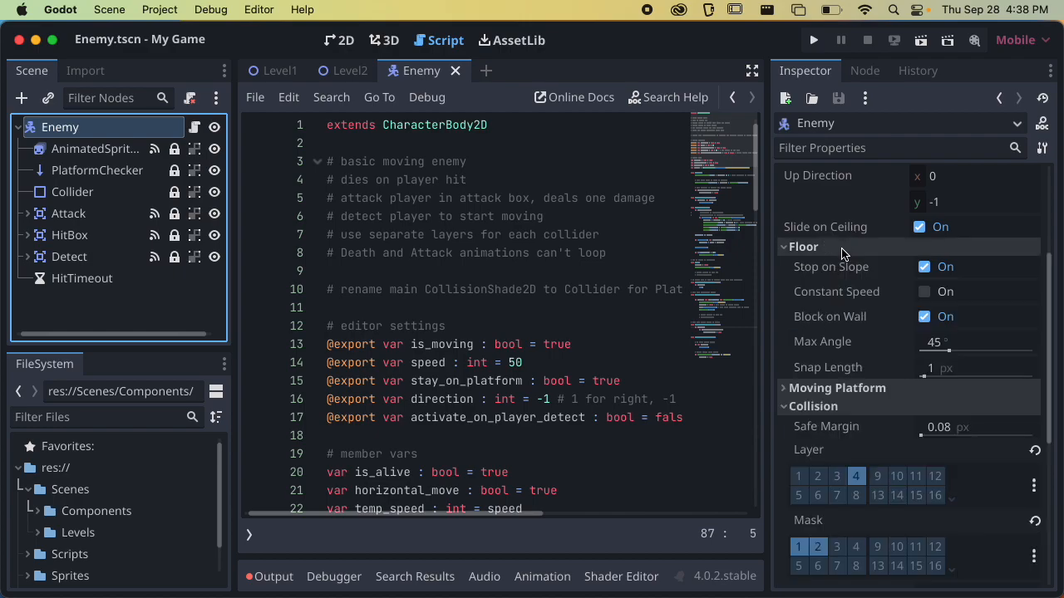
{"action": "left_click", "coordinate": [828, 388]}
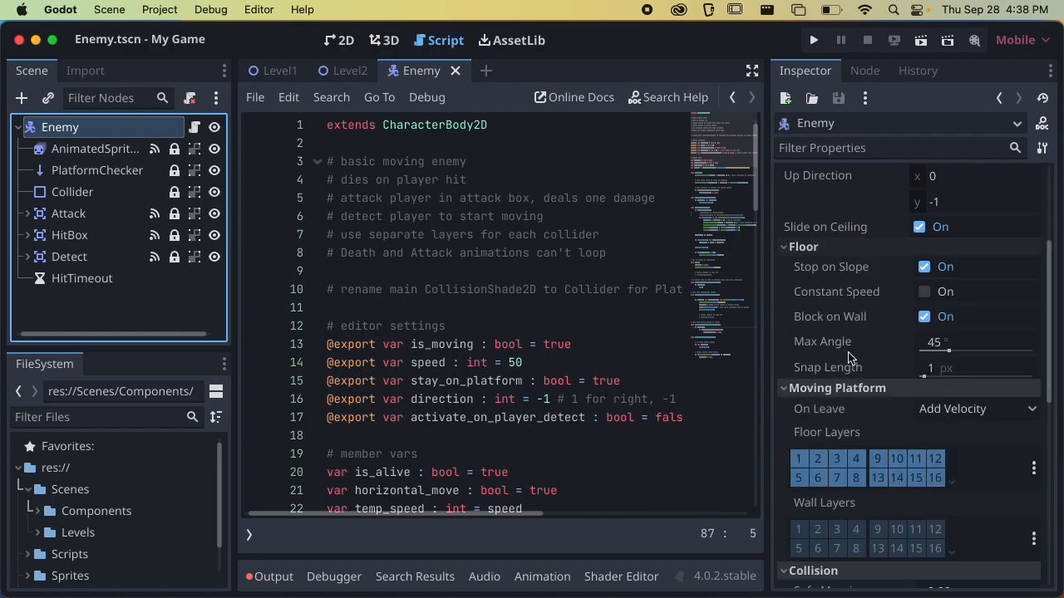
{"action": "scroll", "coordinate": [849, 358], "scroll_direction": "down", "scroll_amount": 3}
{"action": "scroll", "coordinate": [850, 329], "scroll_direction": "up", "scroll_amount": 3}
{"action": "left_click", "coordinate": [838, 404]}
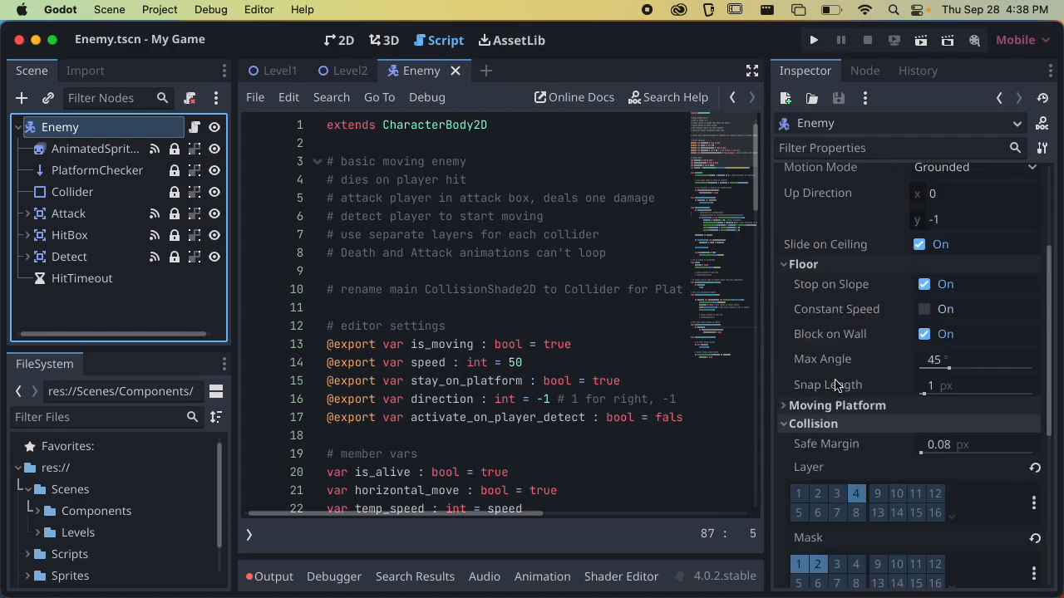
{"action": "left_click", "coordinate": [836, 266]}
{"action": "scroll", "coordinate": [831, 287], "scroll_direction": "up", "scroll_amount": 4}
{"action": "scroll", "coordinate": [840, 313], "scroll_direction": "up", "scroll_amount": 1}
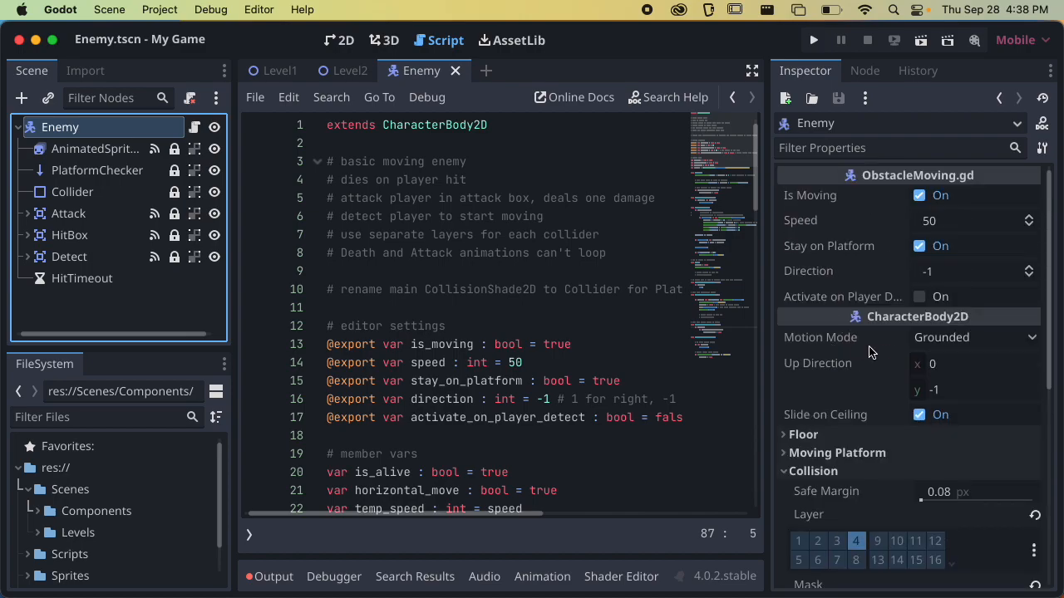
{"action": "left_click", "coordinate": [930, 338]}
{"action": "left_click", "coordinate": [915, 346]}
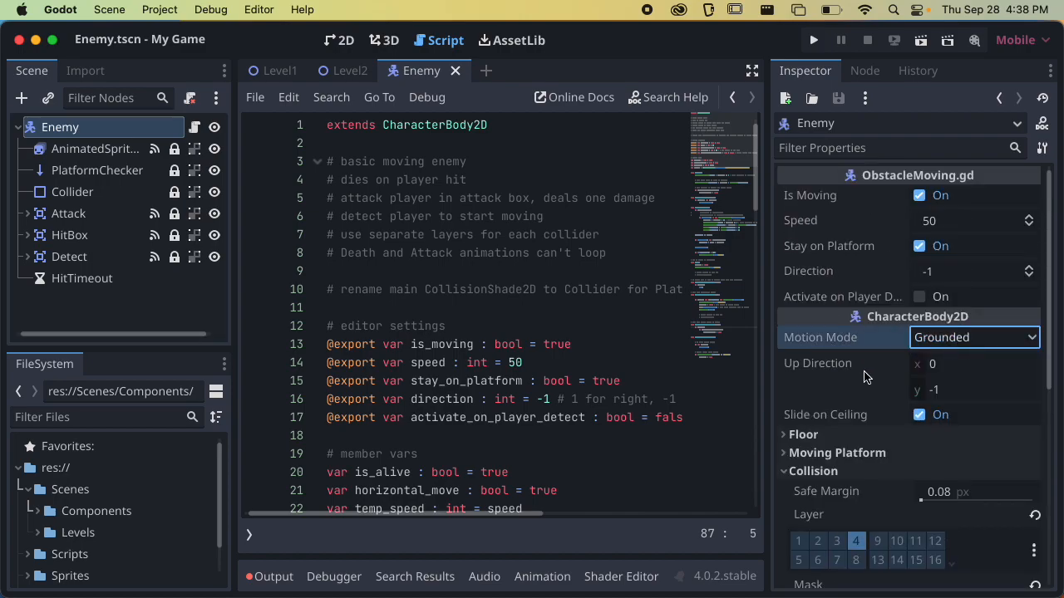
{"action": "left_click", "coordinate": [814, 471]}
{"action": "scroll", "coordinate": [844, 336], "scroll_direction": "down", "scroll_amount": 4}
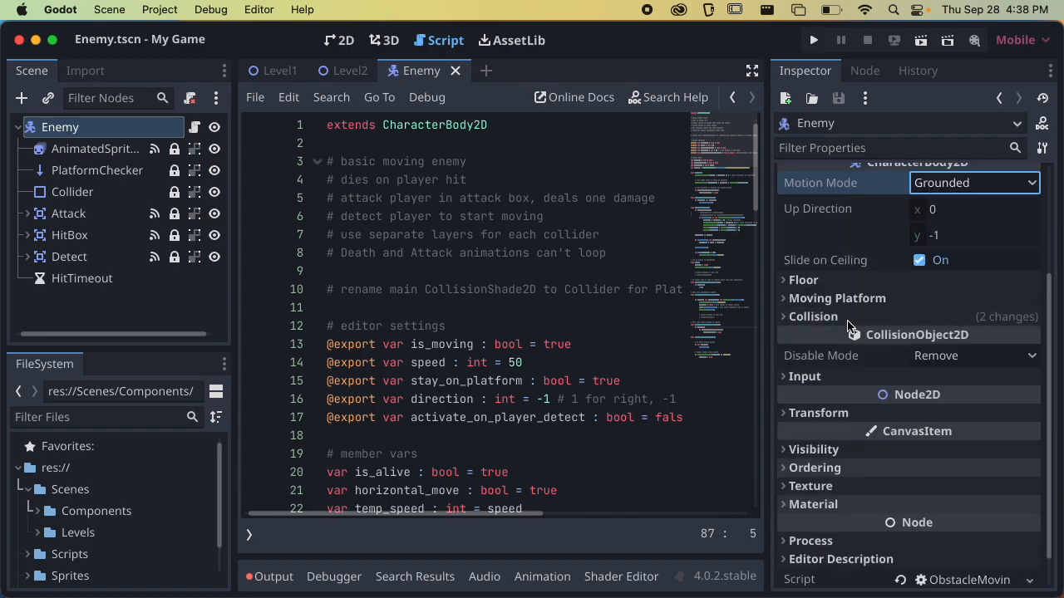
Open Level2 in the 2D view, run it, move the player across the gap into the snake enemy, and quit the game
{"action": "left_click", "coordinate": [340, 40]}
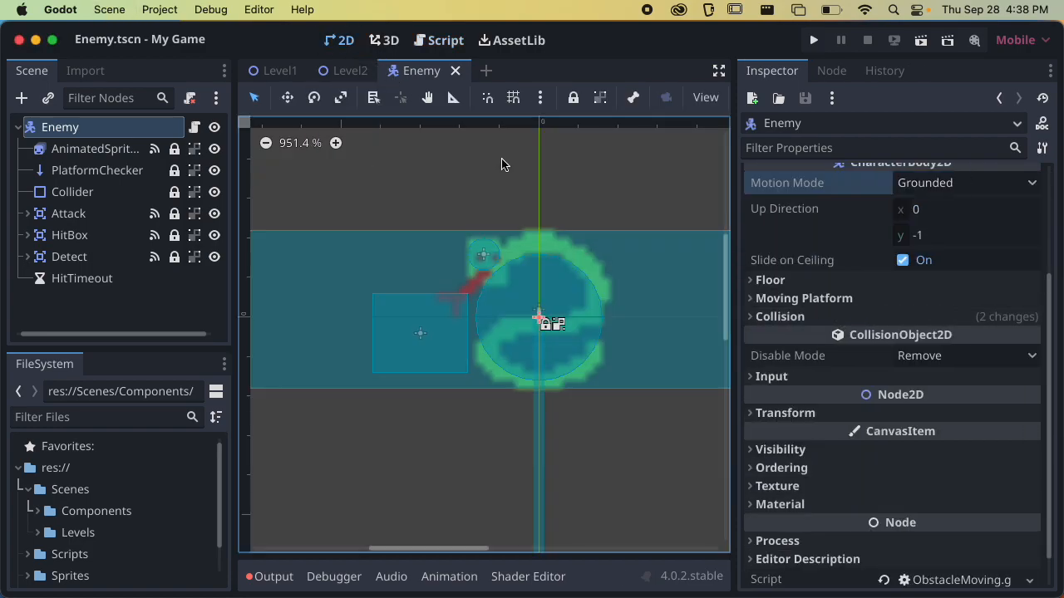
{"action": "left_click", "coordinate": [335, 69]}
{"action": "key", "text": "super+r"}
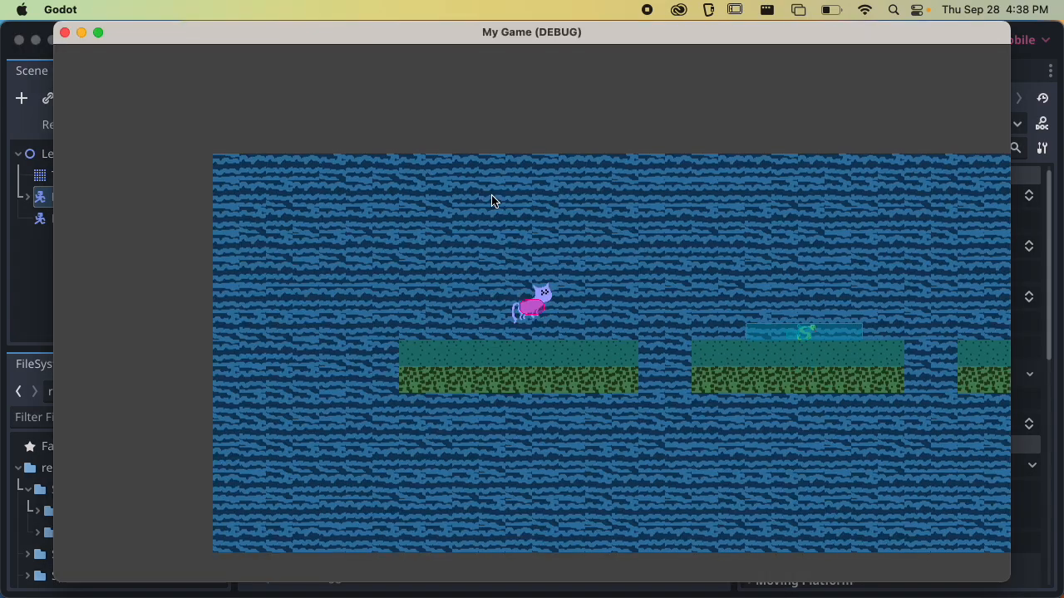
{"action": "key", "text": "Right"}
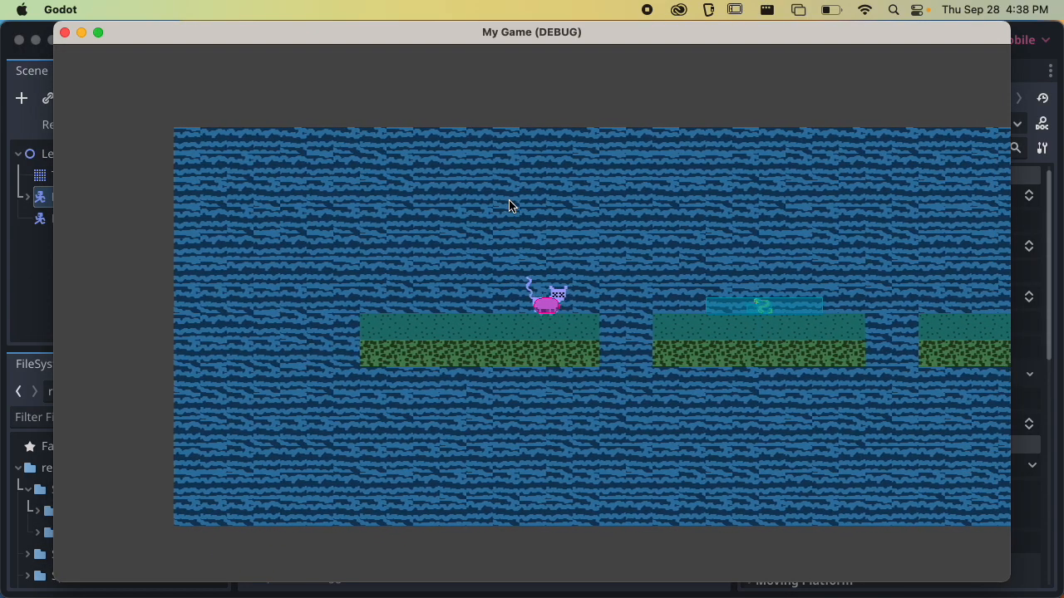
{"action": "key", "text": "space"}
{"action": "key", "text": "Right"}
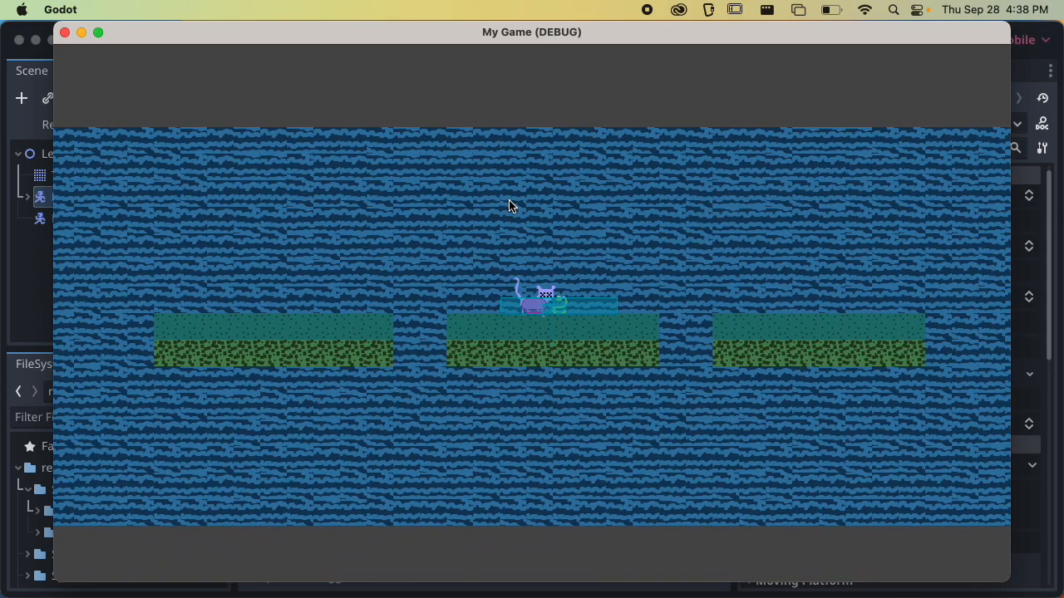
{"action": "key", "text": "Left"}
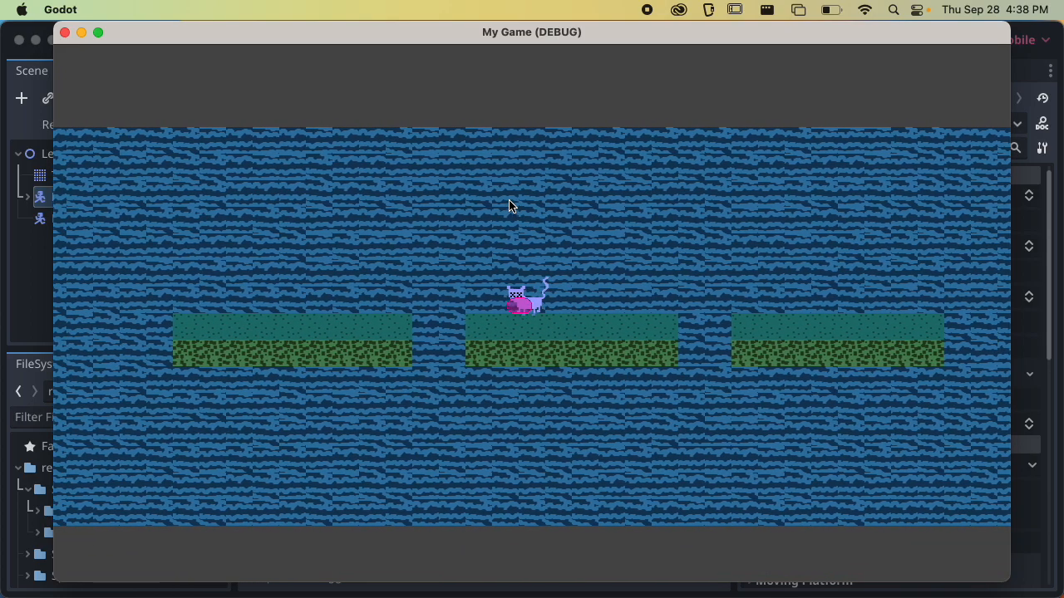
{"action": "key", "text": "super+q"}
Run Level2 again, jump the player across the gap onto the snake enemy, turn back, and quit the game
{"action": "key", "text": "super+r"}
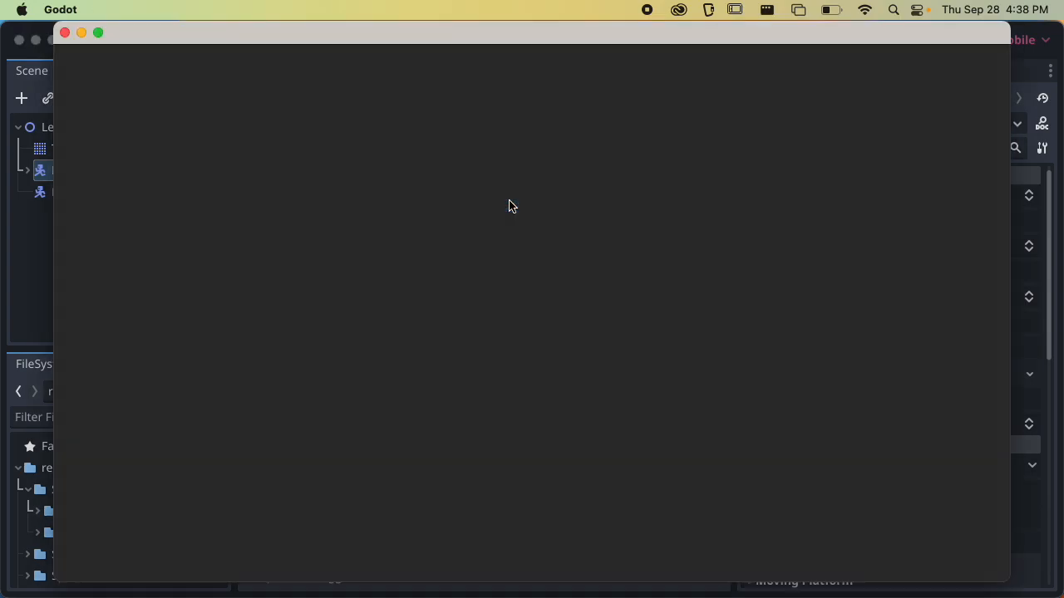
{"action": "key", "text": "Right"}
{"action": "key", "text": "space"}
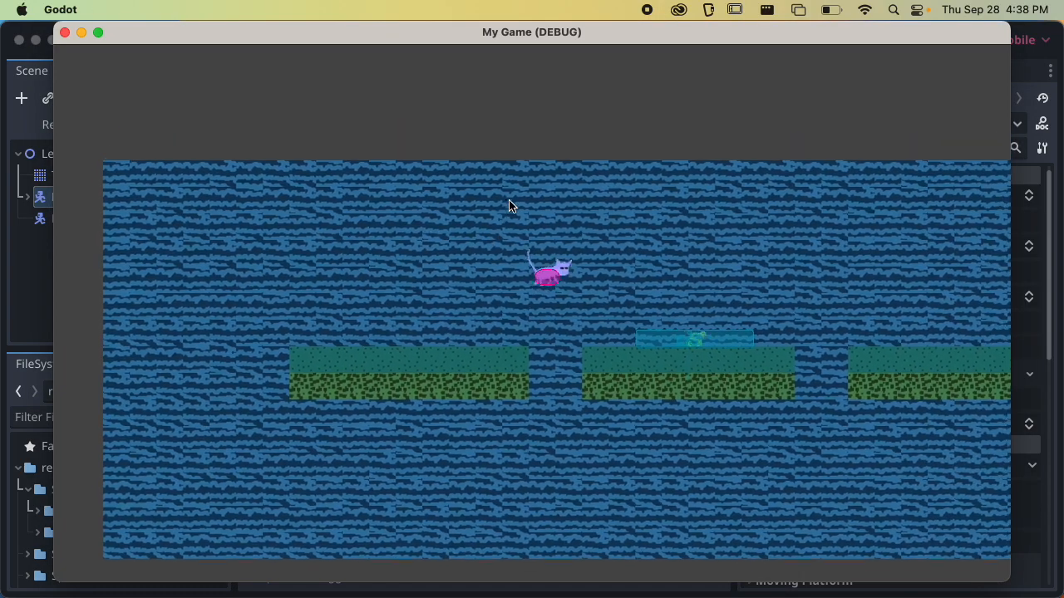
{"action": "key", "text": "Right"}
{"action": "key", "text": "space"}
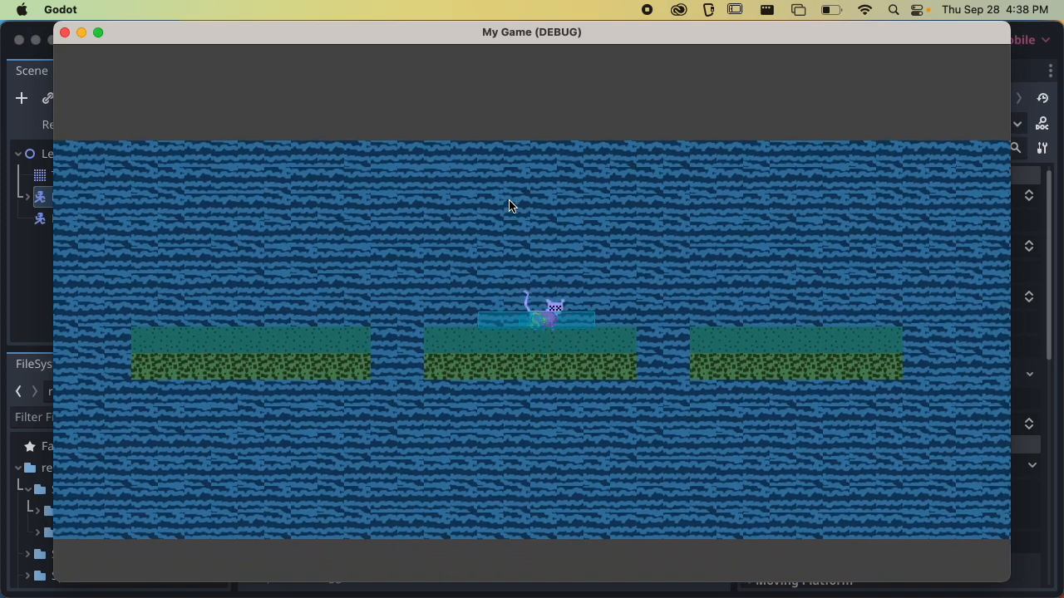
{"action": "key", "text": "Left"}
{"action": "key", "text": "Left"}
{"action": "key", "text": "space"}
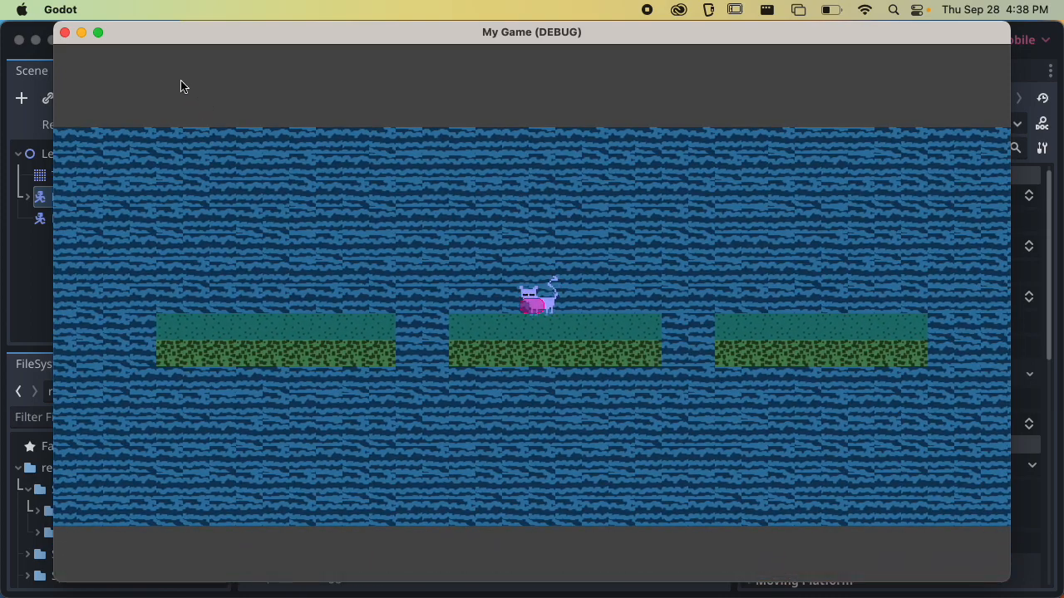
{"action": "left_click", "coordinate": [64, 33]}
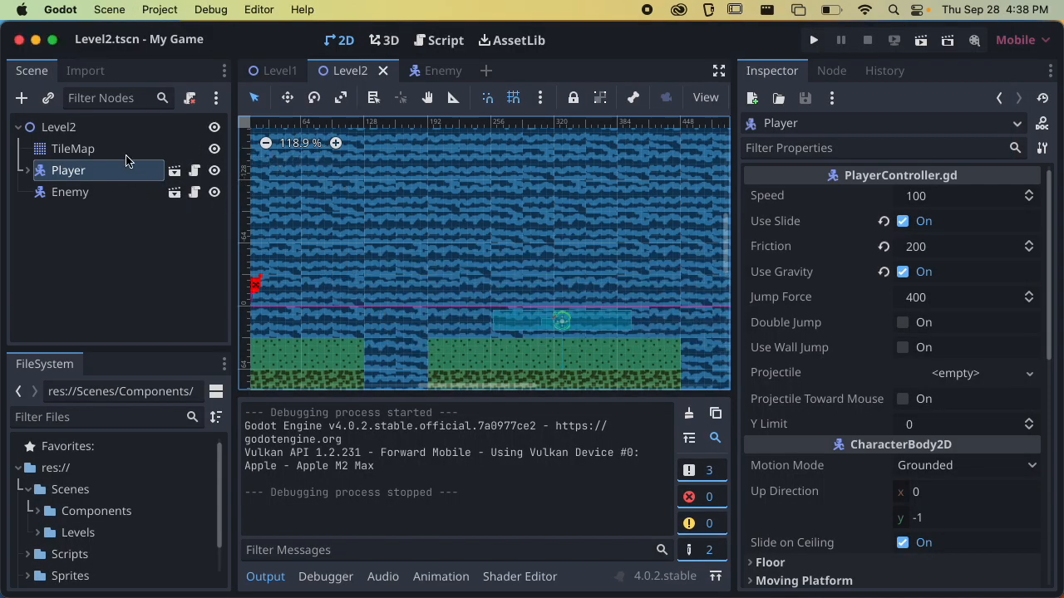
Turn on Activate on Player Detect for the Enemy instance in Level2 and save the scene
{"action": "left_click", "coordinate": [83, 192]}
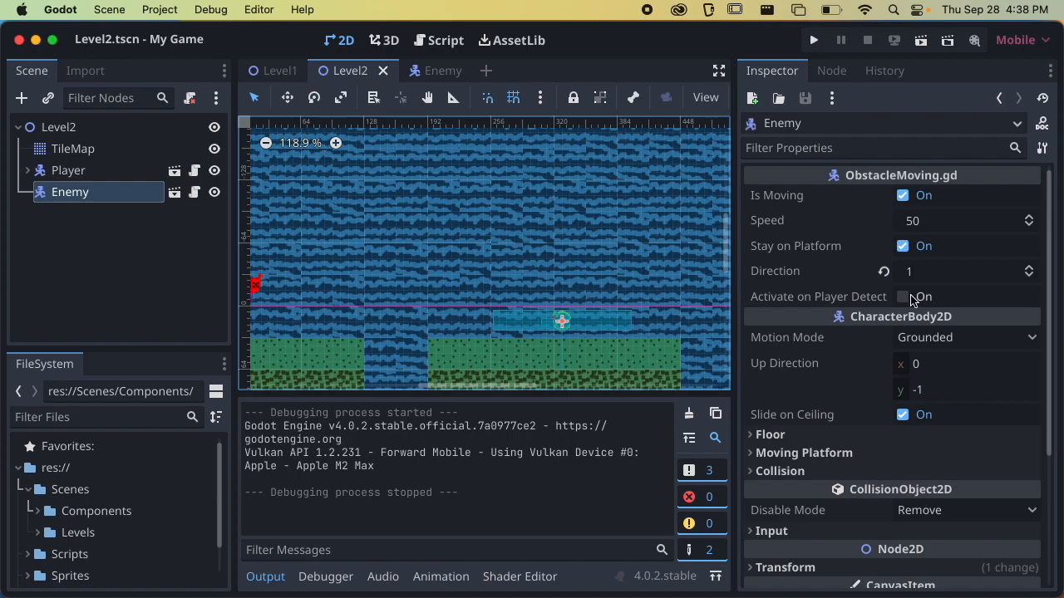
{"action": "left_click", "coordinate": [901, 296]}
{"action": "key", "text": "super+s"}
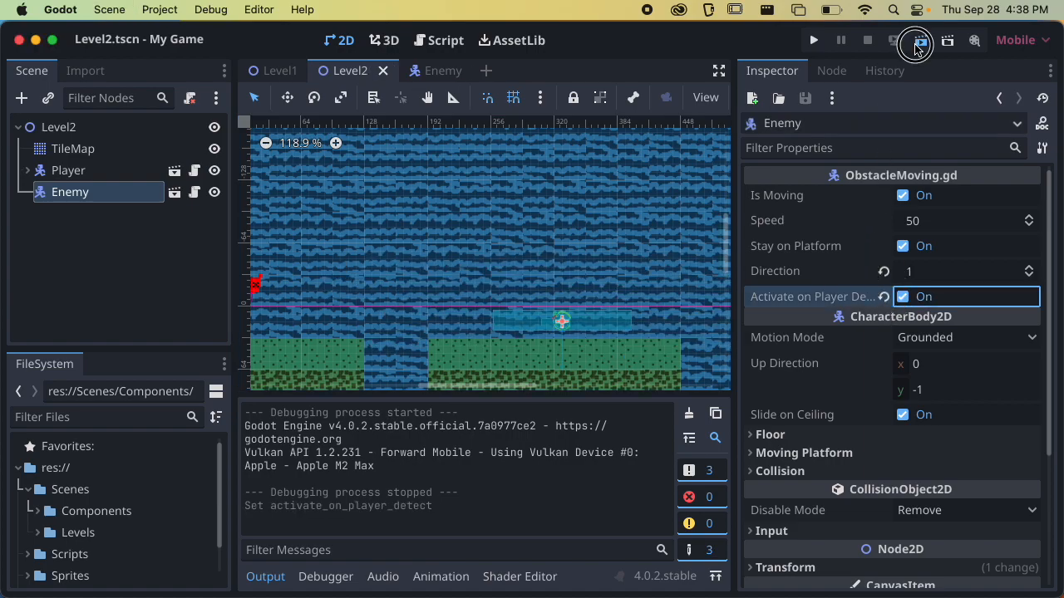
Play Level2 to test the enemy's player detection by approaching the snake on the middle platform, and quit the game
{"action": "left_click", "coordinate": [920, 40]}
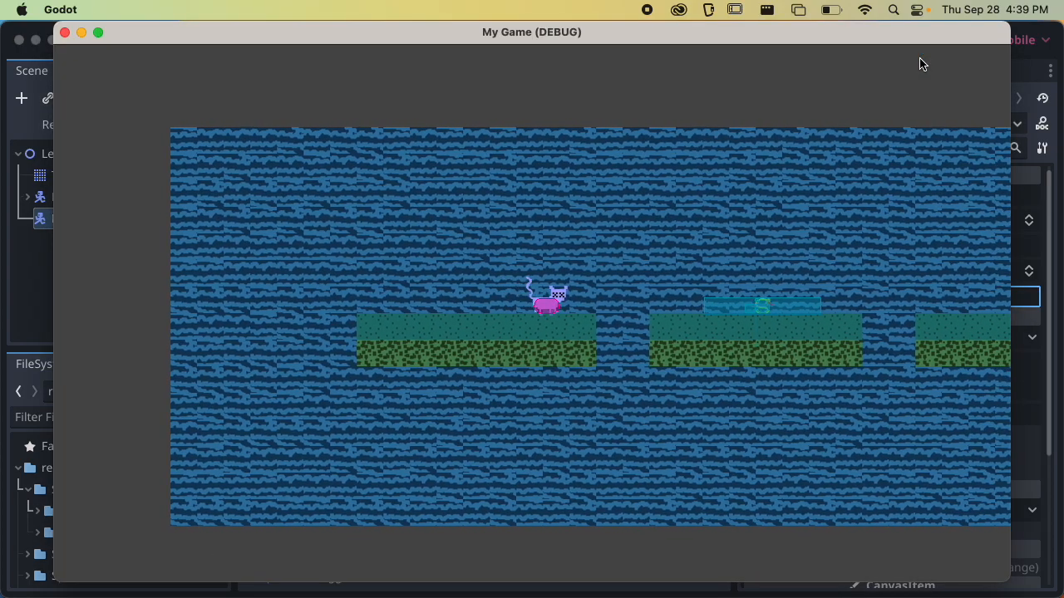
{"action": "key", "text": "Left"}
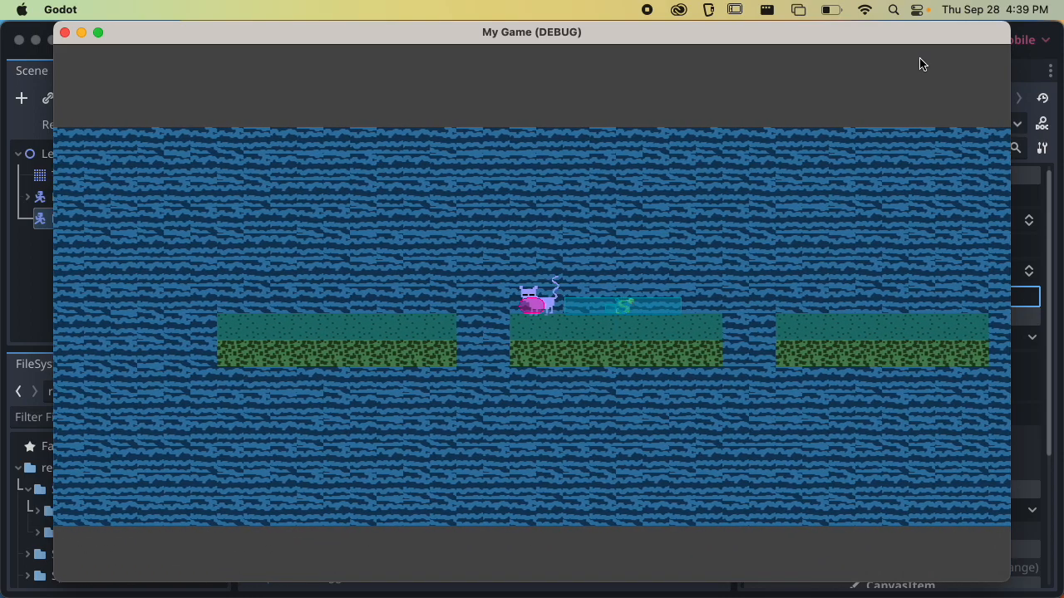
{"action": "key", "text": "Right"}
{"action": "key", "text": "space"}
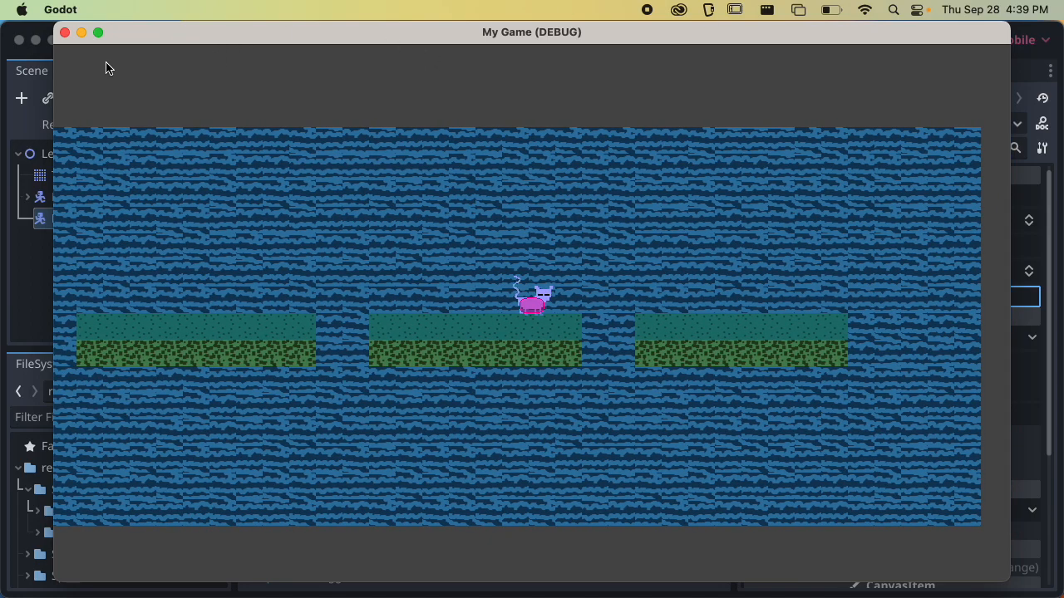
{"action": "left_click", "coordinate": [65, 33]}
Examine which named collision layers and masks are assigned to the Enemy instance in Level2
{"action": "scroll", "coordinate": [492, 277], "scroll_direction": "down", "scroll_amount": 2}
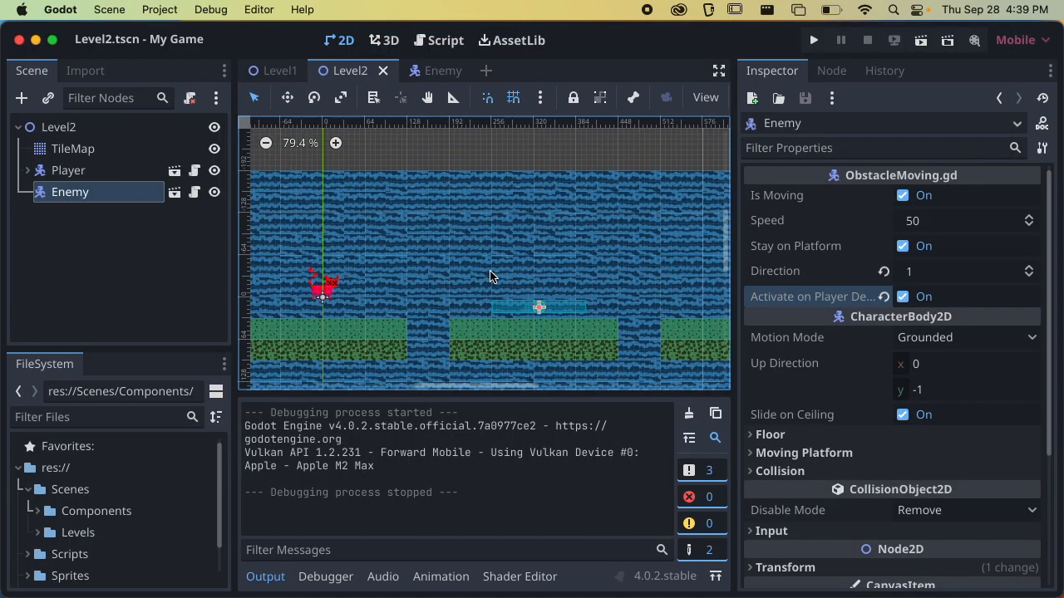
{"action": "scroll", "coordinate": [524, 249], "scroll_direction": "down", "scroll_amount": 1}
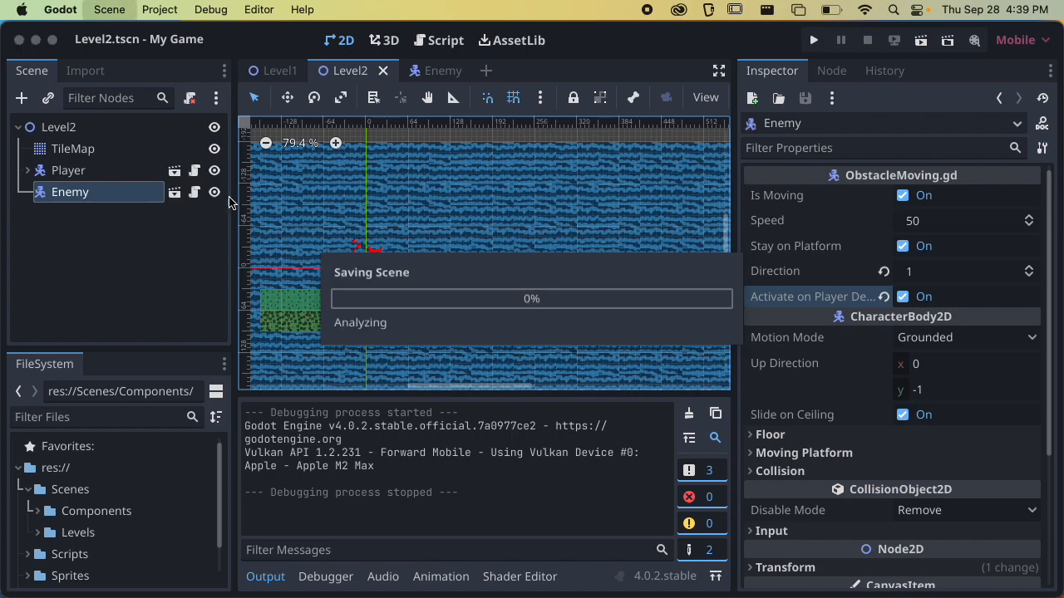
{"action": "left_click", "coordinate": [105, 203]}
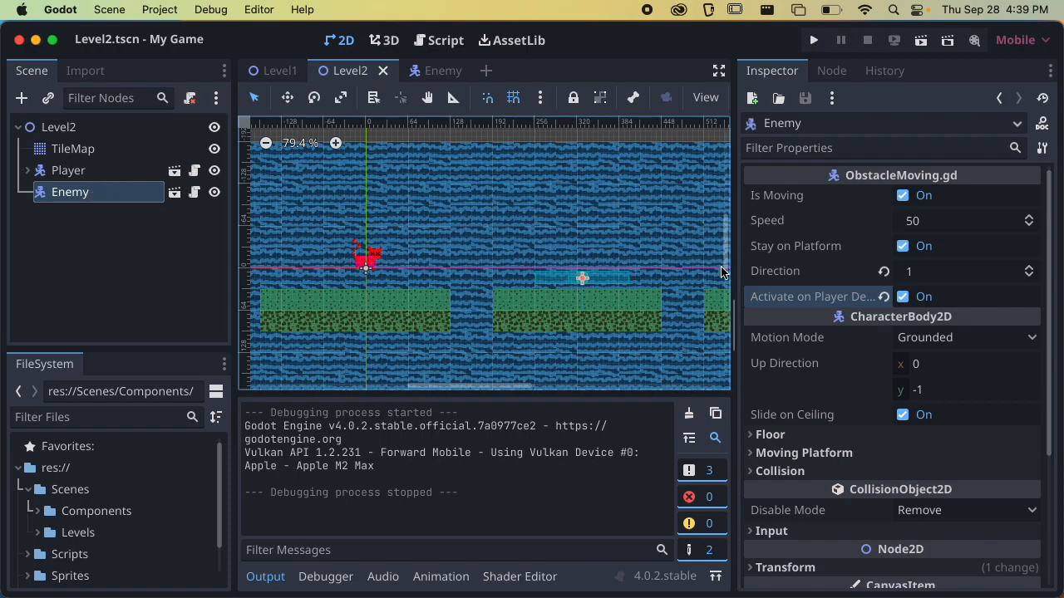
{"action": "scroll", "coordinate": [829, 342], "scroll_direction": "down", "scroll_amount": 3}
{"action": "scroll", "coordinate": [833, 339], "scroll_direction": "up", "scroll_amount": 3}
{"action": "left_click", "coordinate": [819, 470]}
{"action": "scroll", "coordinate": [831, 424], "scroll_direction": "down", "scroll_amount": 3}
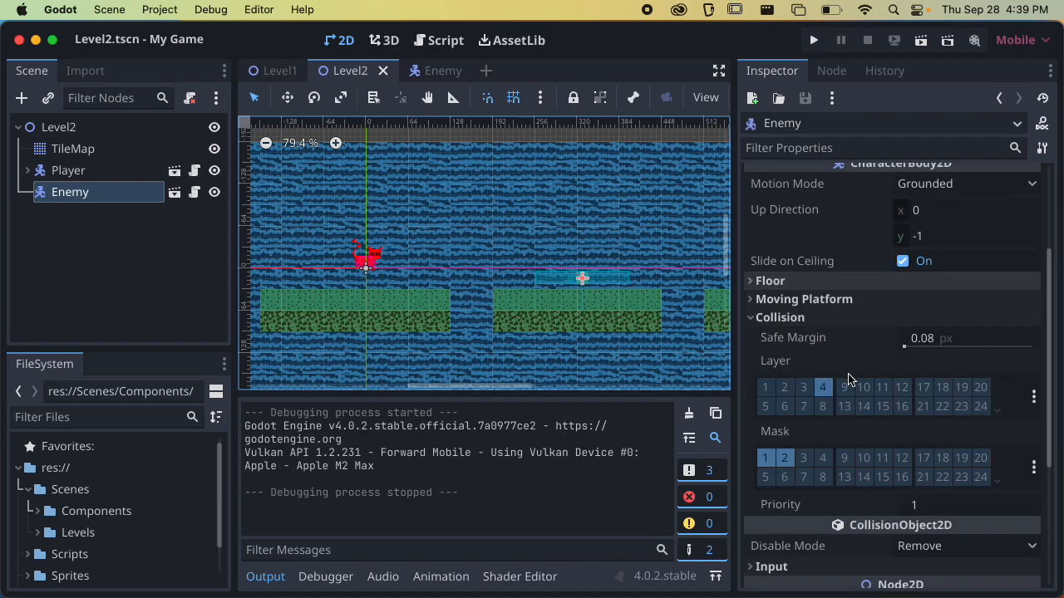
{"action": "scroll", "coordinate": [848, 379], "scroll_direction": "down", "scroll_amount": 3}
{"action": "scroll", "coordinate": [841, 365], "scroll_direction": "up", "scroll_amount": 1}
{"action": "left_click", "coordinate": [1033, 274]}
{"action": "left_click", "coordinate": [1033, 271]}
{"action": "left_click", "coordinate": [1034, 342]}
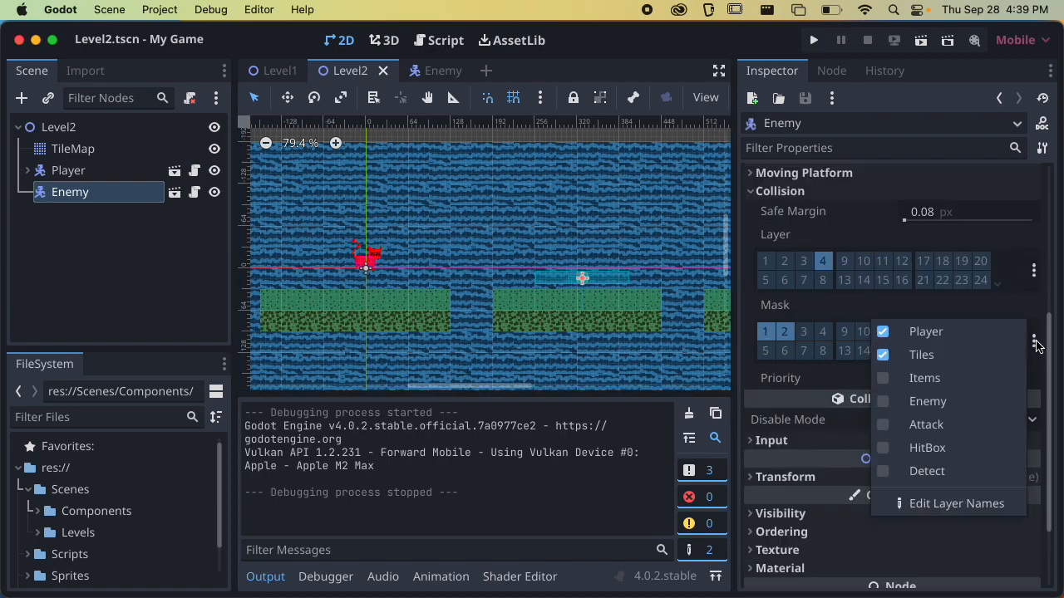
{"action": "left_click", "coordinate": [1031, 342]}
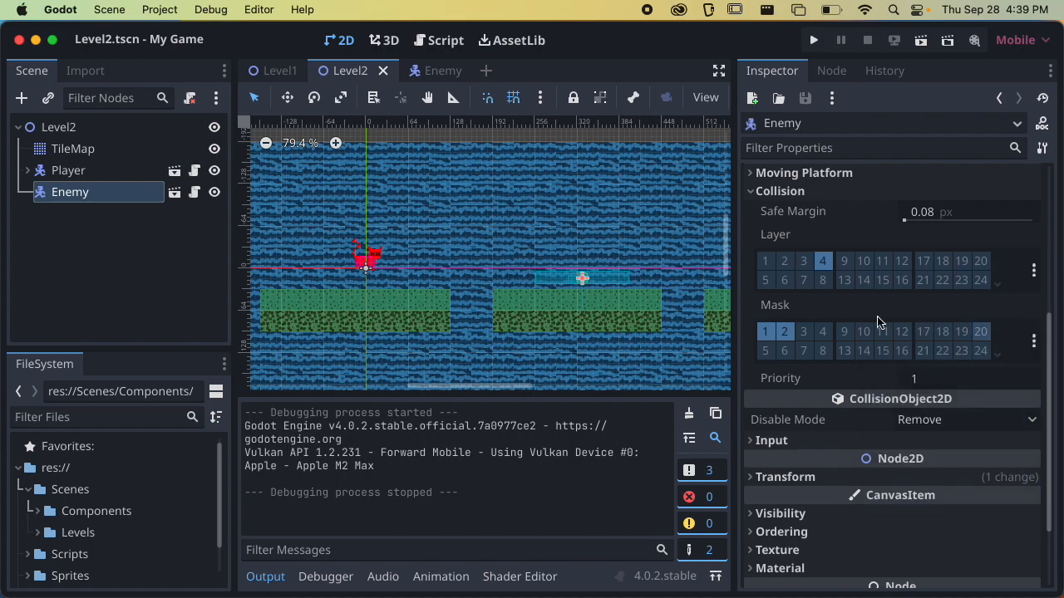
Check the named collision layer and mask assignments in the physics layer of the TileMap's TileSet
{"action": "left_click", "coordinate": [73, 148]}
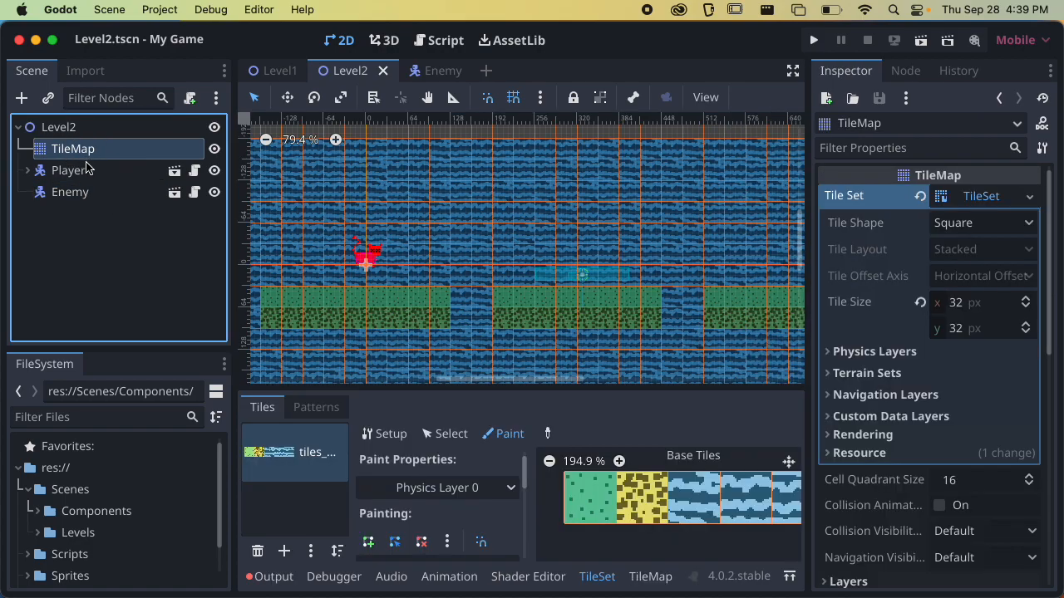
{"action": "left_click", "coordinate": [962, 197]}
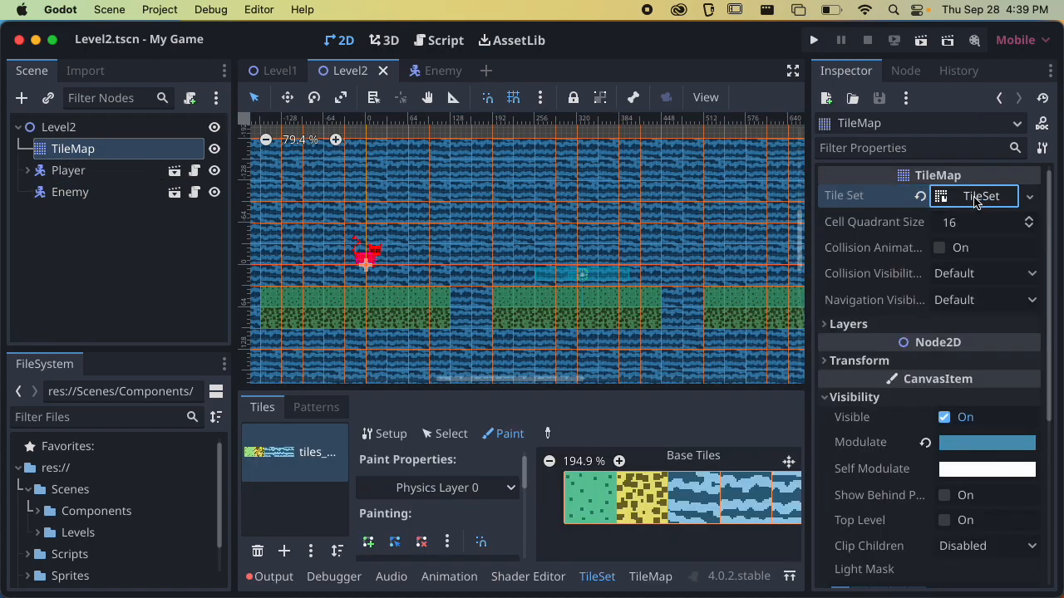
{"action": "left_click", "coordinate": [881, 397]}
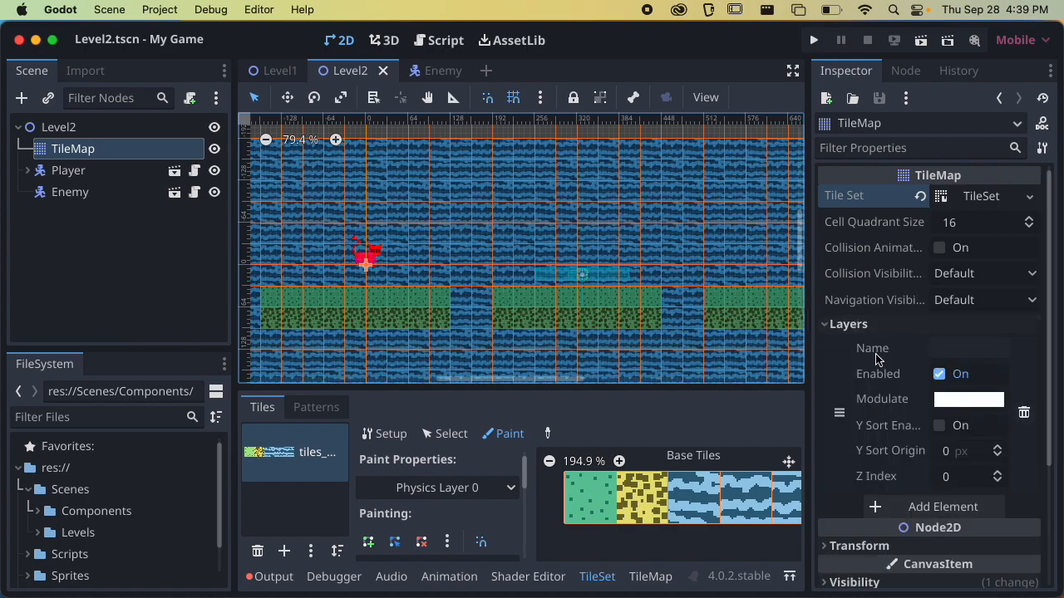
{"action": "left_click", "coordinate": [849, 325]}
{"action": "left_click", "coordinate": [986, 204]}
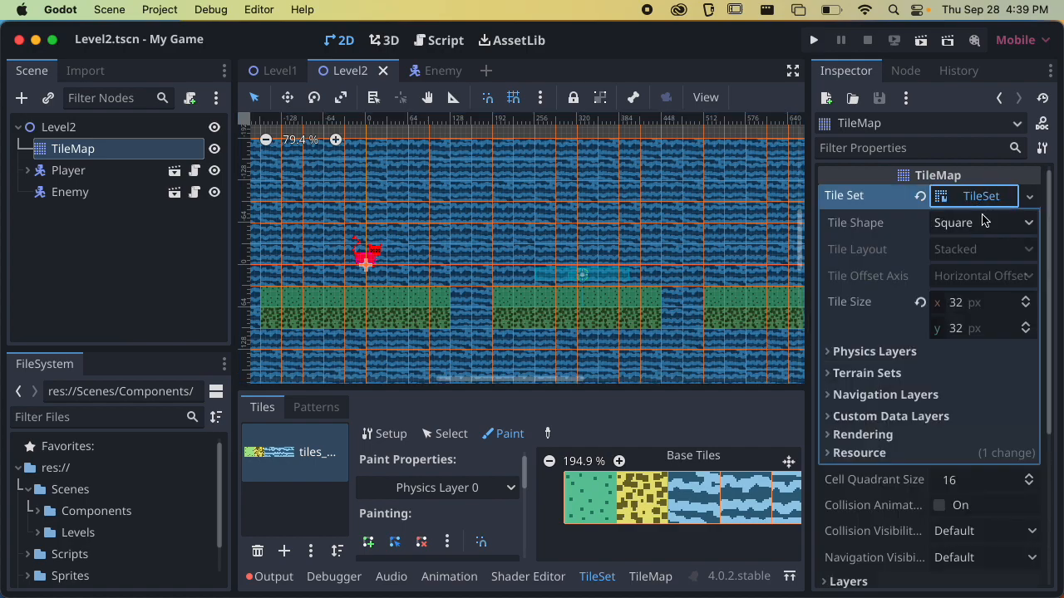
{"action": "left_click", "coordinate": [892, 352]}
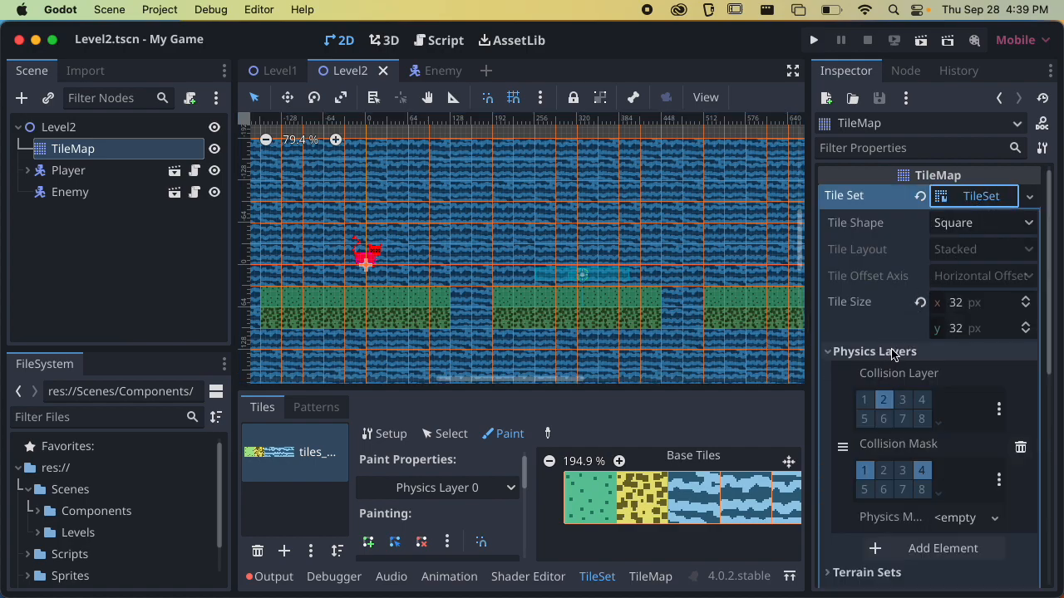
{"action": "left_click", "coordinate": [999, 409]}
{"action": "left_click", "coordinate": [1007, 418]}
{"action": "left_click", "coordinate": [999, 479]}
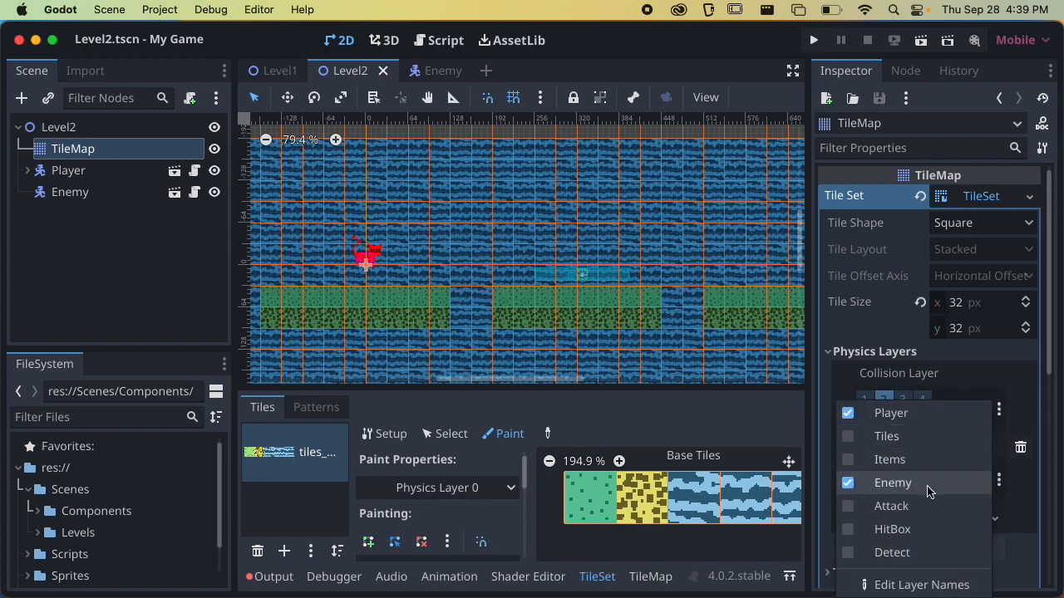
{"action": "left_click", "coordinate": [1029, 390]}
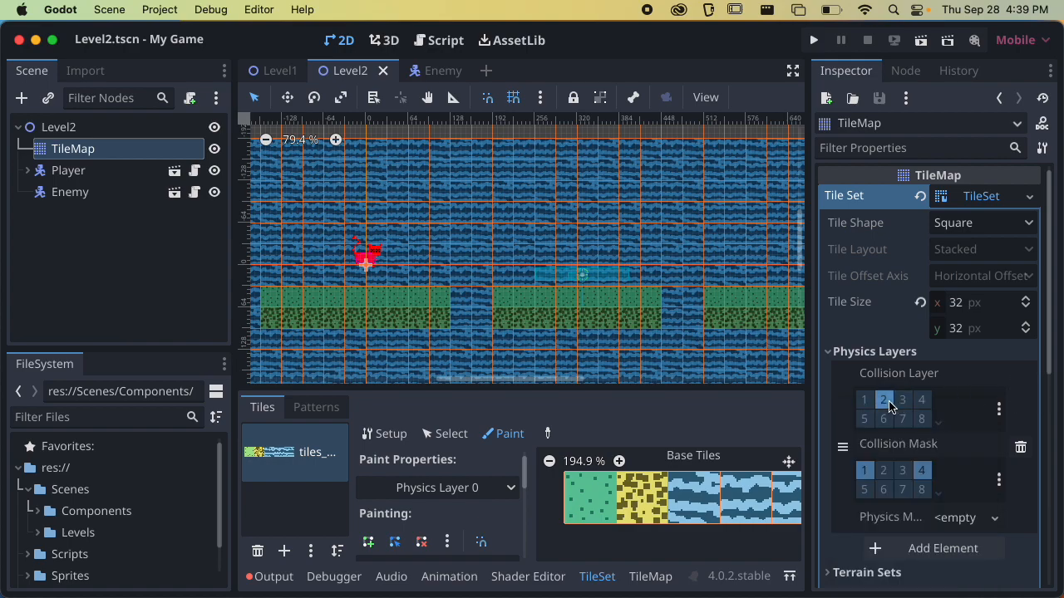
{"action": "left_click", "coordinate": [999, 410]}
{"action": "left_click", "coordinate": [999, 409]}
{"action": "scroll", "coordinate": [948, 332], "scroll_direction": "down", "scroll_amount": 3}
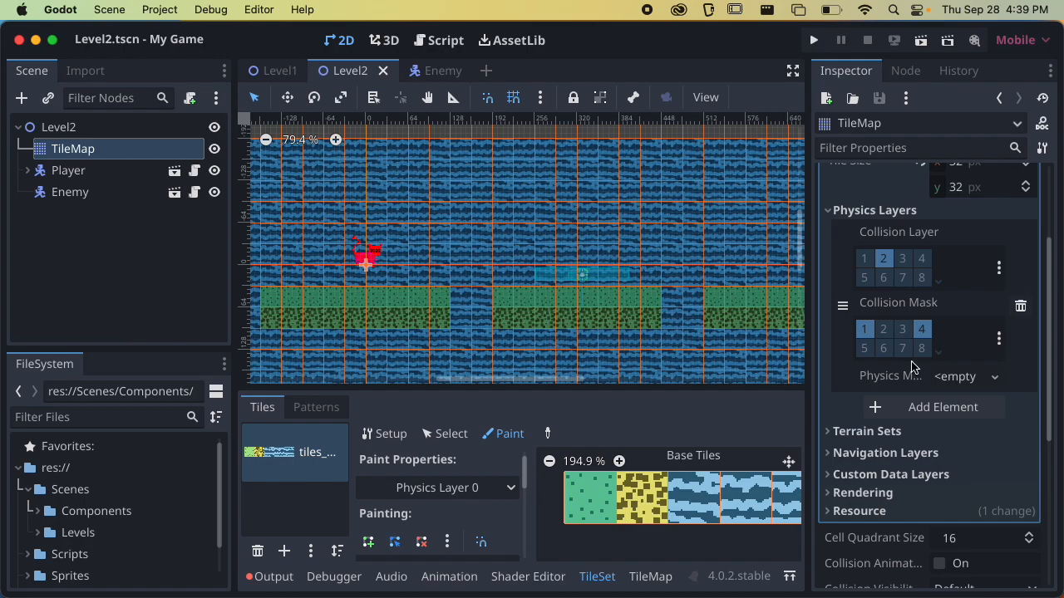
{"action": "scroll", "coordinate": [931, 357], "scroll_direction": "up", "scroll_amount": 3}
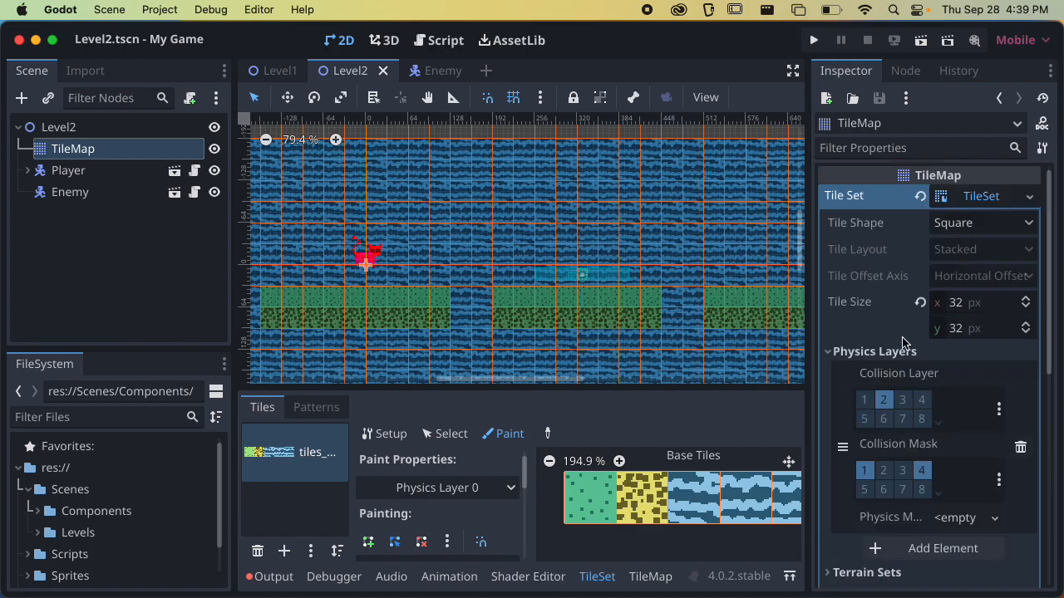
Collapse the TileSet's physics layer settings and look through the TileMap's remaining properties
{"action": "left_click", "coordinate": [857, 351]}
{"action": "scroll", "coordinate": [891, 424], "scroll_direction": "down", "scroll_amount": 1}
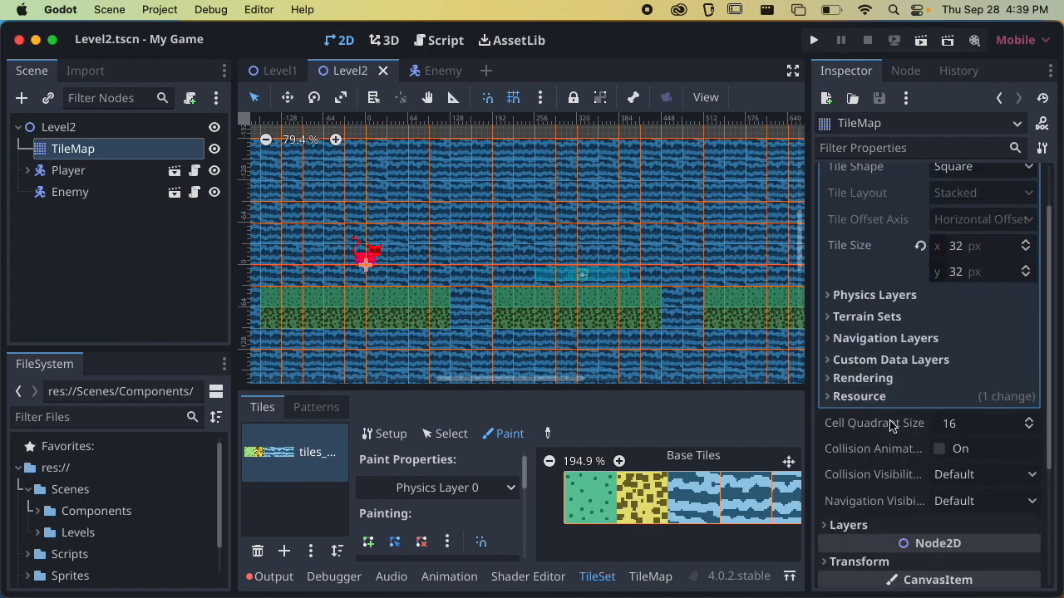
{"action": "scroll", "coordinate": [891, 424], "scroll_direction": "down", "scroll_amount": 3}
{"action": "left_click", "coordinate": [870, 392]}
{"action": "left_click", "coordinate": [889, 387]}
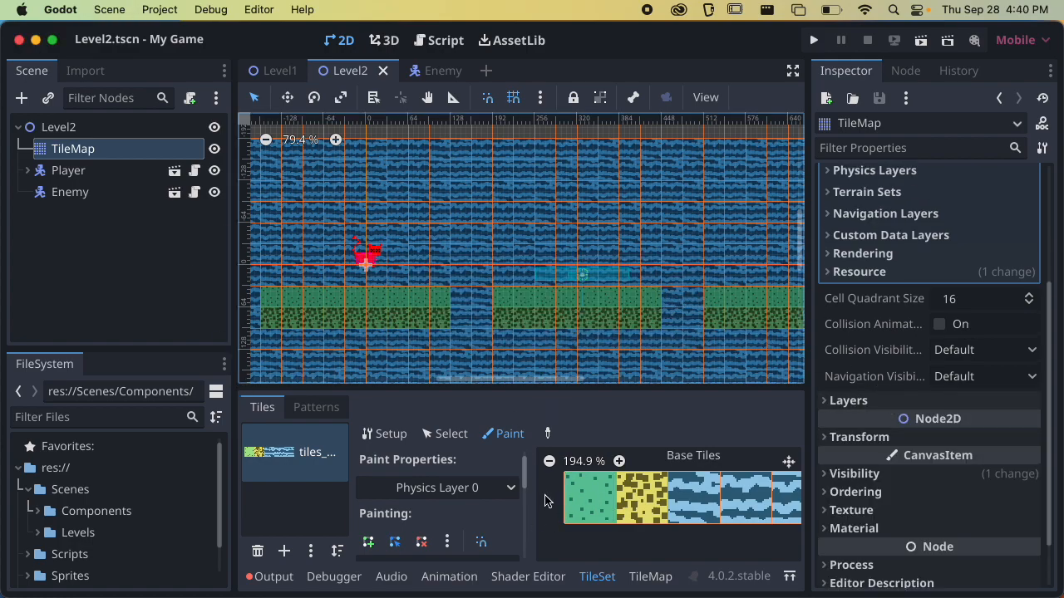
In the Enemy scene, set PlatformChecker's collision mask to Tiles only, save the scene, and recheck the mask's named layers
{"action": "left_click", "coordinate": [94, 197]}
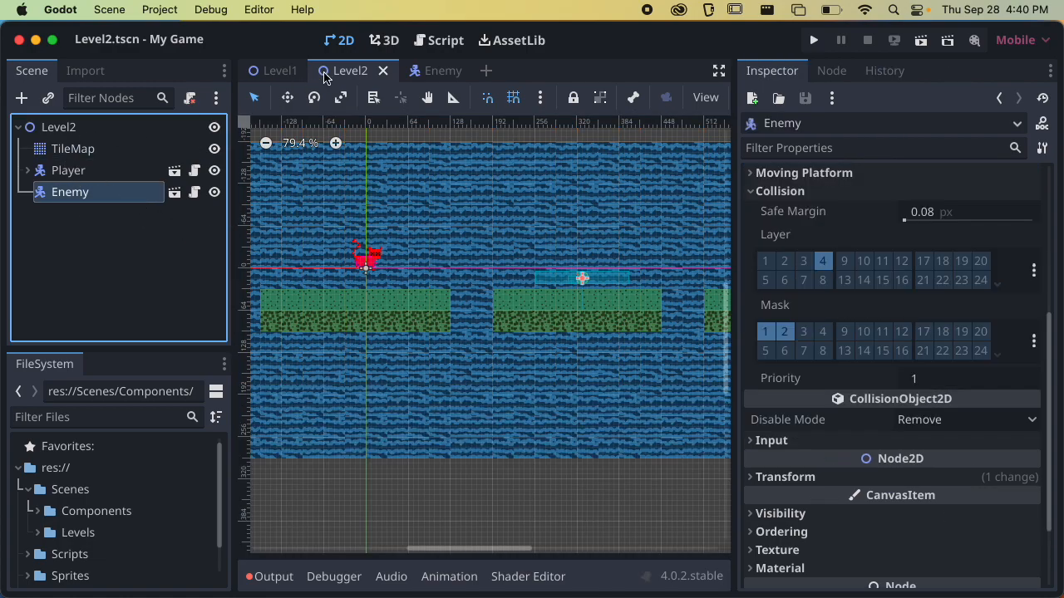
{"action": "left_click", "coordinate": [428, 70]}
{"action": "left_click", "coordinate": [118, 169]}
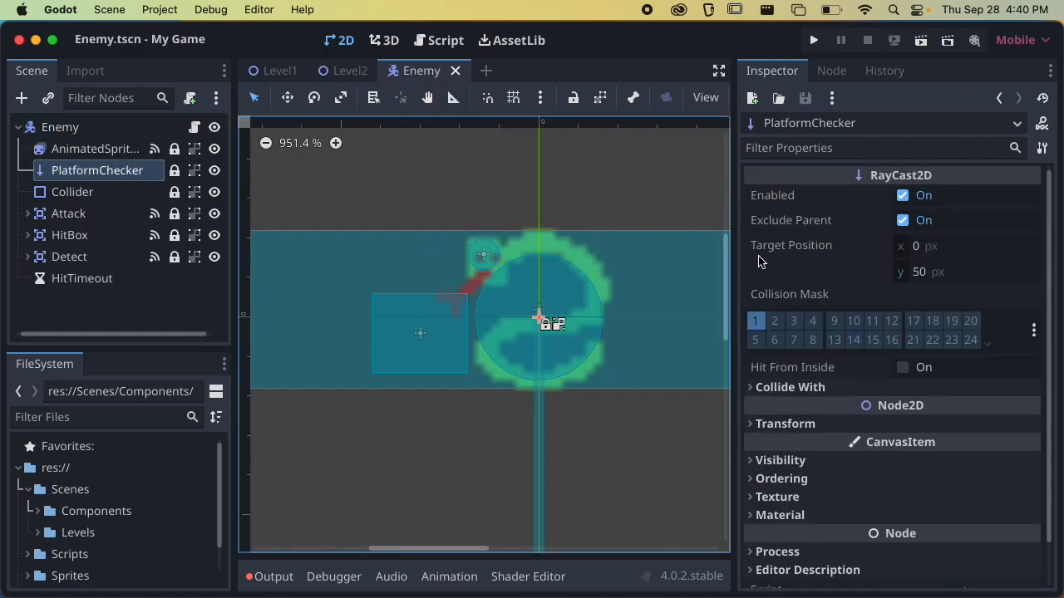
{"action": "left_click", "coordinate": [1035, 331]}
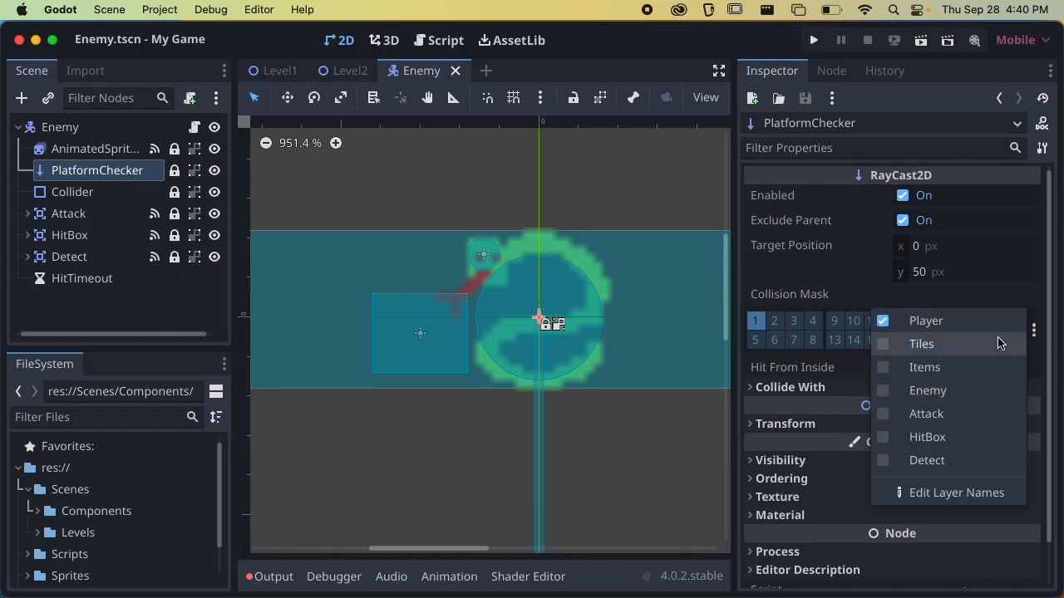
{"action": "left_click", "coordinate": [998, 343]}
{"action": "left_click", "coordinate": [981, 325]}
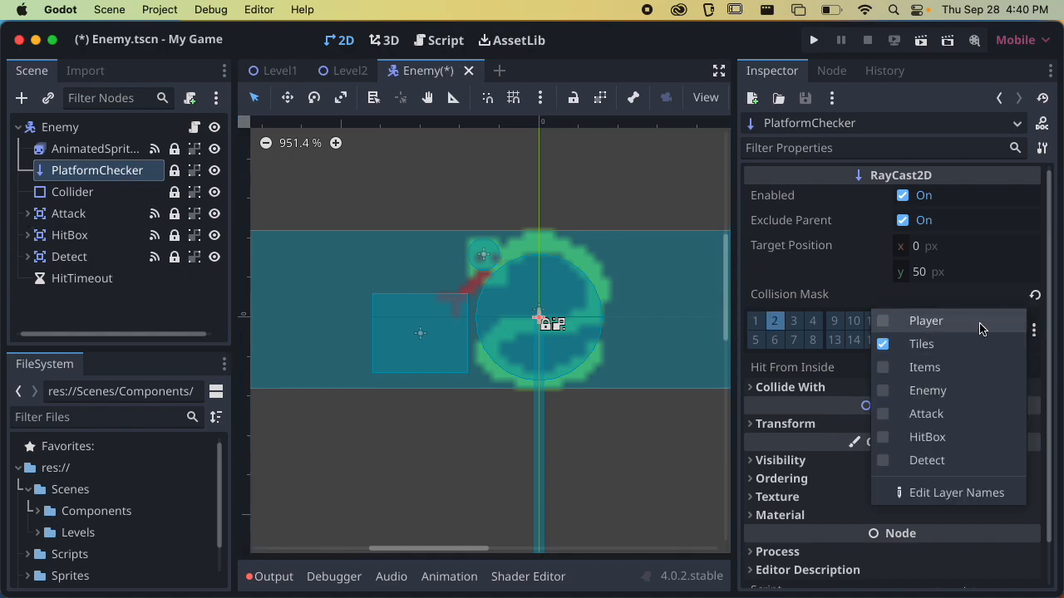
{"action": "left_click", "coordinate": [1038, 333]}
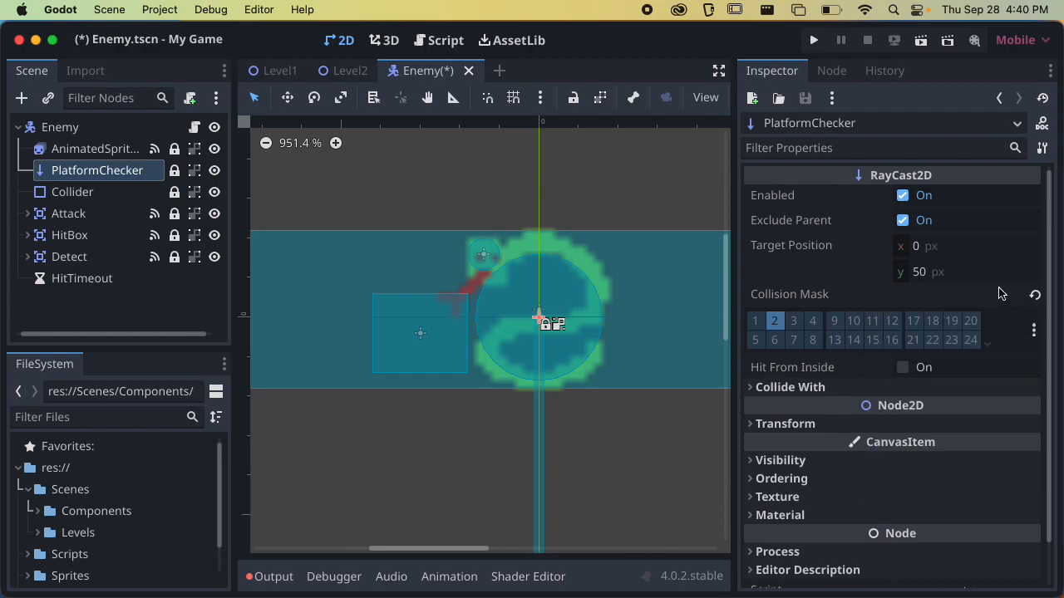
{"action": "key", "text": "super+s"}
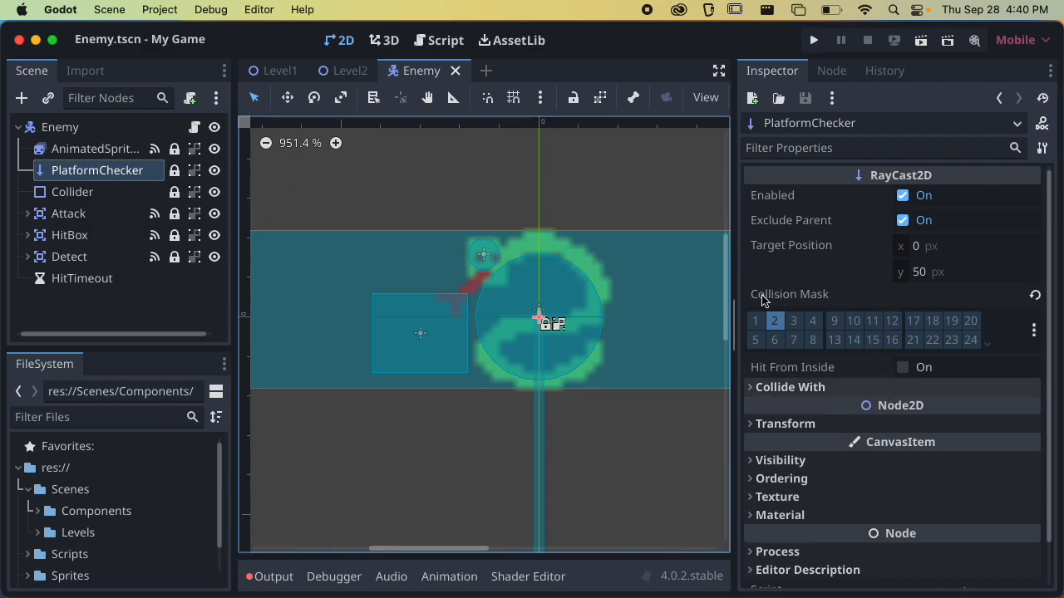
{"action": "left_click", "coordinate": [1034, 330]}
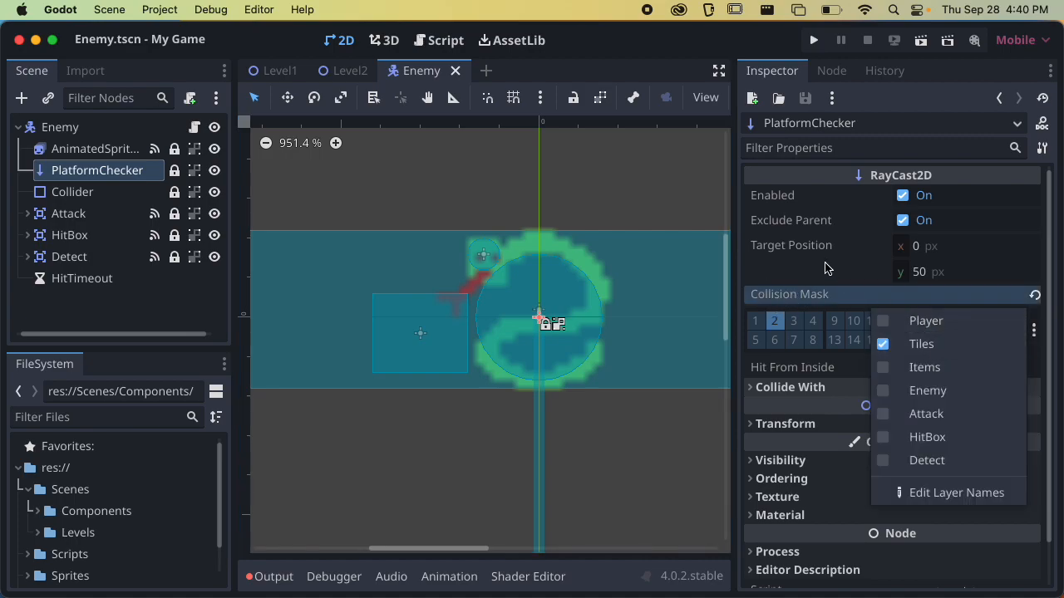
Turn PlatformChecker's Tiles collision mask off and back on, and save the Enemy scene
{"action": "left_click", "coordinate": [917, 345]}
{"action": "left_click", "coordinate": [920, 347]}
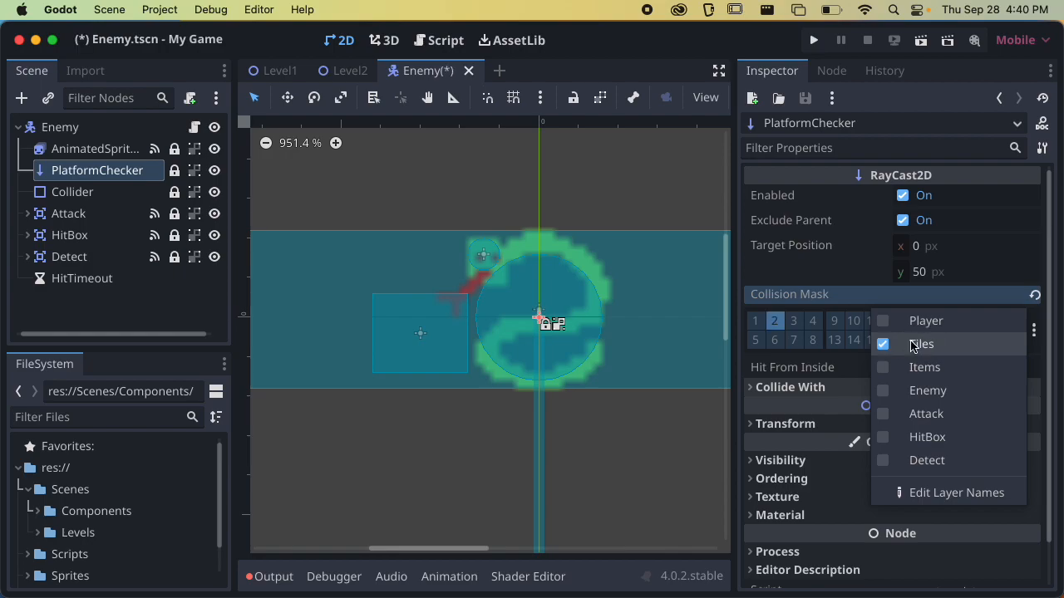
{"action": "left_click", "coordinate": [851, 284]}
{"action": "key", "text": "super+s"}
Run the Level2 scene and jump the player over to the enemy's middle platform to test the enemy's movement
{"action": "left_click", "coordinate": [349, 72]}
{"action": "key", "text": "super+r"}
{"action": "key", "text": "Right"}
{"action": "key", "text": "space"}
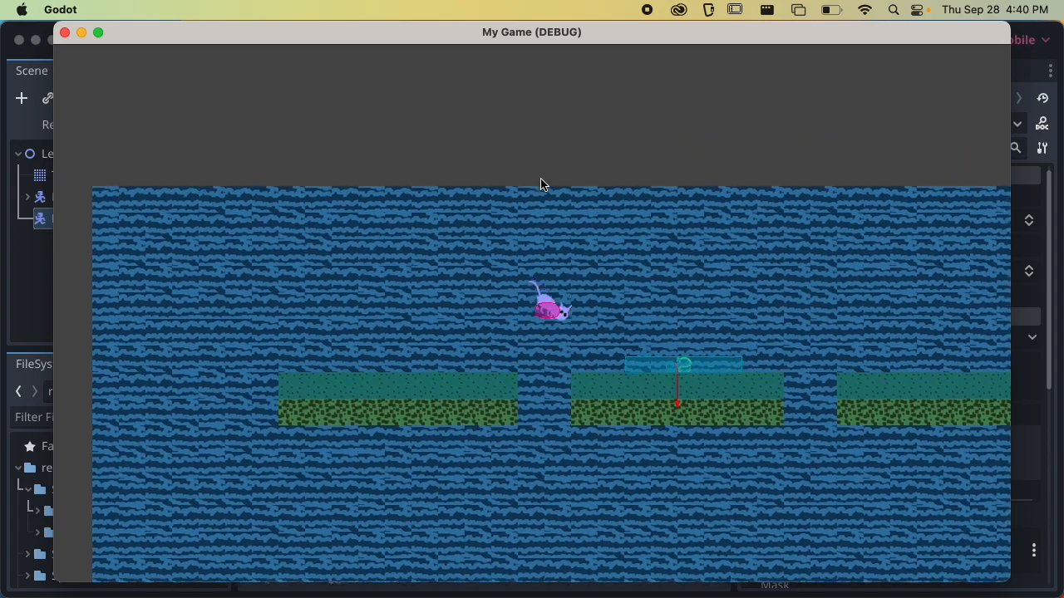
{"action": "key", "text": "Left"}
{"action": "key", "text": "space"}
{"action": "key", "text": "Right"}
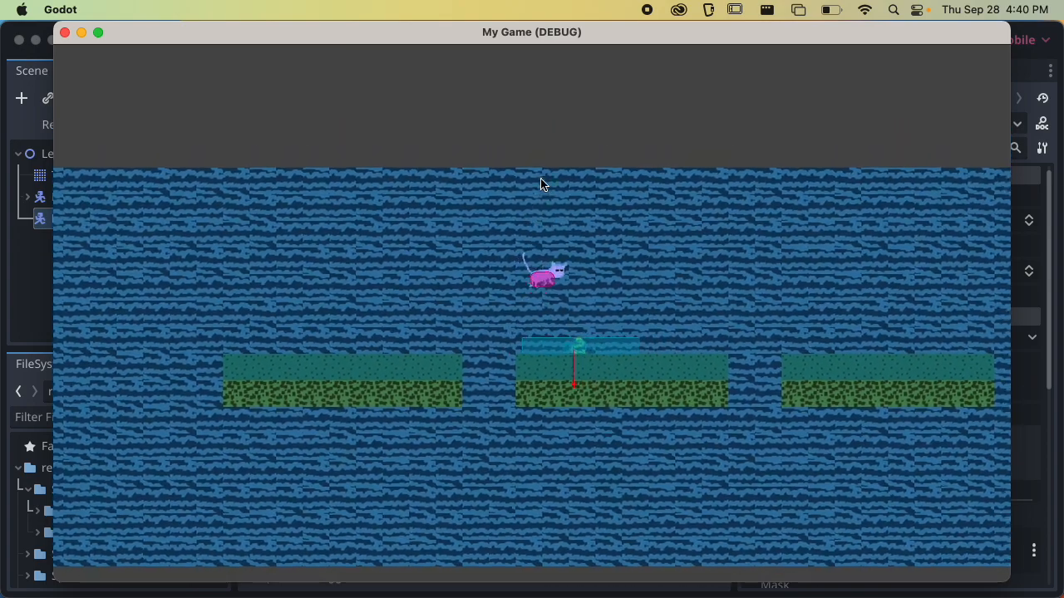
Jump the player around and onto the enemy to test their collisions, close the running game and save Level2
{"action": "key", "text": "Left"}
{"action": "key", "text": "Right"}
{"action": "key", "text": "Left"}
{"action": "key", "text": "space"}
{"action": "key", "text": "Right"}
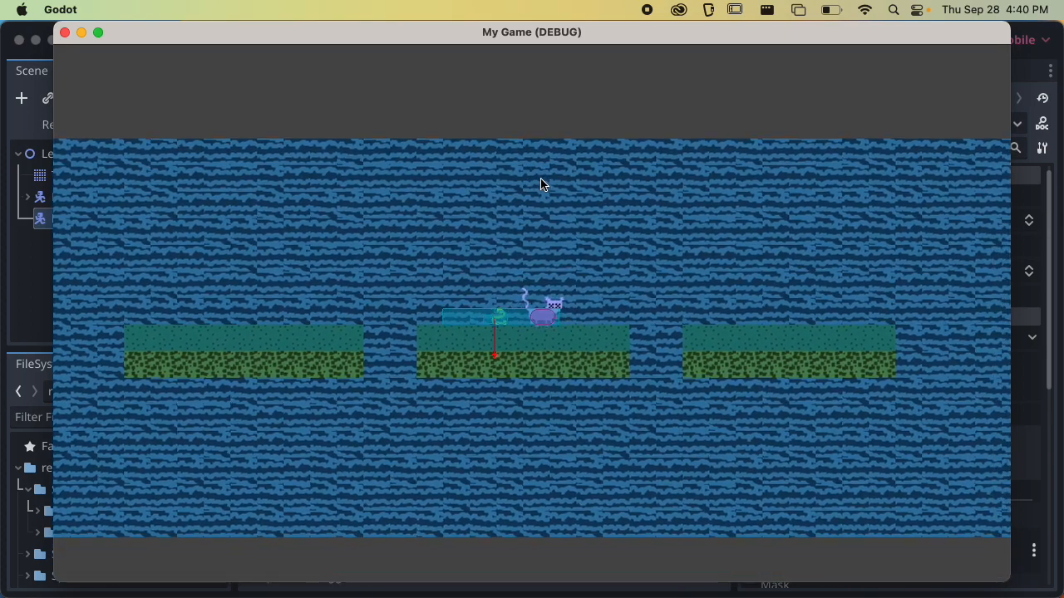
{"action": "key", "text": "Left"}
{"action": "key", "text": "space"}
{"action": "key", "text": "Right"}
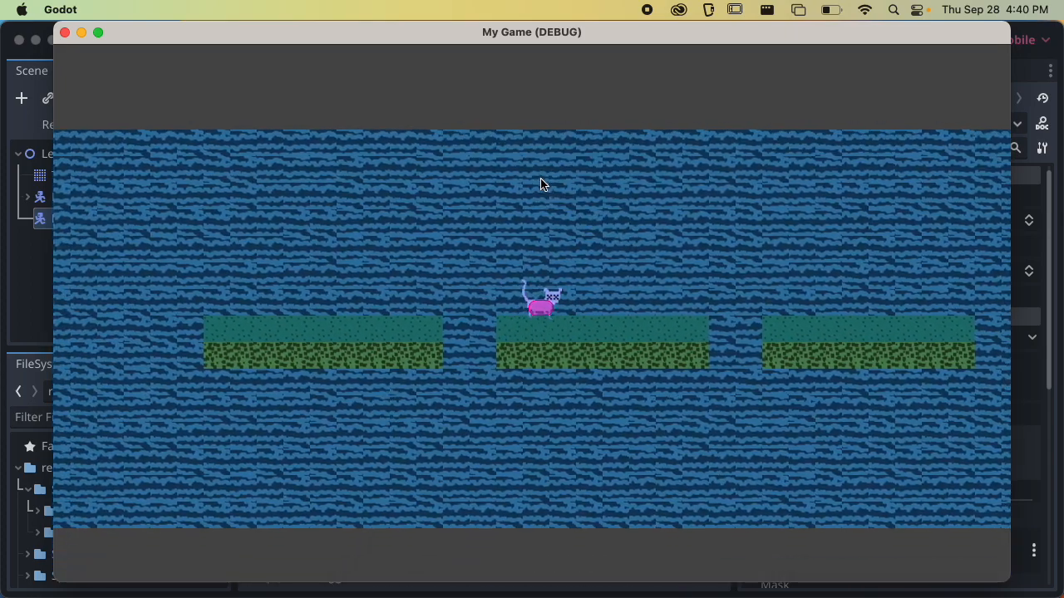
{"action": "key", "text": "Right"}
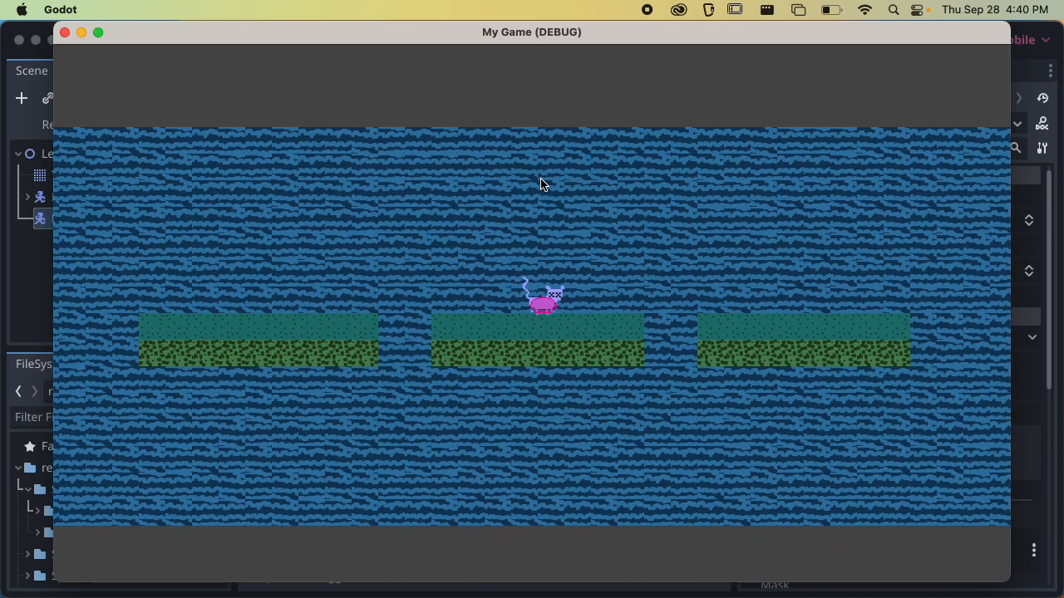
{"action": "left_click", "coordinate": [65, 33]}
{"action": "key", "text": "super+s"}
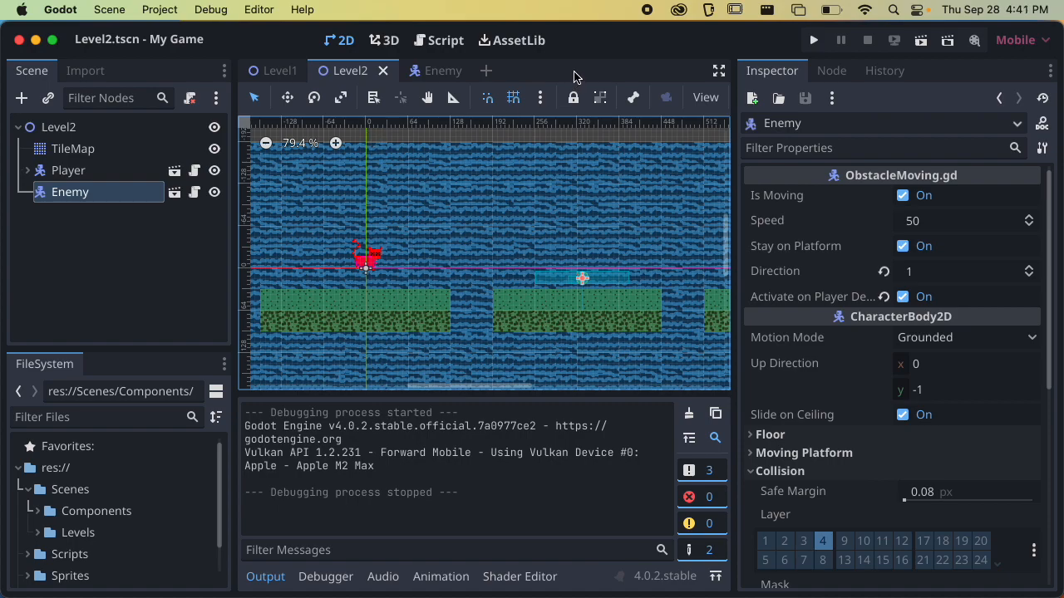
Run the Level2 scene, take a screenshot of the game window with its collision shapes, and close the game
{"action": "left_click", "coordinate": [920, 40]}
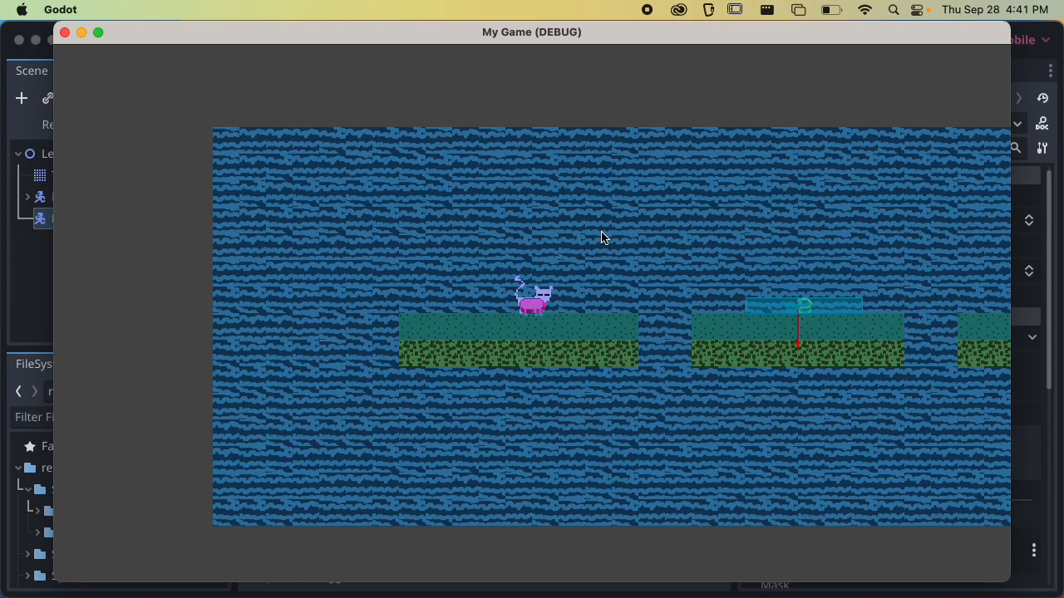
{"action": "key", "text": "space"}
{"action": "left_click", "coordinate": [601, 217]}
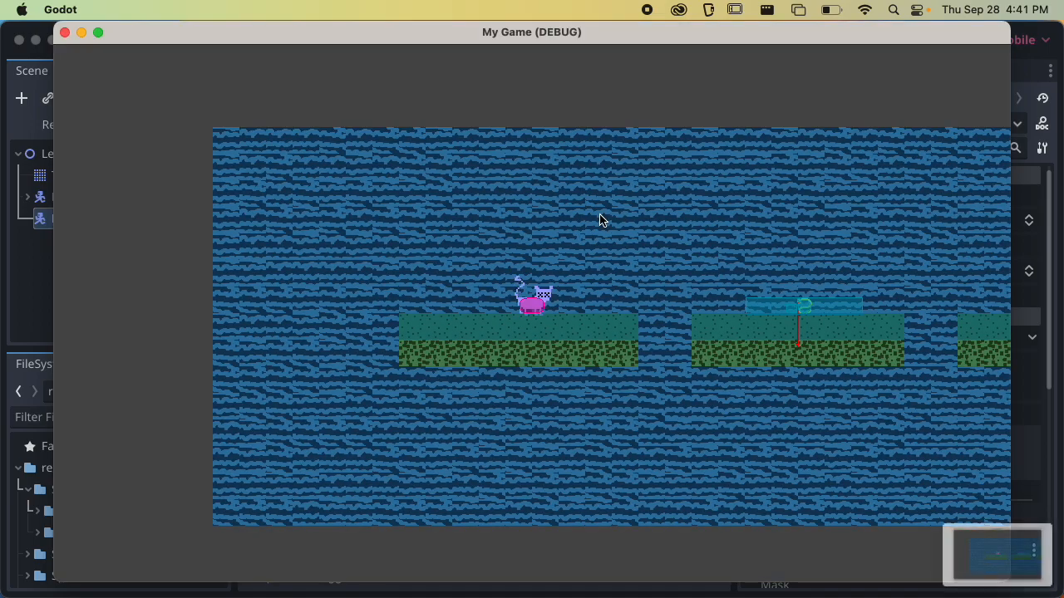
{"action": "left_click", "coordinate": [64, 34]}
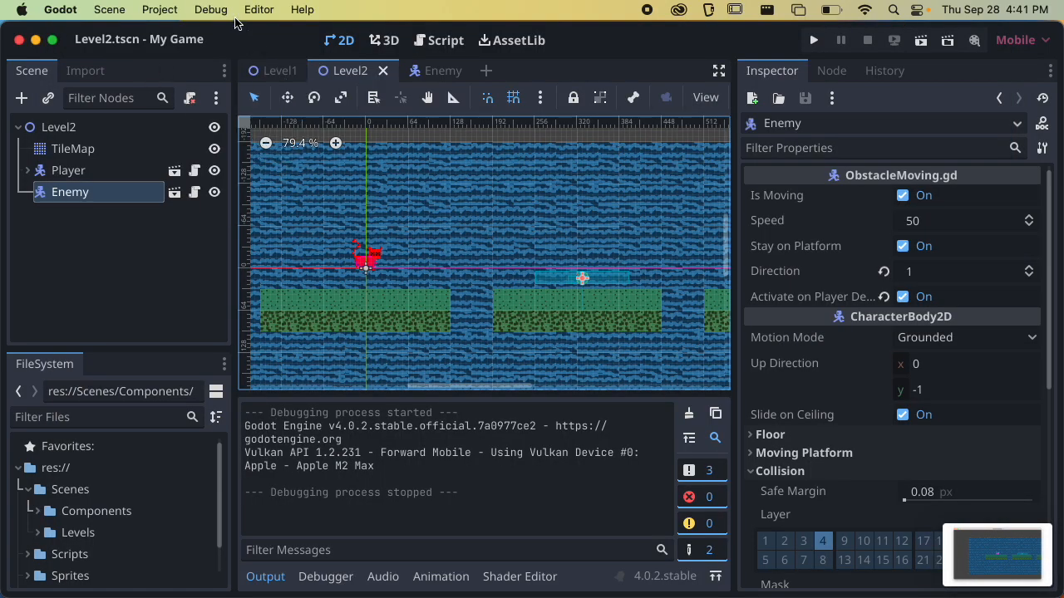
Turn off visible collision shapes for debugging, run the Level2 scene again, and take a screenshot of the game
{"action": "left_click", "coordinate": [210, 9]}
{"action": "left_click", "coordinate": [229, 80]}
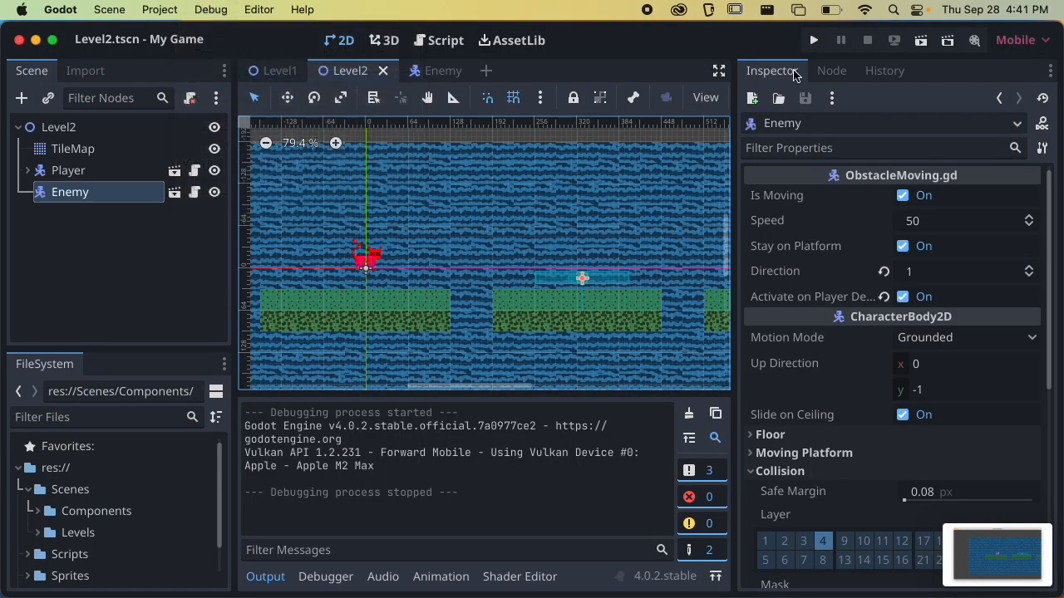
{"action": "left_click", "coordinate": [920, 40]}
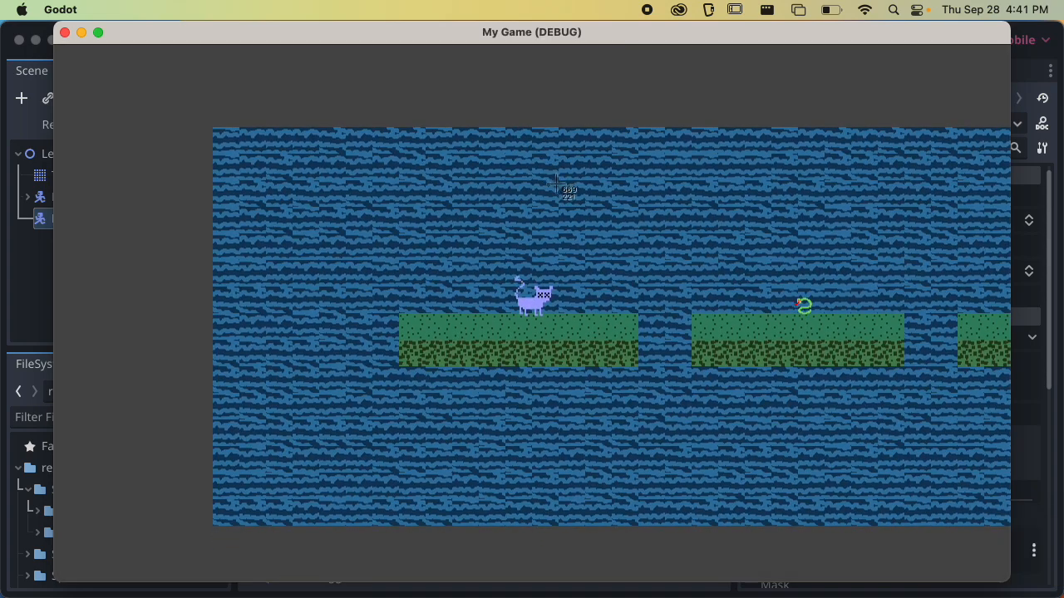
{"action": "key", "text": "Right"}
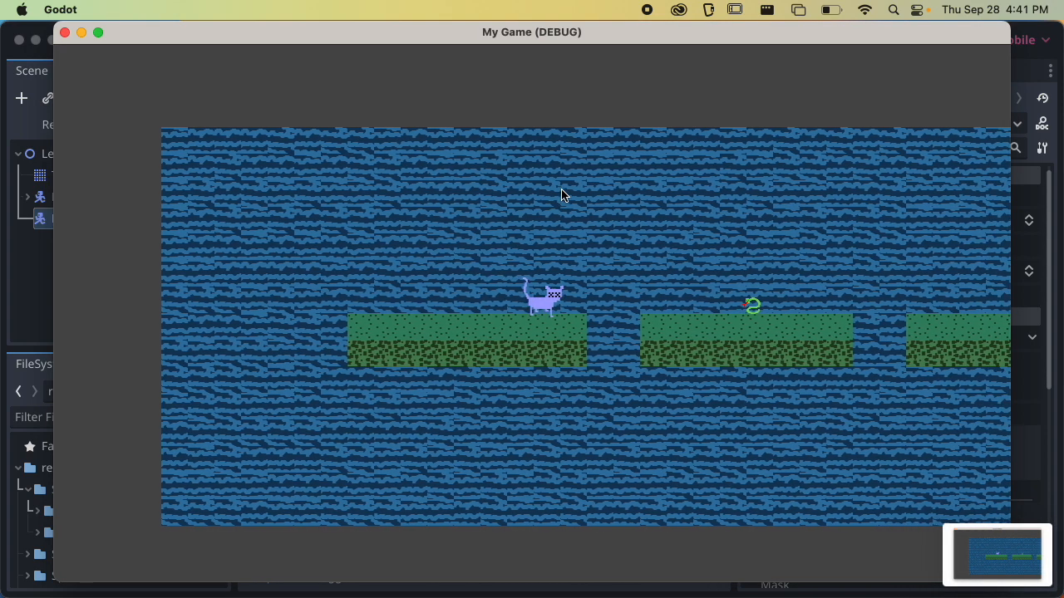
Jump the player toward the enemy's middle platform, close the running game and save Level2
{"action": "key", "text": "Right"}
{"action": "key", "text": "space"}
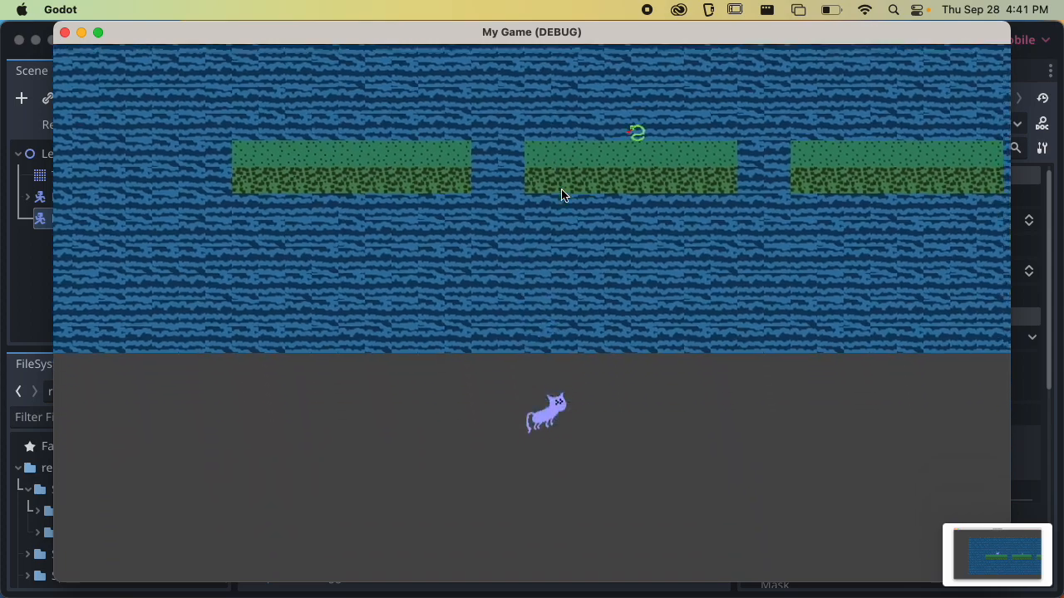
{"action": "key", "text": "super+q"}
{"action": "key", "text": "Right"}
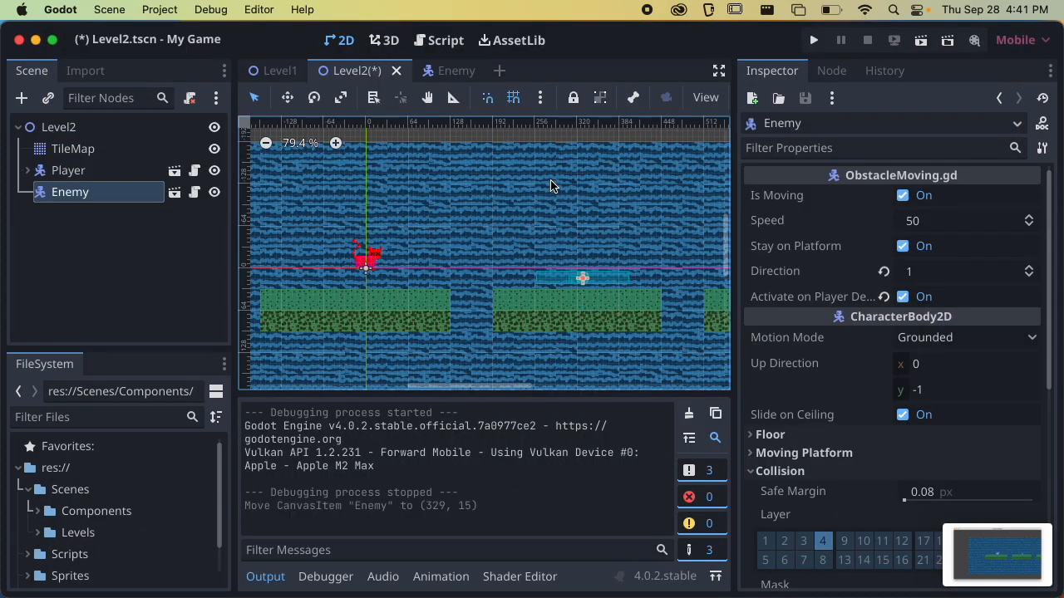
{"action": "key", "text": "super+s"}
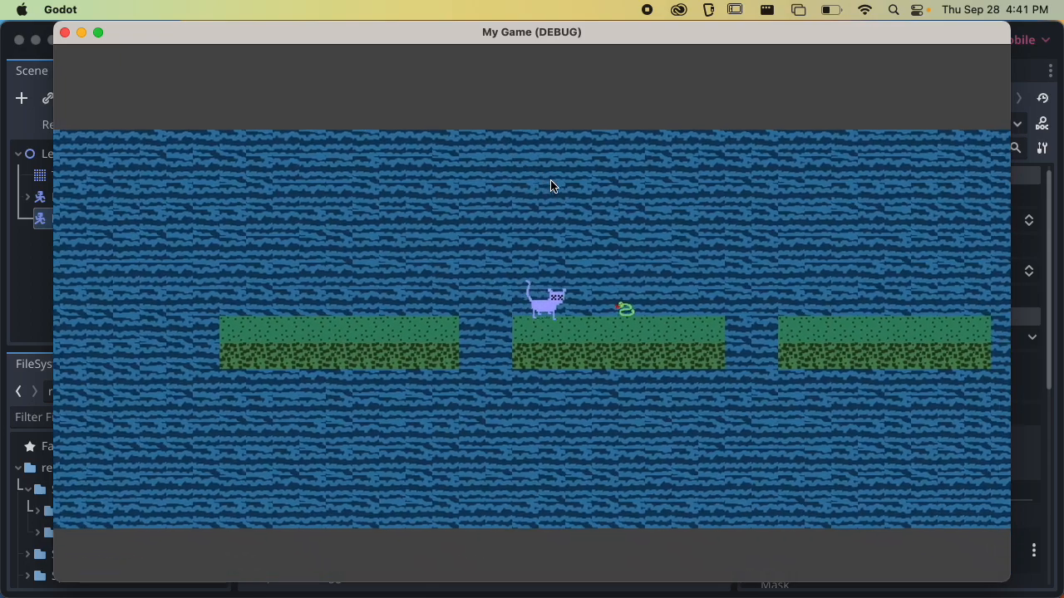
In a new Level2 run, jump the player over the enemy on the middle platform and screenshot the game window
{"action": "key", "text": "Right"}
{"action": "key", "text": "space"}
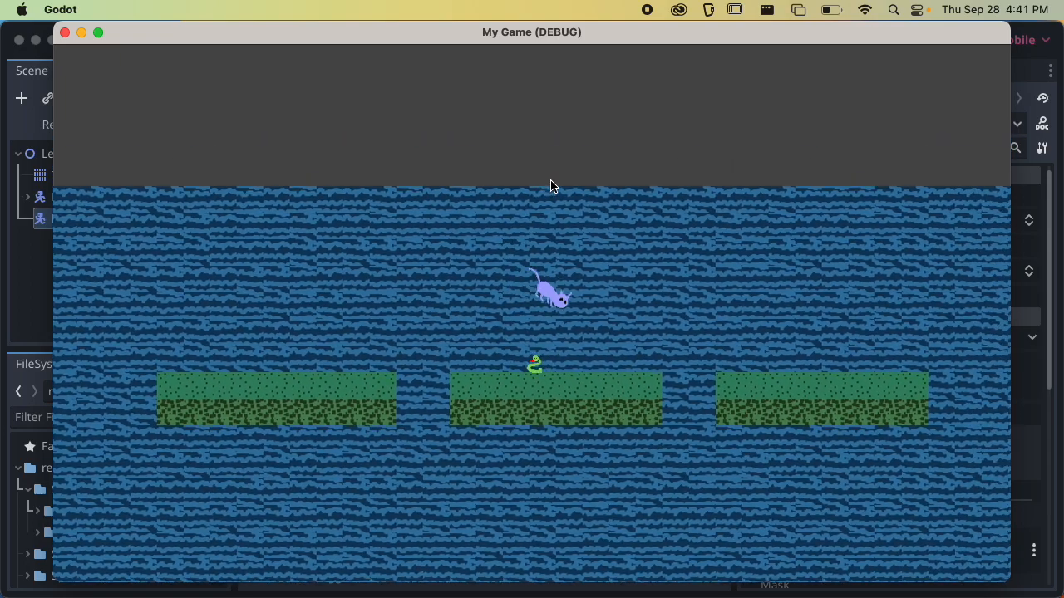
{"action": "key", "text": "super+shift+4"}
{"action": "key", "text": "space"}
{"action": "left_click", "coordinate": [549, 204]}
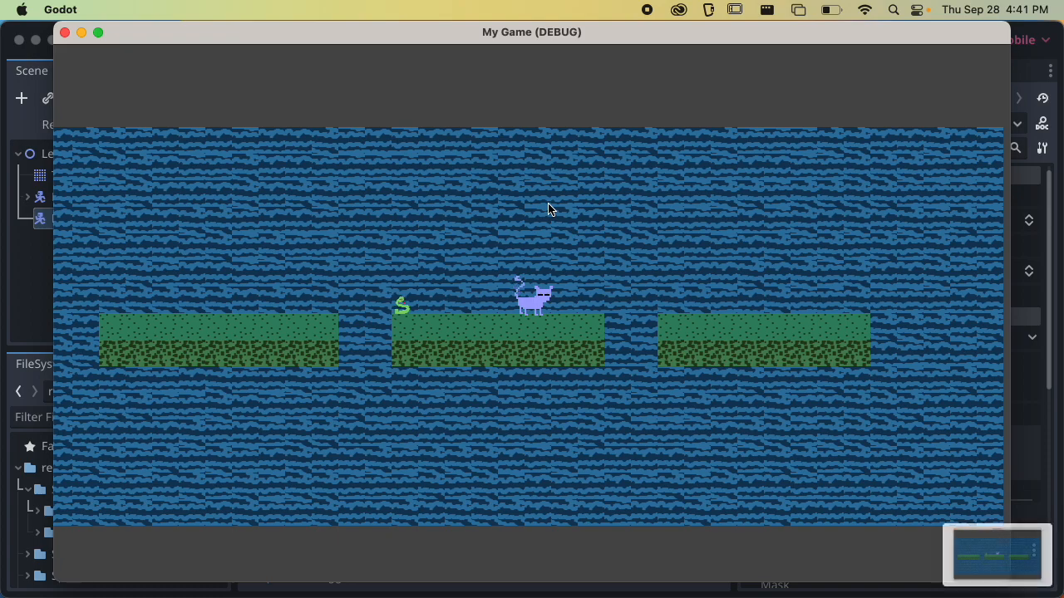
Jump the player back onto the enemy to test defeating it, and close the running game
{"action": "key", "text": "space"}
{"action": "key", "text": "Left"}
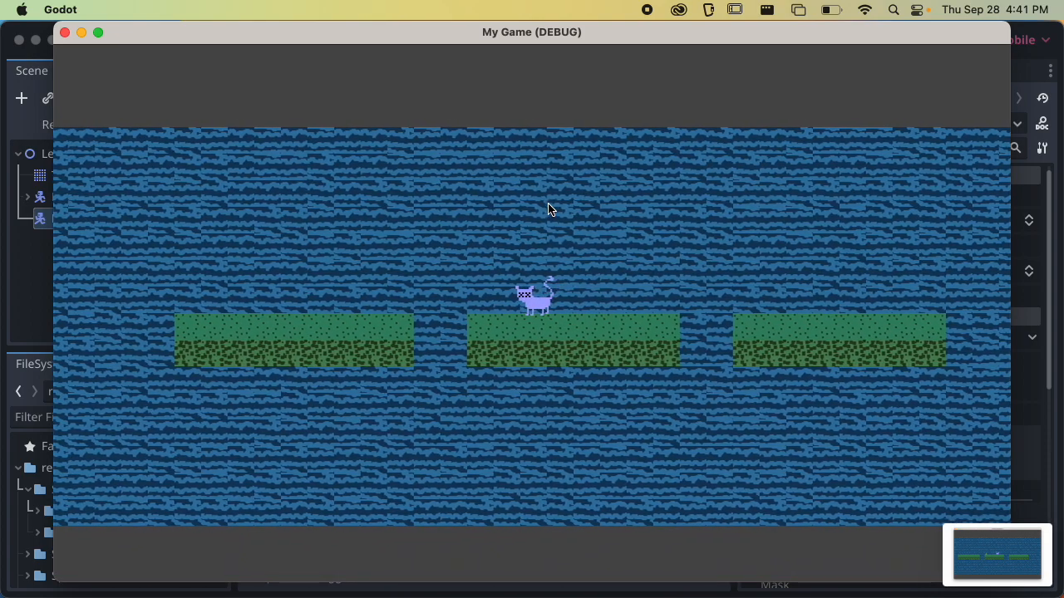
{"action": "left_click", "coordinate": [65, 33]}
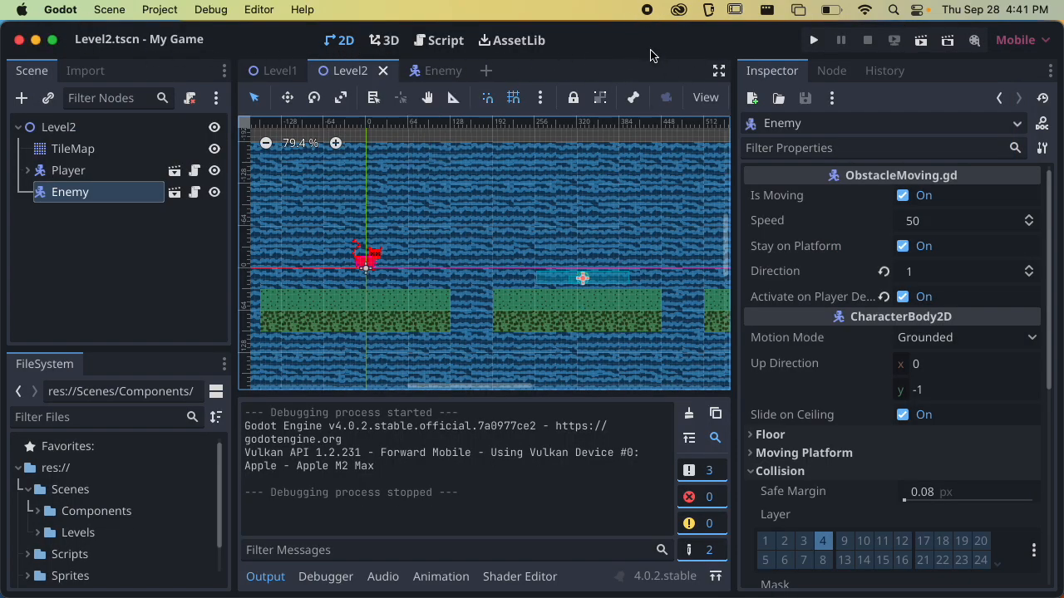
Run the Level2 scene, open the macOS Screenshot tool to check its capture options, and dismiss the tool without capturing
{"action": "left_click", "coordinate": [920, 40]}
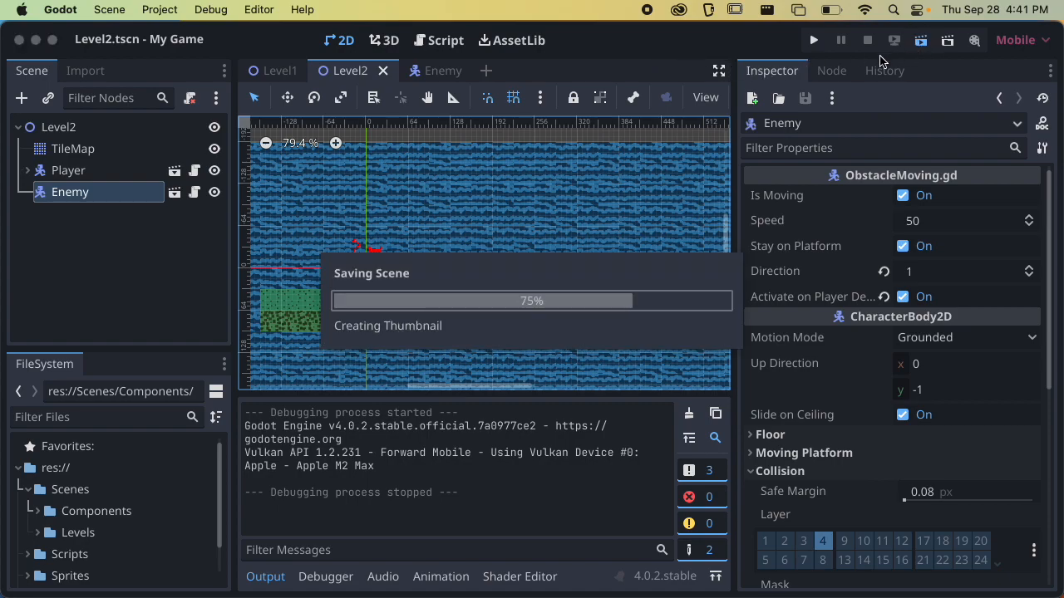
{"action": "key", "text": "super+space"}
{"action": "type", "text": "scre"}
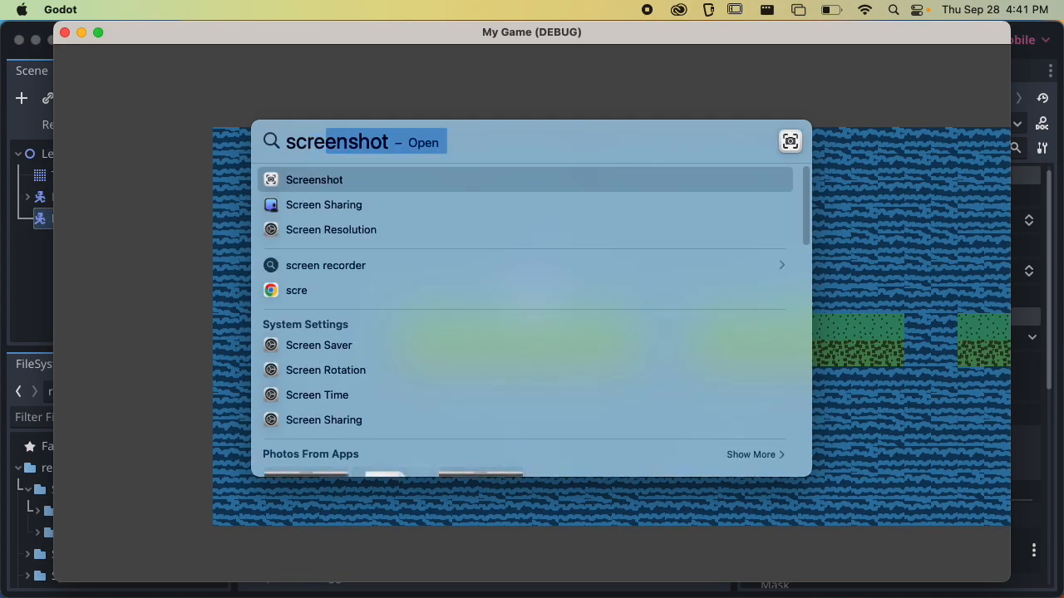
{"action": "key", "text": "Return"}
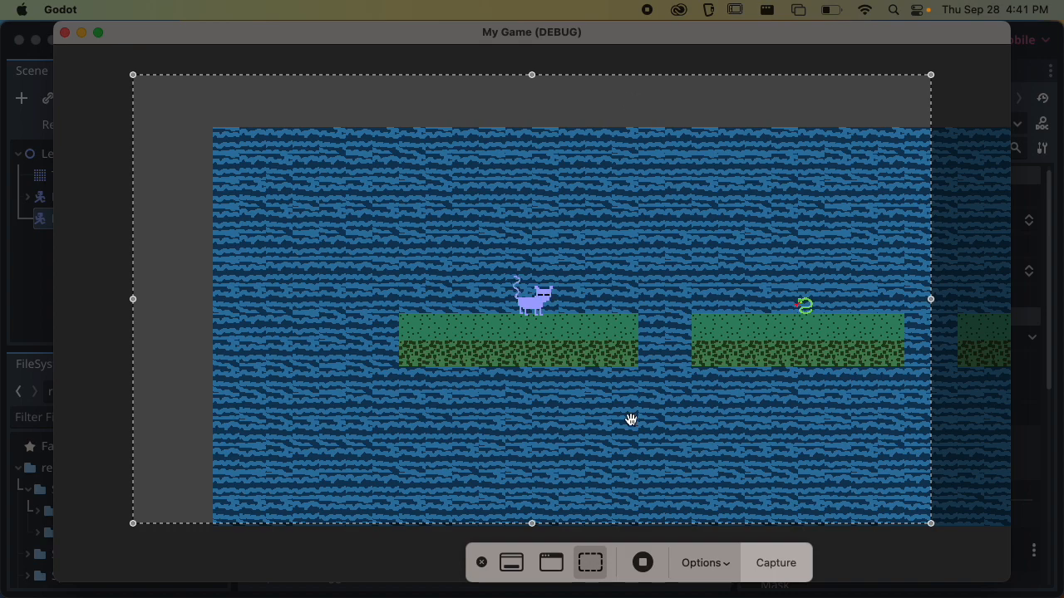
{"action": "left_click", "coordinate": [703, 563]}
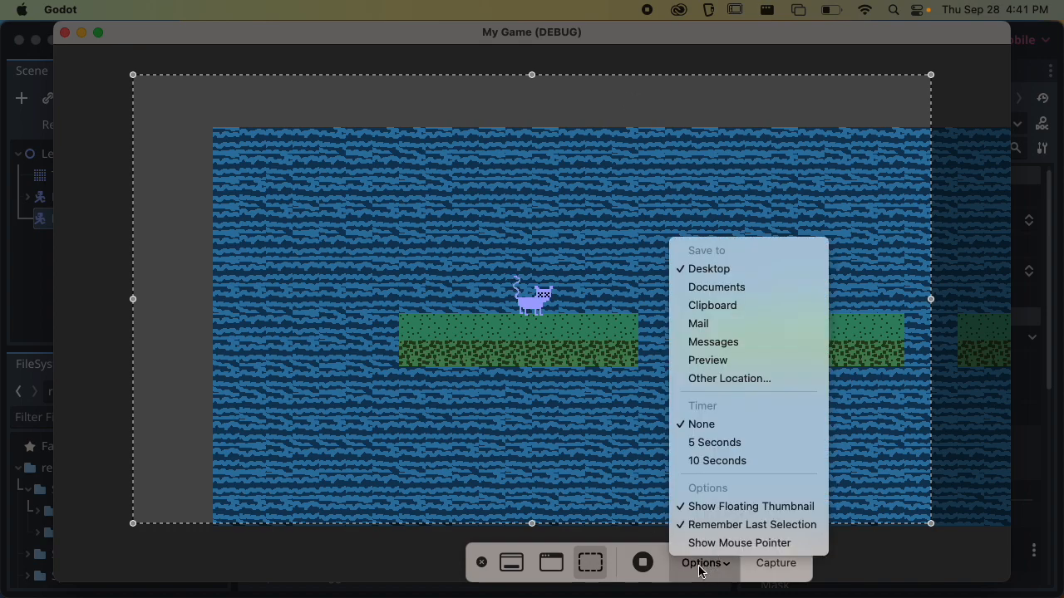
{"action": "left_click", "coordinate": [702, 573]}
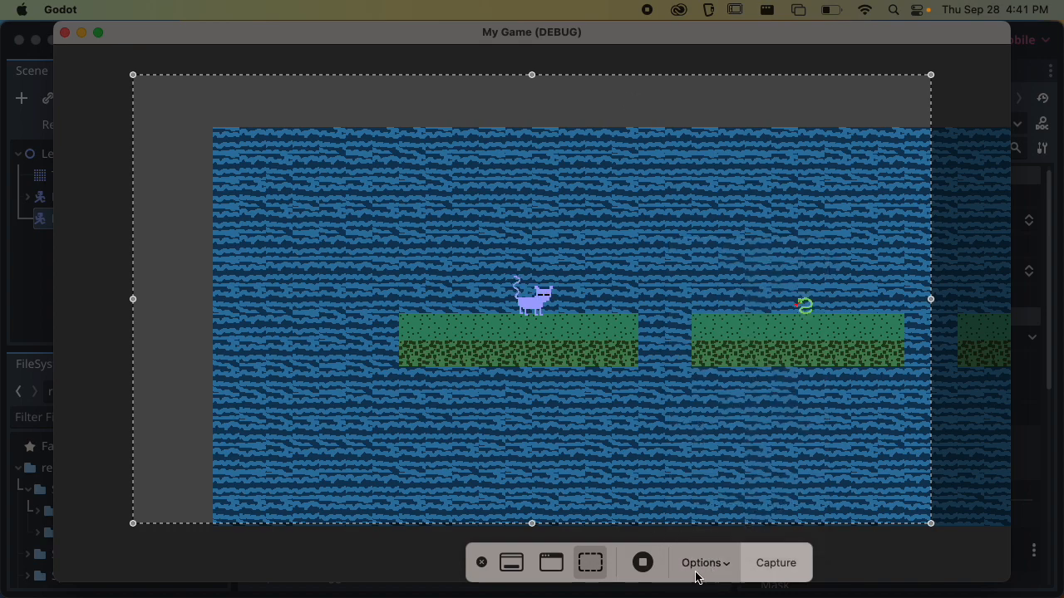
{"action": "left_click", "coordinate": [698, 573]}
{"action": "left_click", "coordinate": [698, 576]}
{"action": "left_click", "coordinate": [481, 563]}
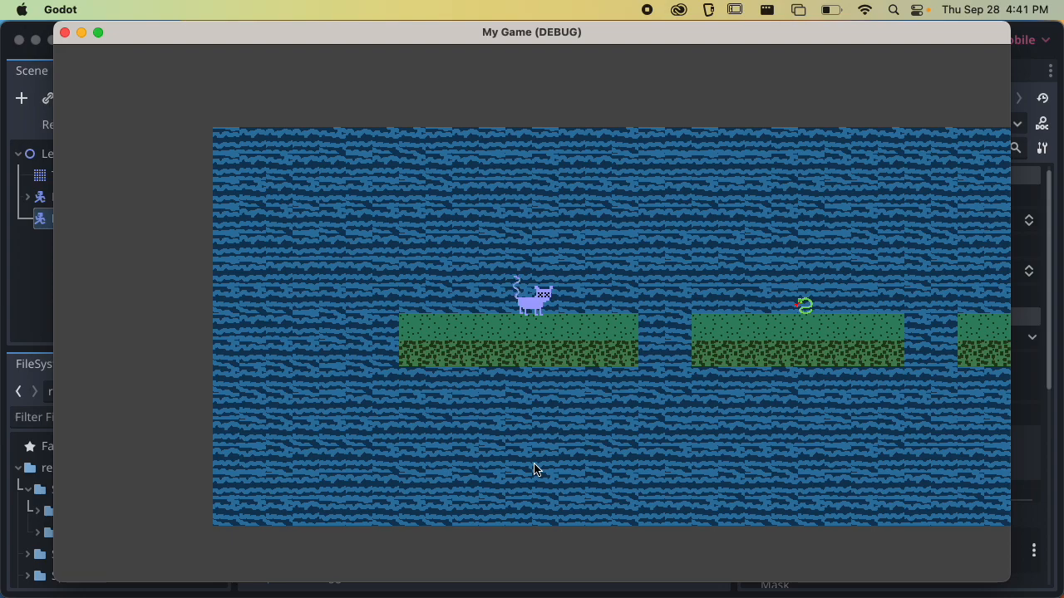